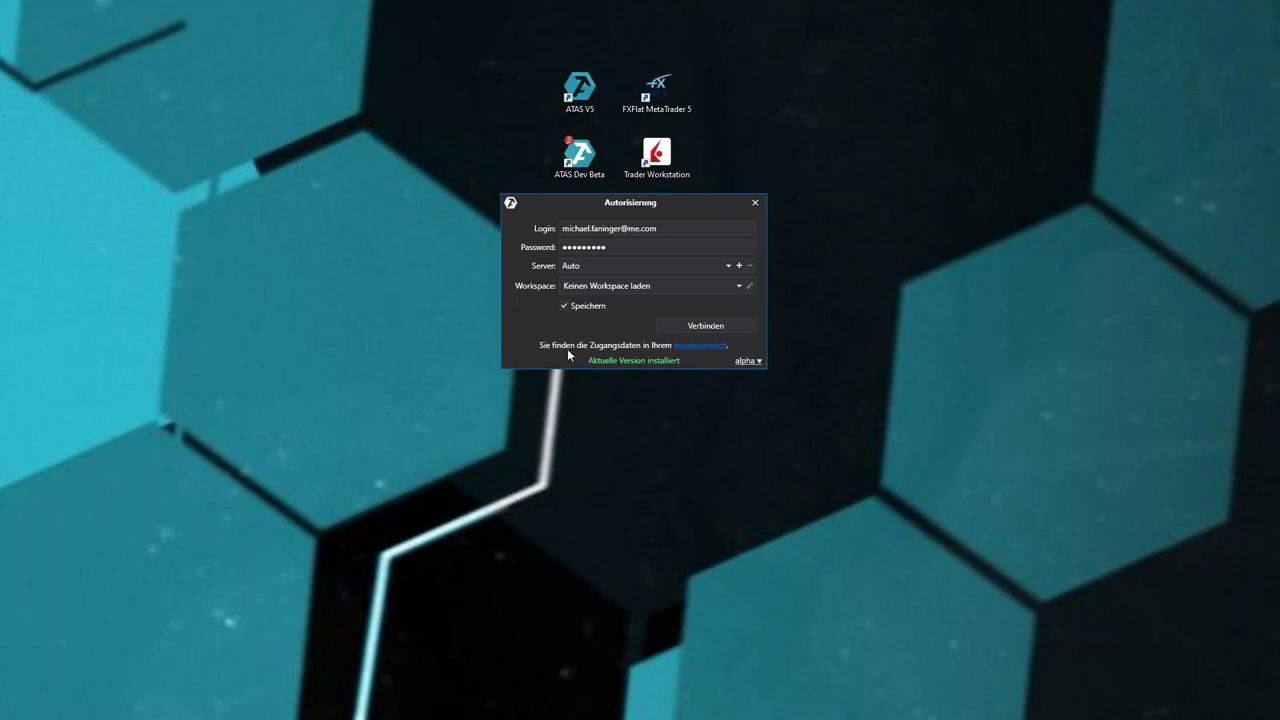
# Look at the available version channels in the login window and leave the alpha channel selected.
pyautogui.click(748, 362)
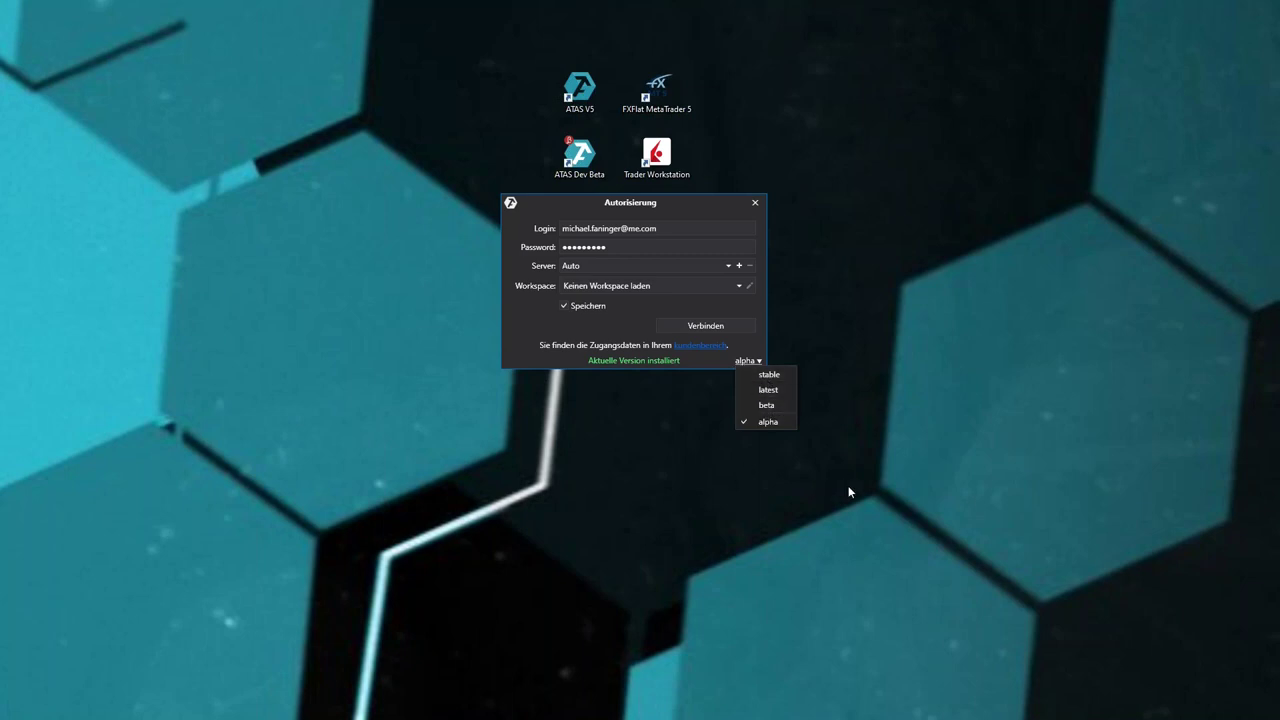
pyautogui.click(488, 503)
pyautogui.moveTo(588, 206); pyautogui.dragTo(583, 207)
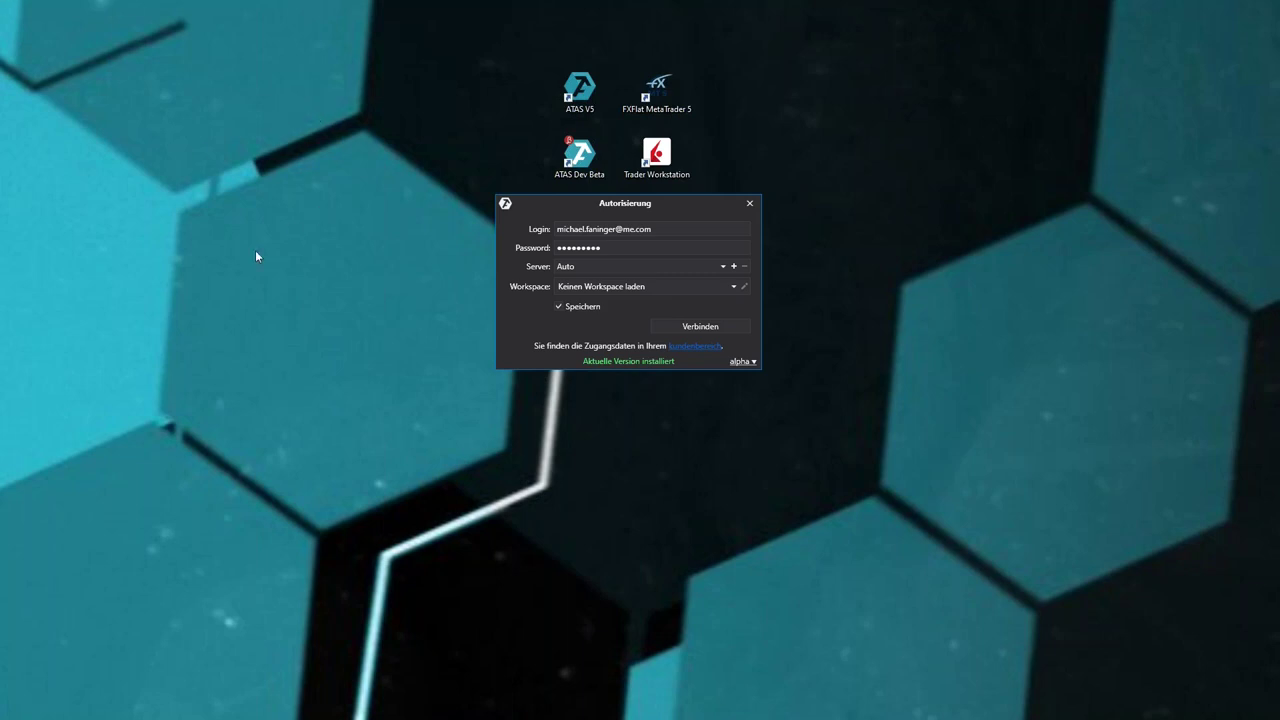
# Select the workspace "wahnsinn" in the login window and open its contents in a widened workspace editor.
pyautogui.click(733, 288)
pyautogui.scroll(-10, 600, 455)
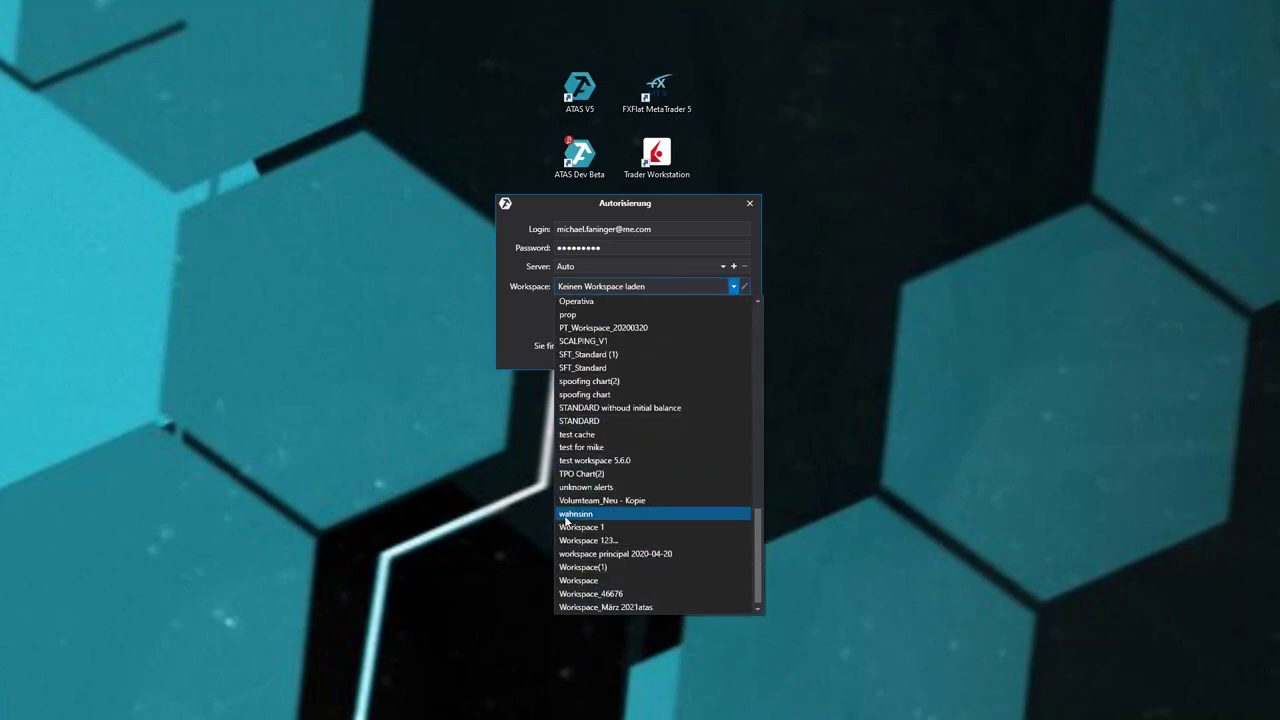
pyautogui.click(575, 514)
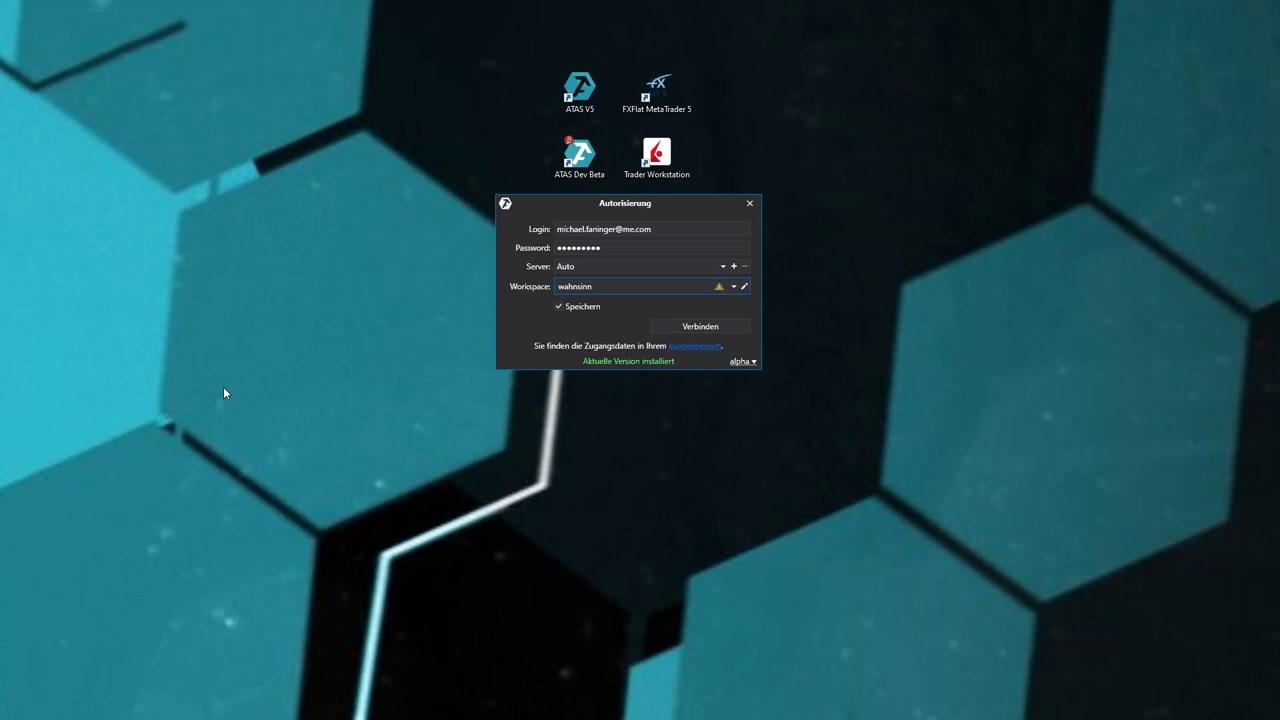
pyautogui.click(744, 286)
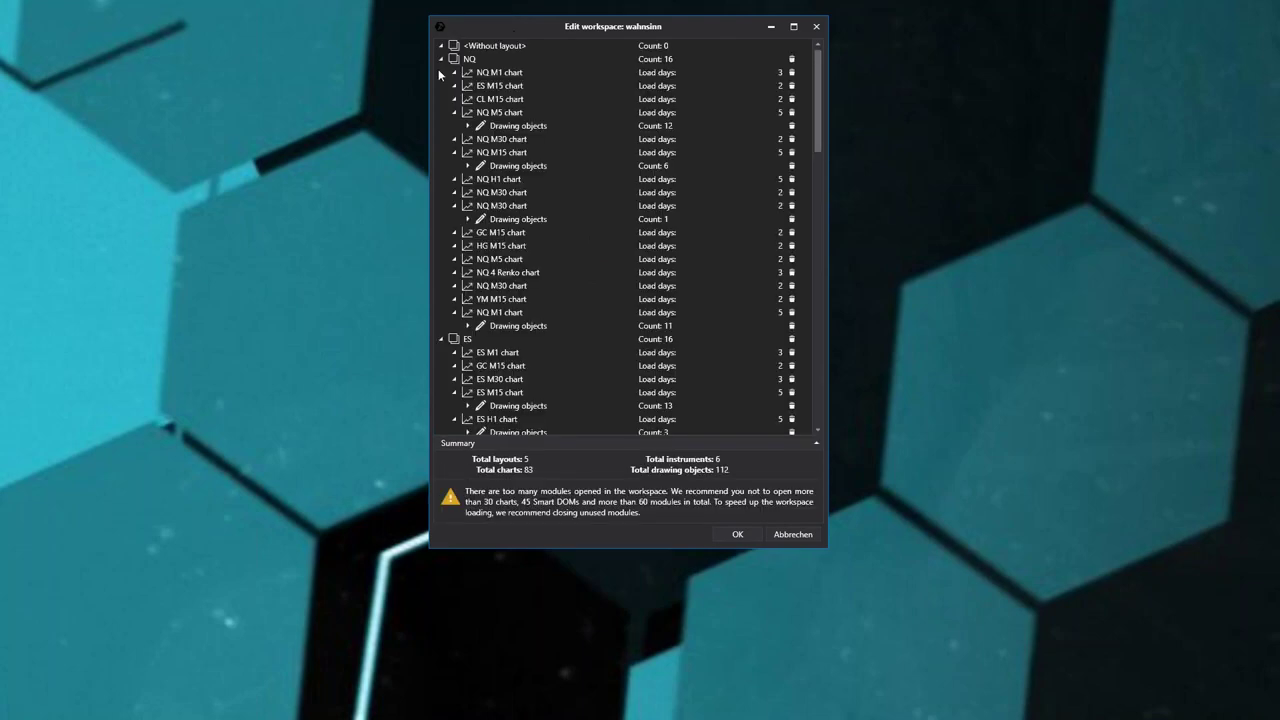
pyautogui.moveTo(455, 26); pyautogui.dragTo(240, 62)
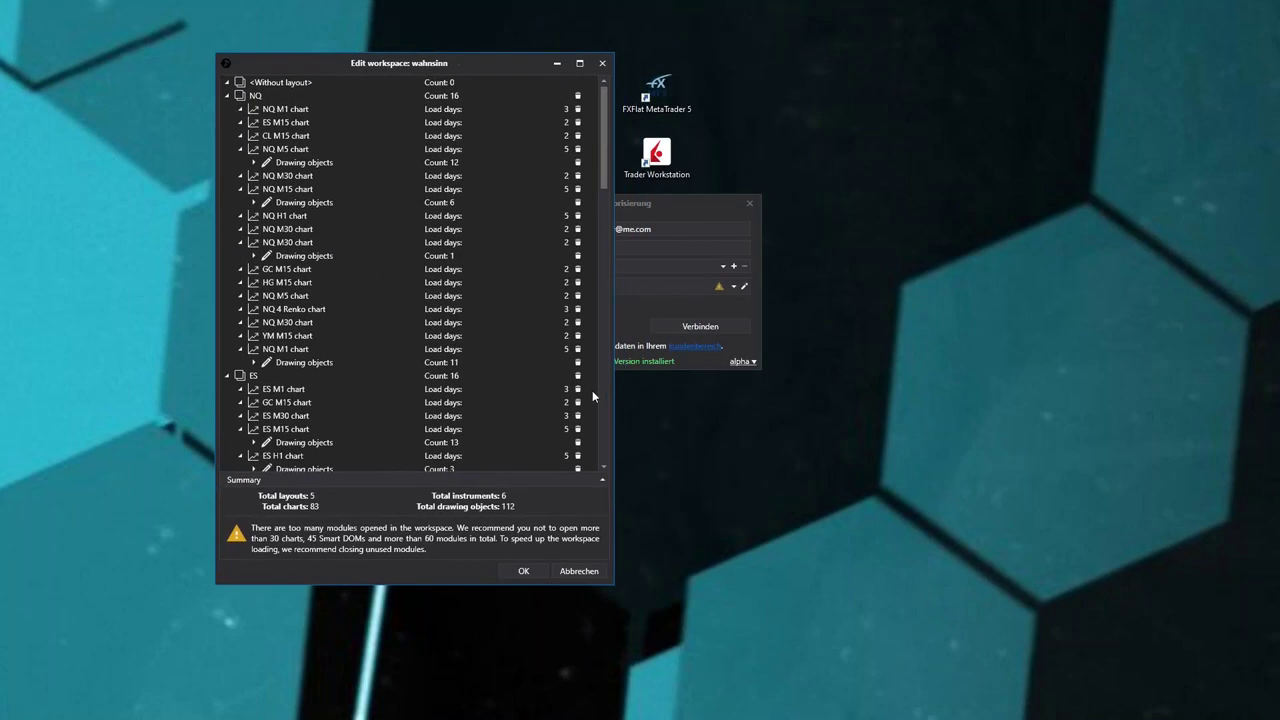
pyautogui.moveTo(612, 397); pyautogui.dragTo(875, 392)
# Examine the layouts, charts, load days and drawing objects of the "wahnsinn" workspace together with its summary.
pyautogui.scroll(-10, 560, 305)
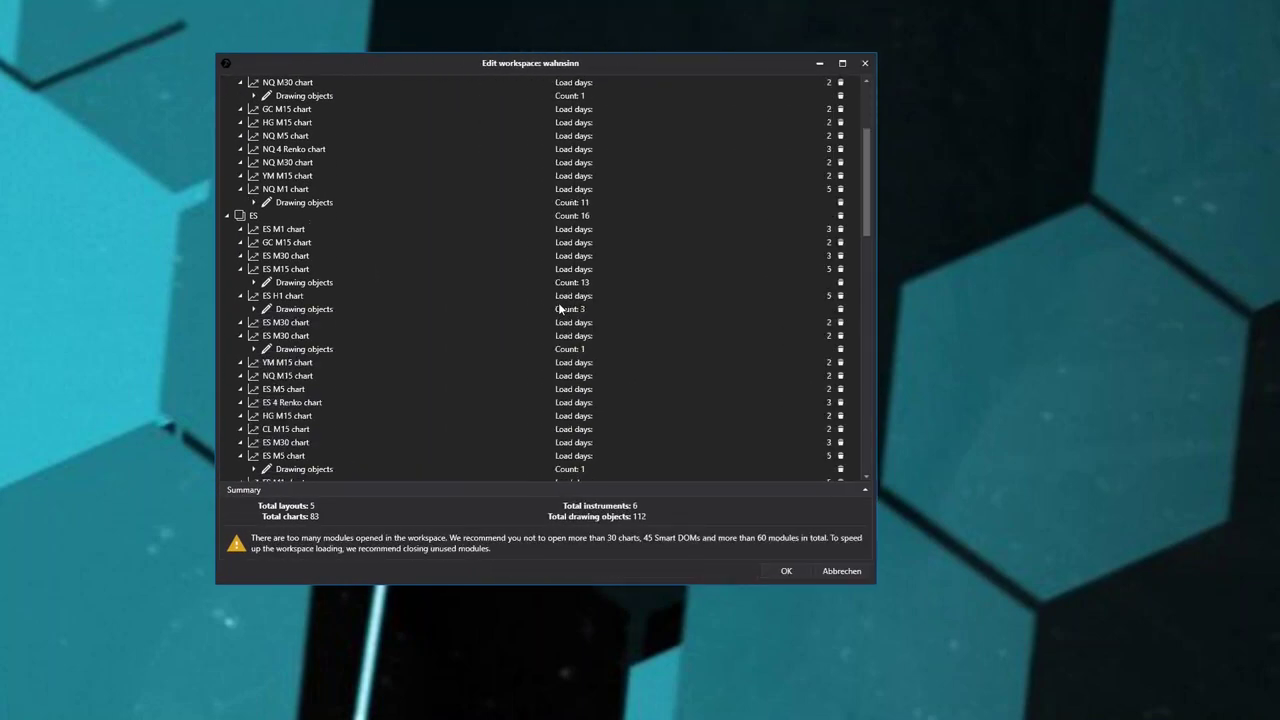
pyautogui.scroll(-15, 558, 311)
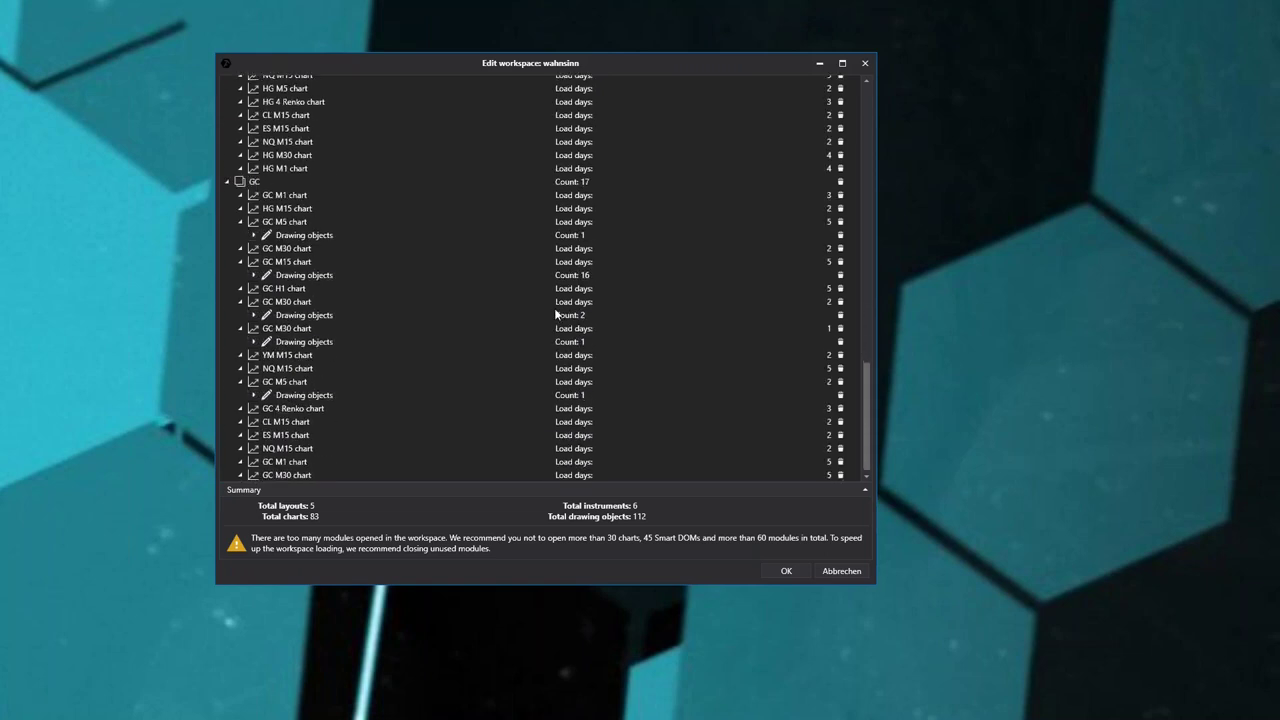
pyautogui.scroll(20, 556, 314)
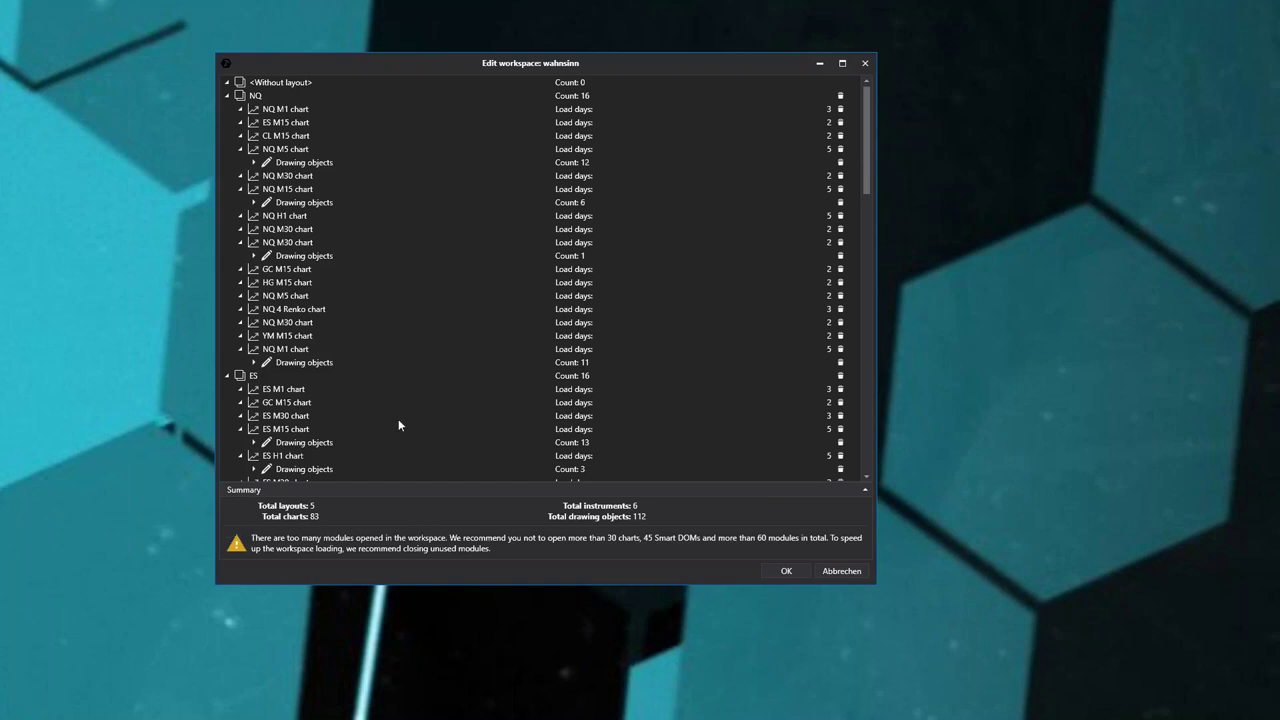
pyautogui.scroll(-8, 400, 428)
pyautogui.scroll(-12, 398, 425)
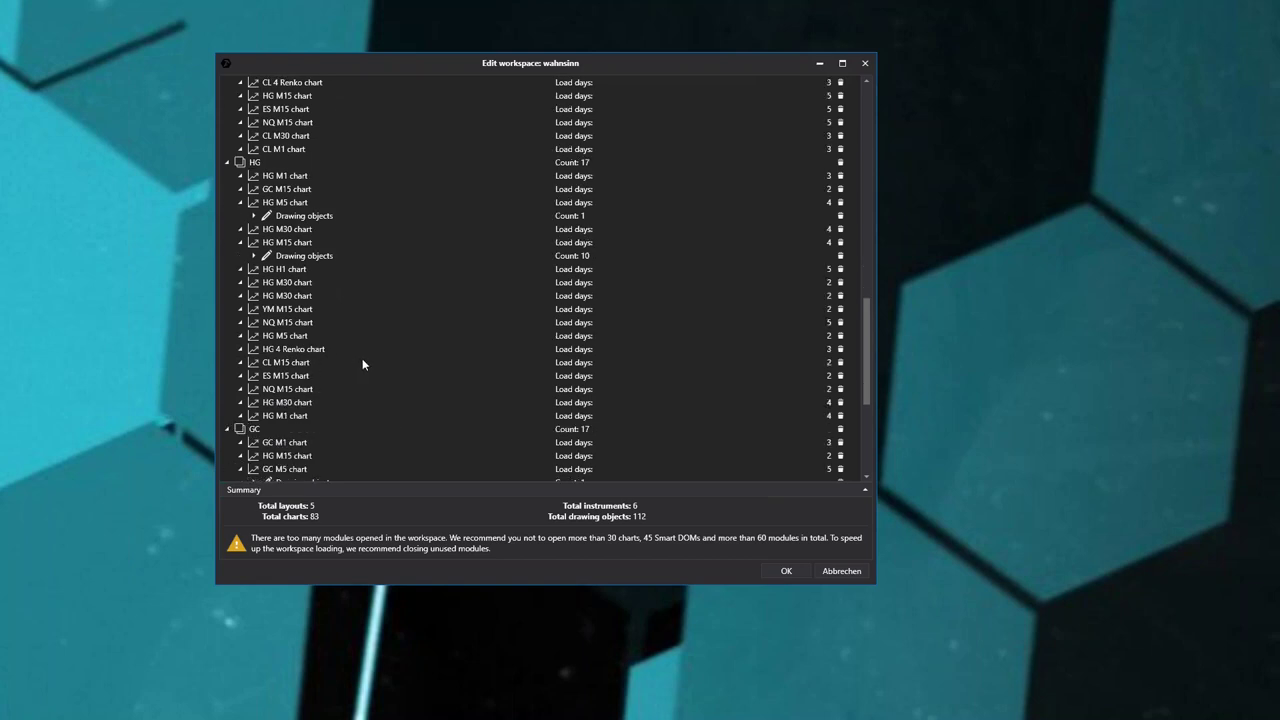
pyautogui.scroll(6, 392, 385)
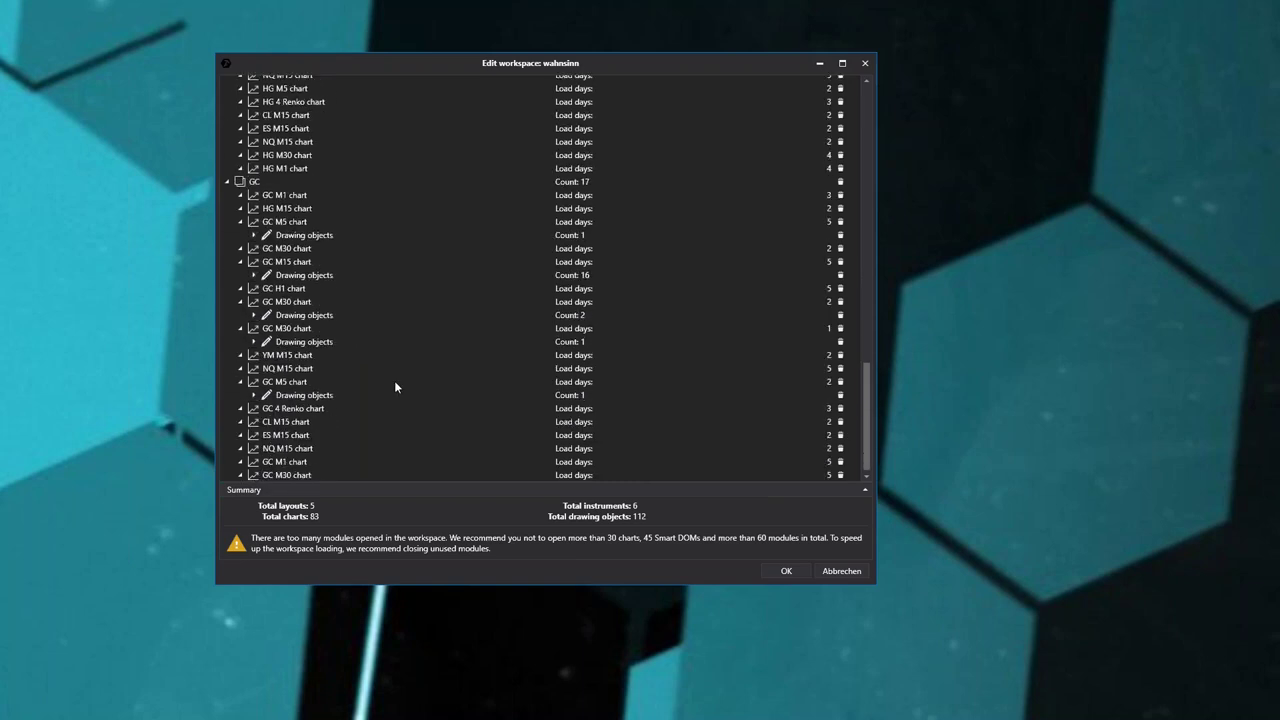
pyautogui.scroll(10, 392, 392)
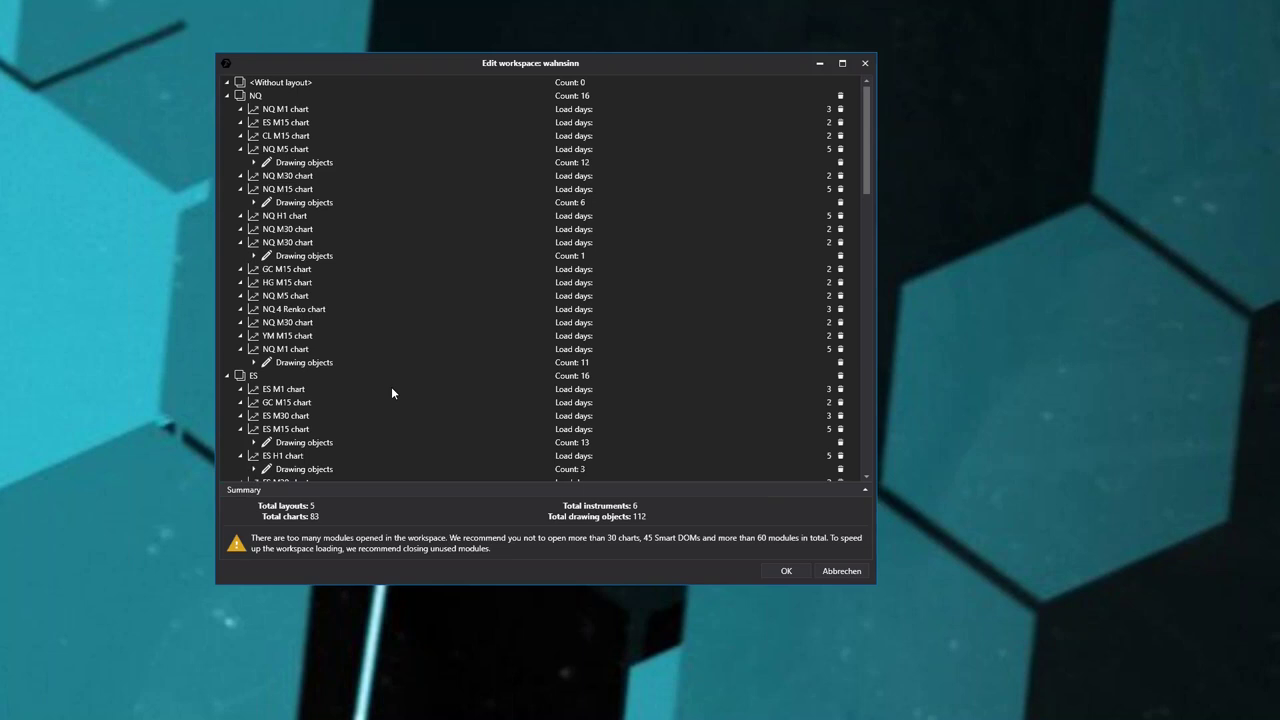
pyautogui.scroll(-13, 391, 386)
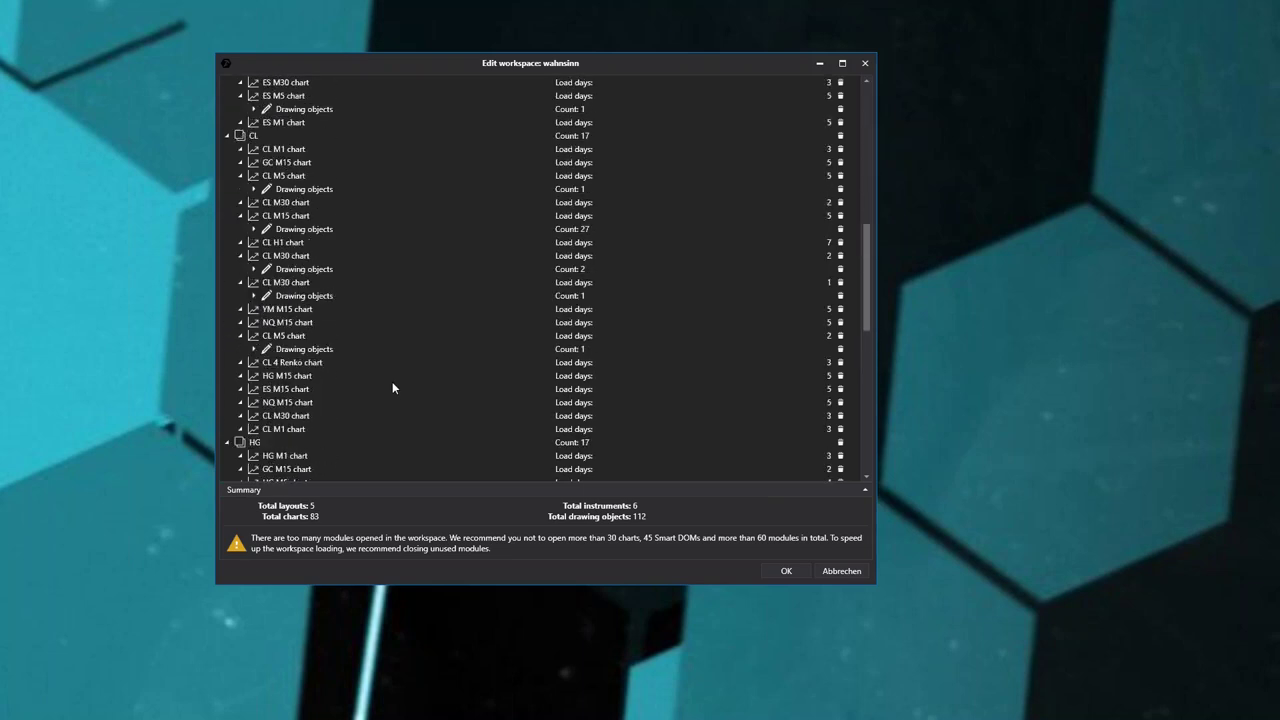
pyautogui.scroll(13, 392, 388)
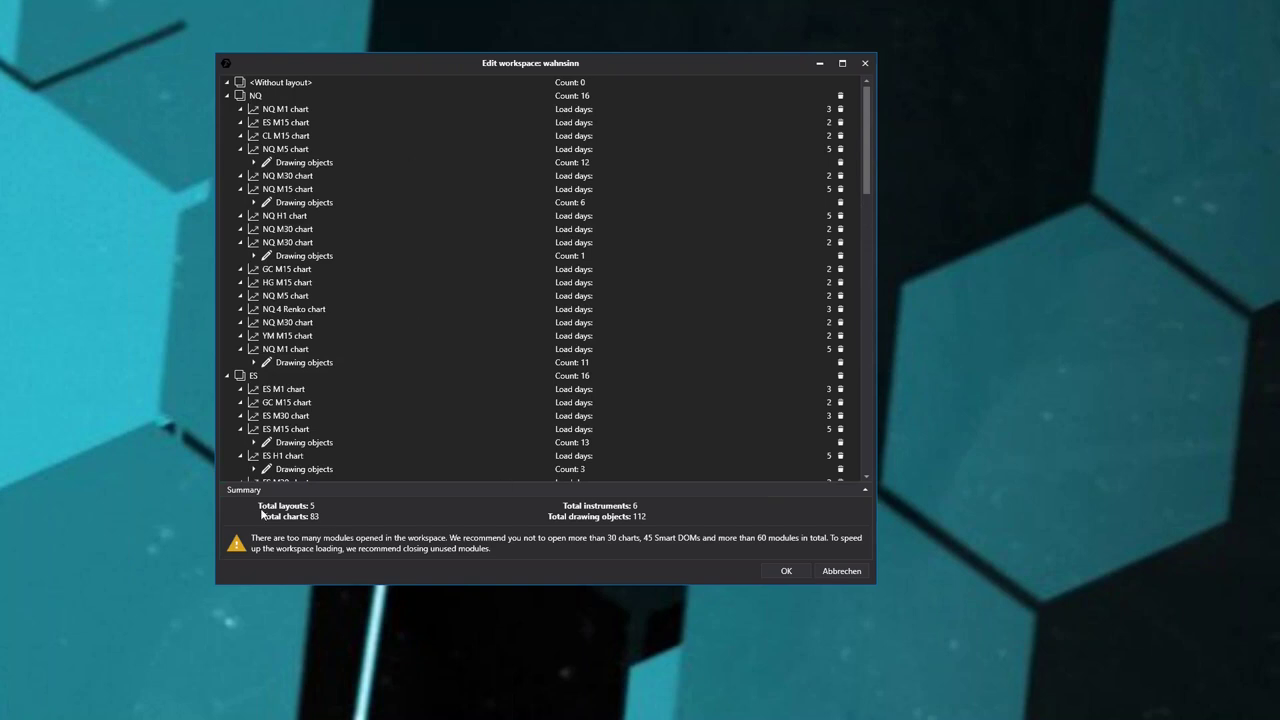
pyautogui.scroll(-9, 359, 388)
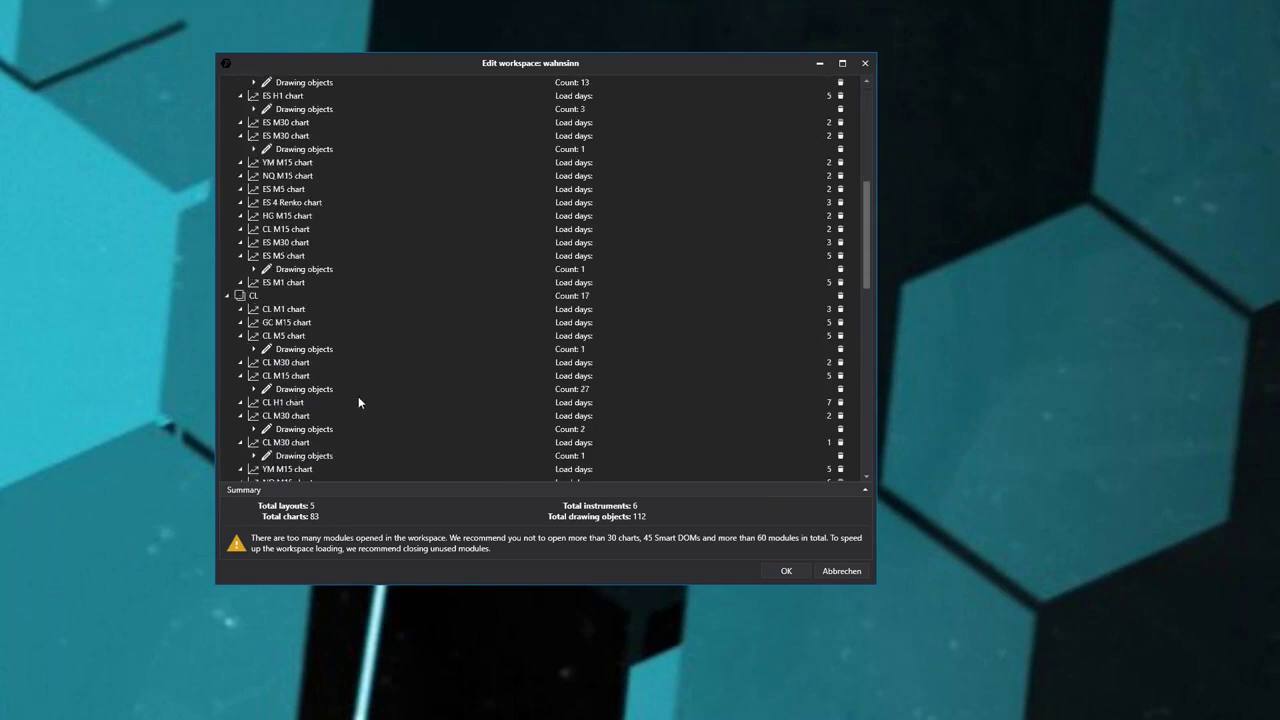
pyautogui.scroll(-4, 358, 397)
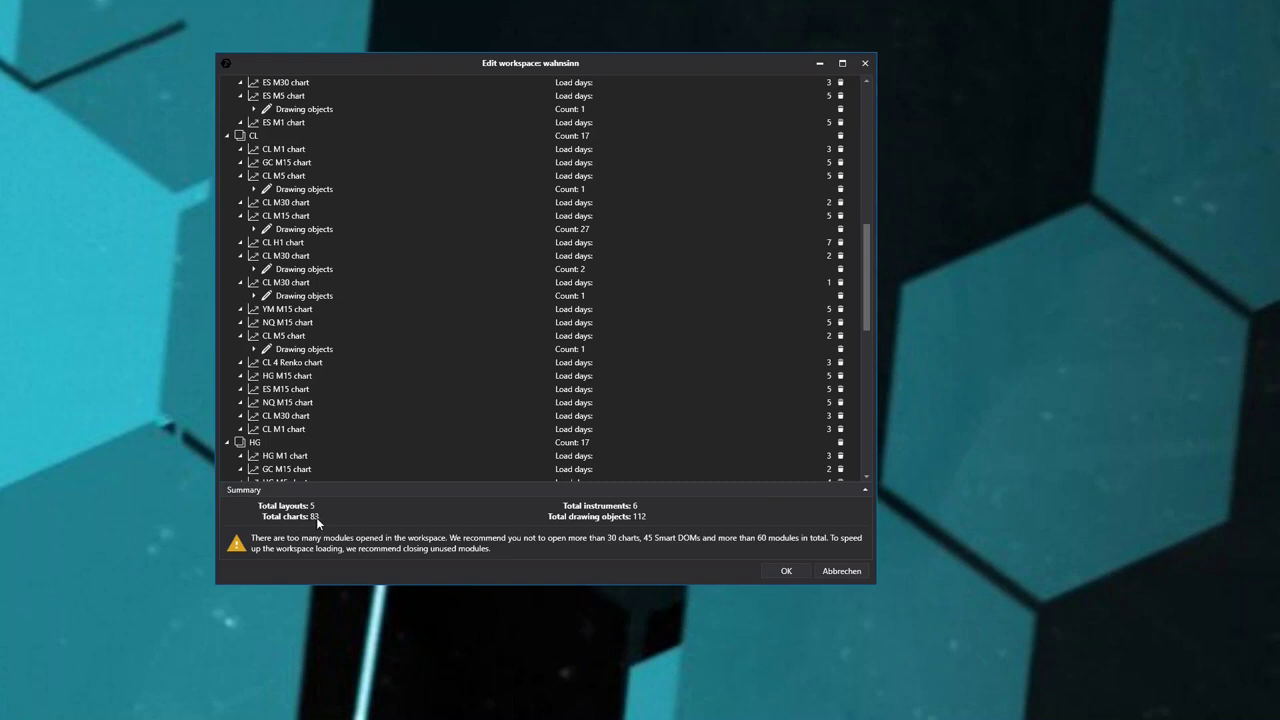
pyautogui.scroll(13, 410, 437)
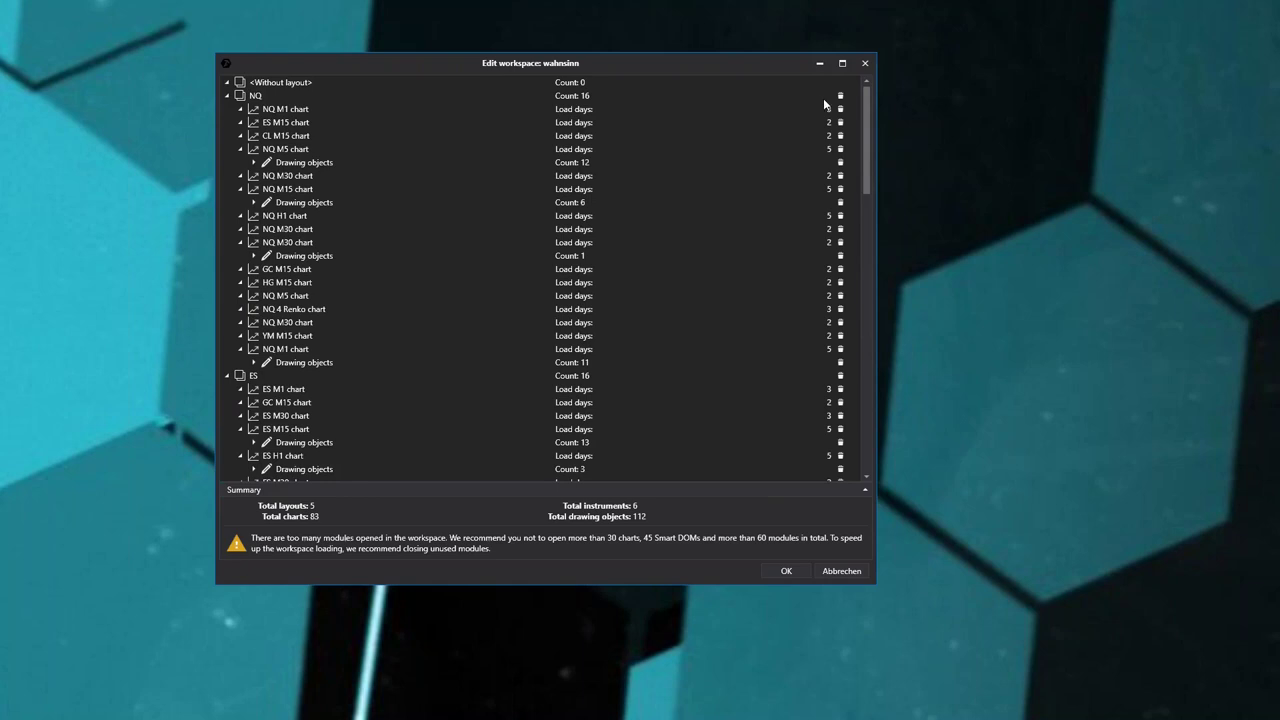
pyautogui.scroll(-9, 814, 446)
pyautogui.scroll(-6, 551, 280)
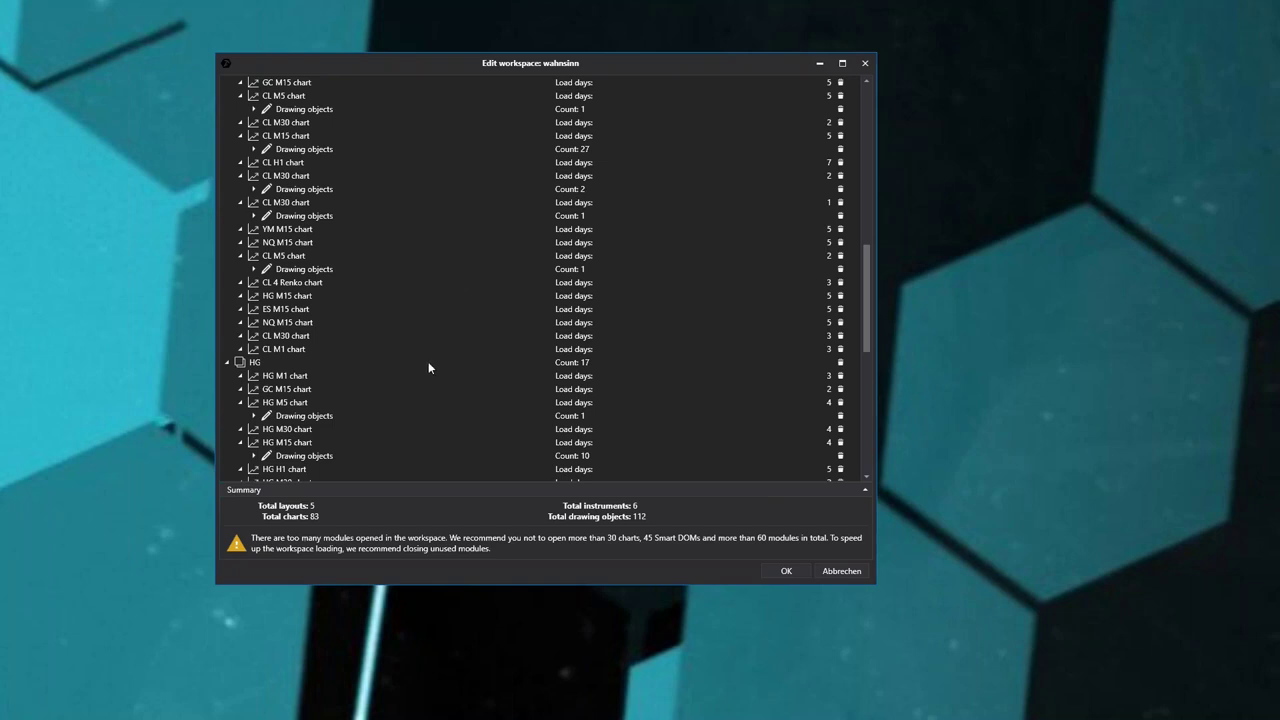
pyautogui.scroll(-12, 428, 362)
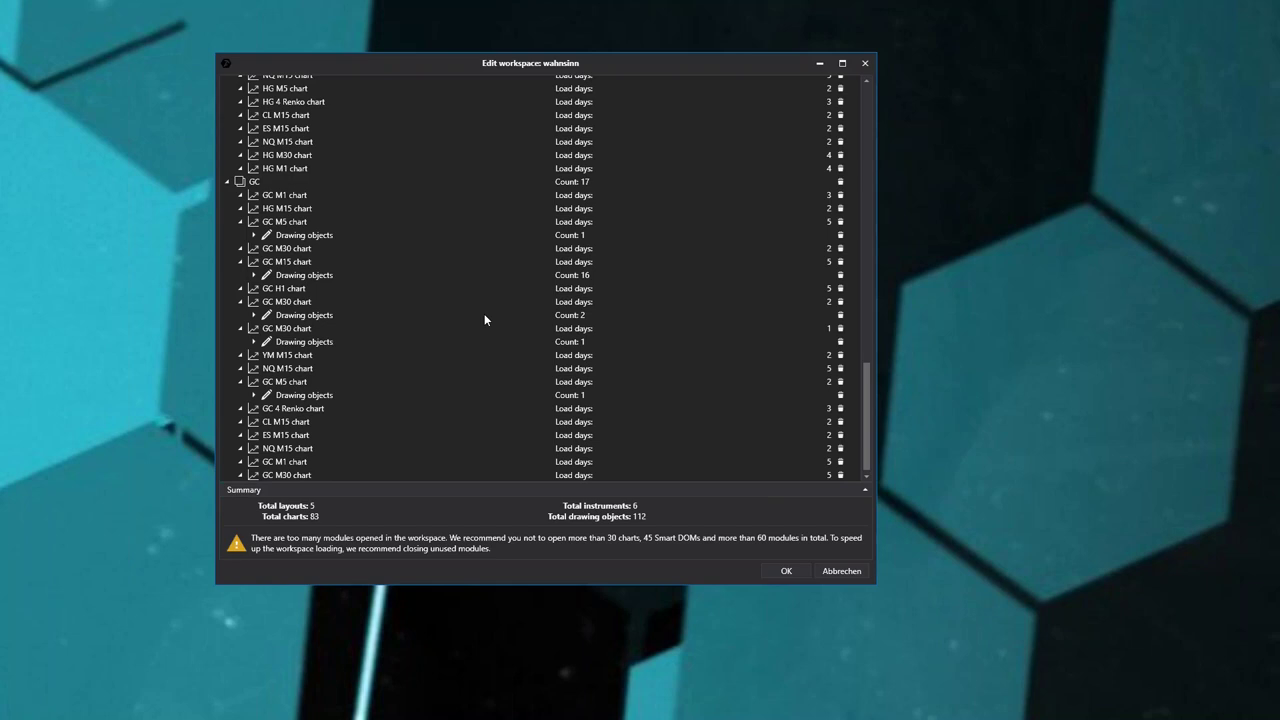
# Check the workspace entry in the login window behind the editor, review the chart list again and cancel the workspace editing.
pyautogui.moveTo(614, 68); pyautogui.dragTo(696, 407)
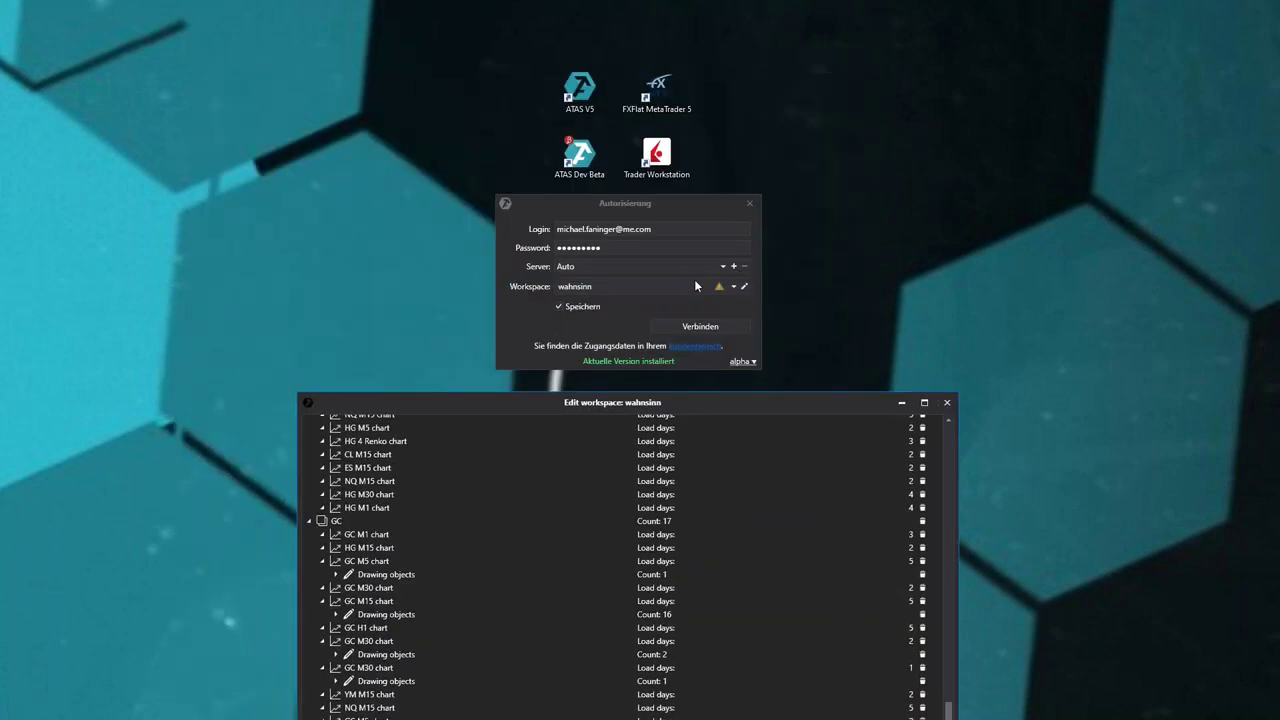
pyautogui.moveTo(749, 404); pyautogui.dragTo(715, 116)
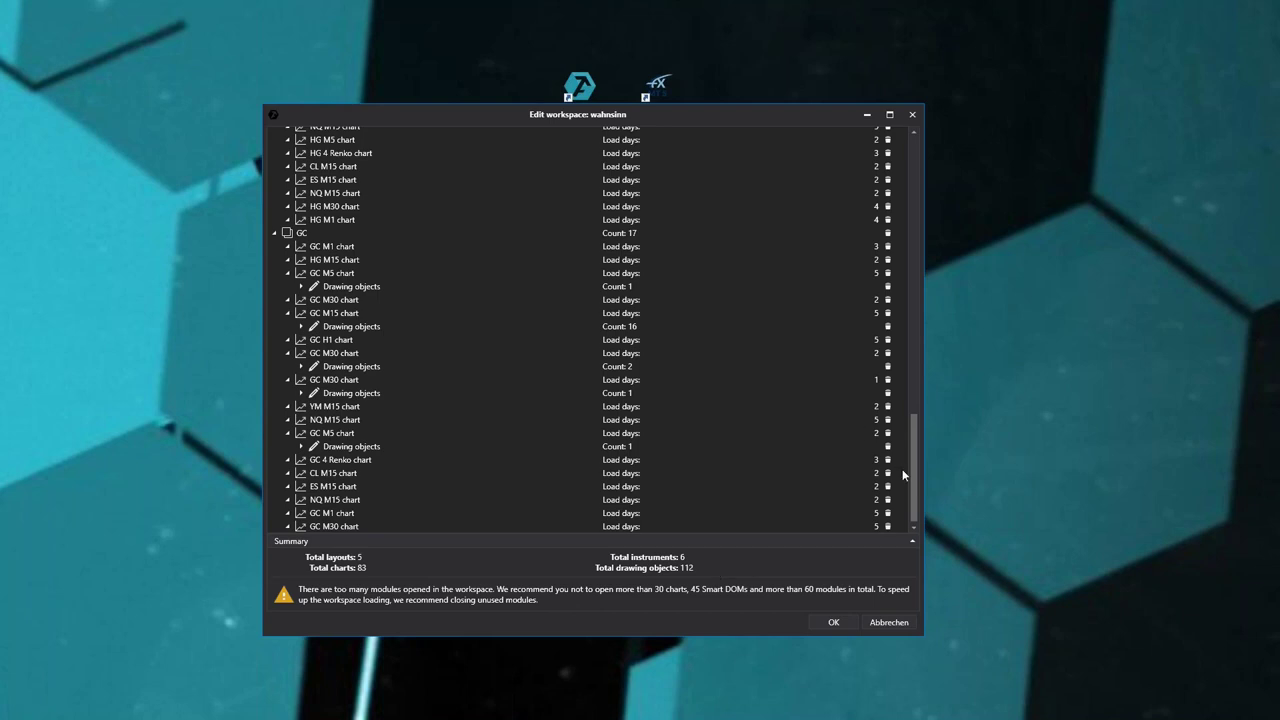
pyautogui.moveTo(915, 470); pyautogui.dragTo(900, 153)
pyautogui.moveTo(910, 234); pyautogui.dragTo(912, 522)
pyautogui.moveTo(466, 117); pyautogui.dragTo(490, 85)
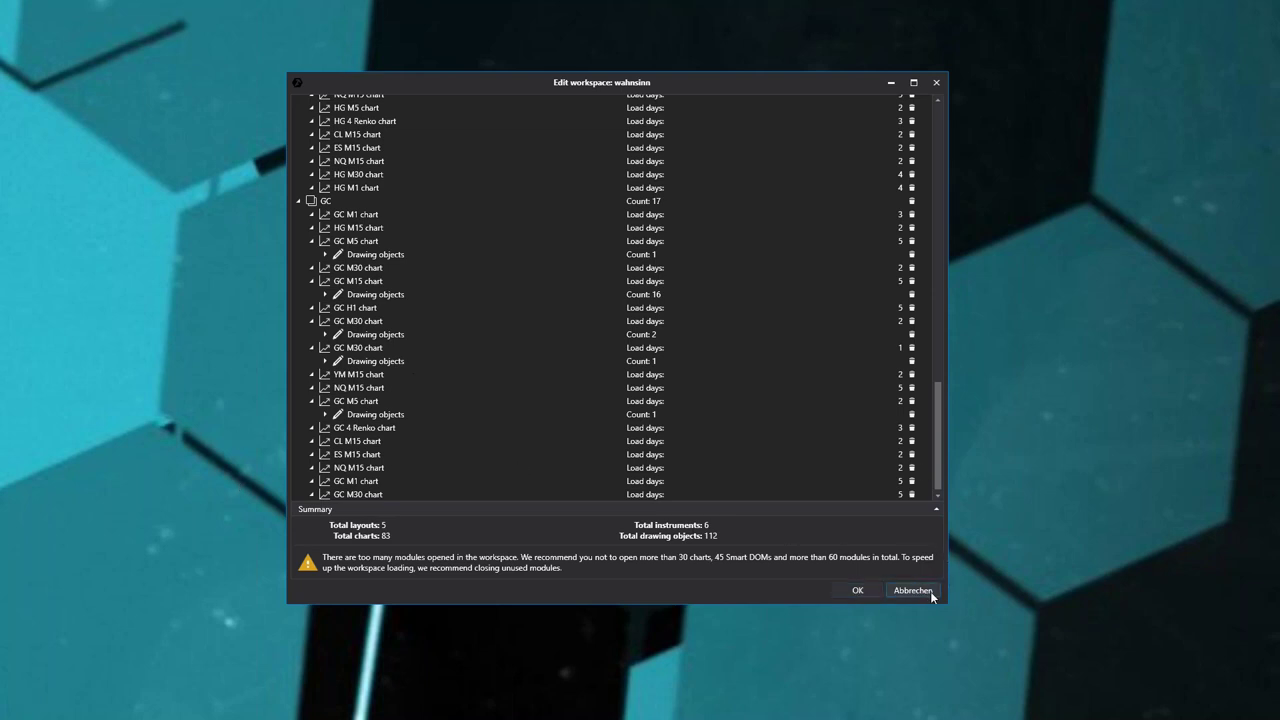
pyautogui.moveTo(687, 82); pyautogui.dragTo(690, 79)
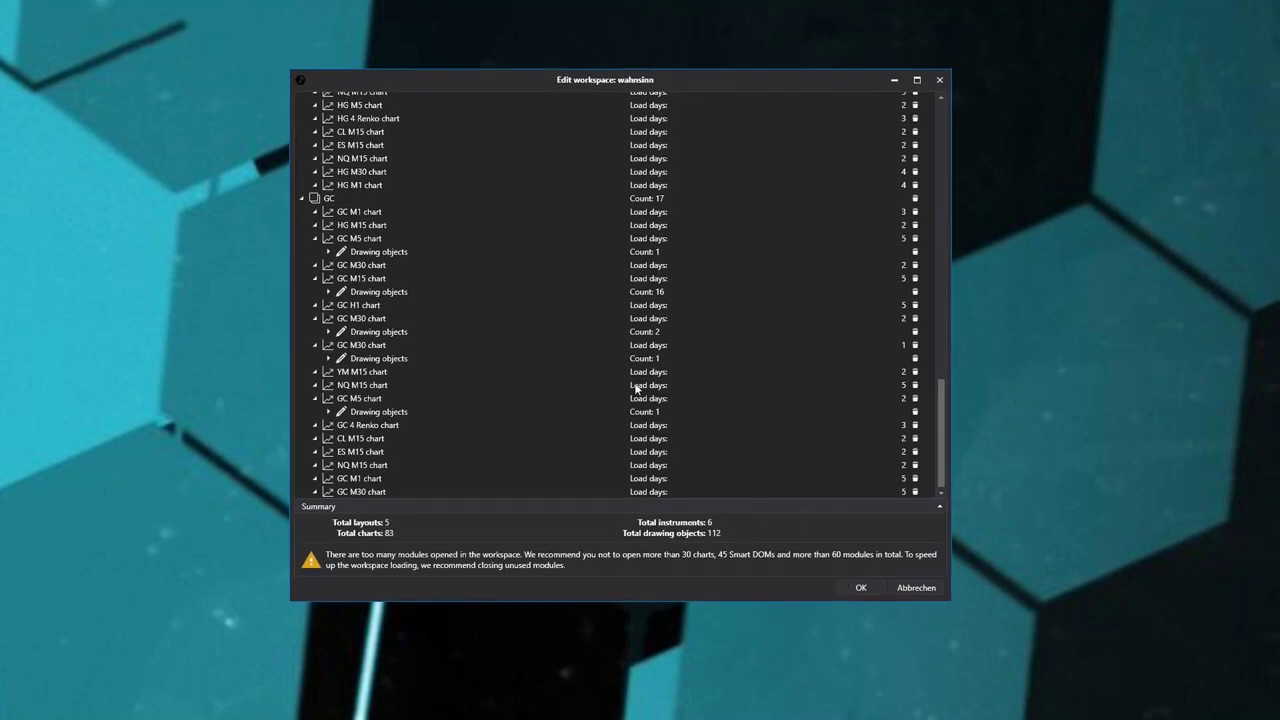
pyautogui.scroll(20, 634, 392)
pyautogui.scroll(4, 634, 392)
pyautogui.scroll(-12, 634, 392)
pyautogui.click(916, 588)
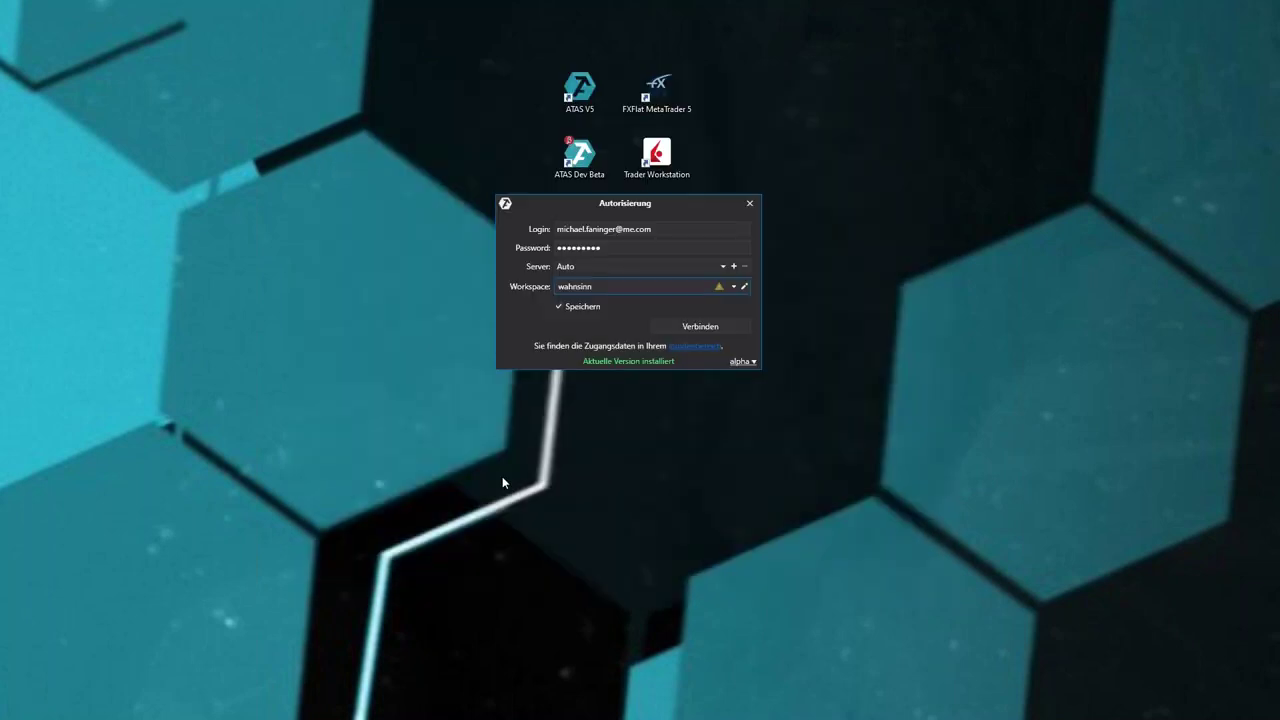
# Set the workspace to "Keinen Workspace laden" and connect to the platform.
pyautogui.click(734, 286)
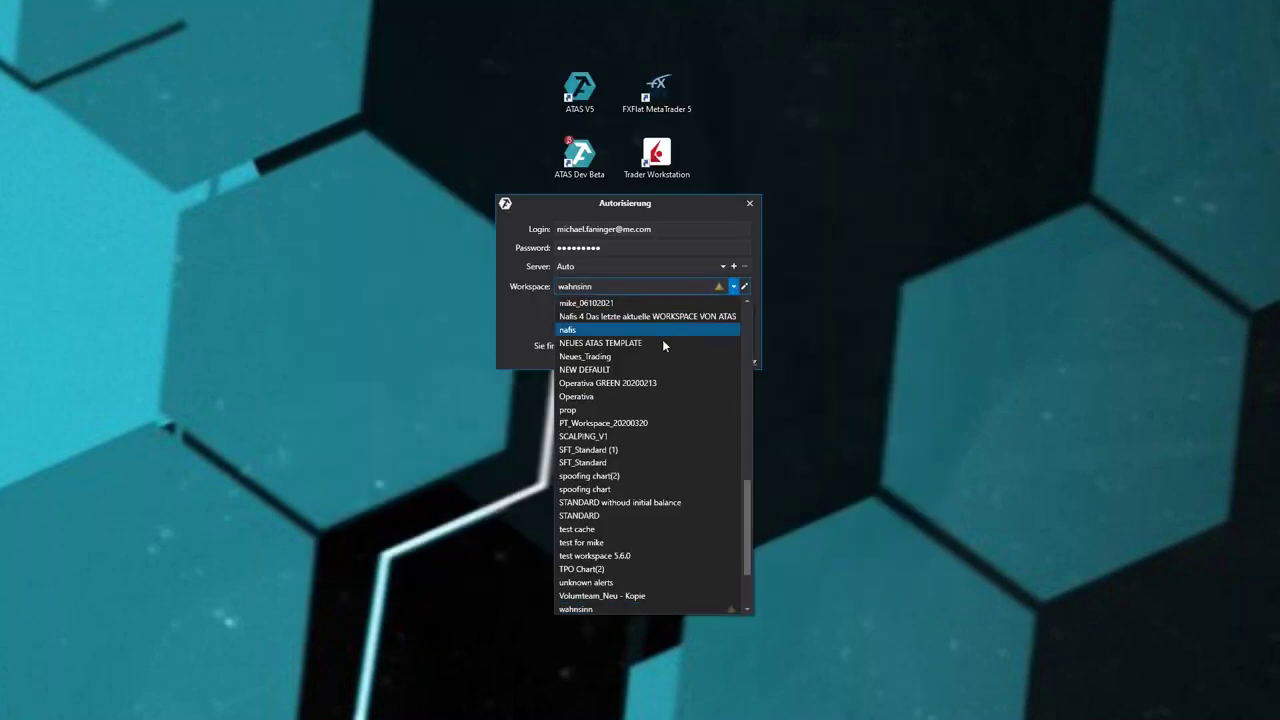
pyautogui.scroll(-2, 641, 393)
pyautogui.scroll(3, 641, 393)
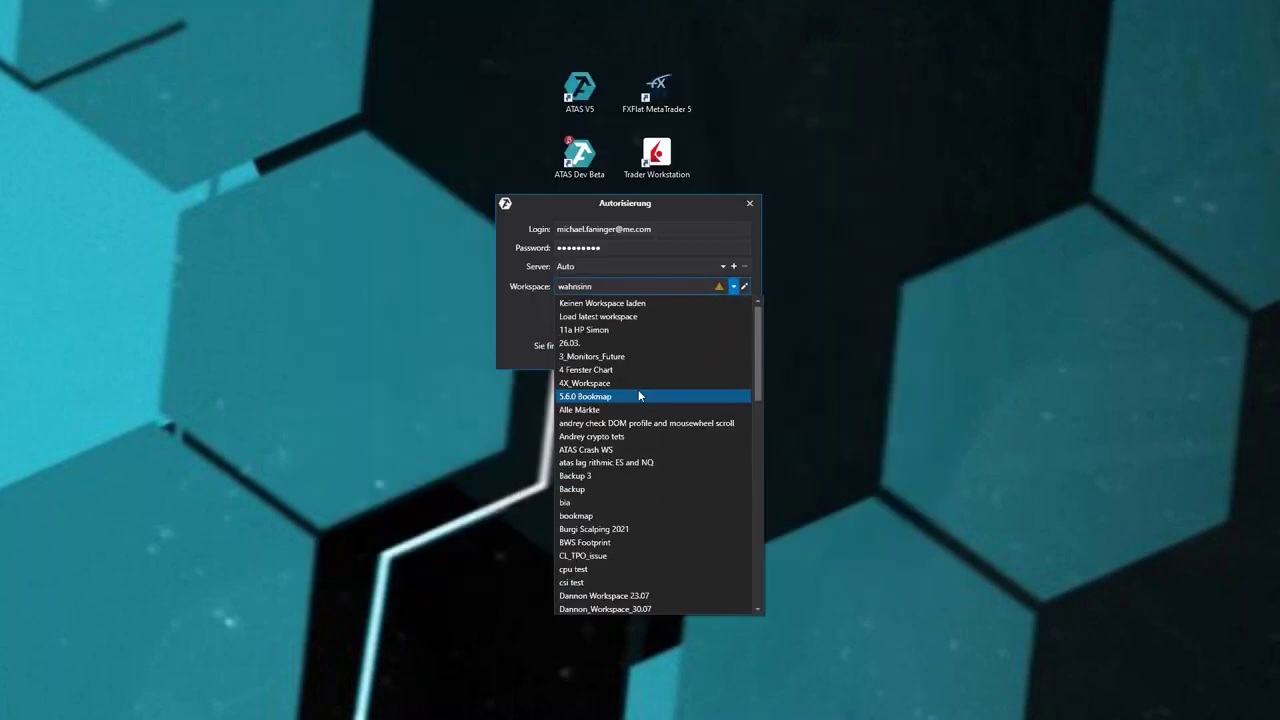
pyautogui.click(600, 296)
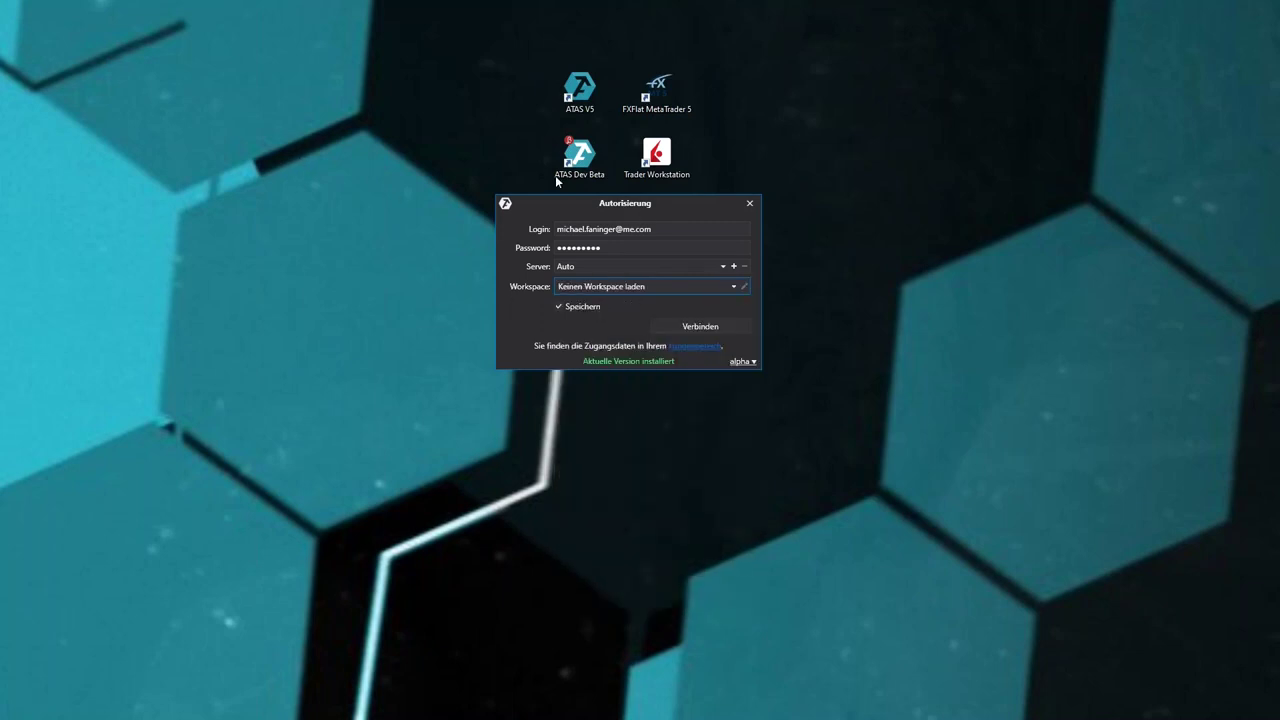
pyautogui.click(675, 330)
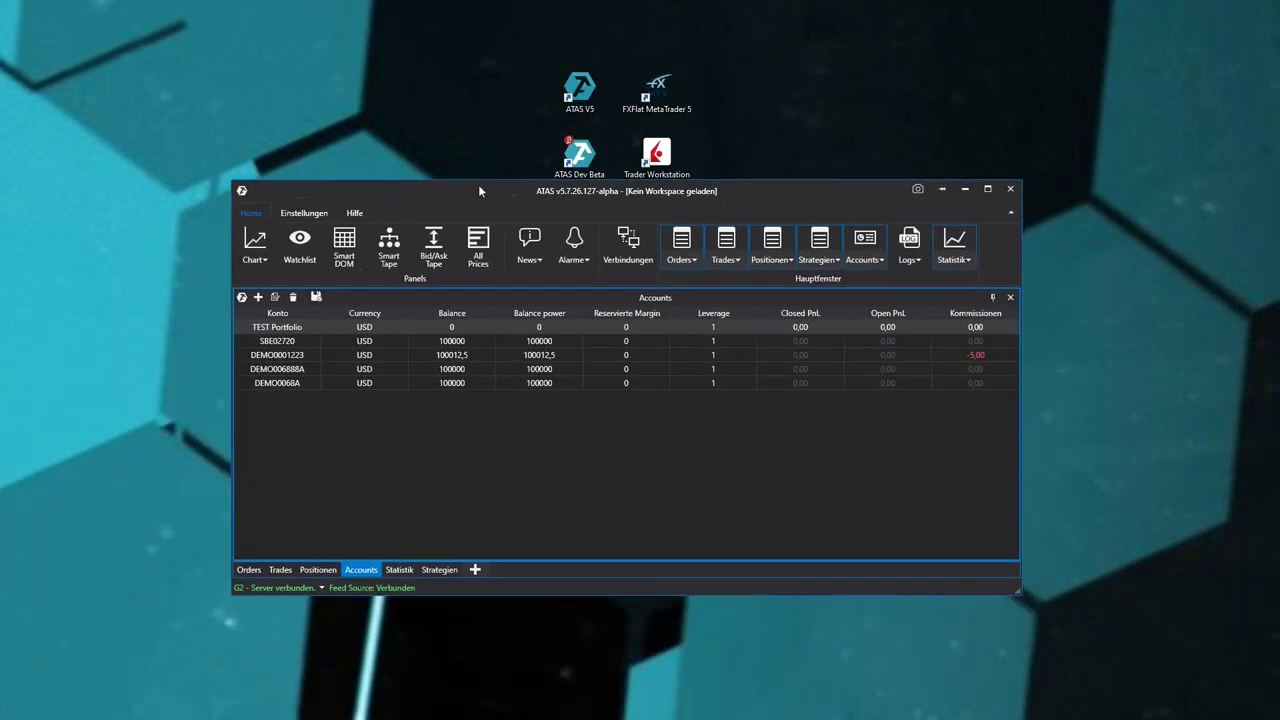
pyautogui.moveTo(478, 191); pyautogui.dragTo(428, 202)
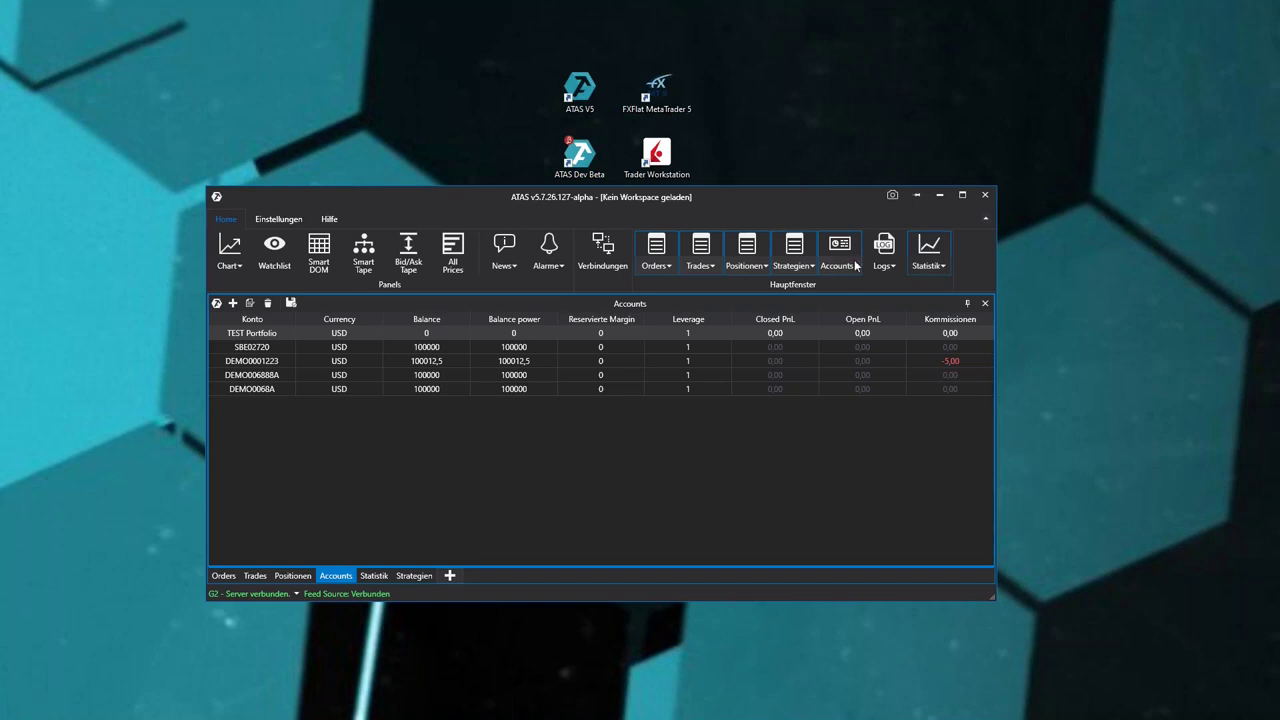
pyautogui.moveTo(434, 203); pyautogui.dragTo(424, 287)
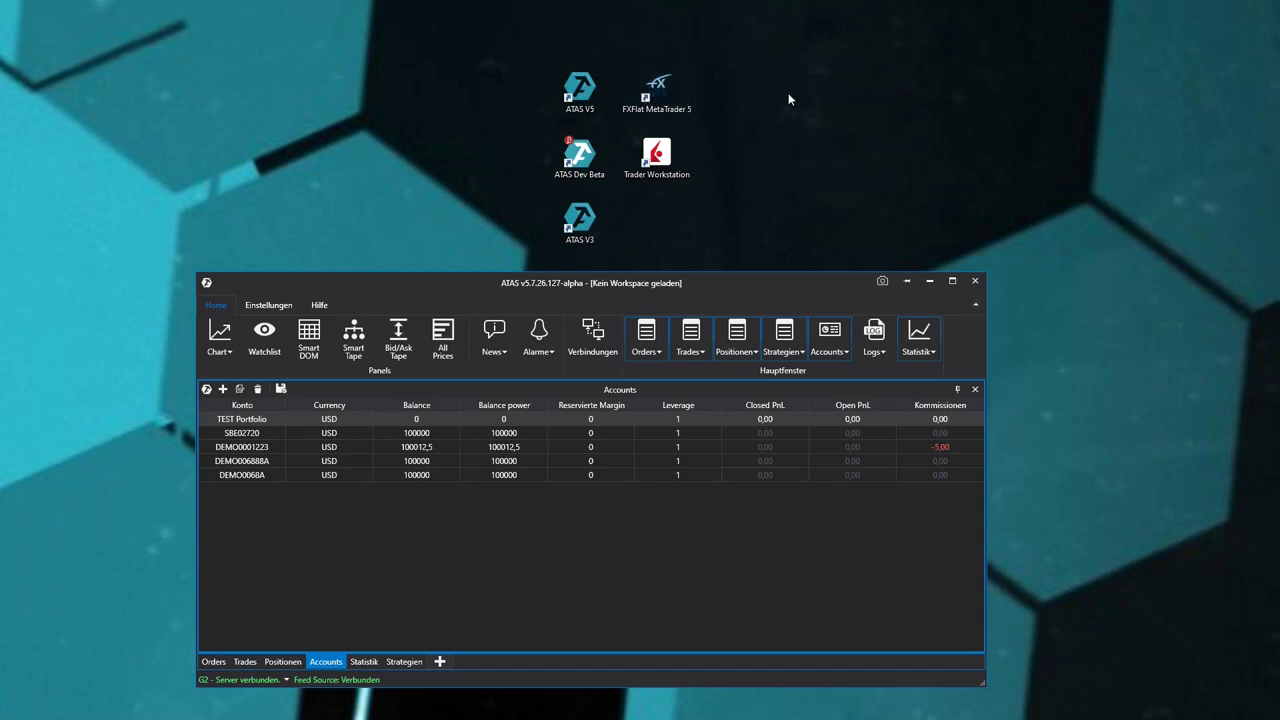
pyautogui.moveTo(748, 281); pyautogui.dragTo(750, 212)
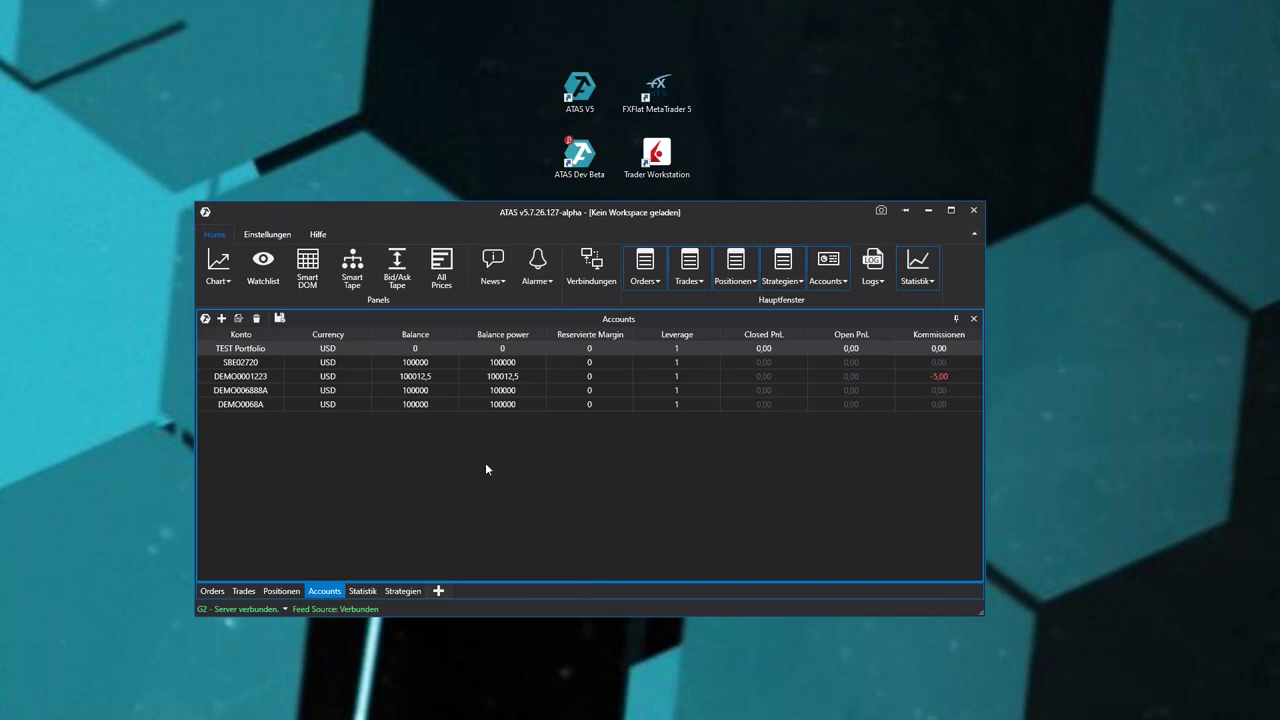
# Try adding an MT5 account from the Russian market providers with connection type FXFlat and cancel the setup.
pyautogui.click(320, 609)
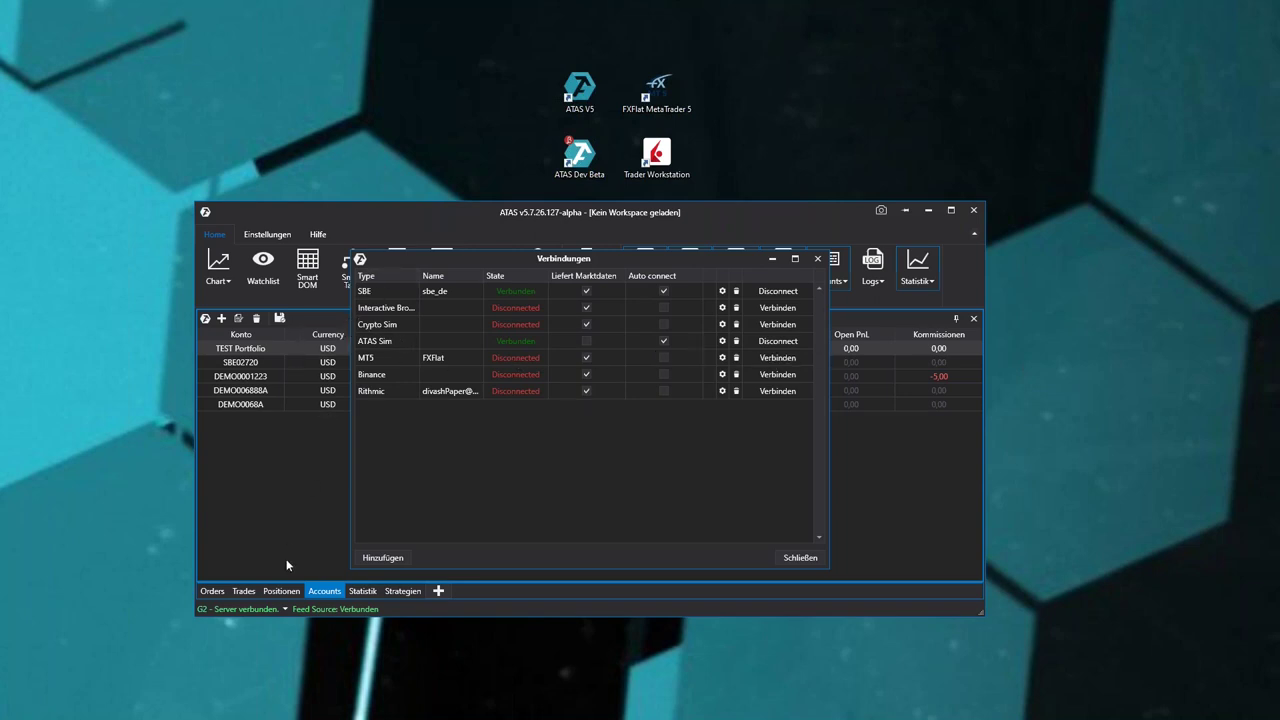
pyautogui.click(383, 558)
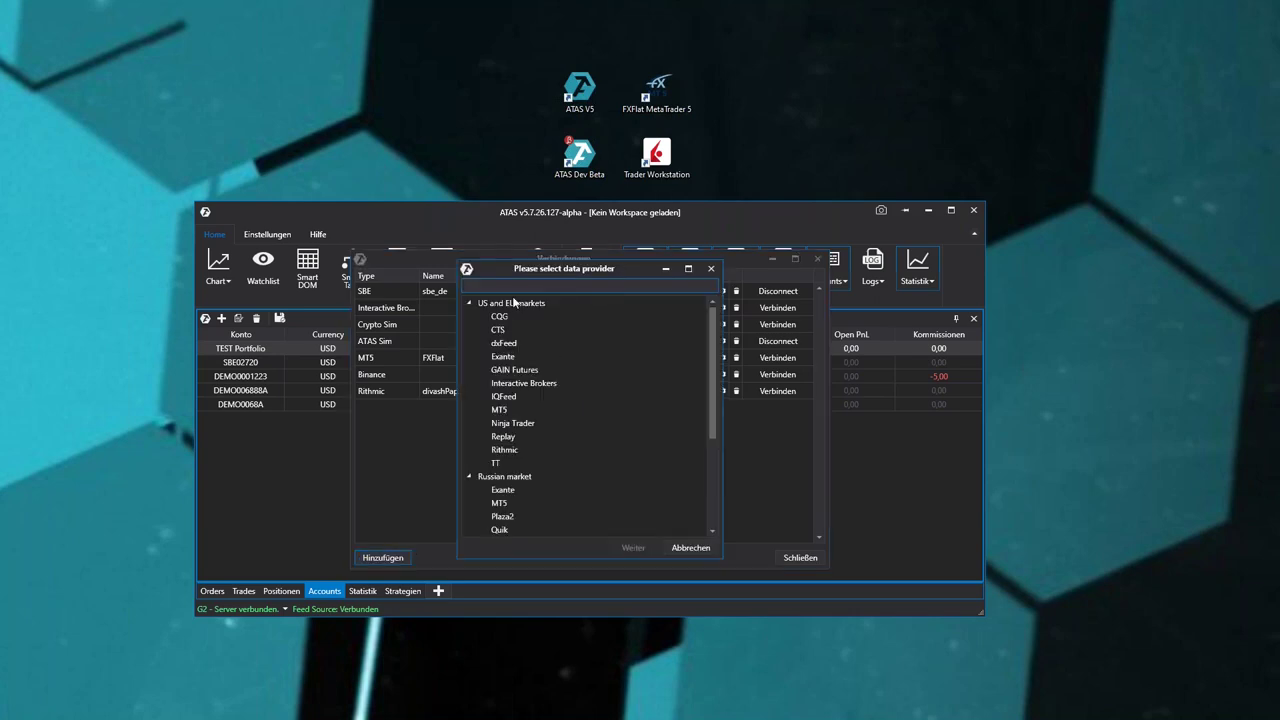
pyautogui.scroll(-2, 515, 296)
pyautogui.click(505, 426)
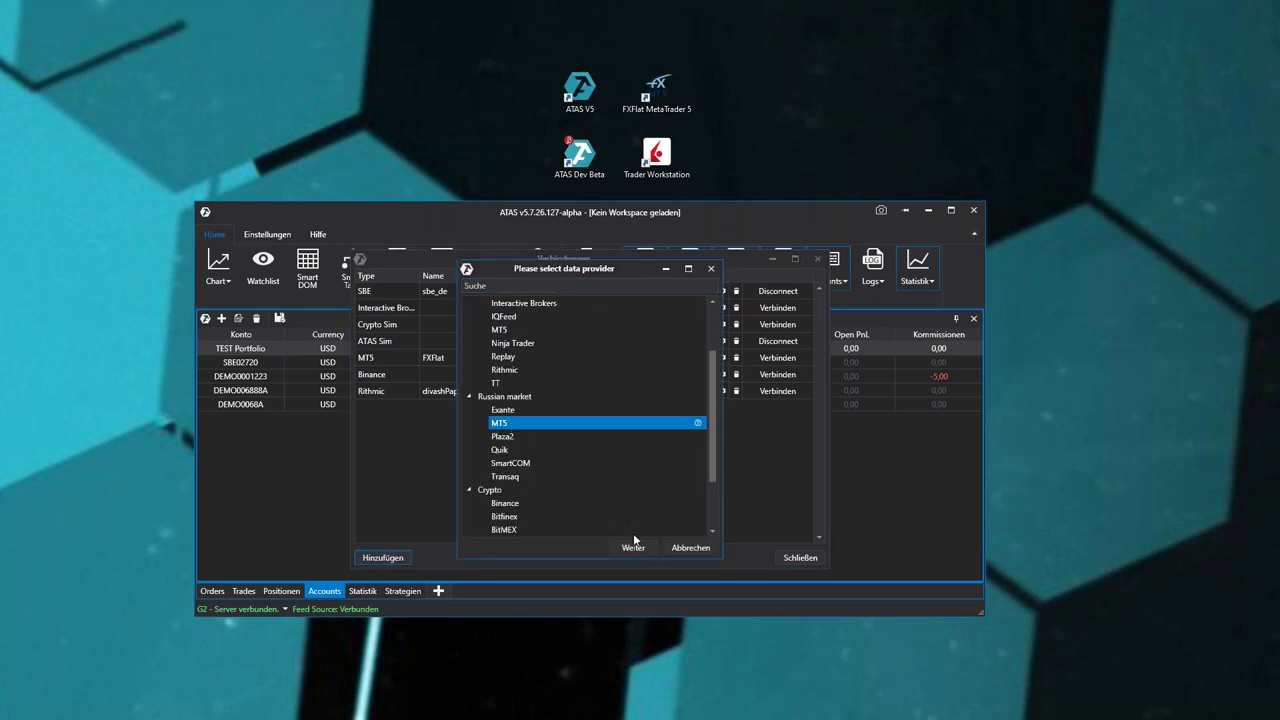
pyautogui.click(633, 548)
pyautogui.click(615, 330)
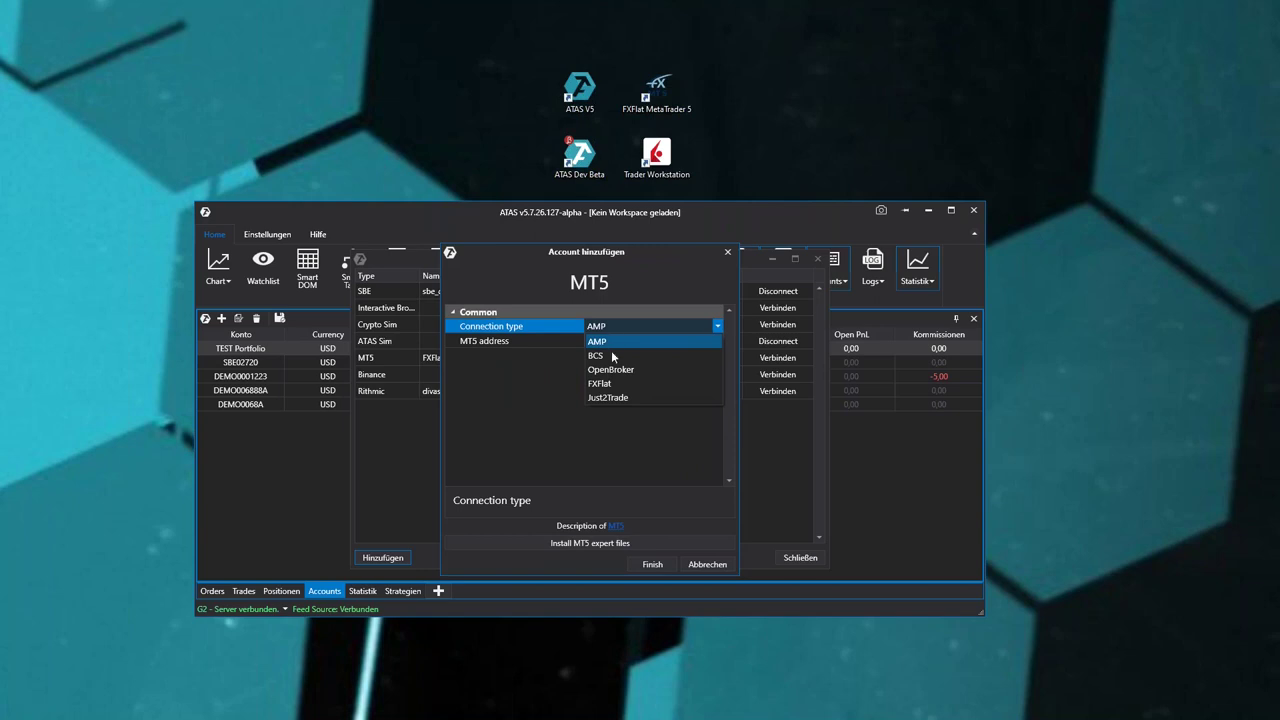
pyautogui.click(610, 385)
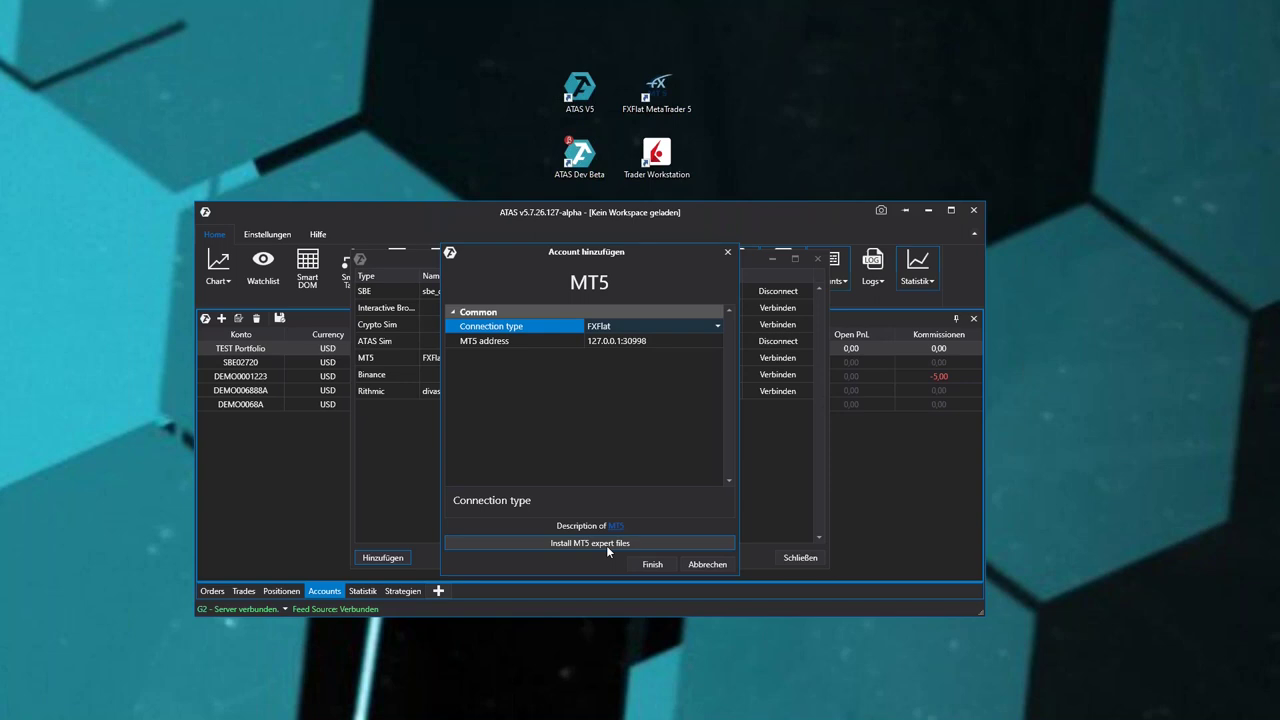
pyautogui.click(718, 564)
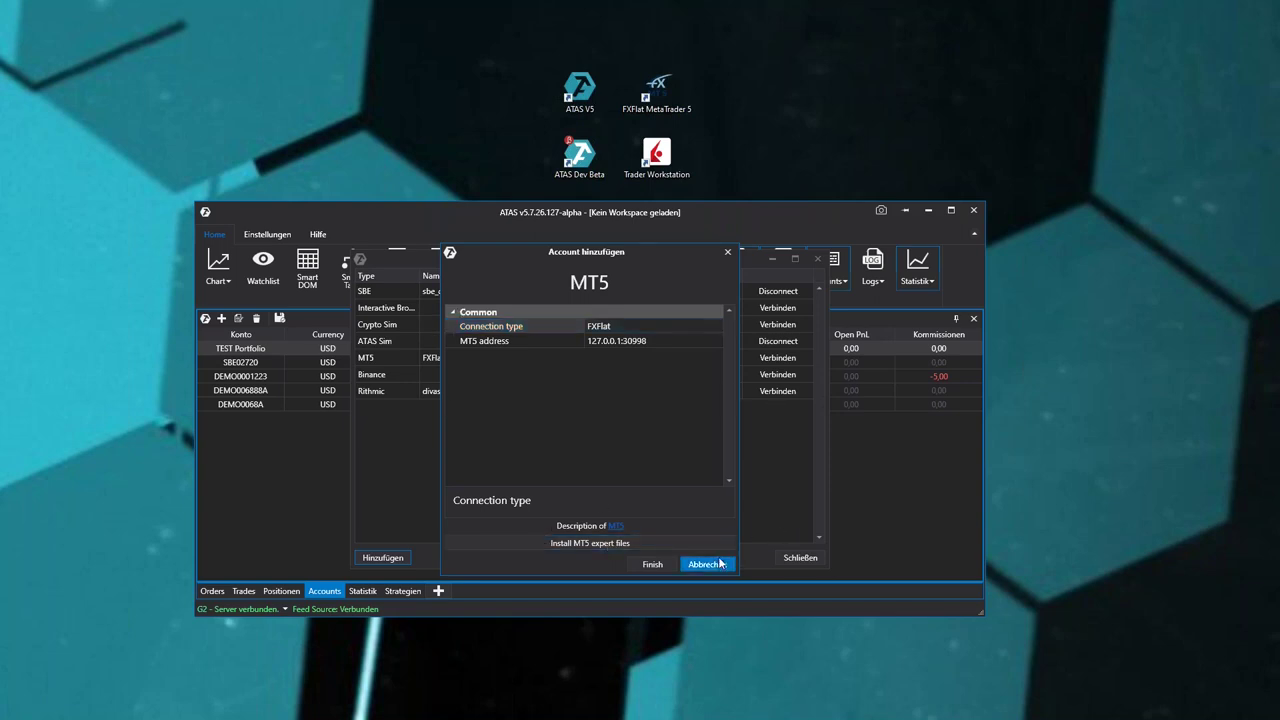
# Reposition the connections window over the main window and close it.
pyautogui.moveTo(752, 263); pyautogui.dragTo(737, 322)
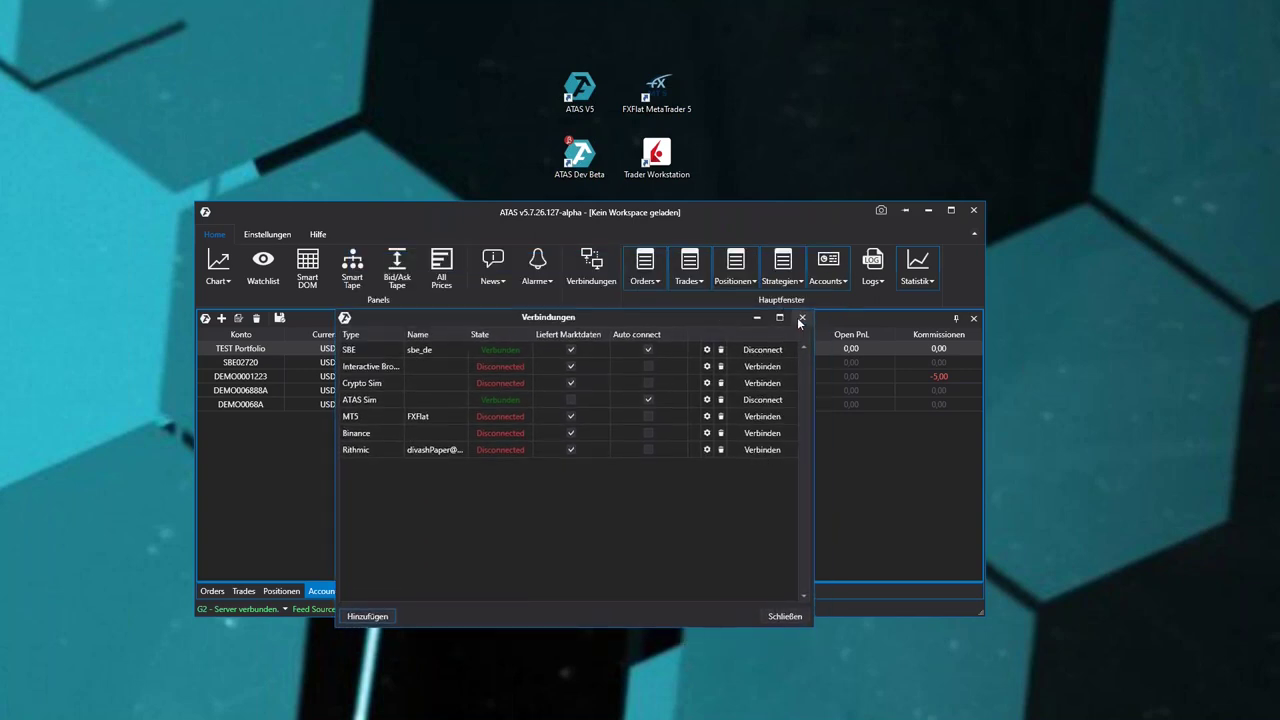
pyautogui.moveTo(669, 321); pyautogui.dragTo(735, 250)
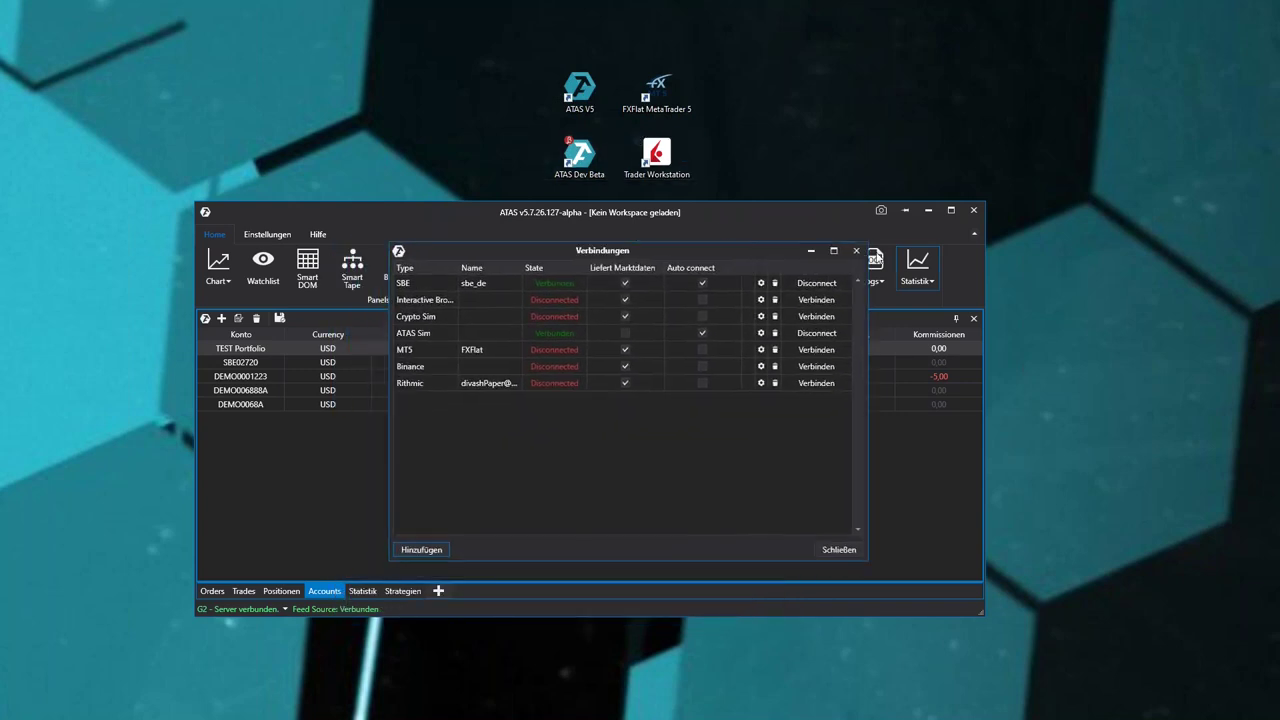
pyautogui.click(856, 251)
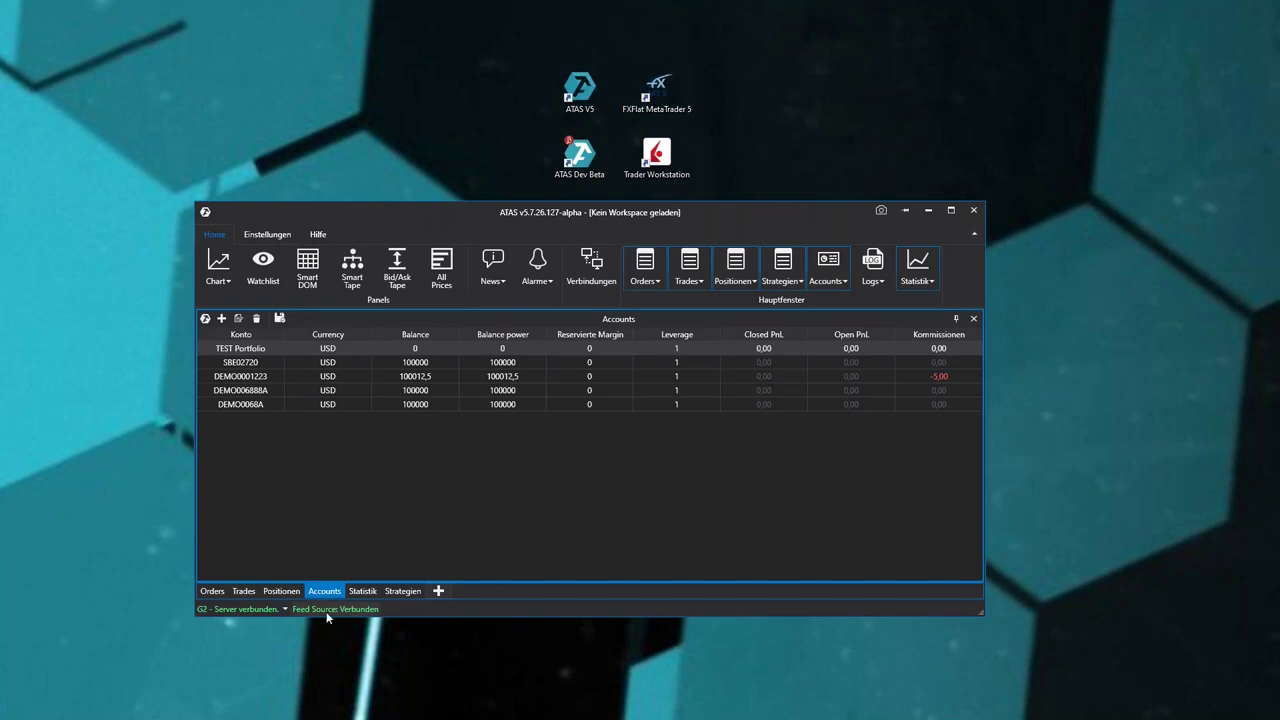
# Find Interactive Brokers by searching the data providers for "in" in the connections manager, view its connector settings and cancel.
pyautogui.click(383, 557)
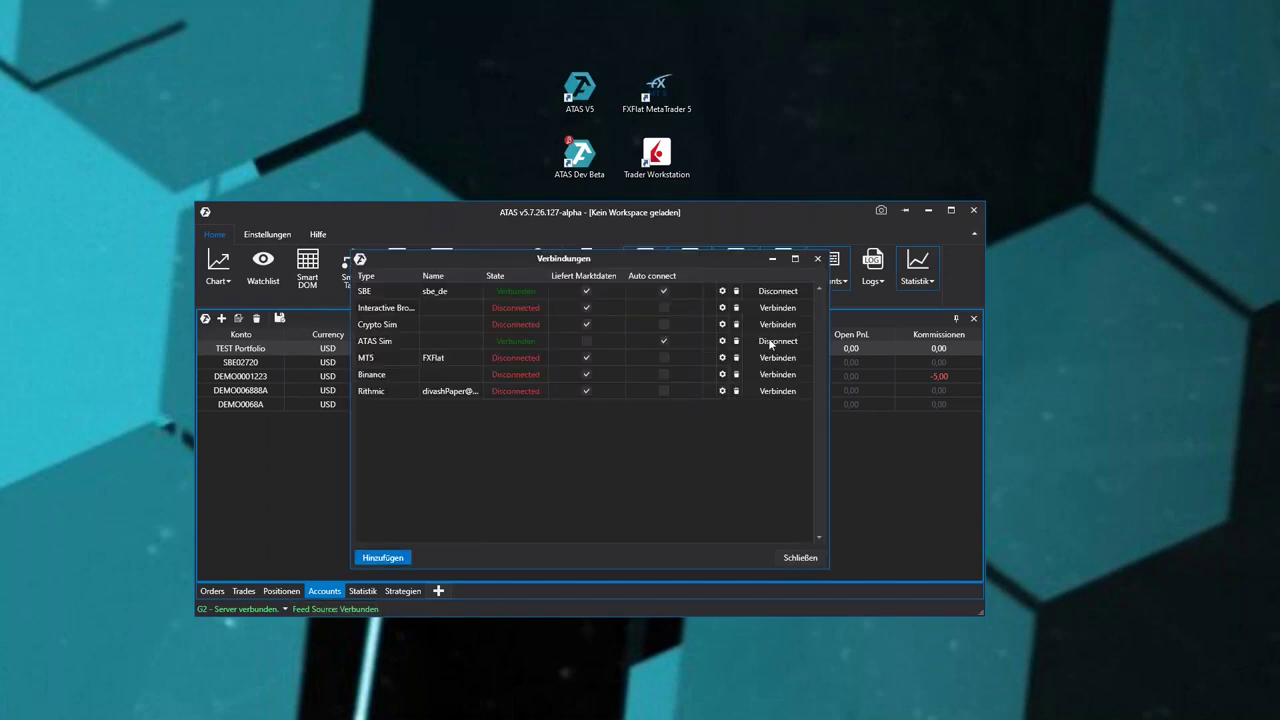
pyautogui.write('in')
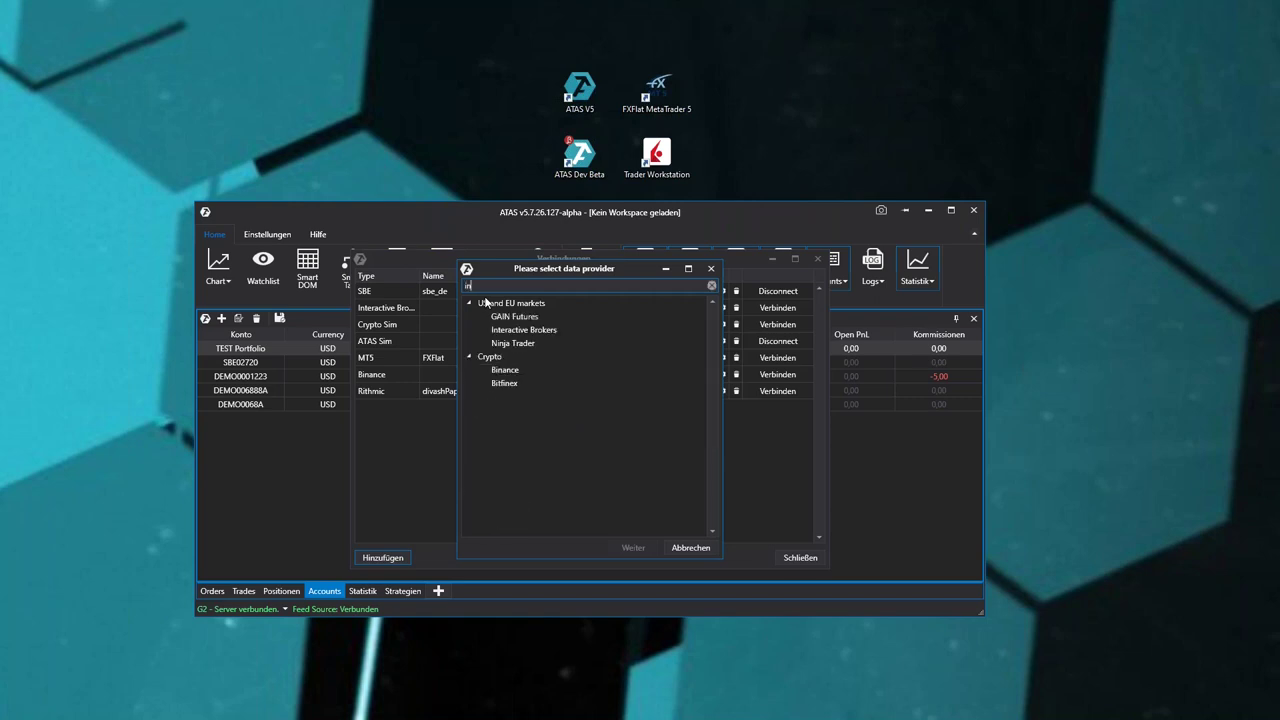
pyautogui.click(523, 330)
pyautogui.click(633, 547)
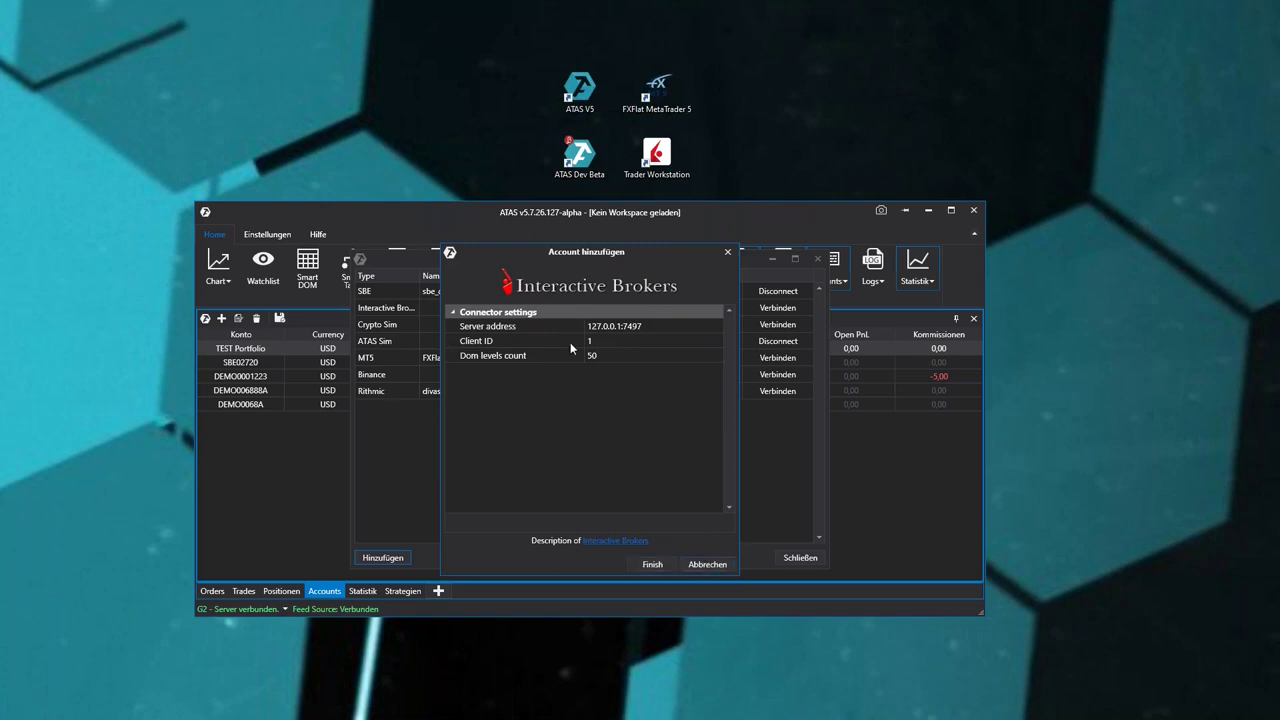
pyautogui.click(707, 564)
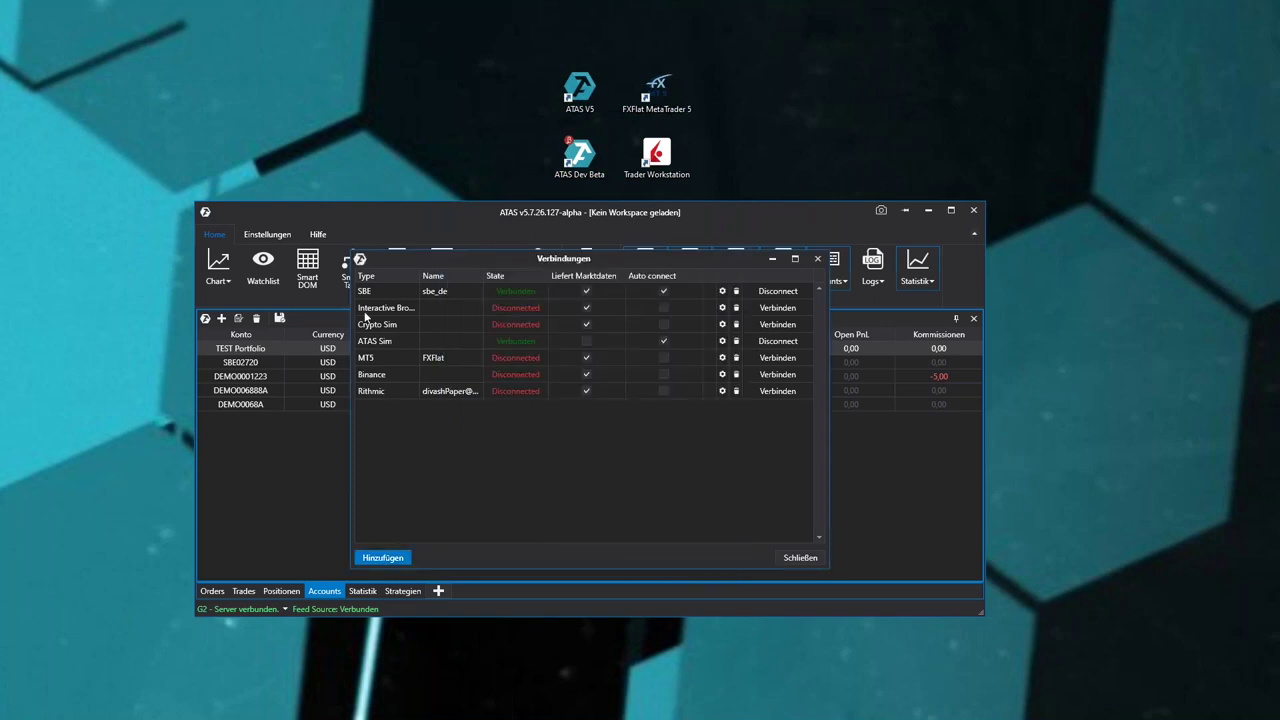
# Review the Interactive Brokers account settings again from the unfiltered provider list, cancel and close the connections window.
pyautogui.click(383, 557)
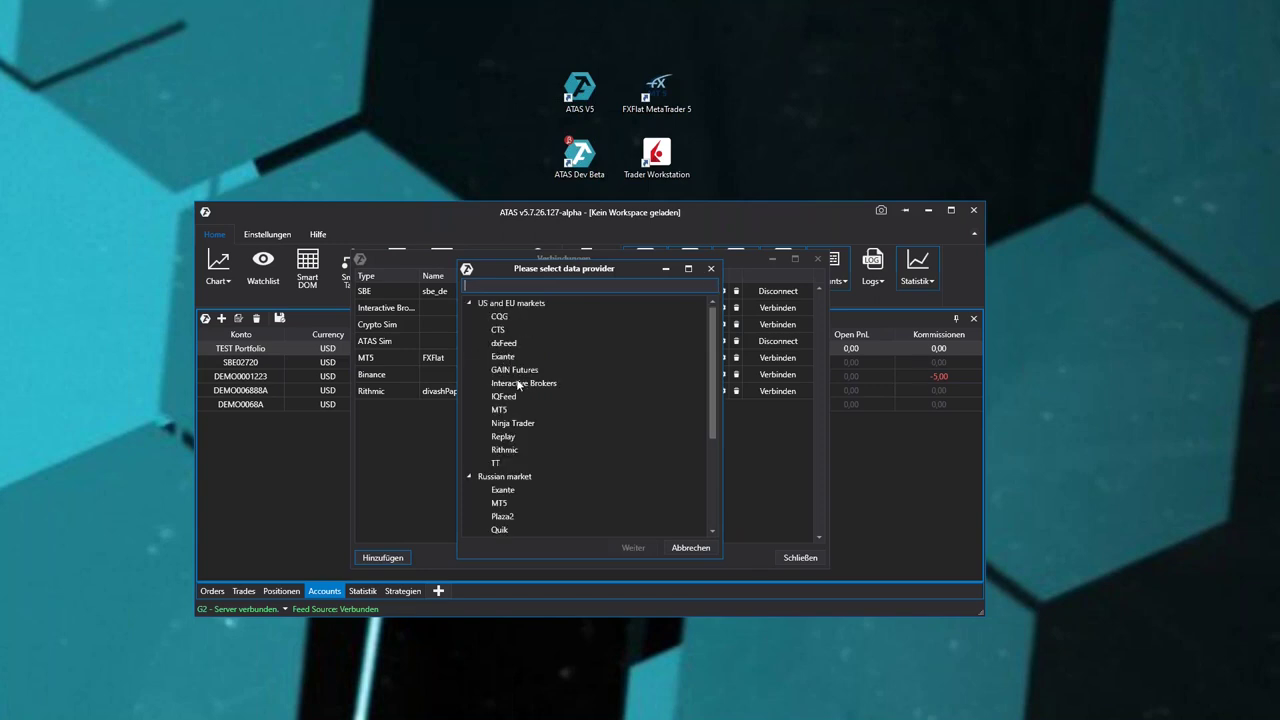
pyautogui.click(522, 384)
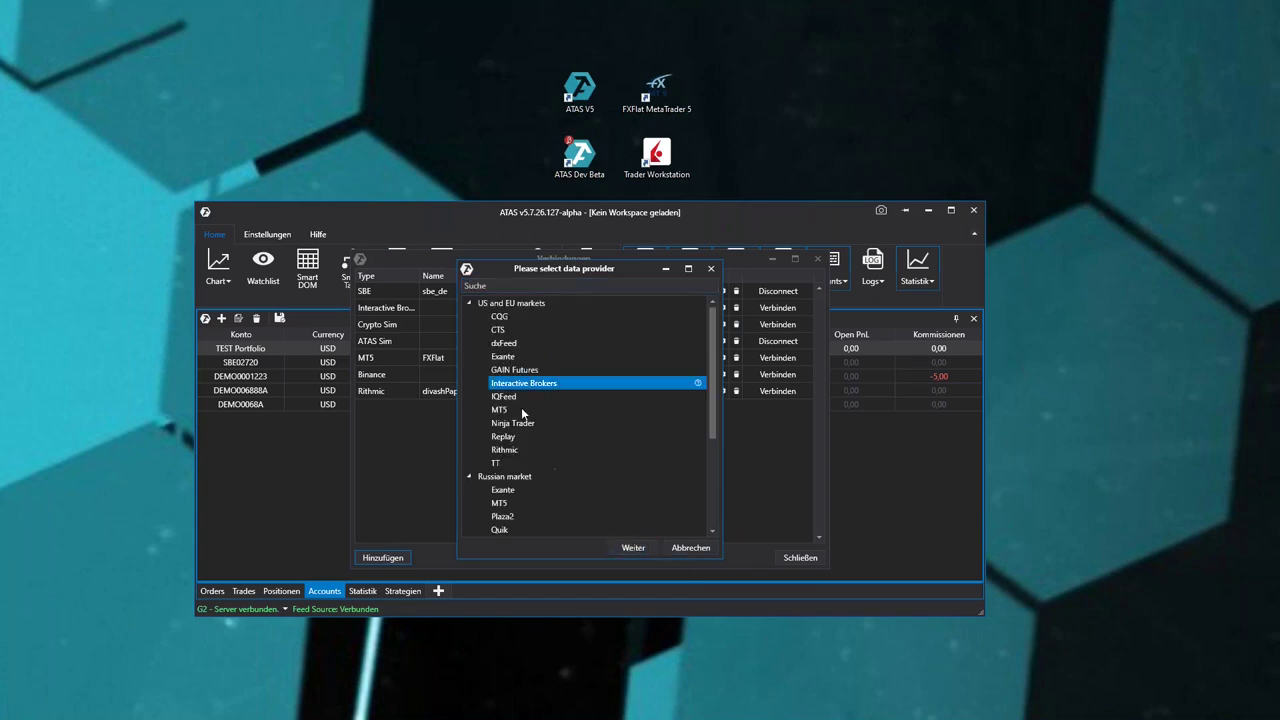
pyautogui.click(633, 548)
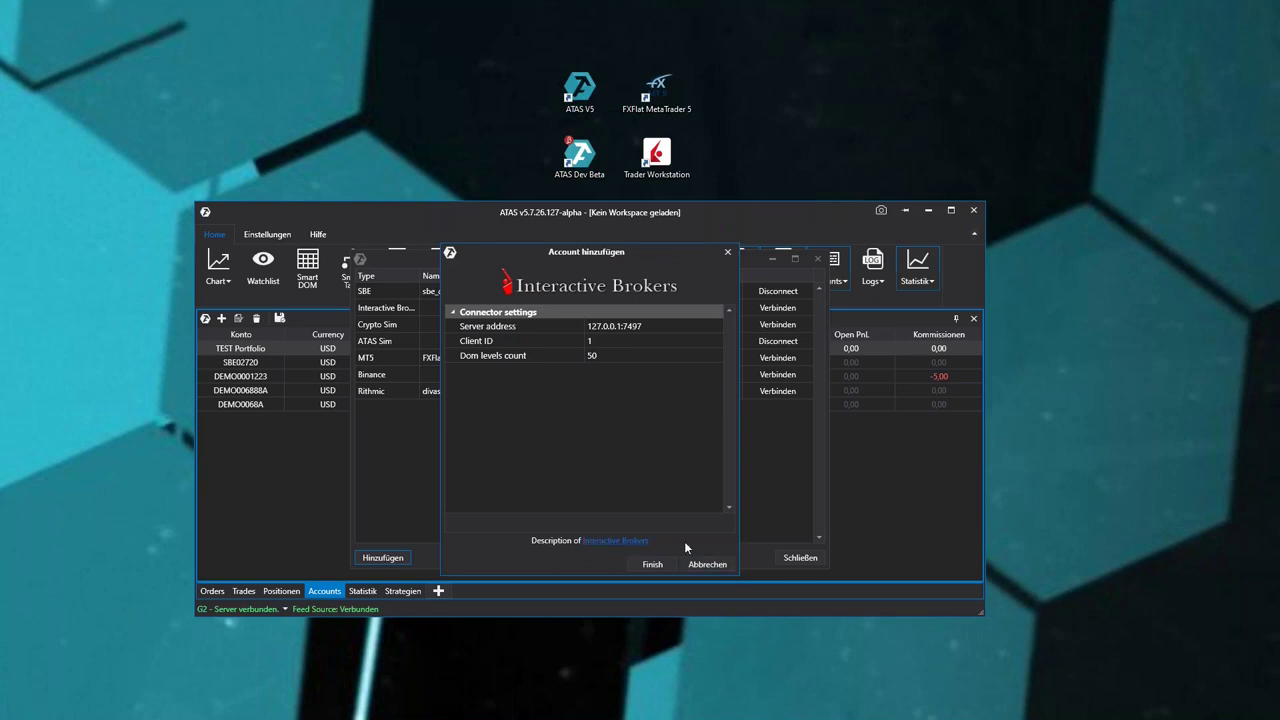
pyautogui.click(707, 564)
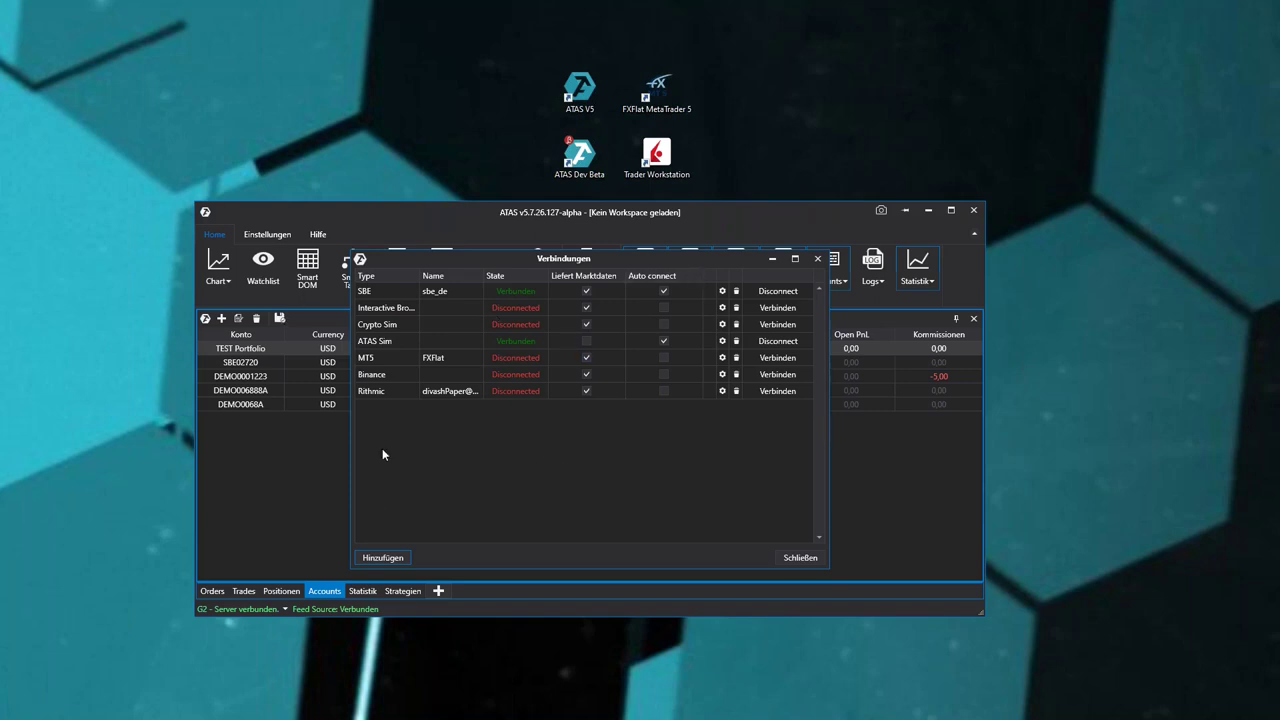
pyautogui.click(800, 558)
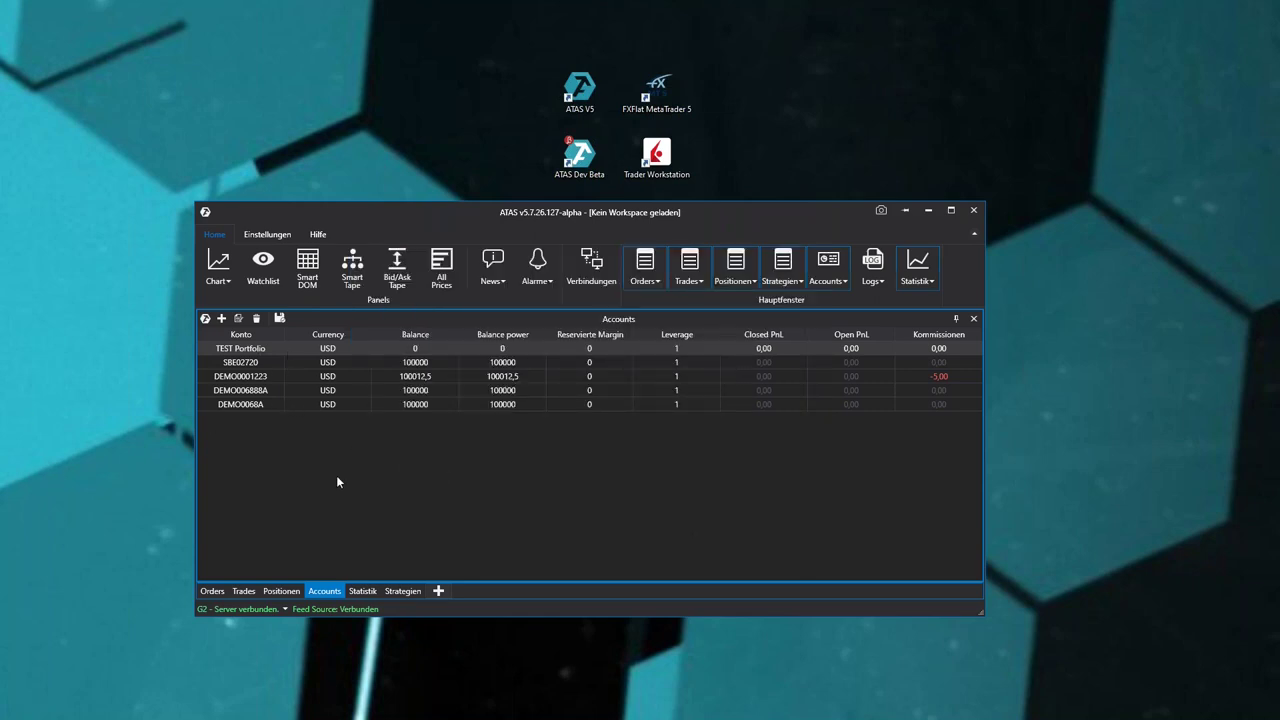
# Move the main window higher, open an M5 chart of #ESZ1@CME, maximize it and compress its candles.
pyautogui.moveTo(371, 210); pyautogui.dragTo(374, 156)
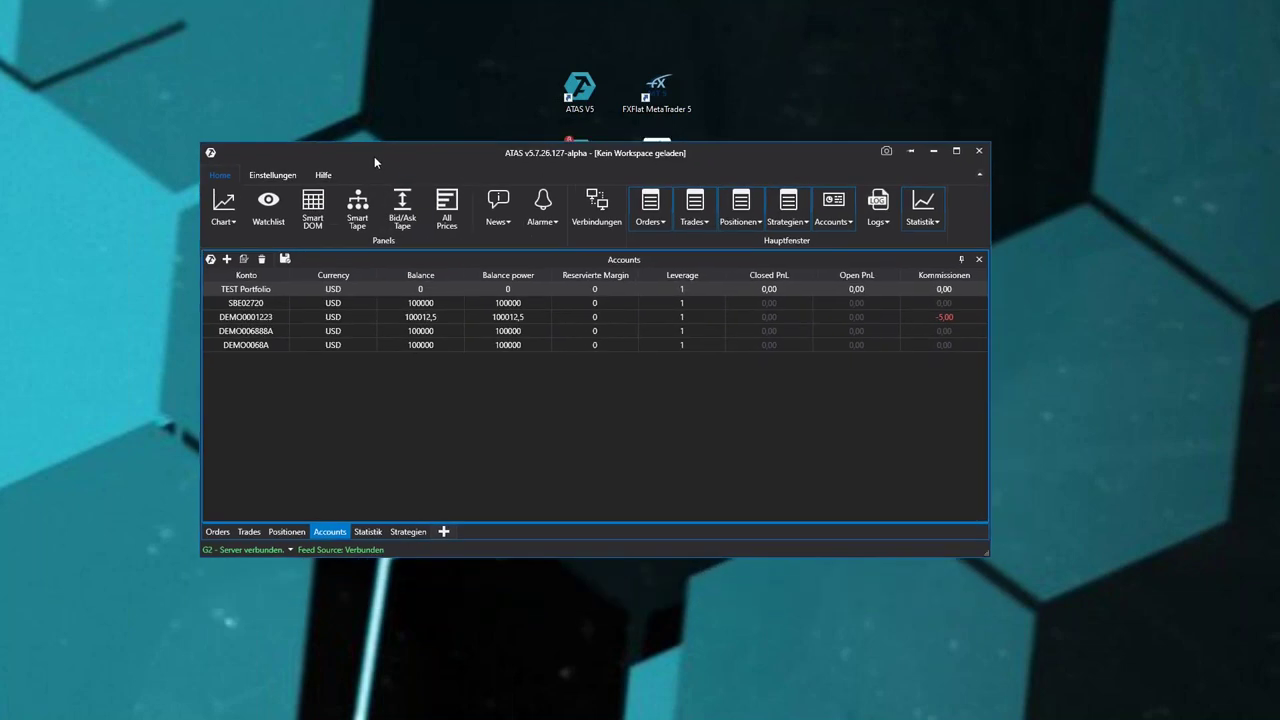
pyautogui.click(225, 204)
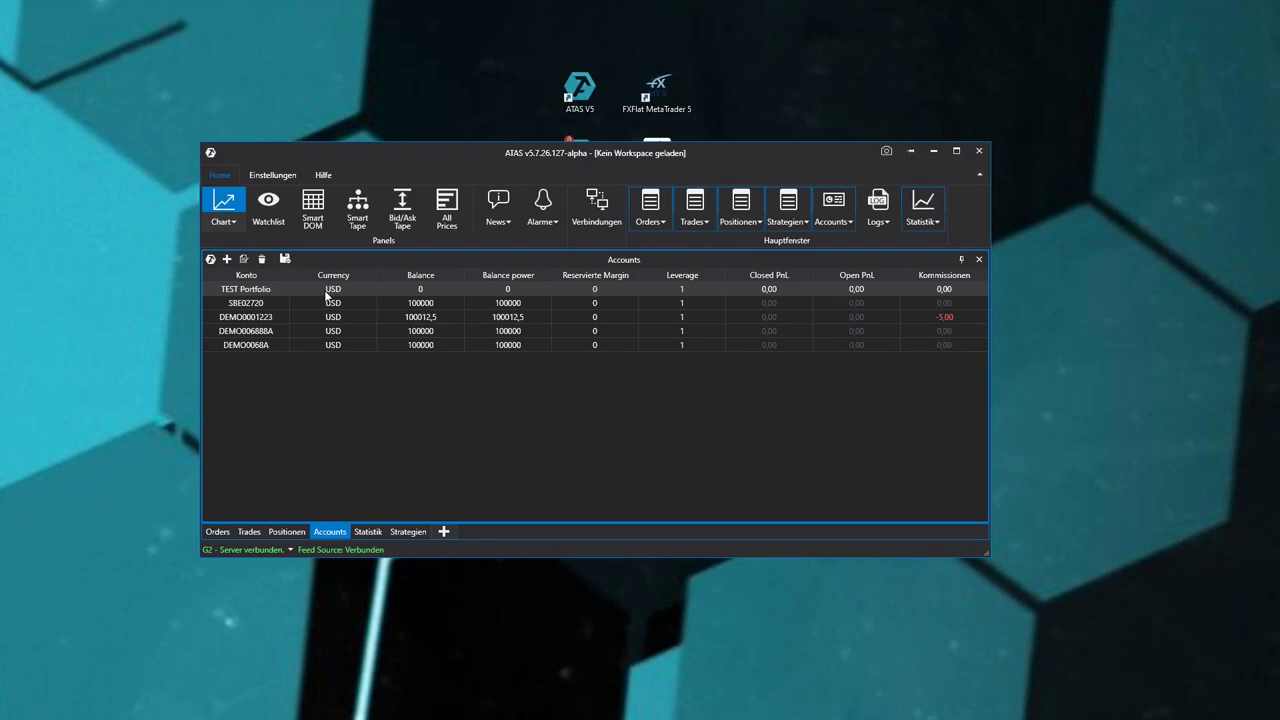
pyautogui.click(670, 530)
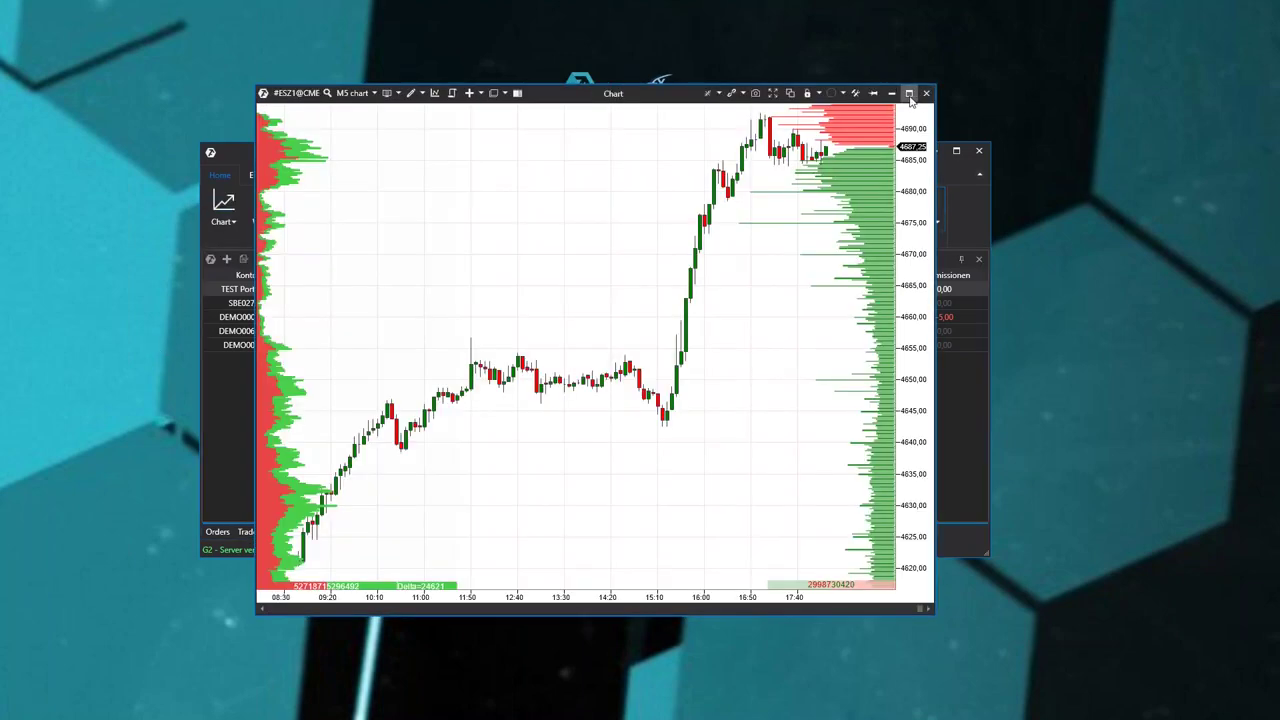
pyautogui.click(908, 93)
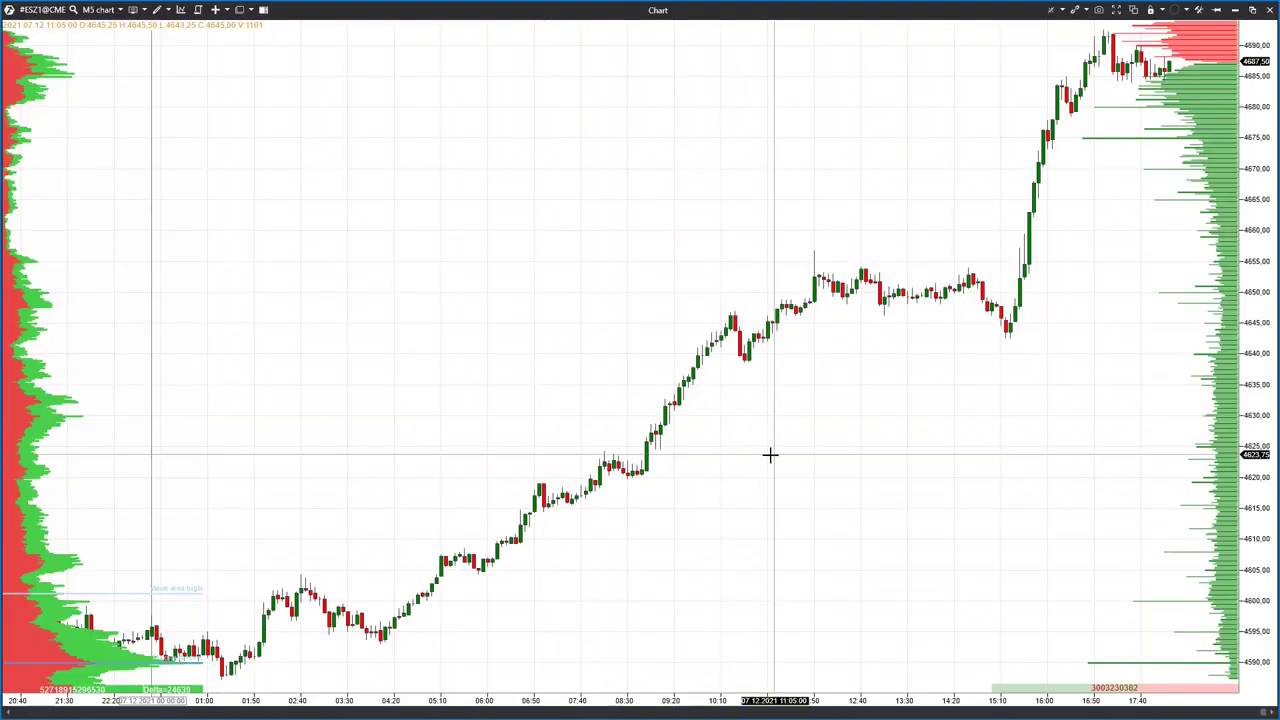
pyautogui.scroll(-5, 732, 437)
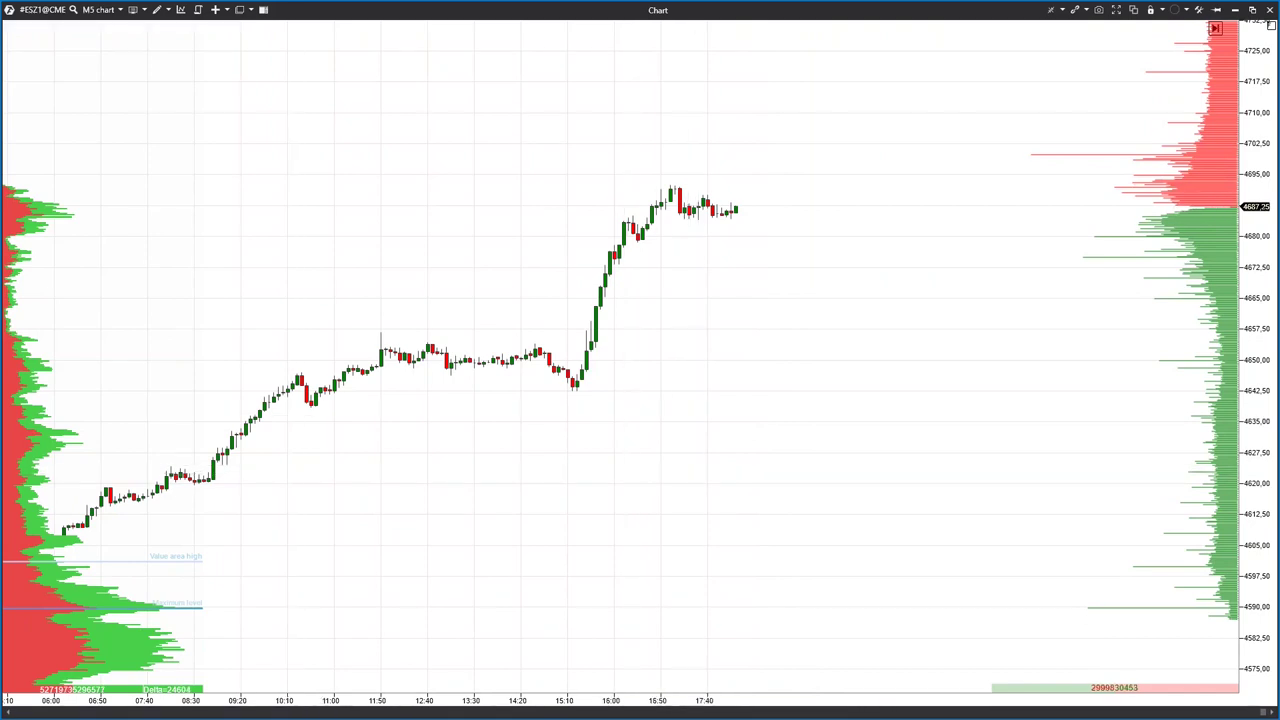
# Draw a horizontal line above the candles at about 4707.50.
pyautogui.click(167, 11)
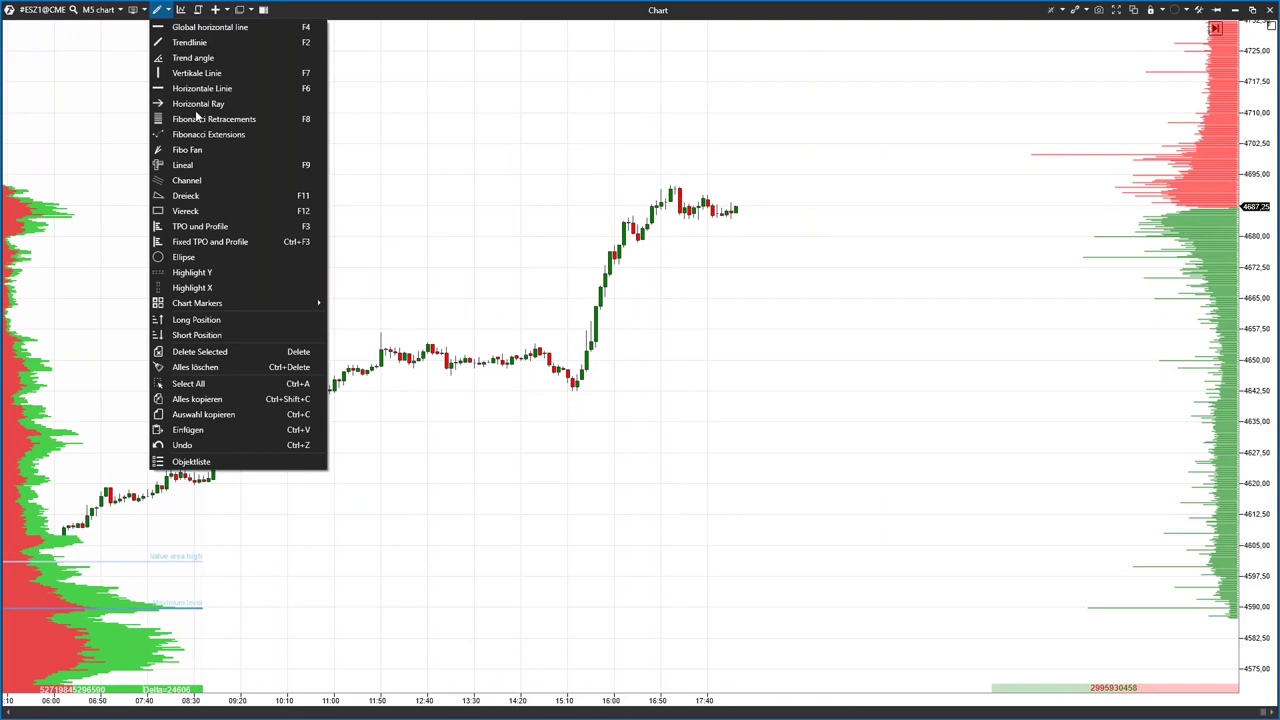
pyautogui.click(200, 88)
pyautogui.click(520, 123)
# Draw a rectangle over the latest candles, spanning about 4689 down to 4661 and extending past the last candle.
pyautogui.click(160, 10)
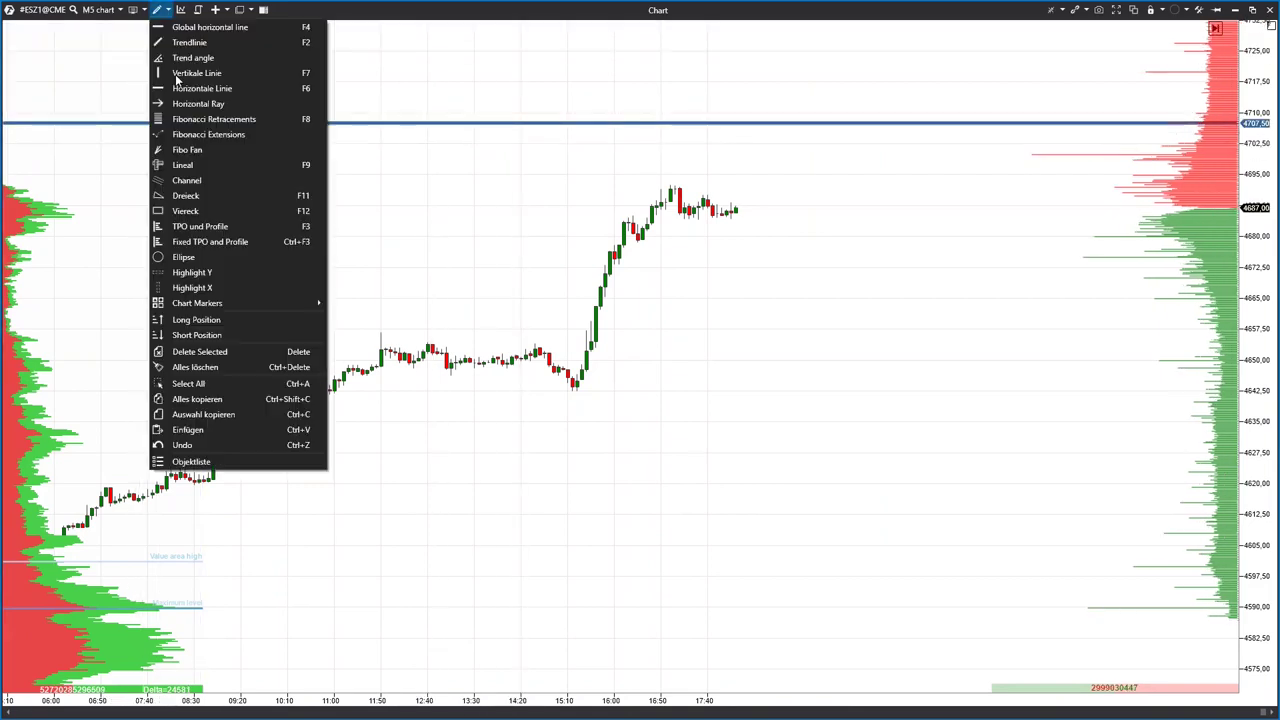
pyautogui.click(229, 218)
pyautogui.click(667, 204)
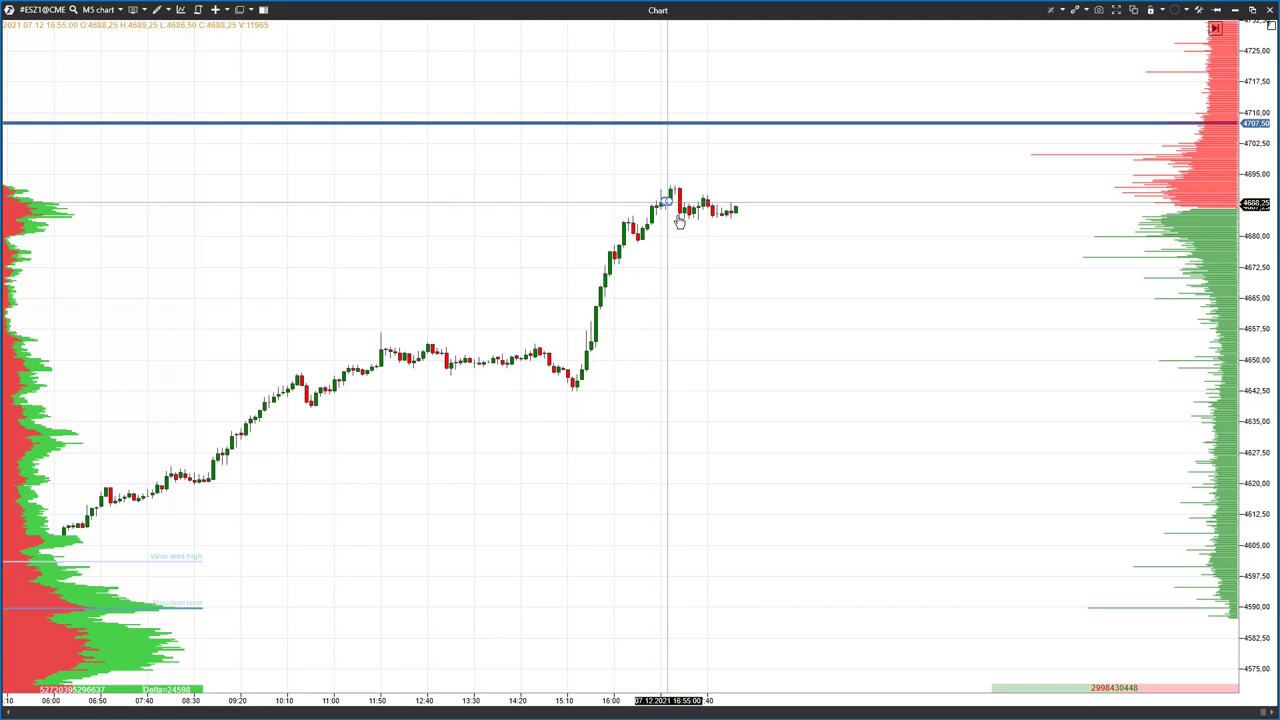
pyautogui.moveTo(664, 201)
pyautogui.mouseDown()
pyautogui.moveTo(671, 280)
pyautogui.moveTo(897, 316)
pyautogui.mouseUp()
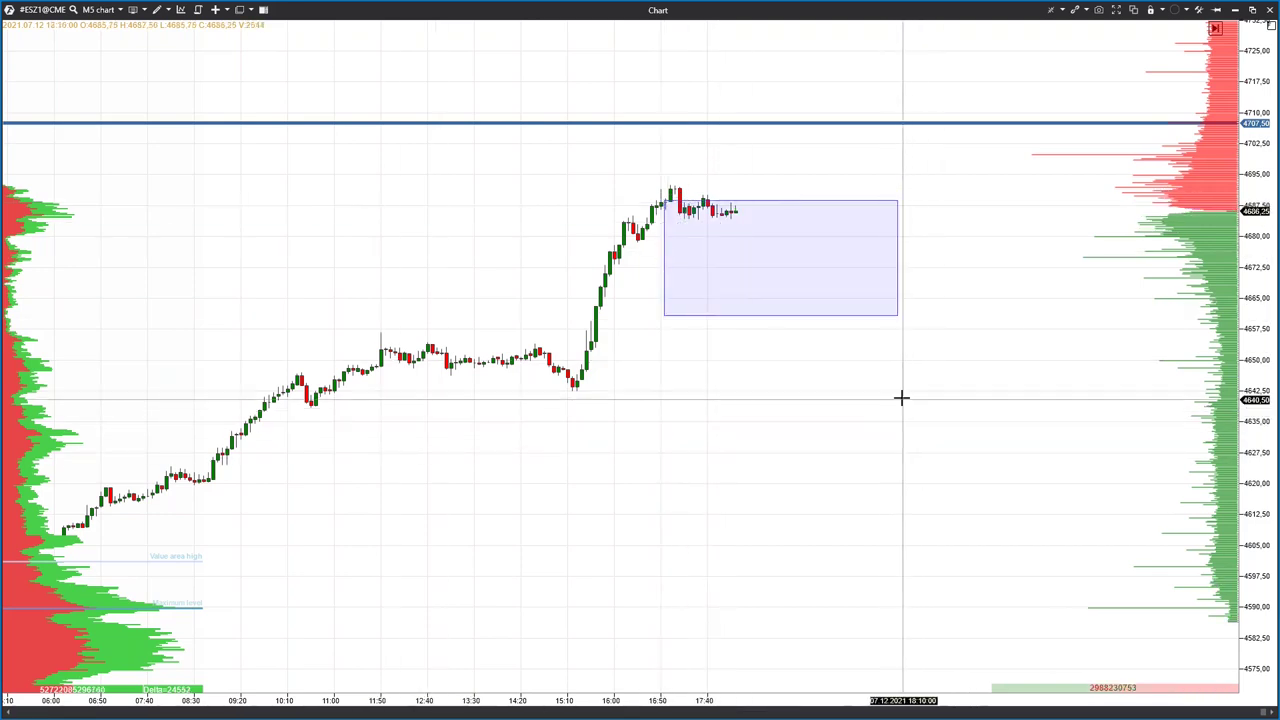
# Select the rectangle, the horizontal line and the volume profile's vertical border together, and clear the selection.
pyautogui.click(780, 277)
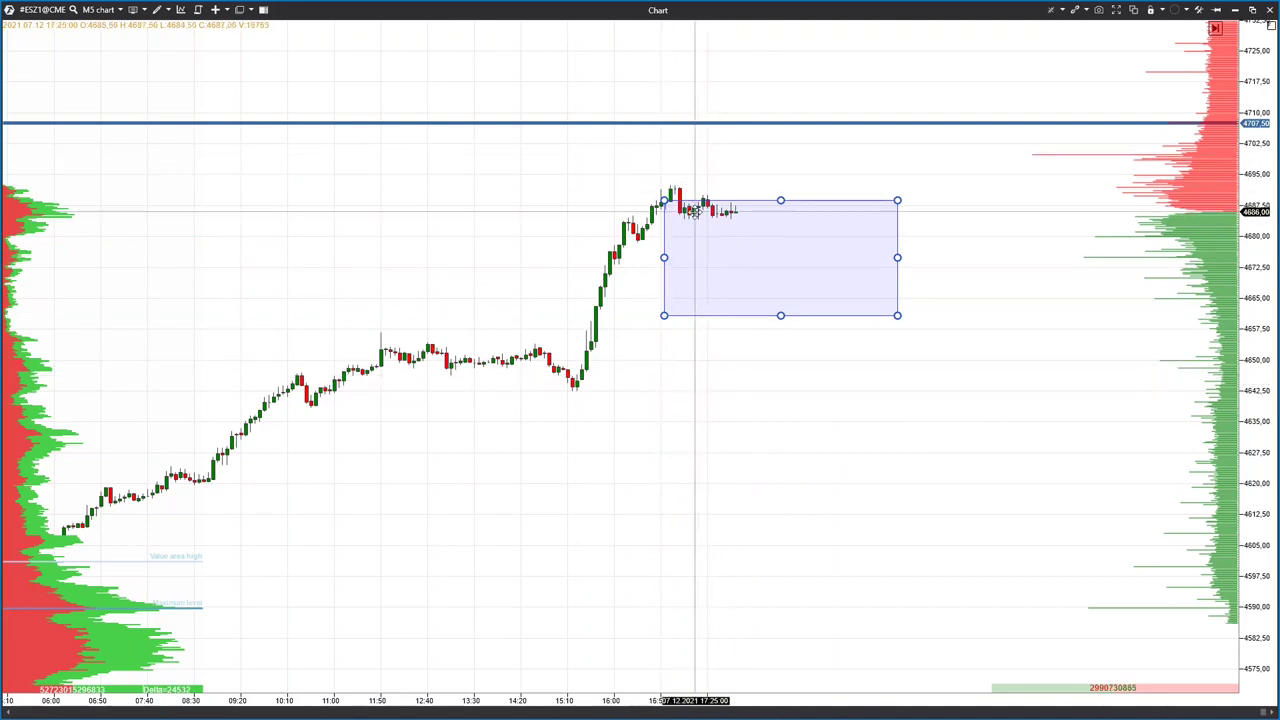
pyautogui.click(662, 123)
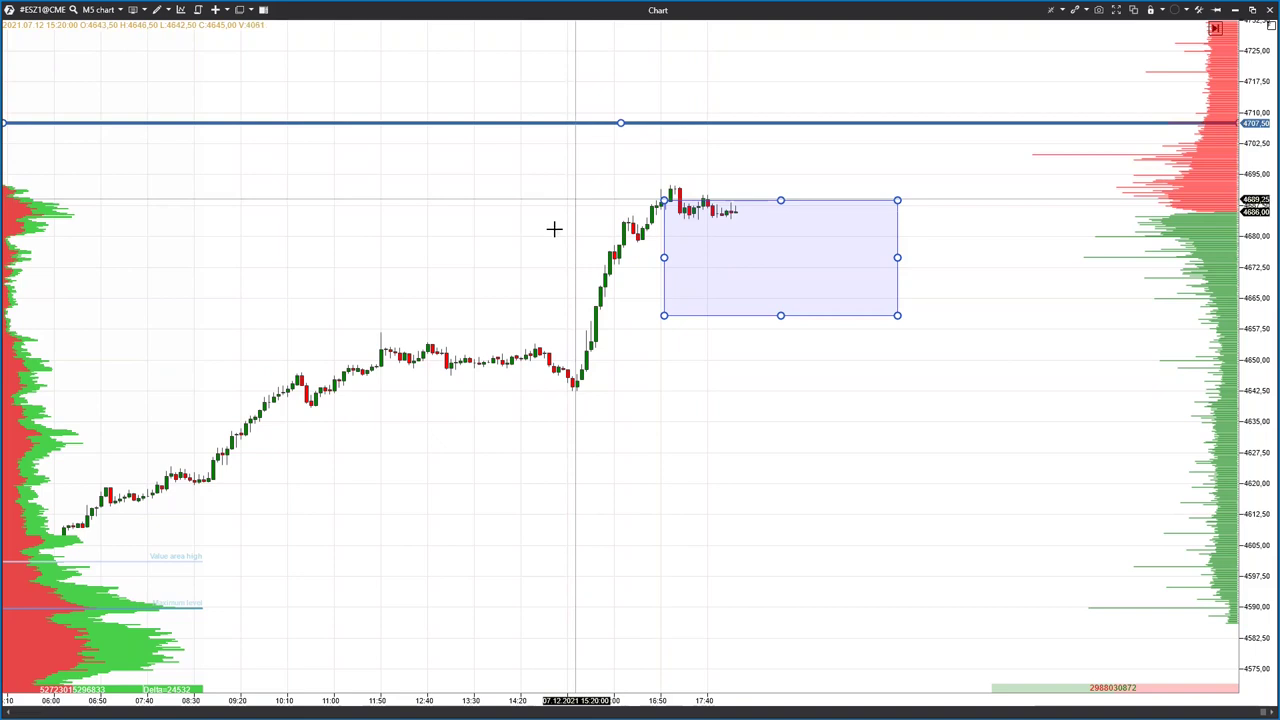
pyautogui.click(203, 356)
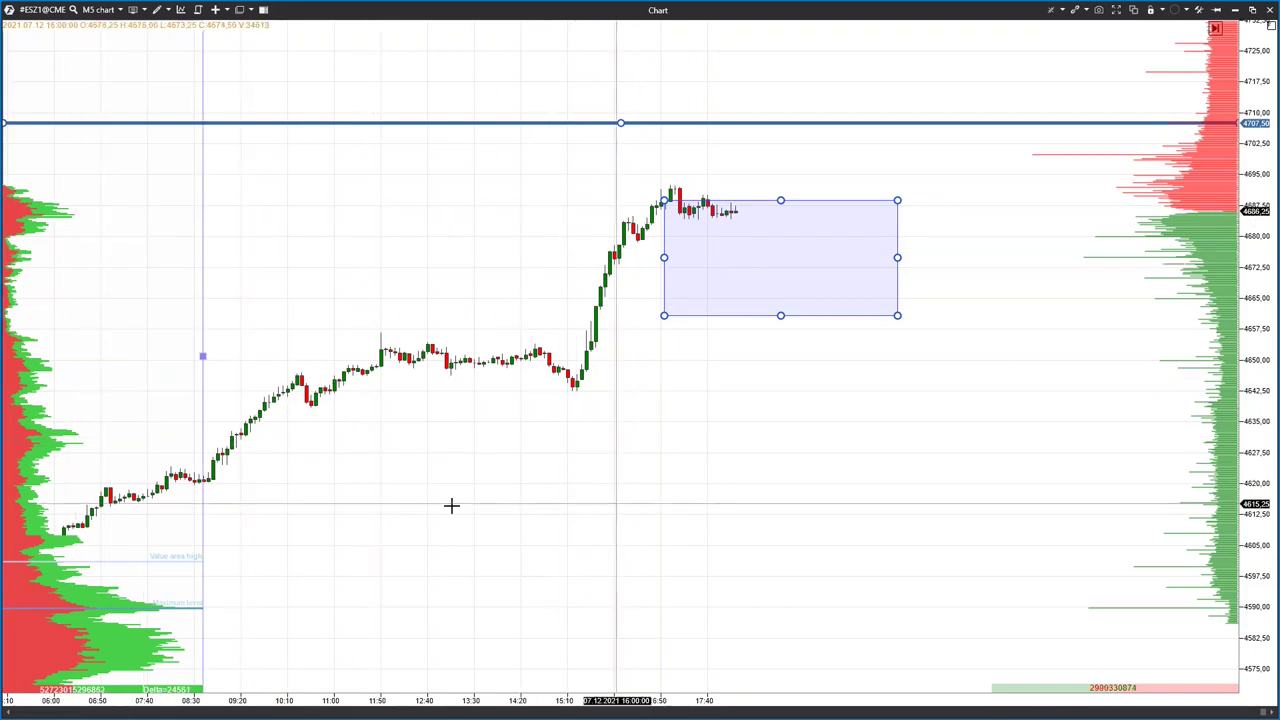
pyautogui.press('Delete')
pyautogui.click(572, 167)
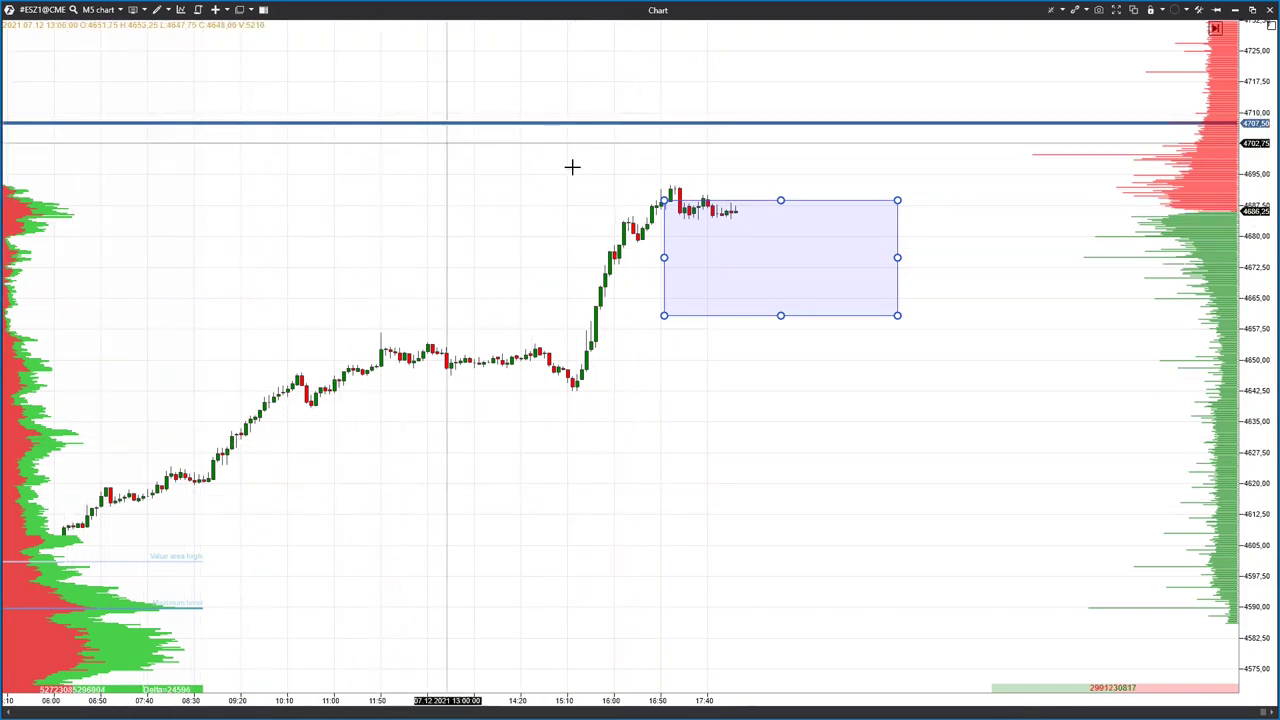
pyautogui.click(714, 386)
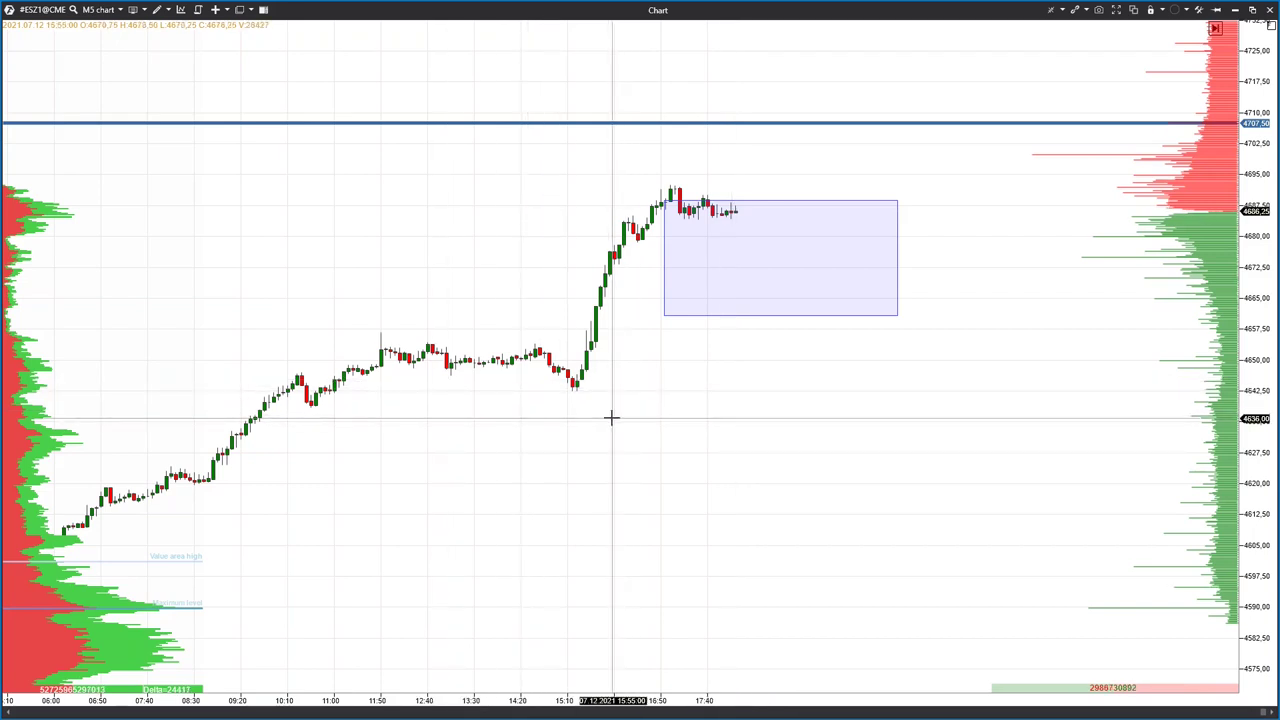
# Reselect the rectangle along with the horizontal line and the volume profile's vertical border.
pyautogui.click(723, 294)
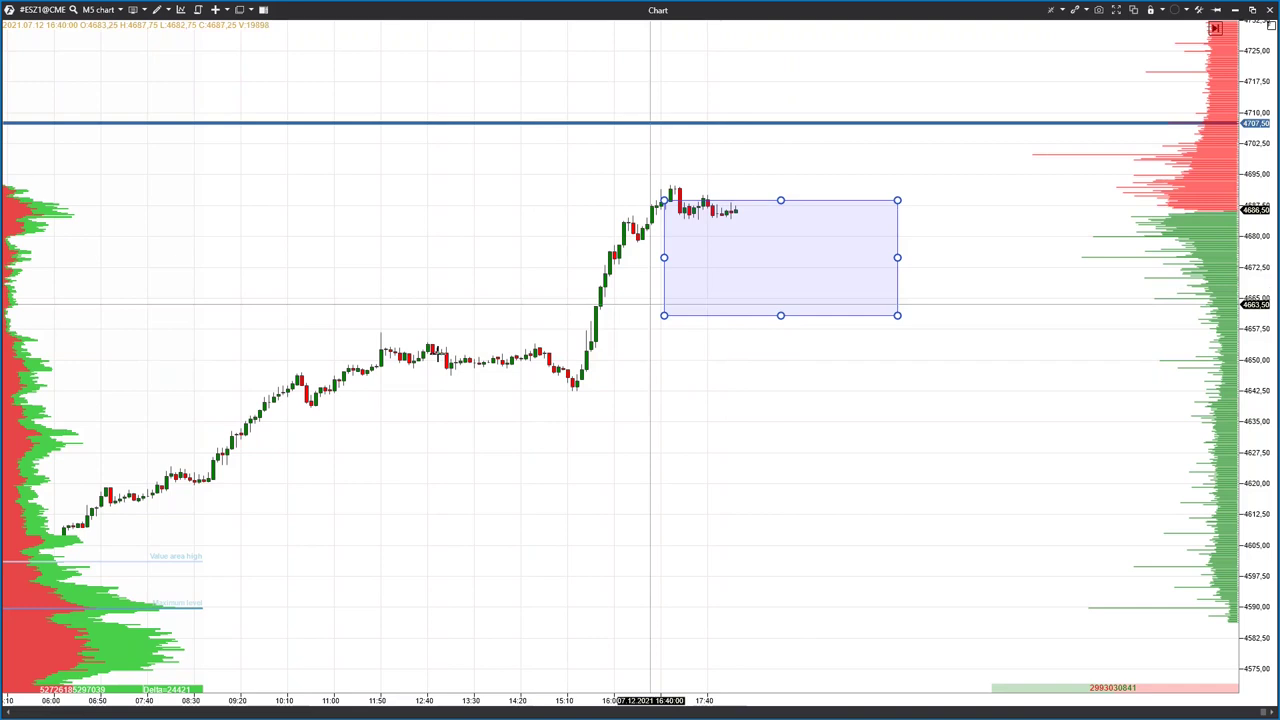
pyautogui.click(543, 122)
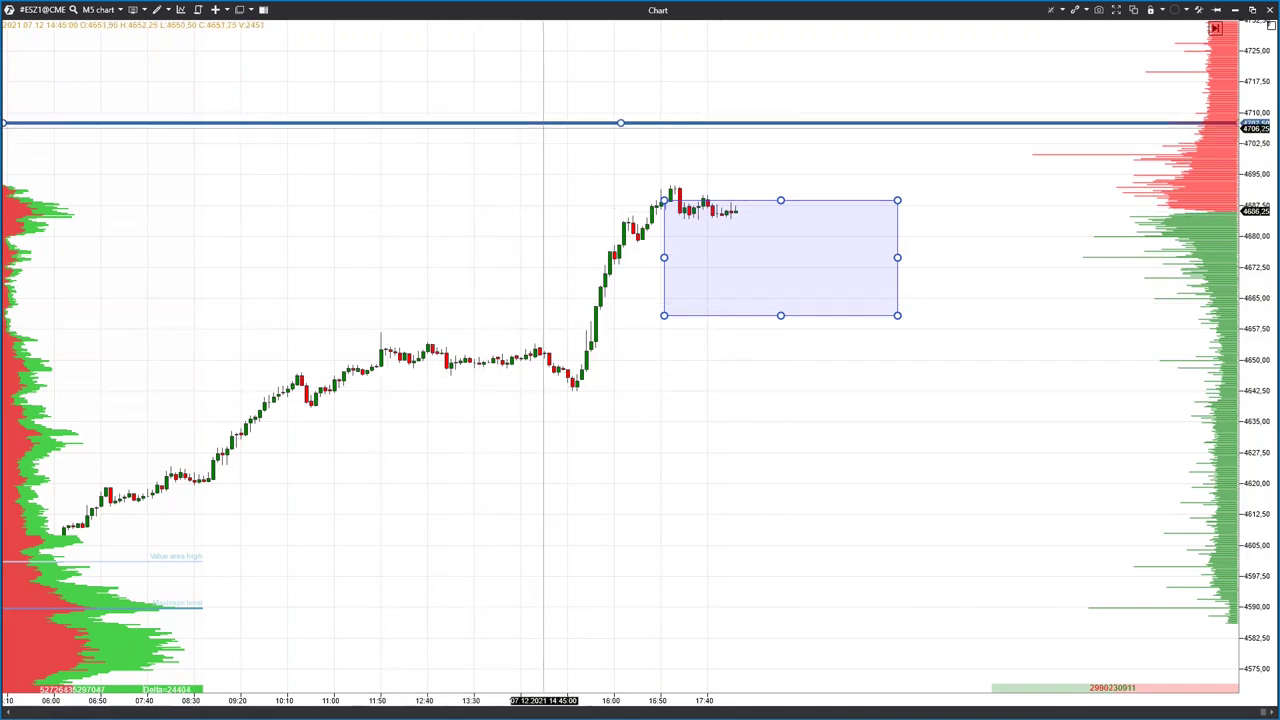
pyautogui.click(202, 356)
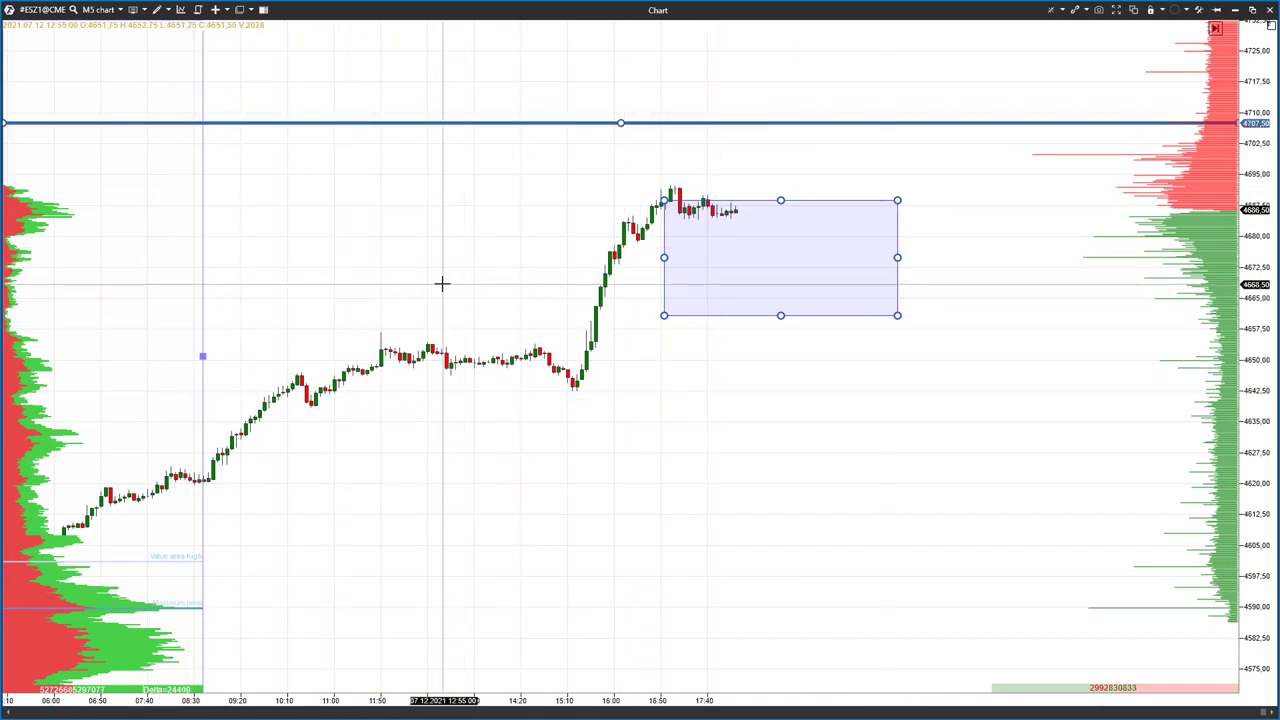
# Clear the object selection and review the Drawing objects options, including Keep selected objects, in the chart settings.
pyautogui.press('Escape')
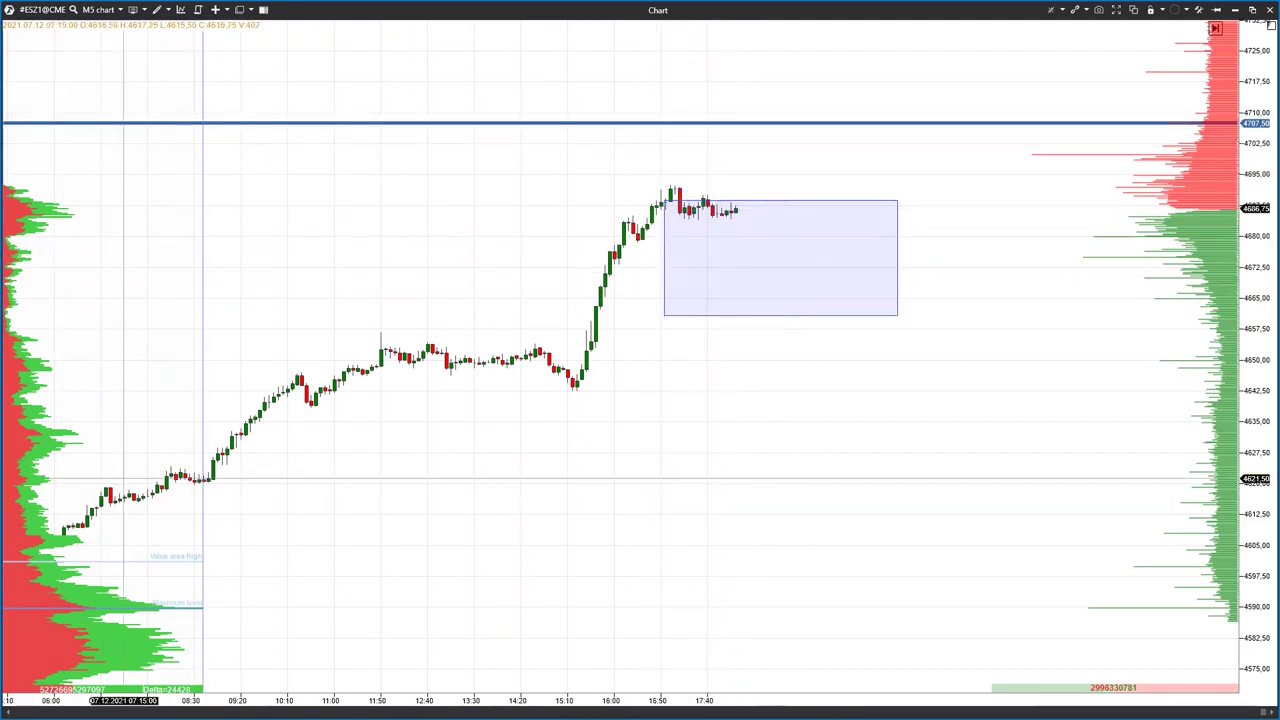
pyautogui.rightClick(414, 287)
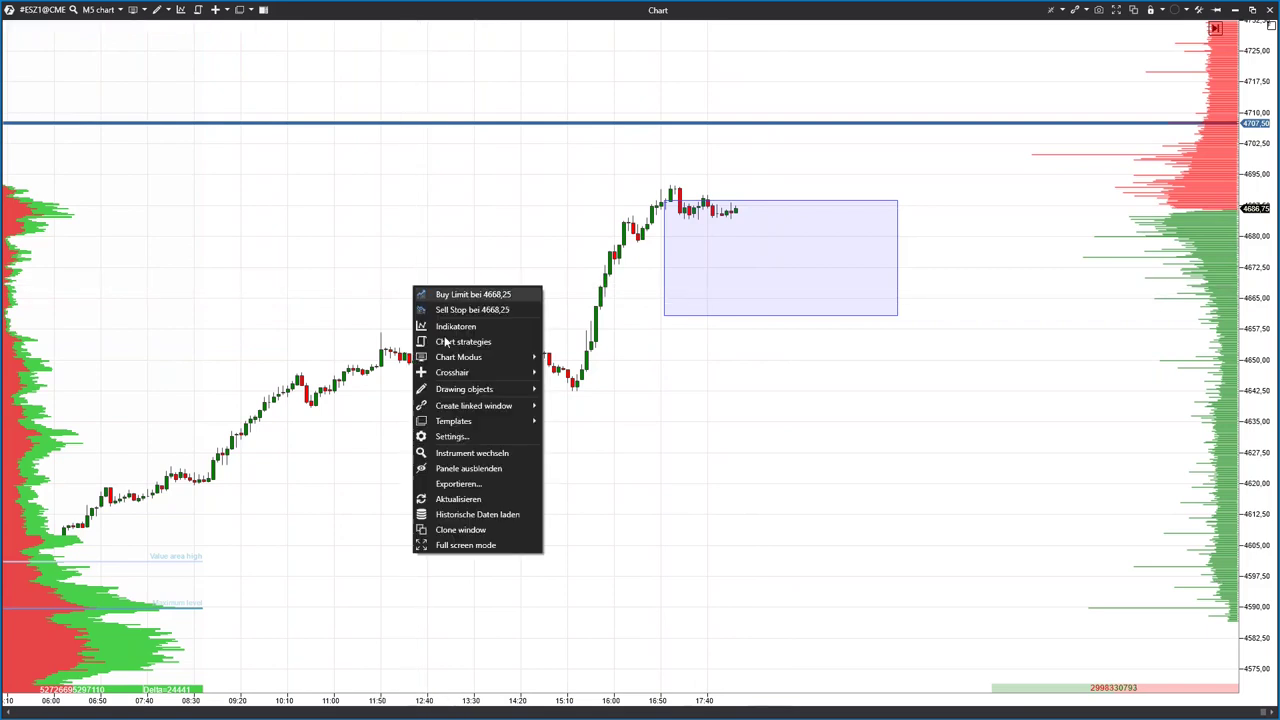
pyautogui.click(448, 436)
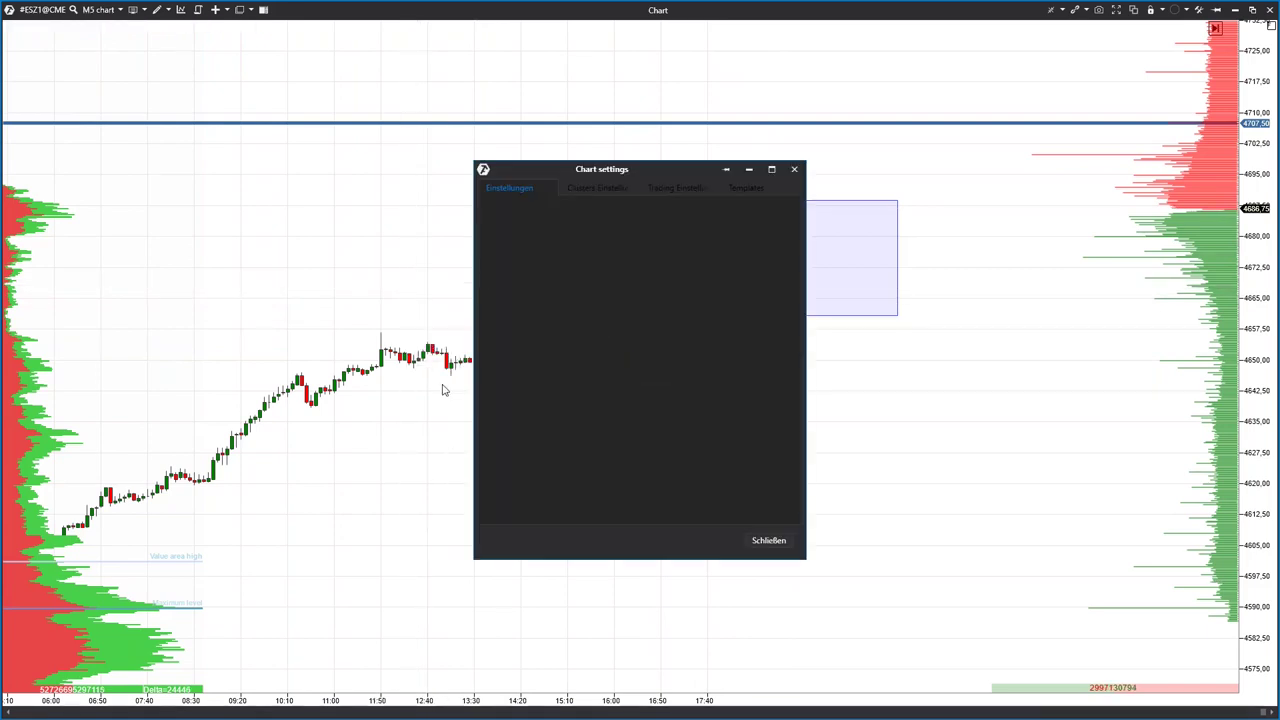
pyautogui.scroll(-10, 596, 350)
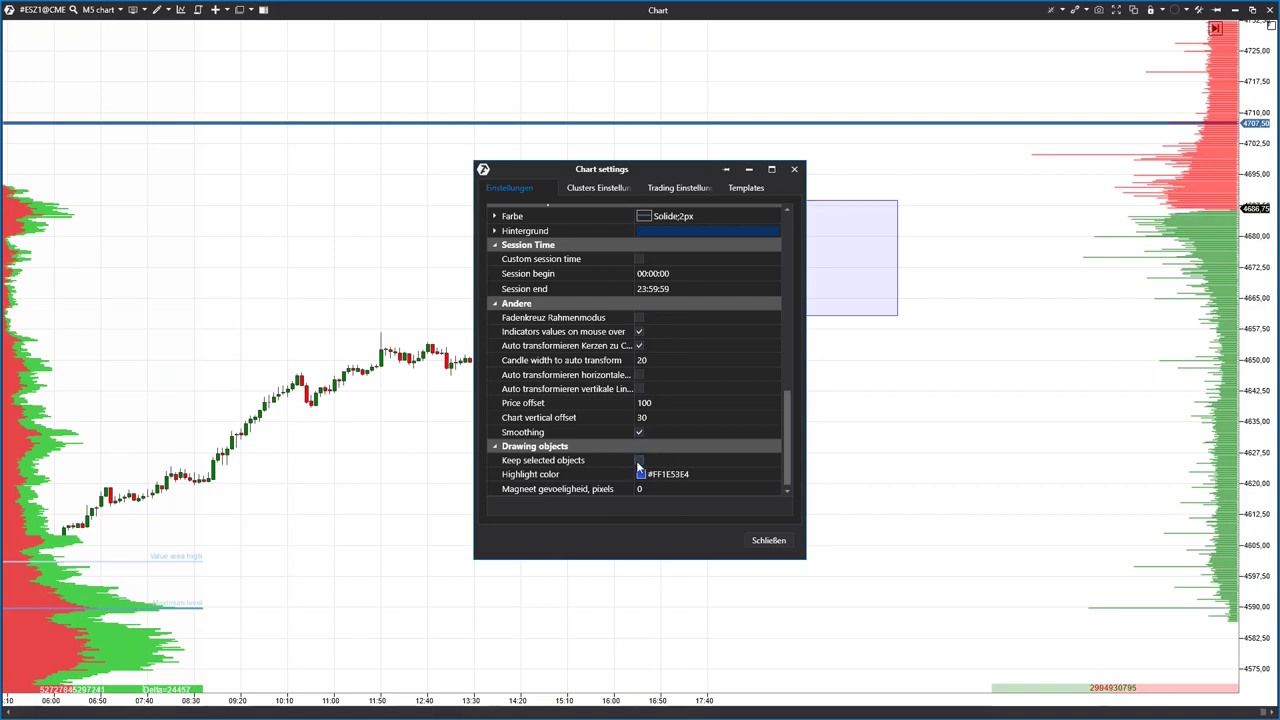
pyautogui.click(769, 540)
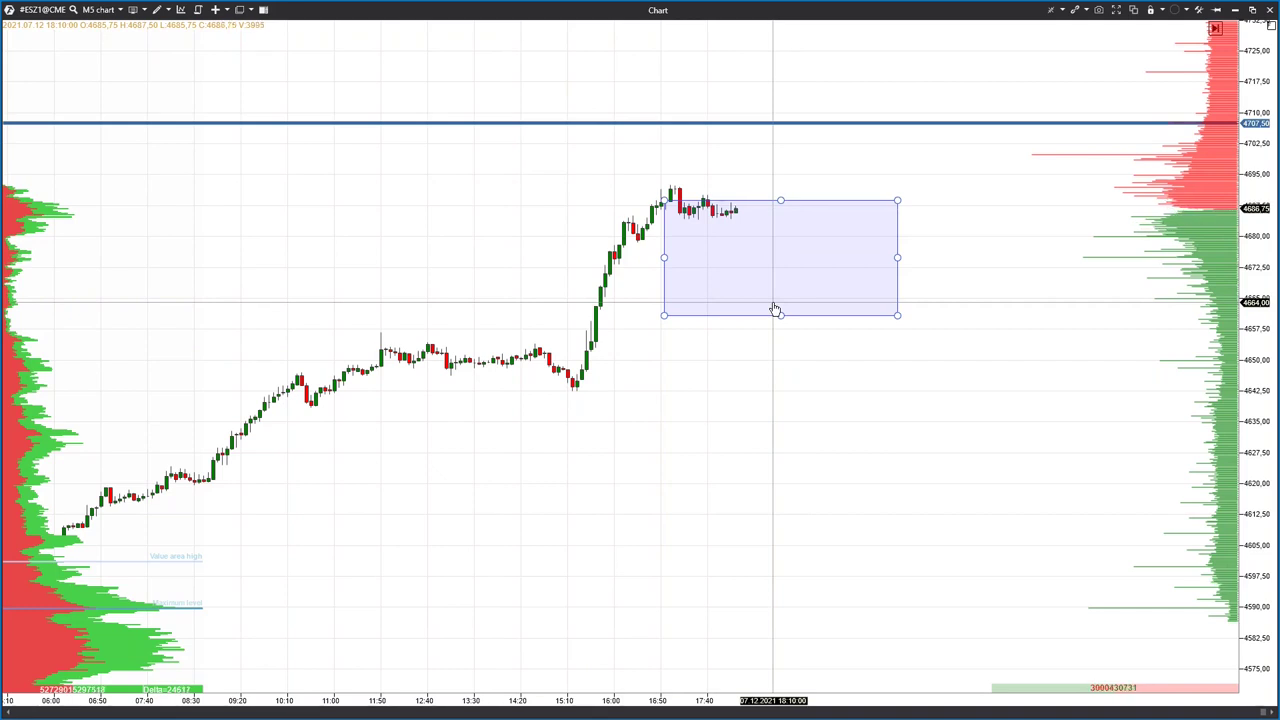
# Delete the rectangle, horizontal line and volume profile together, undo the deletion and deselect them.
pyautogui.click(700, 123)
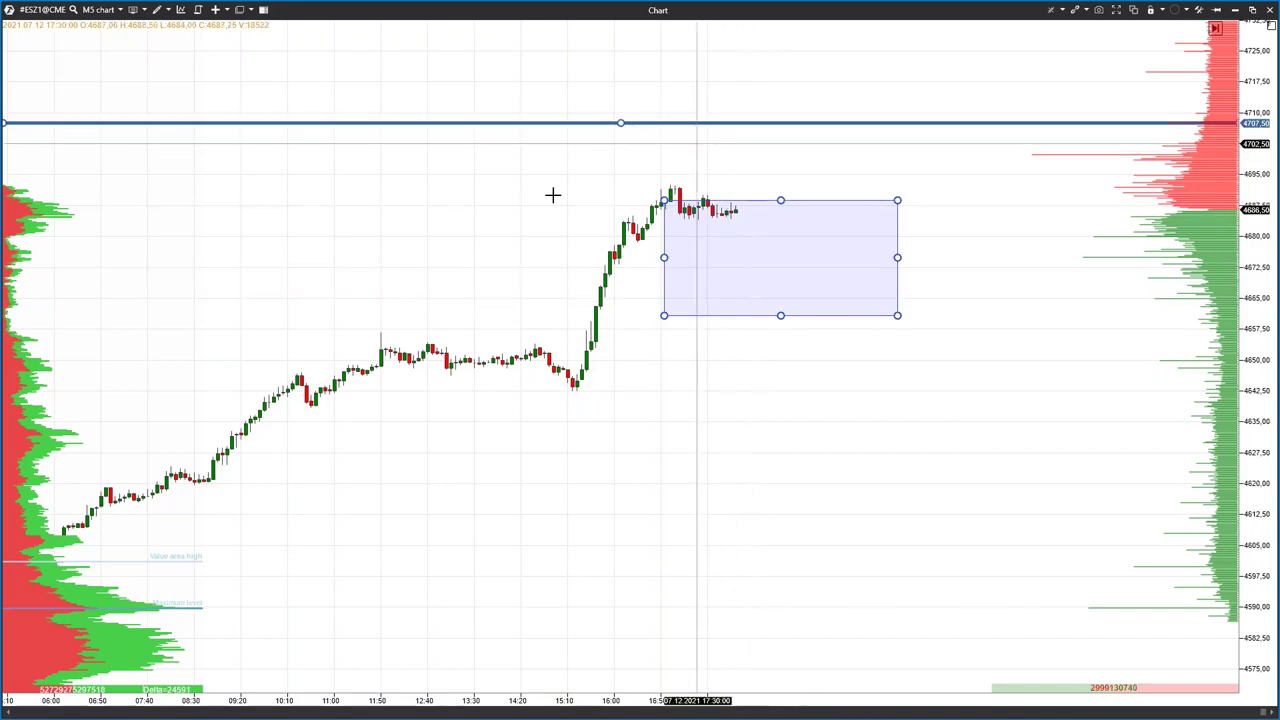
pyautogui.press('Delete')
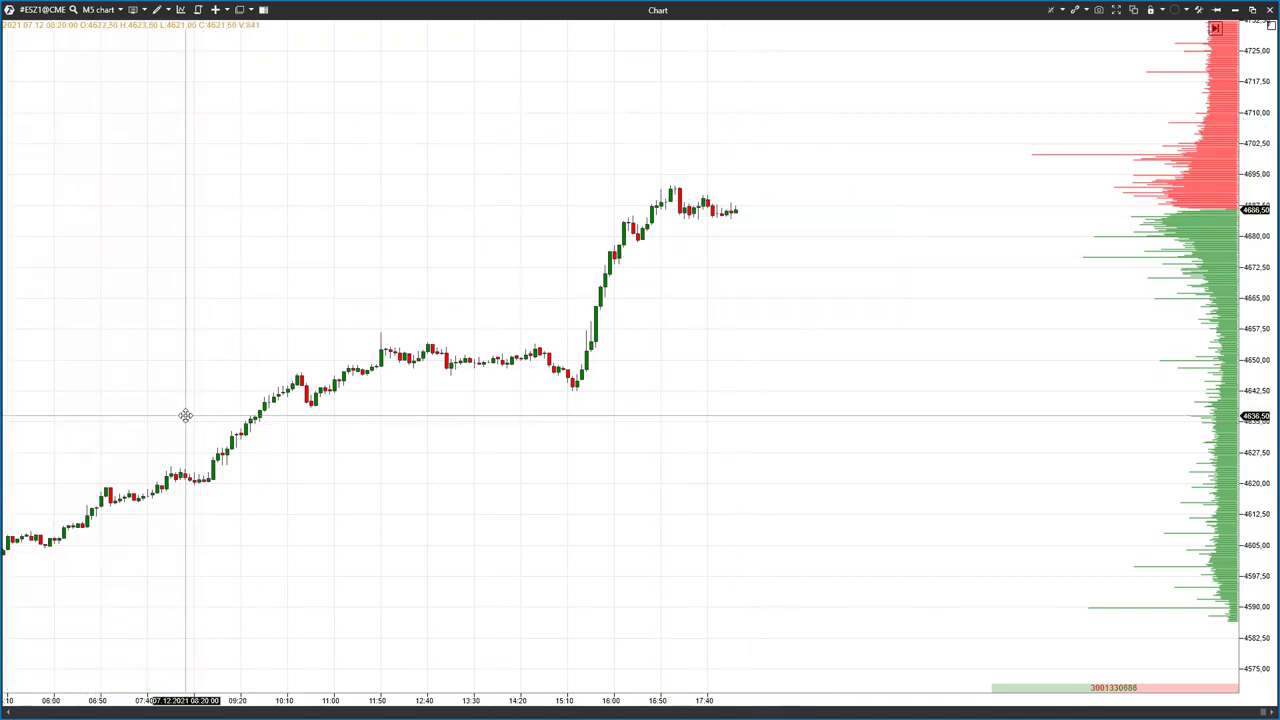
pyautogui.hotkey('ctrl', 'z')
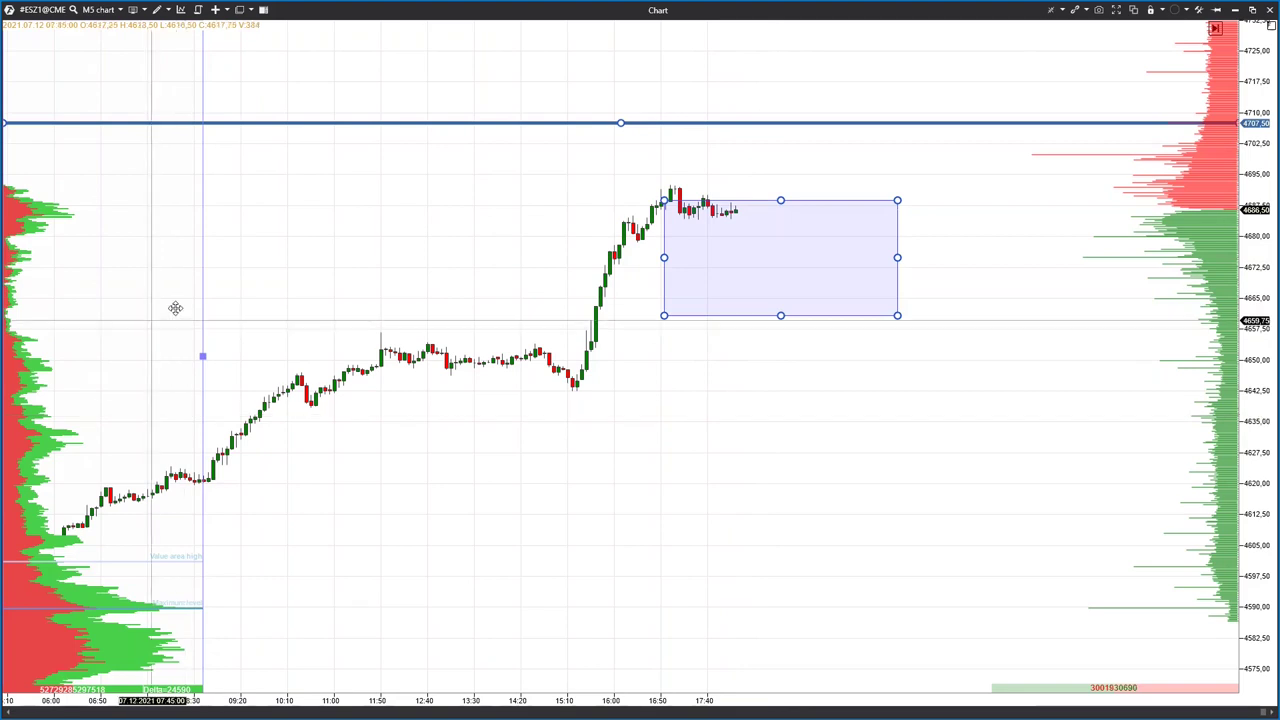
pyautogui.click(798, 387)
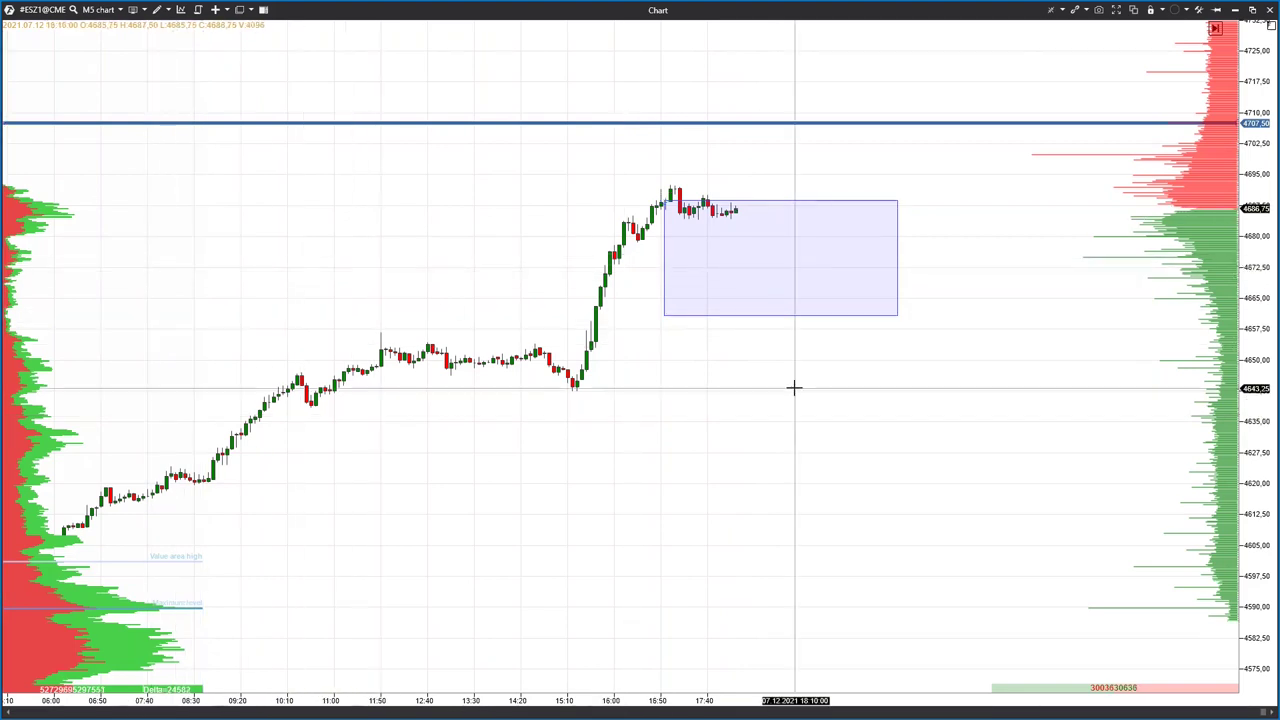
# Delete the rectangle, the horizontal line and the volume profile one after another.
pyautogui.click(738, 272)
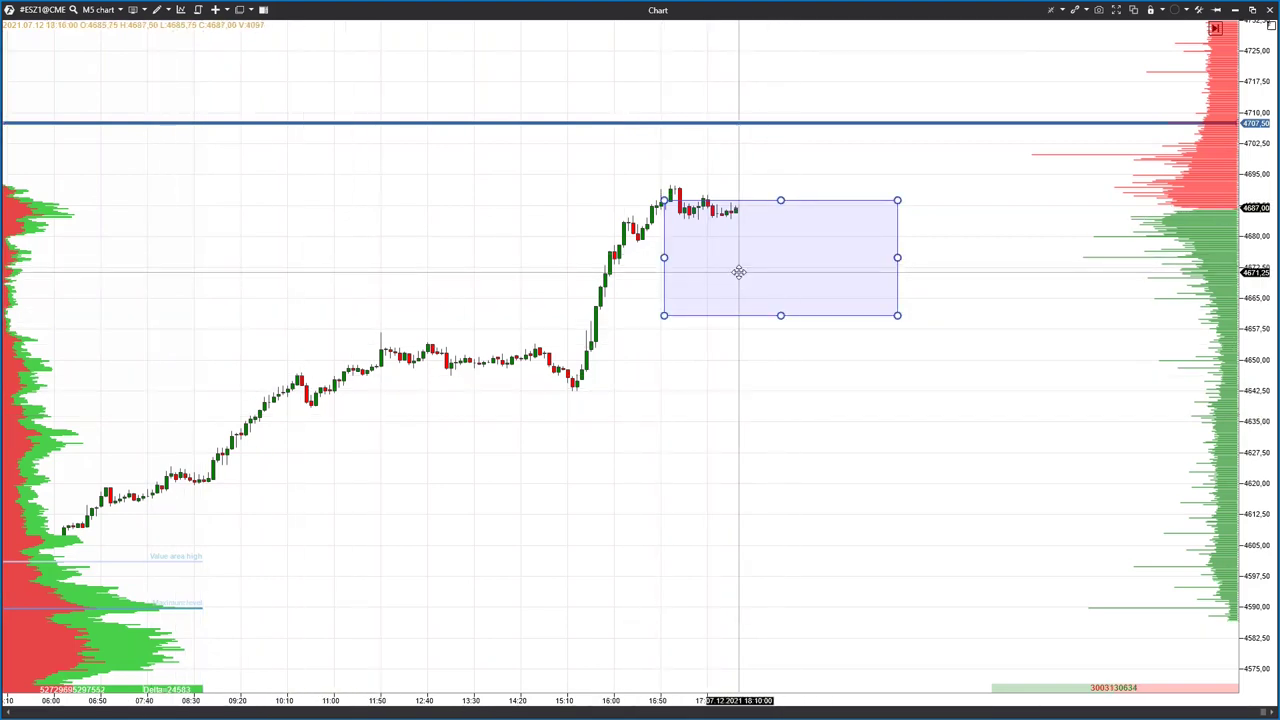
pyautogui.press('Delete')
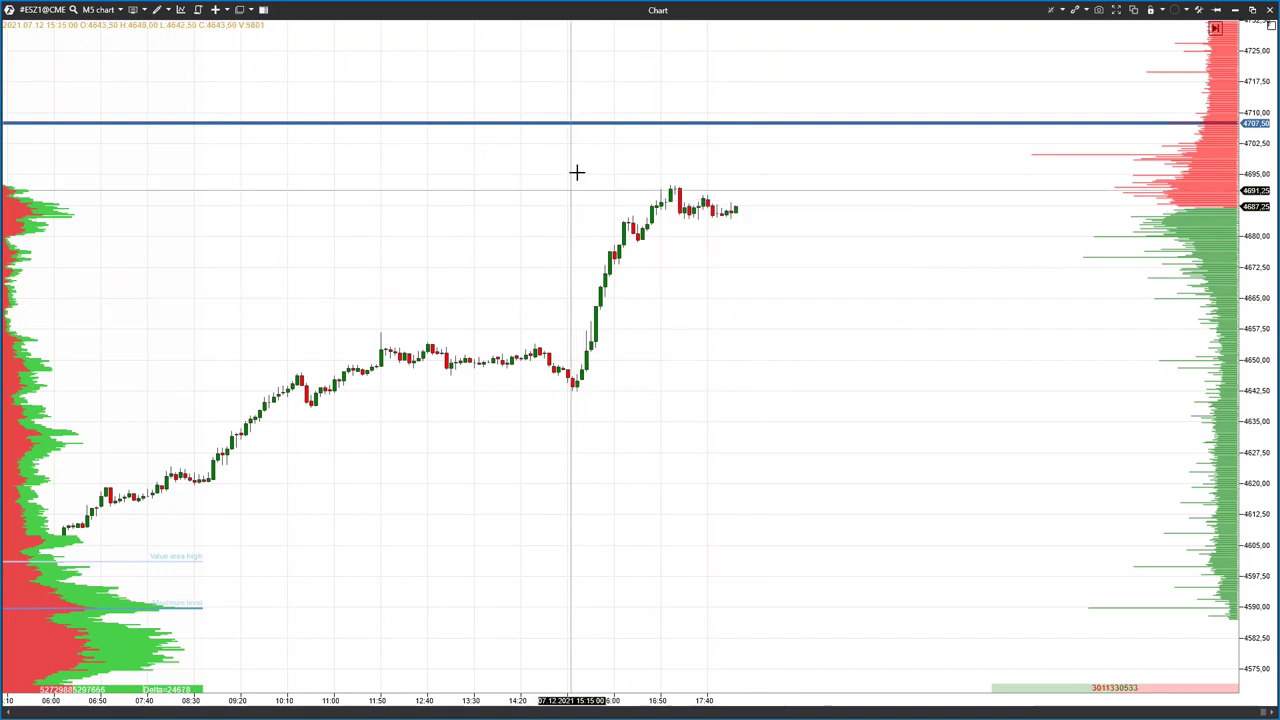
pyautogui.click(600, 122)
pyautogui.press('Delete')
pyautogui.click(100, 430)
pyautogui.press('Delete')
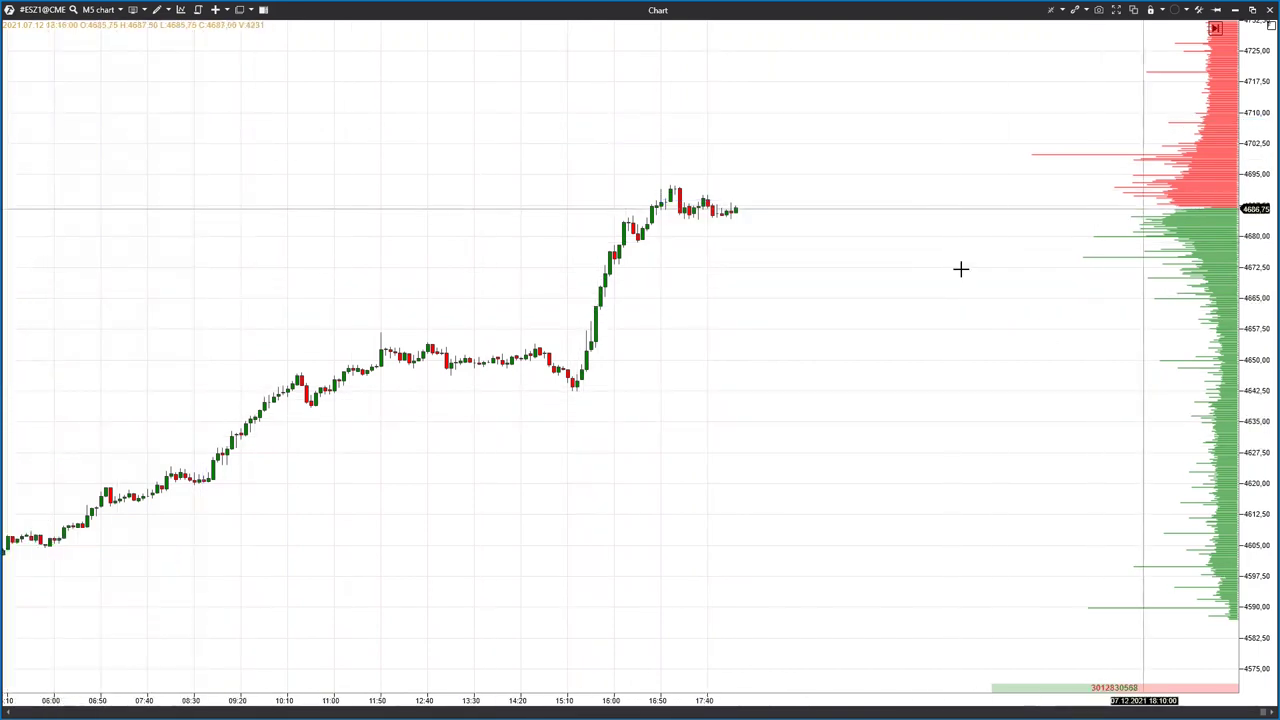
# Remove the Depth Of Market indicator from the chart.
pyautogui.rightClick(789, 276)
pyautogui.click(805, 323)
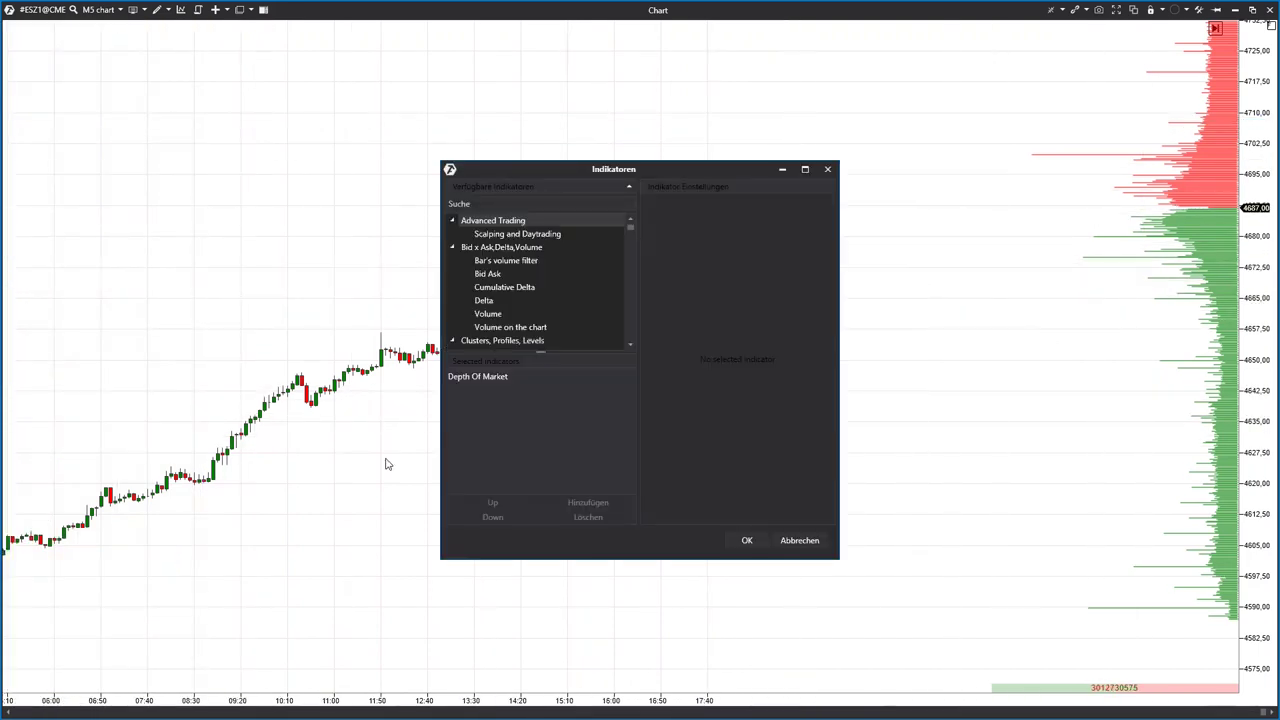
pyautogui.click(504, 378)
pyautogui.press('Delete')
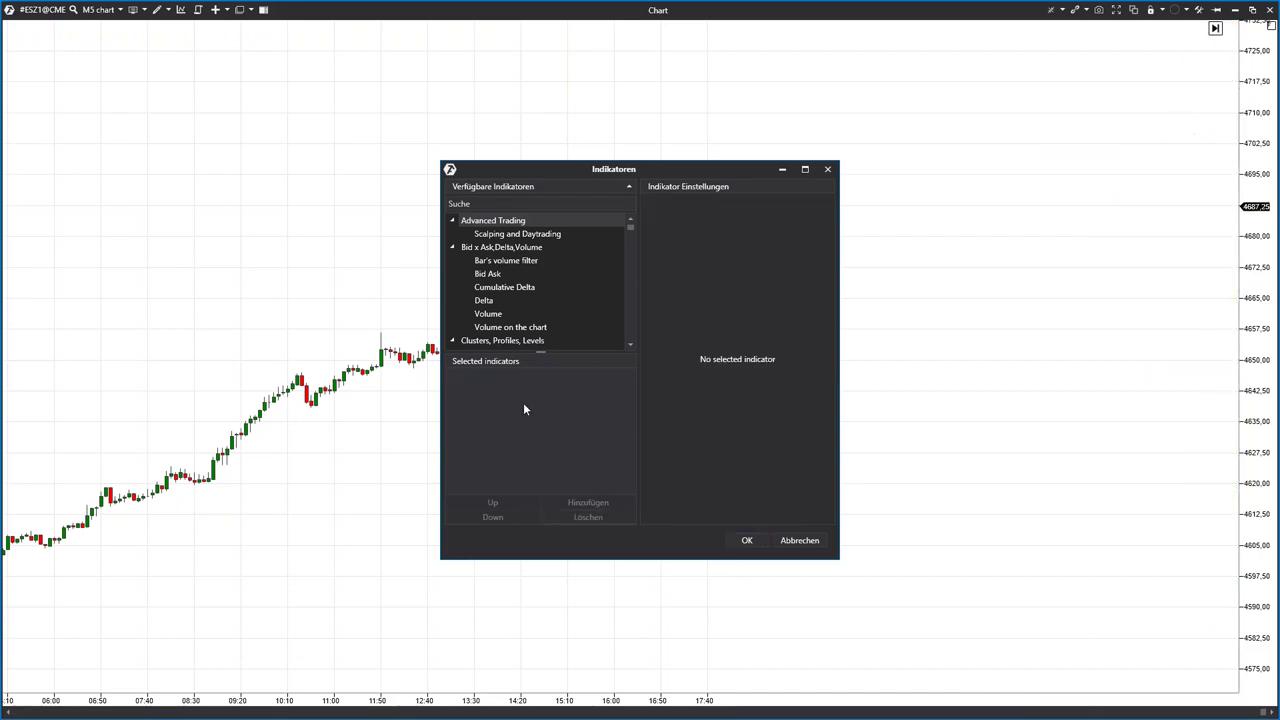
pyautogui.click(746, 540)
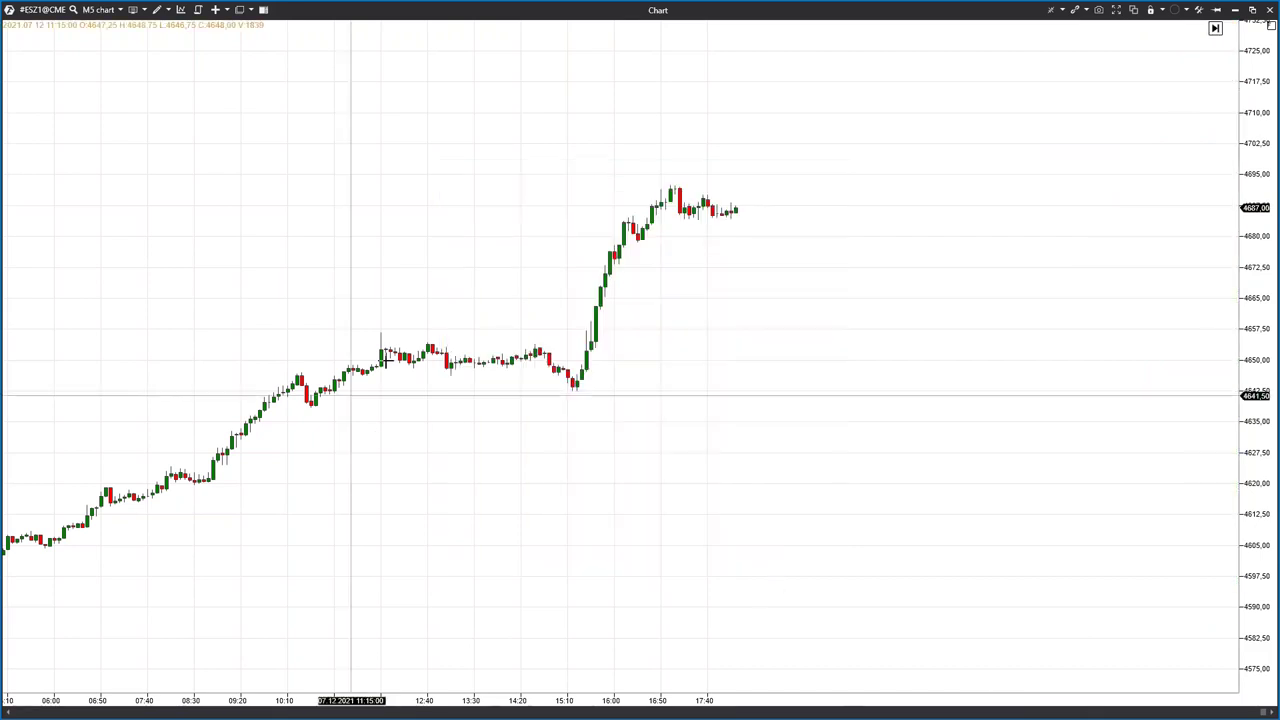
# Restore the chart window, clone it, dock the two charts side by side and maximize the combined window.
pyautogui.doubleClick(843, 14)
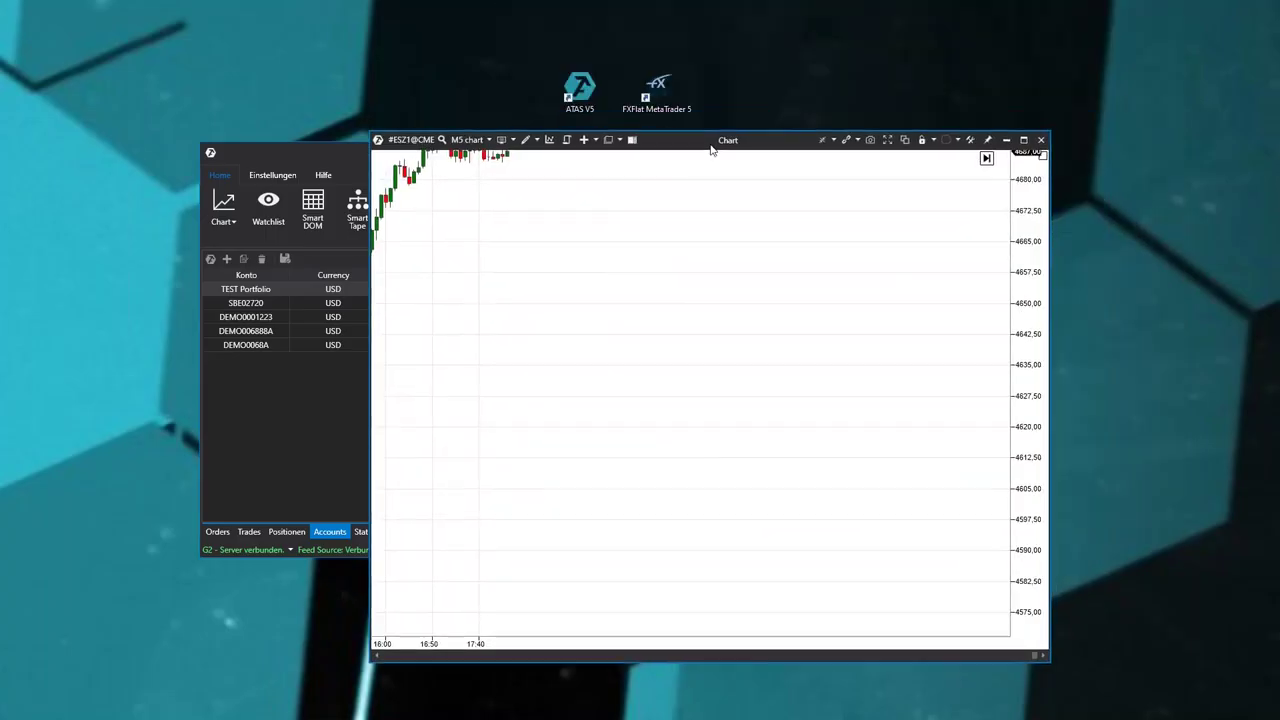
pyautogui.rightClick(539, 263)
pyautogui.click(575, 508)
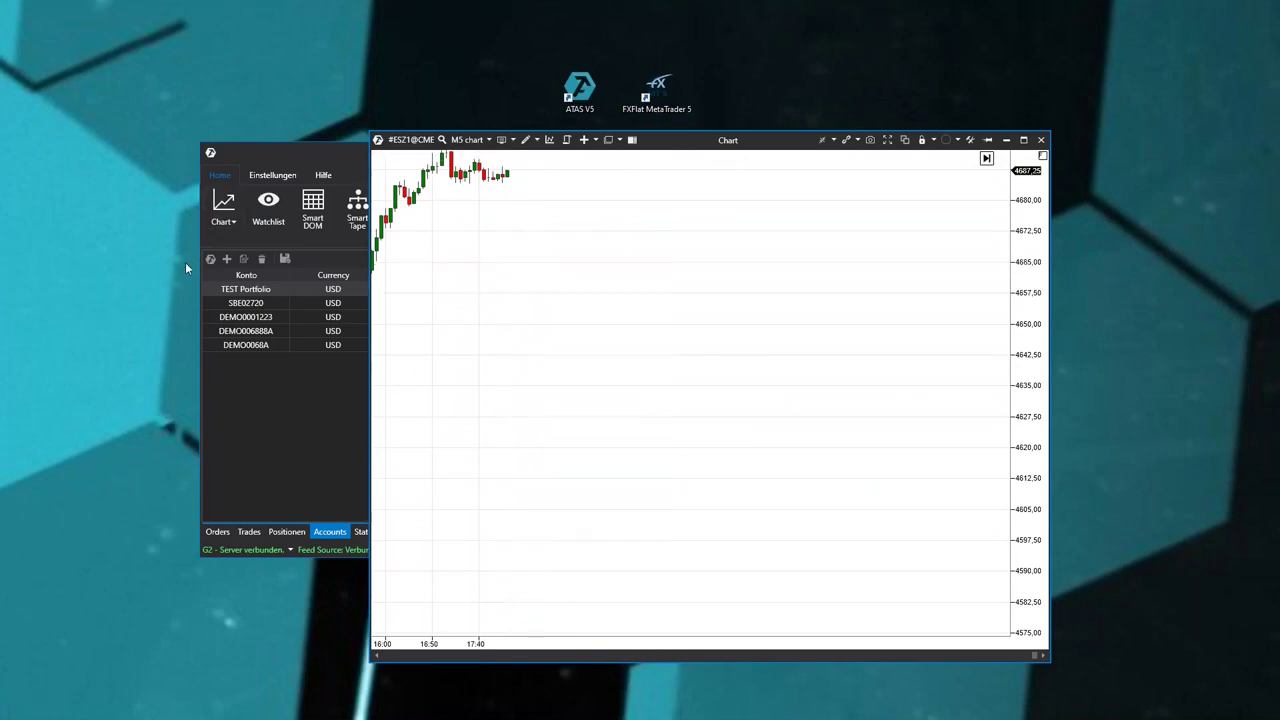
pyautogui.moveTo(743, 160); pyautogui.dragTo(745, 400)
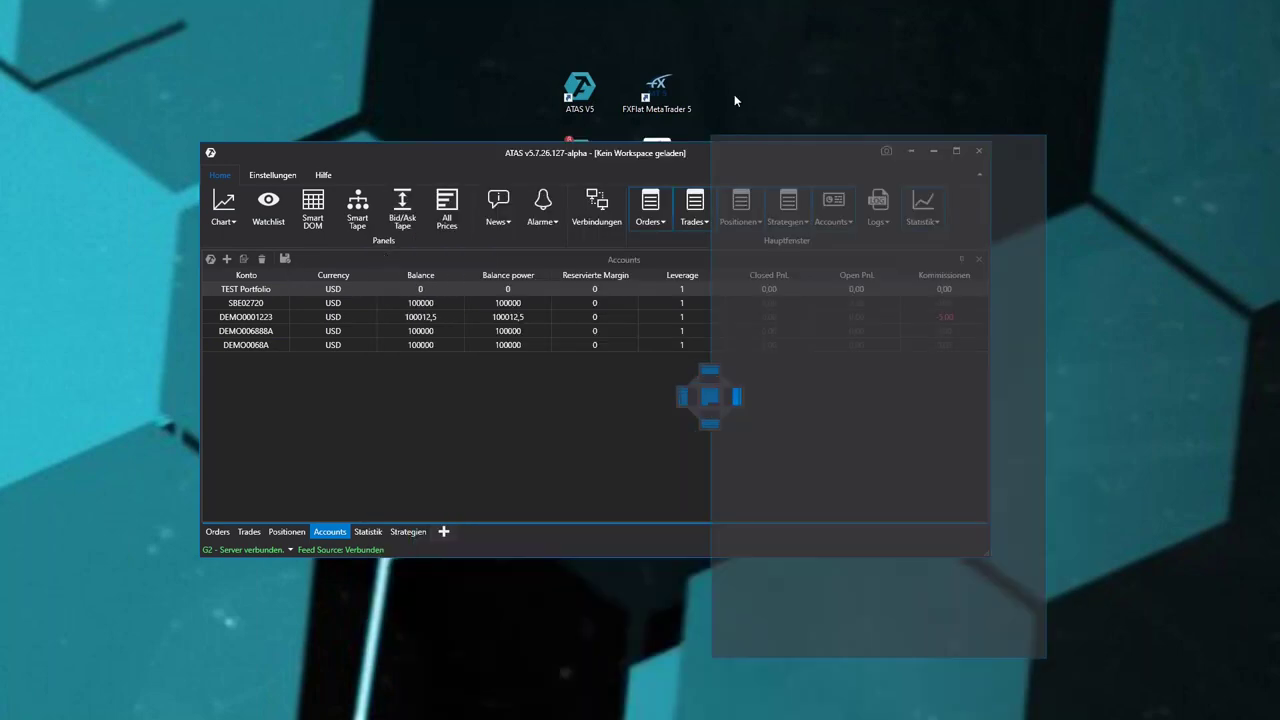
pyautogui.doubleClick(752, 140)
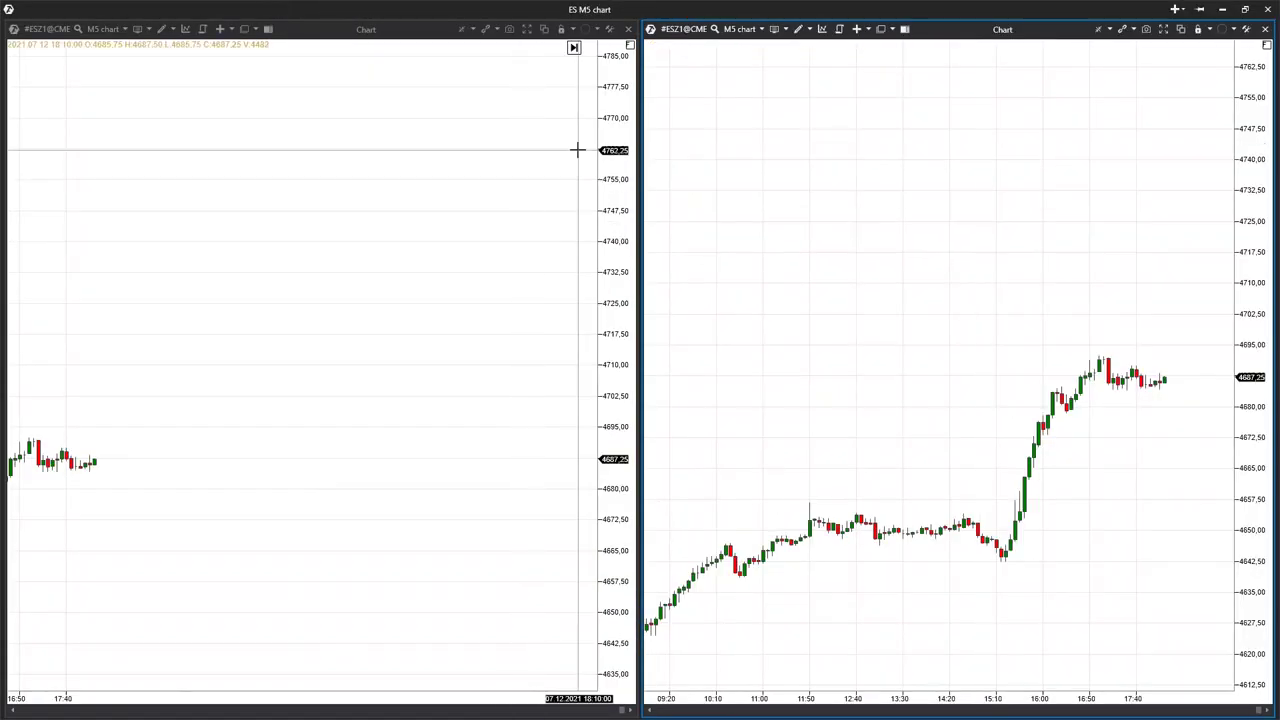
# Set the first of the two docked charts to the H1 timeframe, leaving the other on M5.
pyautogui.moveTo(200, 391); pyautogui.dragTo(532, 280)
pyautogui.moveTo(822, 373); pyautogui.dragTo(788, 303)
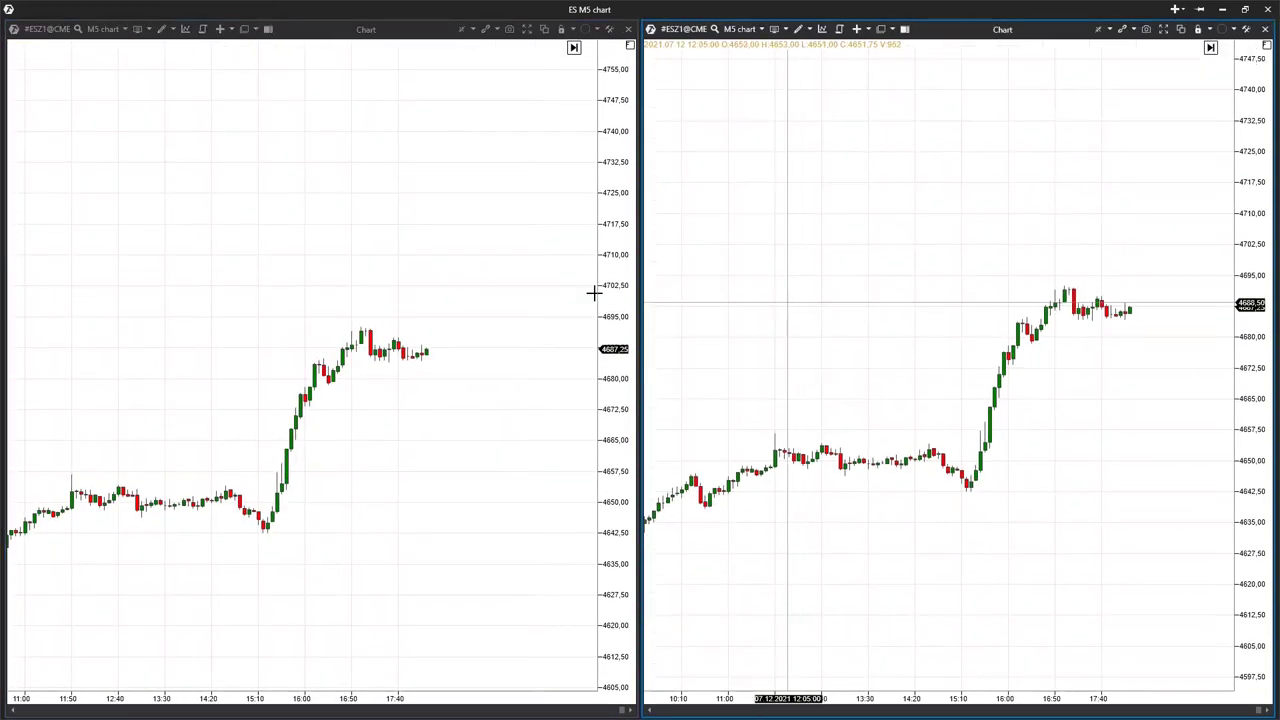
pyautogui.click(105, 29)
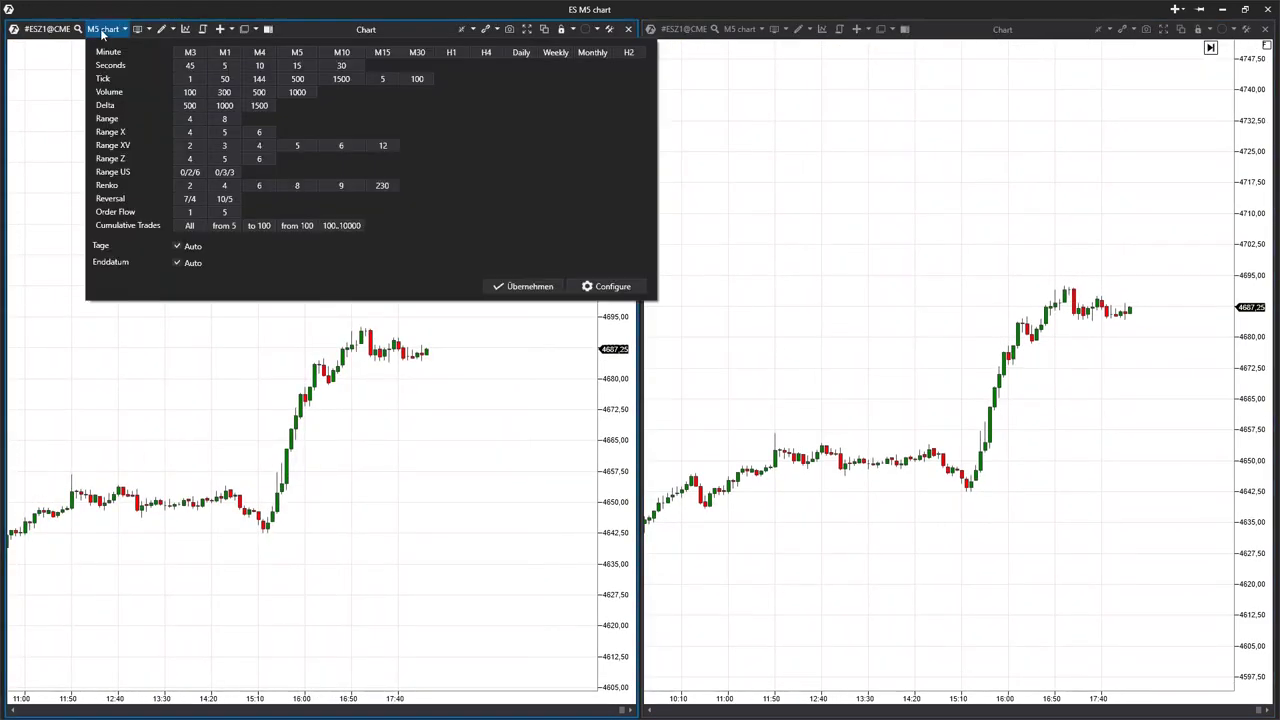
pyautogui.click(451, 55)
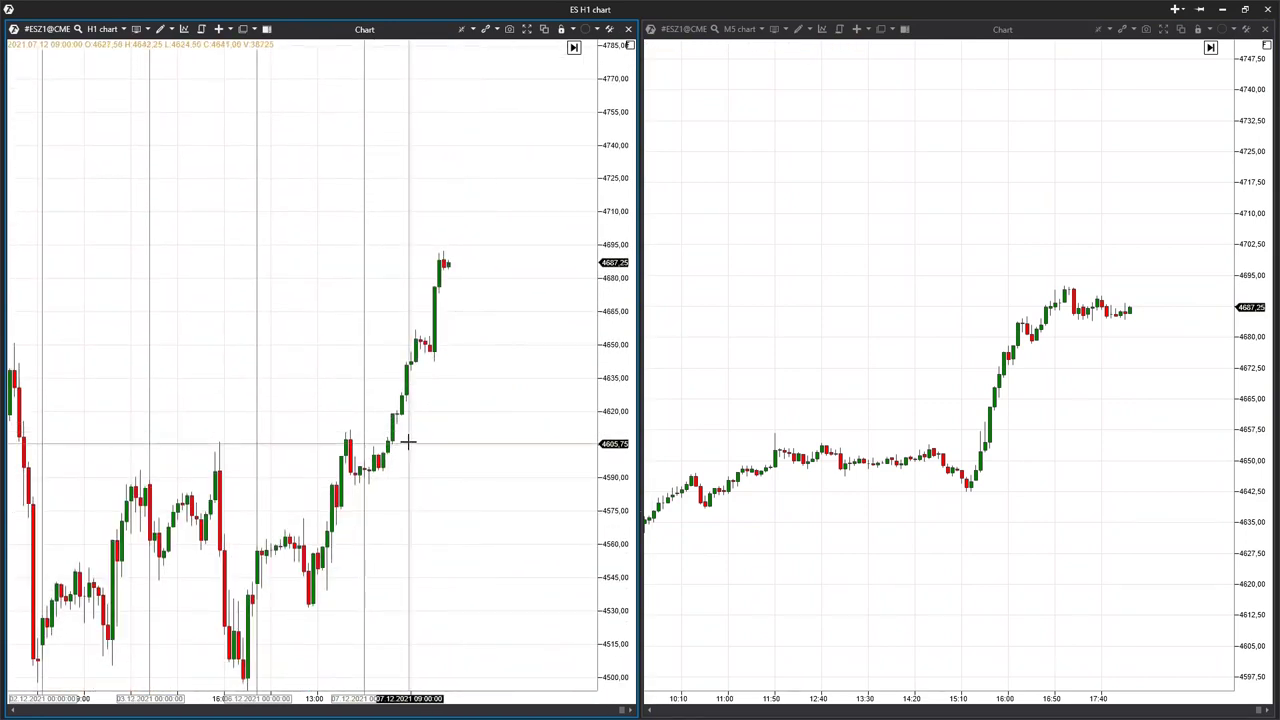
pyautogui.scroll(2, 434, 400)
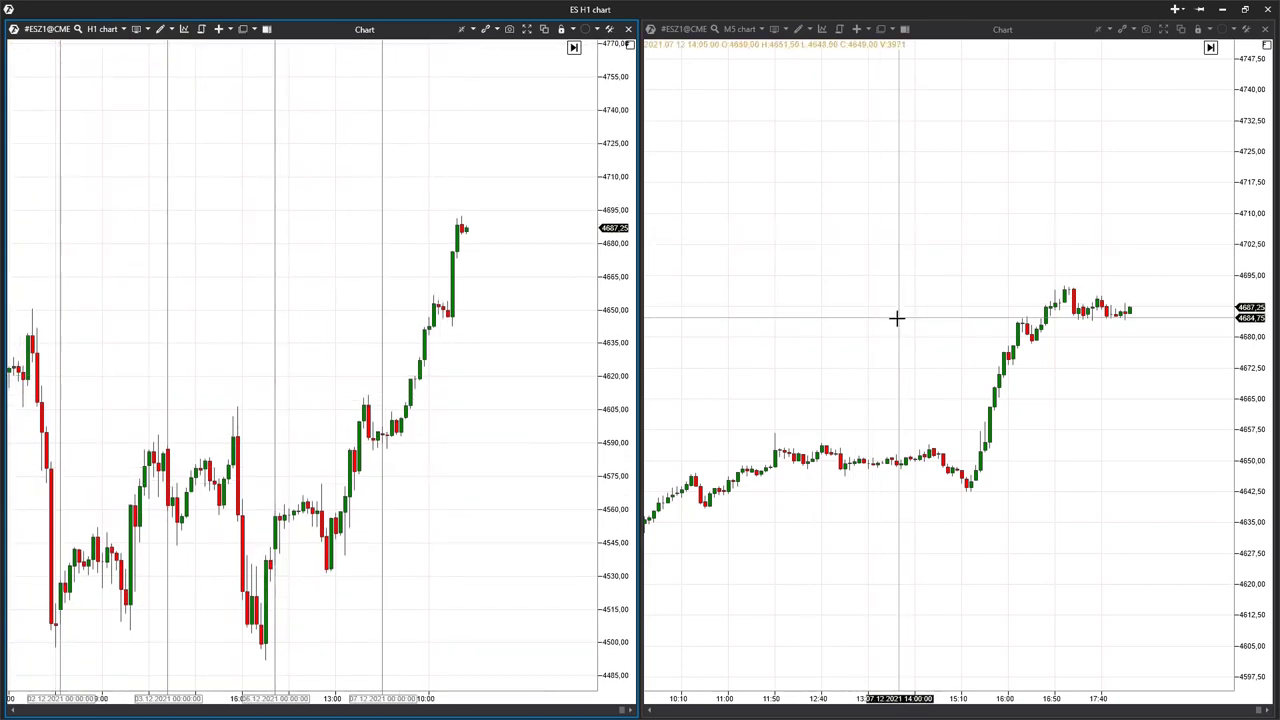
# View the M5 chart in full screen, return to the split layout and look at the chart's Full screen mode command.
pyautogui.press('F11')
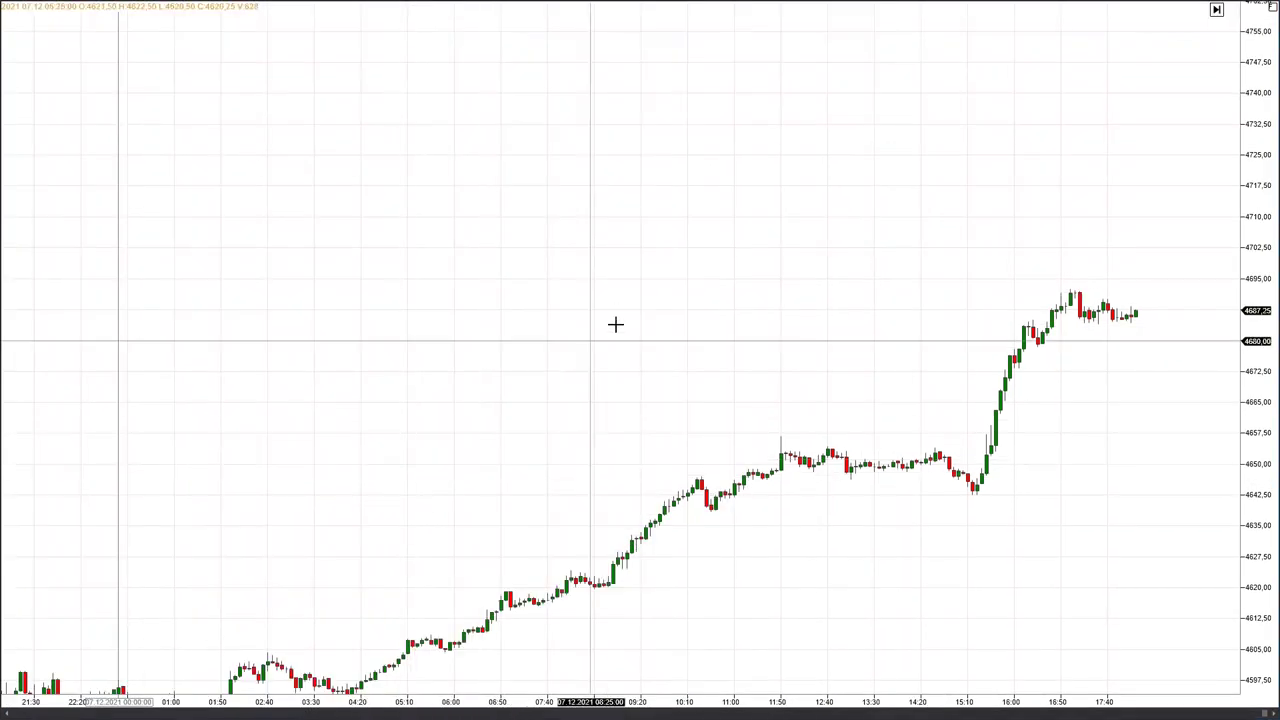
pyautogui.press('F11')
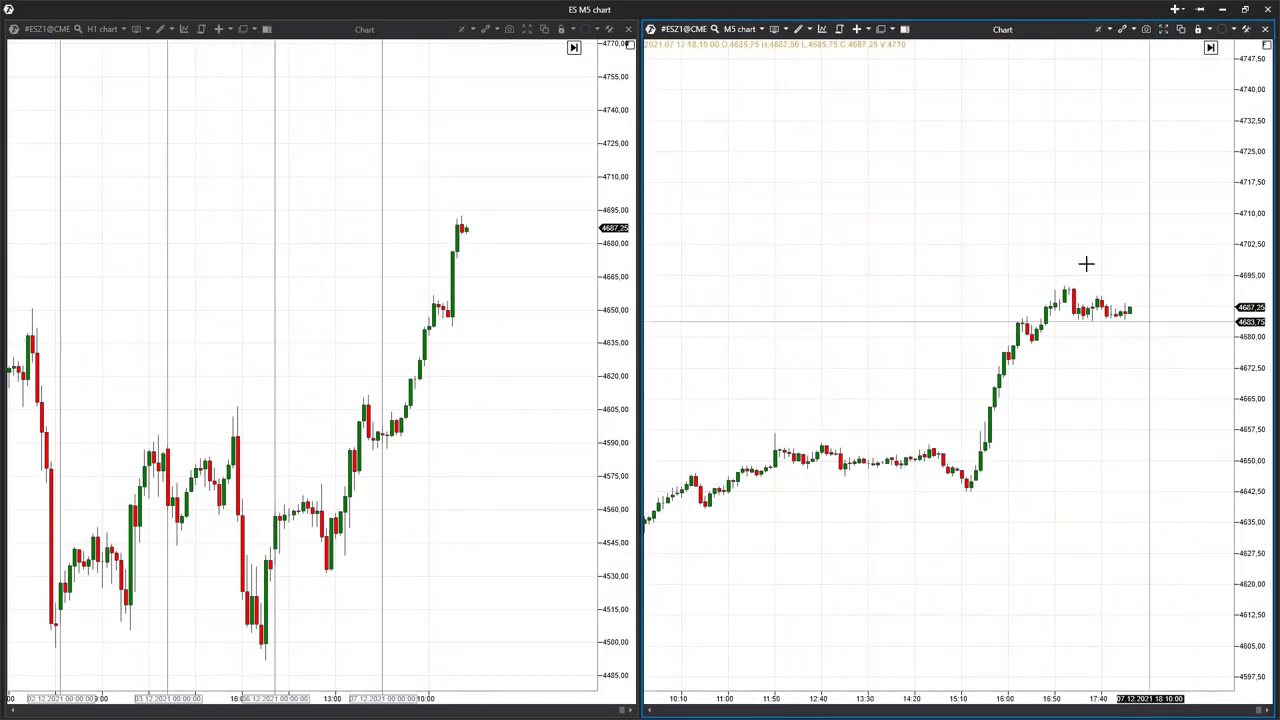
pyautogui.rightClick(872, 146)
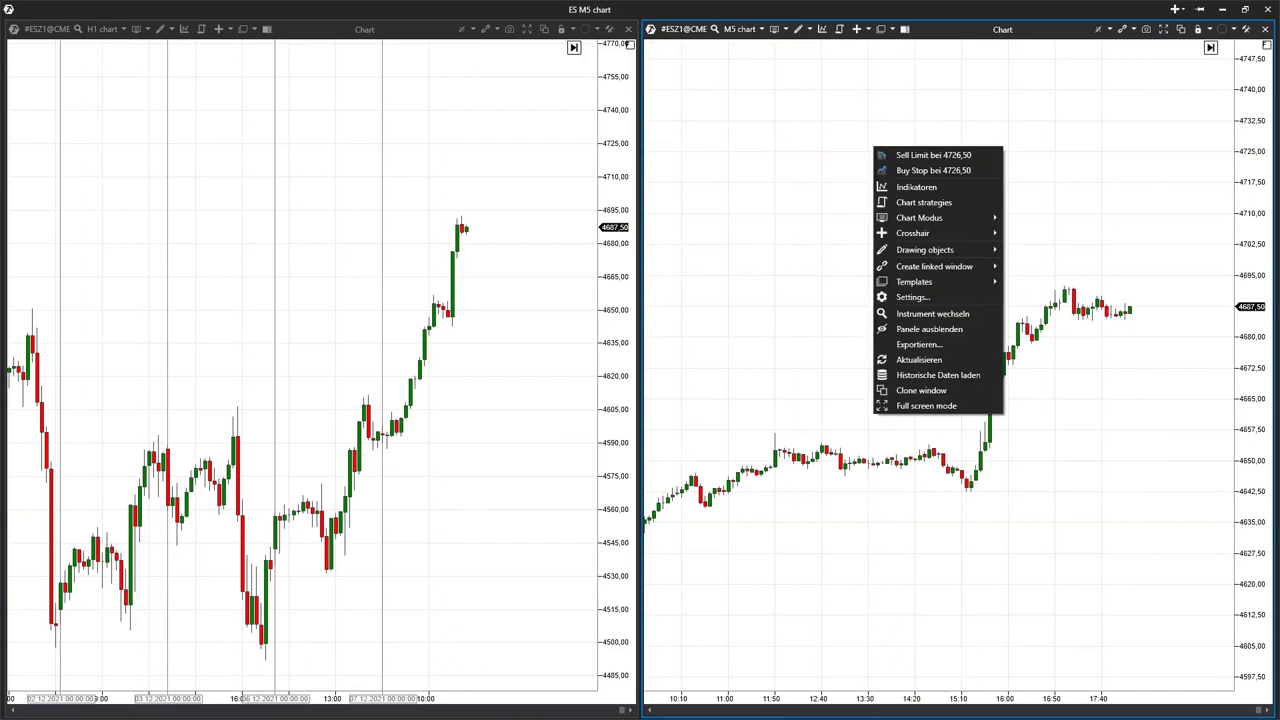
pyautogui.click(897, 416)
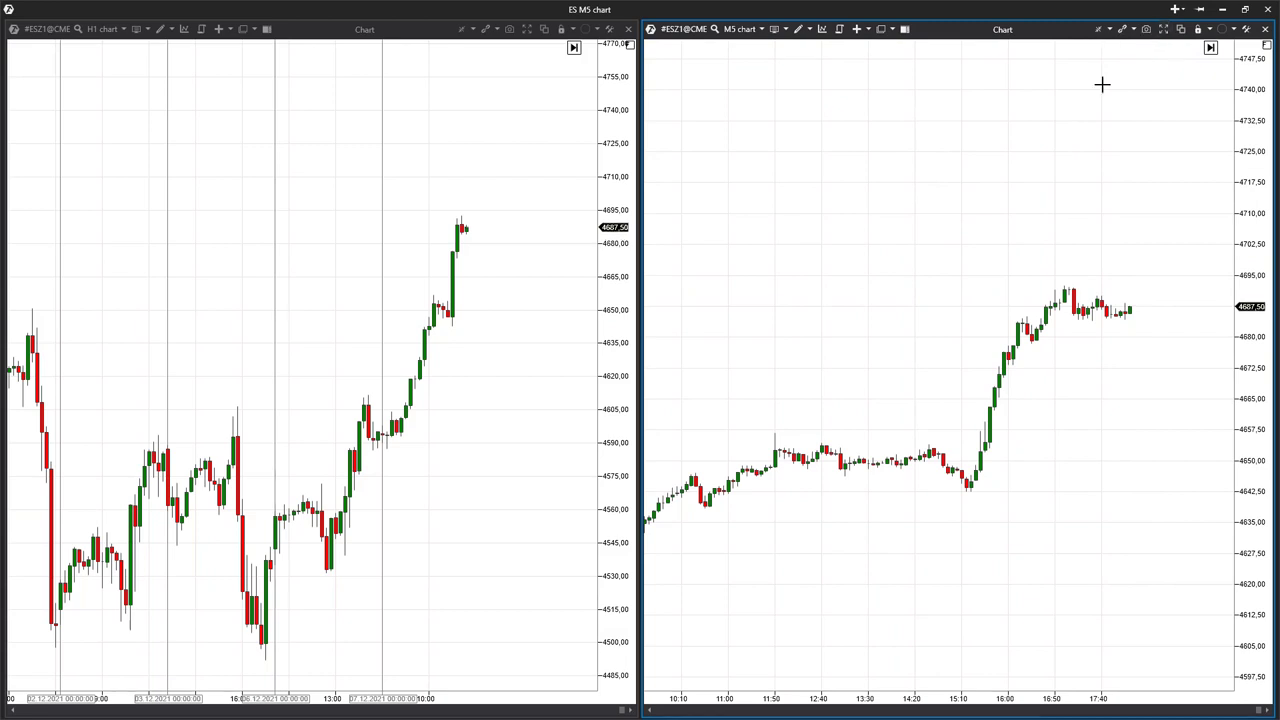
# View the H1 chart in full screen and return to the side-by-side layout.
pyautogui.click(268, 391)
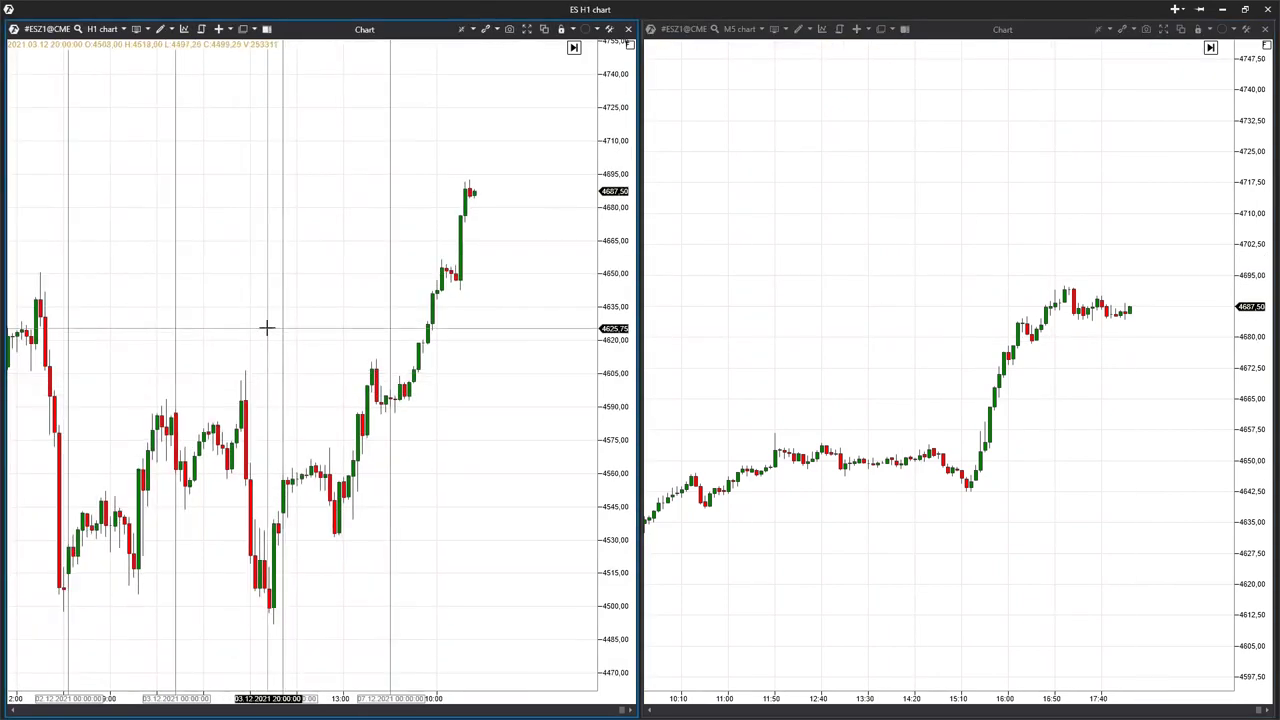
pyautogui.press('F11')
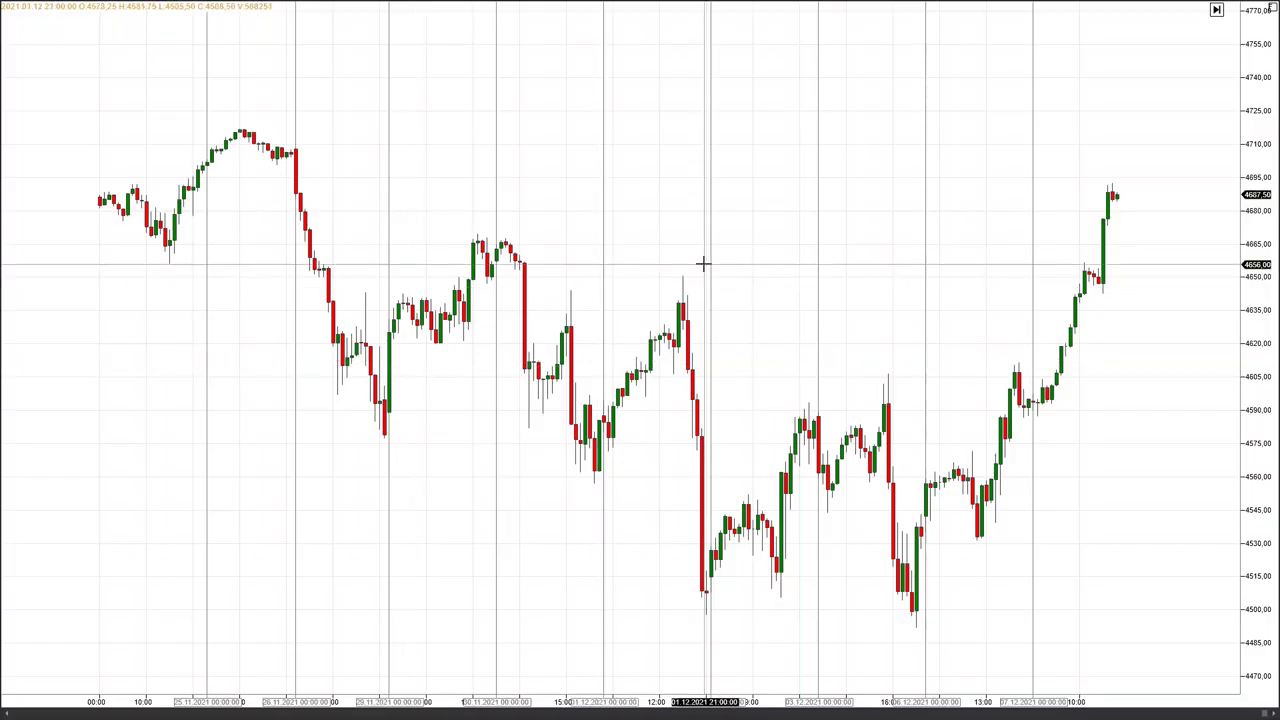
pyautogui.press('F11')
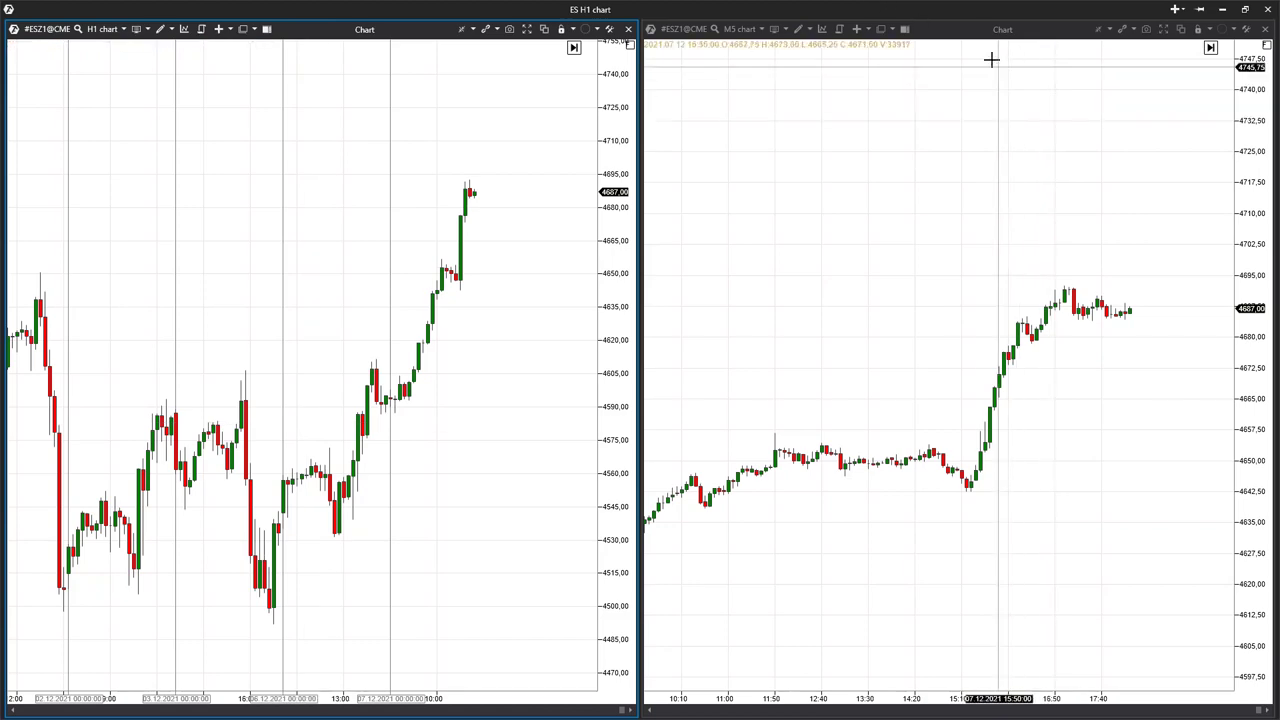
# Undock the M5 chart, maximize it as its own window, and restore and dock it beside the H1 chart again.
pyautogui.moveTo(955, 36); pyautogui.dragTo(823, 154)
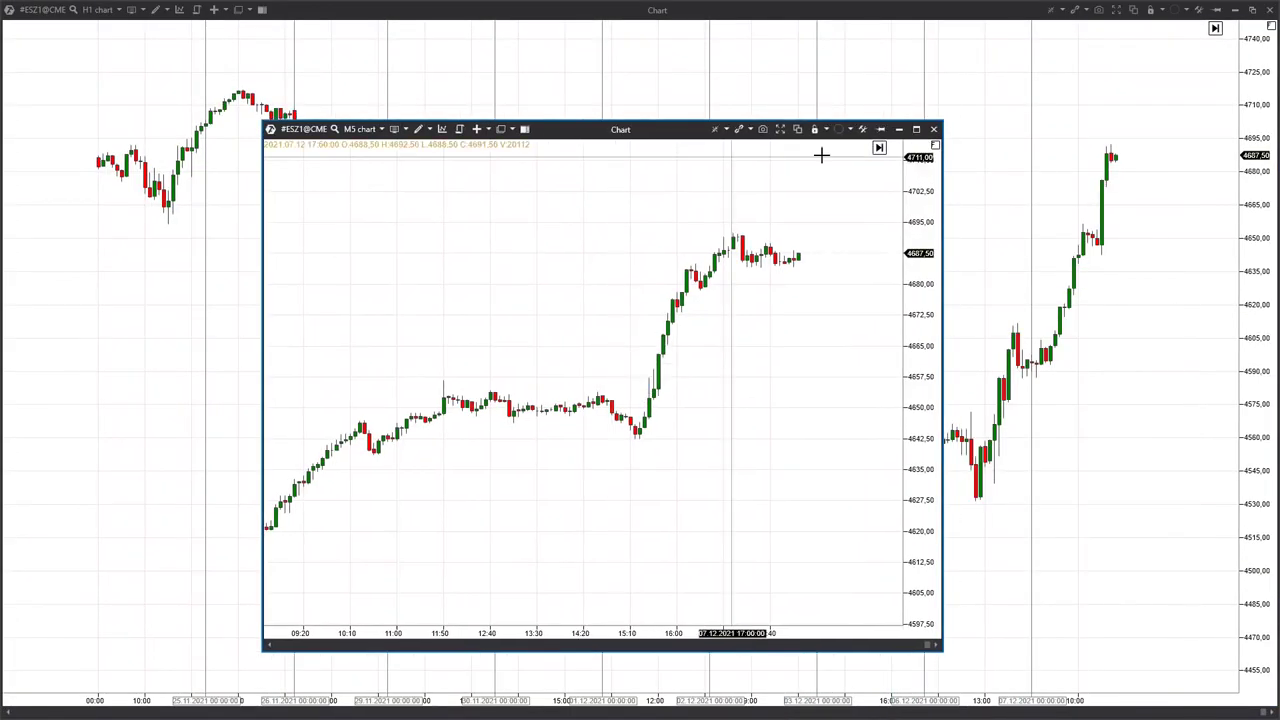
pyautogui.click(918, 130)
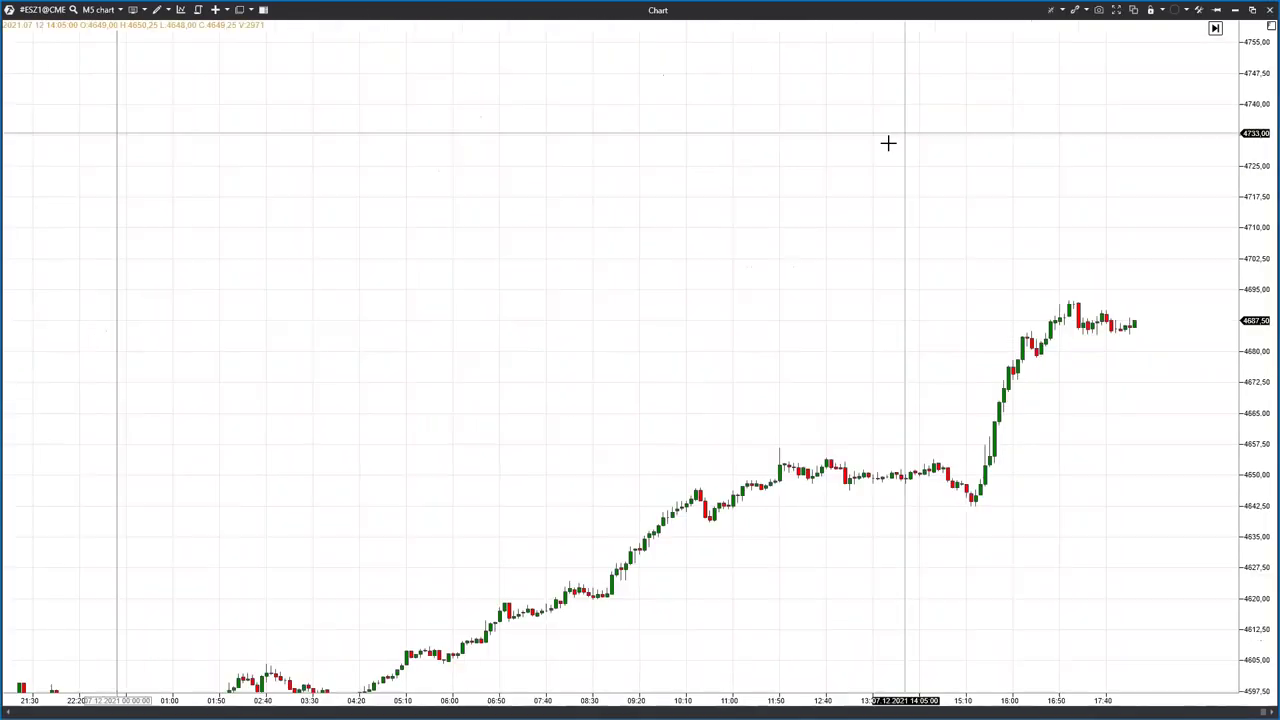
pyautogui.click(1252, 10)
pyautogui.moveTo(661, 135); pyautogui.dragTo(657, 364)
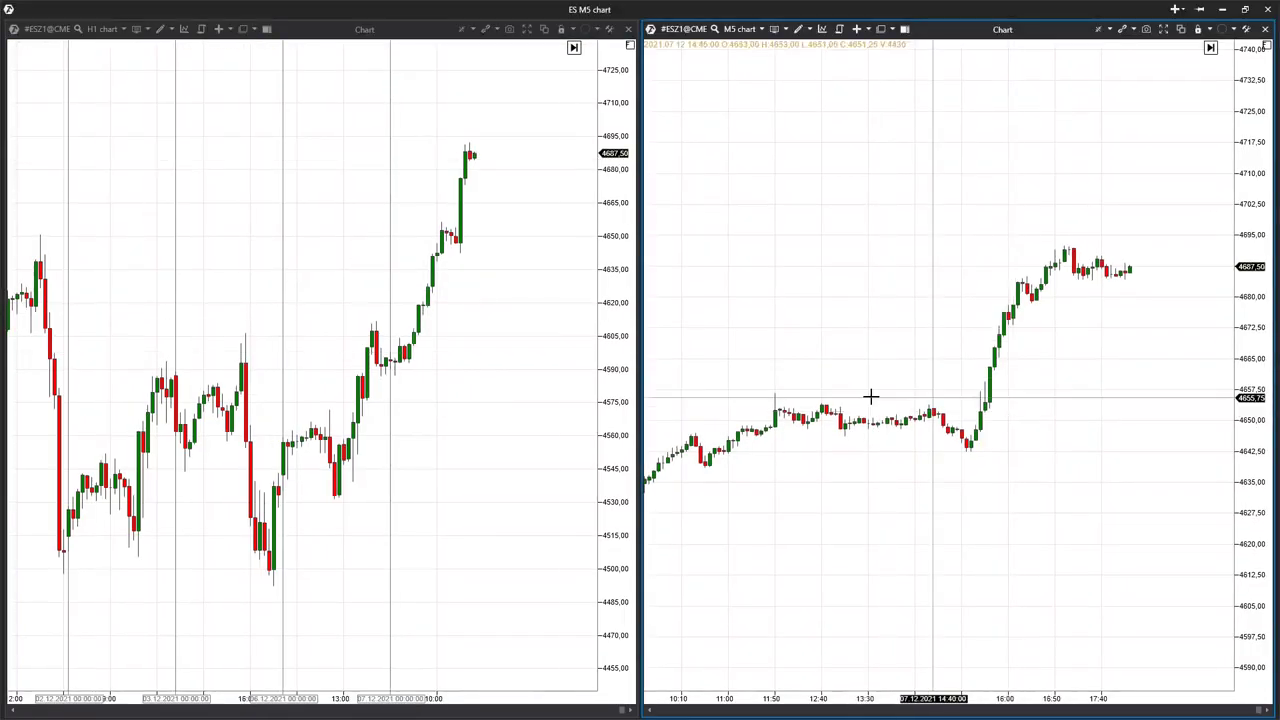
# Show the re-docked M5 chart in full screen once more and go back to the split layout.
pyautogui.press('F11')
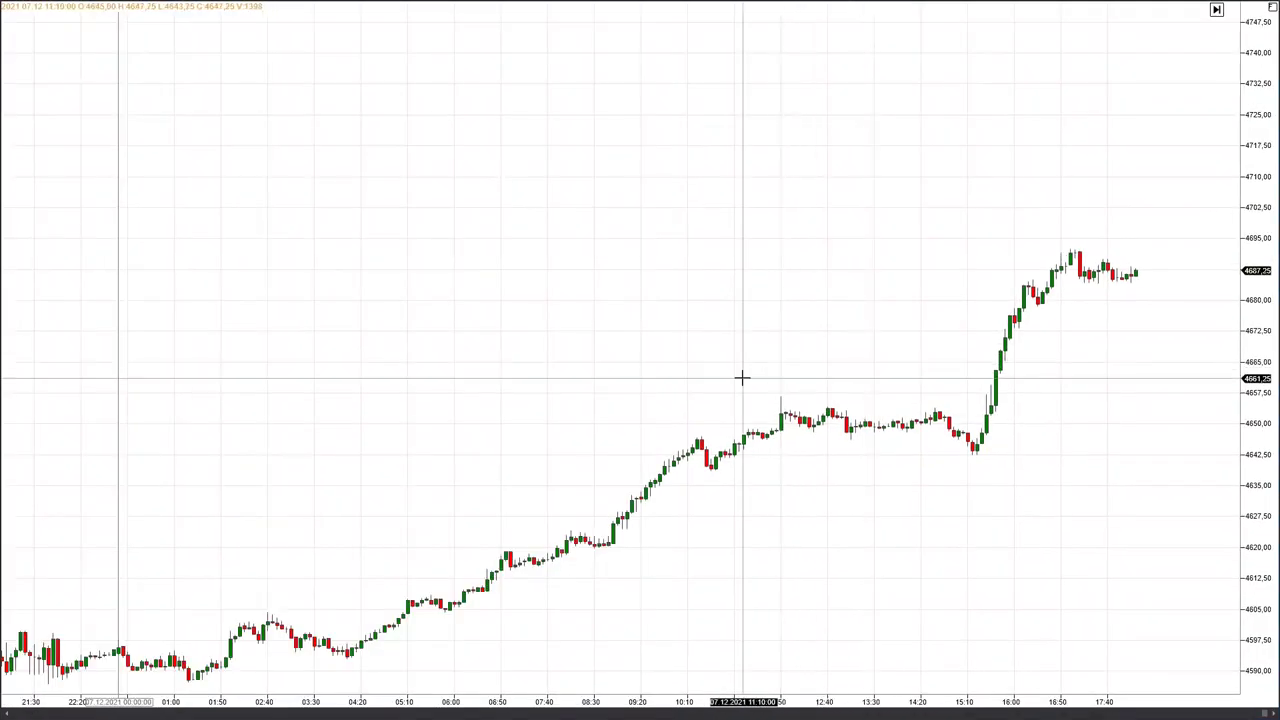
pyautogui.press('F11')
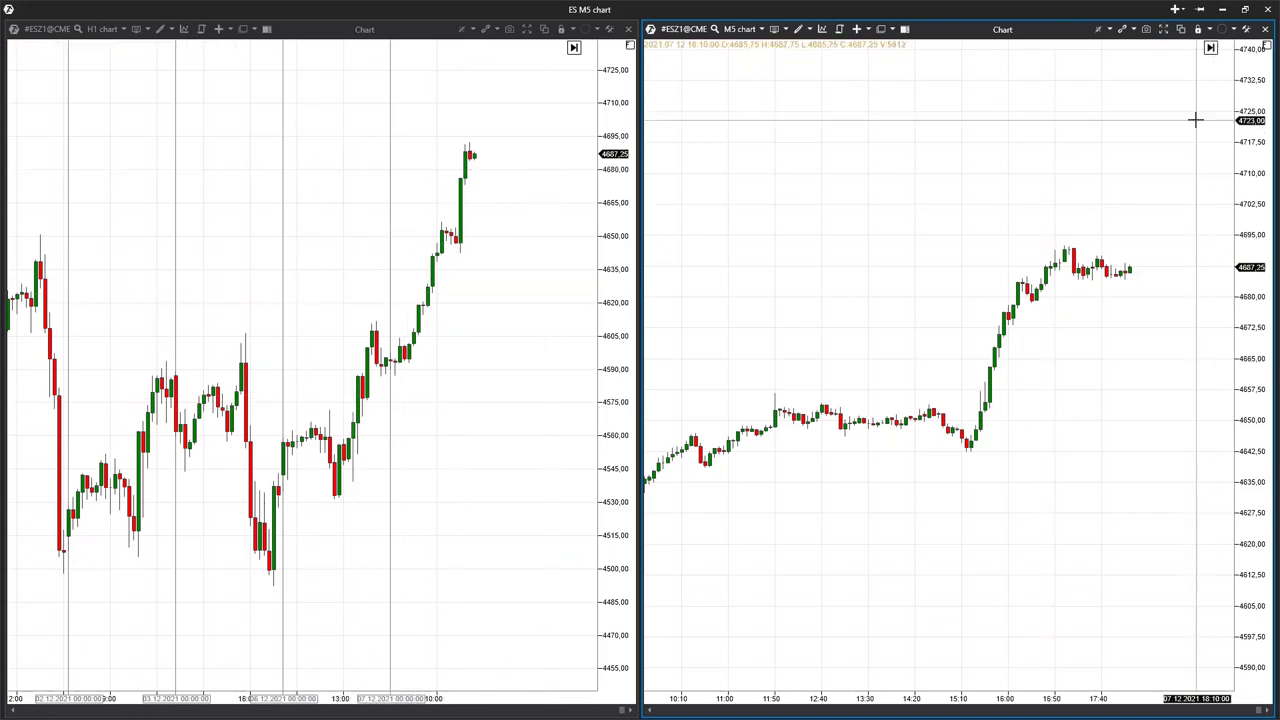
# Close the M5 chart, restore the H1 chart from its maximized size and close it too.
pyautogui.click(1265, 29)
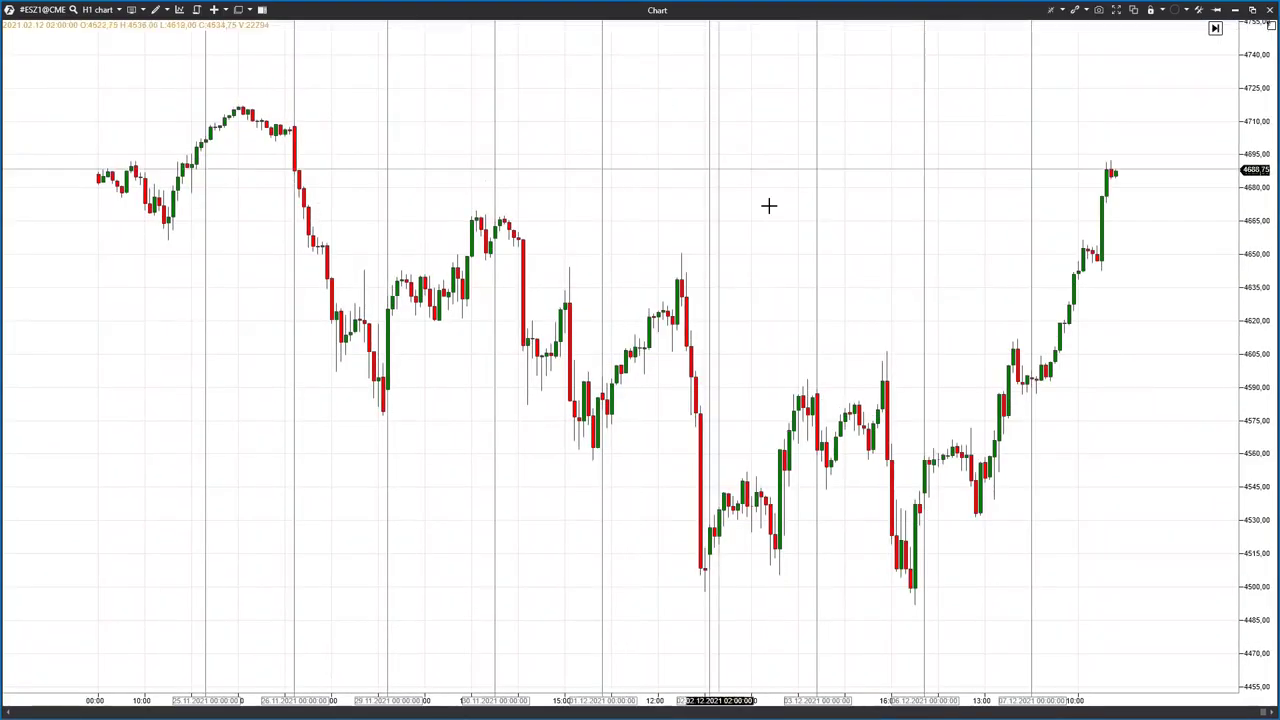
pyautogui.doubleClick(968, 20)
pyautogui.click(1143, 121)
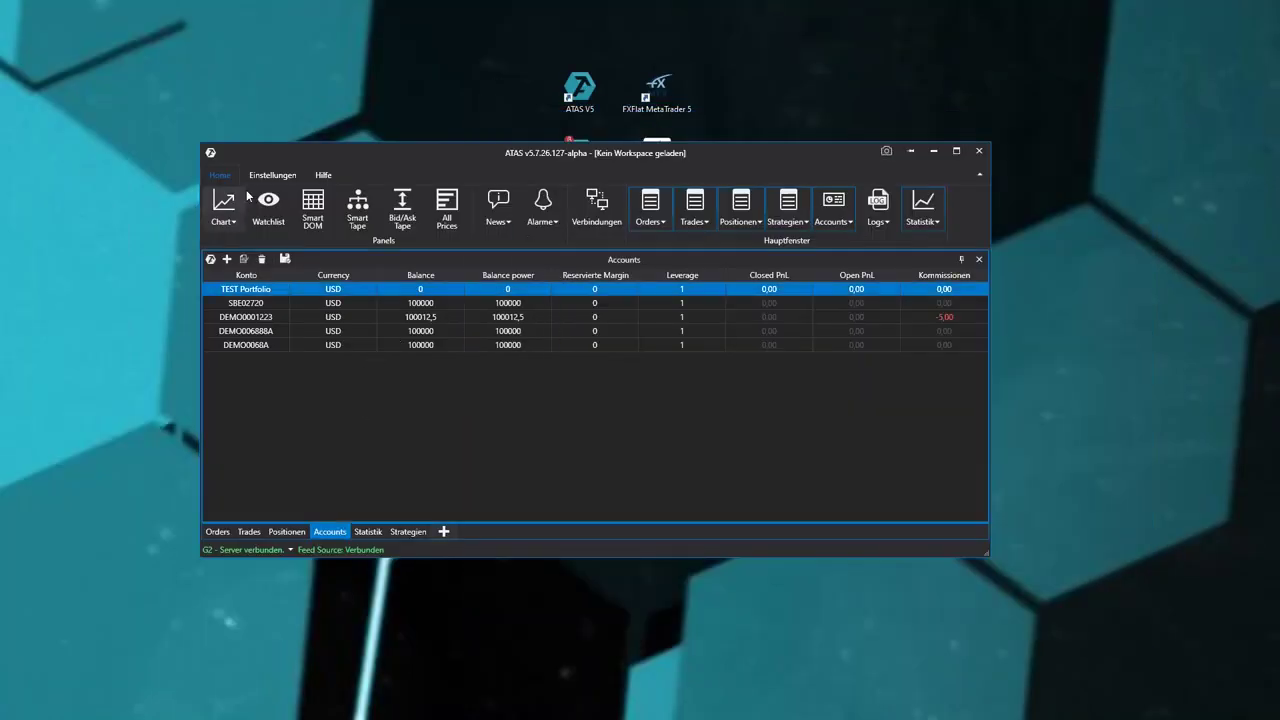
# Open a Smart DOM for the favourite instrument ES (E-mini S&P 500) and bring up its settings.
pyautogui.click(313, 207)
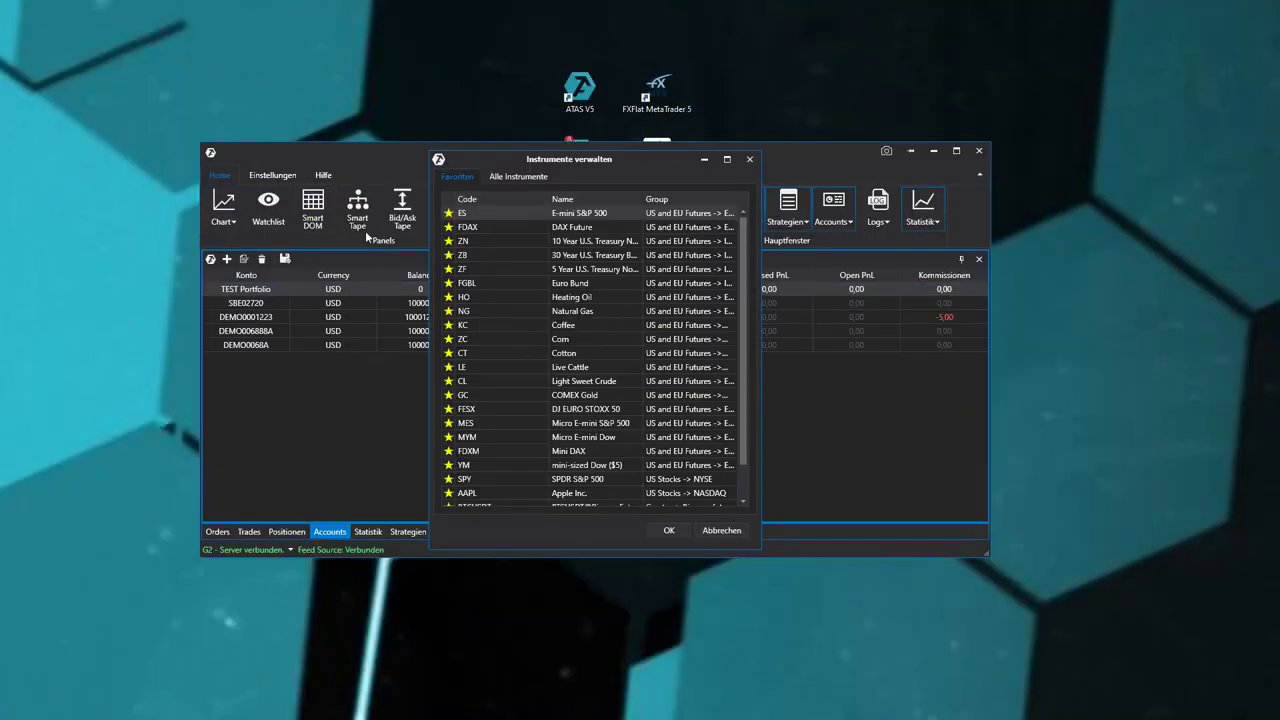
pyautogui.doubleClick(462, 215)
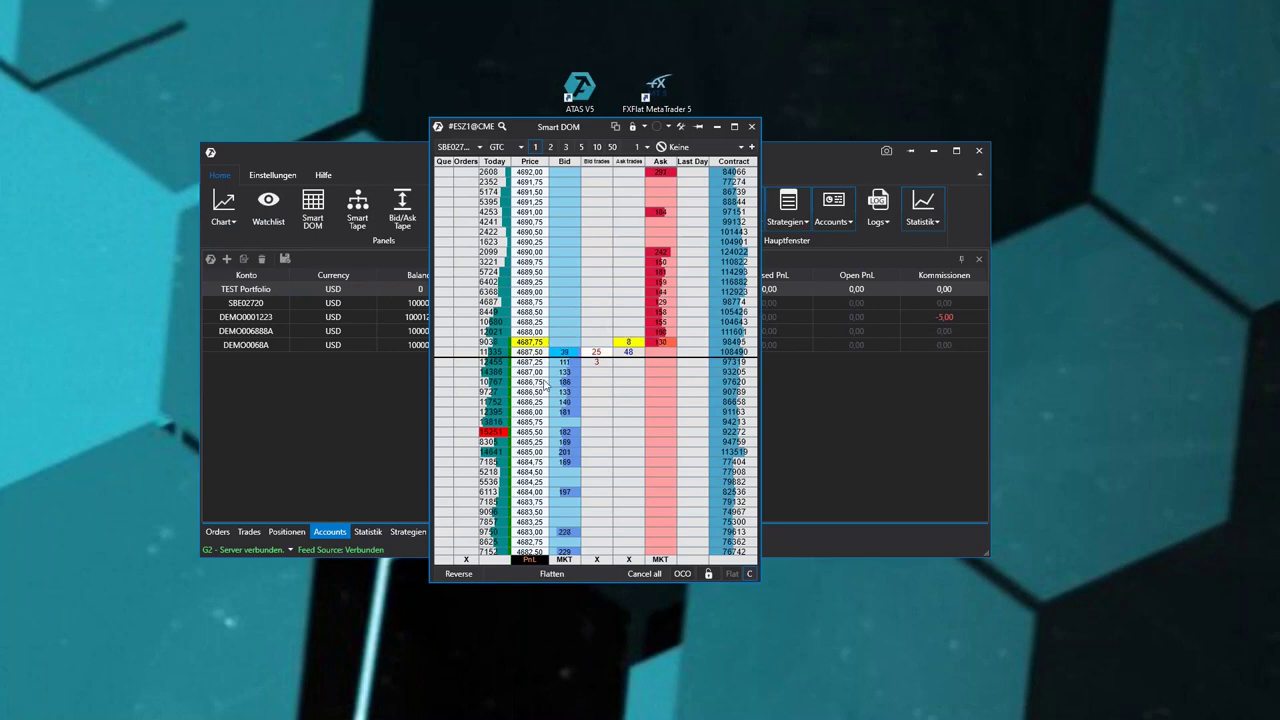
pyautogui.rightClick(590, 300)
pyautogui.click(635, 345)
# Remove the two Histogram profile columns that follow Asks from the selected columns of the Smart DOM.
pyautogui.click(381, 493)
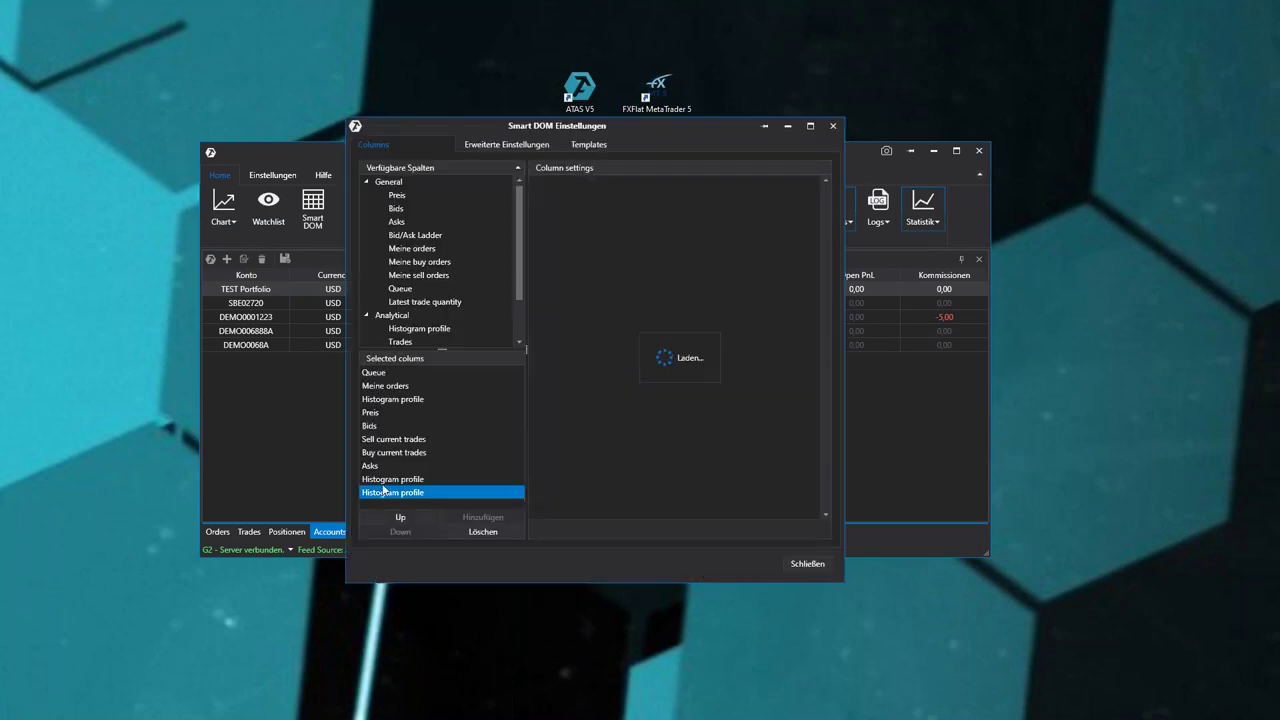
pyautogui.press('Delete')
pyautogui.press('Delete')
# Set the type of the remaining Histogram profile column to Delta, with the settings window moved clear of the DOM.
pyautogui.click(392, 399)
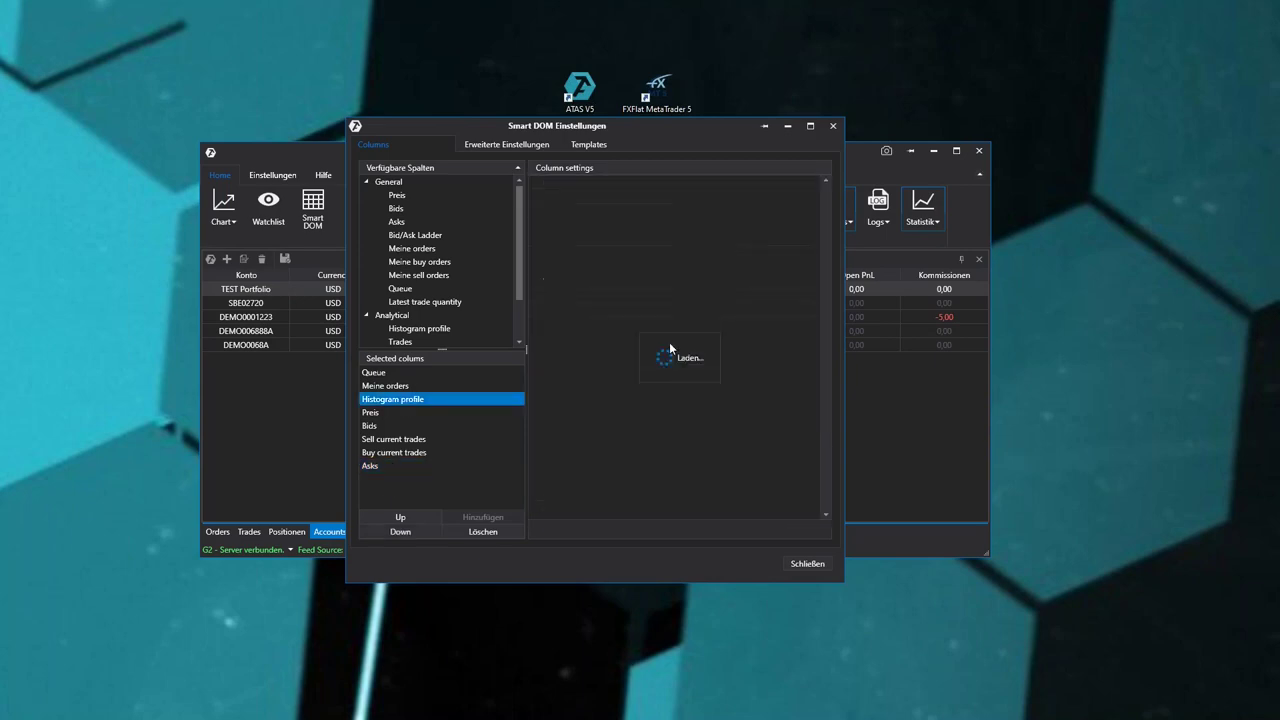
pyautogui.moveTo(647, 128); pyautogui.dragTo(880, 150)
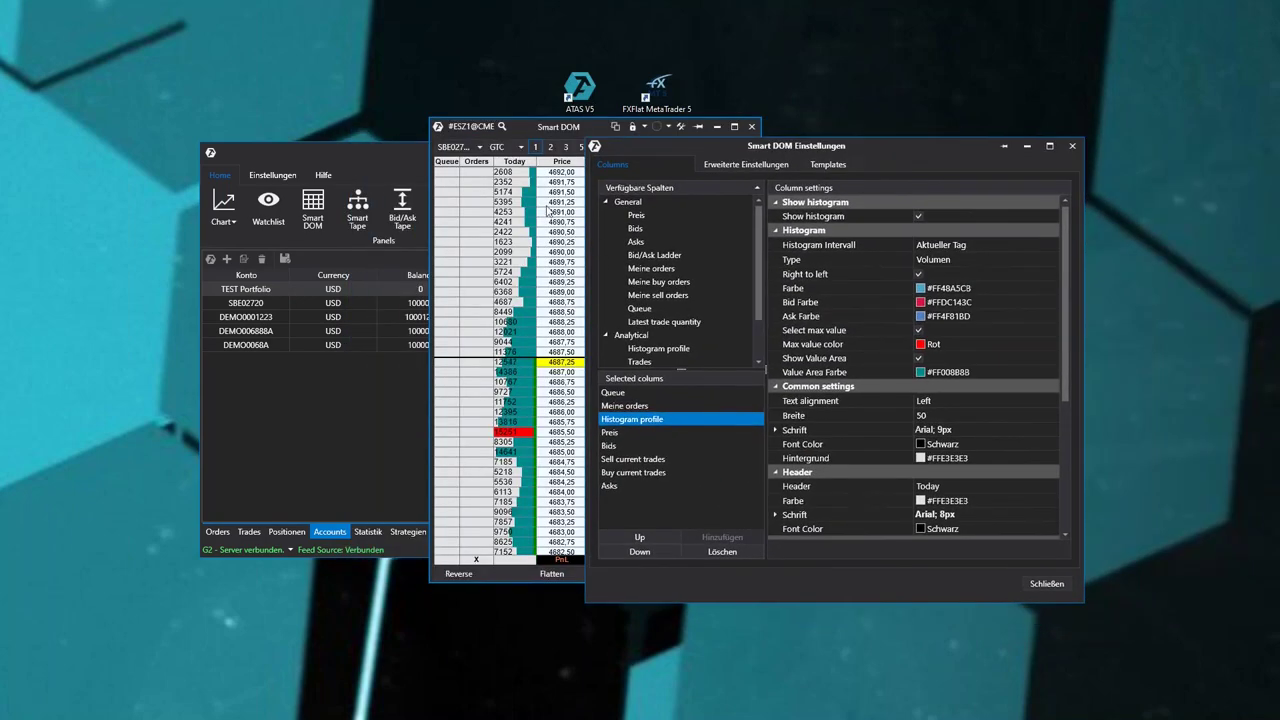
pyautogui.click(950, 262)
pyautogui.click(945, 334)
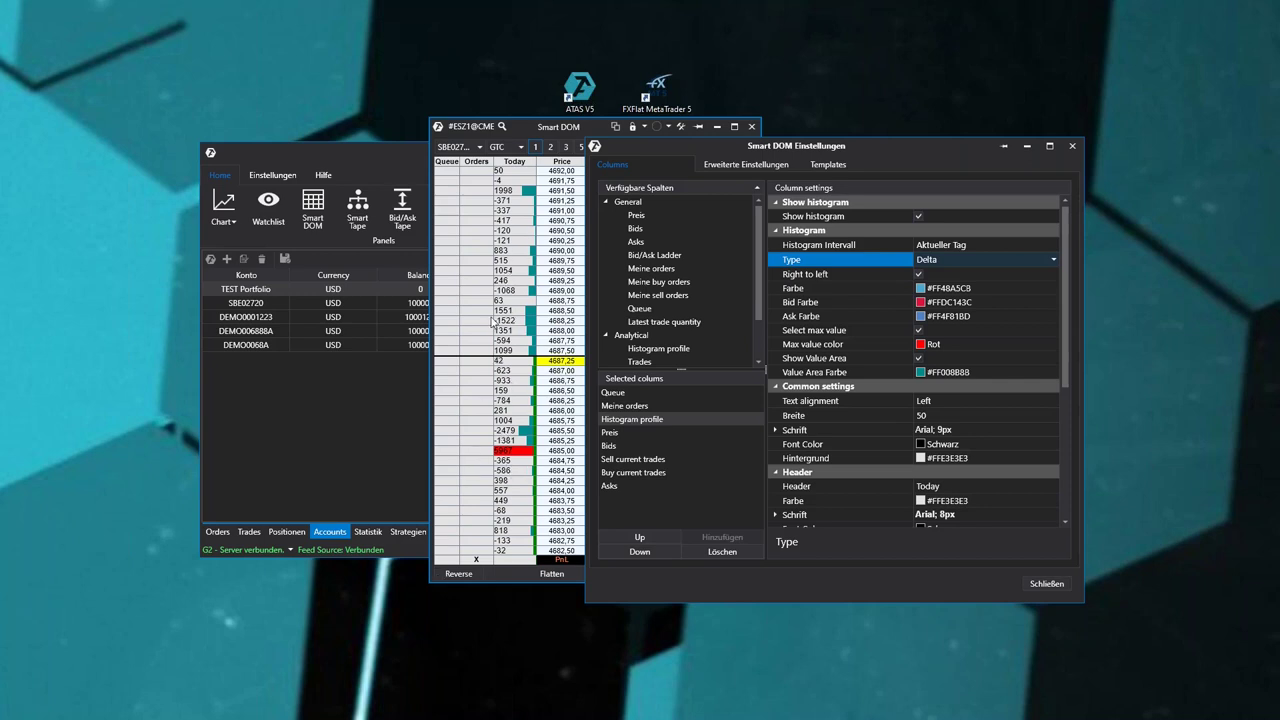
# Delete the remaining Histogram profile column and move the settings window aside so the whole DOM can be seen.
pyautogui.click(620, 419)
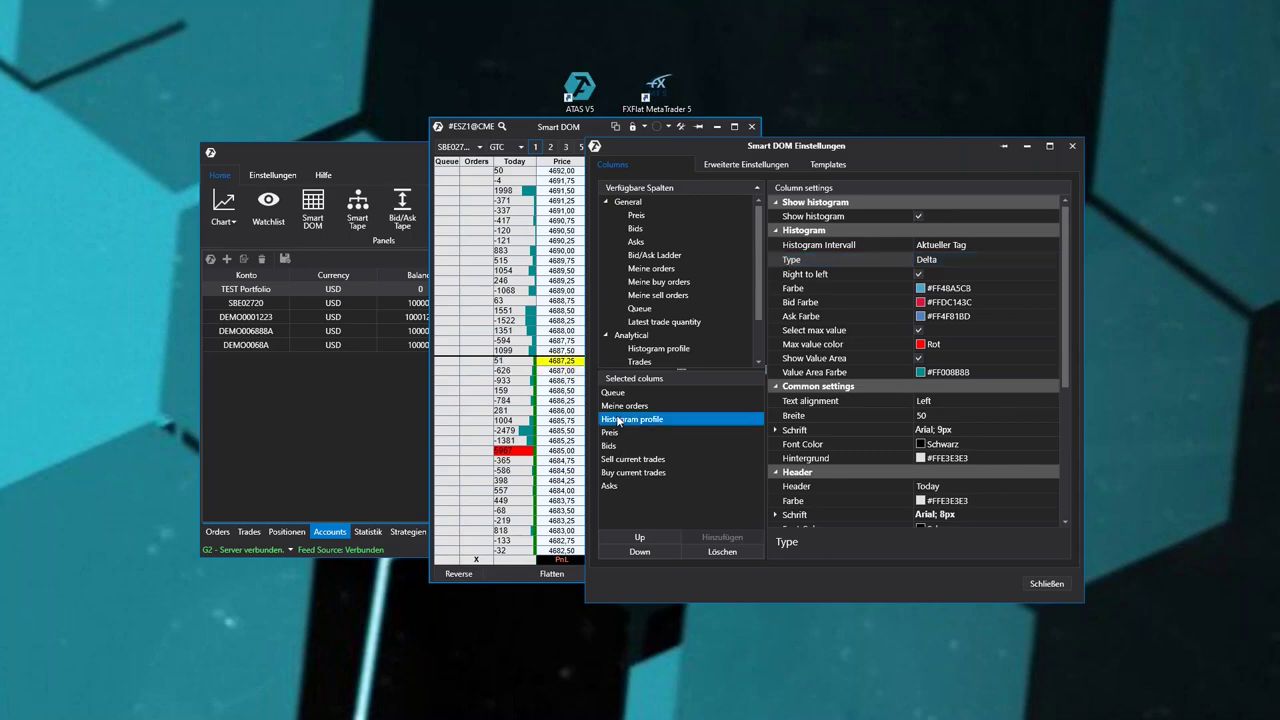
pyautogui.press('Delete')
pyautogui.moveTo(892, 151); pyautogui.dragTo(278, 136)
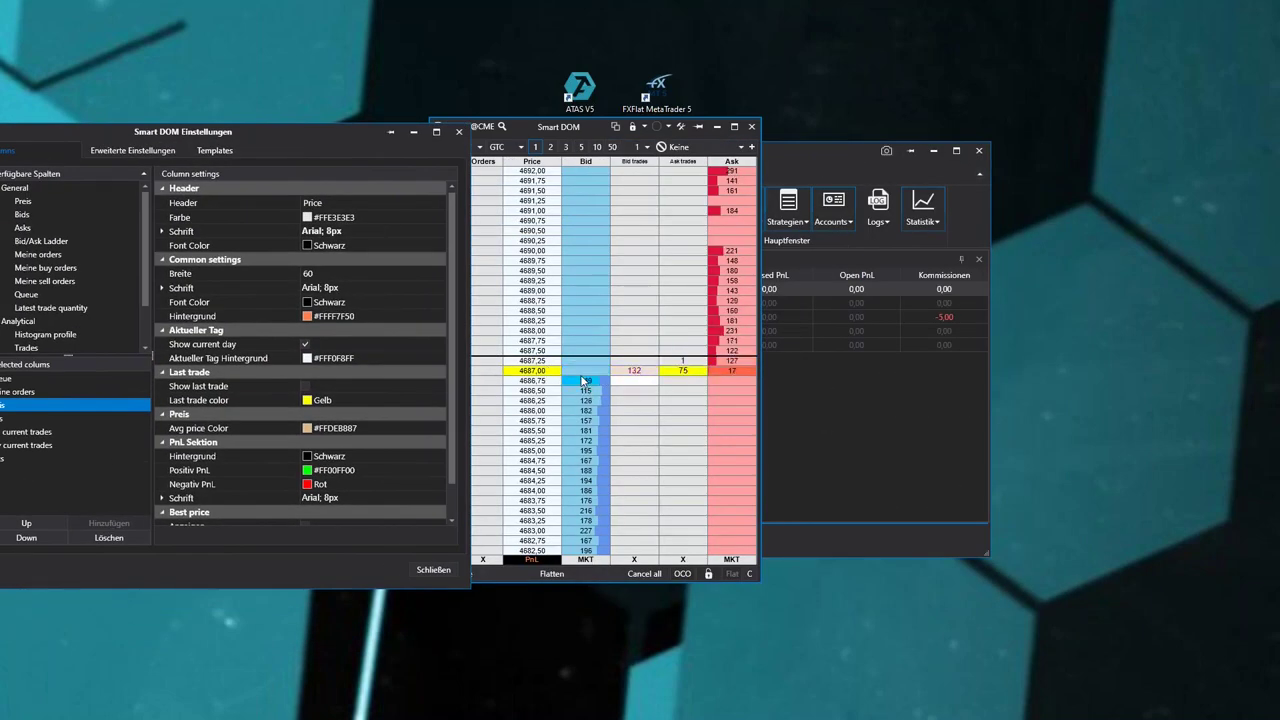
pyautogui.moveTo(275, 140); pyautogui.dragTo(1059, 189)
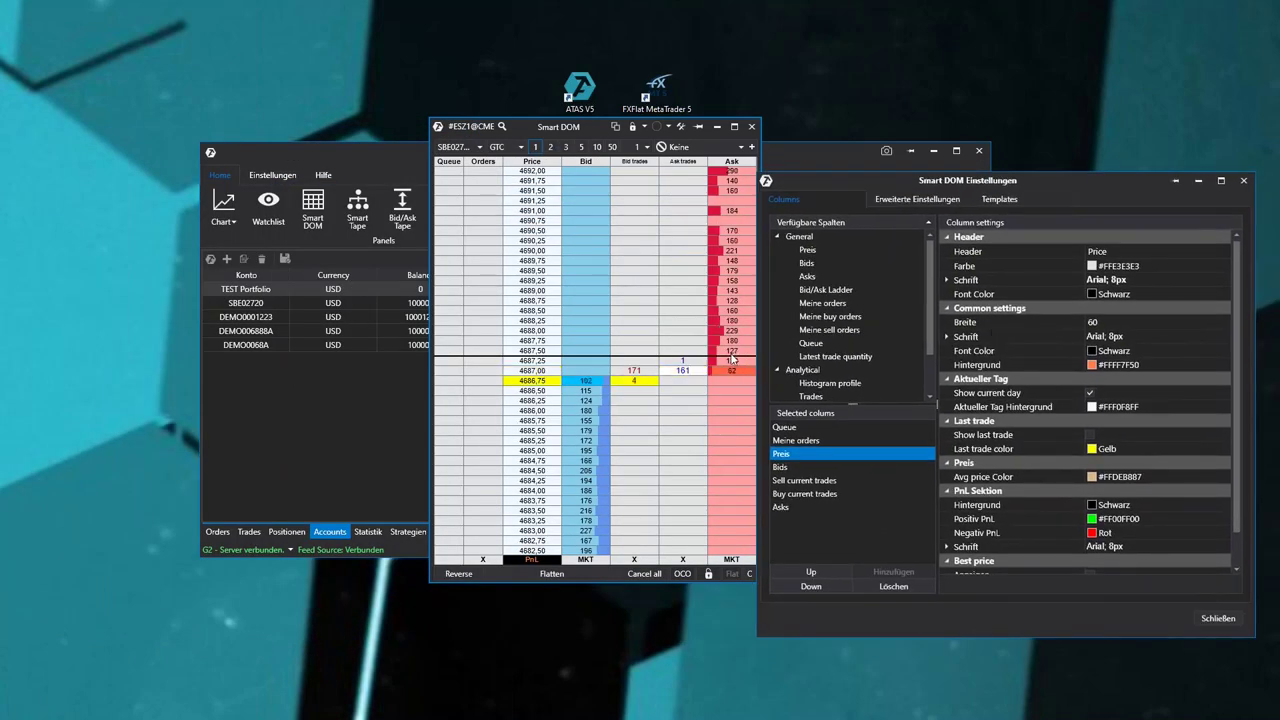
# Add the Bid/Ask Ladder column to the DOM and remove the separate Bids and Asks columns.
pyautogui.doubleClick(822, 290)
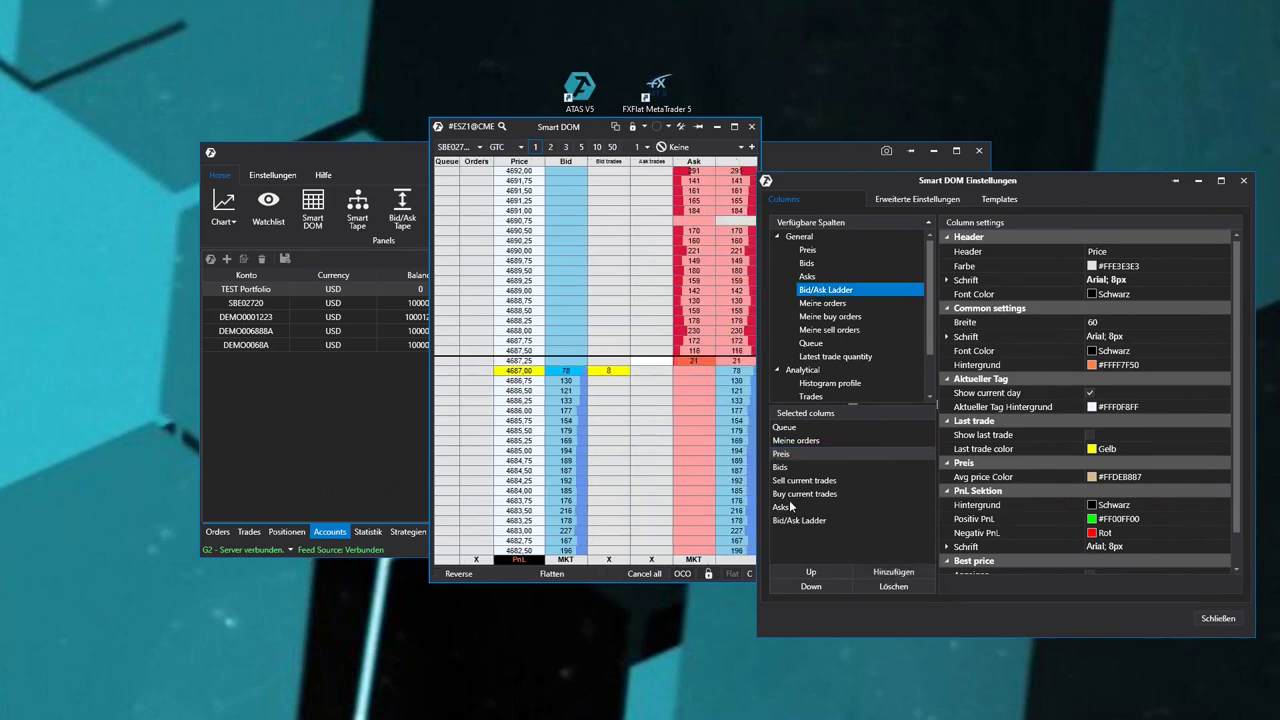
pyautogui.doubleClick(780, 467)
pyautogui.click(788, 495)
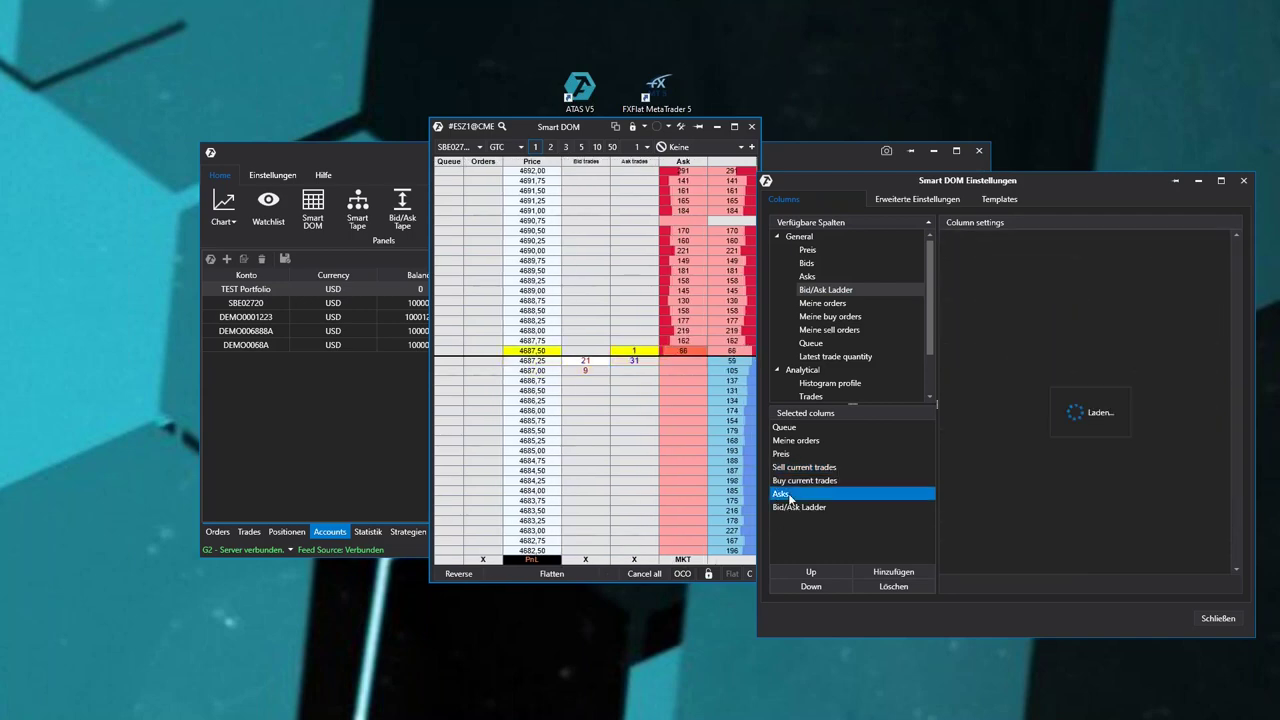
pyautogui.doubleClick(788, 495)
pyautogui.moveTo(944, 180); pyautogui.dragTo(137, 166)
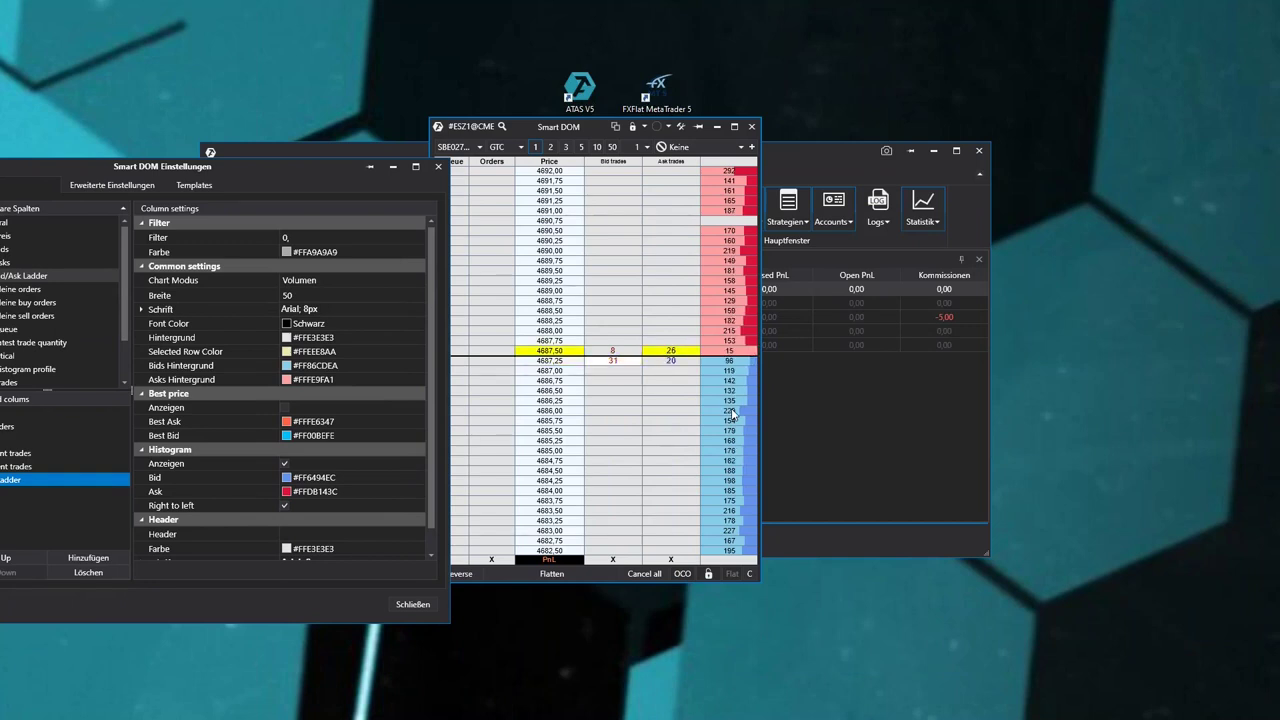
# Add the analytical Depth changes column to the DOM and show its column settings beside the ladder.
pyautogui.moveTo(319, 175); pyautogui.dragTo(598, 162)
pyautogui.scroll(-2, 325, 350)
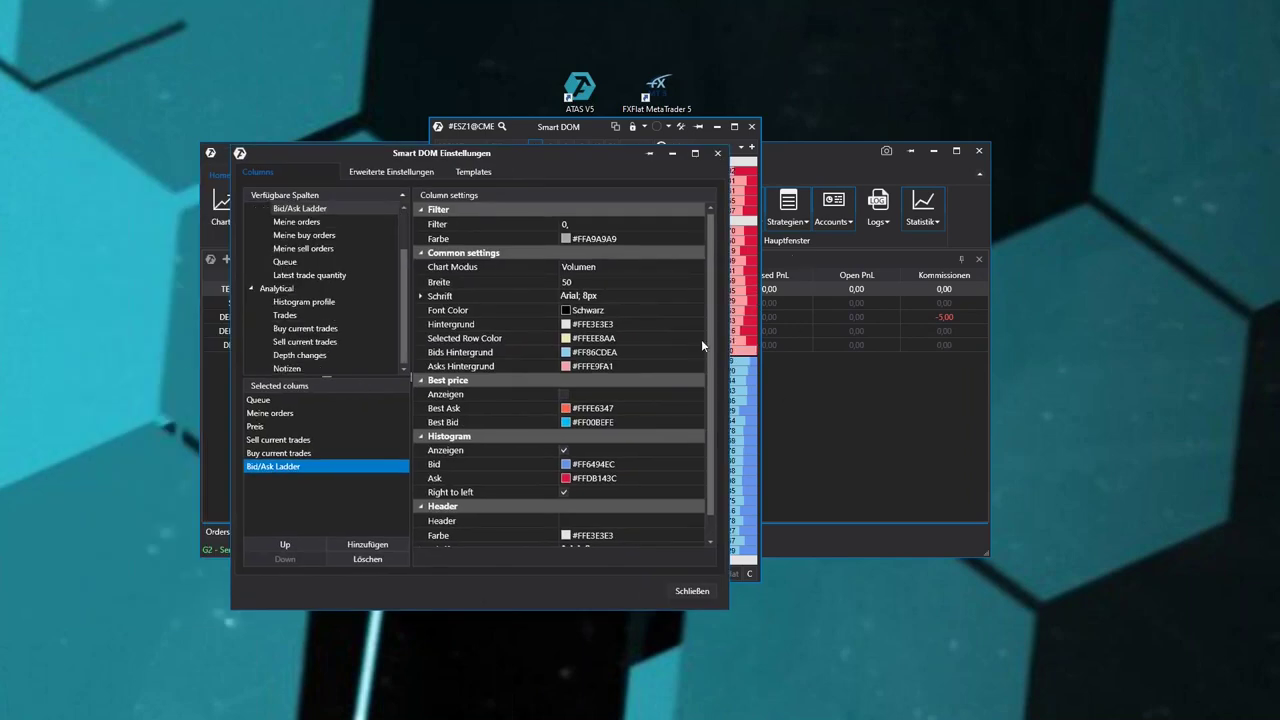
pyautogui.doubleClick(296, 358)
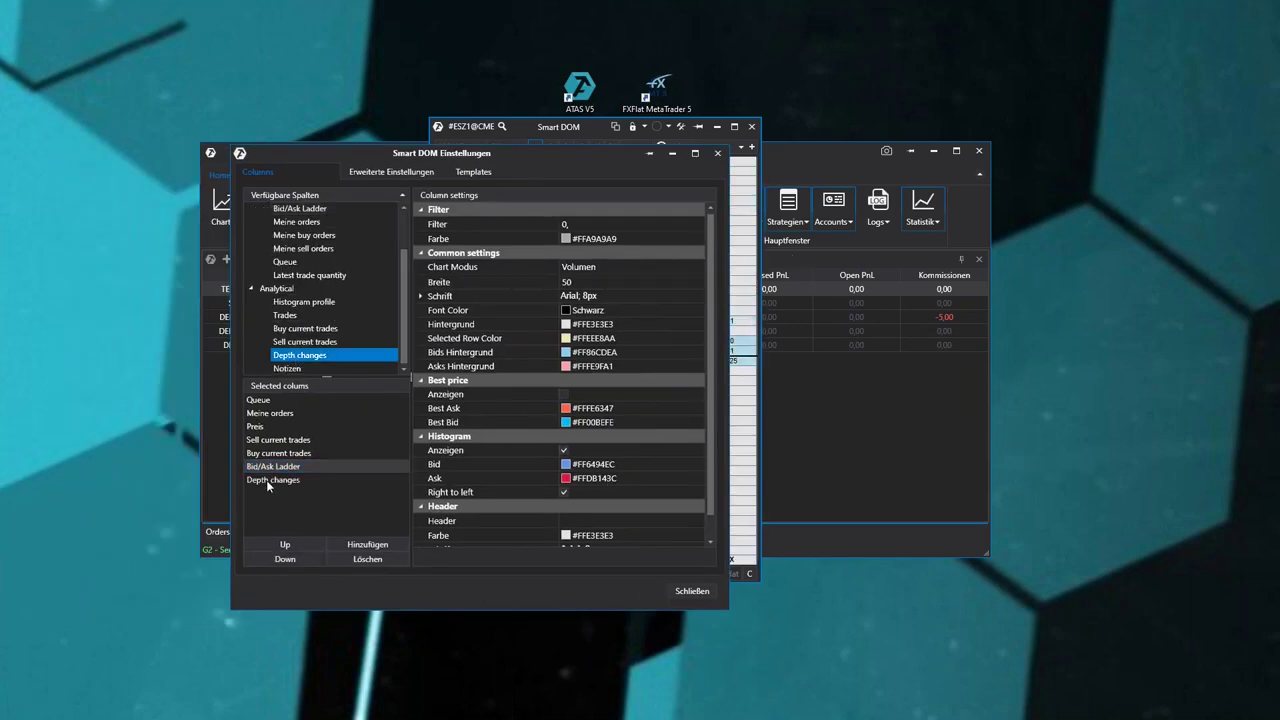
pyautogui.click(266, 480)
pyautogui.moveTo(510, 158); pyautogui.dragTo(219, 164)
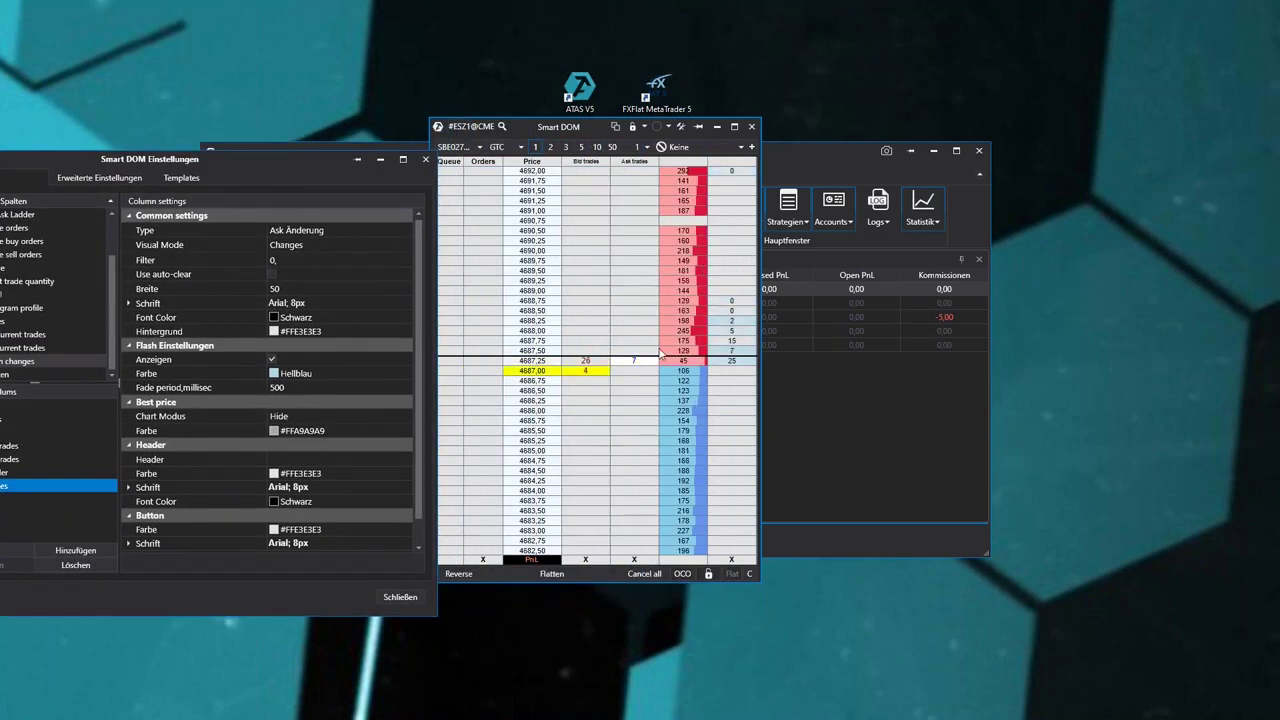
# Set the Depth changes column's type to Both, enable Use auto-clear and close the settings.
pyautogui.click(300, 230)
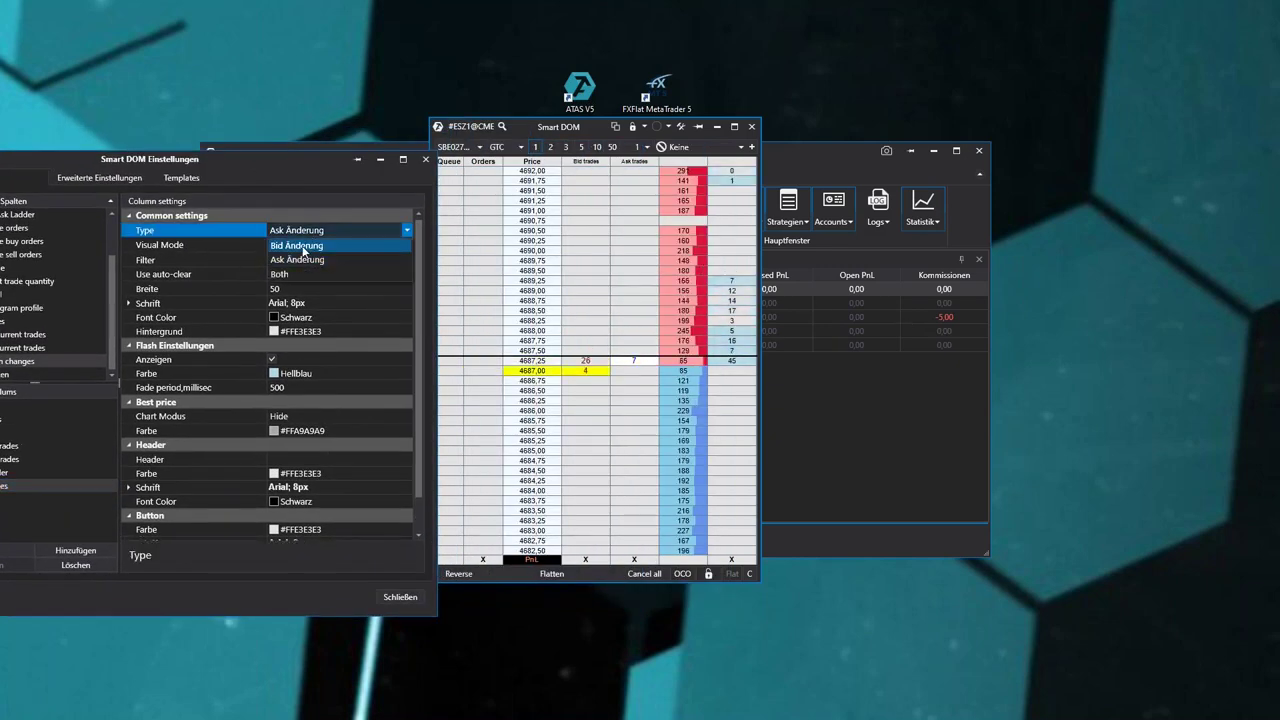
pyautogui.click(296, 274)
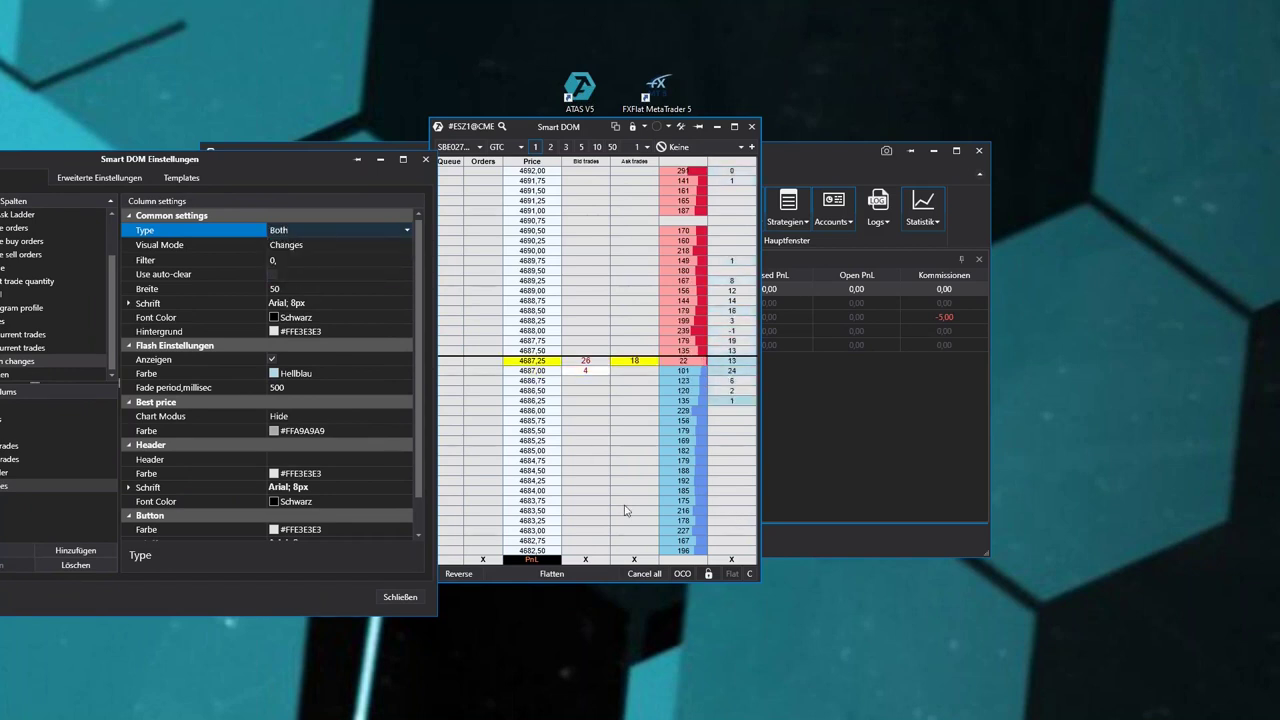
pyautogui.click(272, 274)
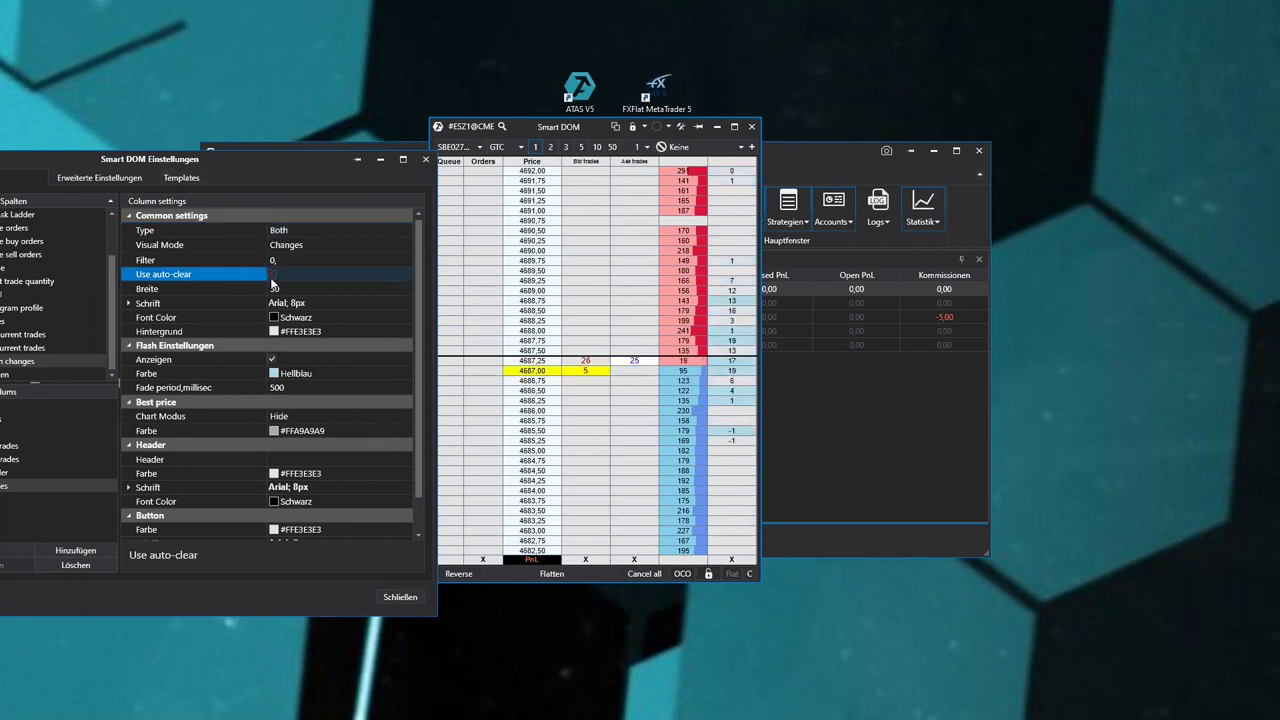
pyautogui.click(410, 600)
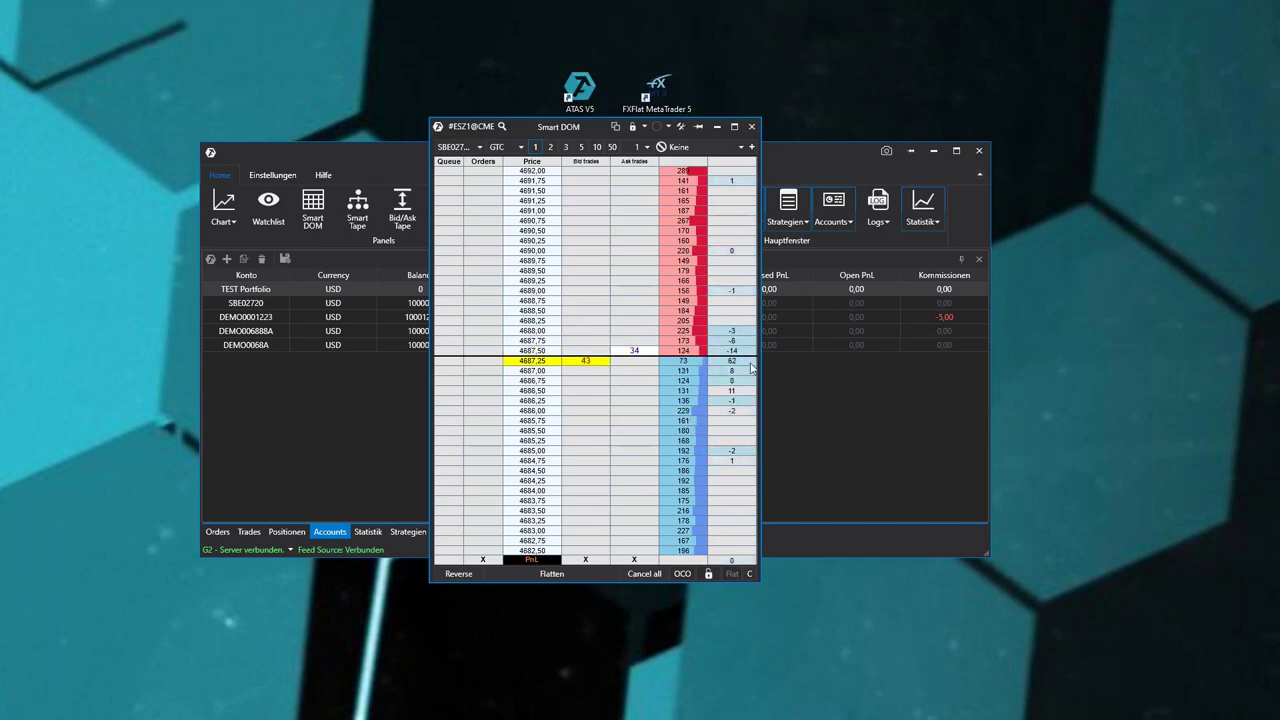
# Reopen the Smart DOM settings, examine the Depth changes options alongside the live column, and close the settings.
pyautogui.rightClick(586, 298)
pyautogui.click(612, 337)
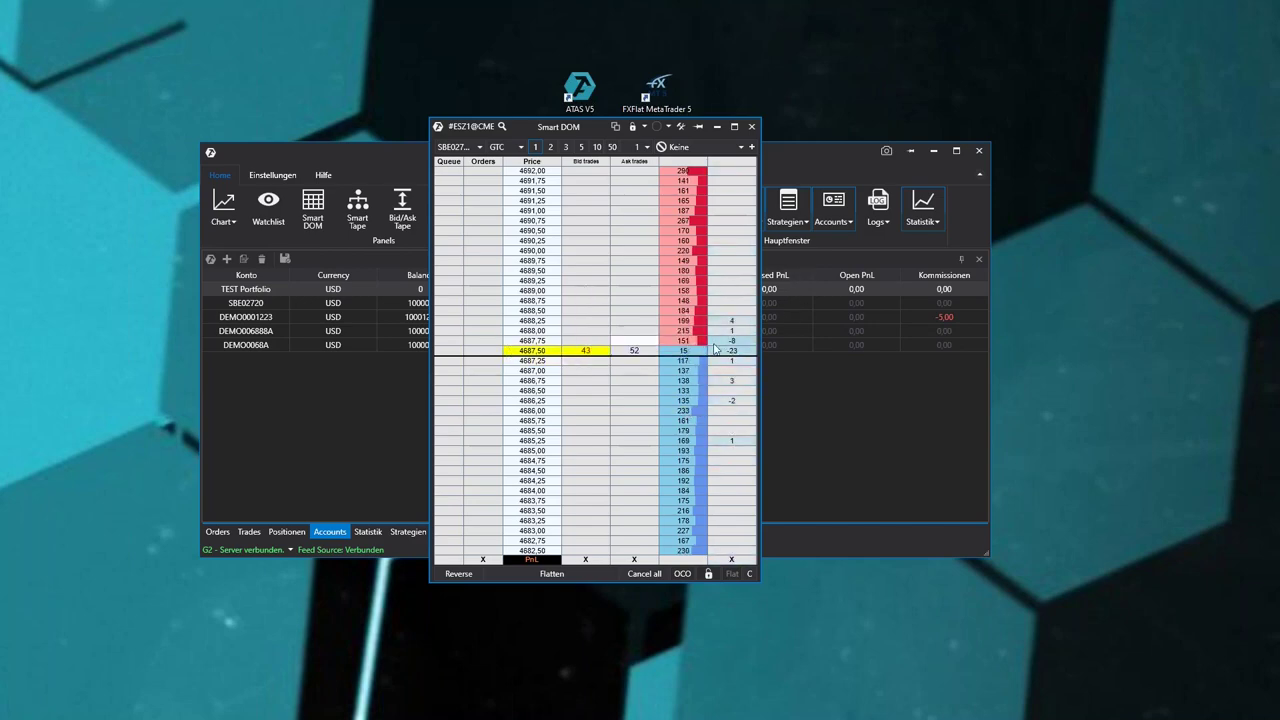
pyautogui.moveTo(686, 129); pyautogui.dragTo(253, 143)
pyautogui.click(725, 381)
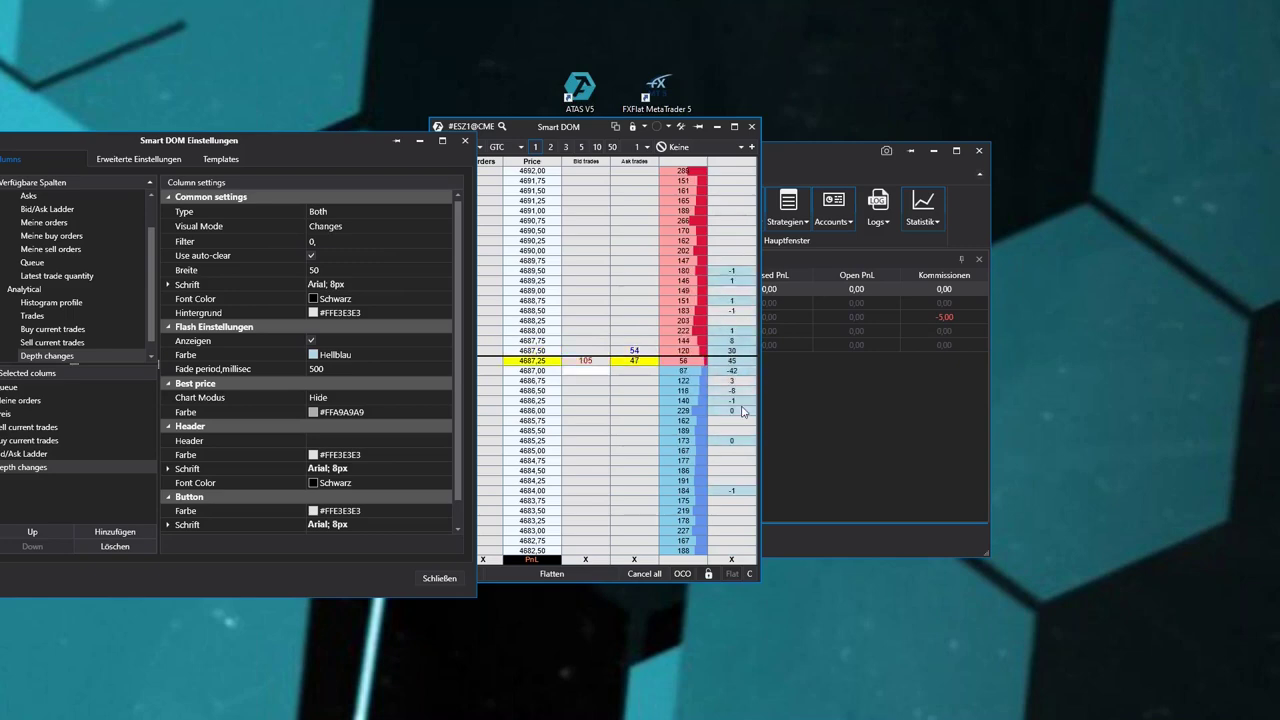
pyautogui.moveTo(235, 141); pyautogui.dragTo(1005, 146)
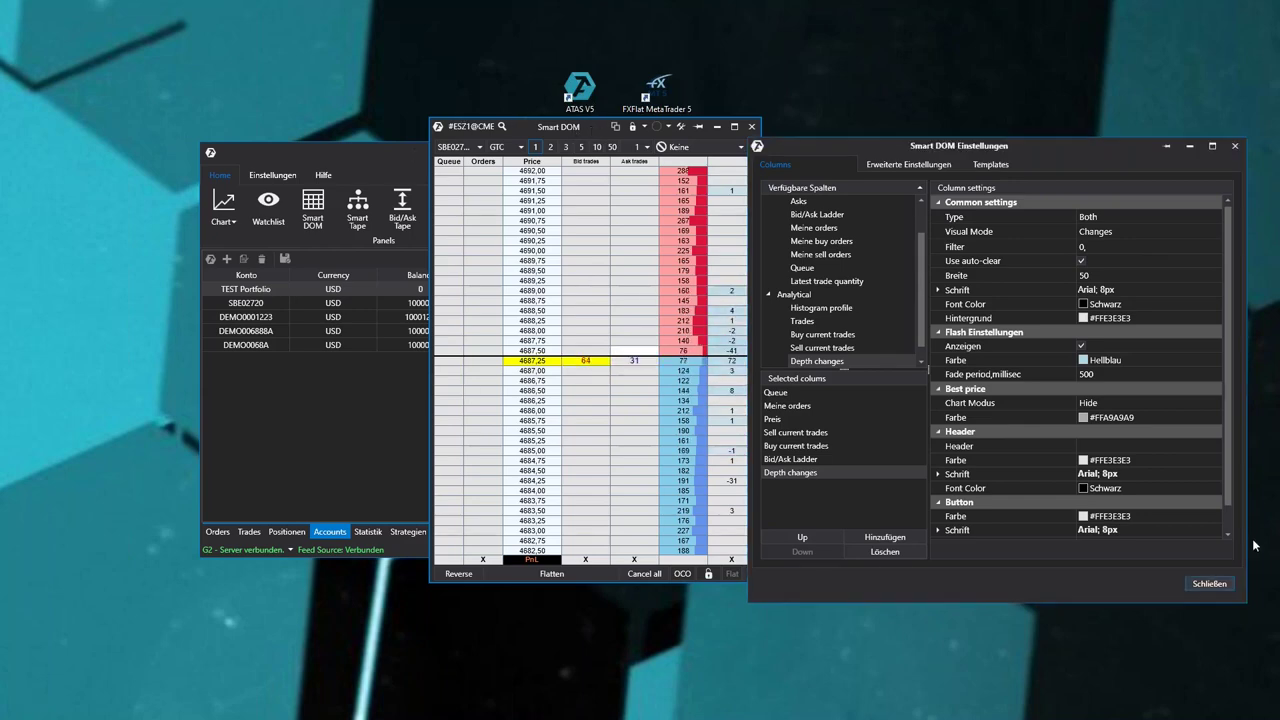
pyautogui.click(1206, 584)
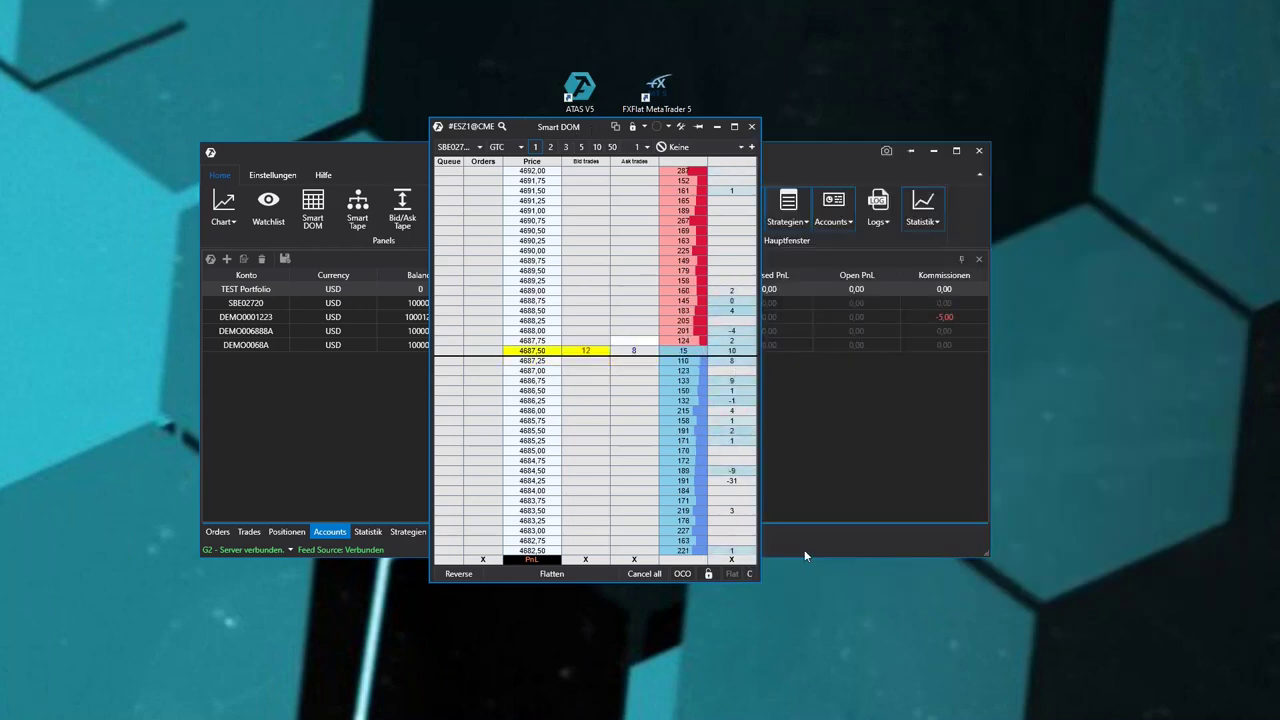
# Reposition the Smart DOM window to view its live depth changes, and close it.
pyautogui.moveTo(581, 128); pyautogui.dragTo(602, 172)
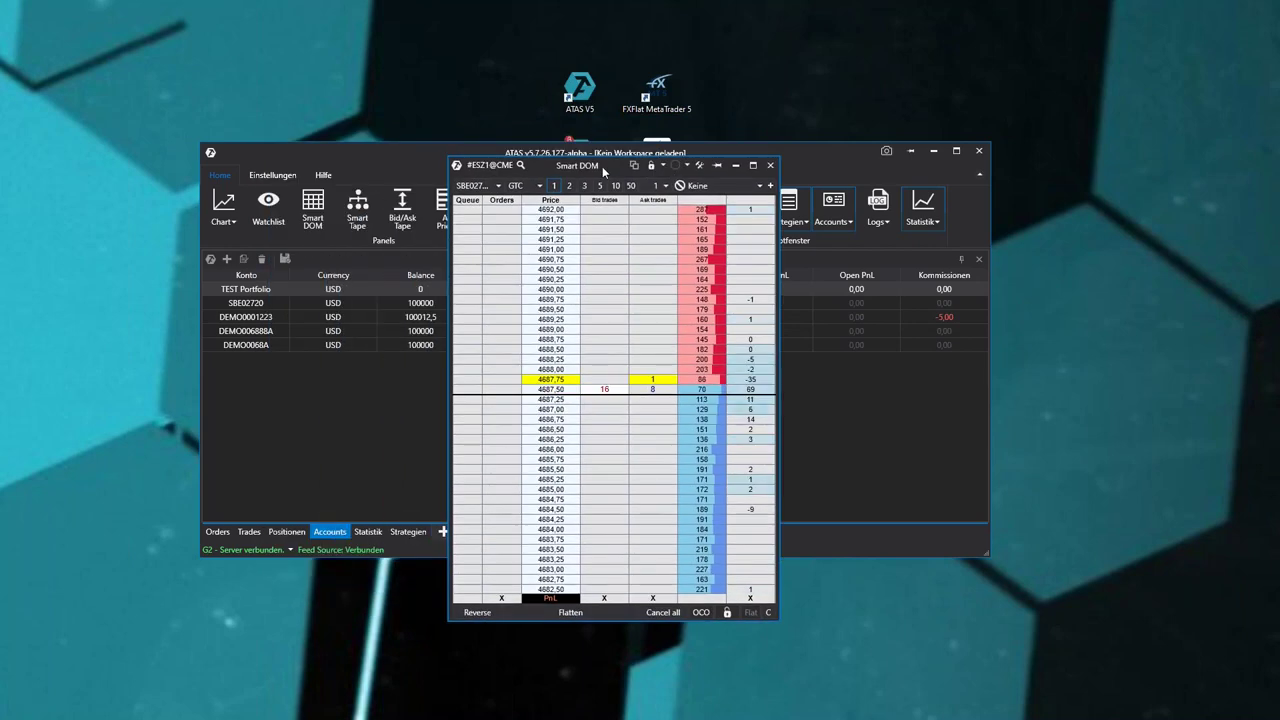
pyautogui.moveTo(570, 171)
pyautogui.mouseDown()
pyautogui.moveTo(508, 137)
pyautogui.moveTo(588, 137)
pyautogui.moveTo(563, 160)
pyautogui.mouseUp()
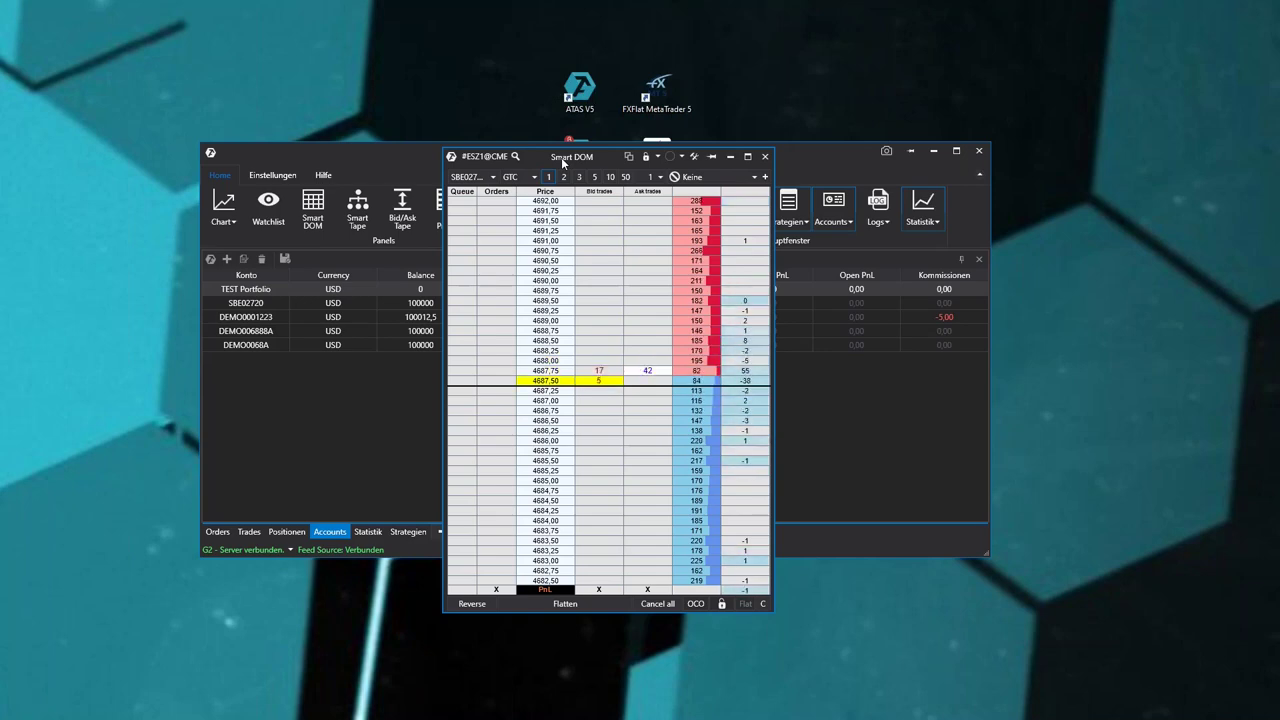
pyautogui.click(765, 156)
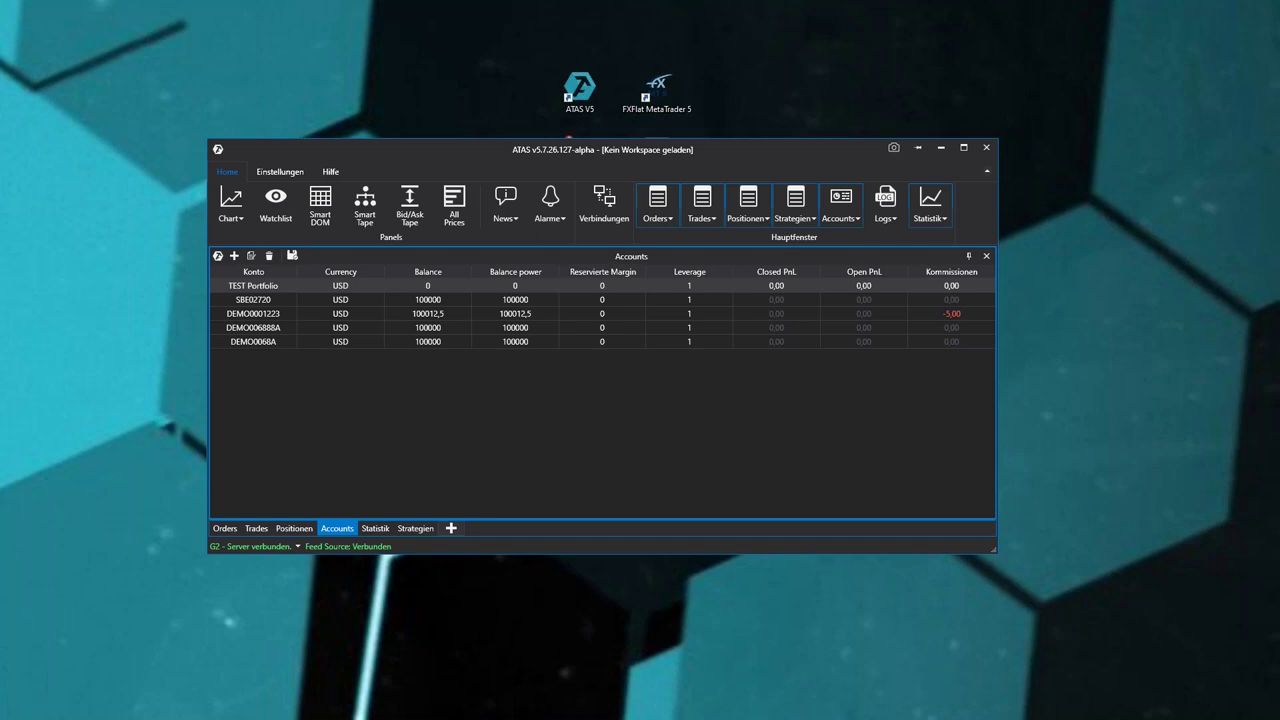
# Open a new ES chart and draw a horizontal line across it at about 4687.
pyautogui.click(231, 203)
pyautogui.doubleClick(485, 211)
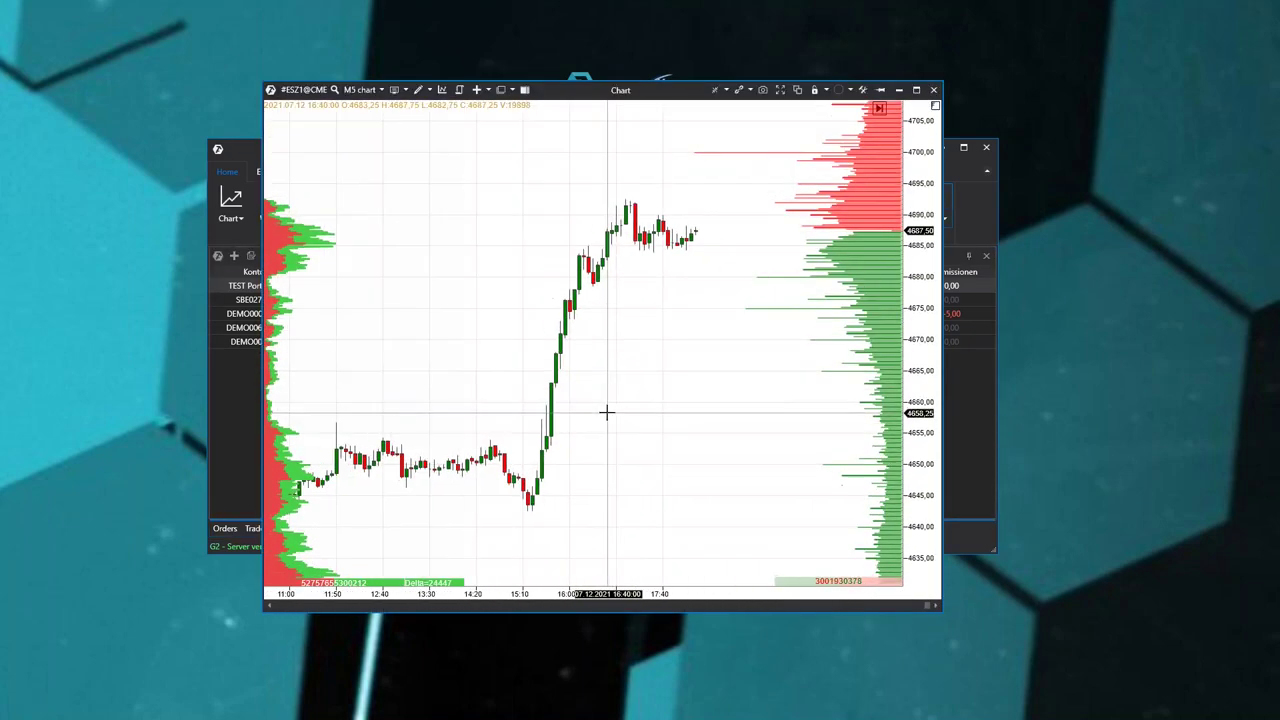
pyautogui.click(419, 89)
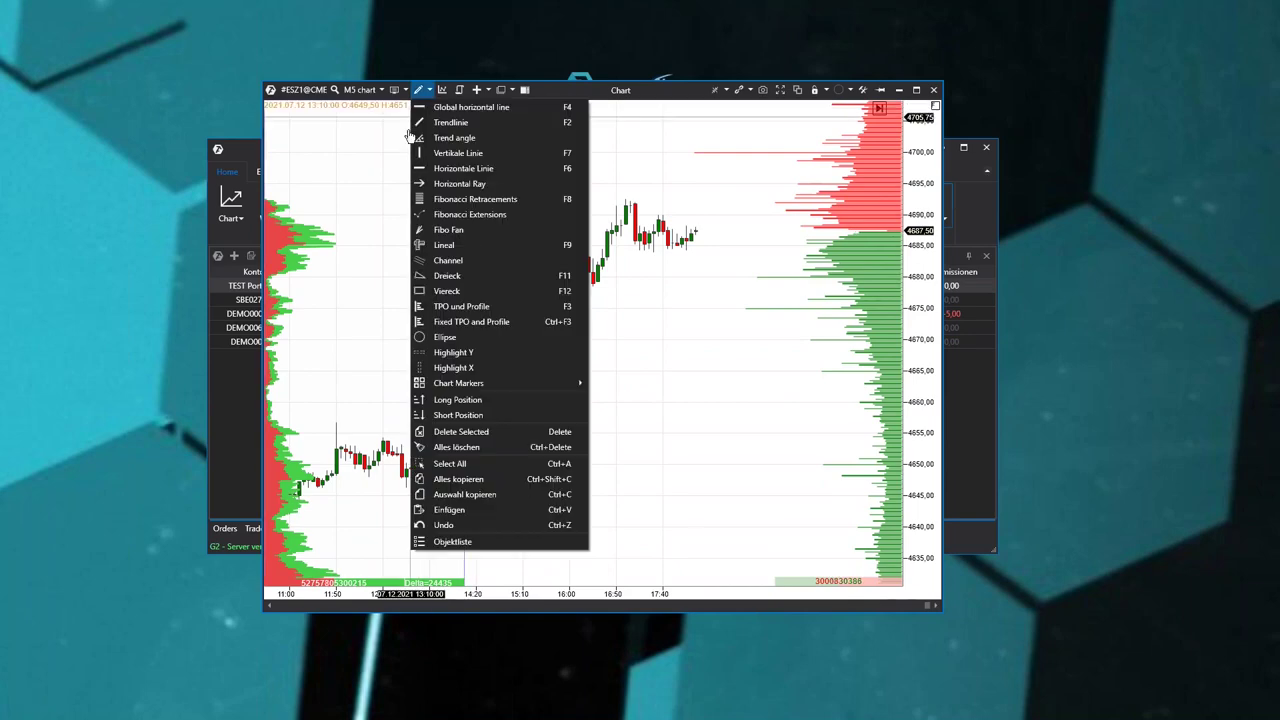
pyautogui.click(458, 170)
pyautogui.click(486, 236)
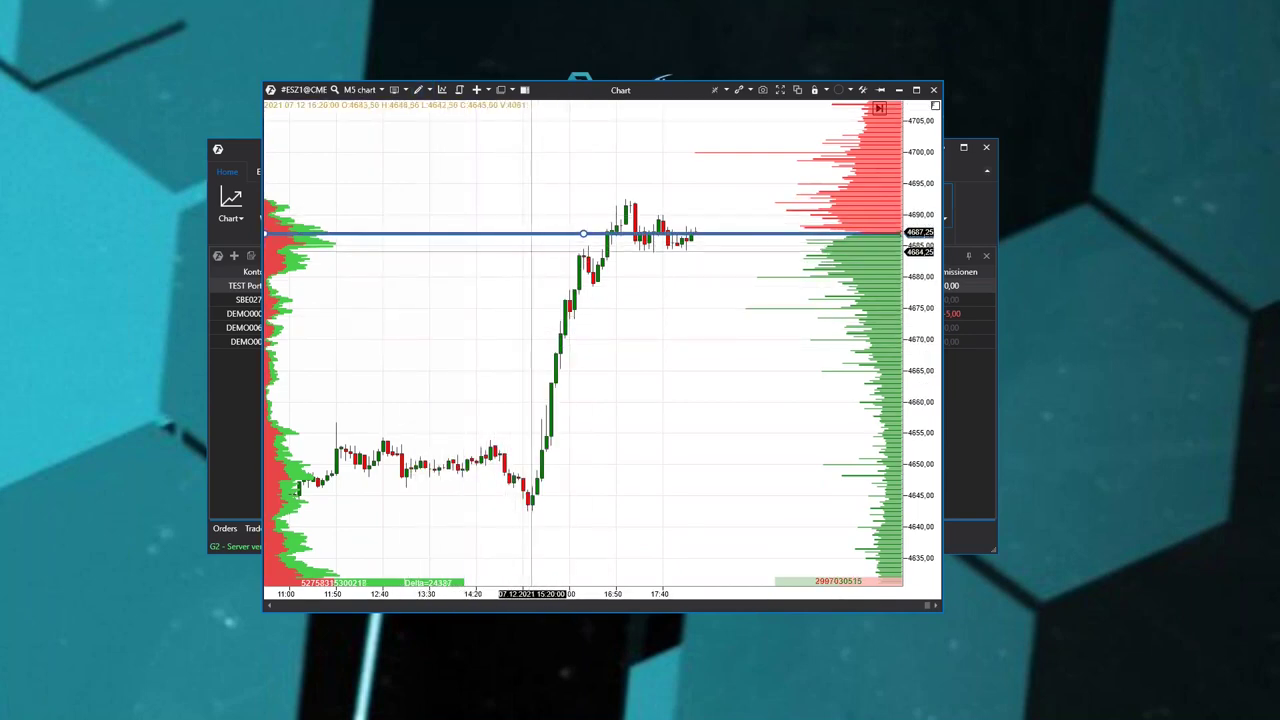
# Open the chart's drawing object list and move it below the horizontal line to examine its entries and selection commands.
pyautogui.click(408, 90)
pyautogui.click(419, 90)
pyautogui.click(419, 90)
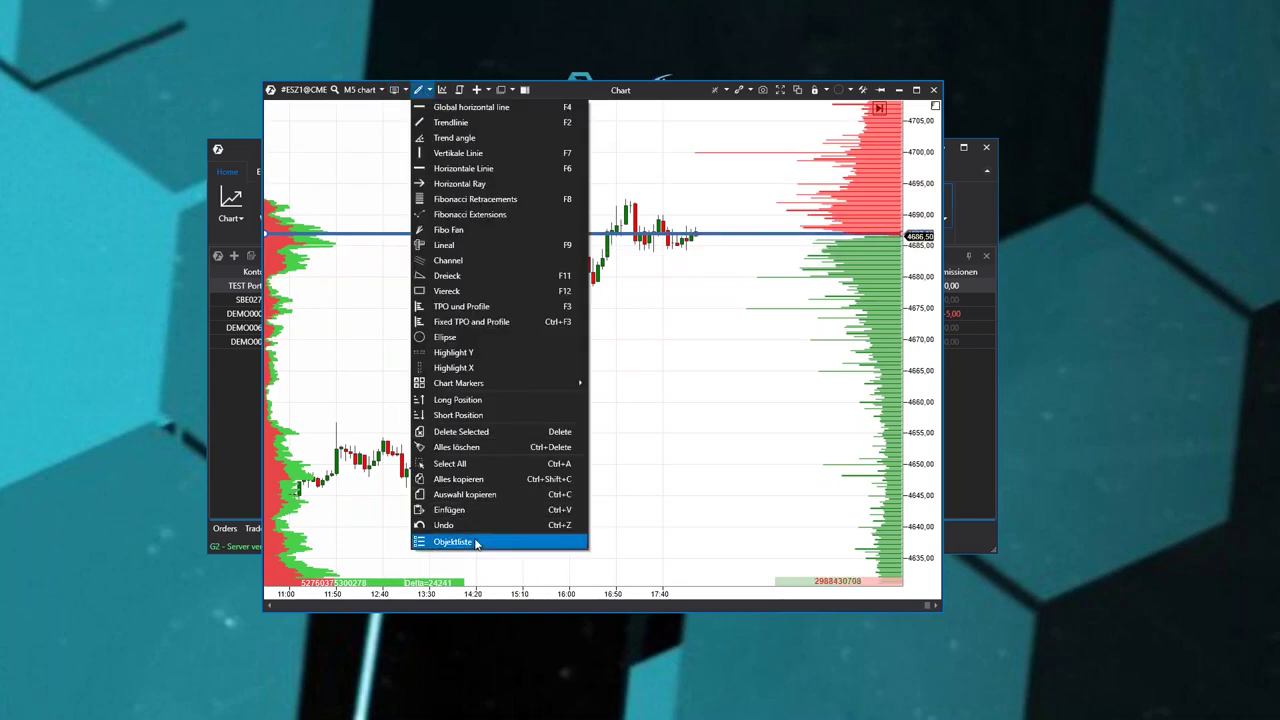
pyautogui.click(476, 542)
pyautogui.moveTo(583, 231)
pyautogui.mouseDown()
pyautogui.moveTo(427, 266)
pyautogui.moveTo(423, 296)
pyautogui.mouseUp()
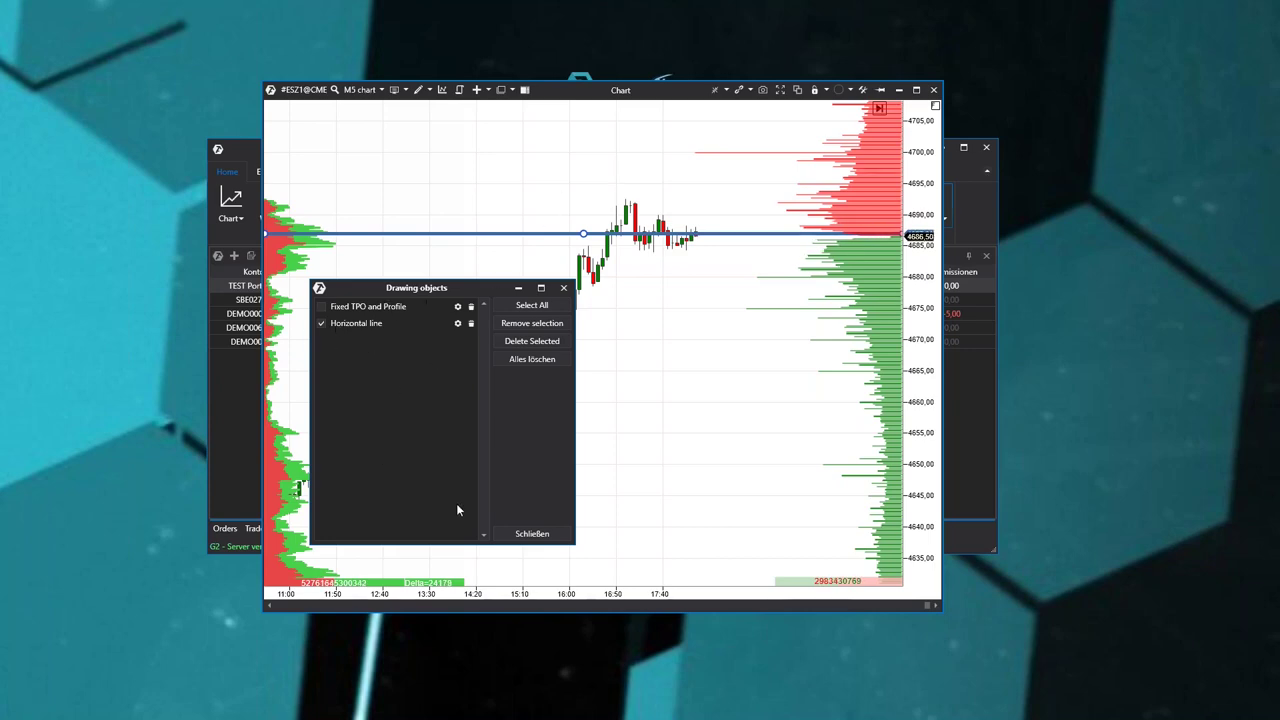
# Close the drawing object list and delete the horizontal line directly on the chart.
pyautogui.click(532, 534)
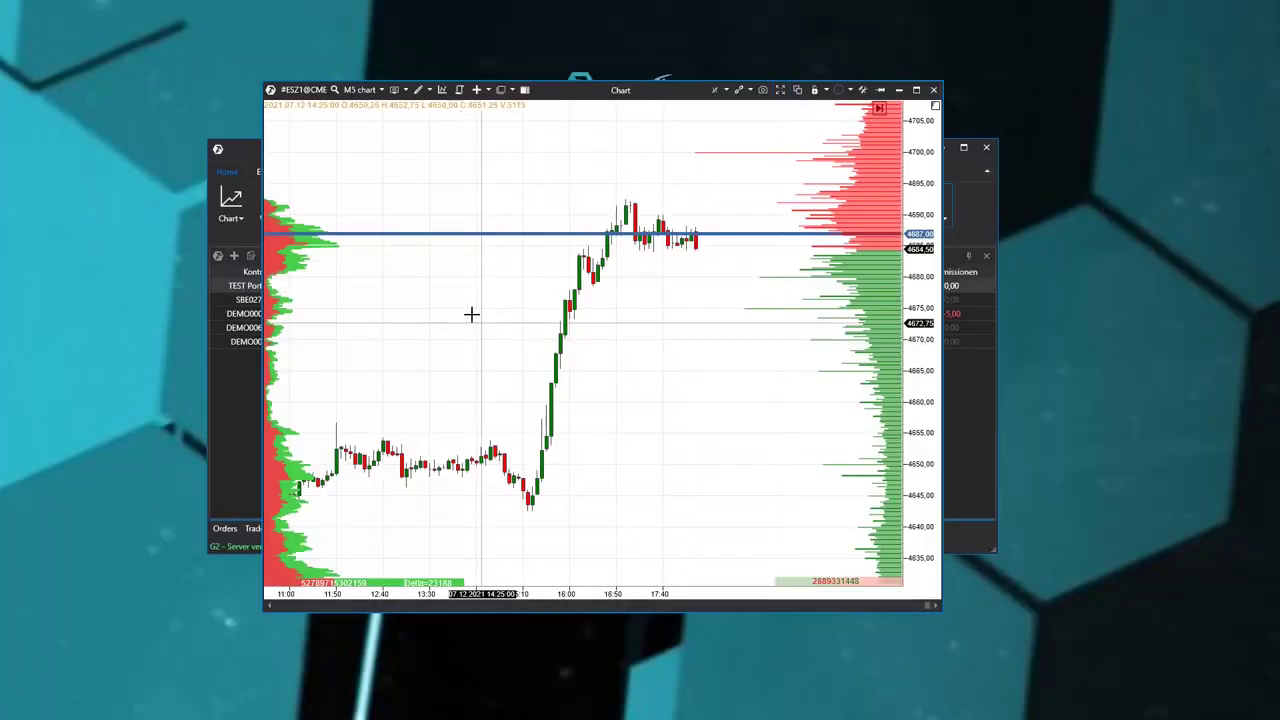
pyautogui.click(466, 233)
pyautogui.press('Delete')
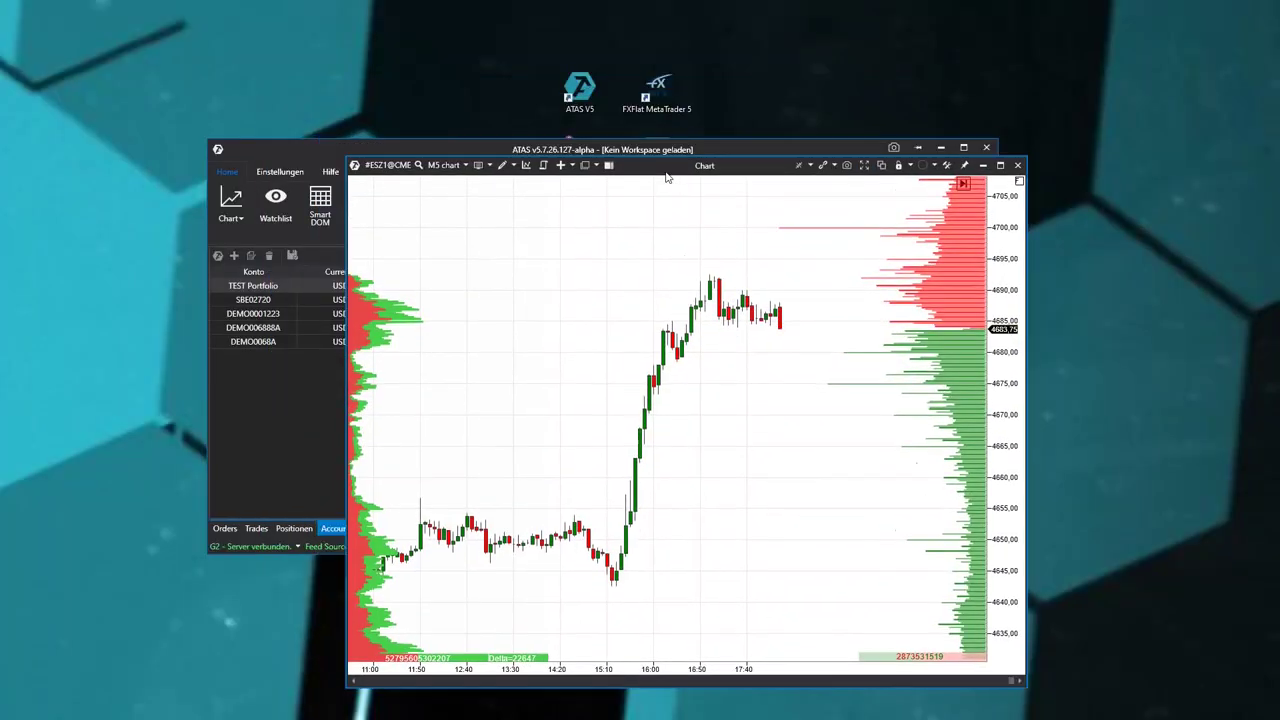
# Open a Smart Tape for ES, move it clear of the main window to view its live trades, and close it.
pyautogui.click(290, 149)
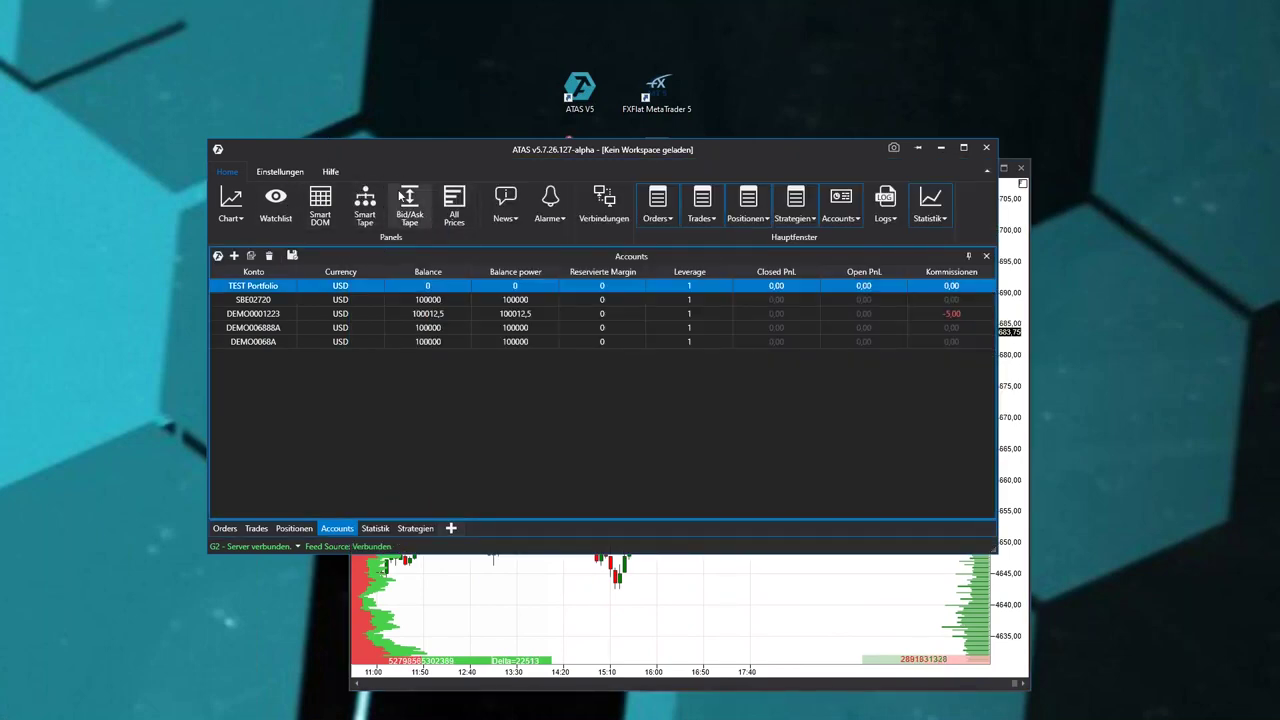
pyautogui.click(366, 203)
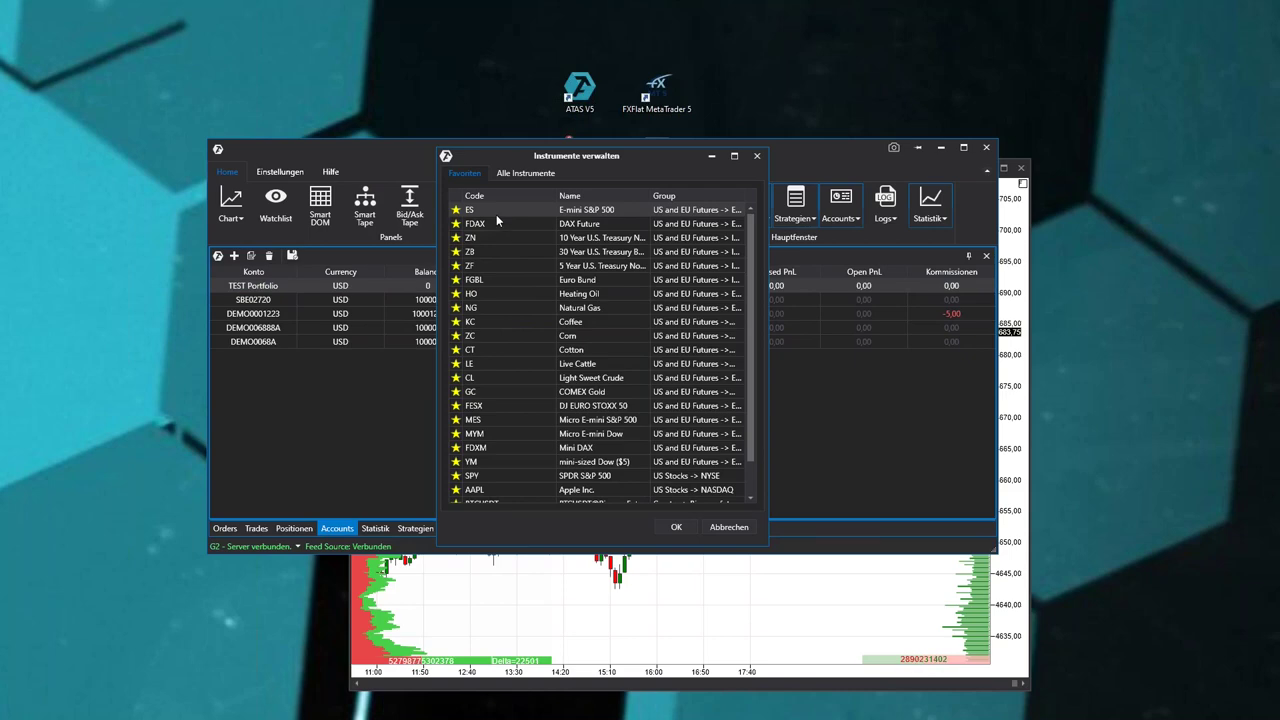
pyautogui.doubleClick(496, 214)
pyautogui.moveTo(530, 140); pyautogui.dragTo(236, 115)
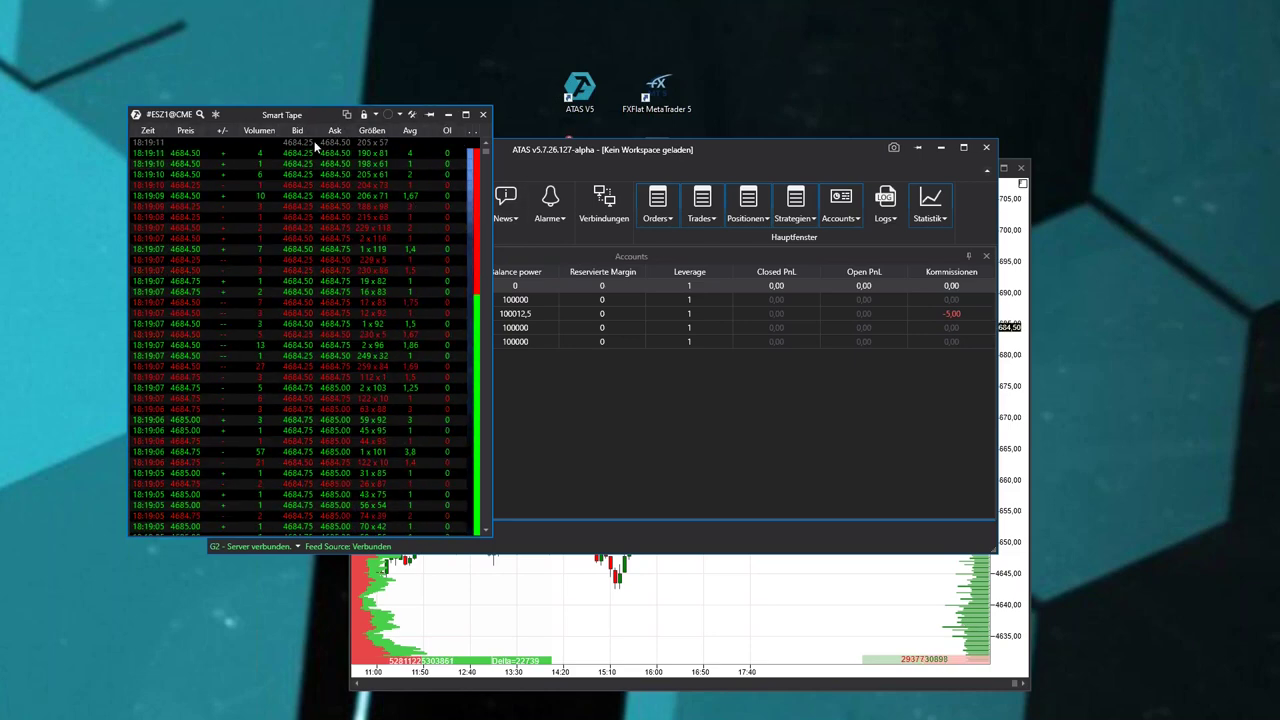
pyautogui.click(483, 115)
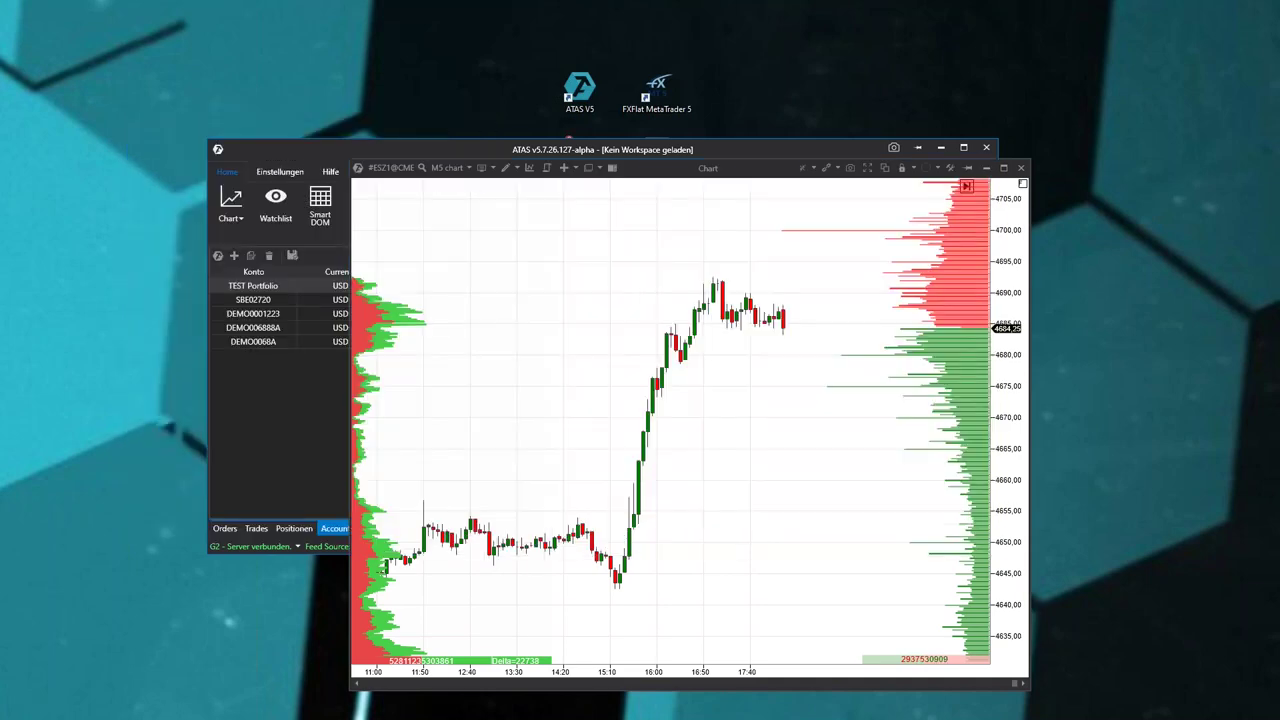
# Delete the Fixed TPO and Profile object from the ES chart after closing its settings.
pyautogui.doubleClick(457, 331)
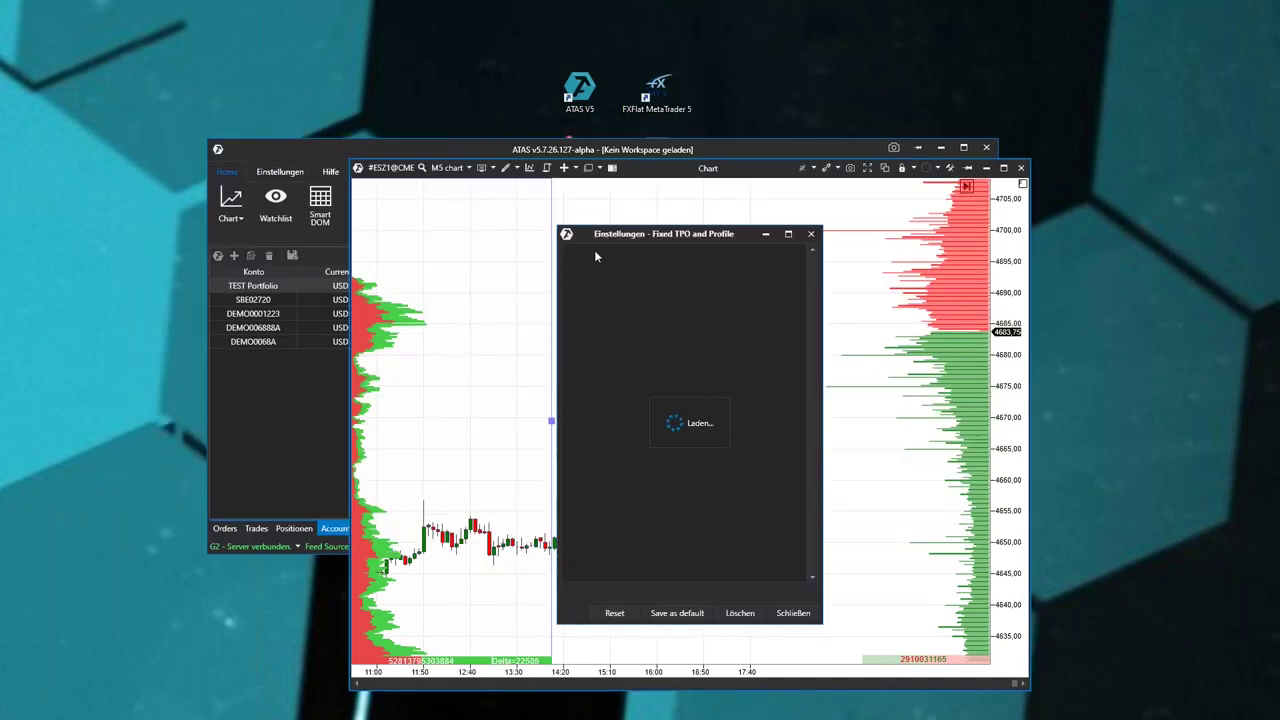
pyautogui.click(812, 236)
pyautogui.press('Delete')
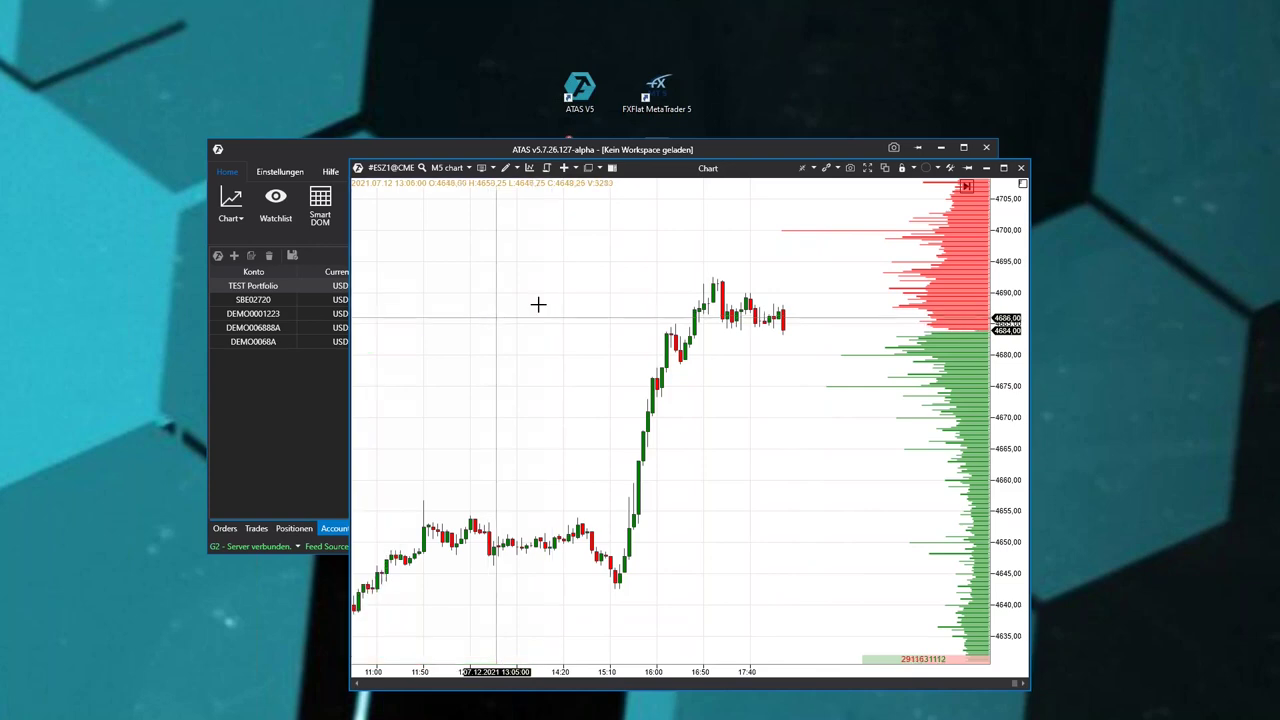
# Add the Open Interest indicator to the ES chart in its own panel and examine it below the candles.
pyautogui.rightClick(517, 268)
pyautogui.click(540, 309)
pyautogui.click(541, 268)
pyautogui.write('open')
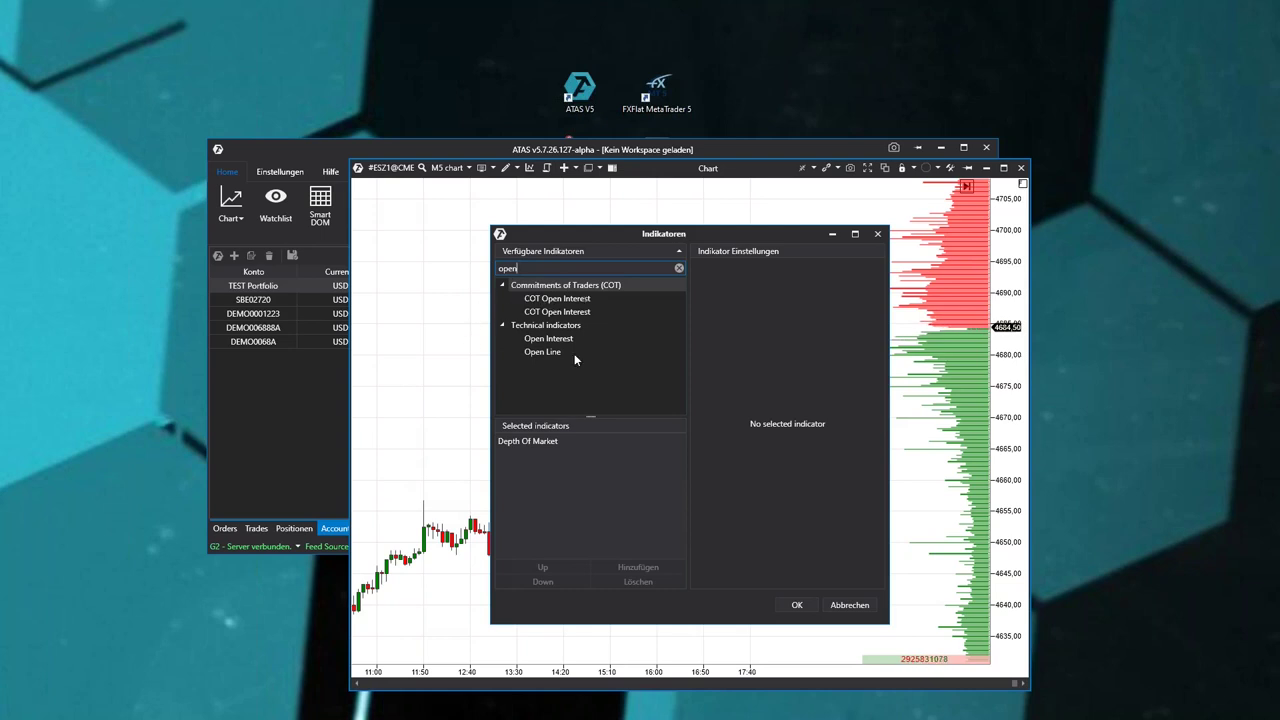
pyautogui.doubleClick(545, 339)
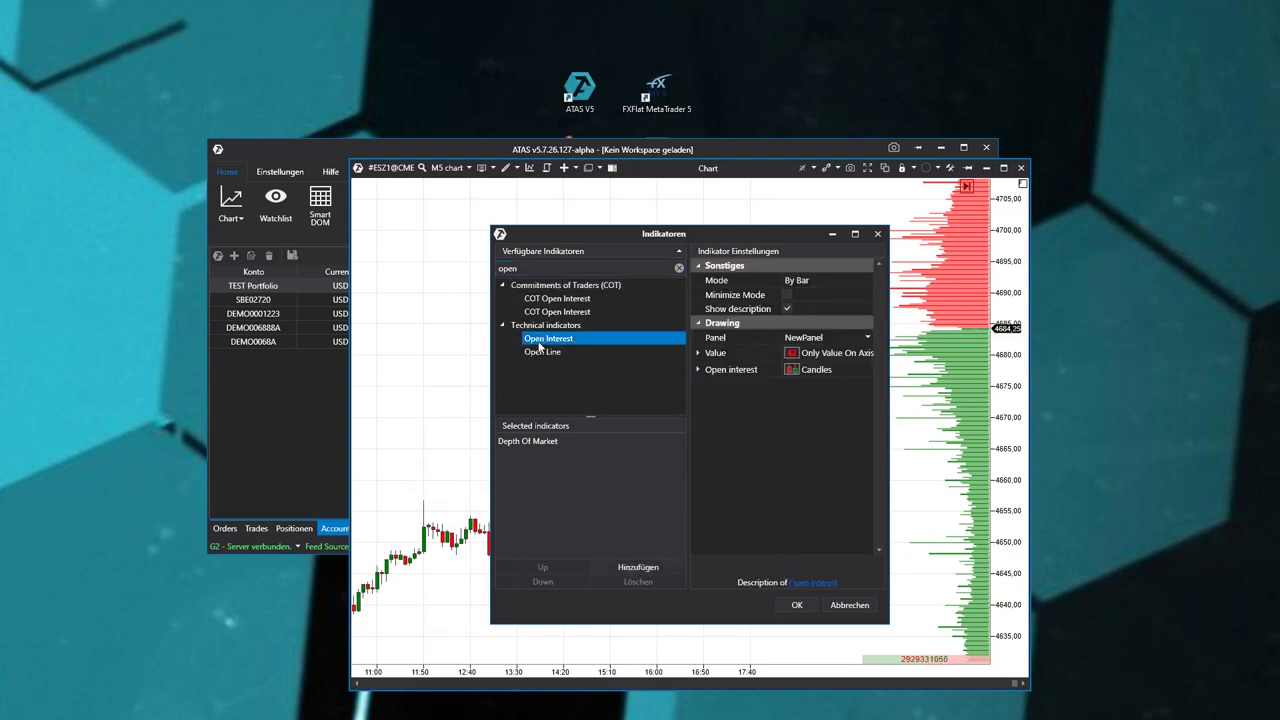
pyautogui.click(797, 605)
pyautogui.moveTo(622, 614); pyautogui.dragTo(622, 570)
pyautogui.moveTo(546, 594); pyautogui.dragTo(659, 611)
pyautogui.moveTo(600, 500); pyautogui.dragTo(510, 415)
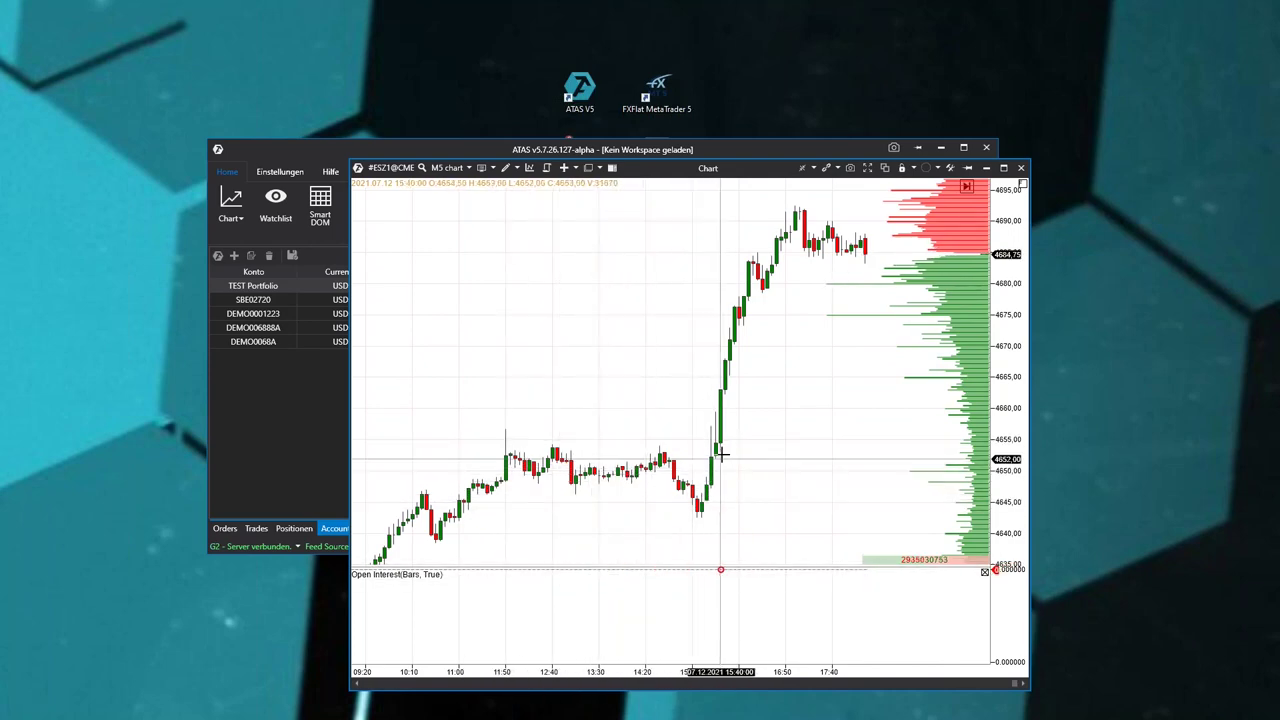
pyautogui.moveTo(714, 449); pyautogui.dragTo(680, 466)
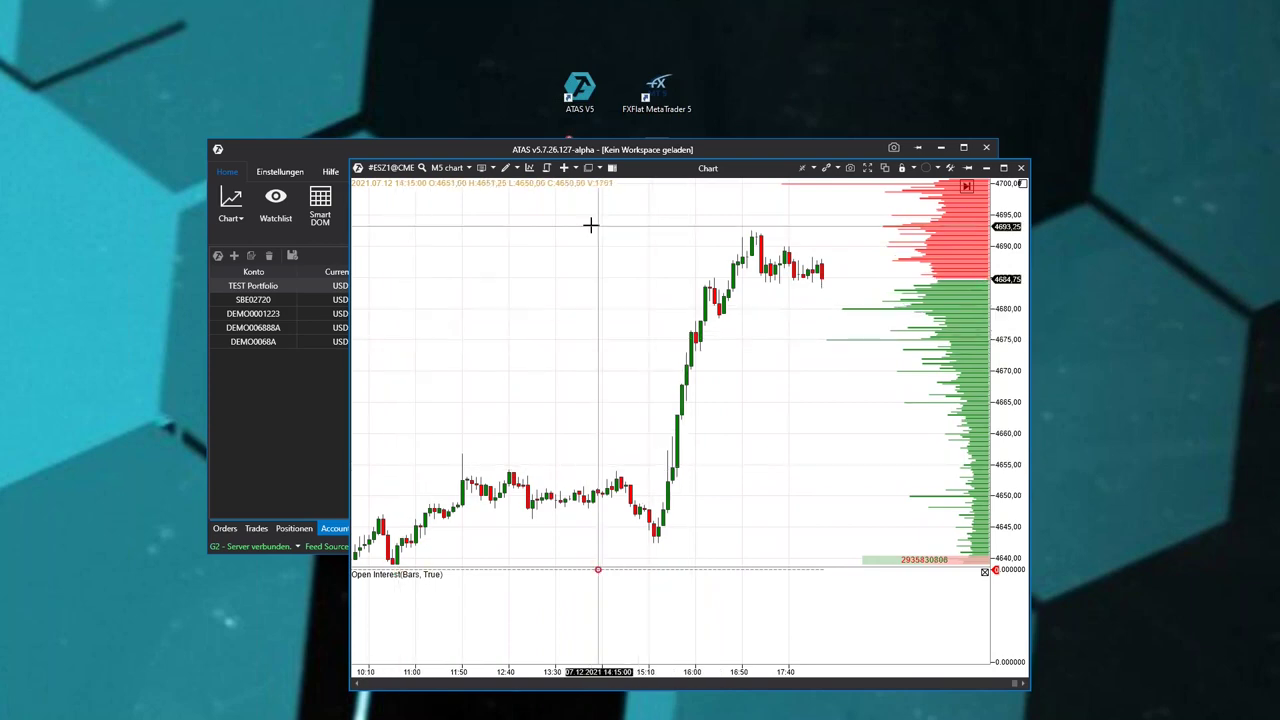
# Remove the Open Interest panel and close the ES chart, leaving the main window slightly repositioned.
pyautogui.click(985, 577)
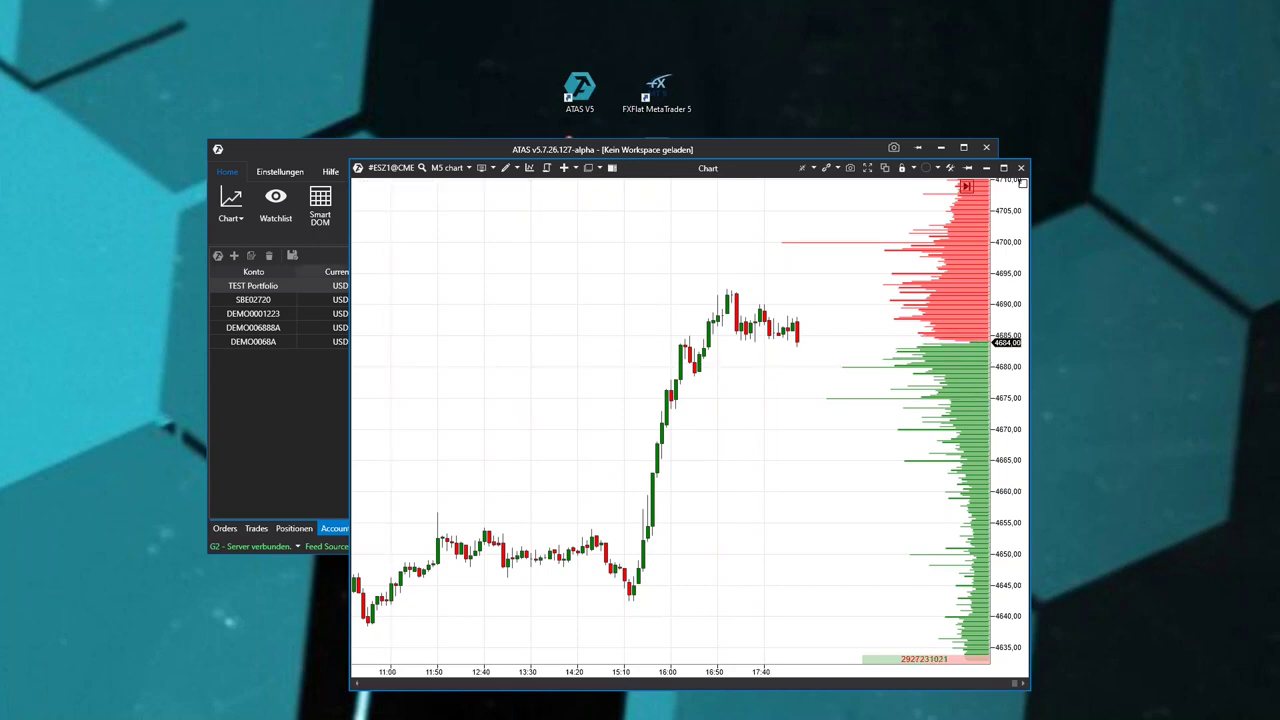
pyautogui.click(1021, 167)
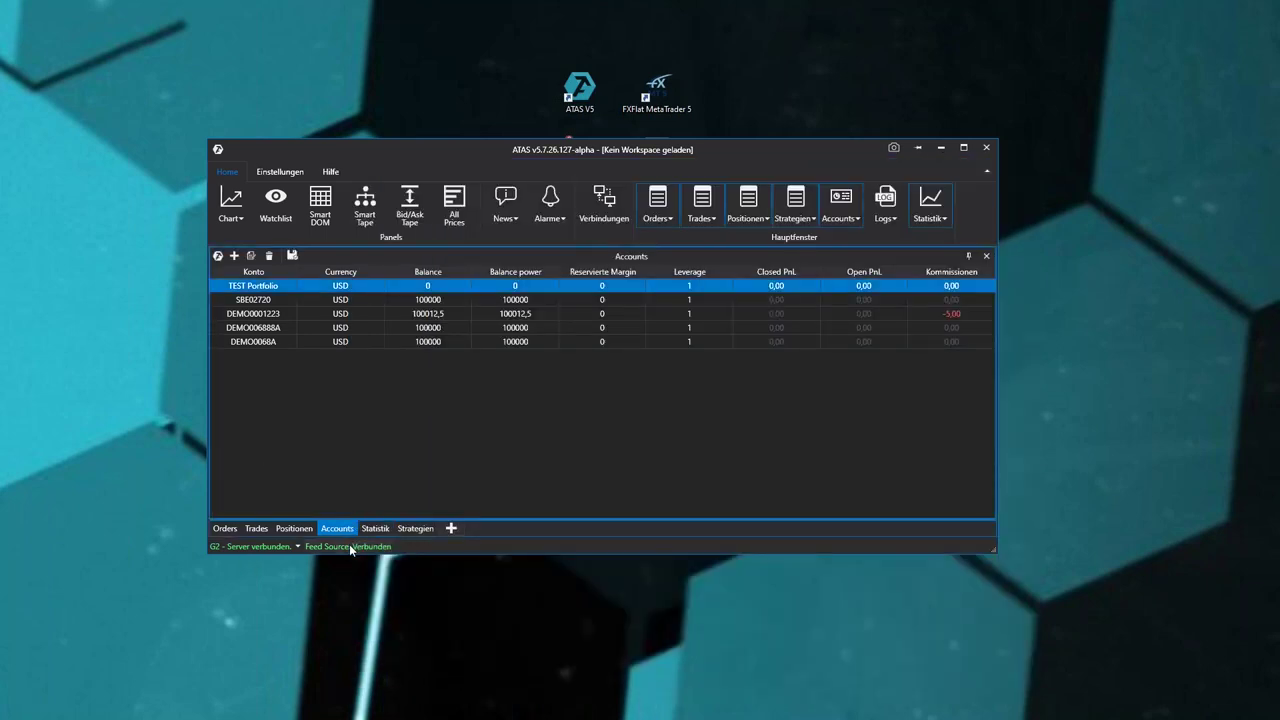
pyautogui.moveTo(385, 147)
pyautogui.mouseDown()
pyautogui.moveTo(386, 126)
pyautogui.moveTo(373, 131)
pyautogui.mouseUp()
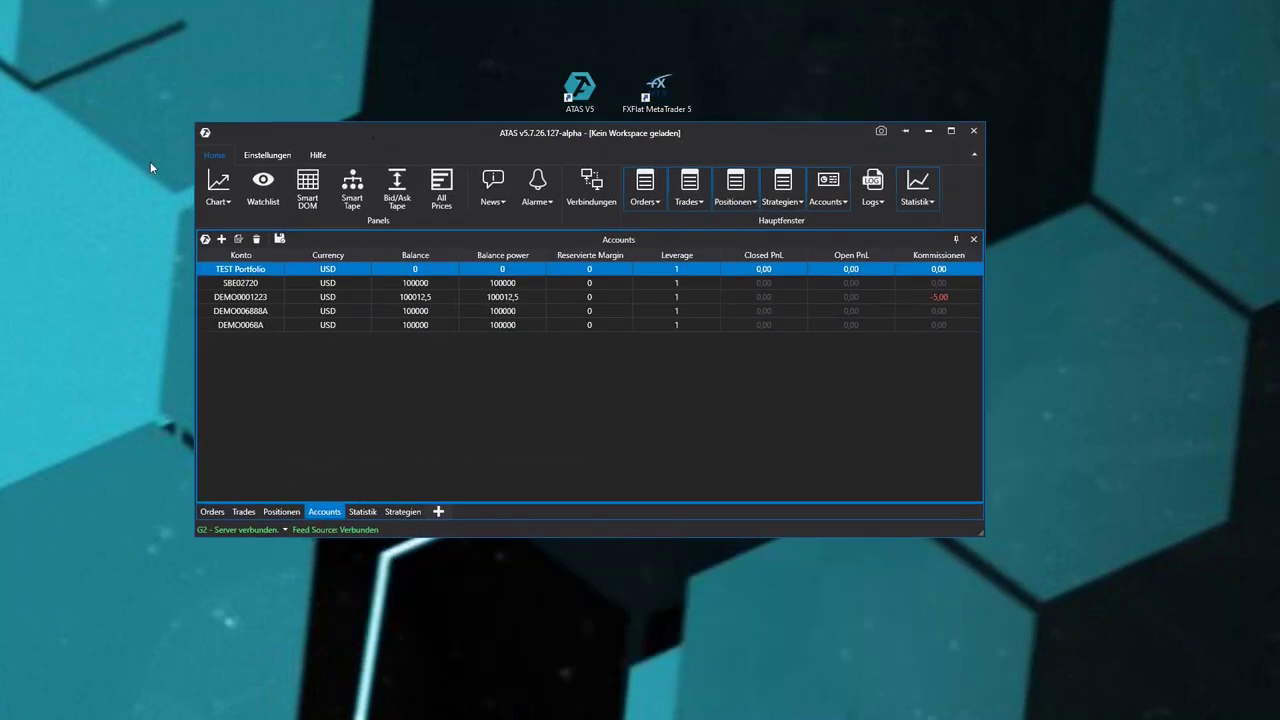
# Open the connections manager, browse the data providers available for a new connection, and close it without adding one.
pyautogui.click(255, 298)
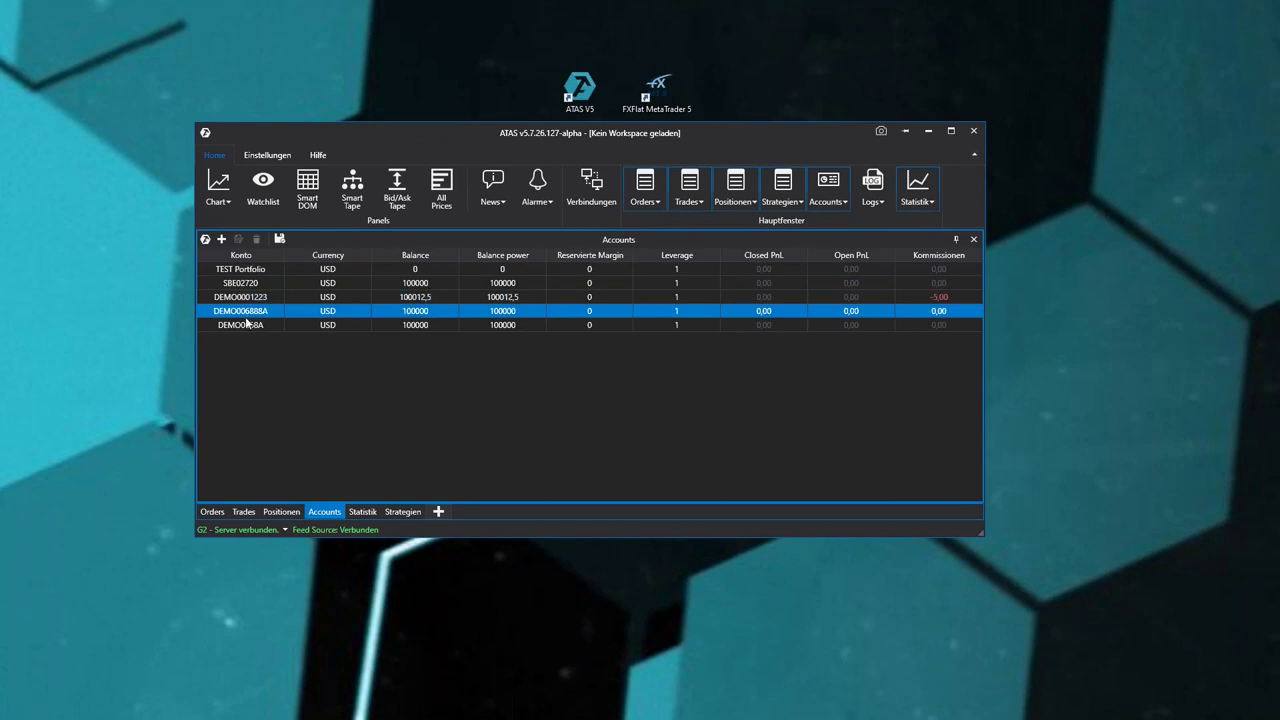
pyautogui.click(241, 284)
pyautogui.click(353, 531)
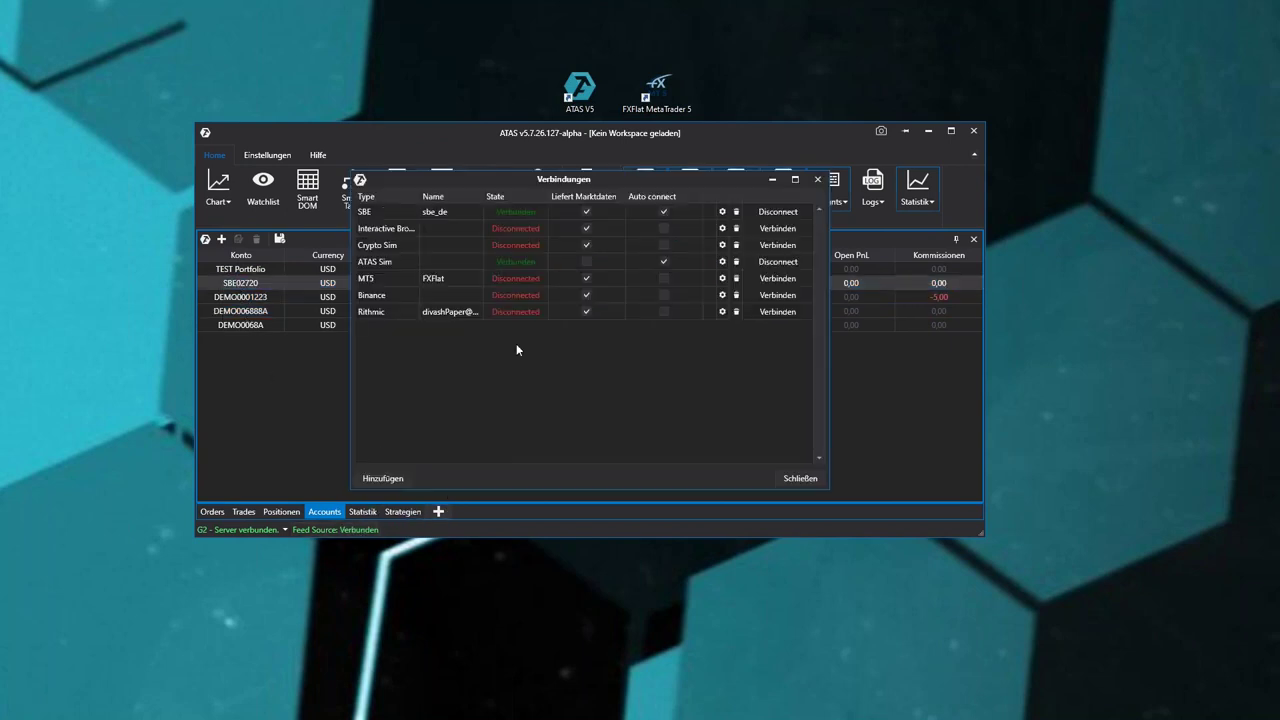
pyautogui.click(378, 478)
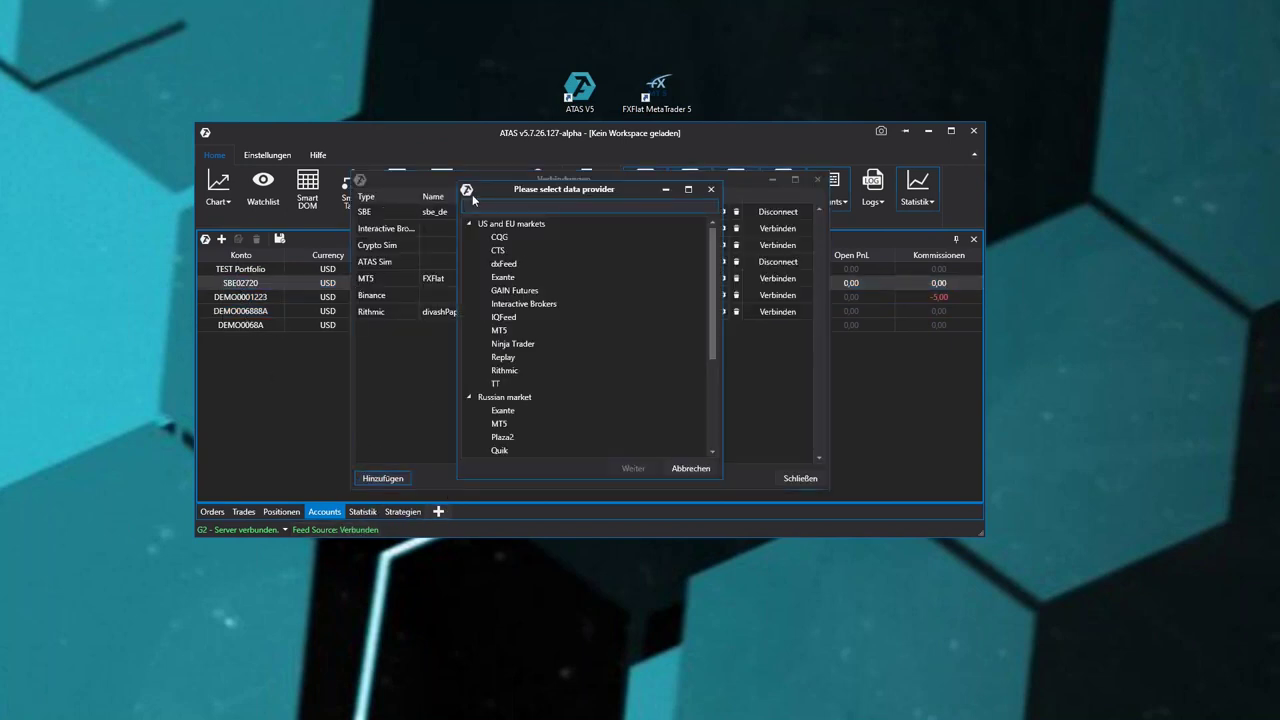
pyautogui.scroll(-2, 560, 354)
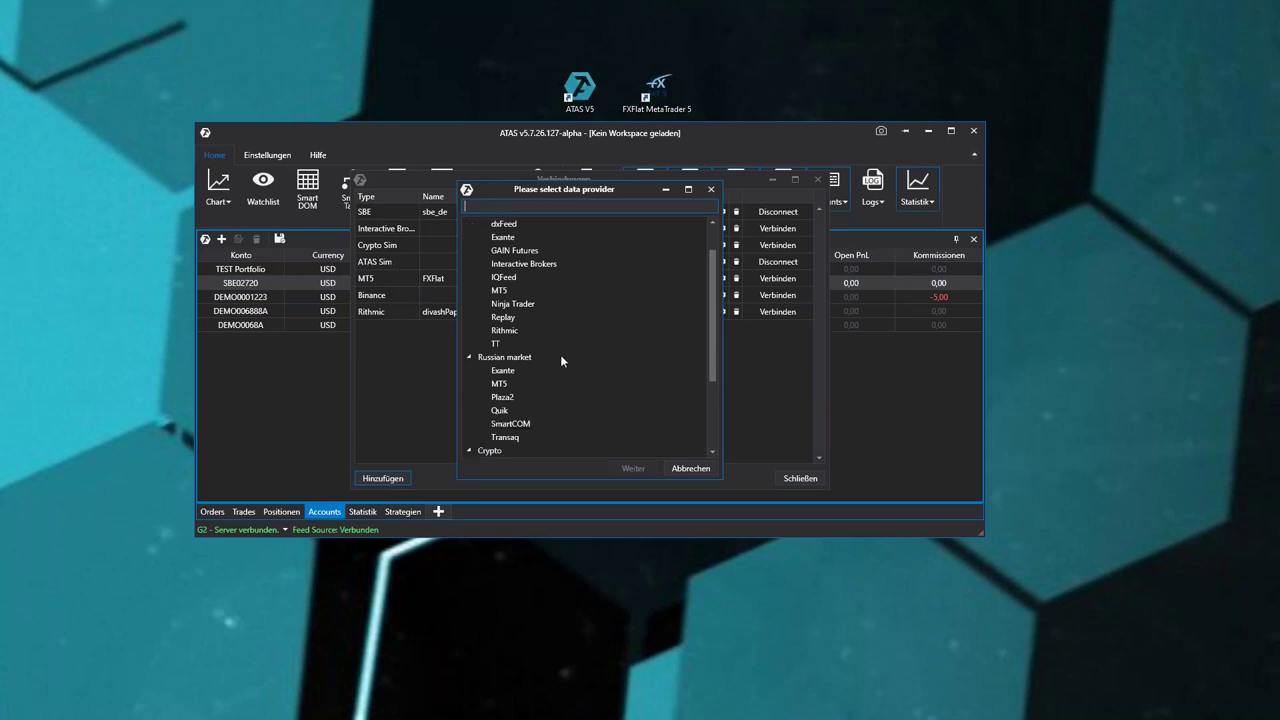
pyautogui.click(700, 467)
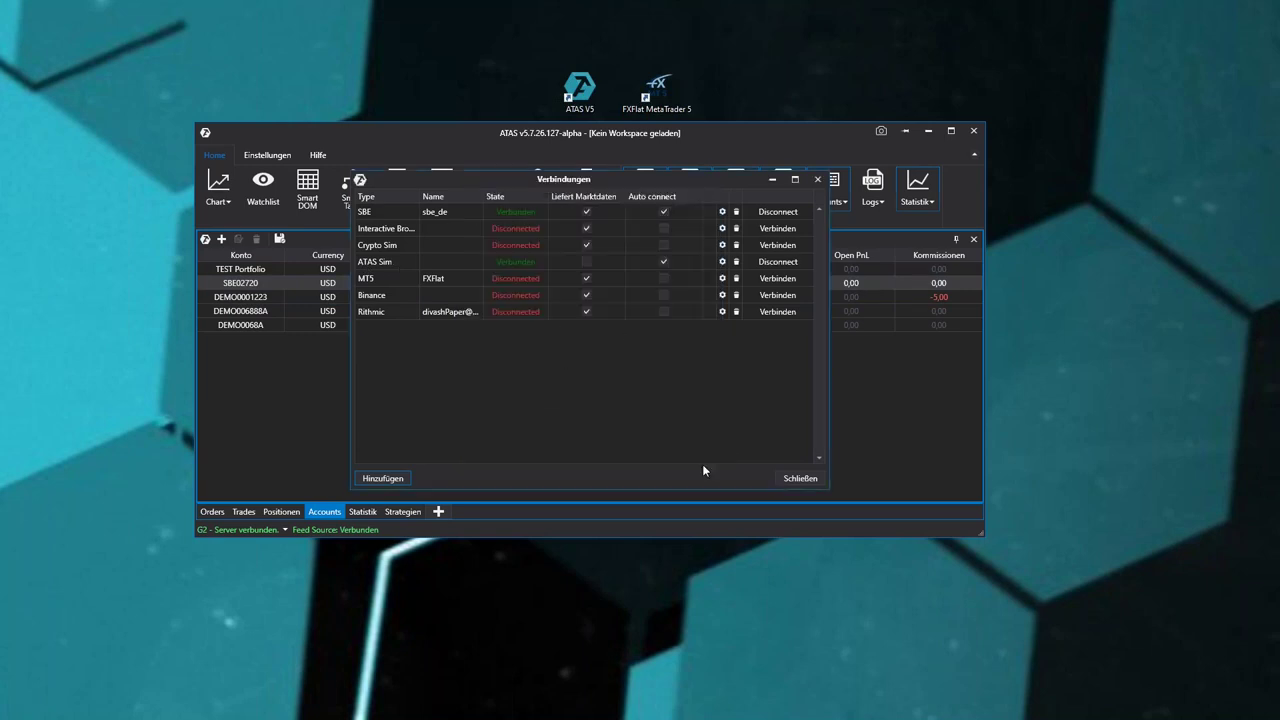
pyautogui.click(800, 478)
# Reset the third account in the Accounts list, a demo account, and confirm the reset.
pyautogui.click(241, 315)
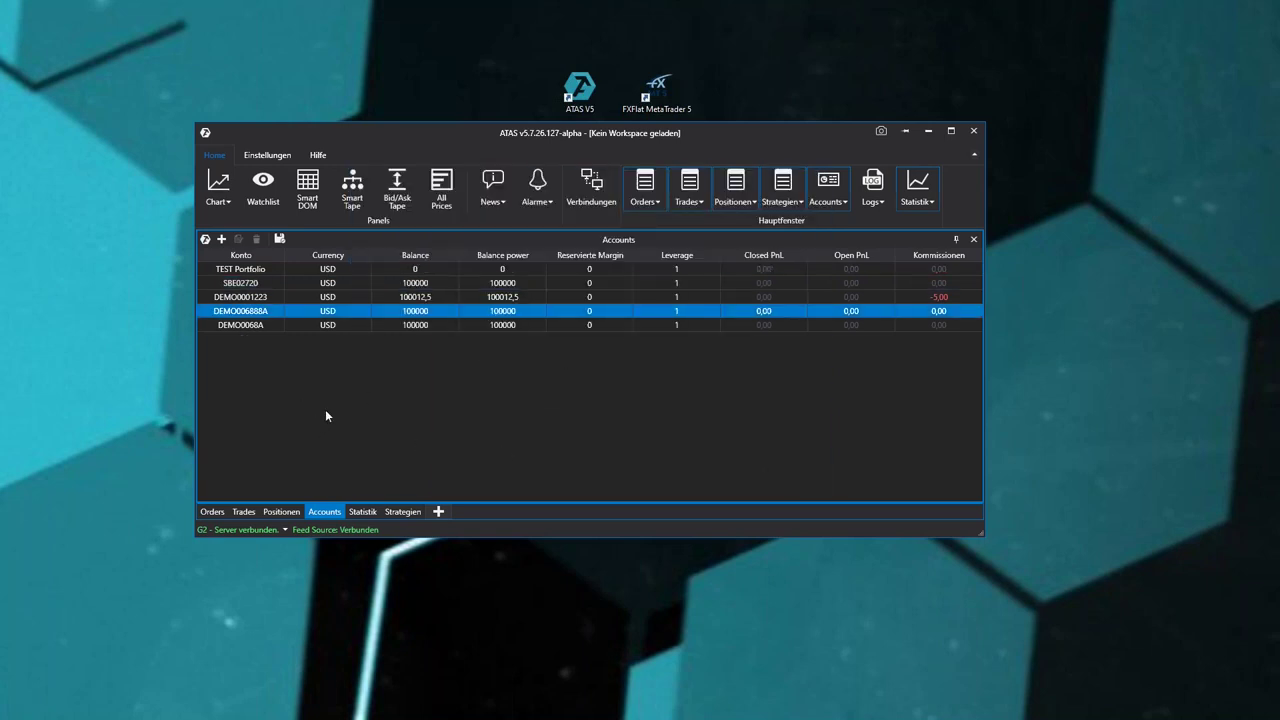
pyautogui.click(426, 299)
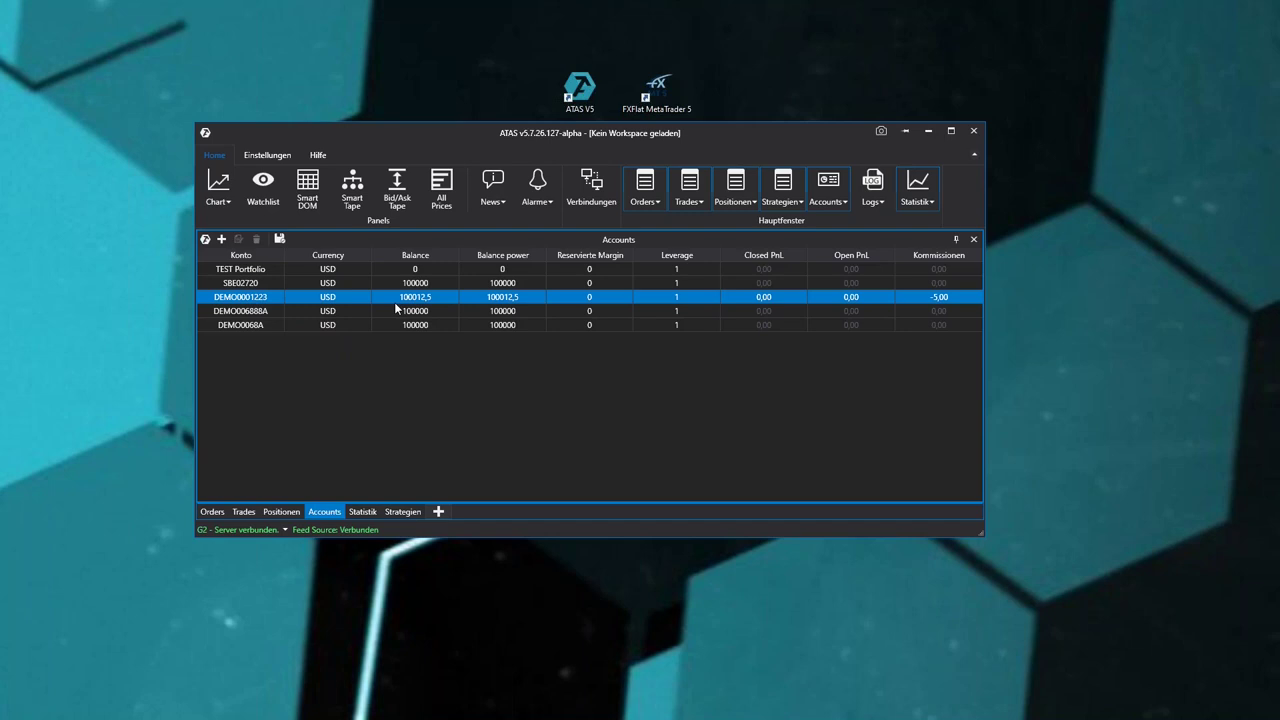
pyautogui.rightClick(305, 297)
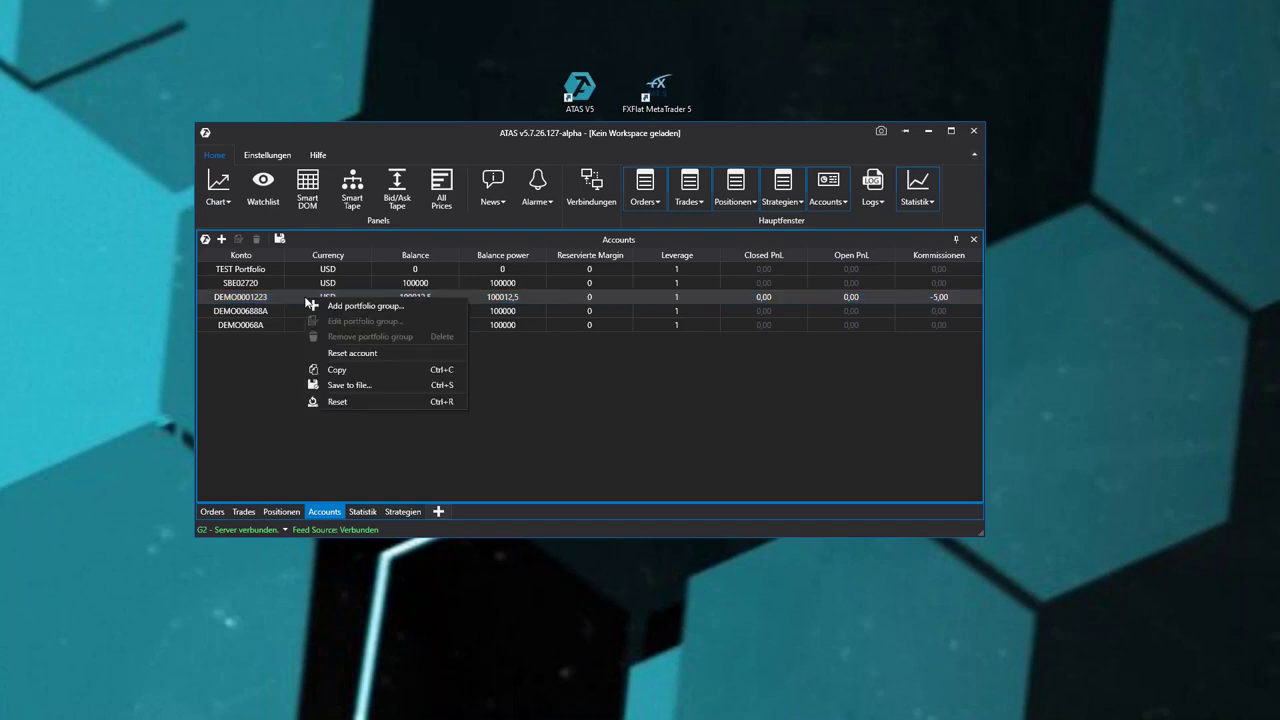
pyautogui.click(340, 354)
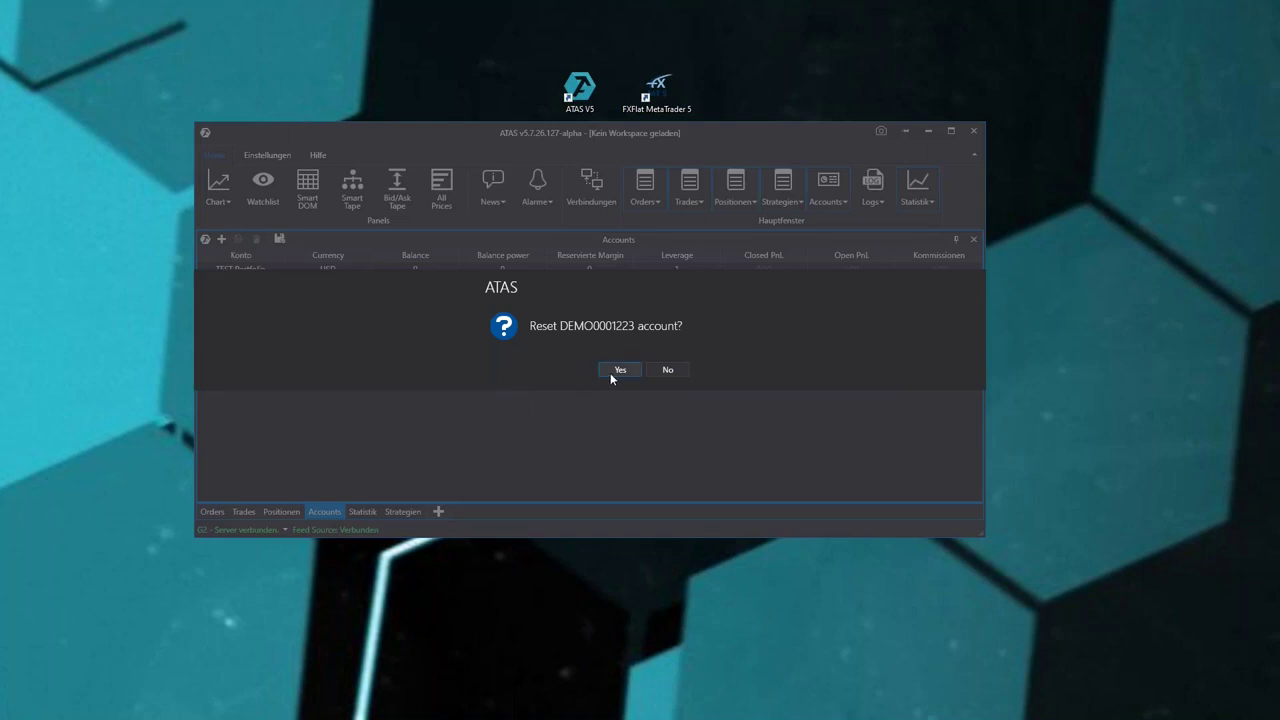
pyautogui.click(612, 371)
pyautogui.click(697, 370)
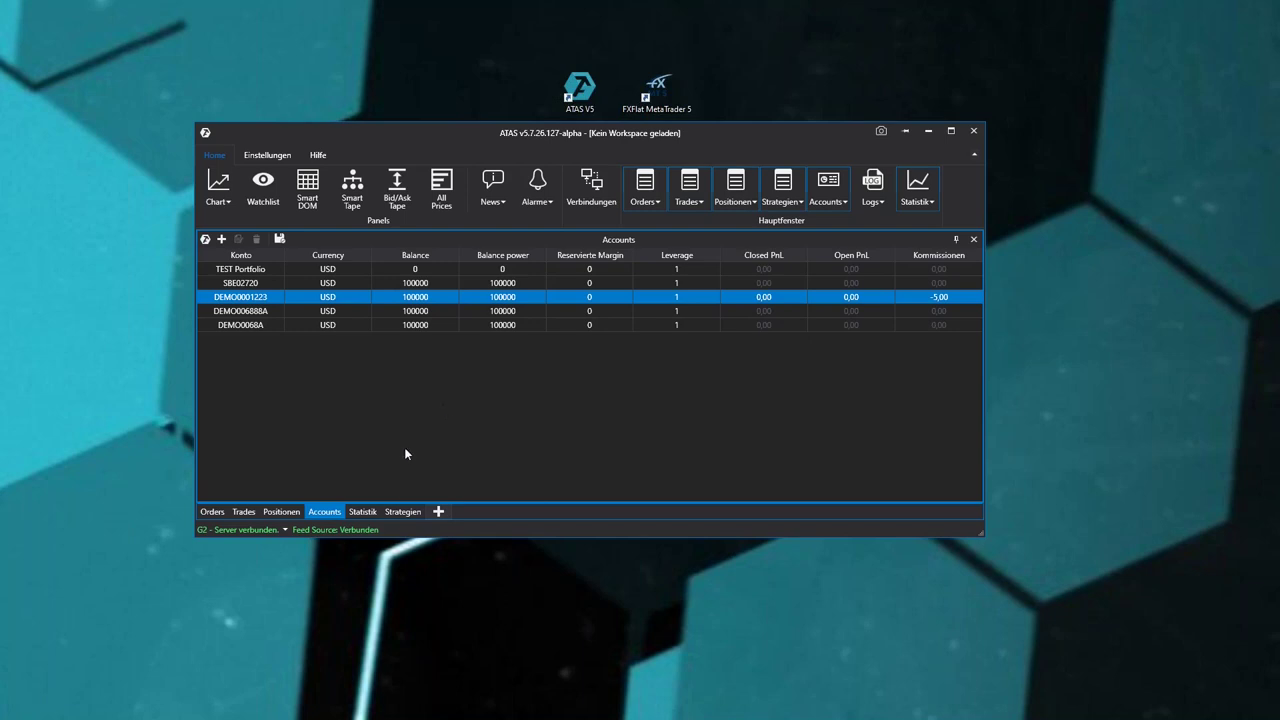
# Open the connections list to review the configured connections and their states, and close it.
pyautogui.click(335, 529)
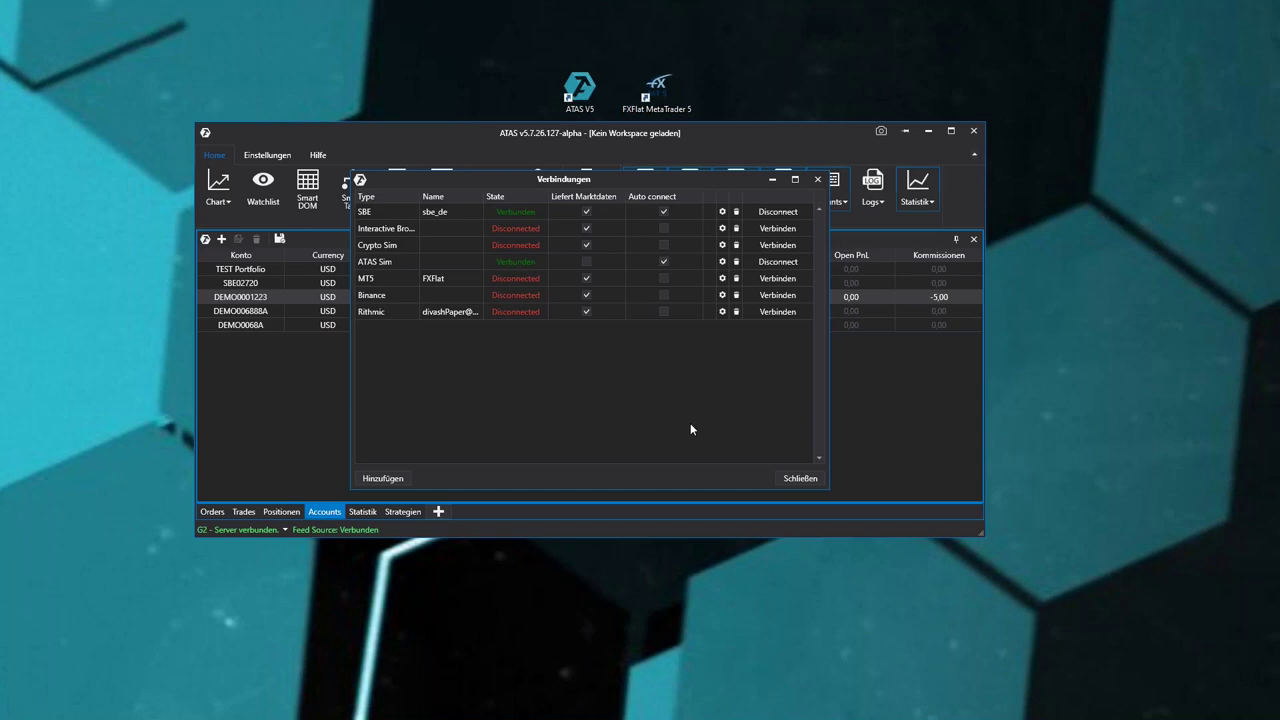
pyautogui.click(797, 479)
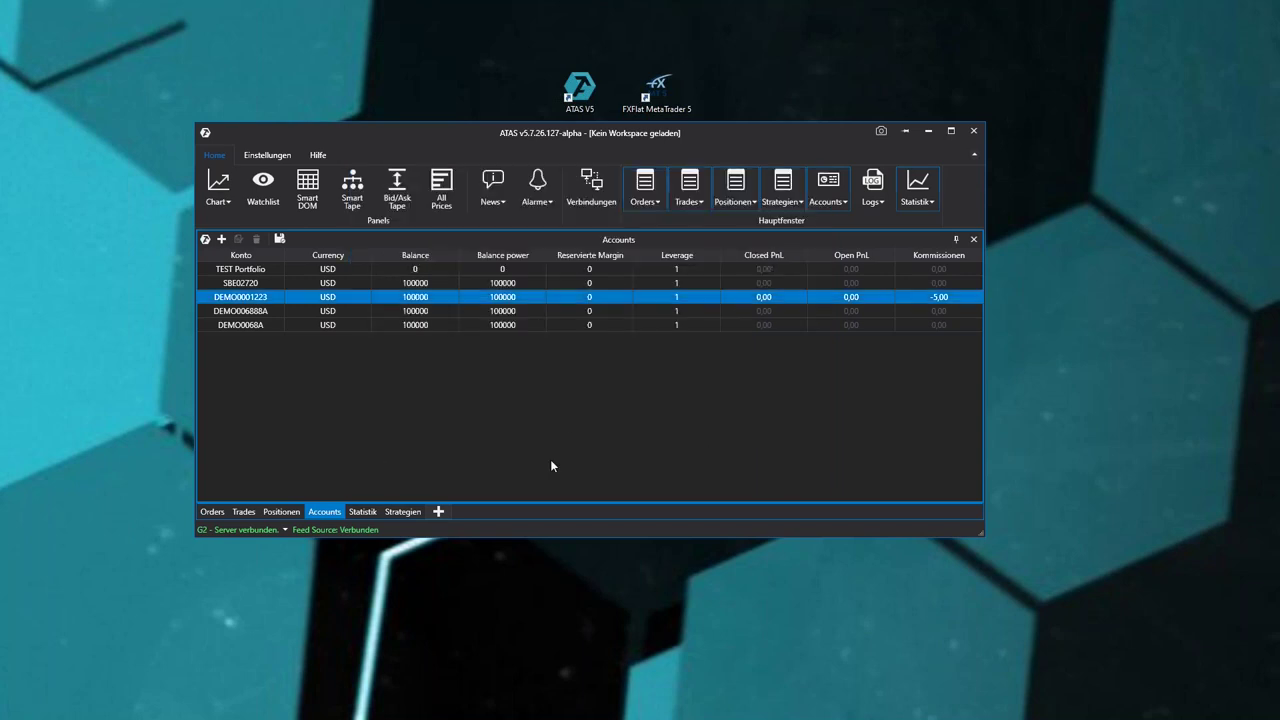
pyautogui.click(99, 418)
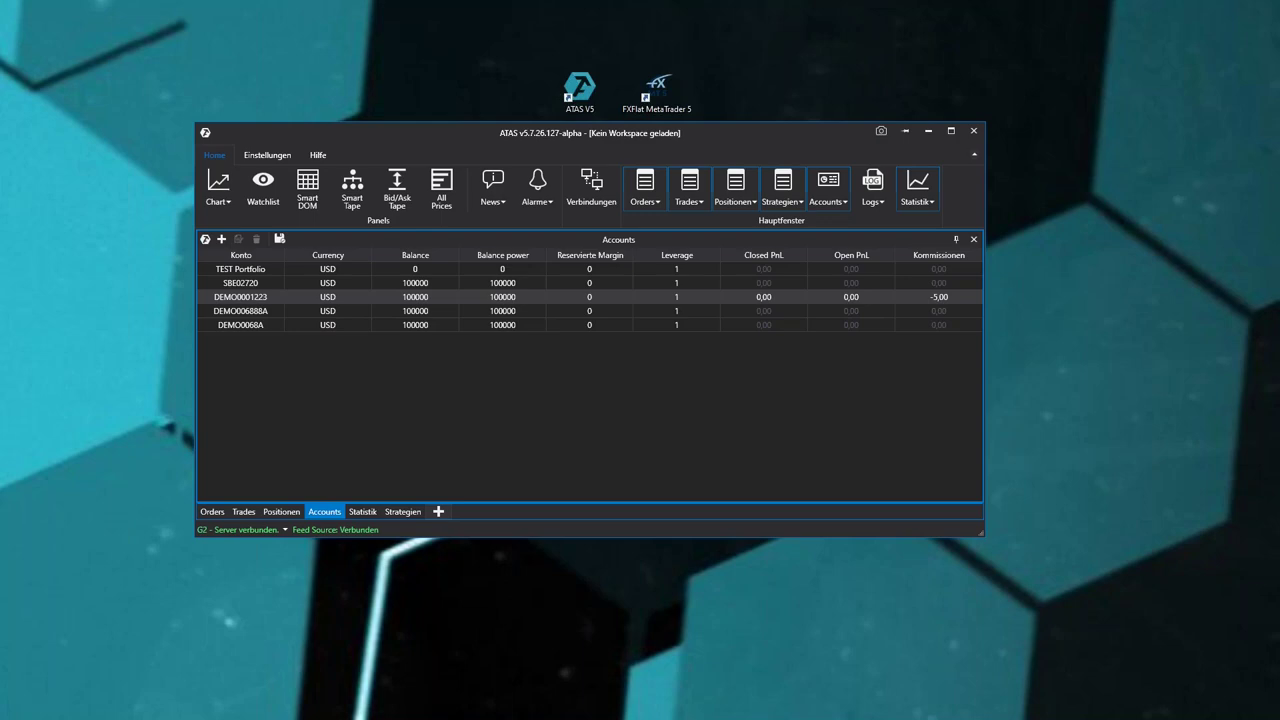
# Switch to File Explorer, place its window over ATAS, and examine the contents of the ATAS folder in Dokumente.
pyautogui.moveTo(0, 700); pyautogui.dragTo(357, 118)
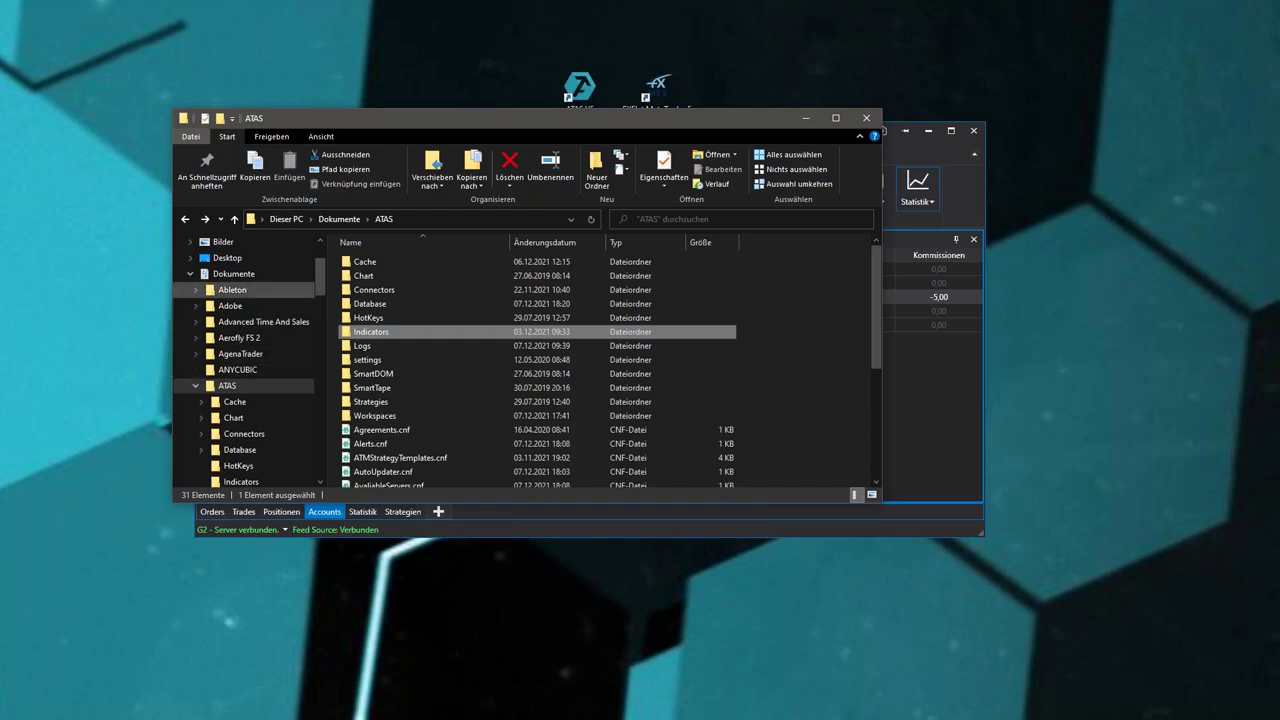
pyautogui.scroll(-2, 240, 340)
pyautogui.scroll(5, 240, 340)
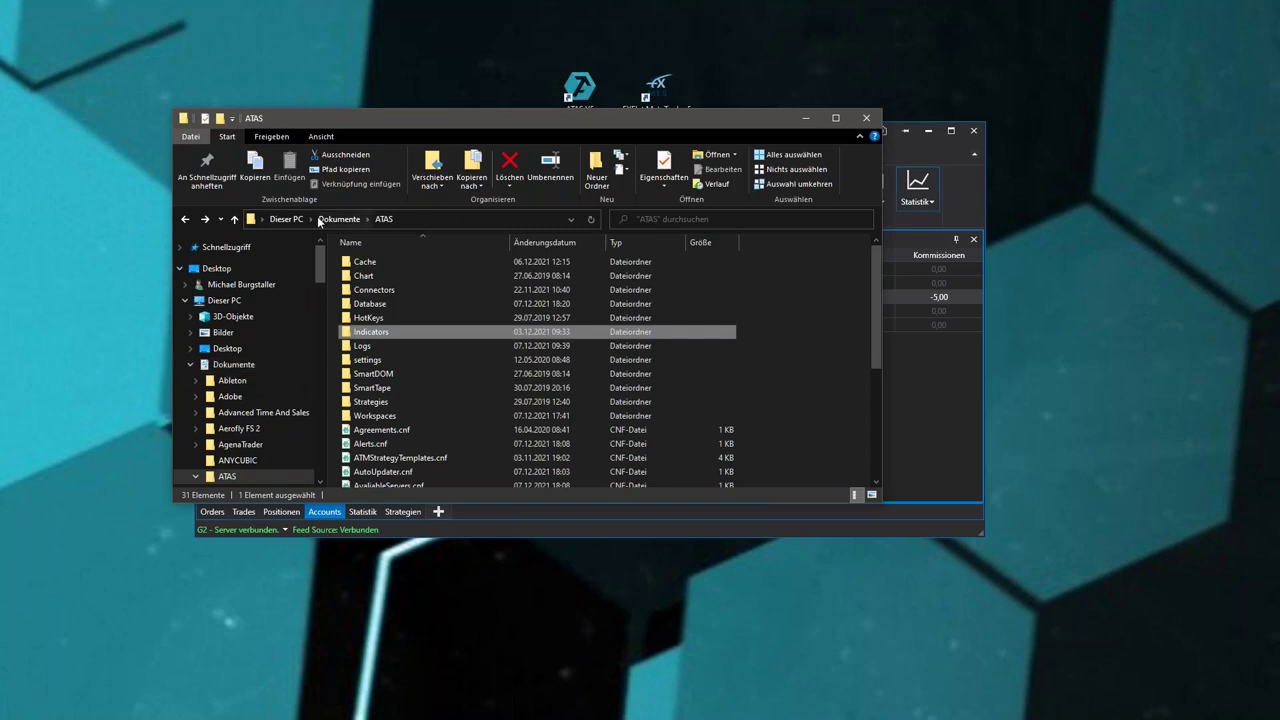
pyautogui.scroll(-1, 230, 415)
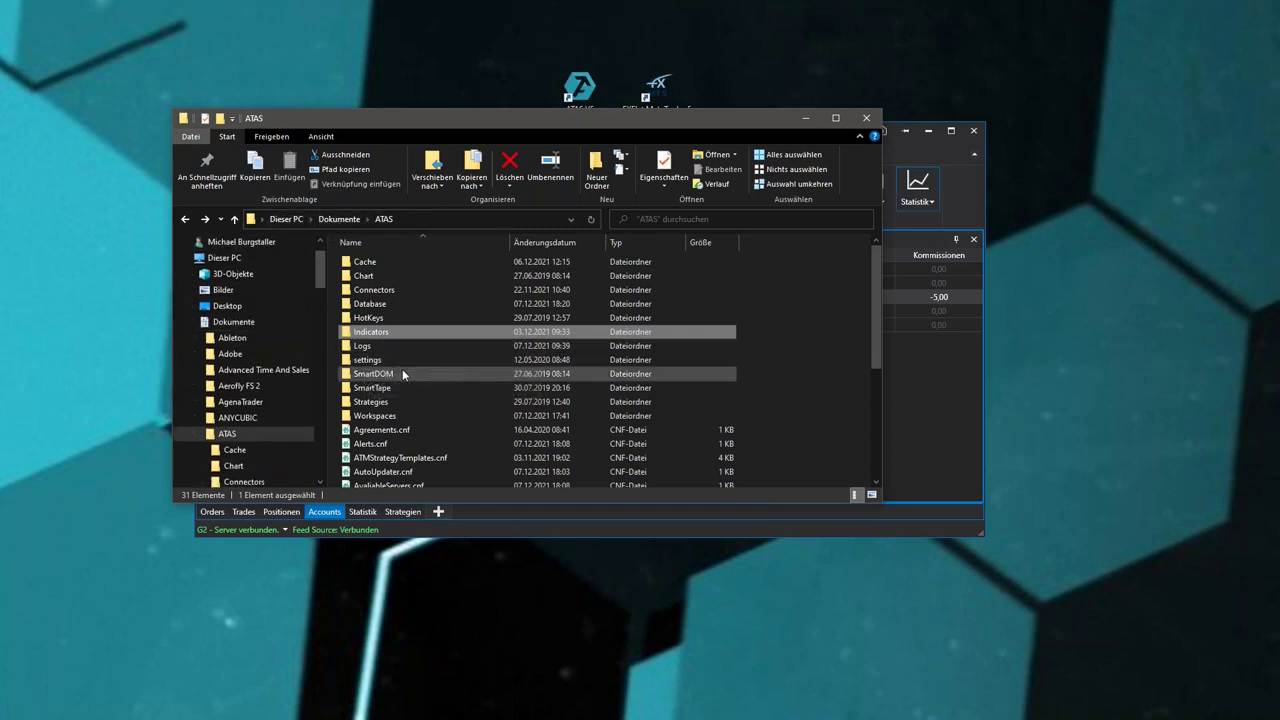
pyautogui.scroll(-2, 402, 368)
pyautogui.scroll(2, 407, 352)
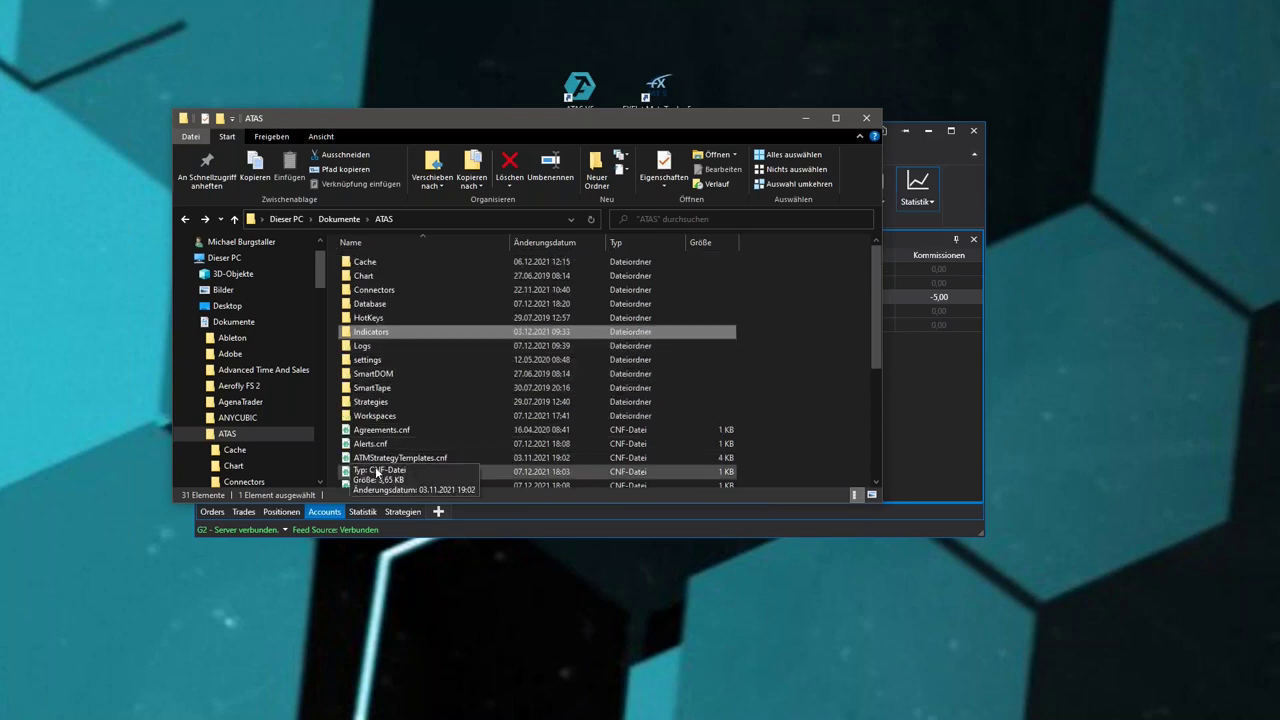
# View the contents of the Workspaces, Indicators and Logs folders inside the ATAS folder.
pyautogui.doubleClick(374, 416)
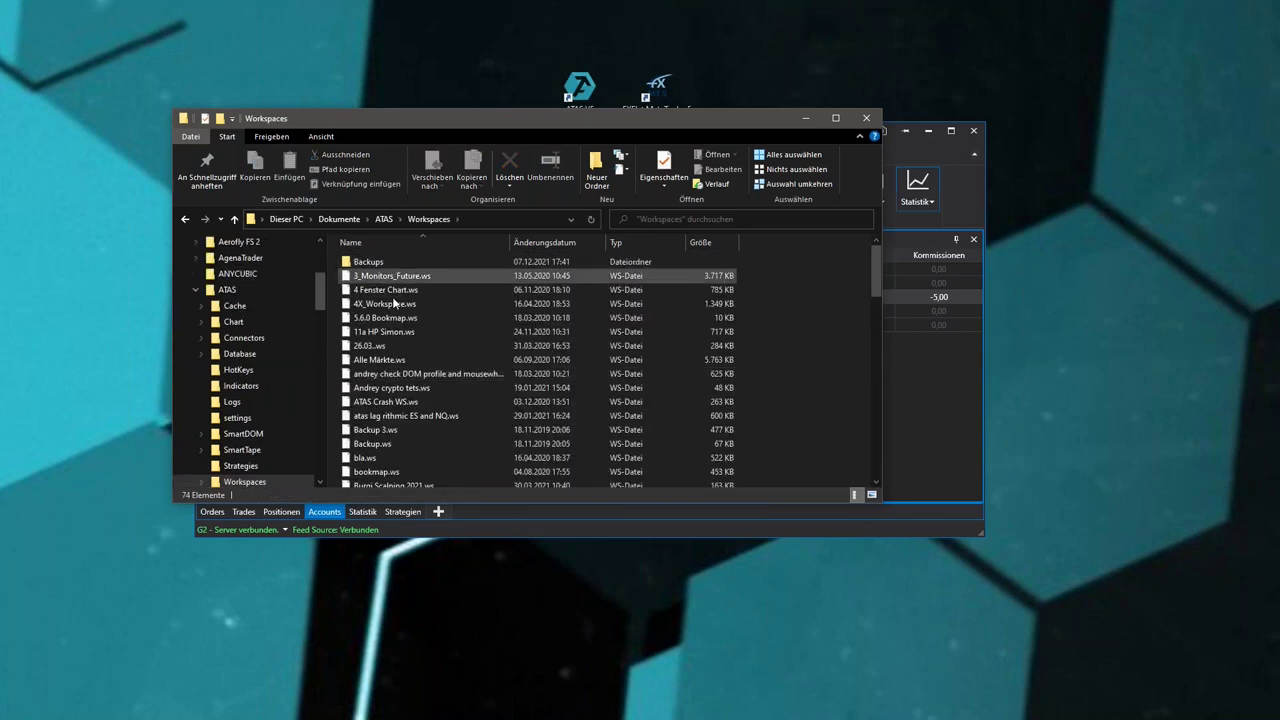
pyautogui.click(184, 218)
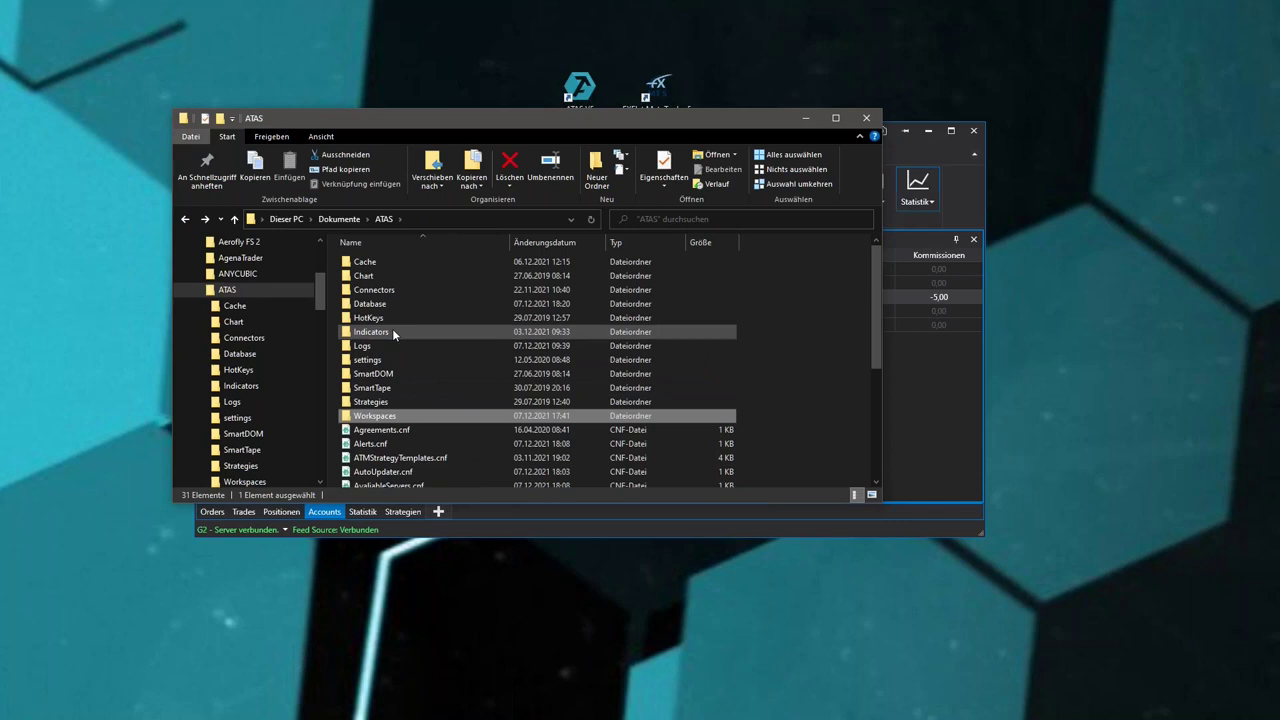
pyautogui.doubleClick(392, 330)
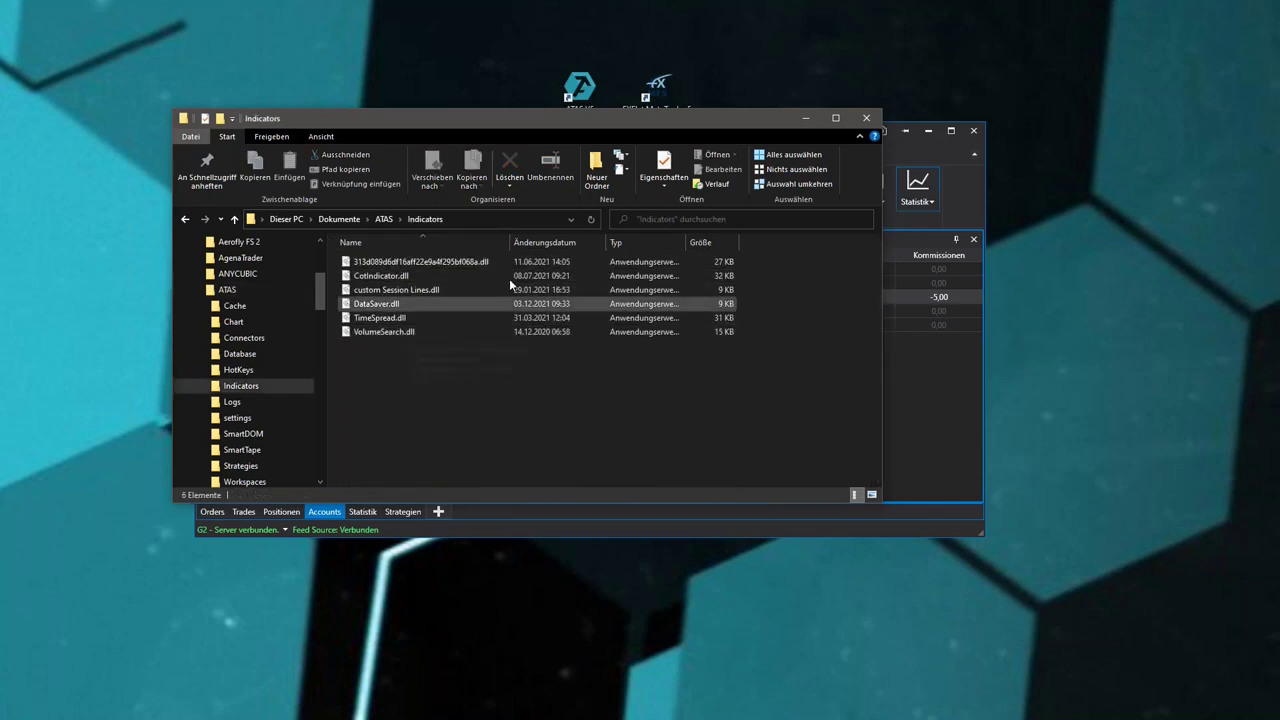
pyautogui.click(184, 220)
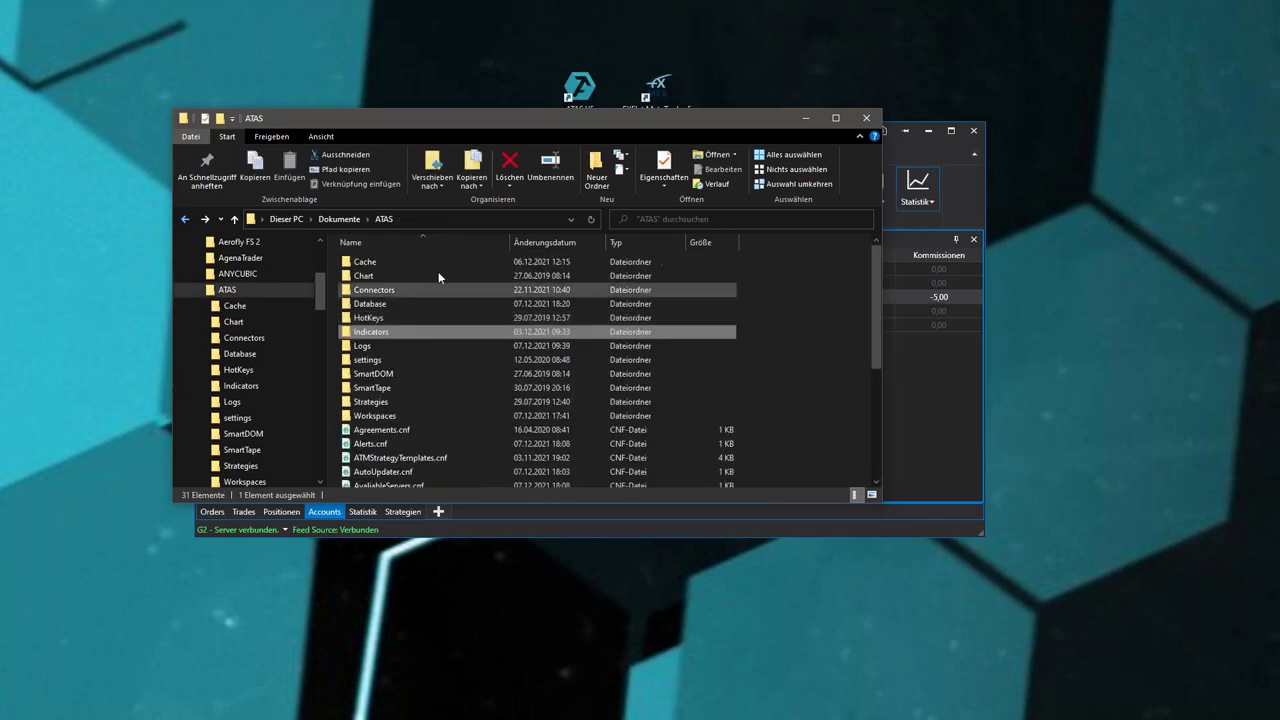
pyautogui.doubleClick(360, 346)
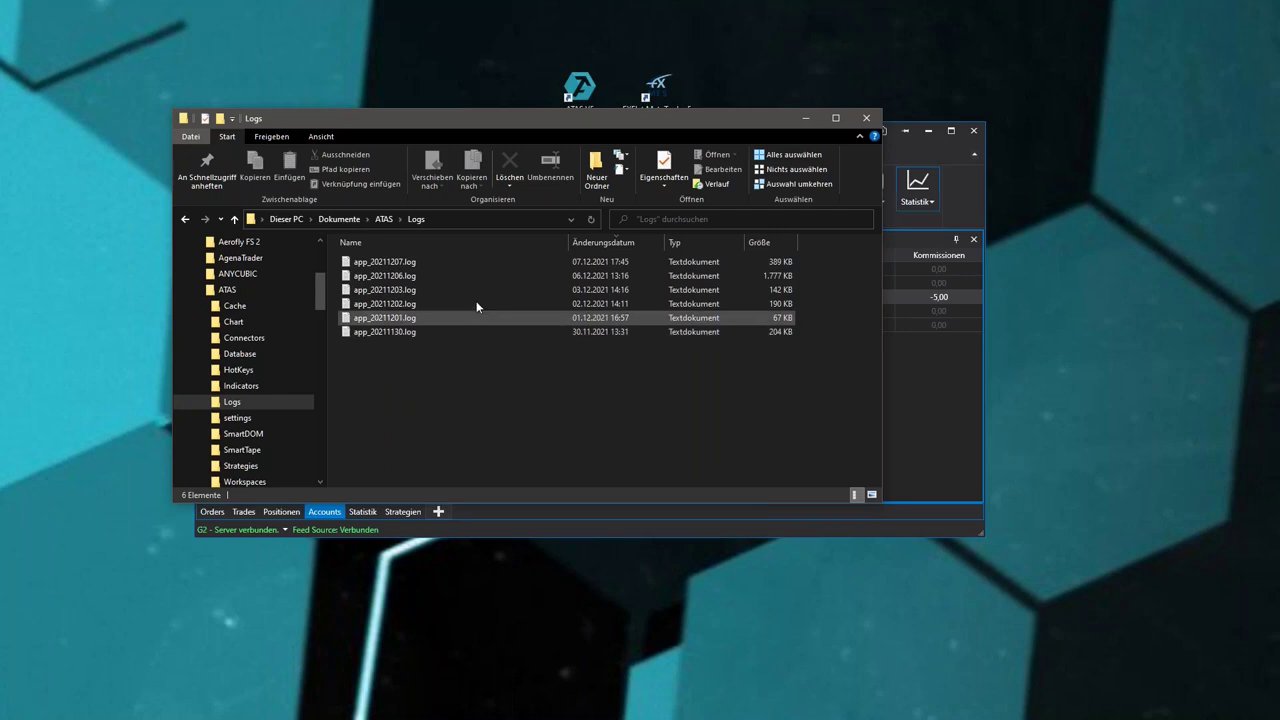
# Open the log file app_20211207.log, read through its entries, and close both the log and the Logs folder window.
pyautogui.doubleClick(390, 260)
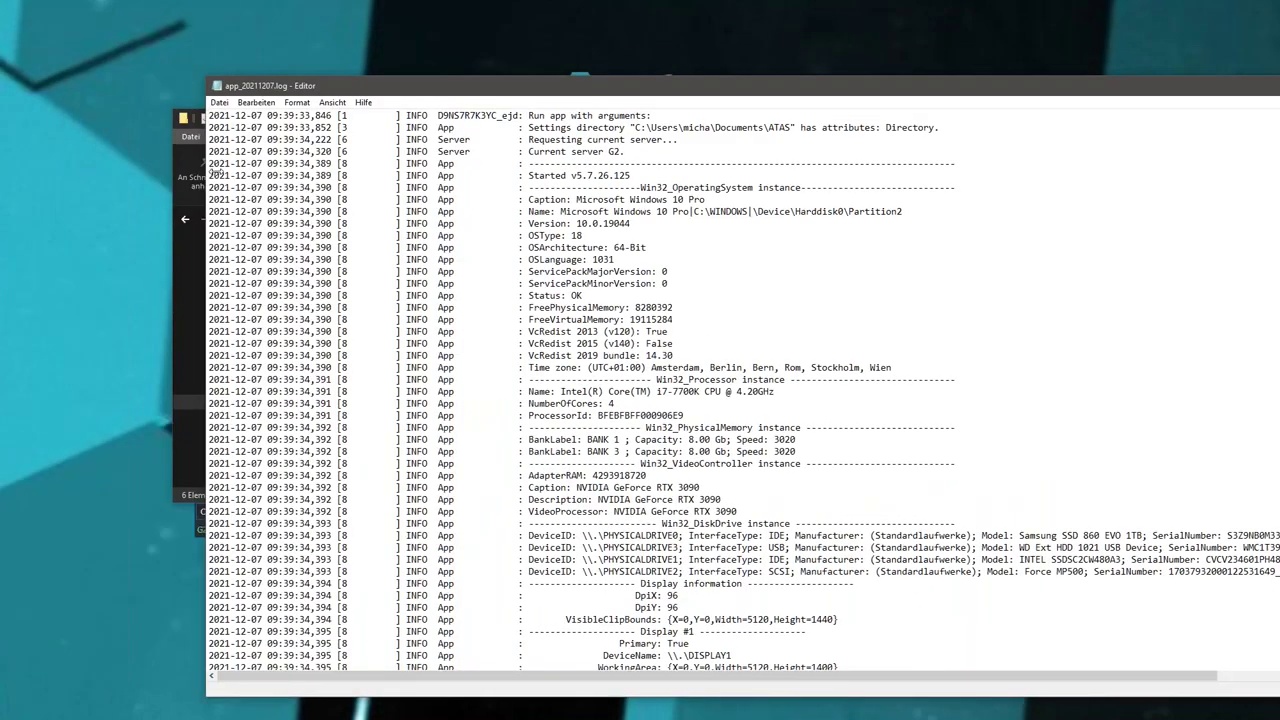
pyautogui.moveTo(340, 62); pyautogui.dragTo(210, 67)
pyautogui.scroll(-20, 485, 265)
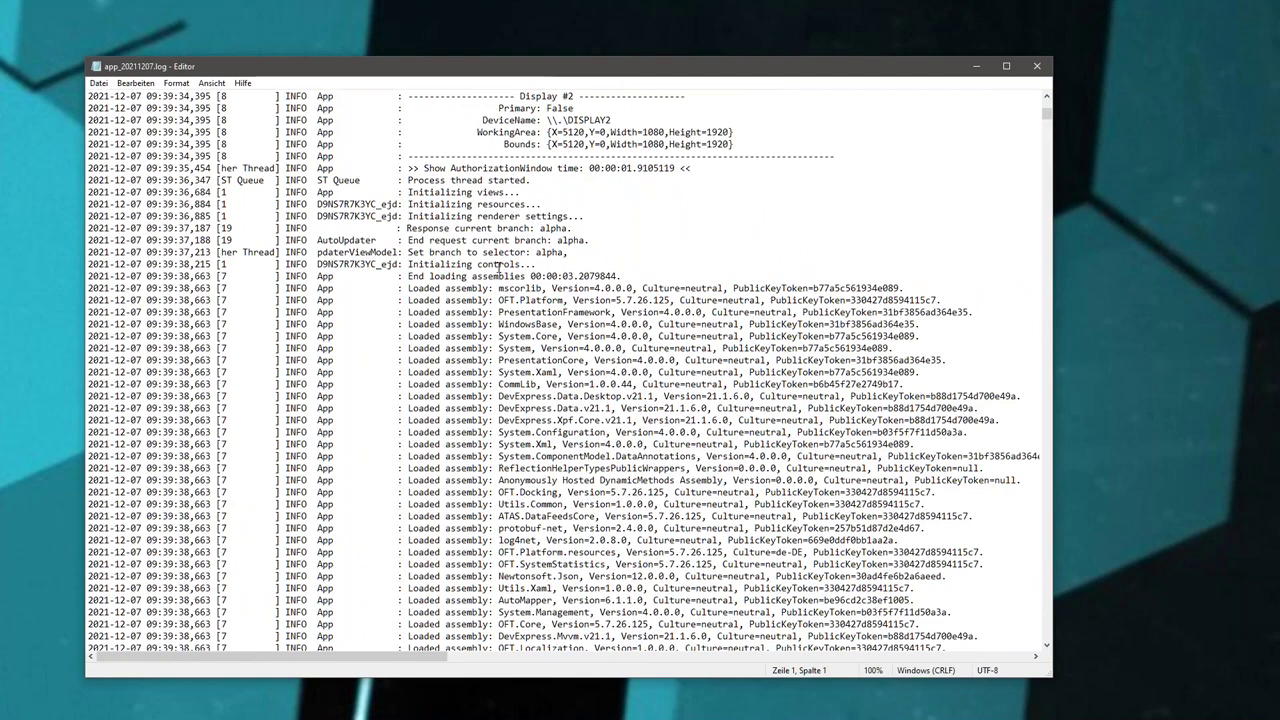
pyautogui.scroll(-10, 485, 265)
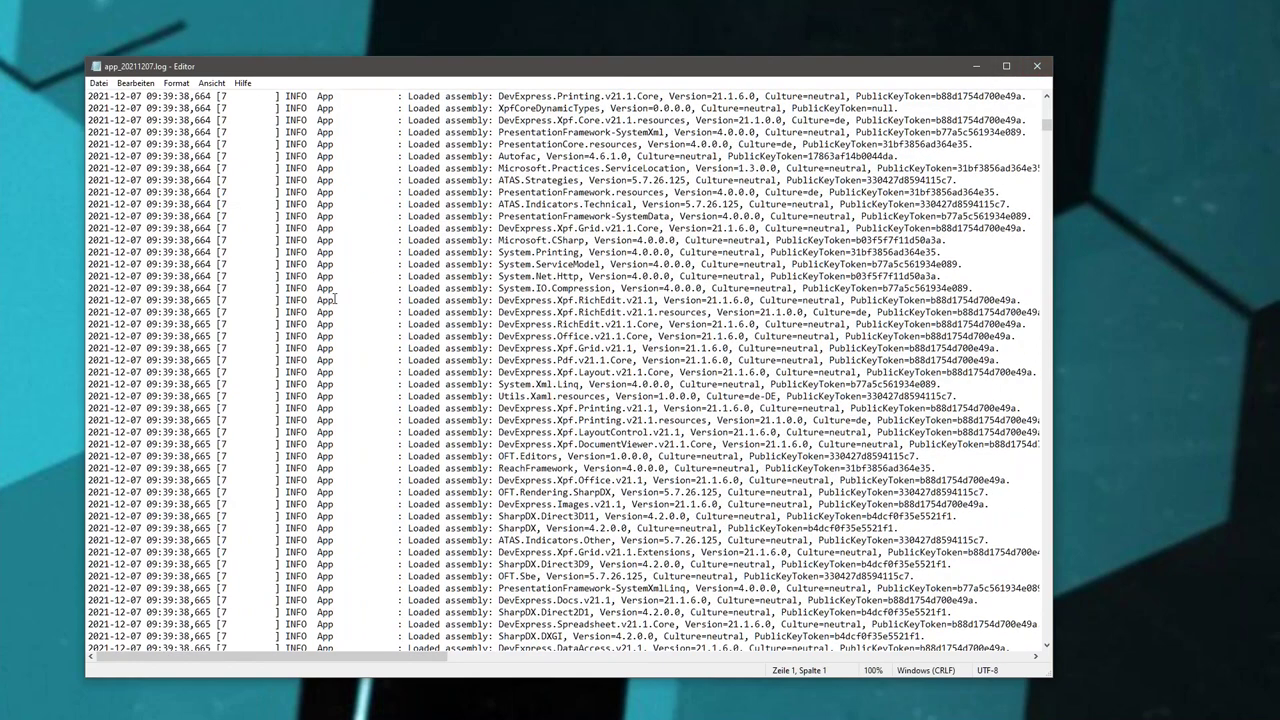
pyautogui.scroll(-8, 352, 296)
pyautogui.scroll(10, 352, 296)
pyautogui.hotkey('alt', 'F4')
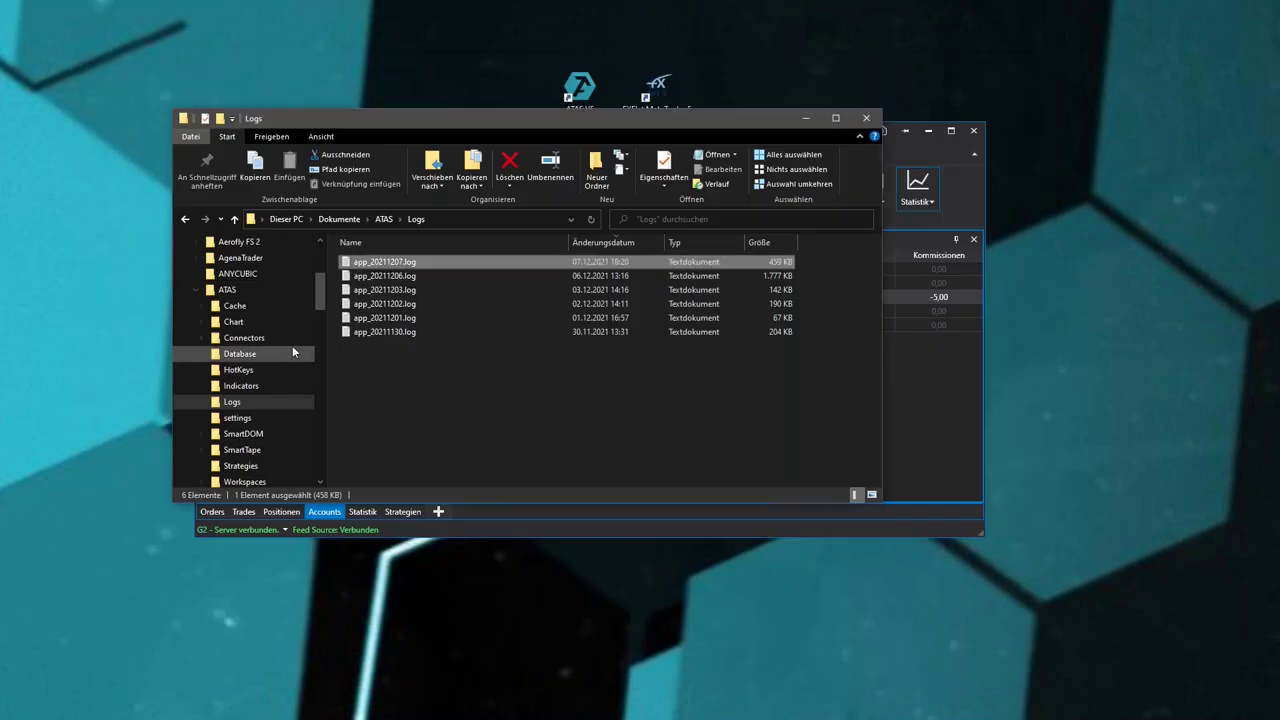
pyautogui.click(866, 118)
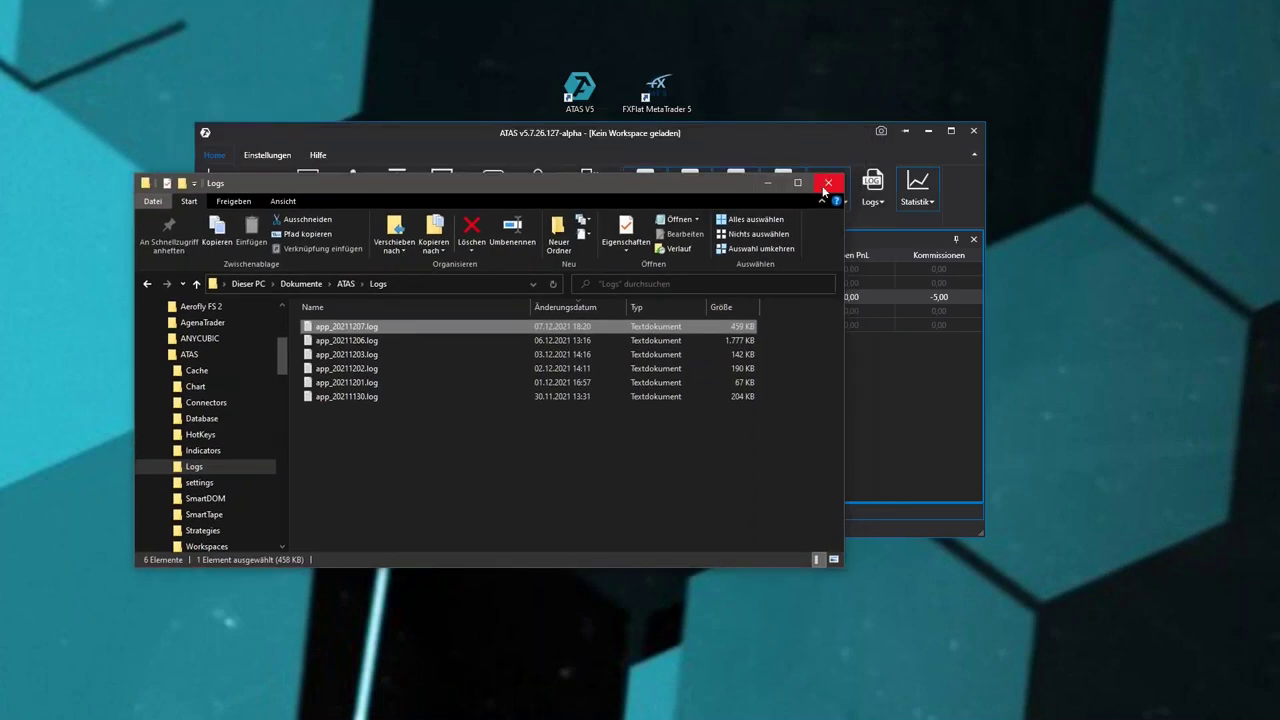
# View the Orders list, add the Logs panel to the ATAS main window, and look through its messages.
pyautogui.click(212, 510)
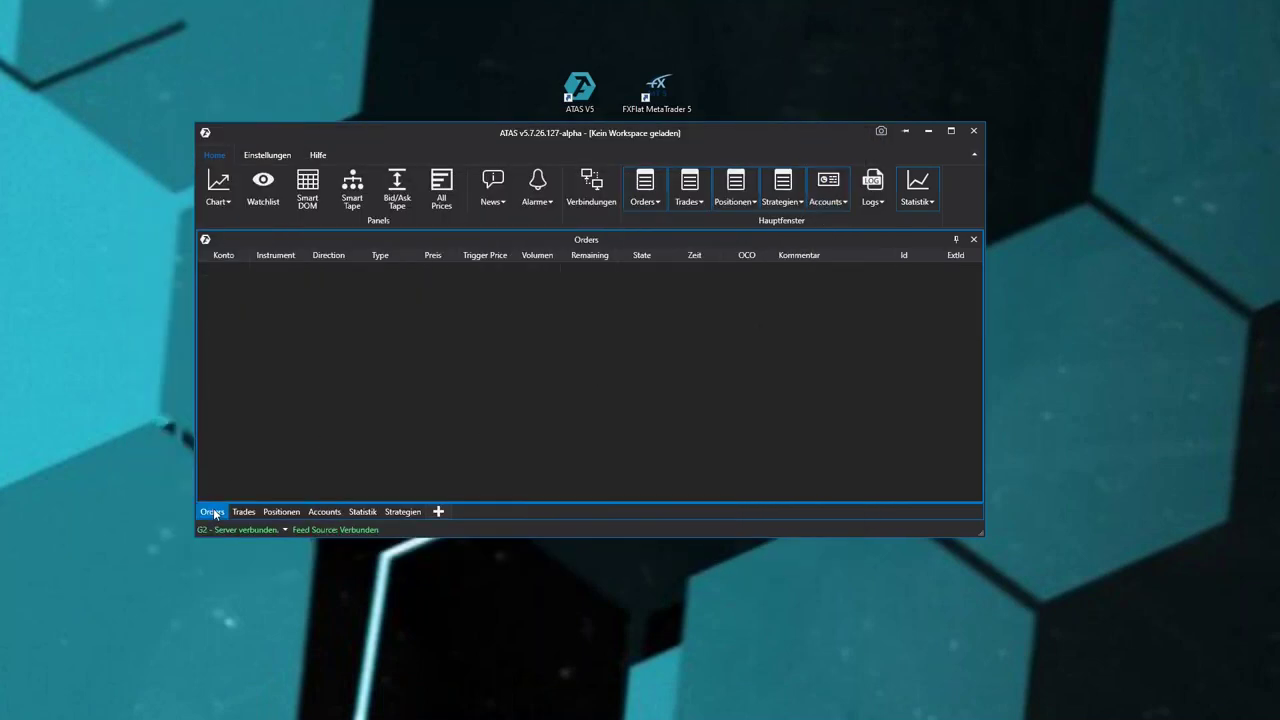
pyautogui.click(869, 190)
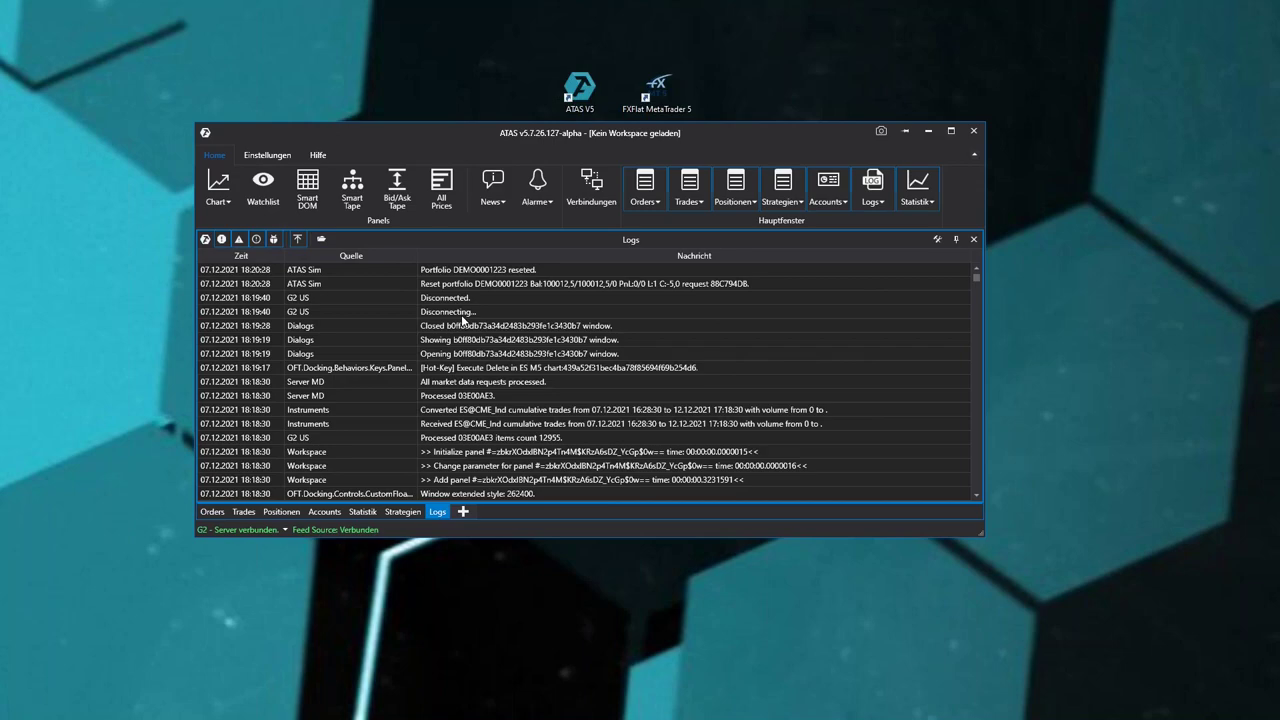
pyautogui.scroll(-10, 455, 323)
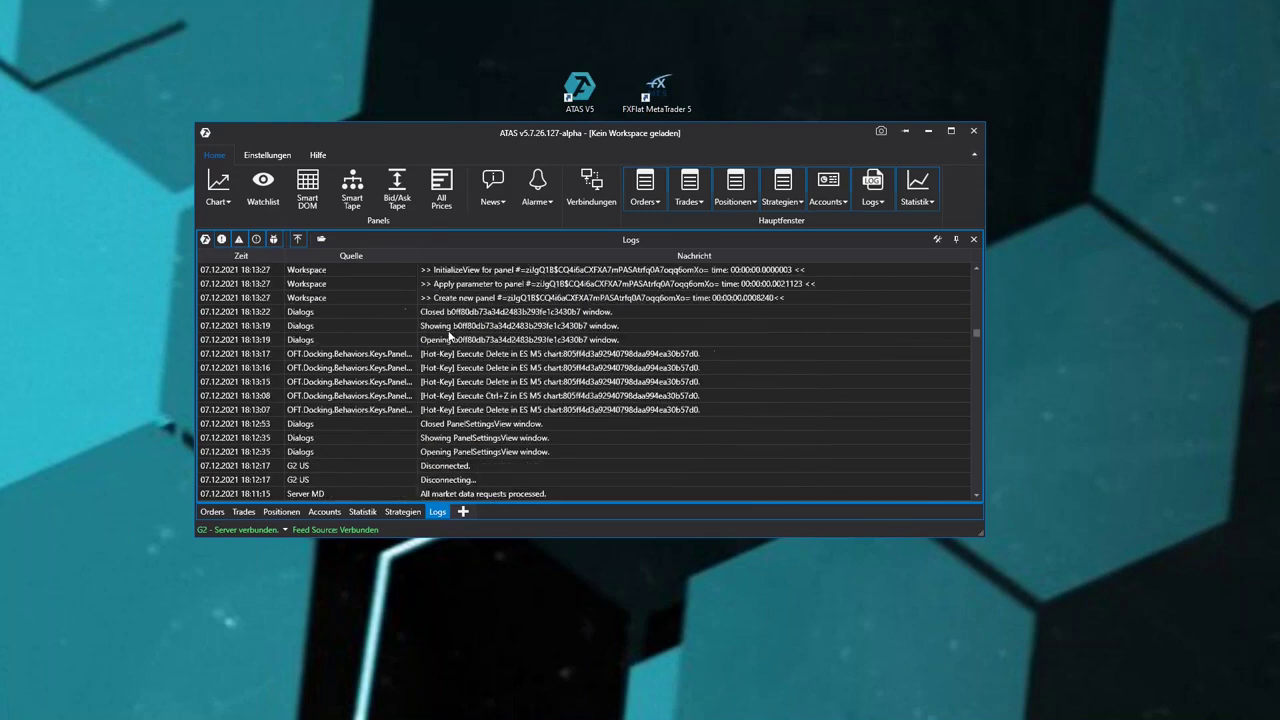
pyautogui.scroll(10, 447, 329)
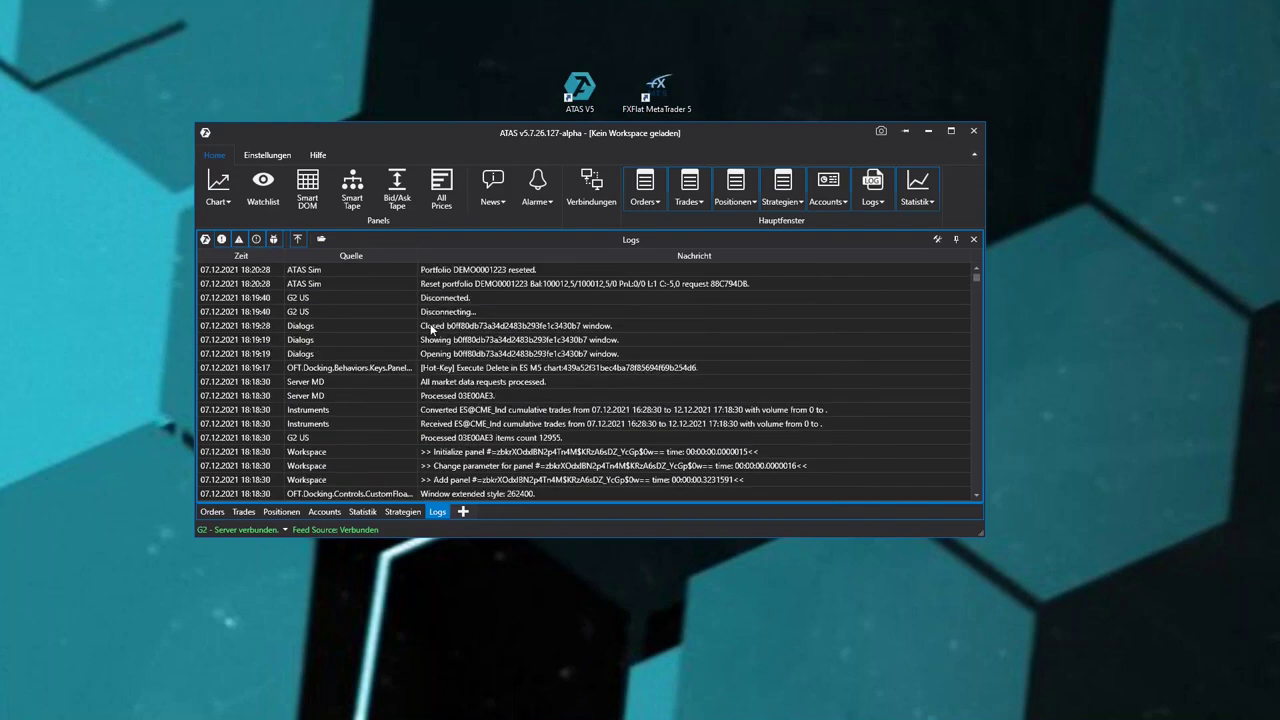
# Open the Logs folder from the Logs panel, view its parent ATAS folder, and close the folder window.
pyautogui.click(320, 240)
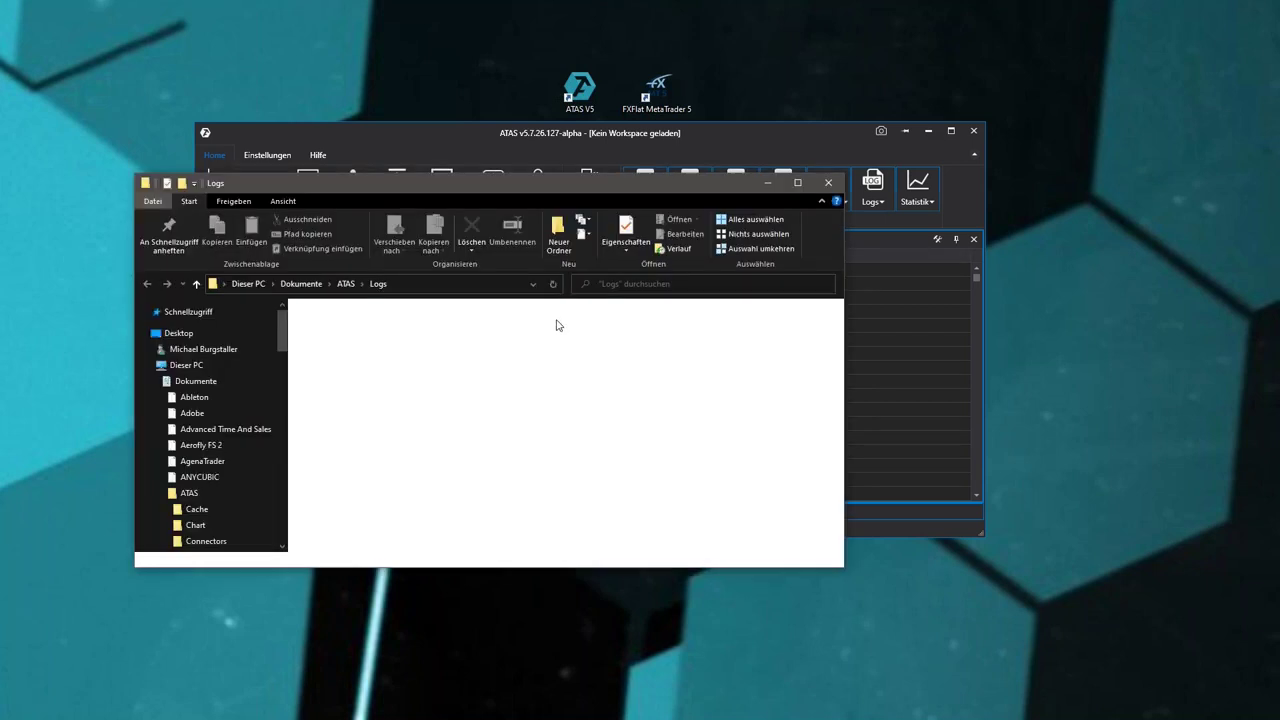
pyautogui.moveTo(376, 188); pyautogui.dragTo(542, 203)
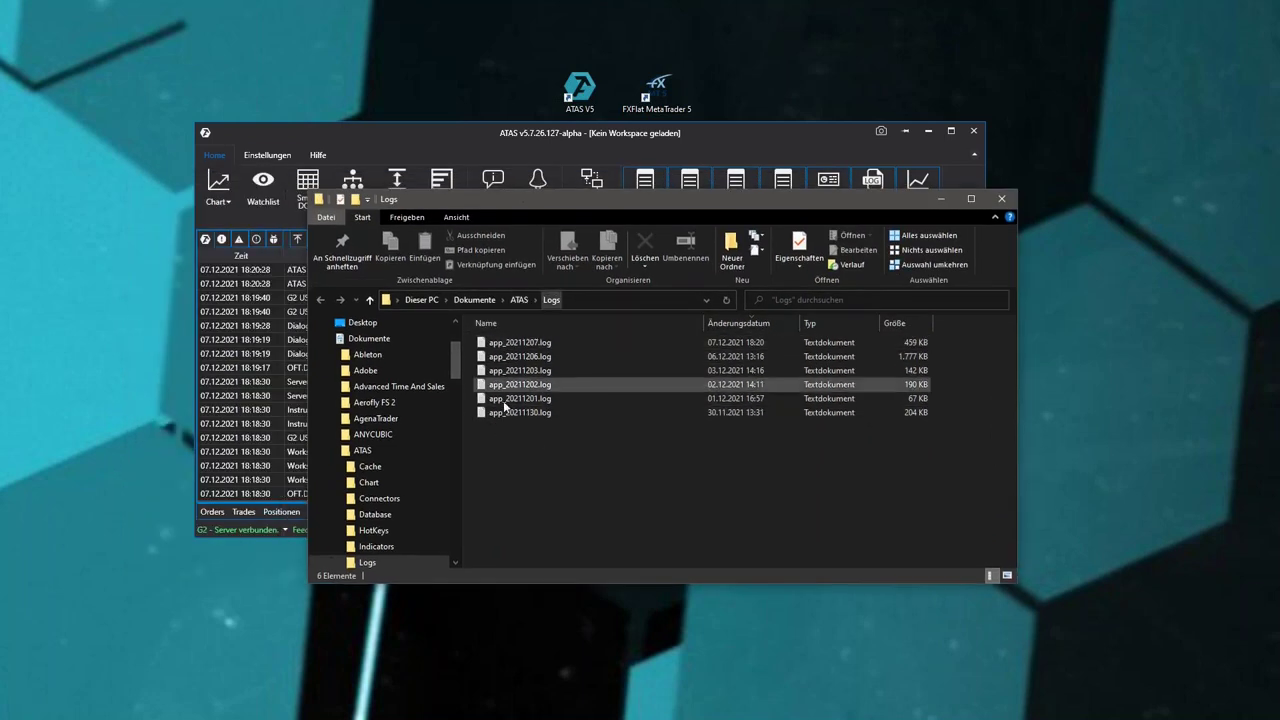
pyautogui.click(519, 300)
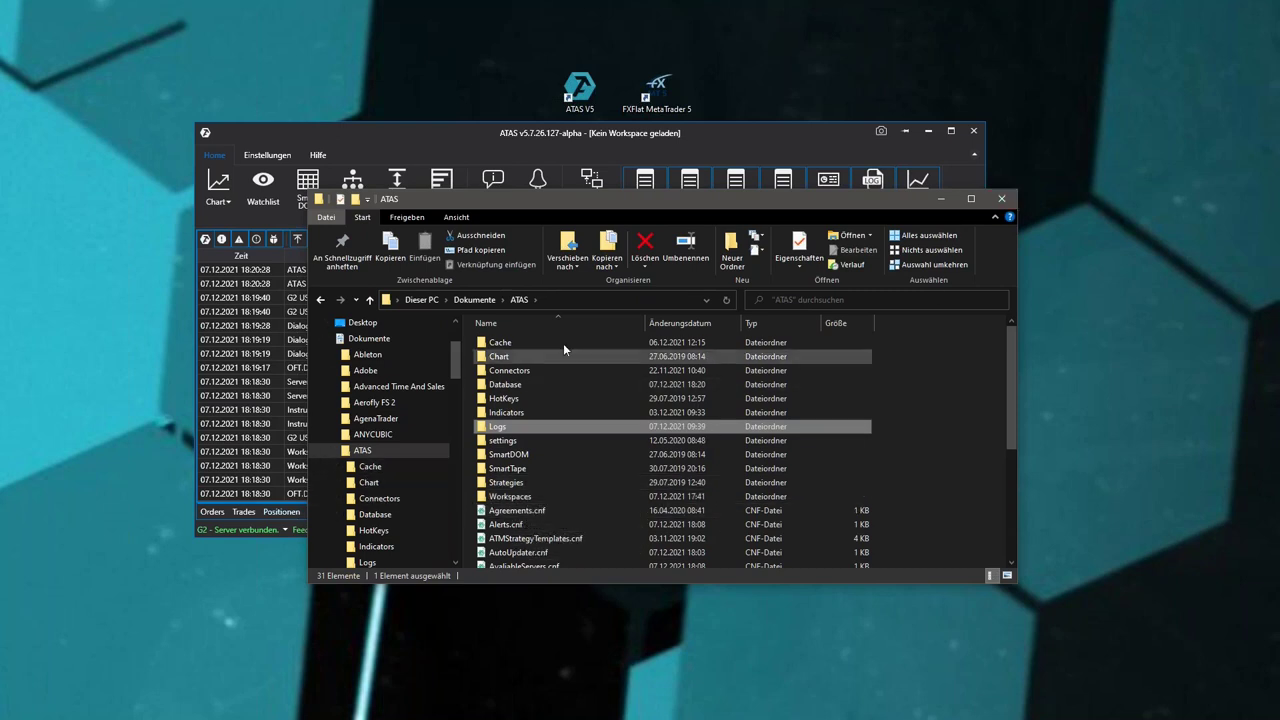
pyautogui.click(1002, 199)
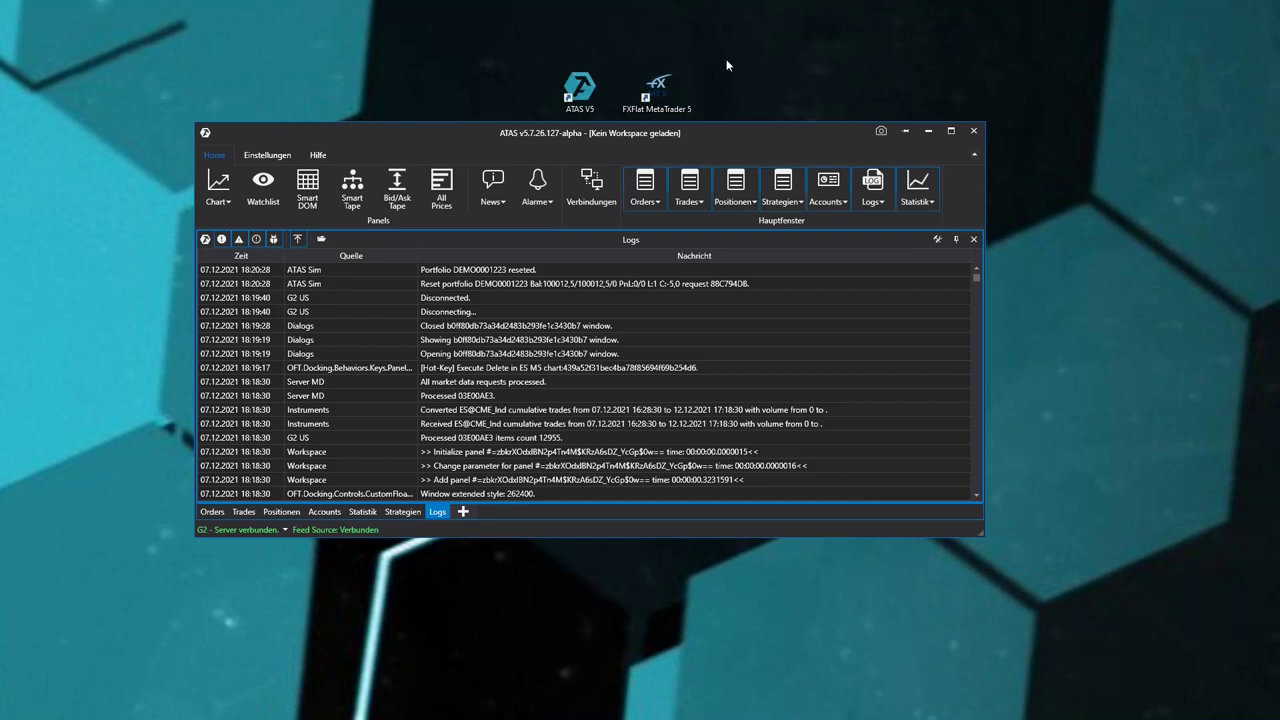
# Move the ATAS main window aside to clear the desktop.
pyautogui.moveTo(731, 141); pyautogui.dragTo(739, 92)
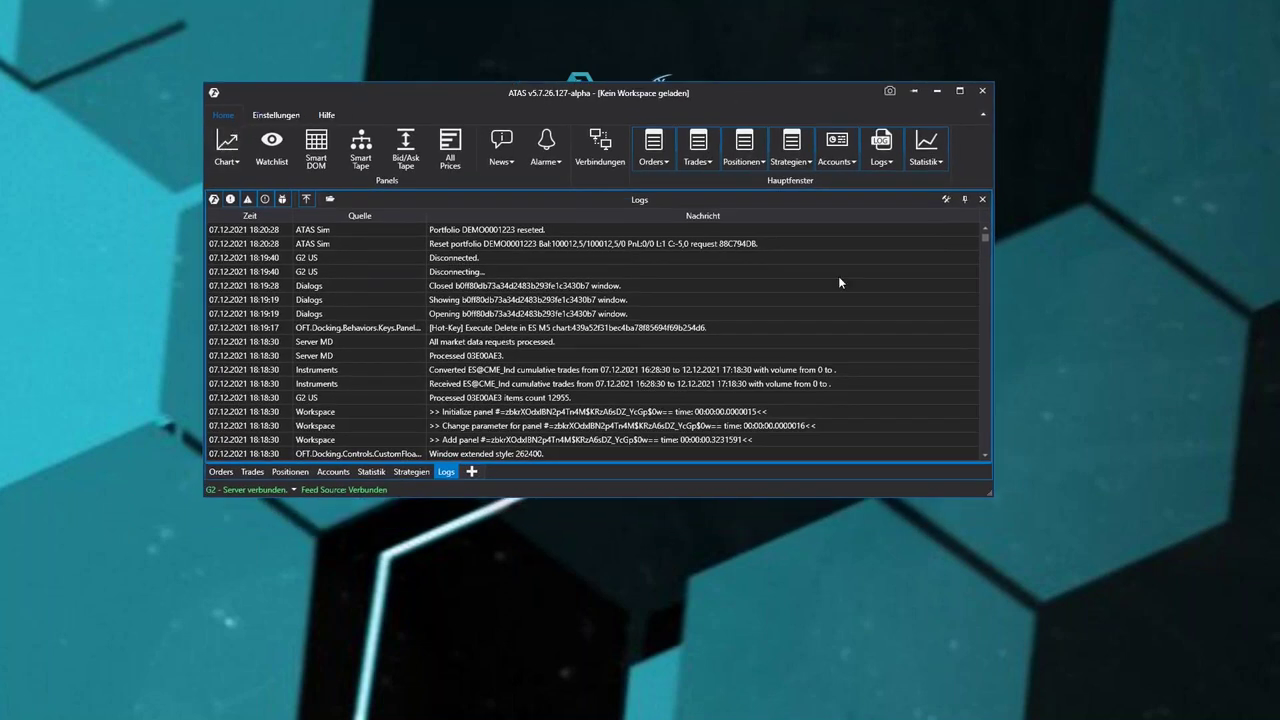
pyautogui.moveTo(763, 93); pyautogui.dragTo(476, 189)
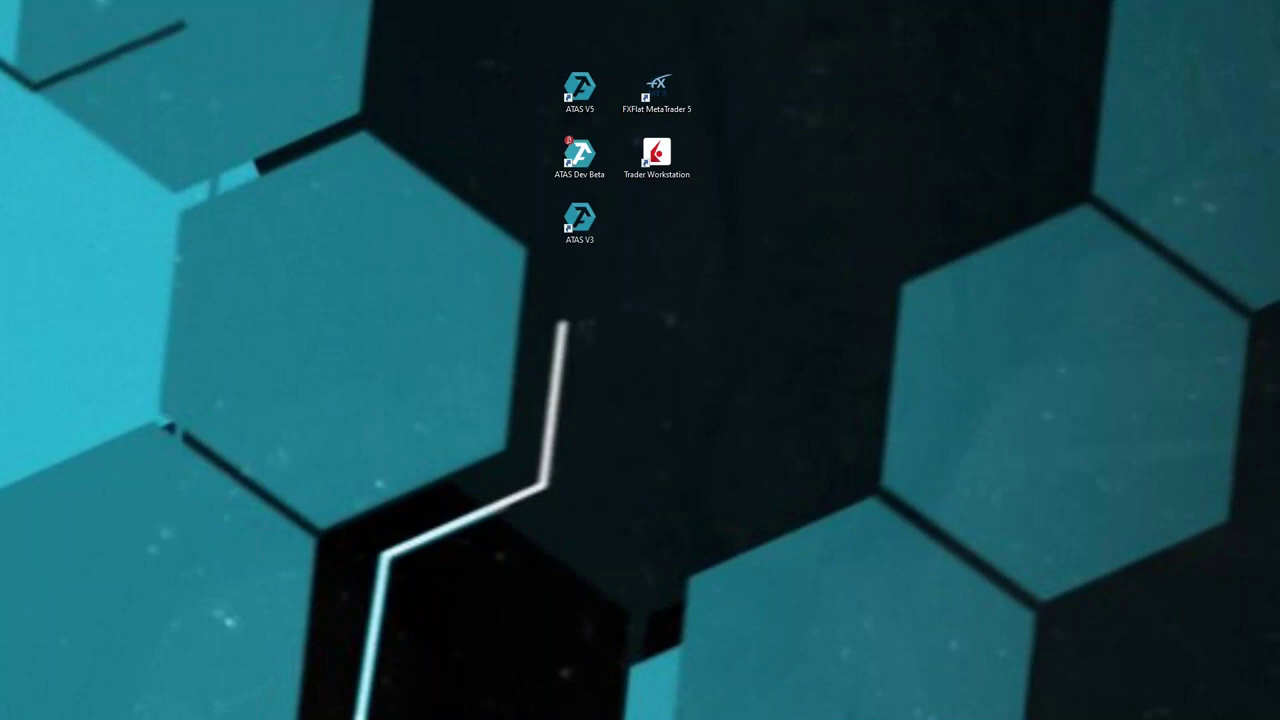
# Clone the FDAXZ1@EUREX M5 chart window and dock the two charts side by side in one window.
pyautogui.moveTo(0, 460); pyautogui.dragTo(762, 2)
pyautogui.scroll(-2, 900, 230)
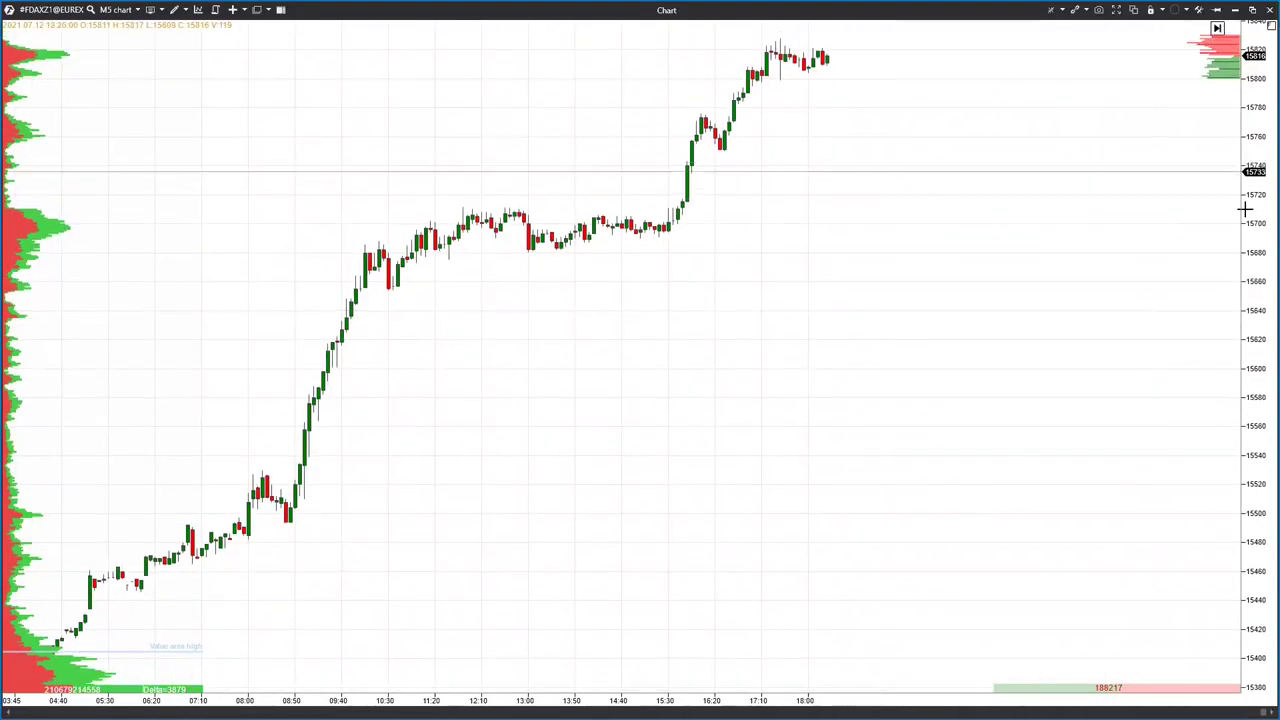
pyautogui.moveTo(837, 357); pyautogui.dragTo(743, 354)
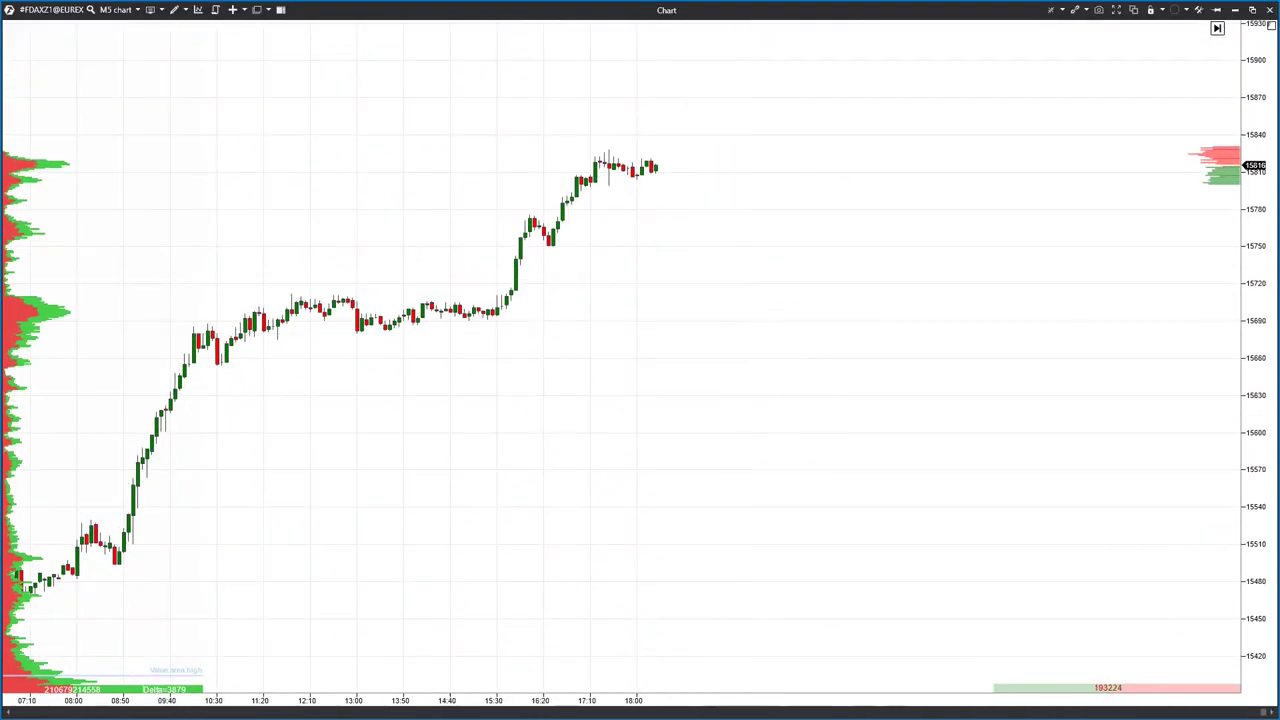
pyautogui.rightClick(586, 246)
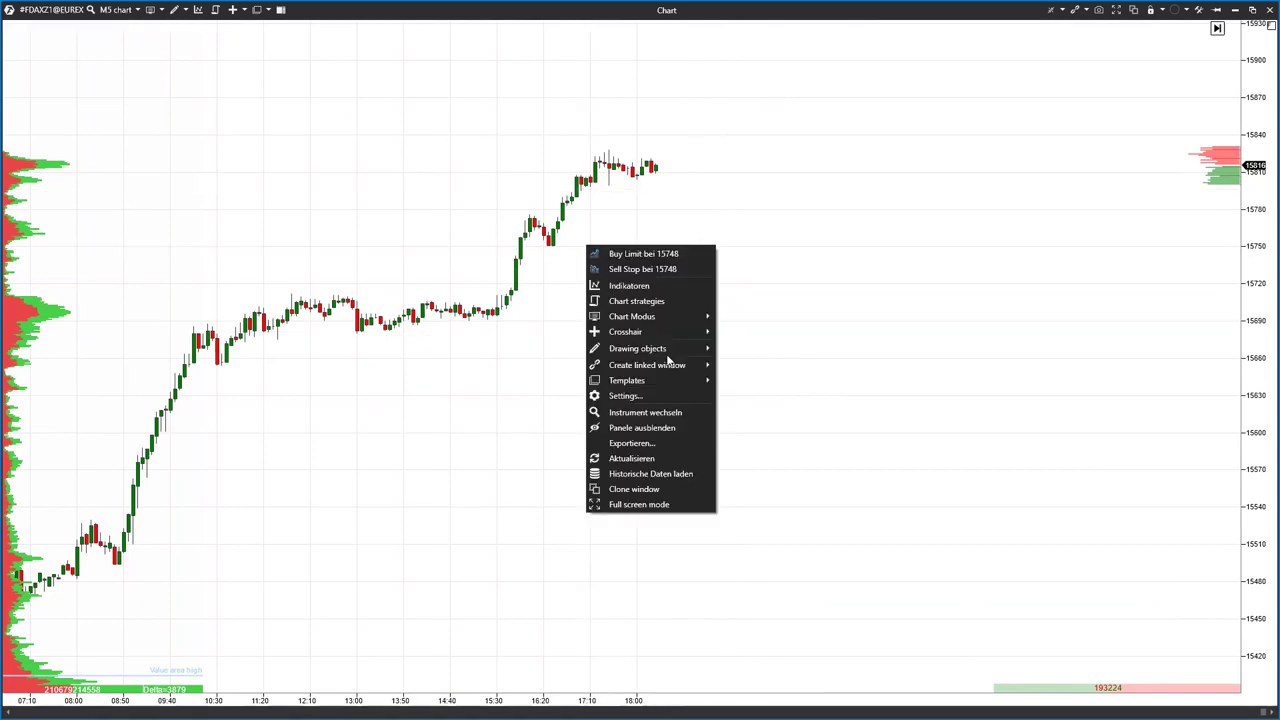
pyautogui.click(640, 489)
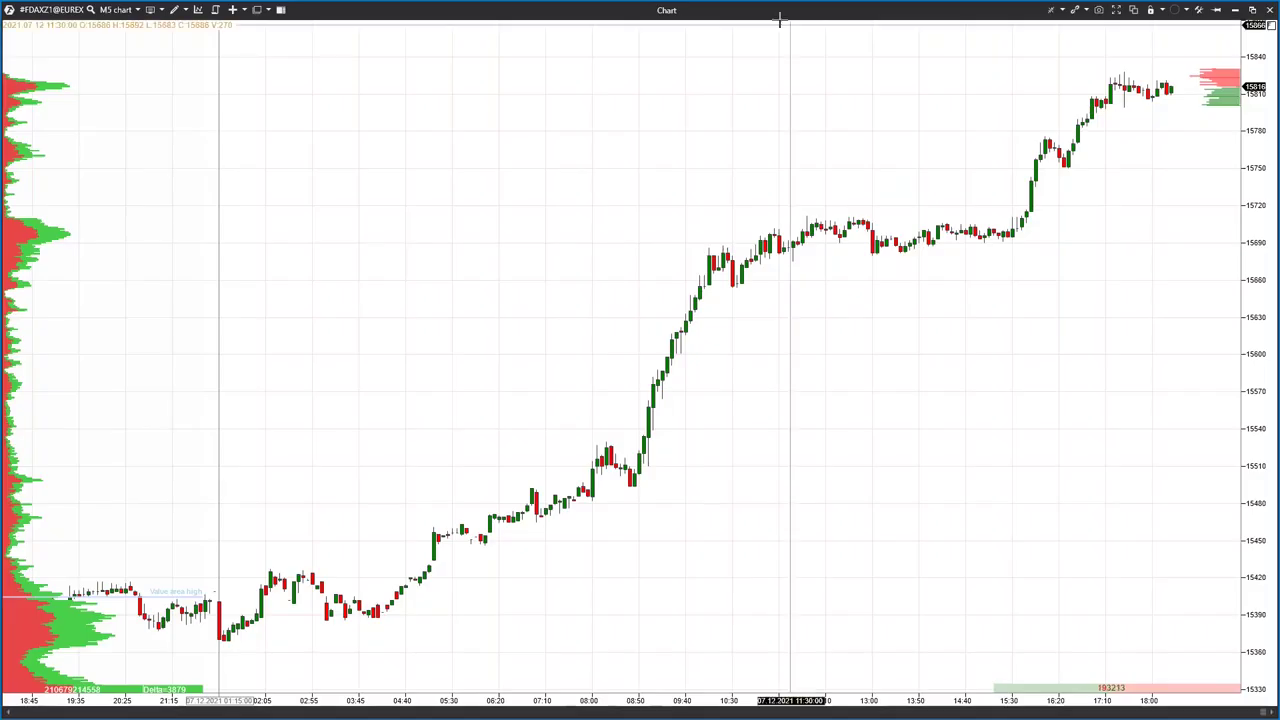
pyautogui.moveTo(779, 18)
pyautogui.mouseDown()
pyautogui.moveTo(744, 81)
pyautogui.moveTo(472, 160)
pyautogui.moveTo(531, 174)
pyautogui.moveTo(383, 193)
pyautogui.moveTo(583, 80)
pyautogui.moveTo(560, 153)
pyautogui.moveTo(635, 250)
pyautogui.moveTo(661, 255)
pyautogui.moveTo(590, 255)
pyautogui.moveTo(661, 328)
pyautogui.moveTo(664, 358)
pyautogui.moveTo(649, 330)
pyautogui.moveTo(392, 188)
pyautogui.mouseUp()
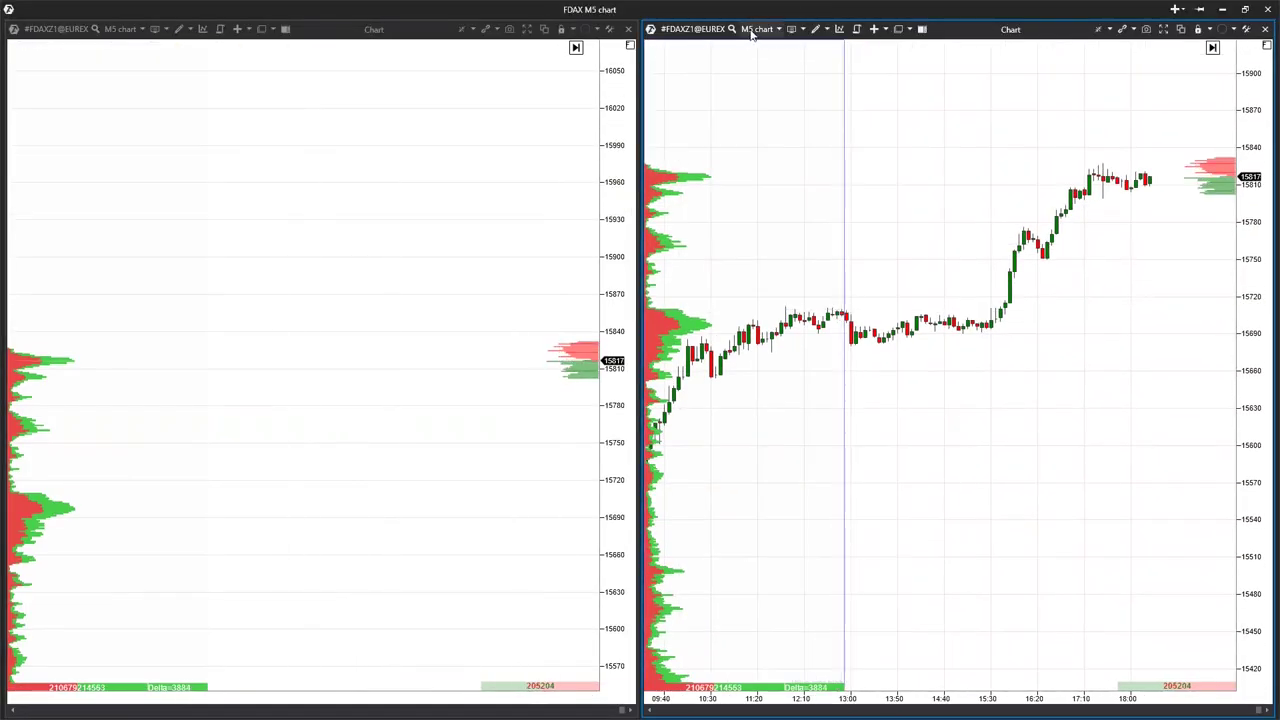
# Set the right chart's timeframe to H1 and the left chart's to M5, and return the left chart to the latest candles.
pyautogui.click(752, 30)
pyautogui.click(1070, 52)
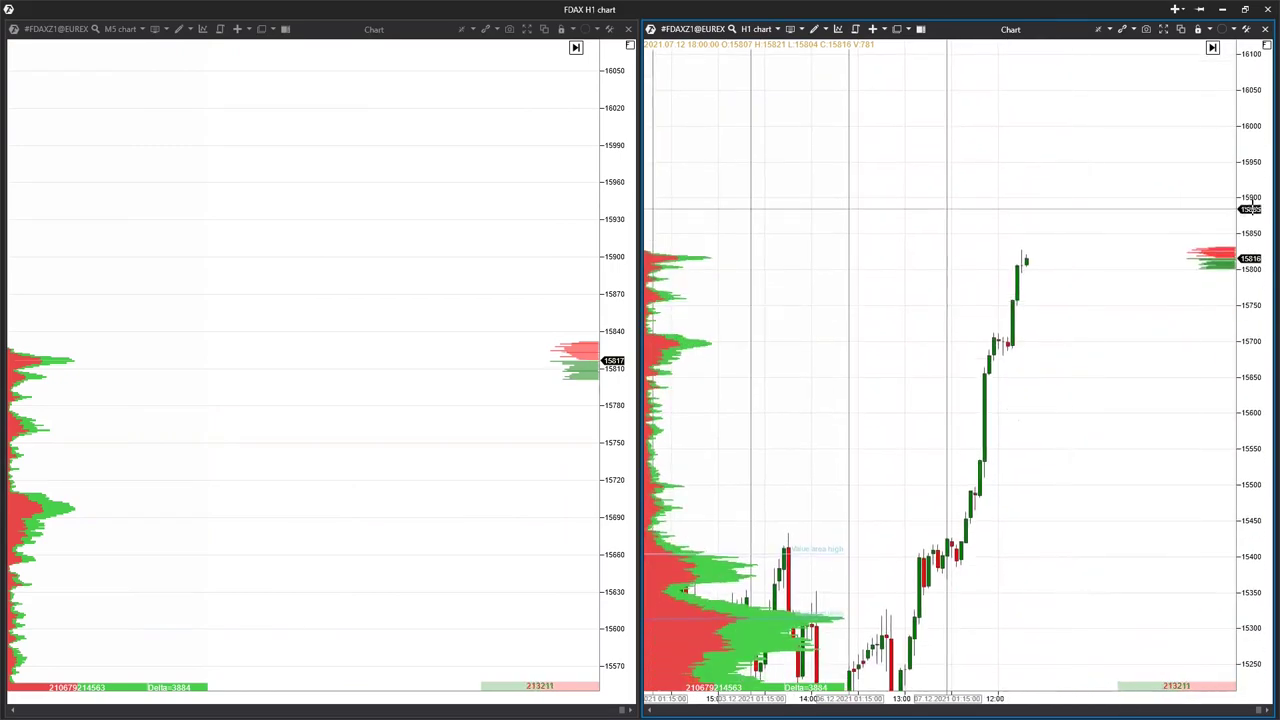
pyautogui.click(306, 274)
pyautogui.click(125, 30)
pyautogui.click(283, 51)
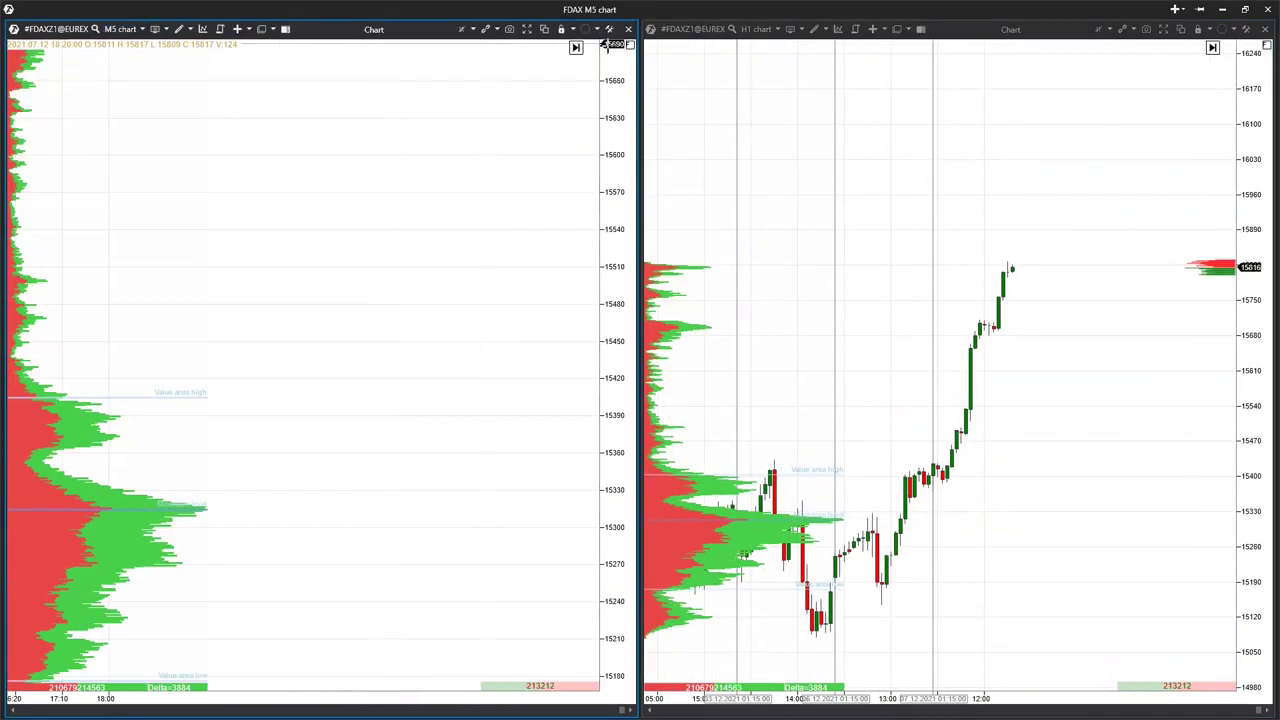
pyautogui.click(575, 47)
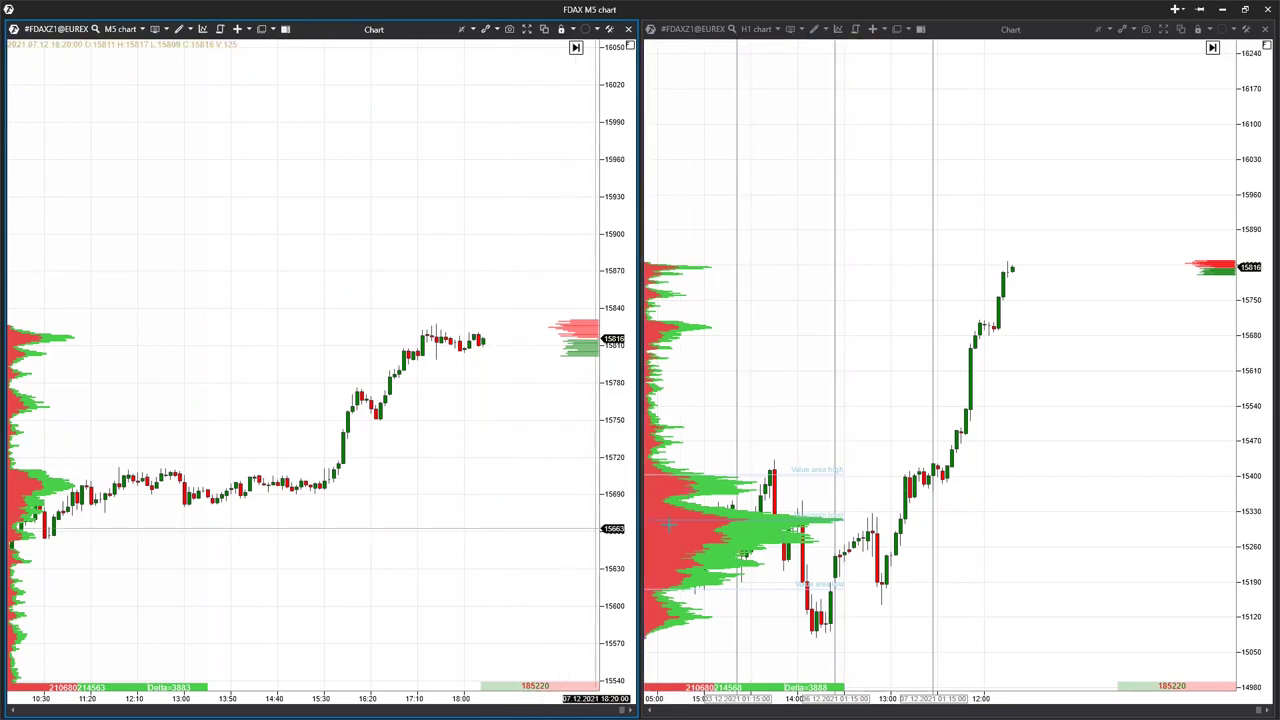
# Delete the volume profile objects from both the H1 chart and the M5 chart.
pyautogui.click(843, 365)
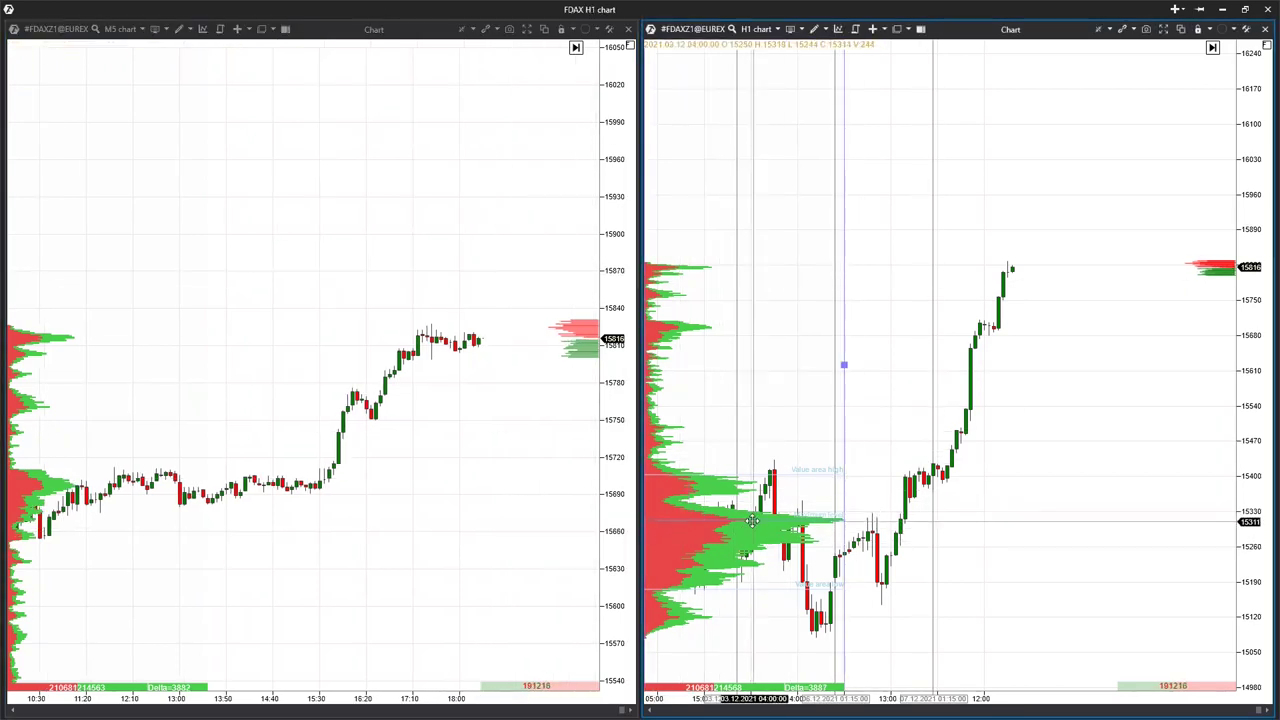
pyautogui.press('Delete')
pyautogui.click(69, 443)
pyautogui.press('Delete')
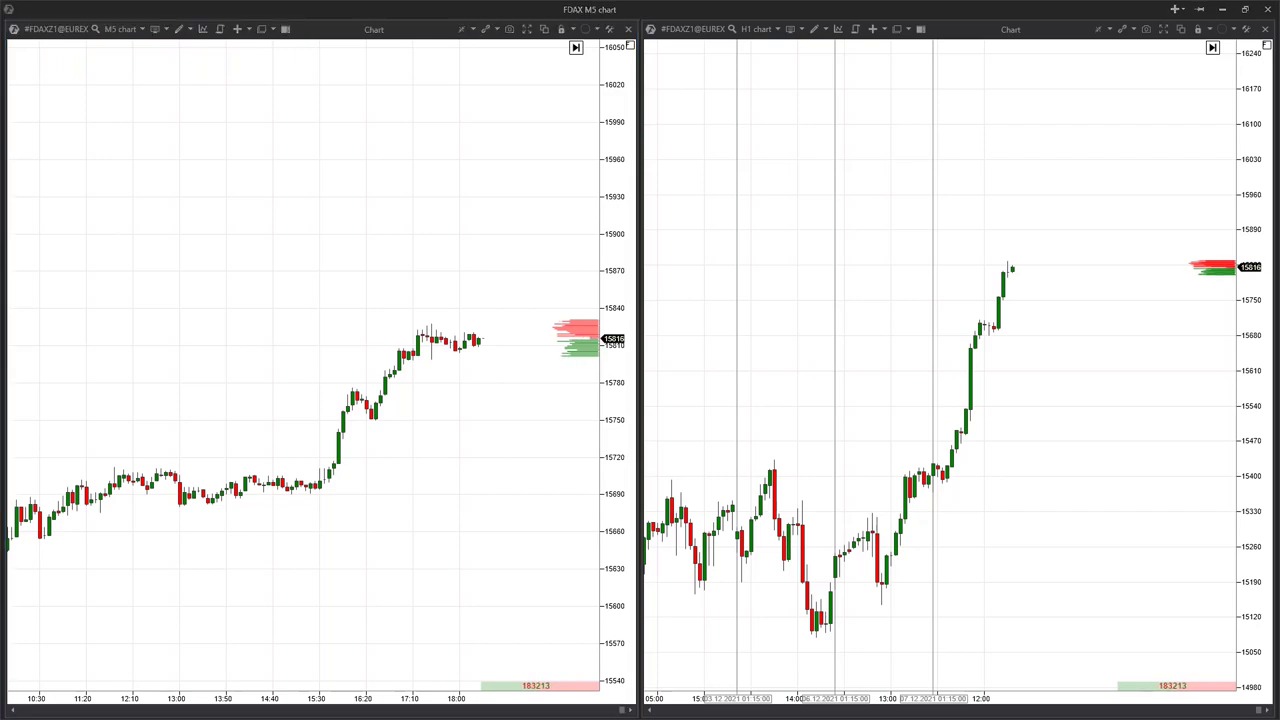
# Place the Select layouts panel over the charts, open its layout settings, and add a layout named Marktübersicht.
pyautogui.moveTo(503, 166); pyautogui.dragTo(476, 428)
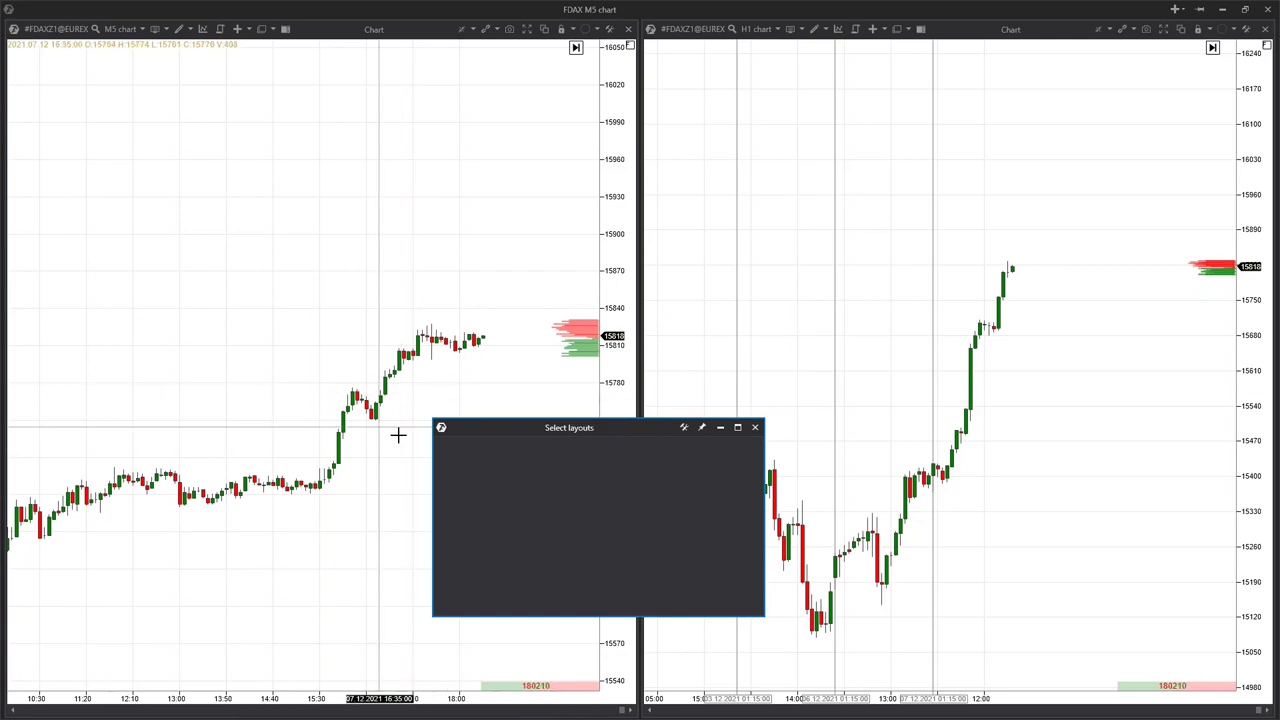
pyautogui.click(683, 427)
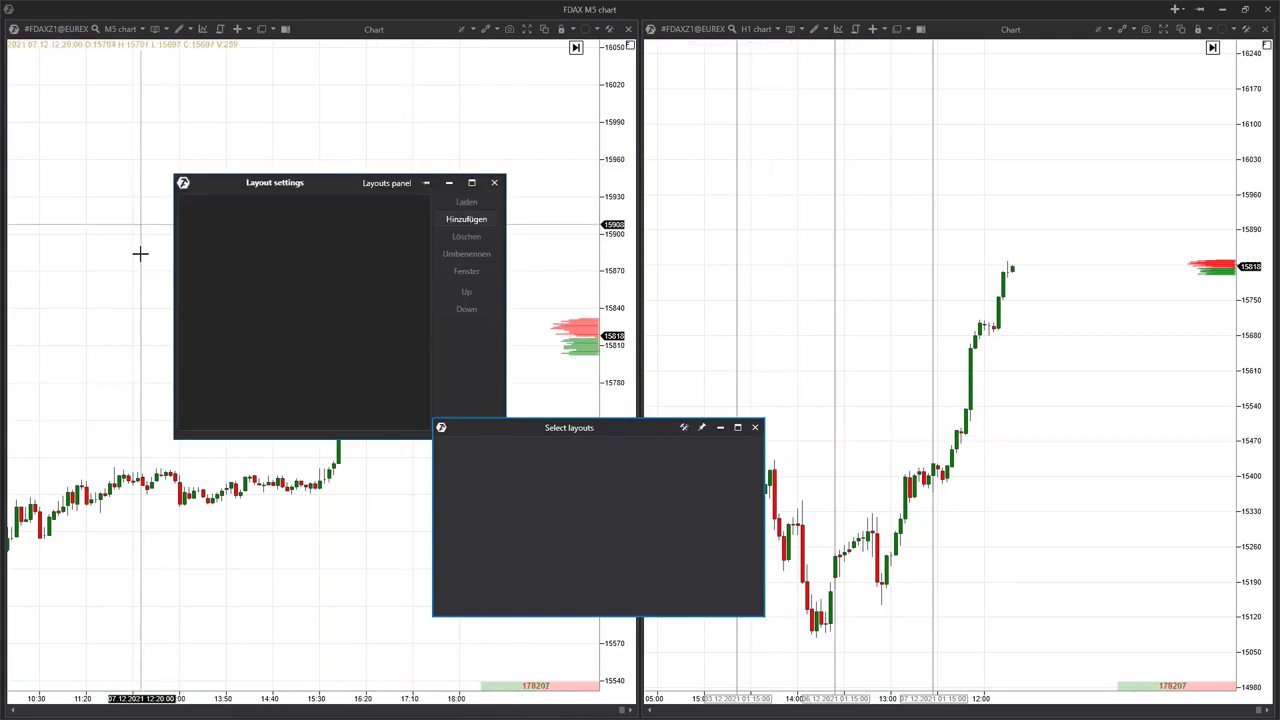
pyautogui.click(466, 219)
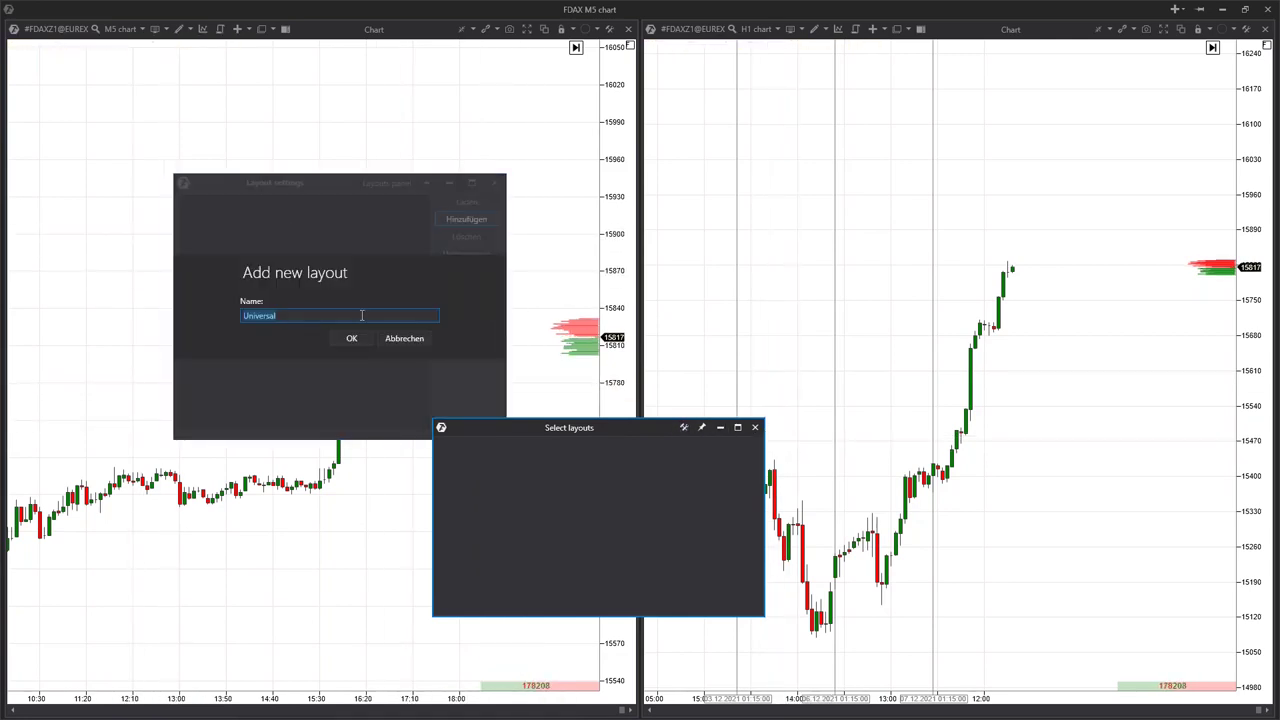
pyautogui.write('Marktü')
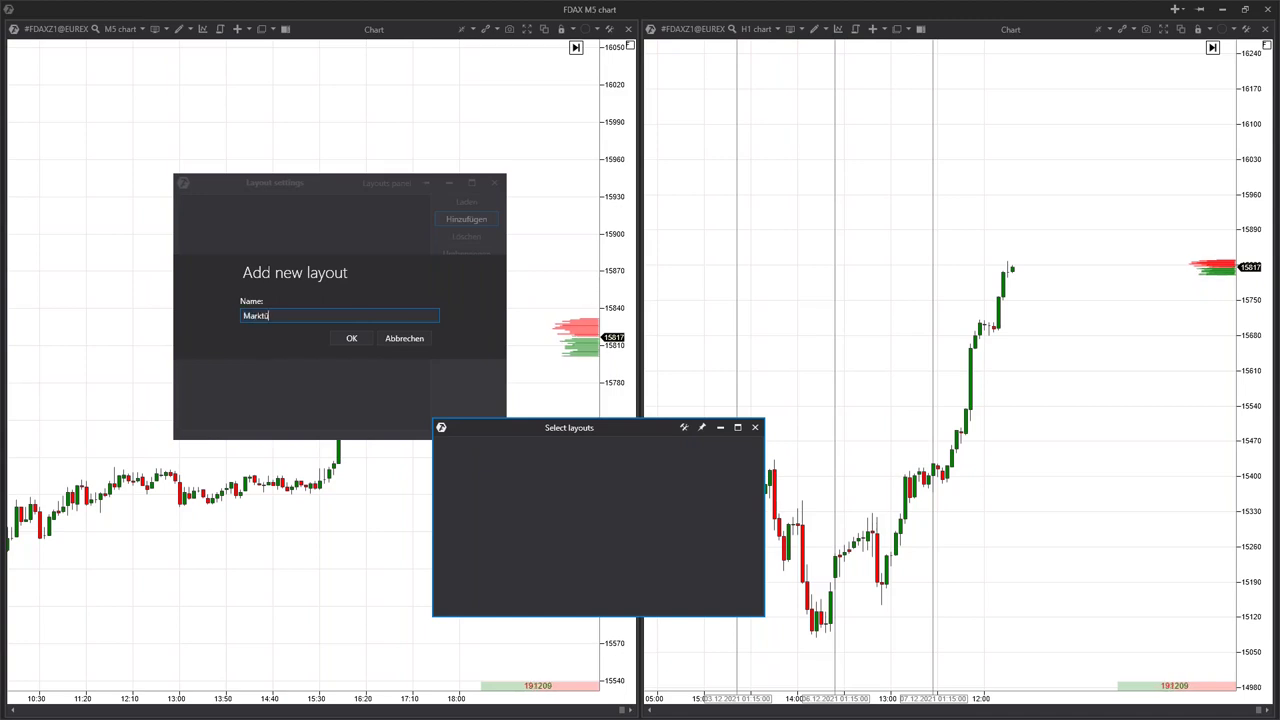
pyautogui.write('bersicht')
pyautogui.click(350, 338)
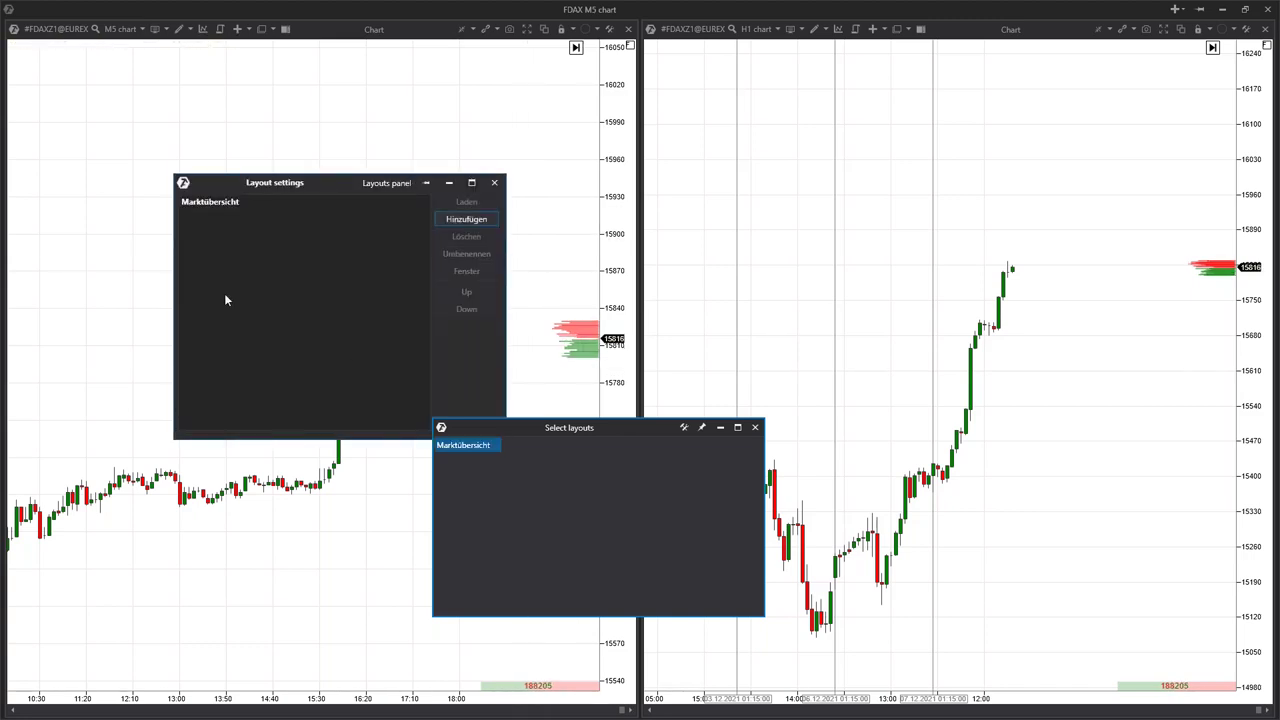
# Add a second layout named Entry Layout.
pyautogui.click(466, 219)
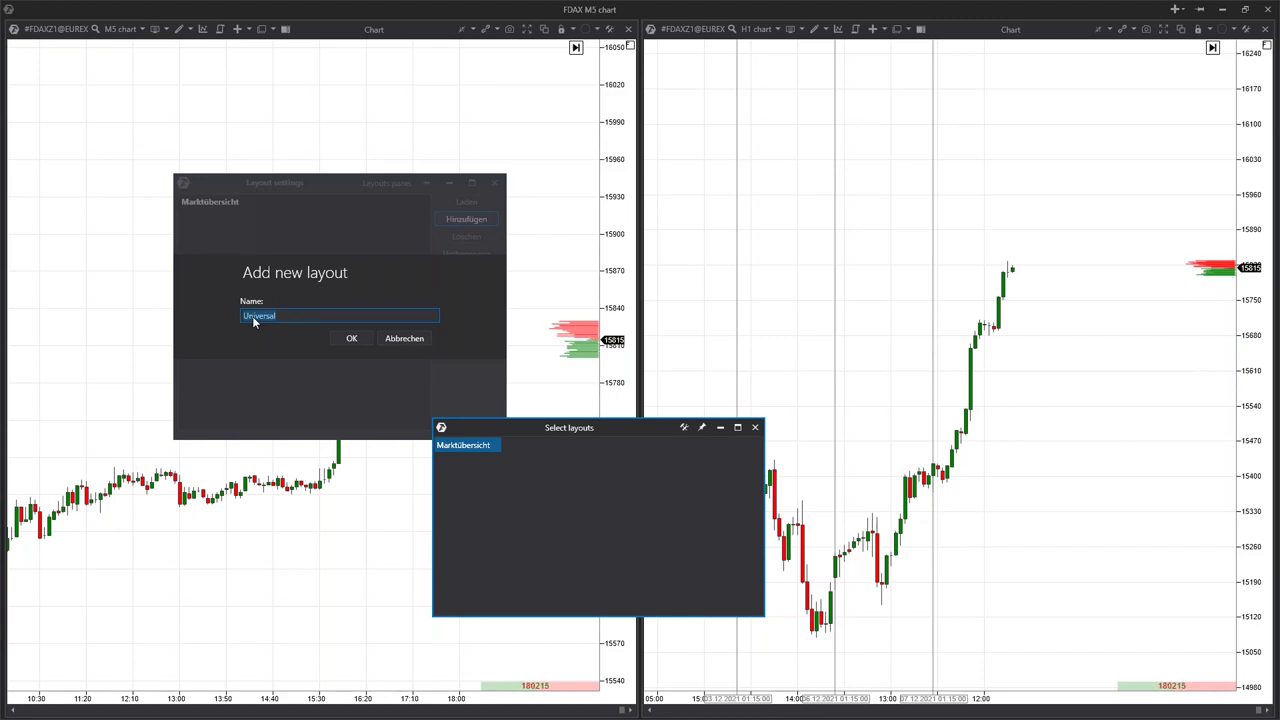
pyautogui.write('Entry Layout')
pyautogui.click(352, 339)
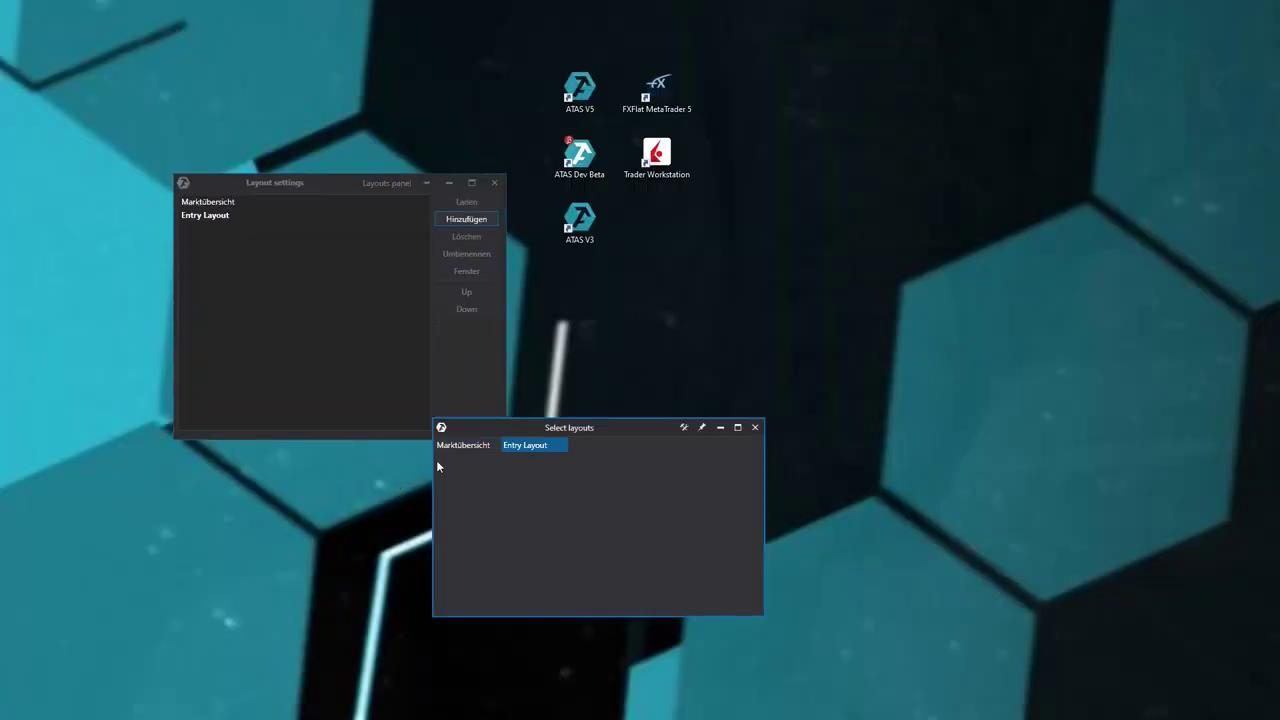
# Shrink the Select layouts panel to a single row and switch between the Marktübersicht and Entry Layout layouts.
pyautogui.click(526, 463)
pyautogui.moveTo(527, 557); pyautogui.dragTo(523, 535)
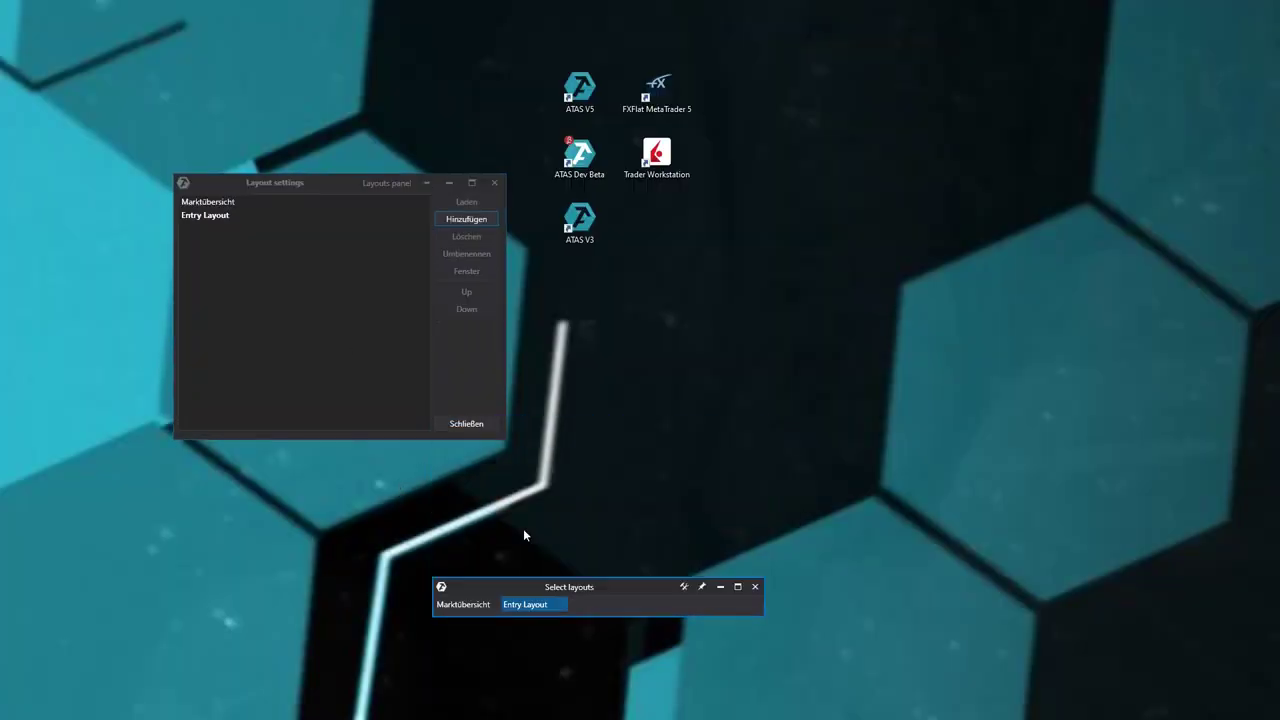
pyautogui.click(467, 605)
pyautogui.click(530, 605)
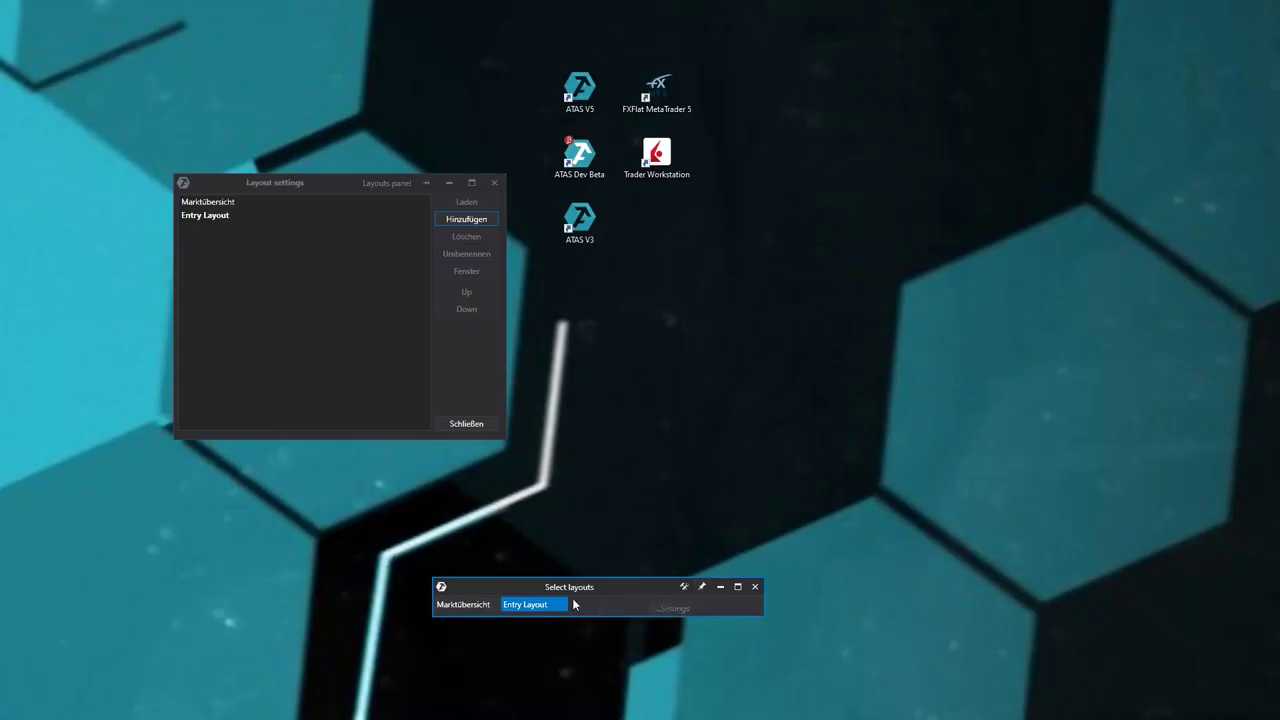
# Add a third layout named News & Infos in the layout settings.
pyautogui.click(466, 219)
pyautogui.write('News ')
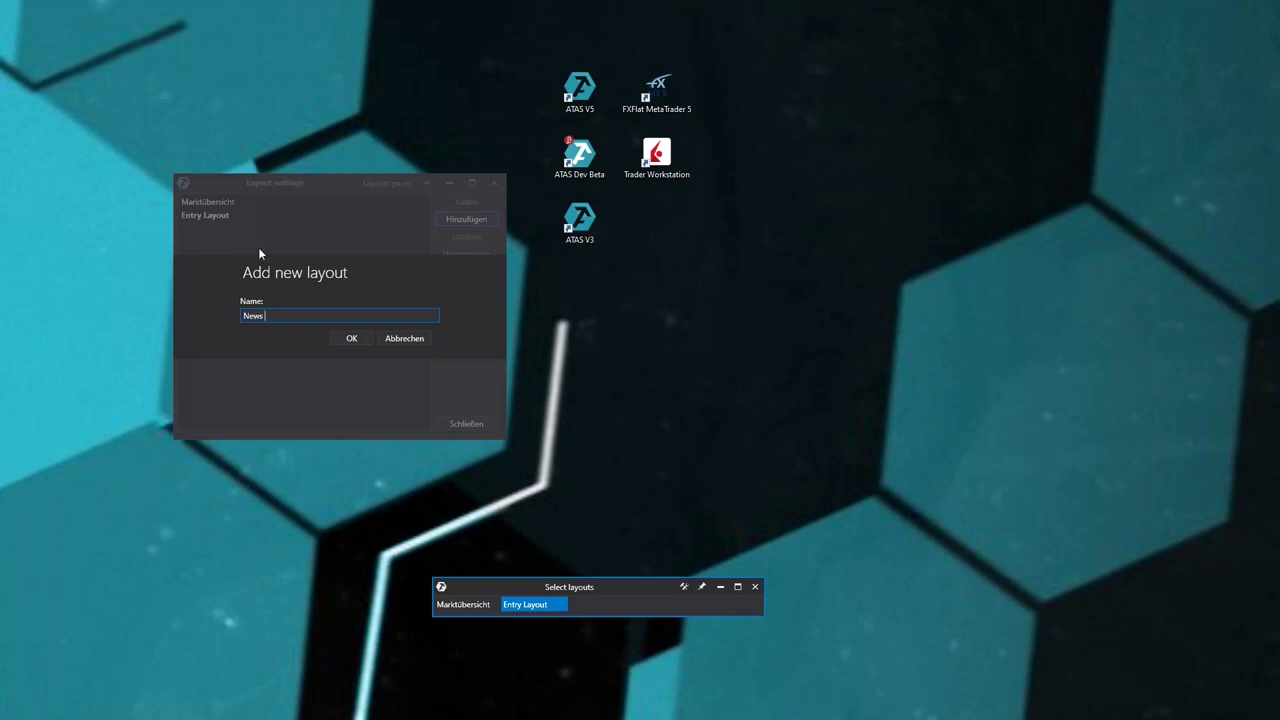
pyautogui.write('& Infos')
pyautogui.click(350, 338)
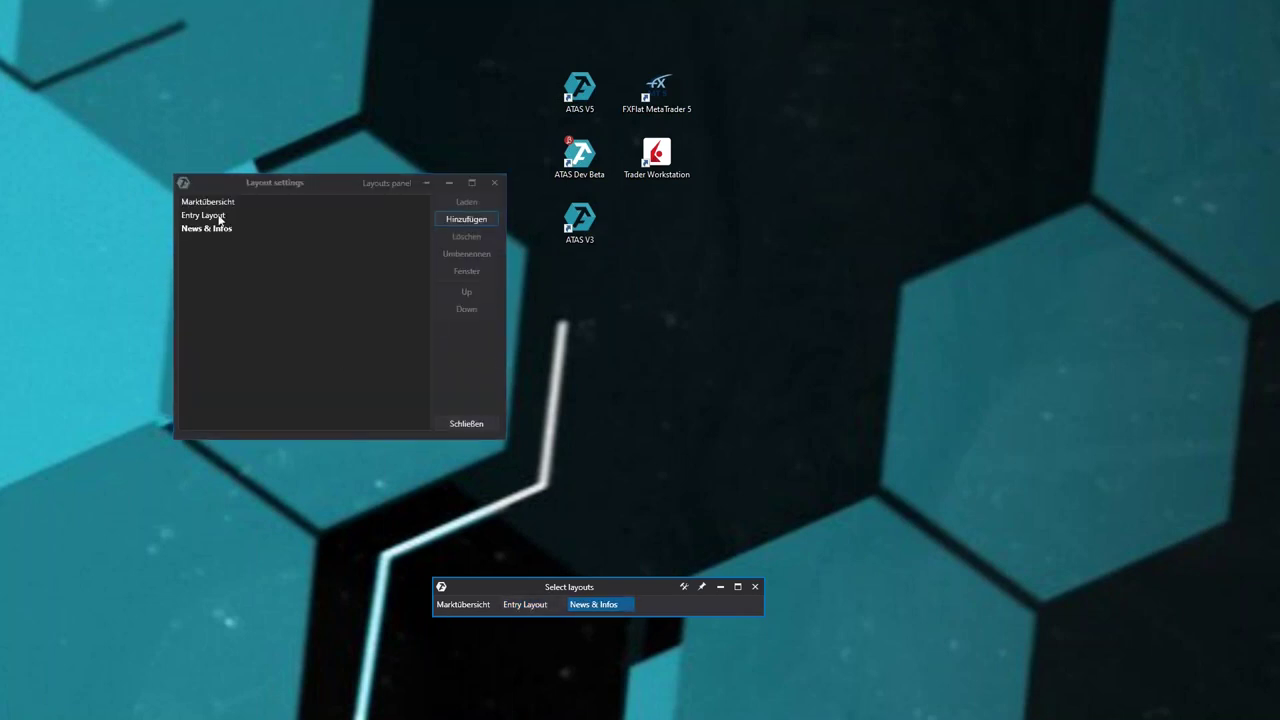
# Move the Select layouts panel lower on the desktop, close the layout settings, and switch to the Marktübersicht layout.
pyautogui.moveTo(340, 186); pyautogui.dragTo(362, 164)
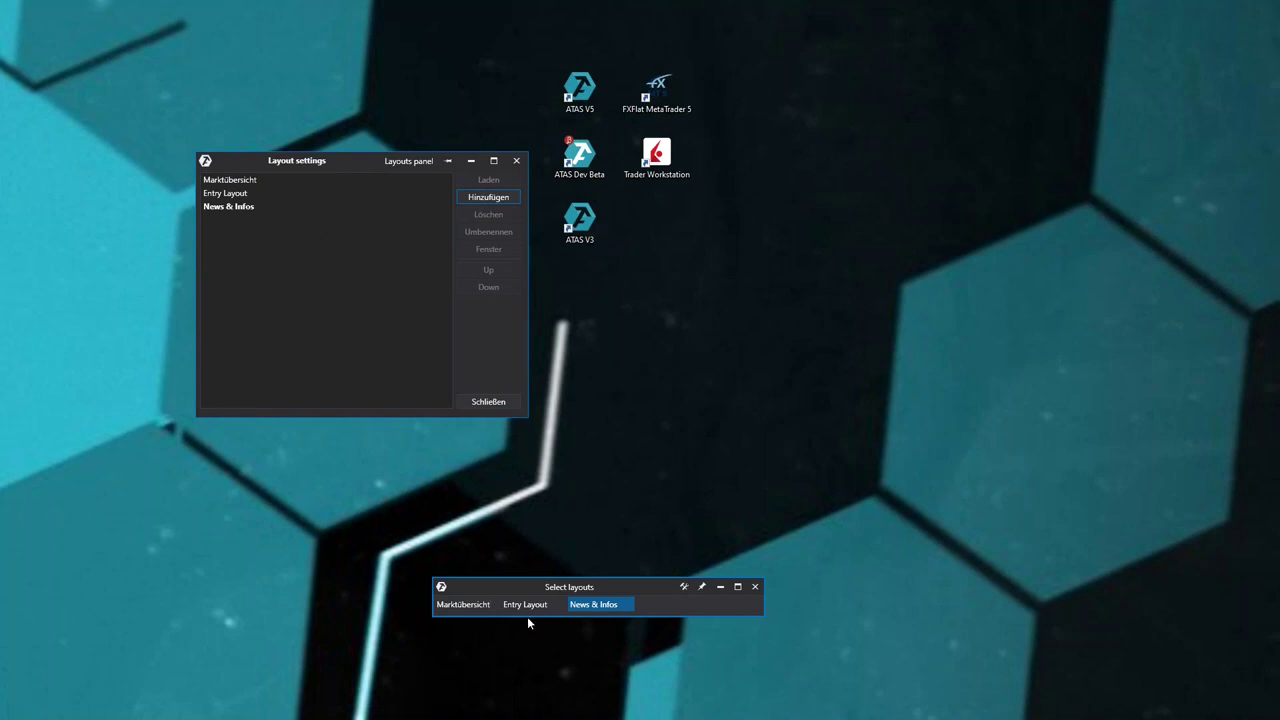
pyautogui.moveTo(490, 590); pyautogui.dragTo(649, 656)
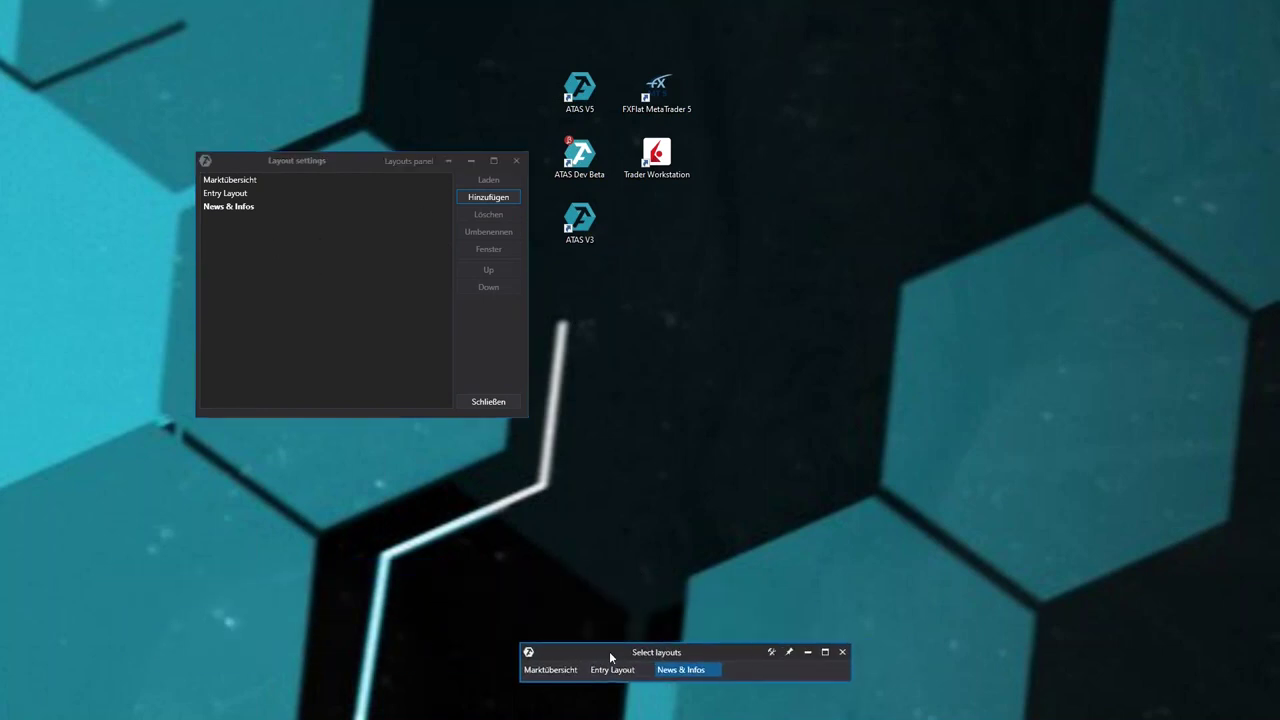
pyautogui.click(517, 160)
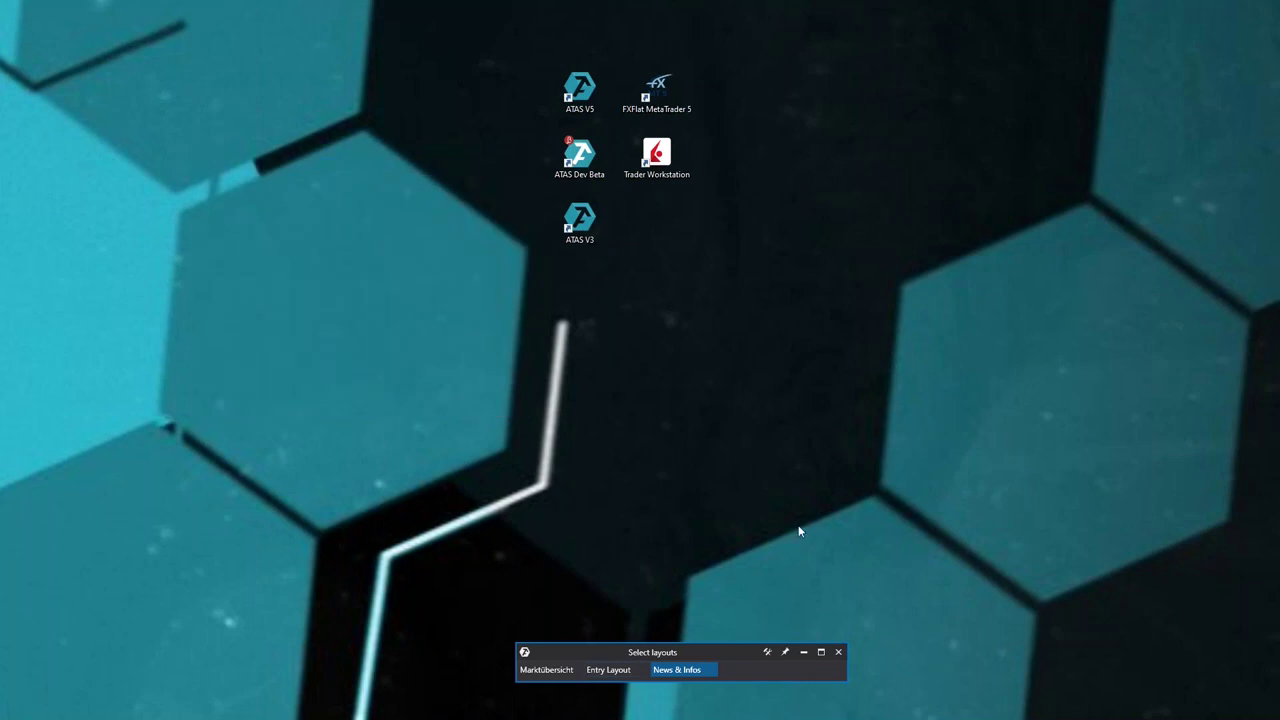
pyautogui.click(785, 653)
pyautogui.click(548, 670)
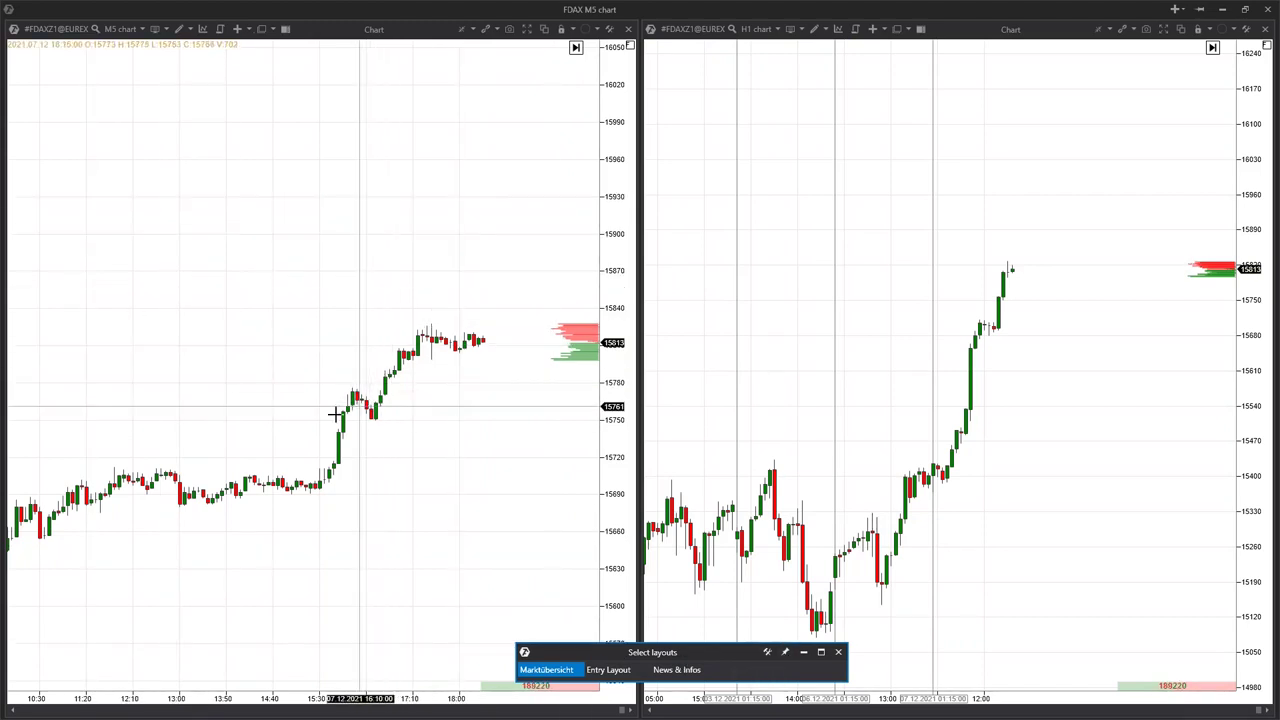
# Change the FDAX M5 chart's timeframe to Daily.
pyautogui.click(126, 30)
pyautogui.click(729, 575)
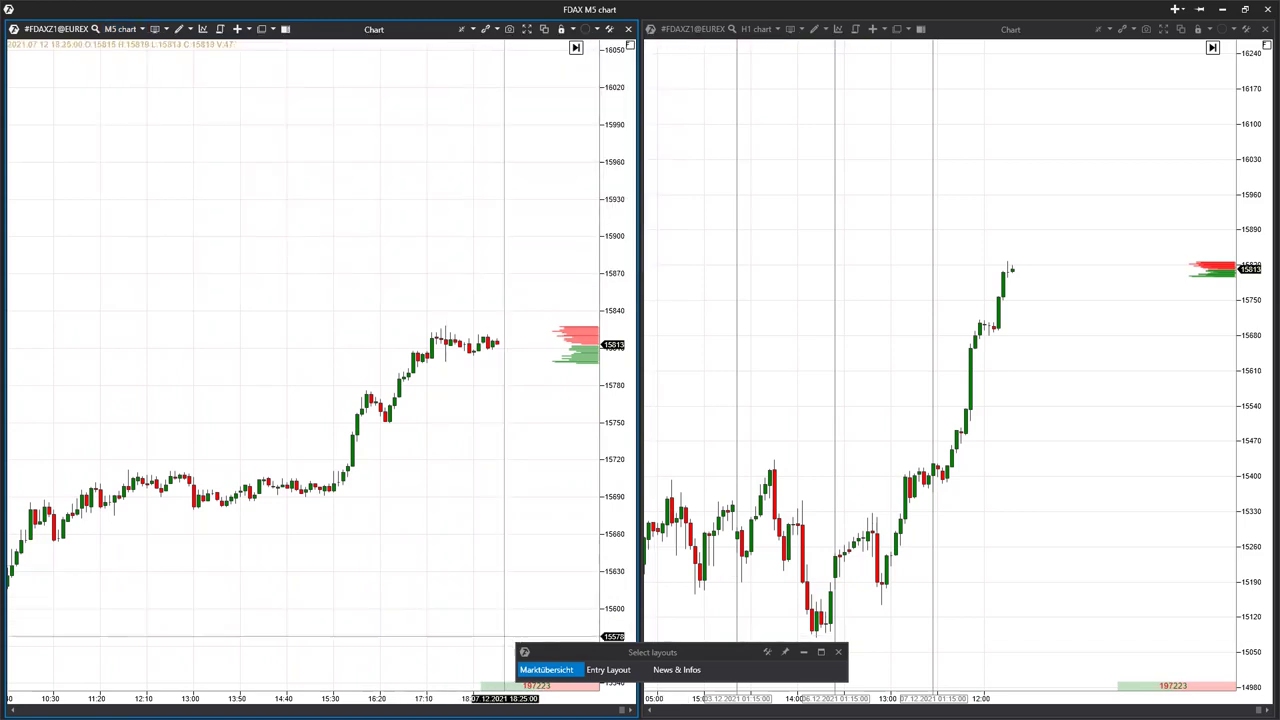
pyautogui.rightClick(256, 251)
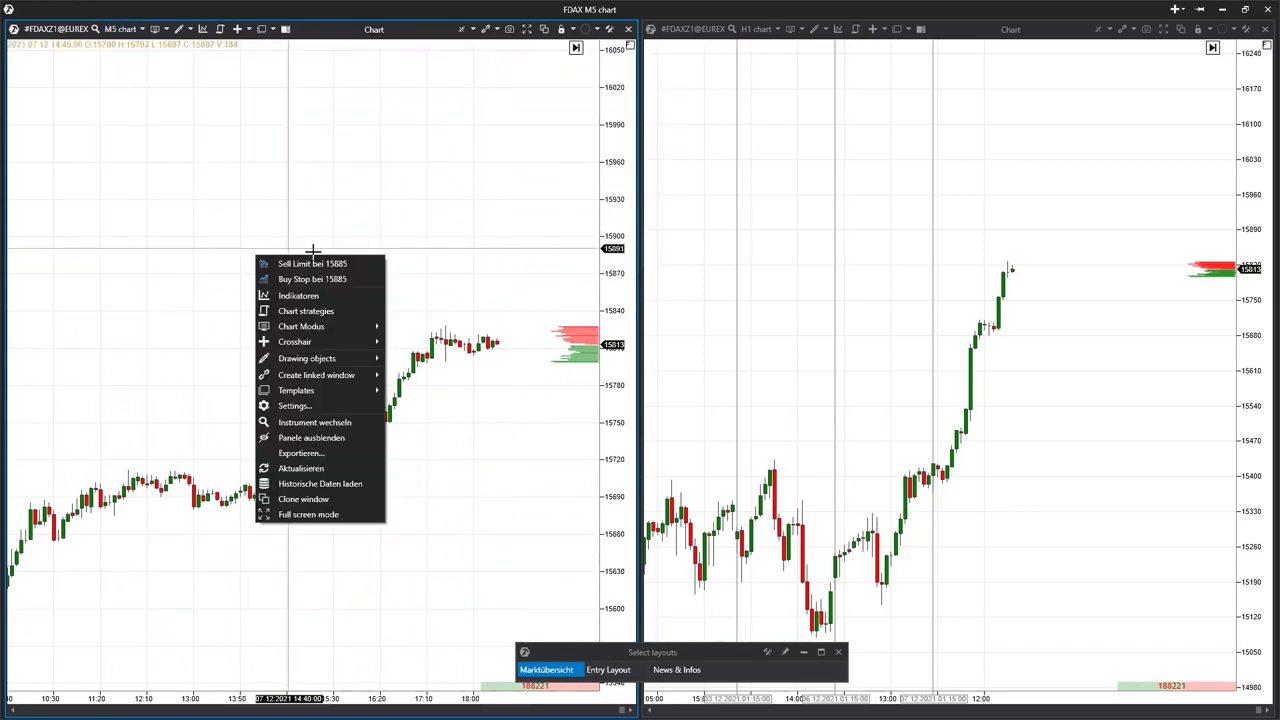
pyautogui.press('Escape')
pyautogui.click(121, 29)
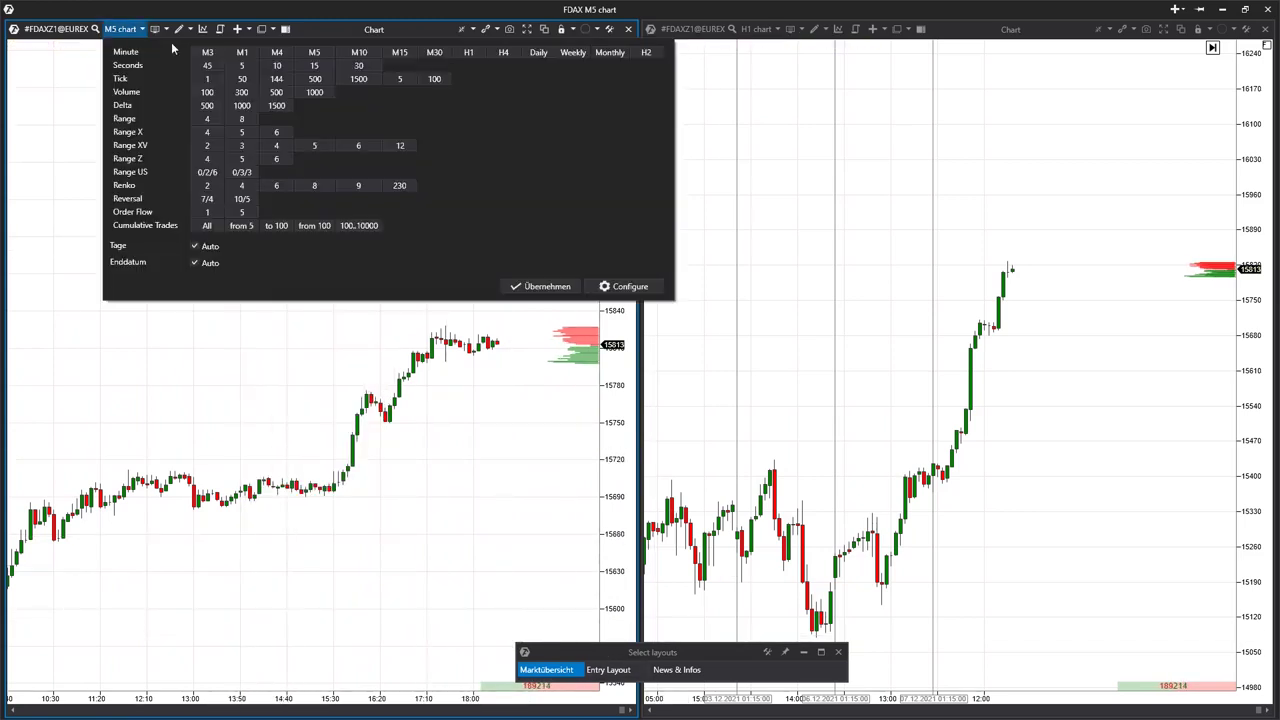
pyautogui.click(538, 52)
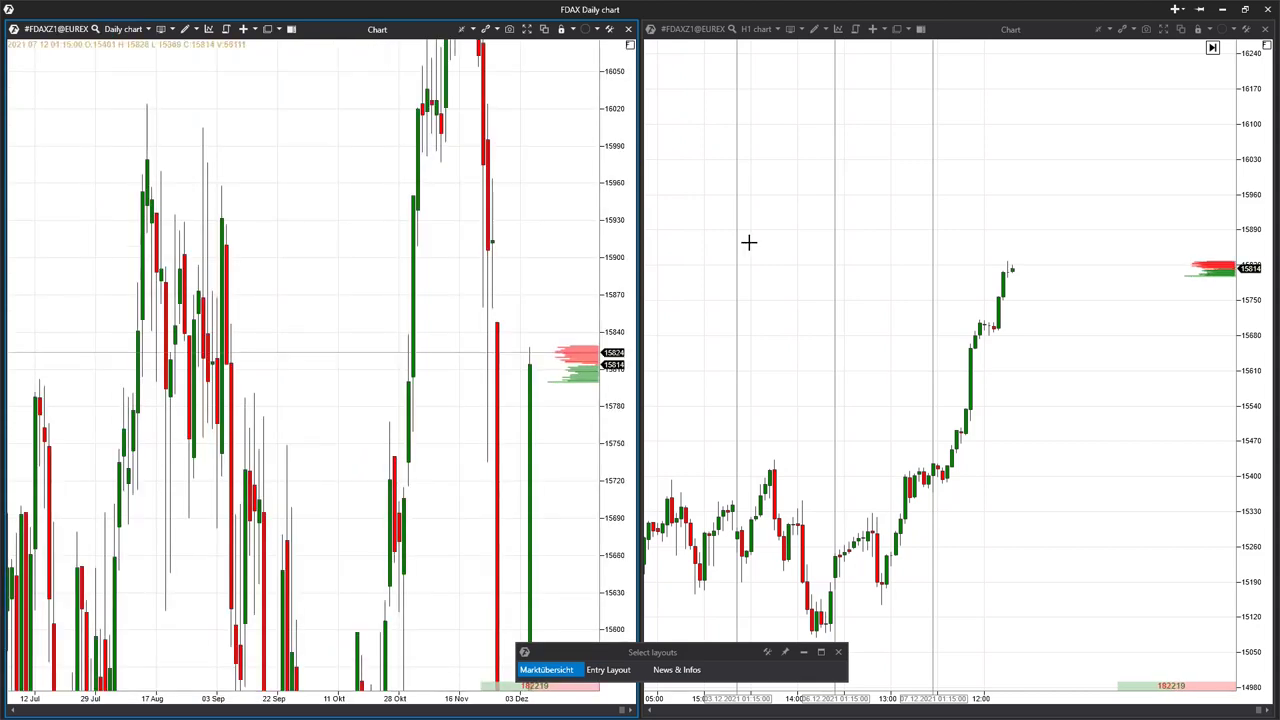
# Add the EMA indicator to the FDAX Daily chart and set its period to 200.
pyautogui.moveTo(606, 88); pyautogui.dragTo(611, 163)
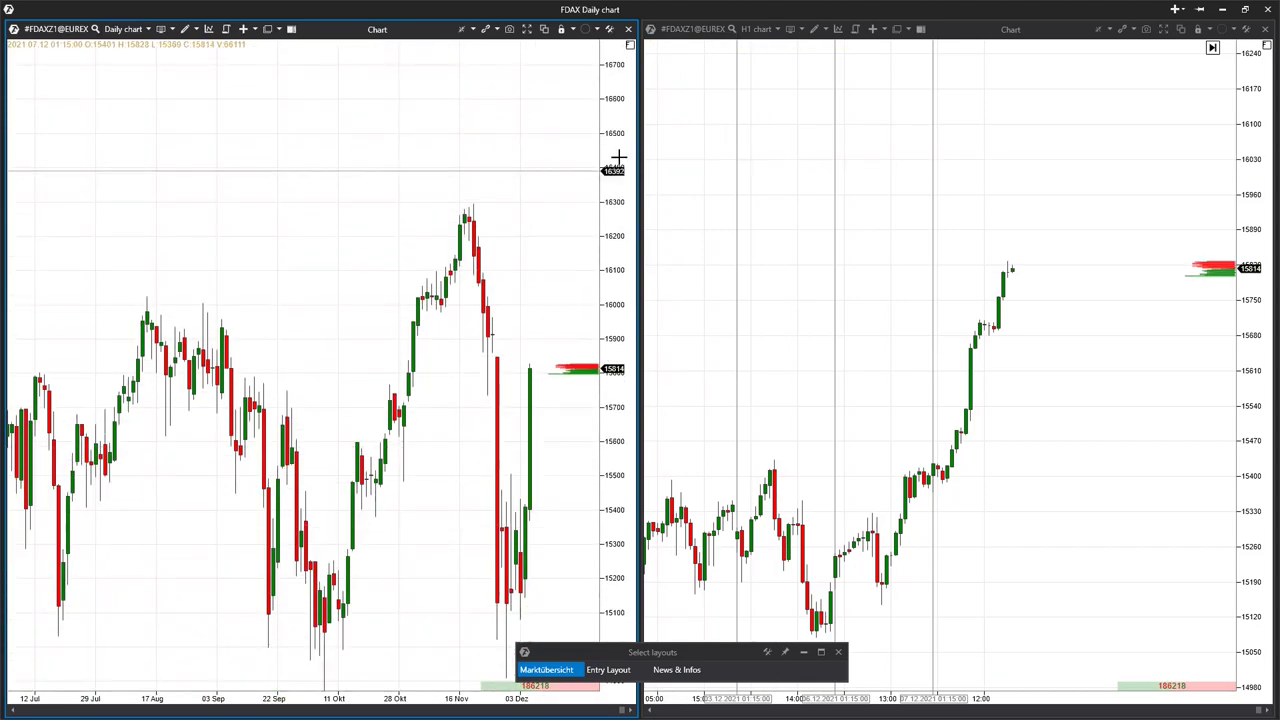
pyautogui.scroll(2, 878, 303)
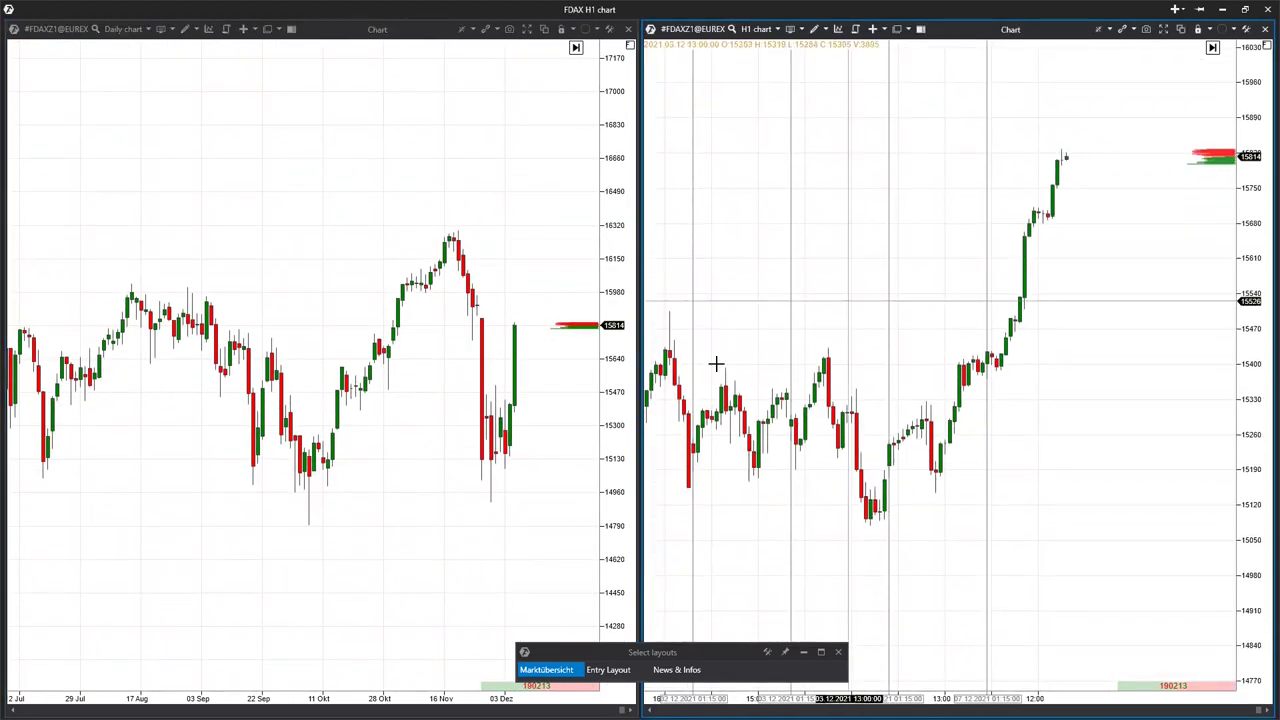
pyautogui.moveTo(434, 365); pyautogui.dragTo(360, 366)
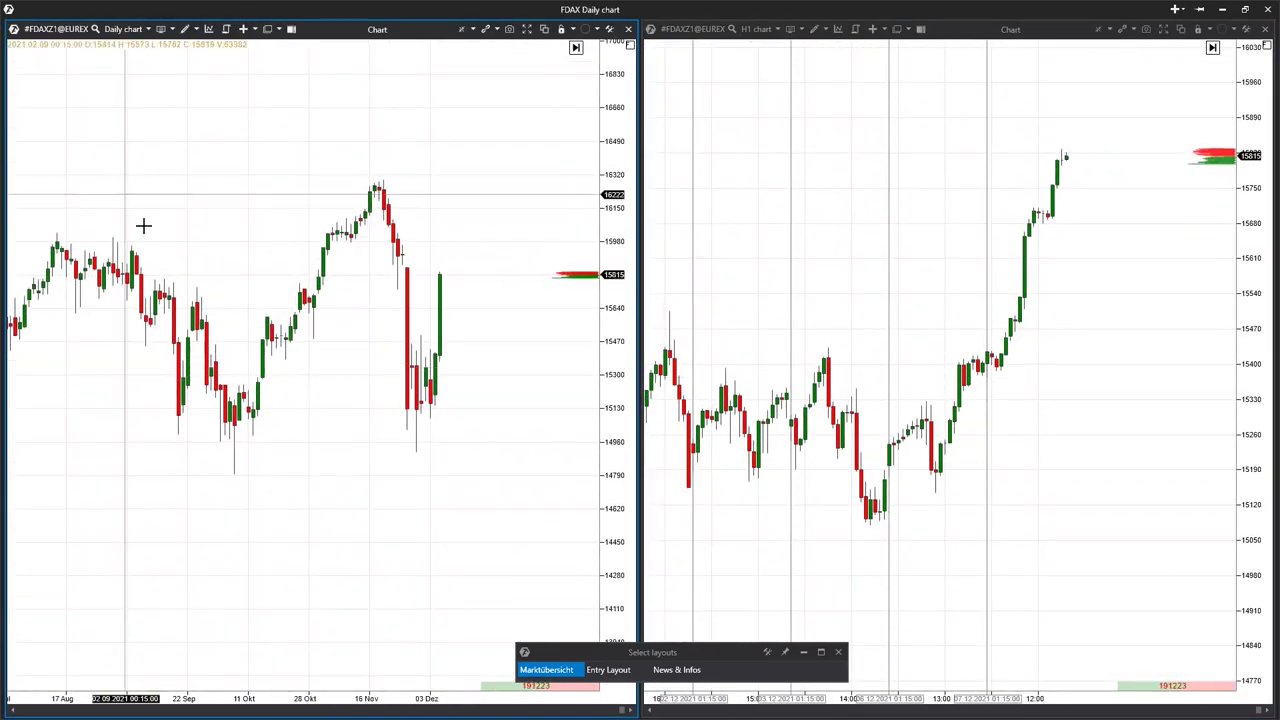
pyautogui.rightClick(149, 188)
pyautogui.click(186, 227)
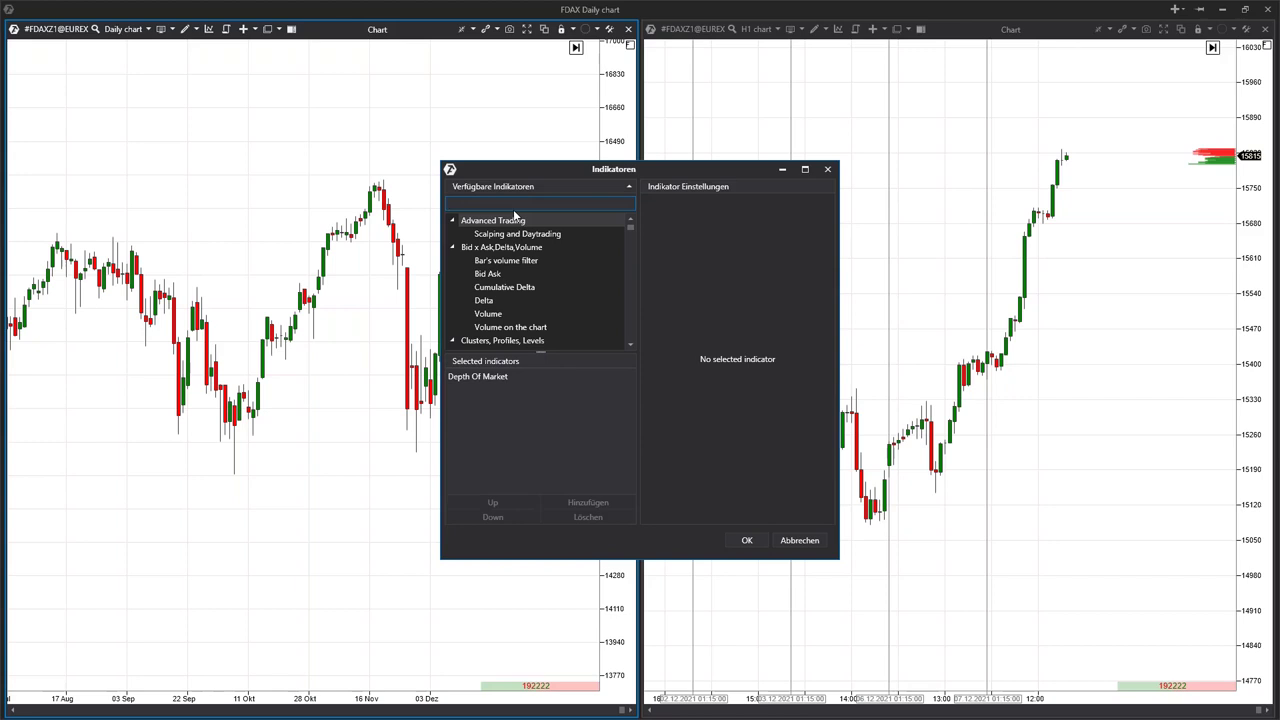
pyautogui.write('EMA')
pyautogui.doubleClick(506, 249)
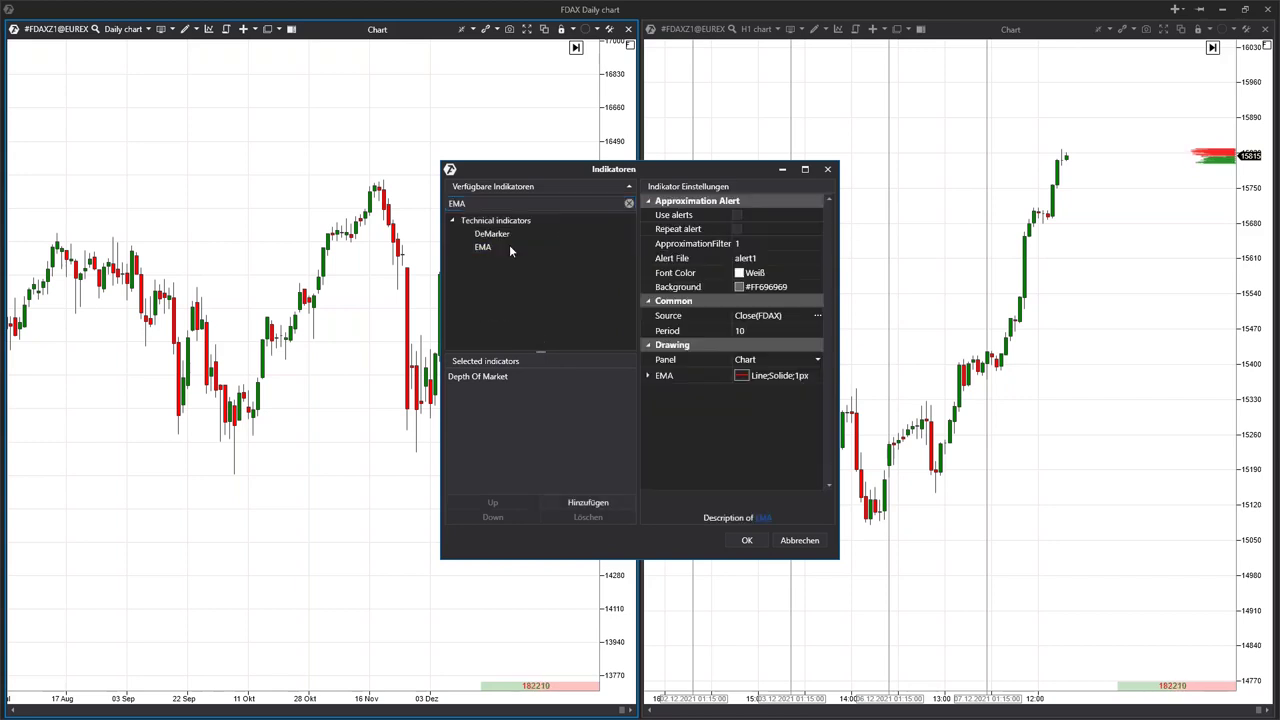
pyautogui.click(507, 390)
pyautogui.click(505, 377)
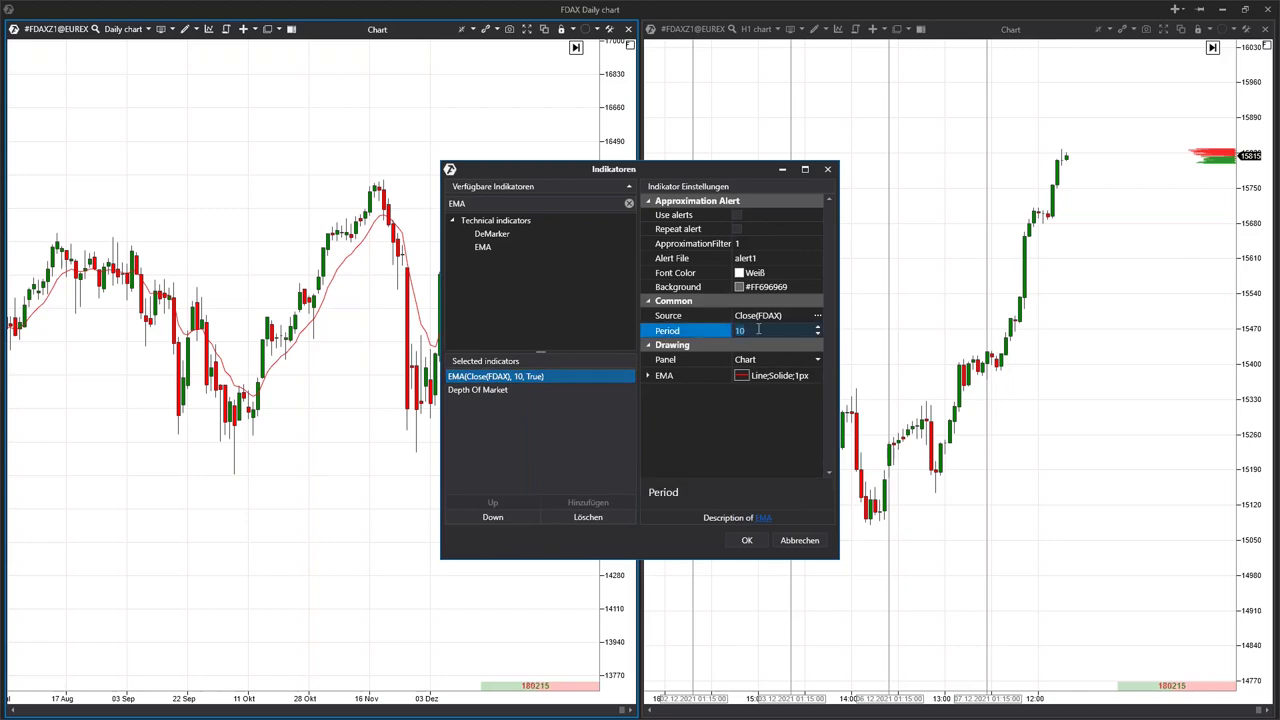
pyautogui.write('200')
# Colour the Daily chart's EMA line orange, make it thicker, and apply the indicator settings.
pyautogui.moveTo(698, 170); pyautogui.dragTo(981, 189)
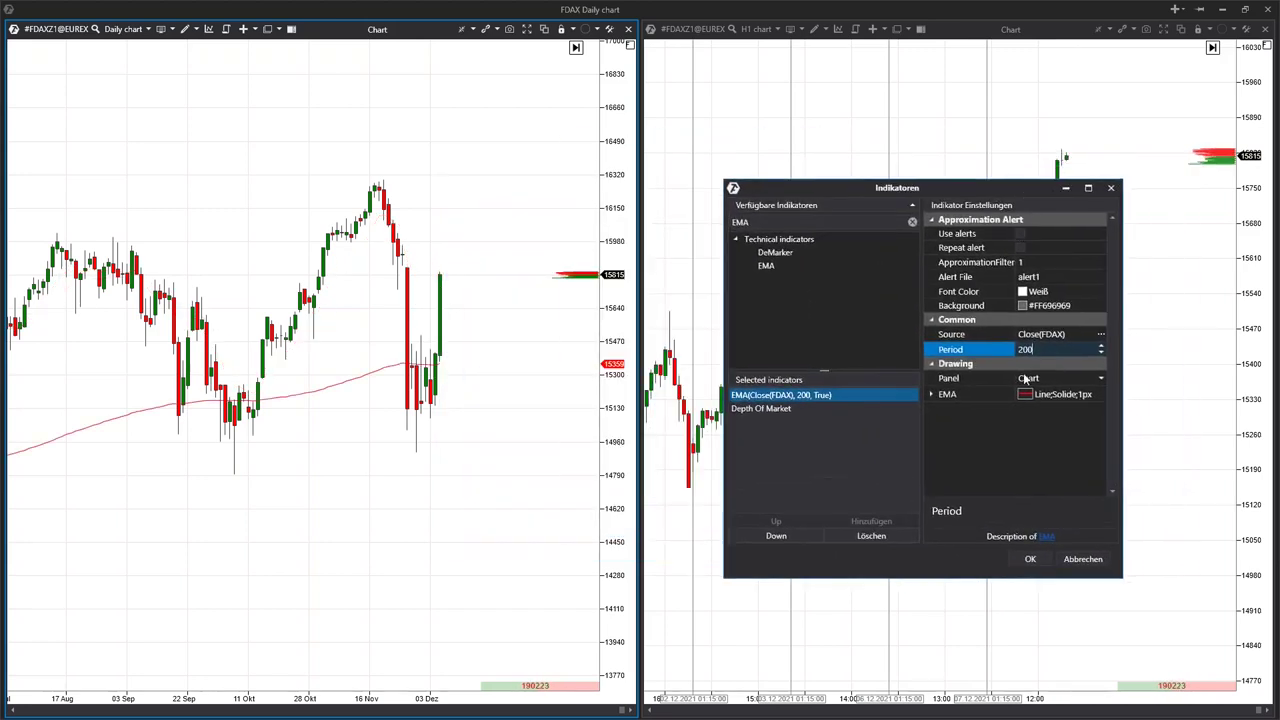
pyautogui.click(933, 395)
pyautogui.click(1024, 452)
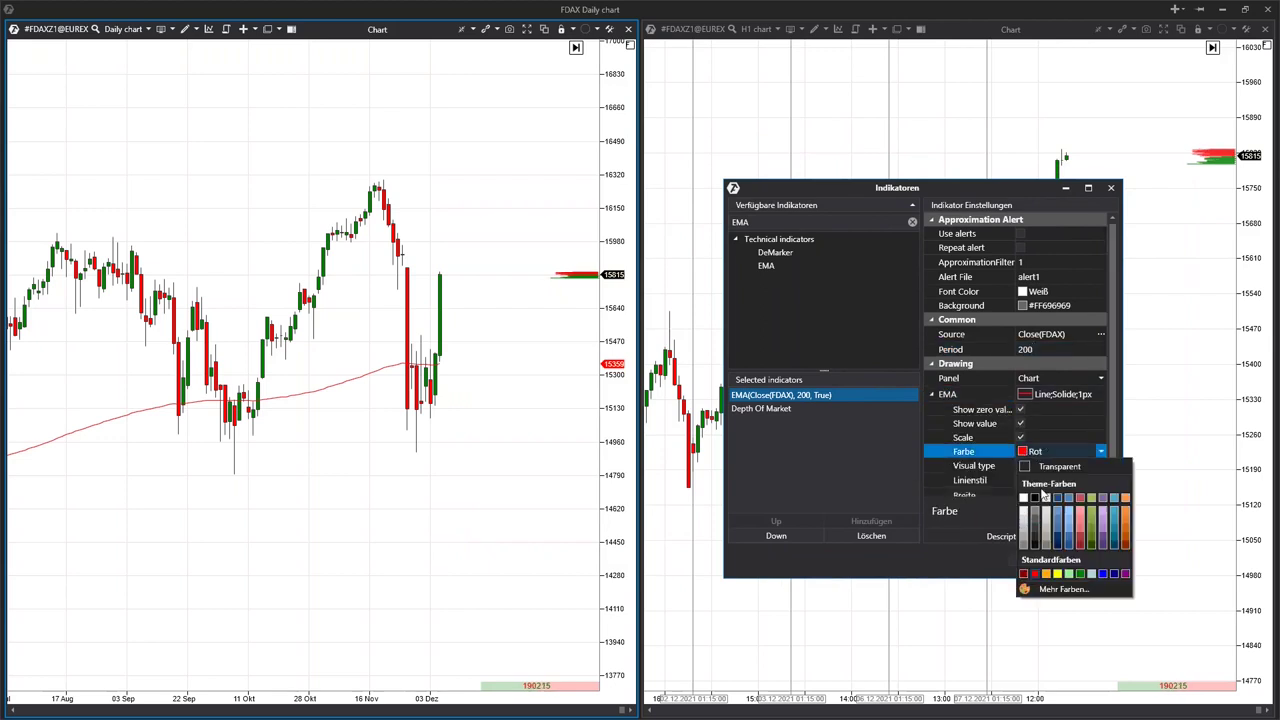
pyautogui.click(1045, 572)
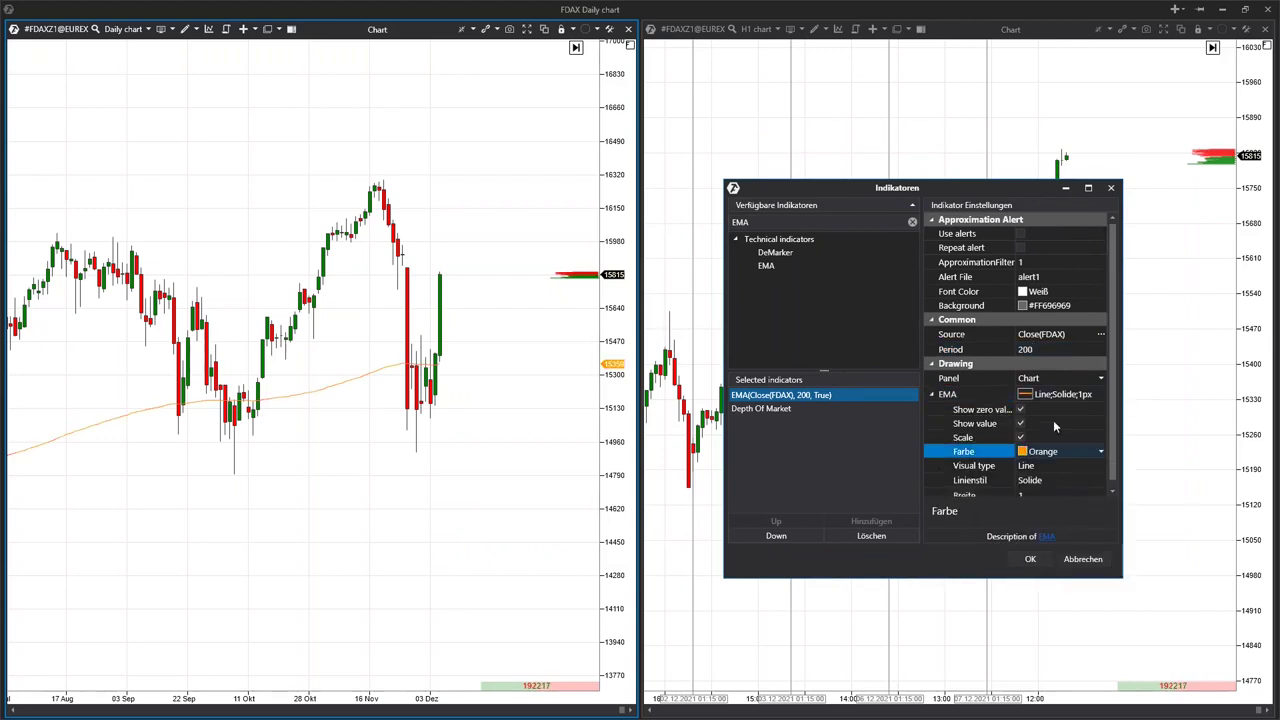
pyautogui.scroll(-1, 1050, 472)
pyautogui.click(1093, 488)
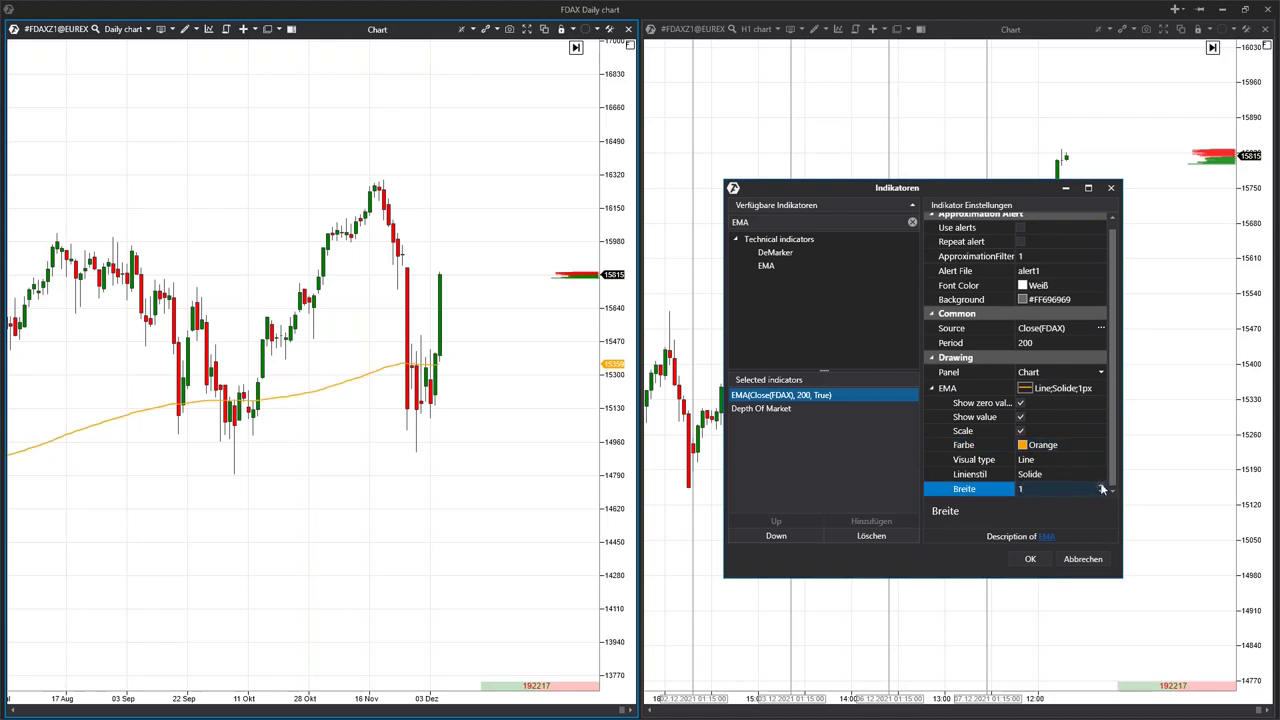
pyautogui.click(1030, 558)
# Search the indicators for vwa and add VWAP/TWAP to the FDAX H1 chart.
pyautogui.moveTo(890, 300); pyautogui.dragTo(903, 334)
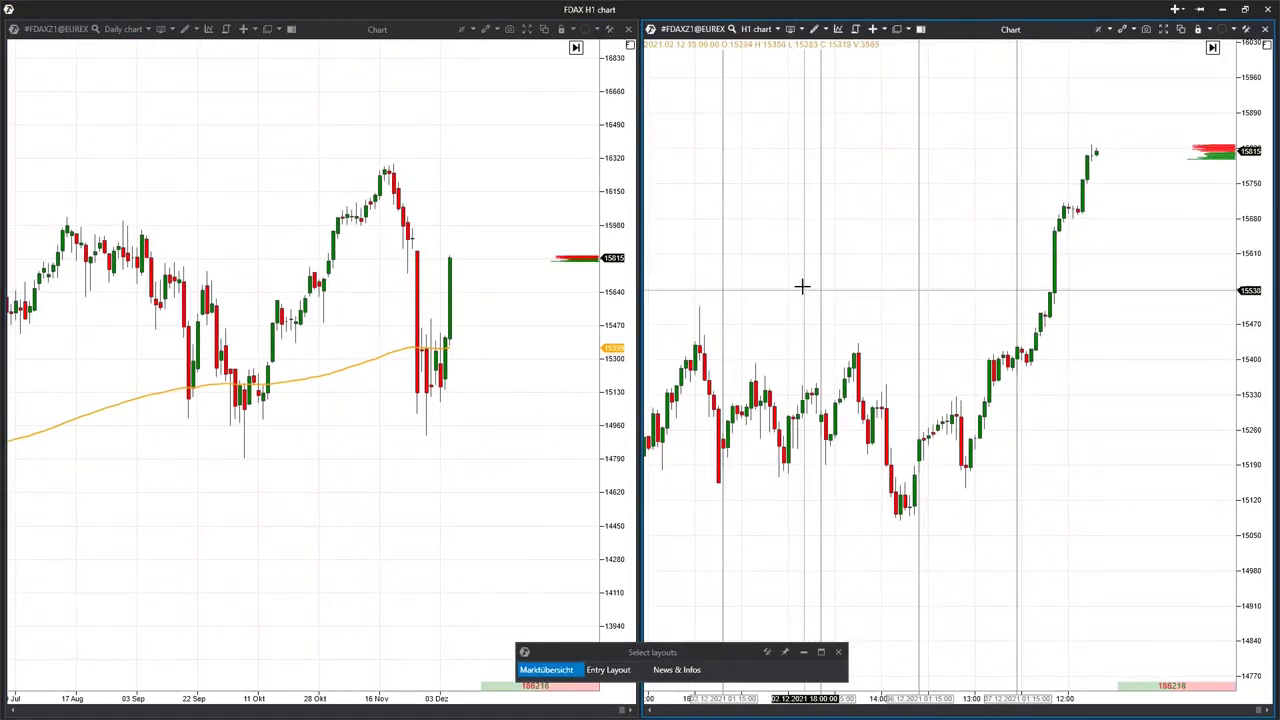
pyautogui.rightClick(803, 289)
pyautogui.click(845, 324)
pyautogui.click(478, 202)
pyautogui.write('vwa')
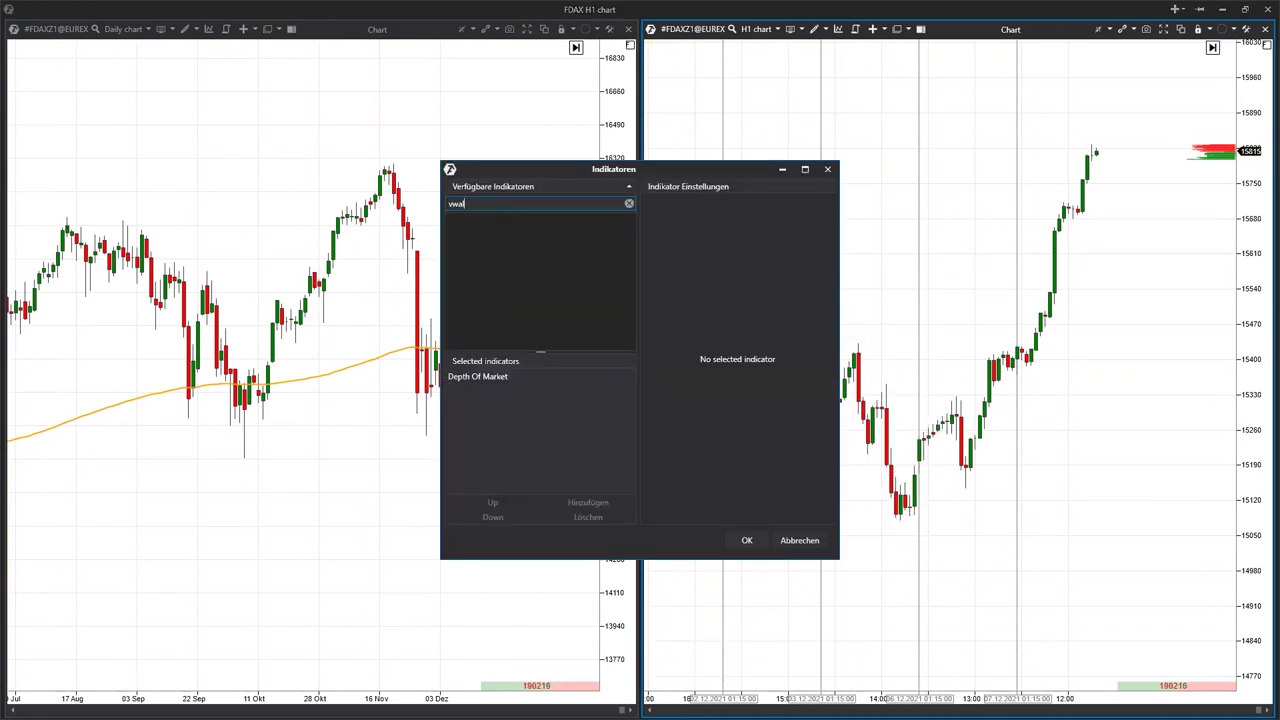
pyautogui.press('BackSpace')
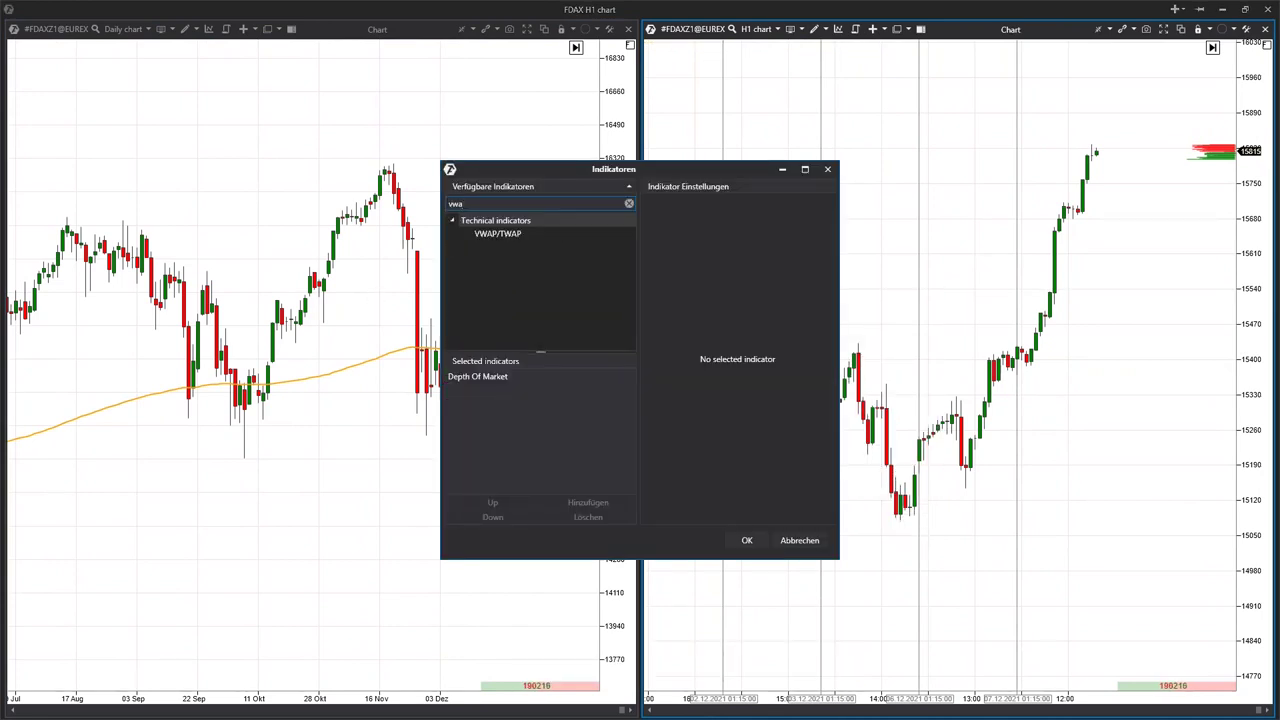
pyautogui.doubleClick(500, 234)
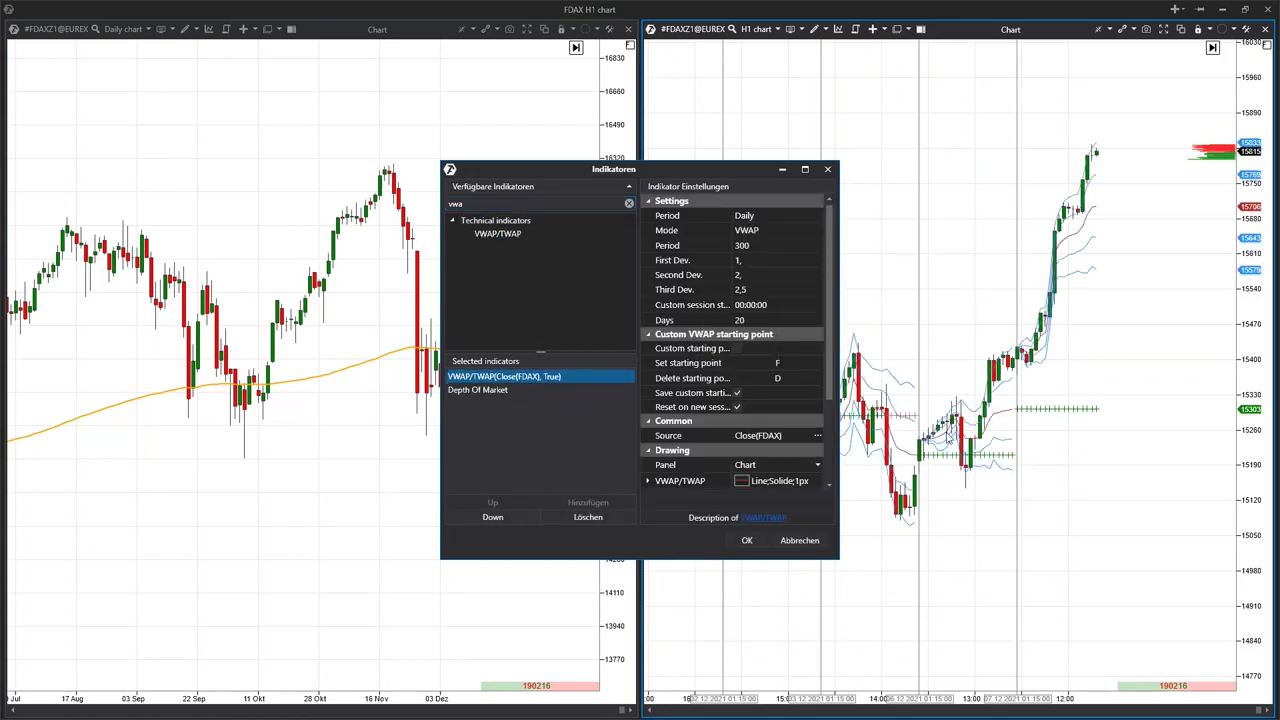
# Review the VWAP/TWAP settings beside the H1 chart and set the Lower std2 line's visual type to Hide.
pyautogui.moveTo(643, 160); pyautogui.dragTo(332, 143)
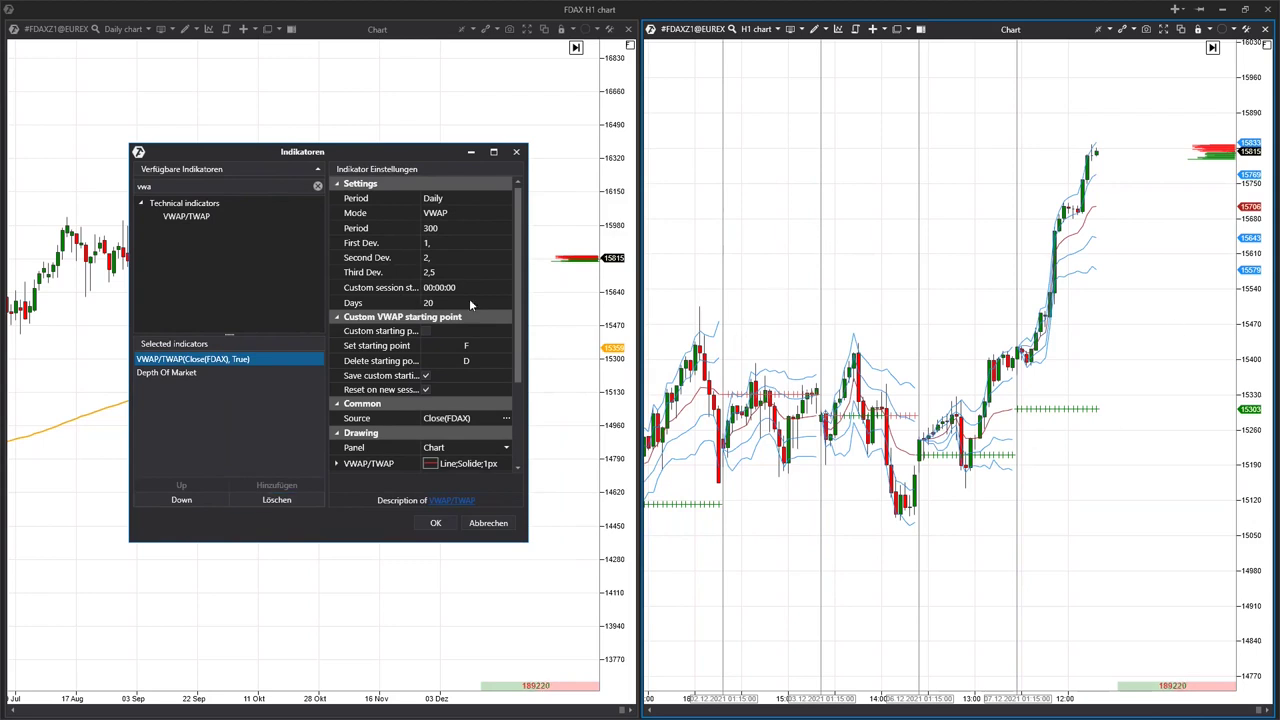
pyautogui.scroll(-3, 469, 298)
pyautogui.scroll(3, 440, 380)
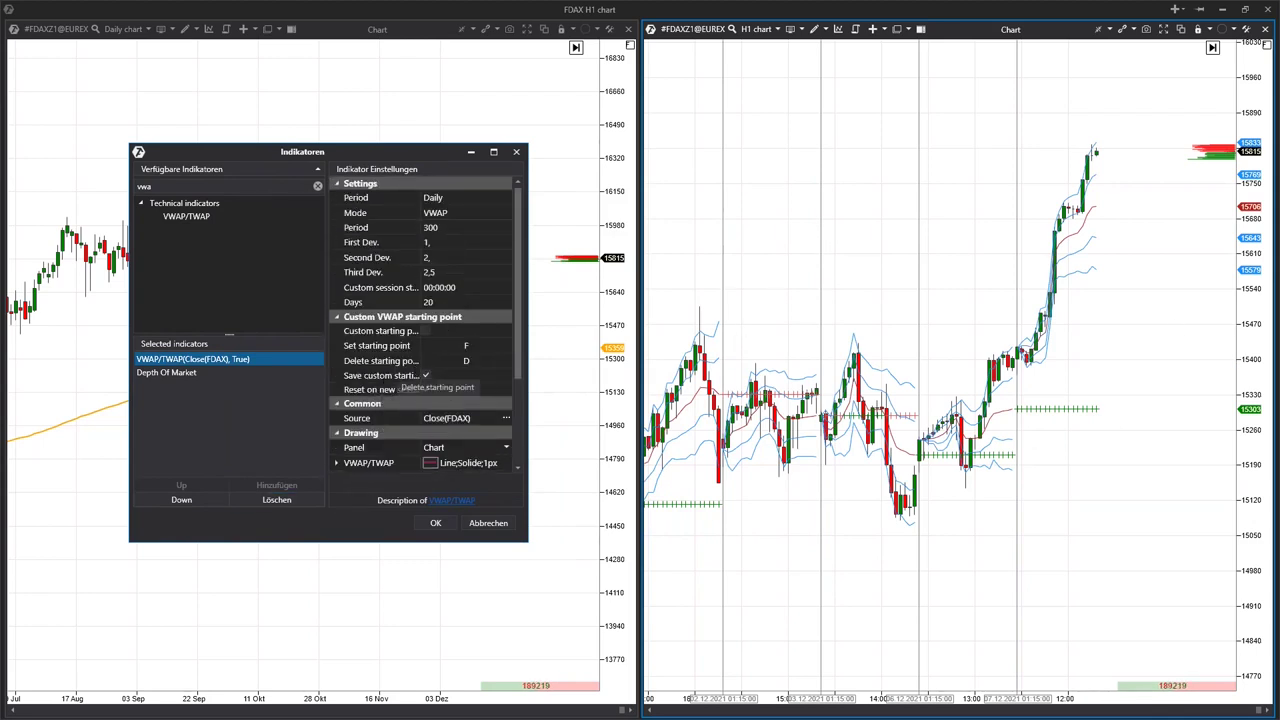
pyautogui.scroll(-3, 480, 287)
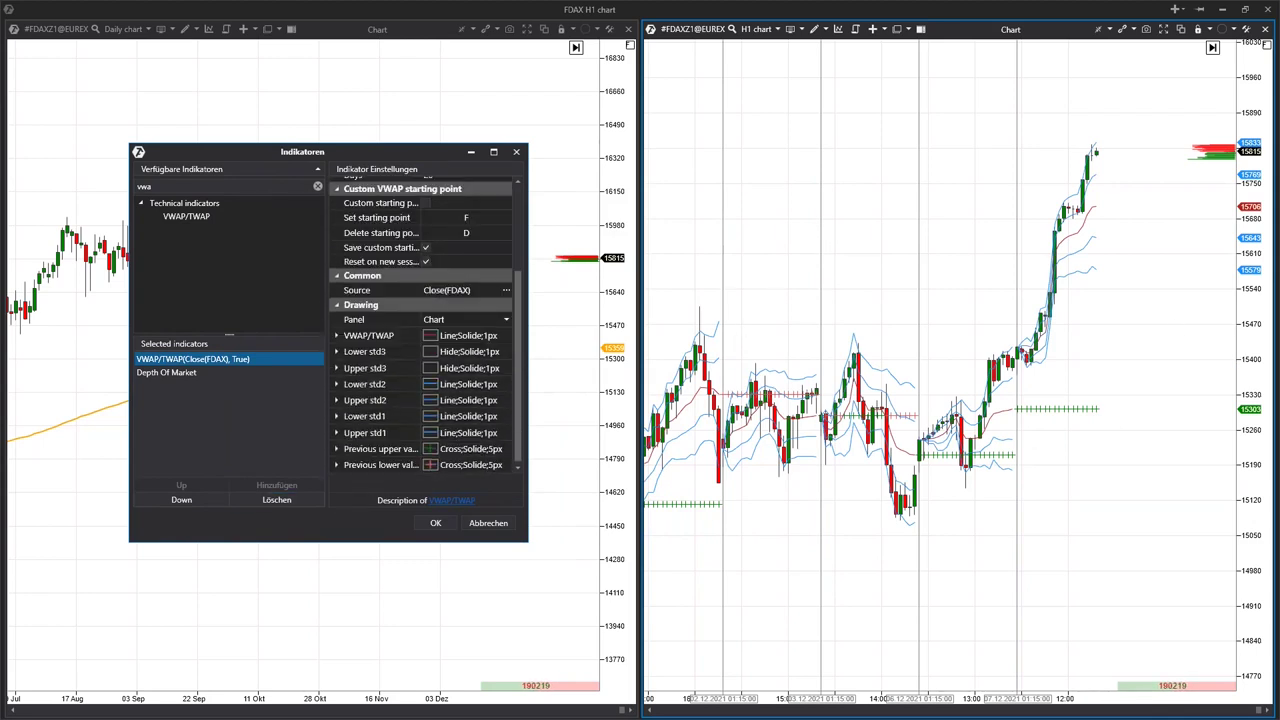
pyautogui.scroll(3, 342, 384)
pyautogui.scroll(-3, 342, 384)
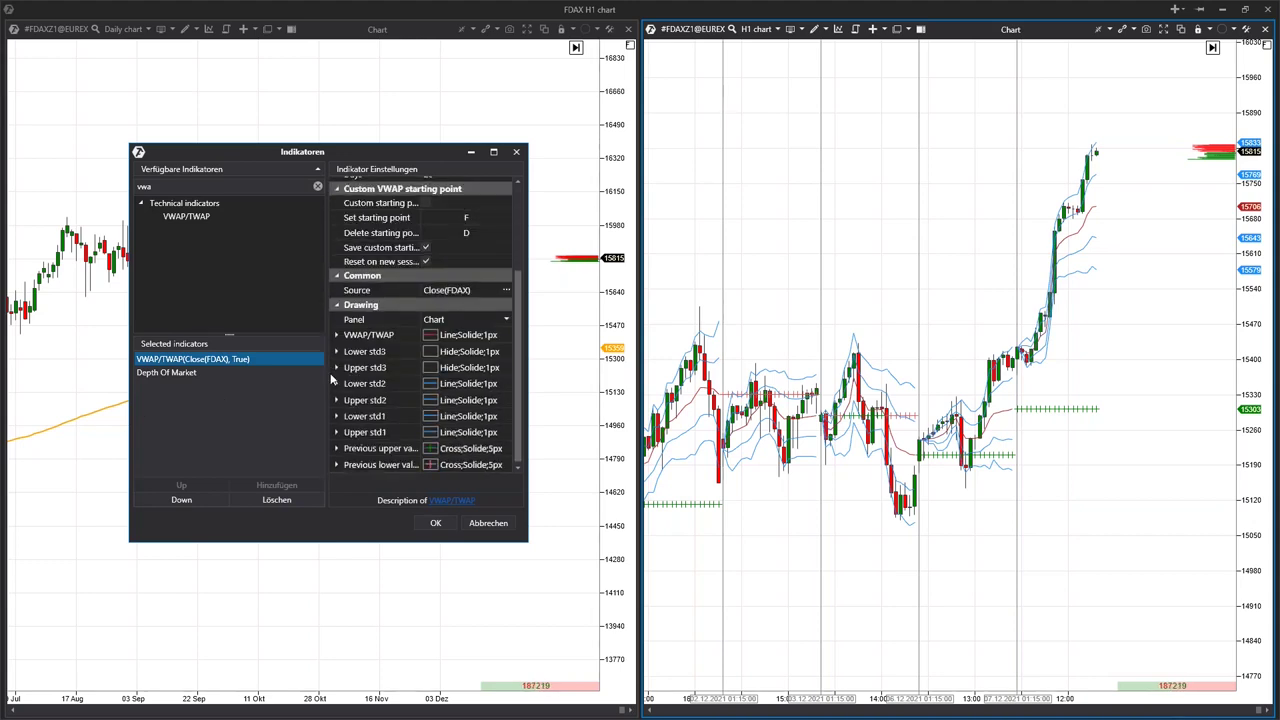
pyautogui.click(340, 384)
pyautogui.scroll(-2, 458, 400)
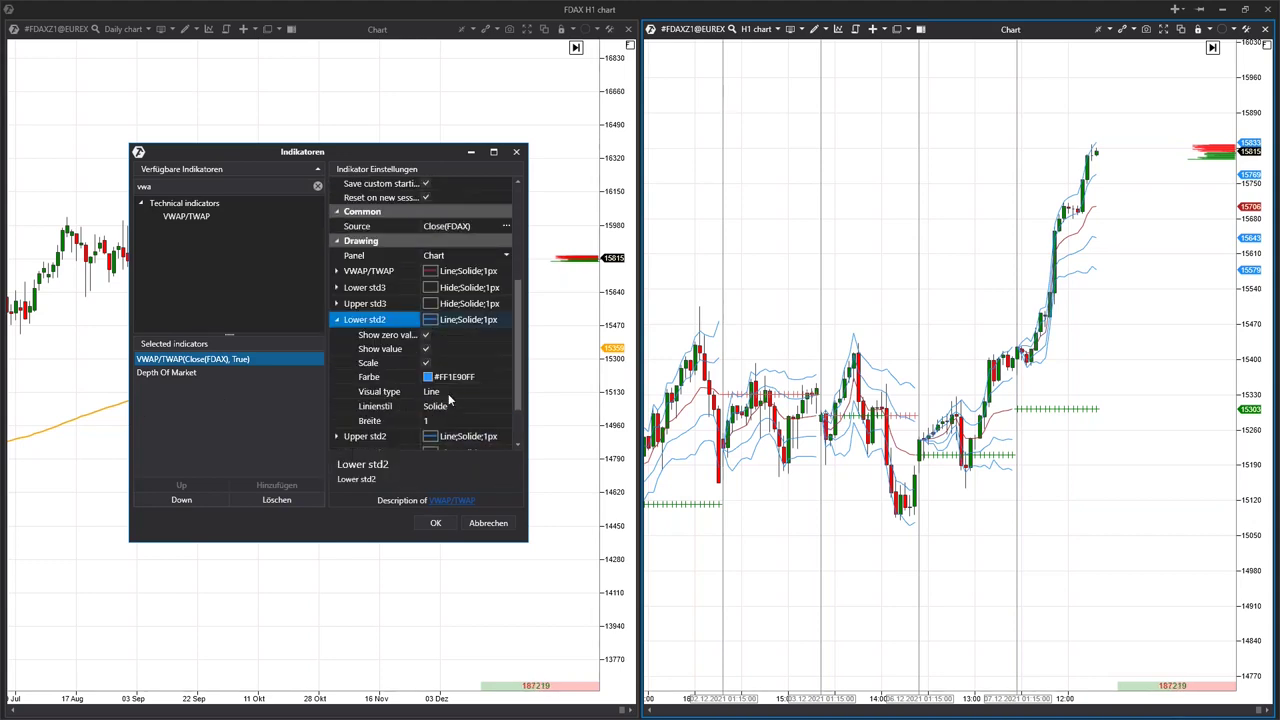
pyautogui.click(445, 393)
pyautogui.click(445, 552)
pyautogui.click(338, 320)
# Set the visual type of the VWAP's Upper std2 line to Hide.
pyautogui.click(338, 376)
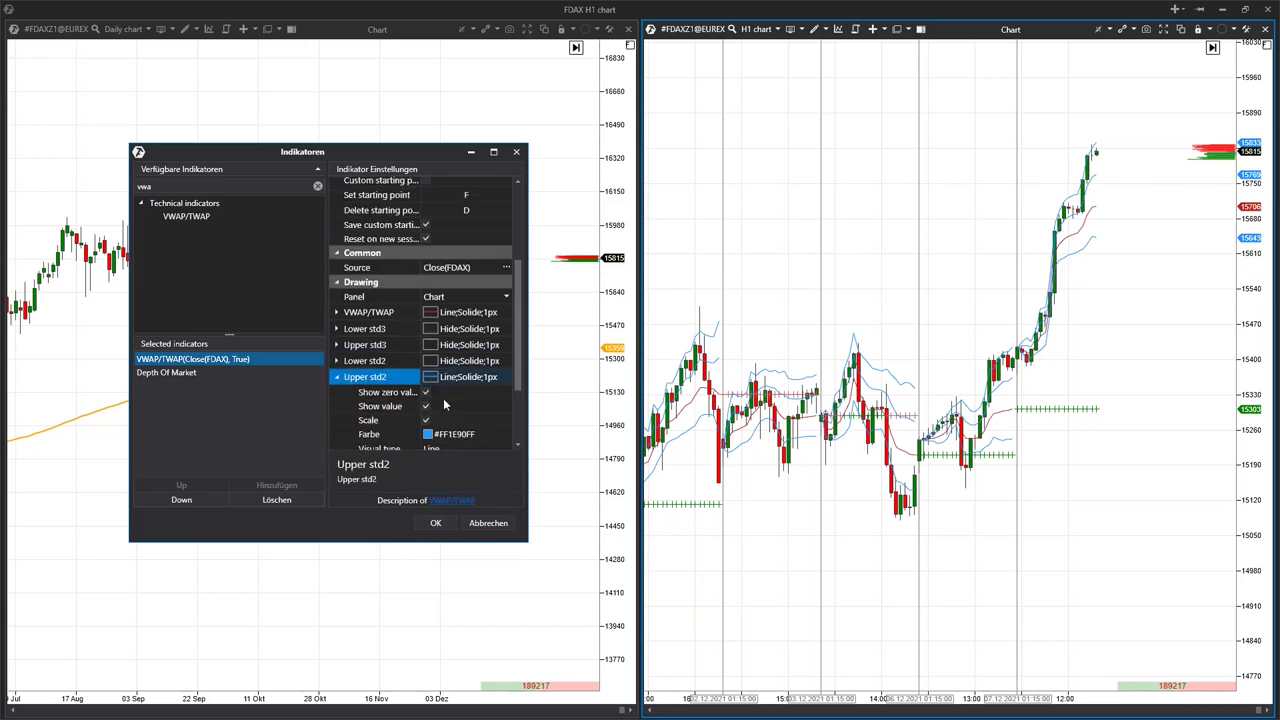
pyautogui.scroll(-3, 445, 404)
pyautogui.click(445, 358)
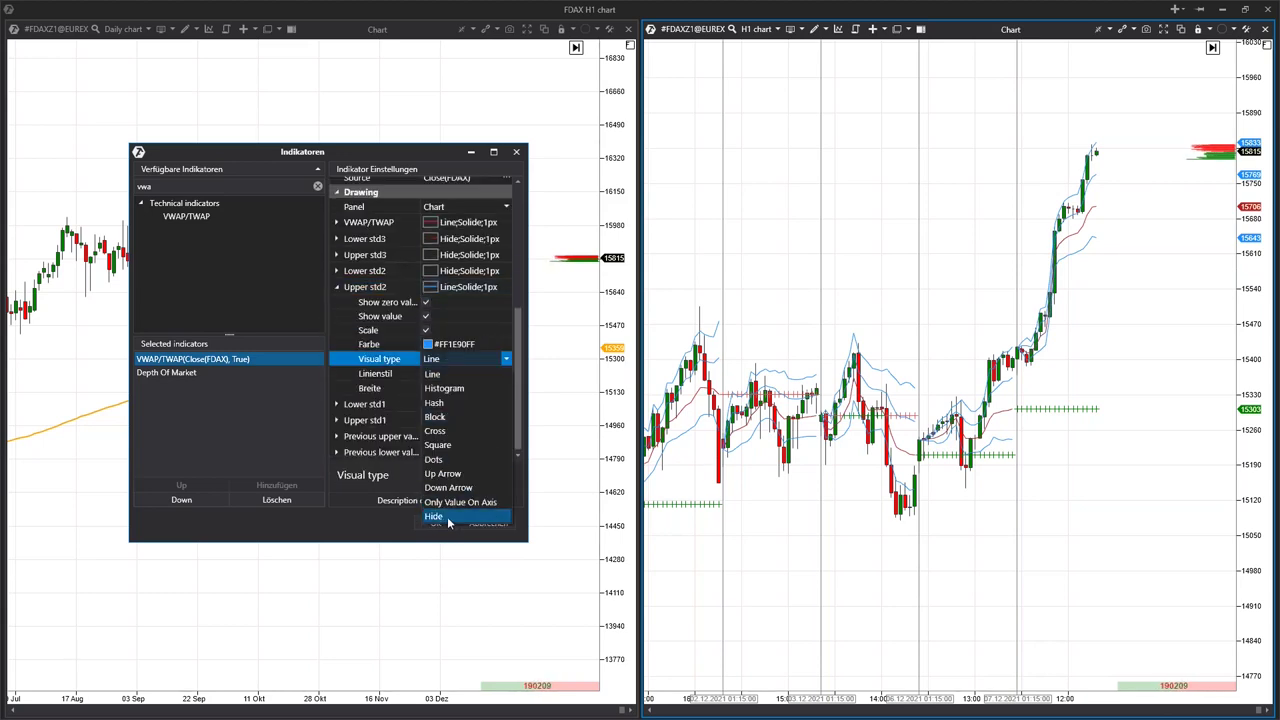
pyautogui.click(448, 518)
pyautogui.click(338, 286)
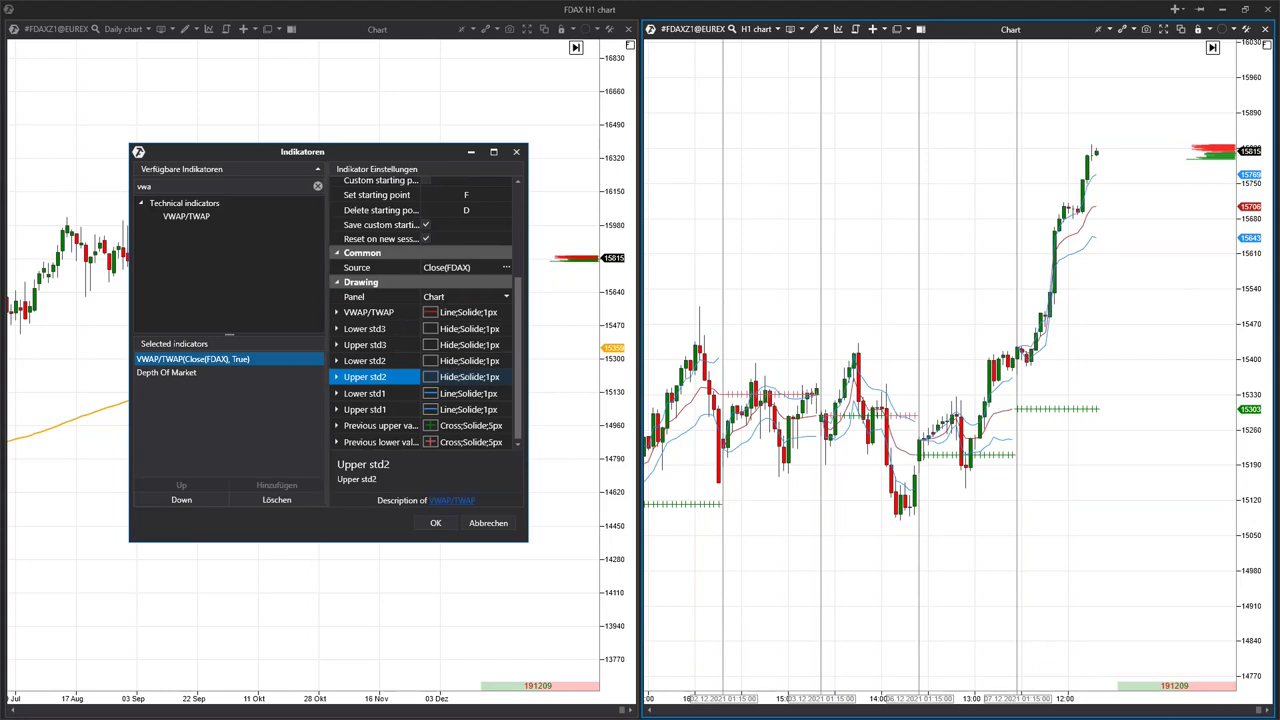
# Set the visual type of the VWAP's Lower std1 line to Hide.
pyautogui.click(338, 393)
pyautogui.scroll(-3, 450, 410)
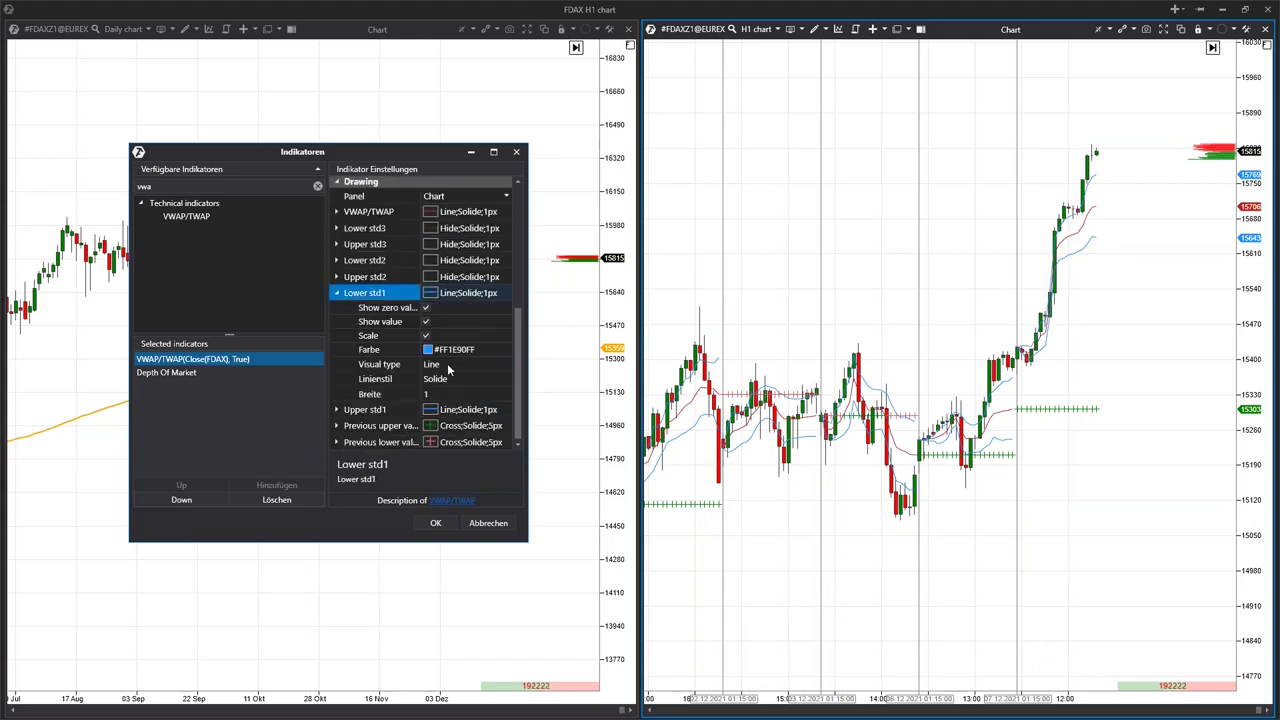
pyautogui.click(445, 365)
pyautogui.click(448, 532)
pyautogui.click(338, 298)
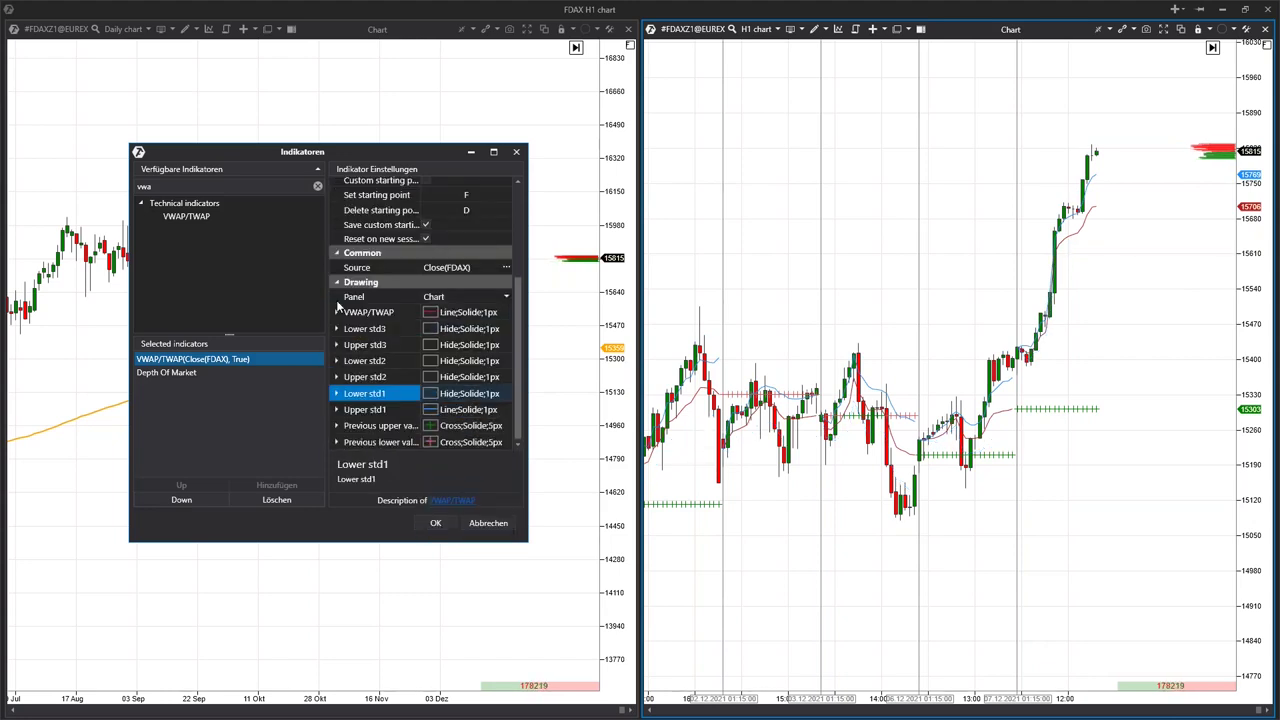
# Set the visual type of the VWAP's Upper std1 line to Hide.
pyautogui.click(380, 410)
pyautogui.scroll(-2, 450, 395)
pyautogui.click(450, 390)
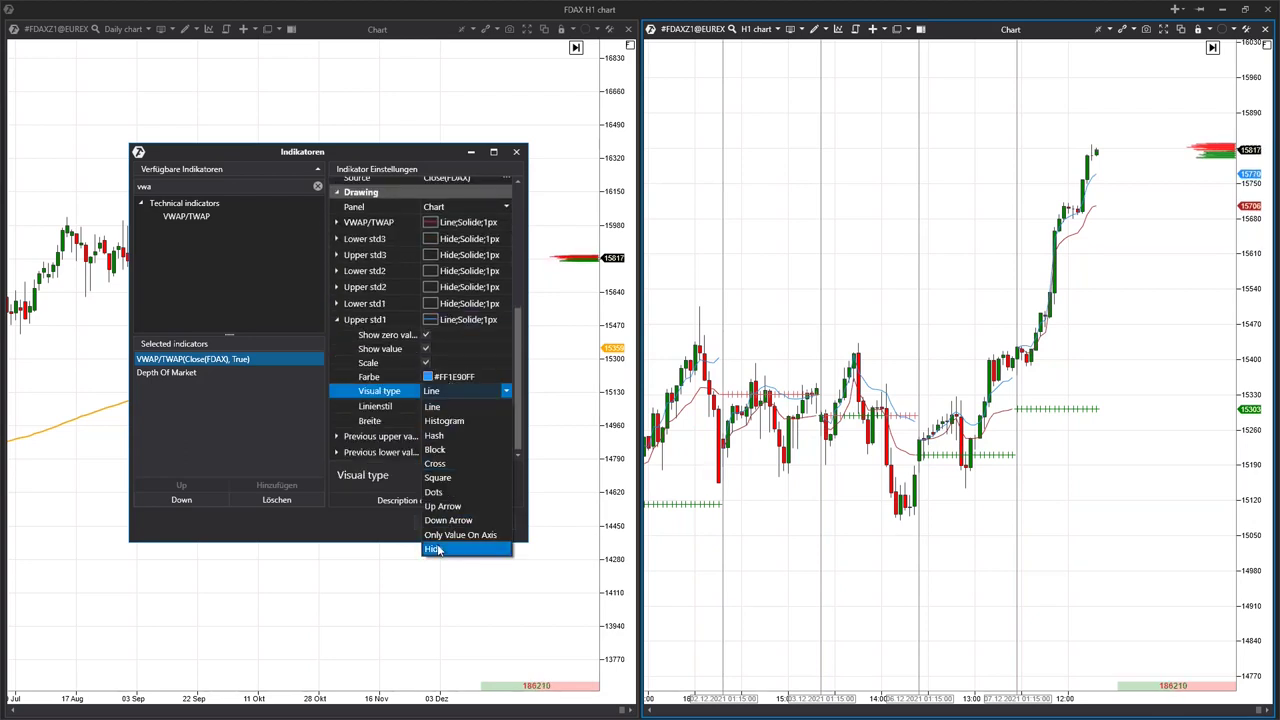
pyautogui.click(435, 548)
pyautogui.click(336, 320)
pyautogui.click(336, 320)
# Set the main VWAP/TWAP line's colour to Gelb and its width to 3, and apply the indicator settings.
pyautogui.click(336, 312)
pyautogui.click(336, 312)
pyautogui.click(338, 313)
pyautogui.click(338, 313)
pyautogui.click(427, 360)
pyautogui.click(428, 369)
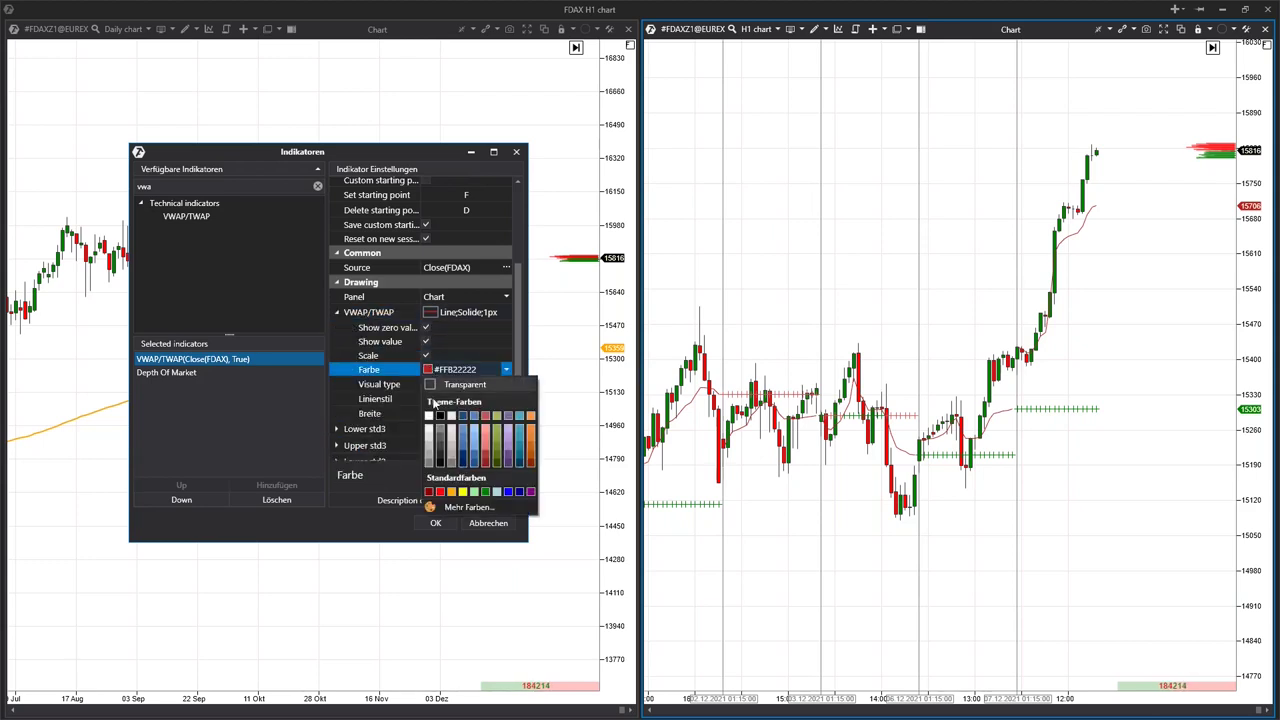
pyautogui.click(460, 493)
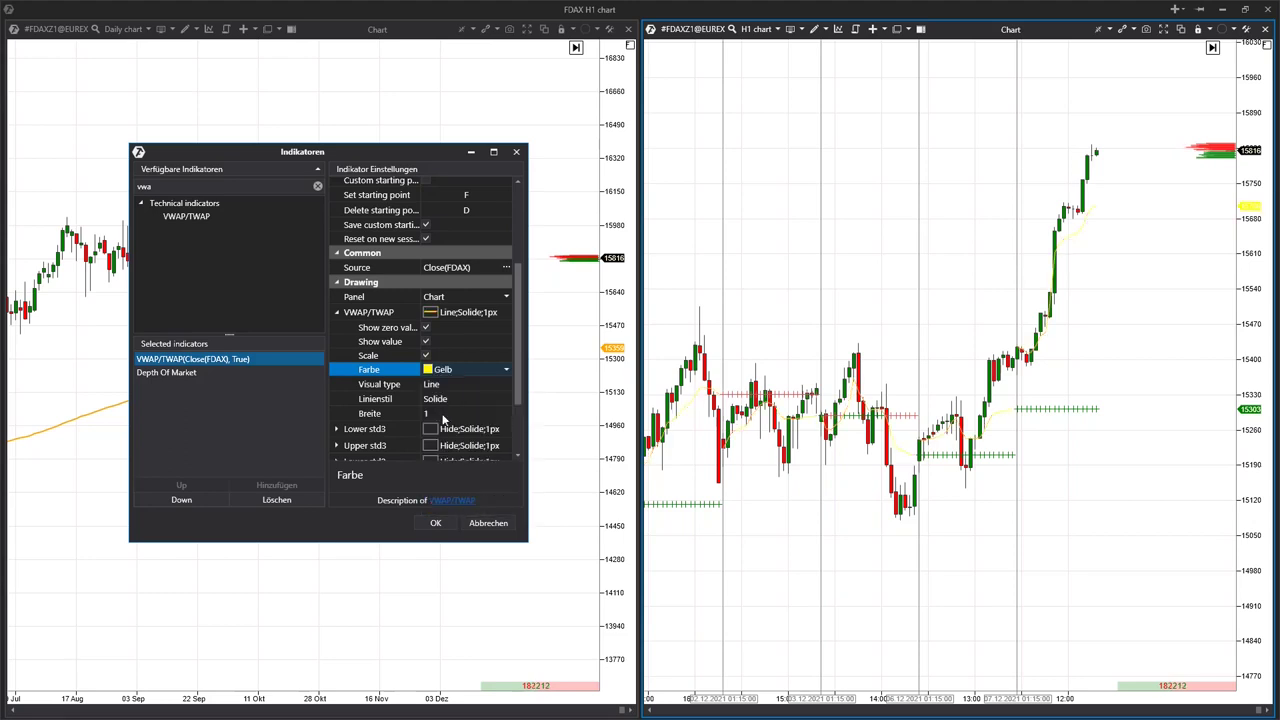
pyautogui.click(504, 413)
pyautogui.click(508, 410)
pyautogui.click(508, 410)
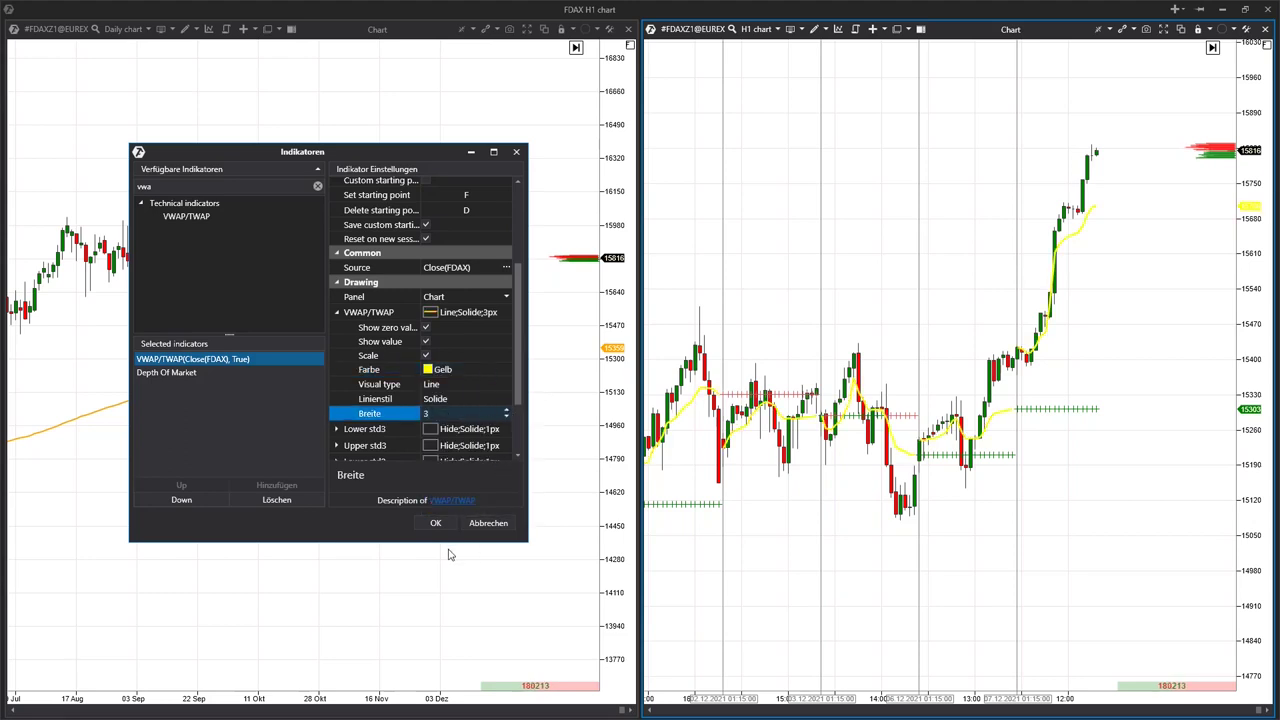
pyautogui.click(440, 520)
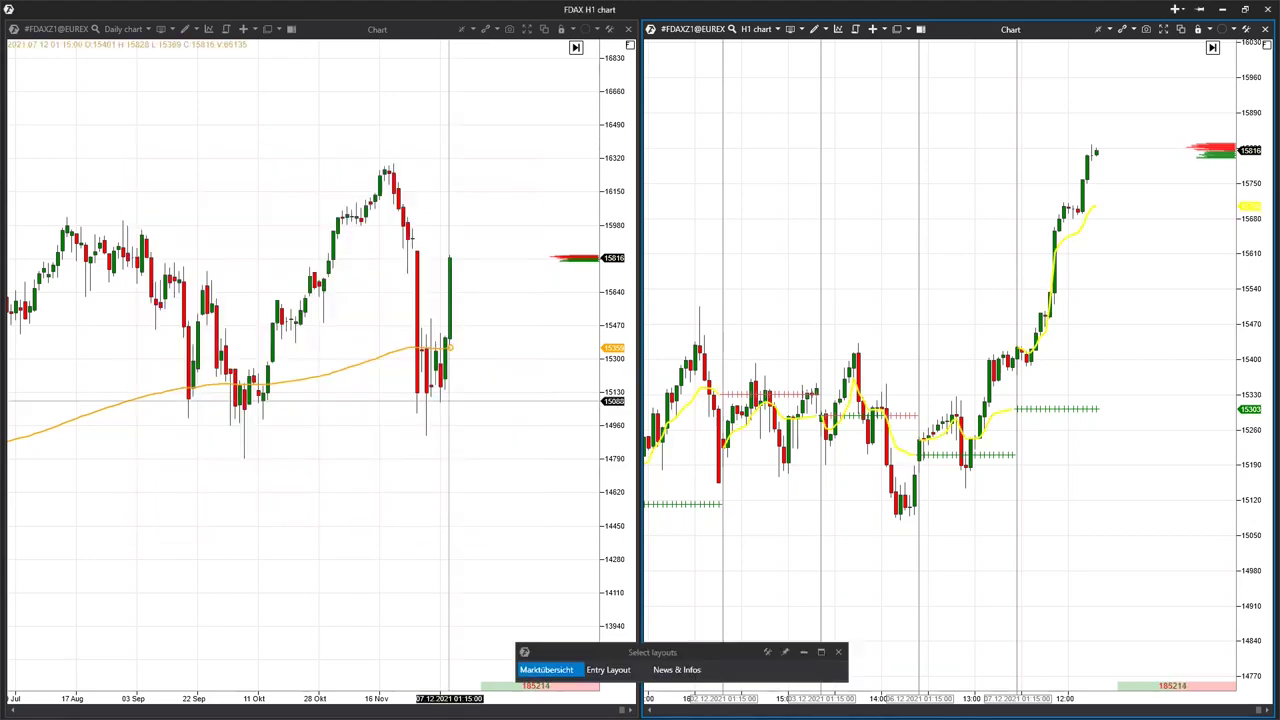
# Open the FDAX Daily chart's settings and expand the Hintergrund colour options.
pyautogui.rightClick(239, 231)
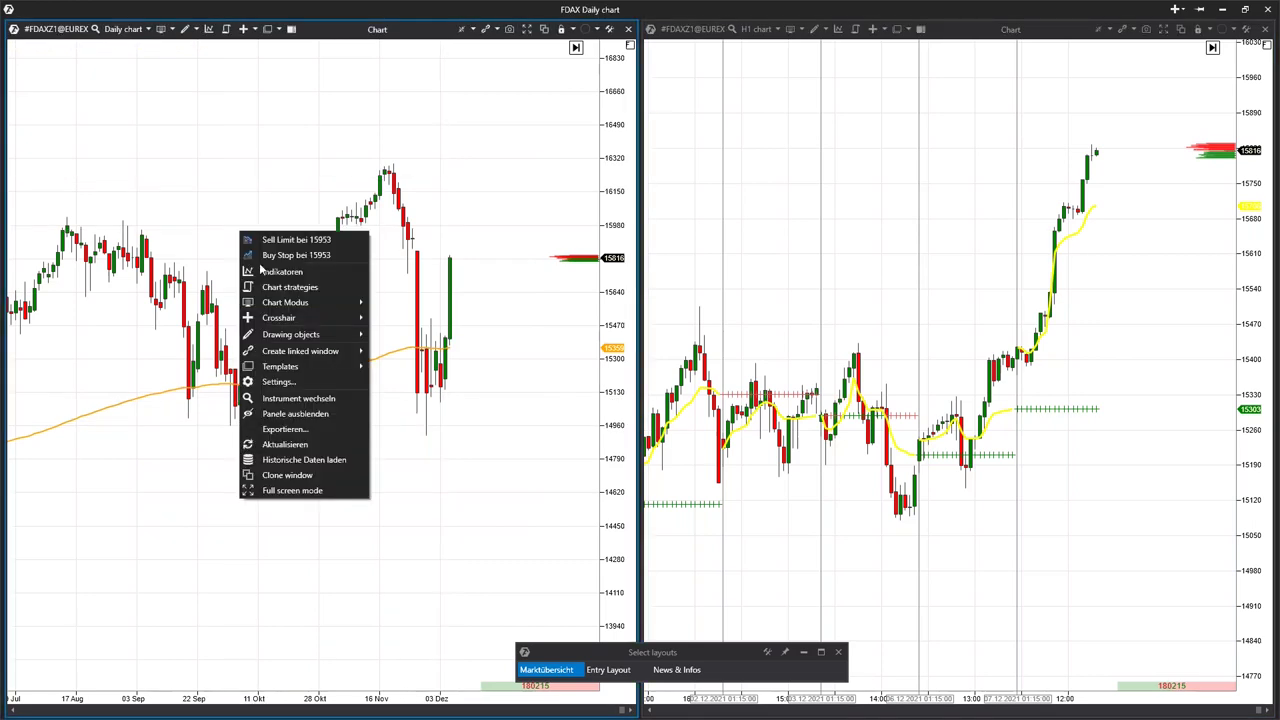
pyautogui.click(278, 381)
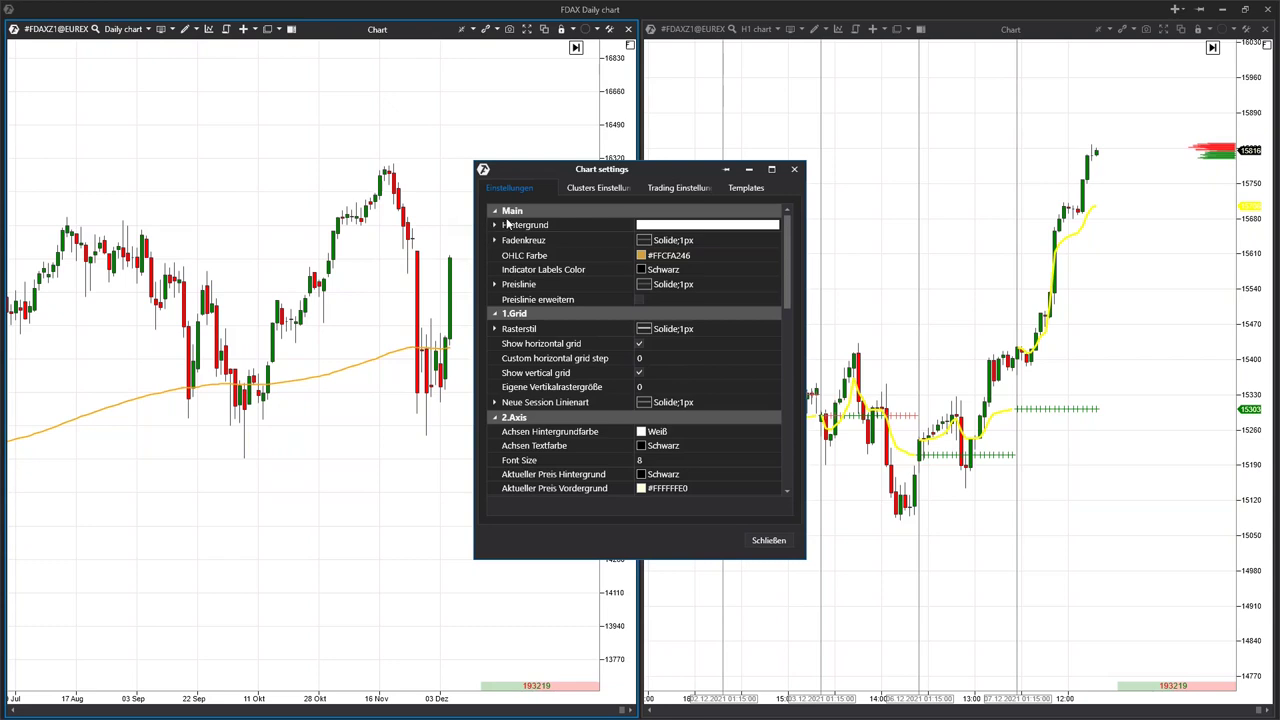
pyautogui.click(505, 225)
pyautogui.click(494, 229)
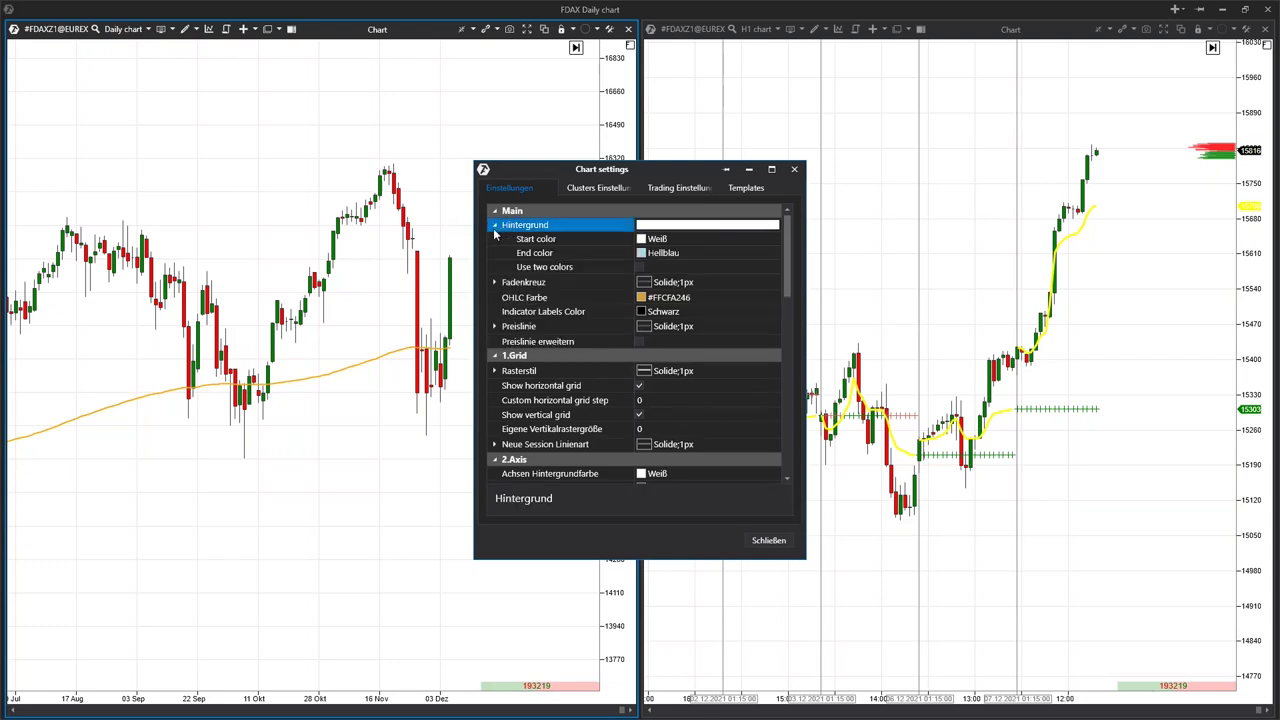
# Try a Schwarz start color with the two-color background on the Daily chart, and turn the two-color option off again.
pyautogui.click(641, 240)
pyautogui.click(657, 291)
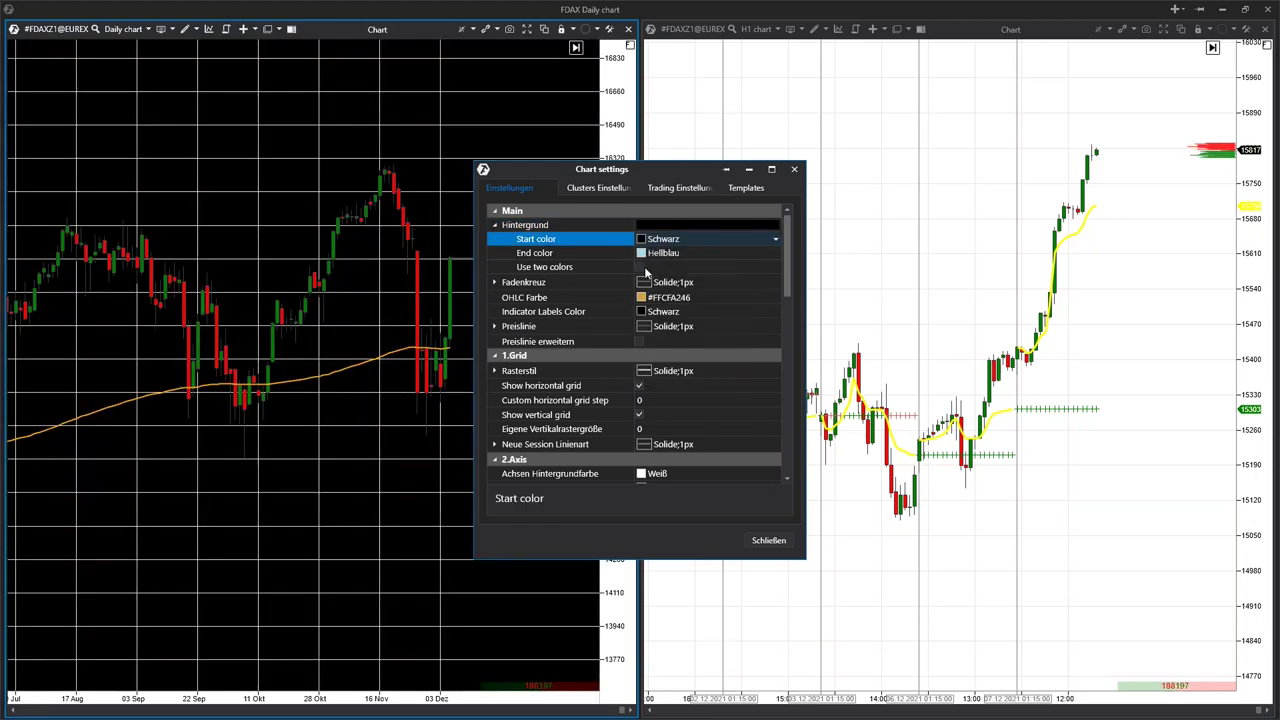
pyautogui.click(640, 269)
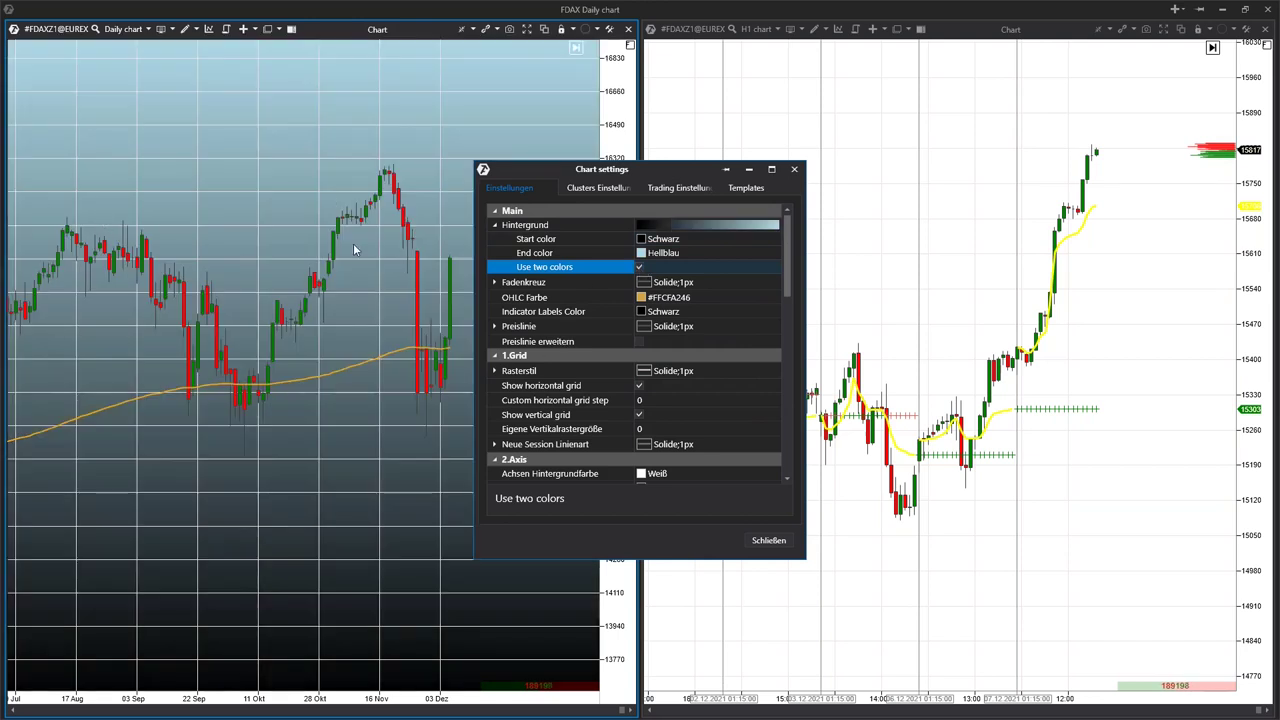
pyautogui.click(641, 268)
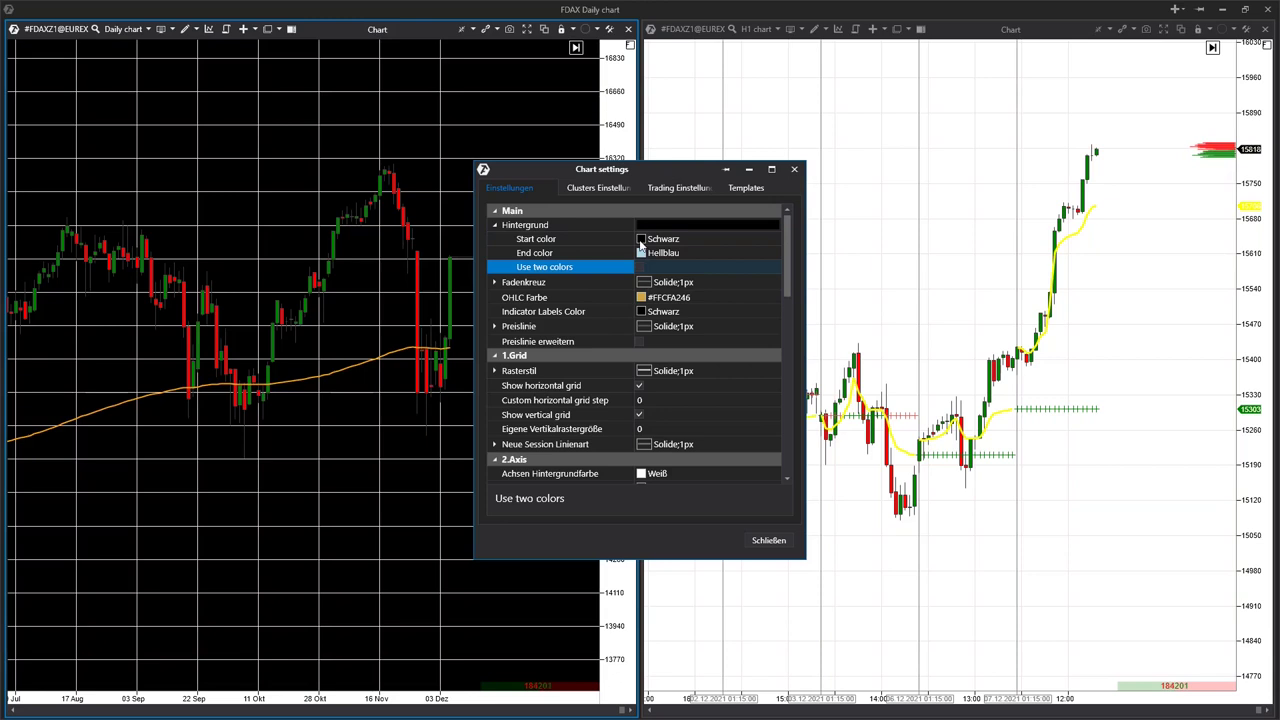
# Set the Daily chart's background start color to #FF262626 and hide its horizontal and vertical grid.
pyautogui.click(641, 242)
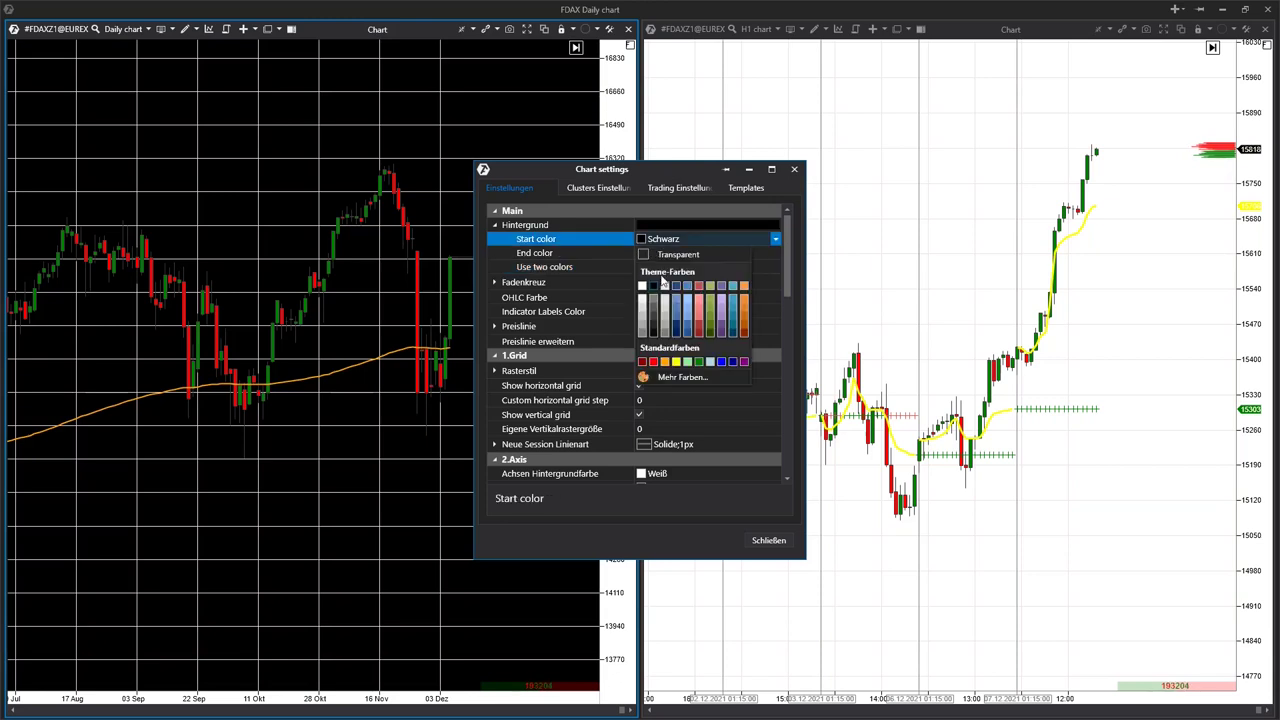
pyautogui.click(651, 334)
pyautogui.click(639, 385)
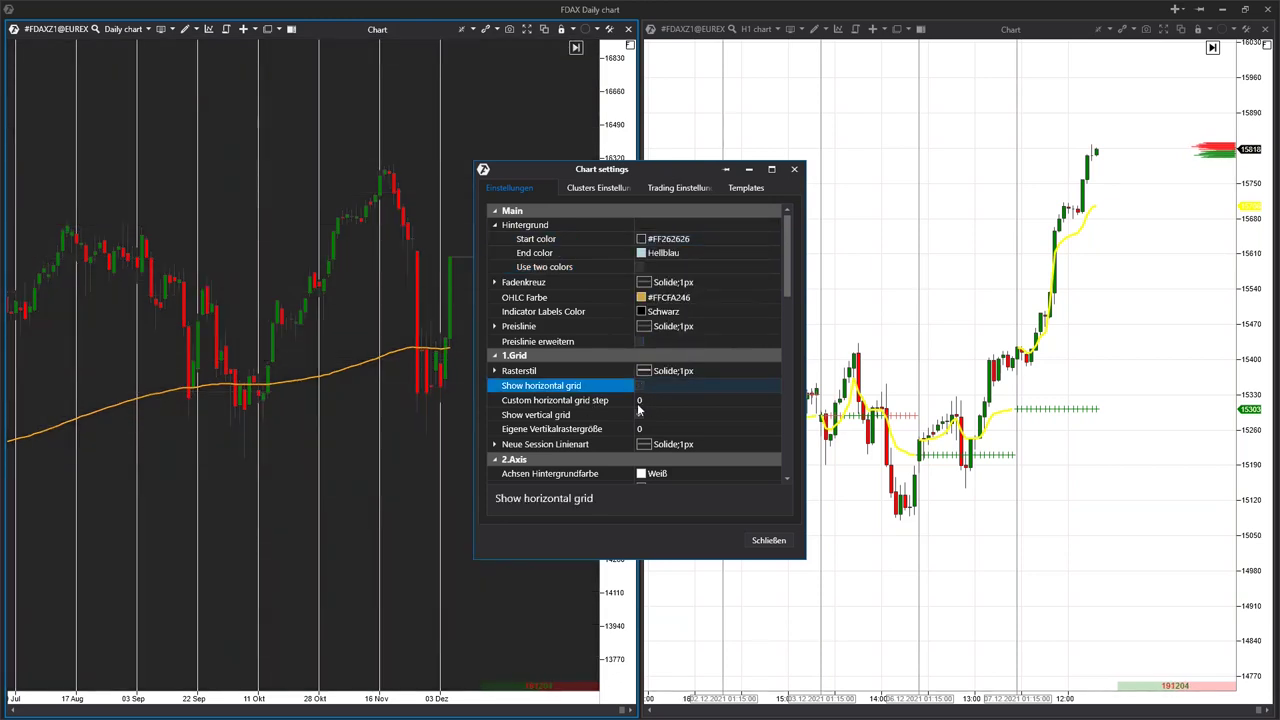
pyautogui.click(639, 414)
pyautogui.click(760, 540)
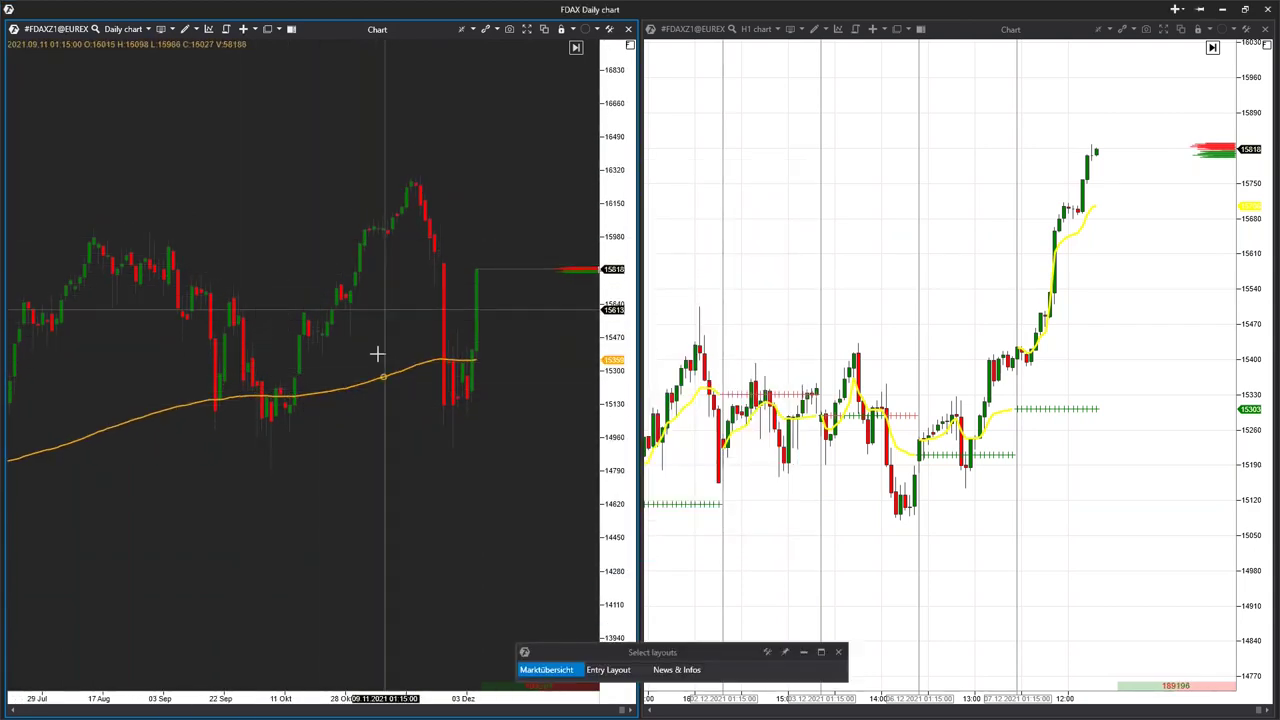
# Set the FDAX H1 chart's background start color to #FF262626 and hide its horizontal and vertical grid.
pyautogui.click(741, 298)
pyautogui.rightClick(741, 298)
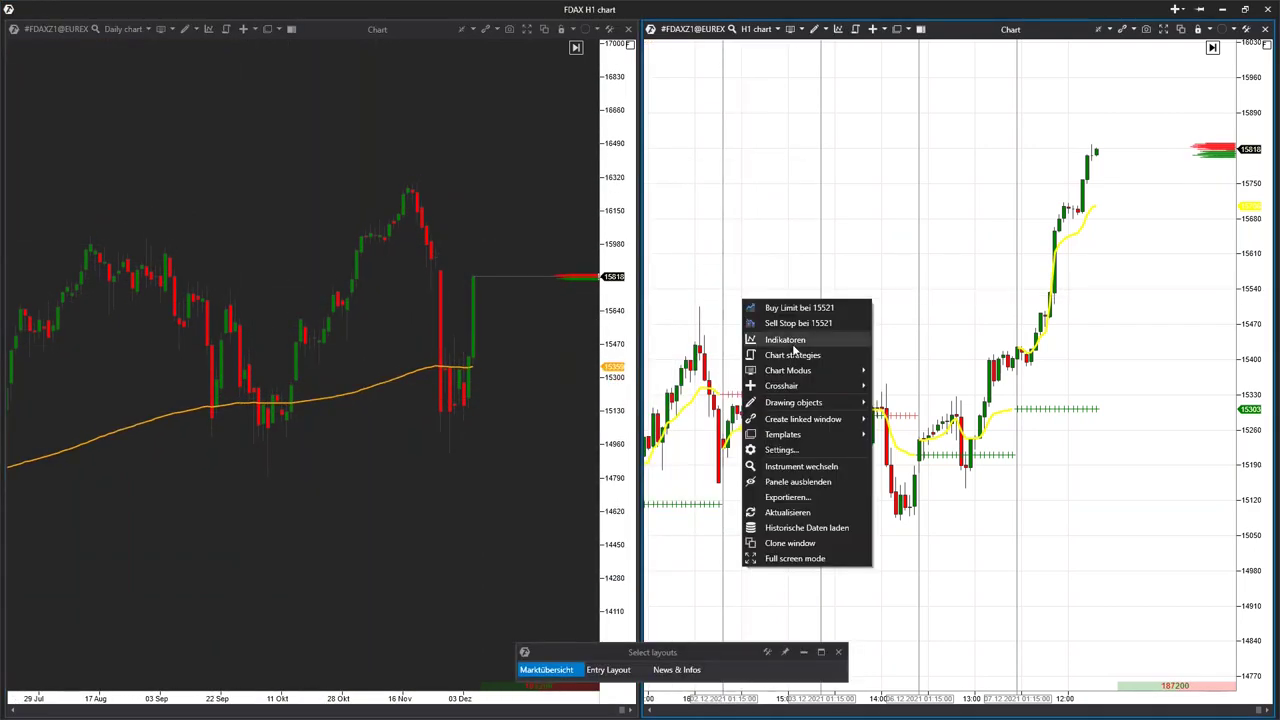
pyautogui.click(800, 456)
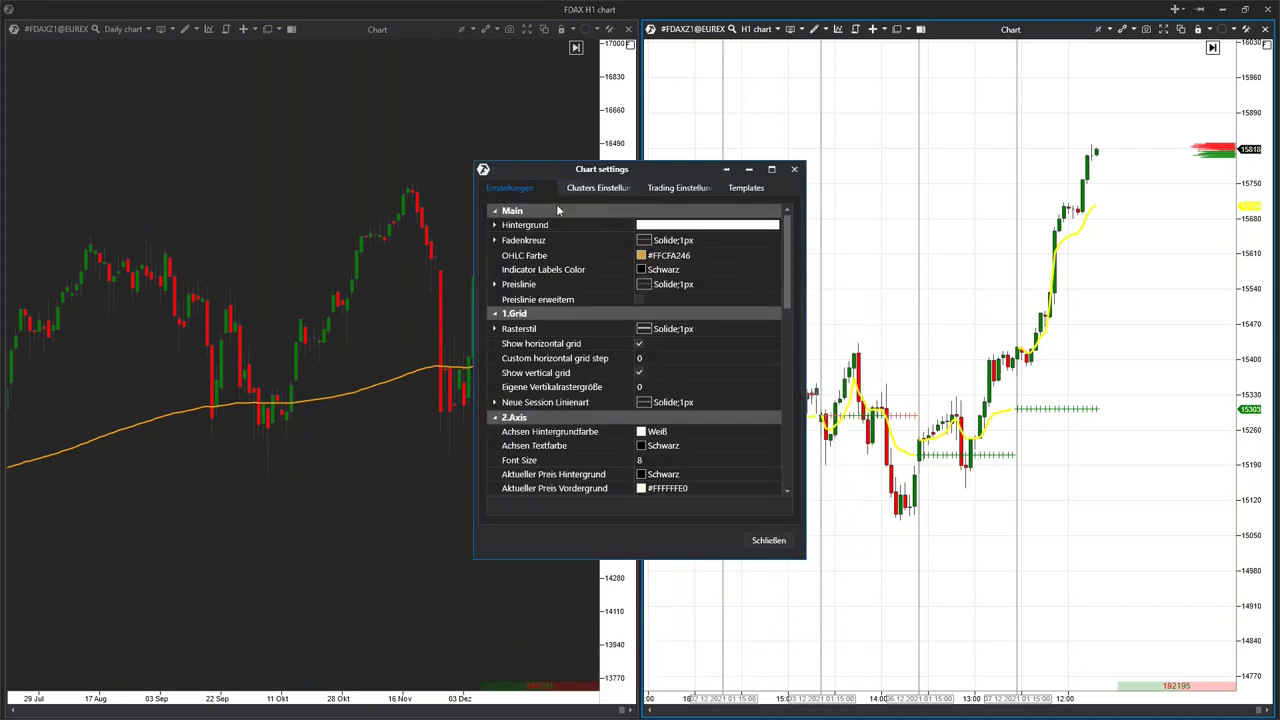
pyautogui.click(600, 189)
pyautogui.click(508, 188)
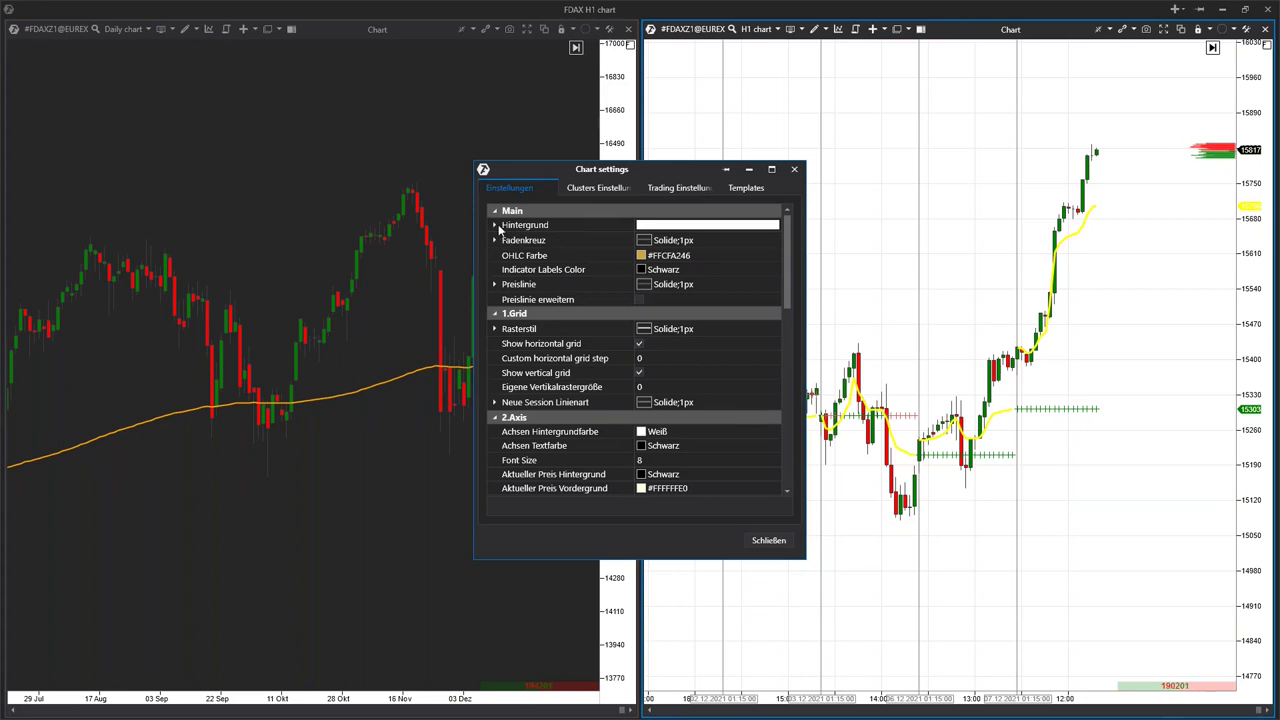
pyautogui.click(496, 226)
pyautogui.click(643, 244)
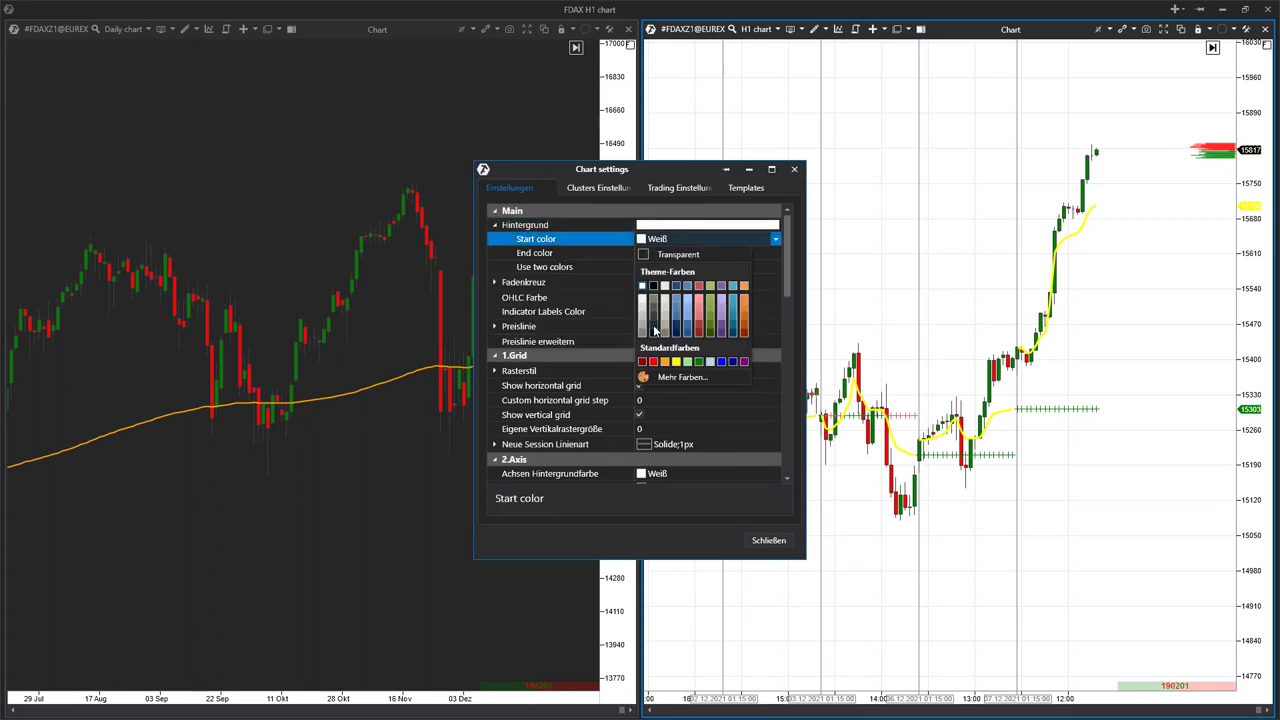
pyautogui.click(655, 336)
pyautogui.click(639, 386)
pyautogui.click(639, 414)
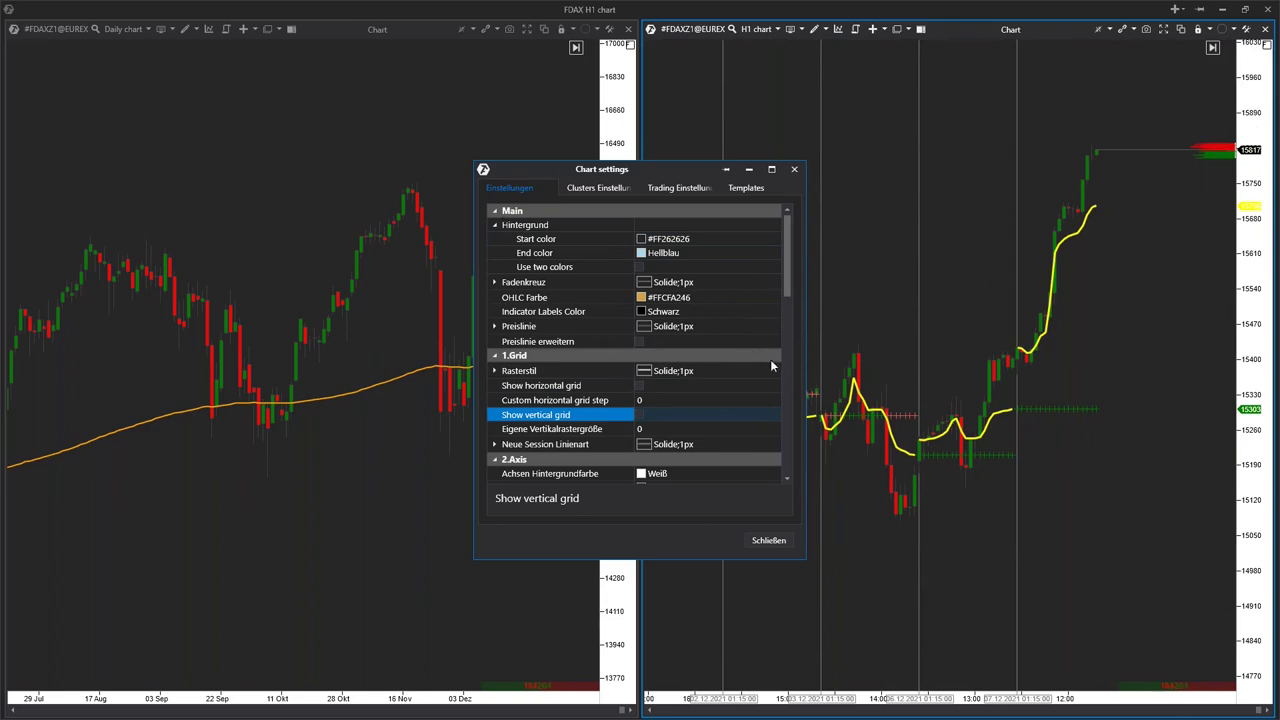
# Set the H1 chart's axis background colour to #FF262626 and its axis text colour to Weiß.
pyautogui.scroll(-5, 640, 403)
pyautogui.scroll(2, 631, 394)
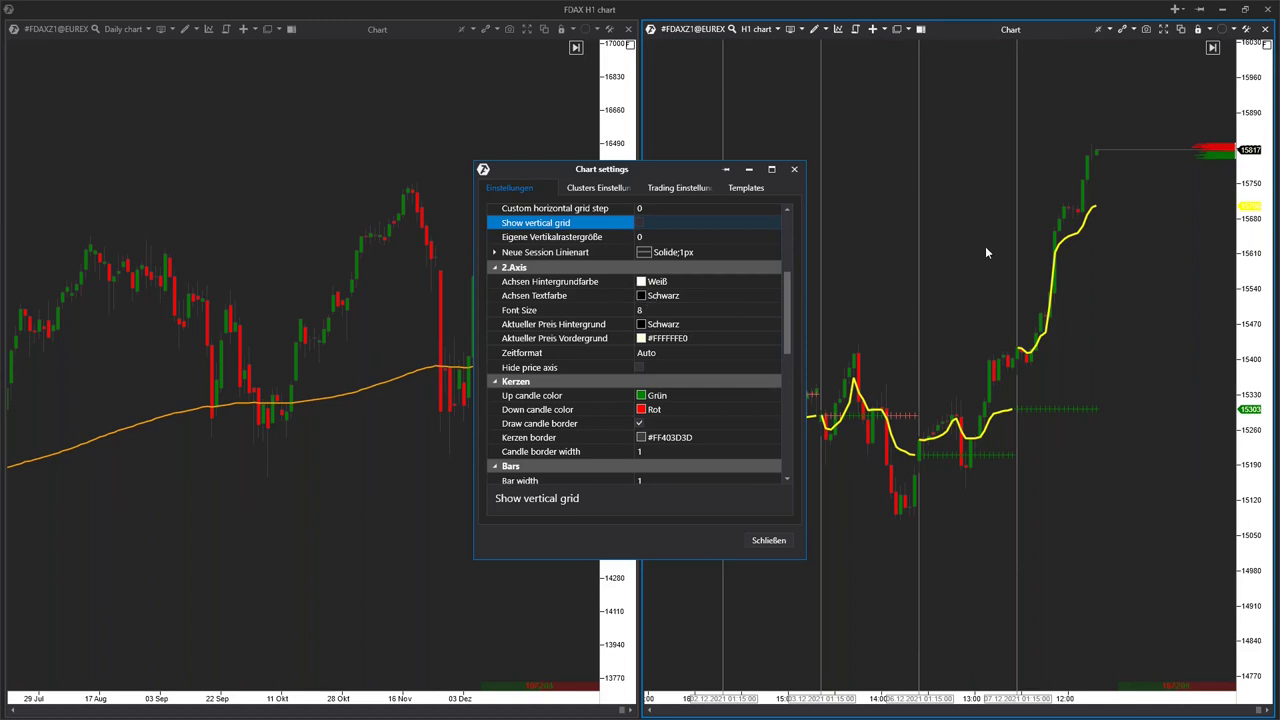
pyautogui.click(643, 284)
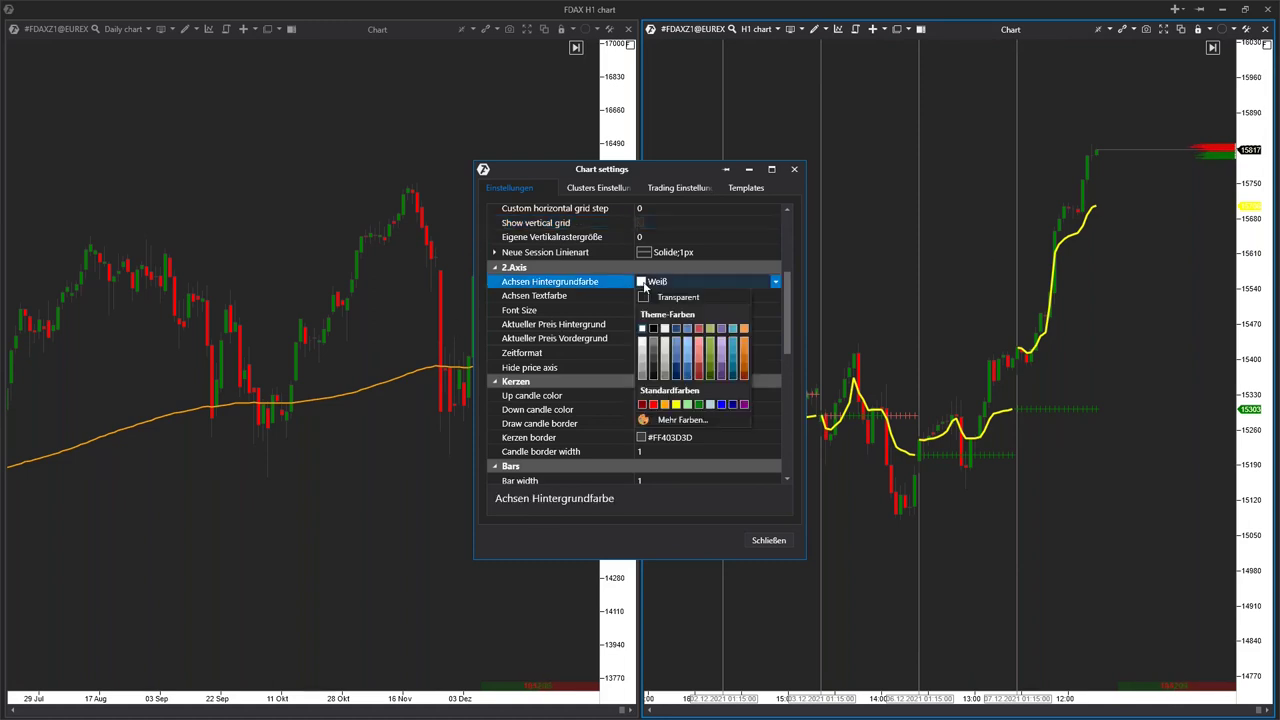
pyautogui.click(653, 374)
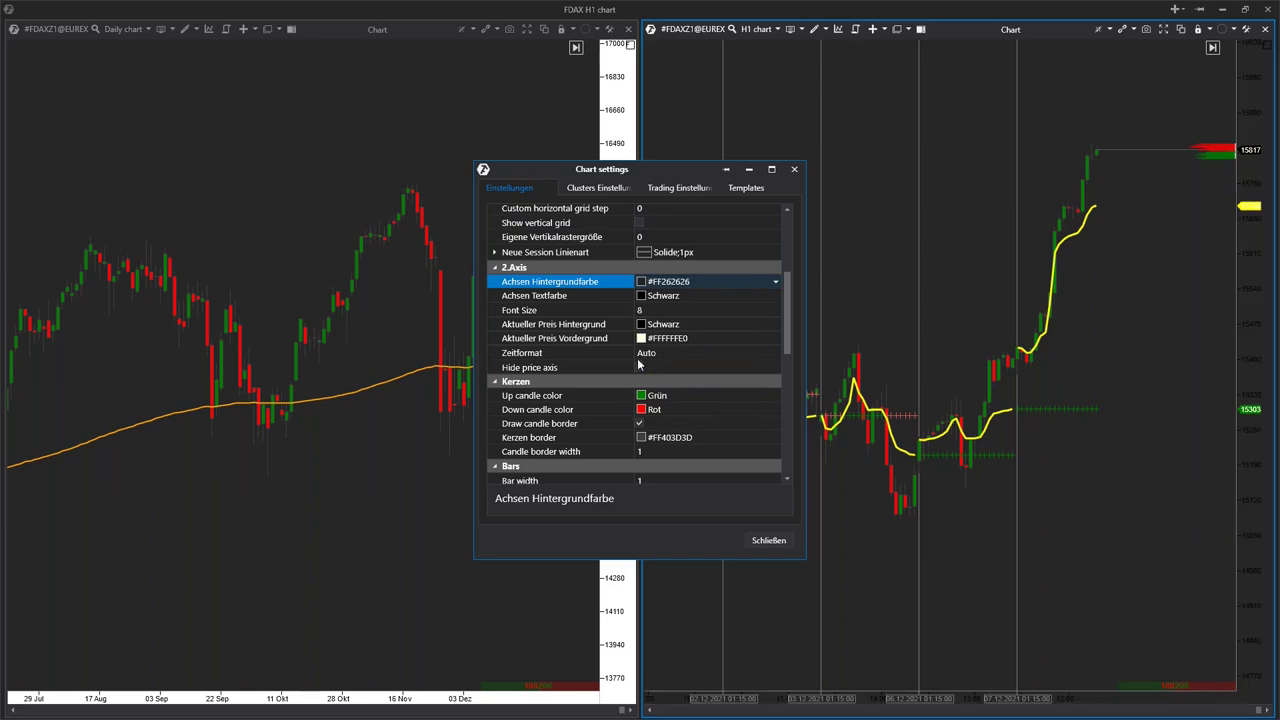
pyautogui.click(643, 298)
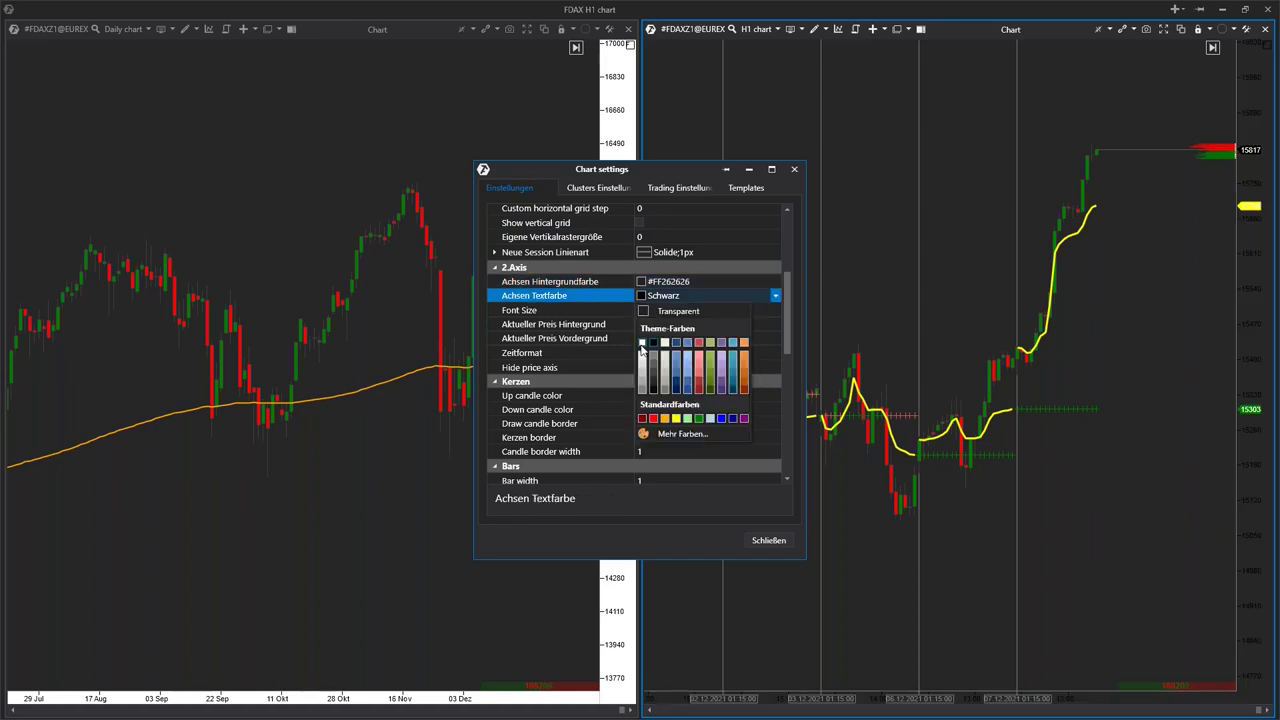
pyautogui.click(642, 343)
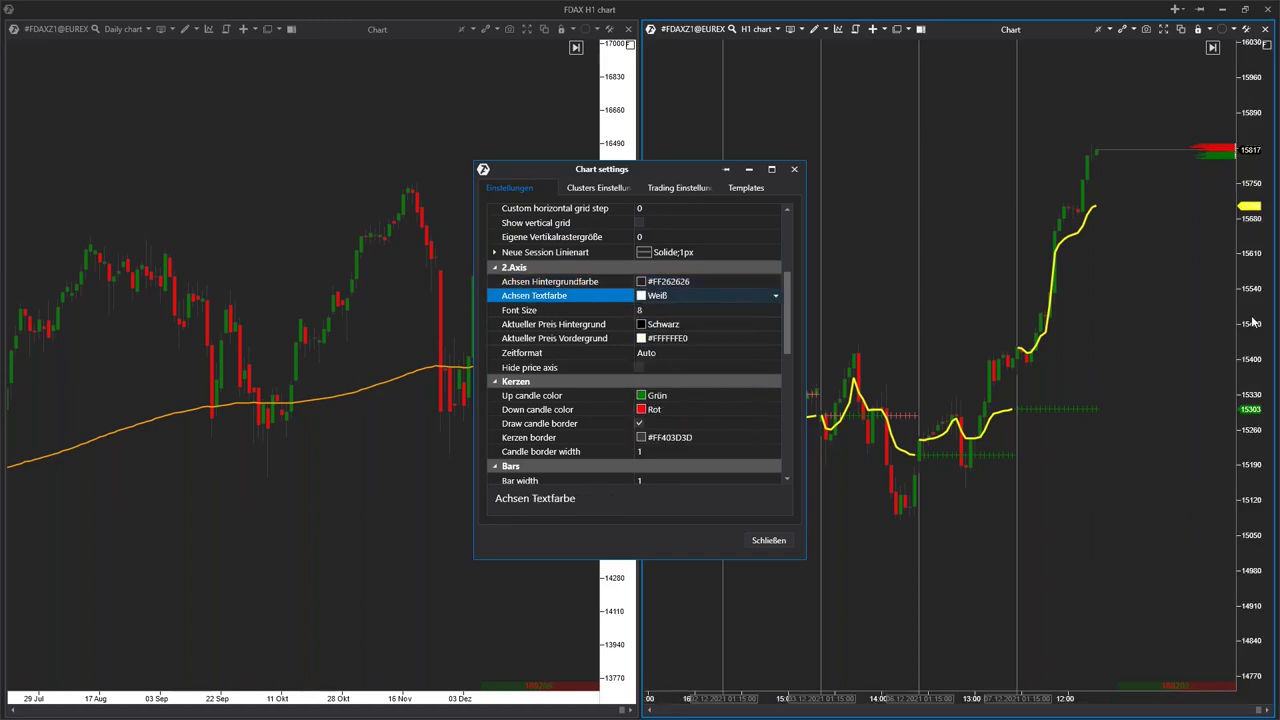
pyautogui.click(769, 540)
# Set the Daily chart's axis background colour to #FF262626 and its axis text colour to Weiß.
pyautogui.rightClick(437, 193)
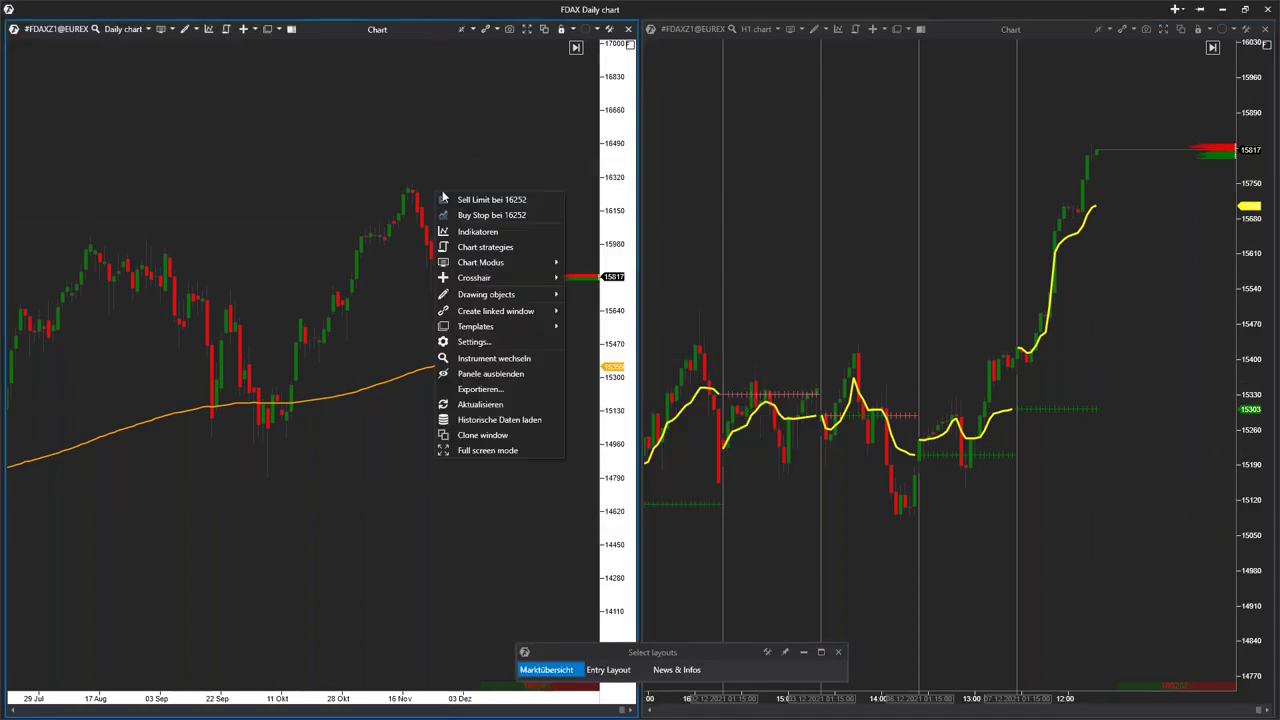
pyautogui.click(478, 341)
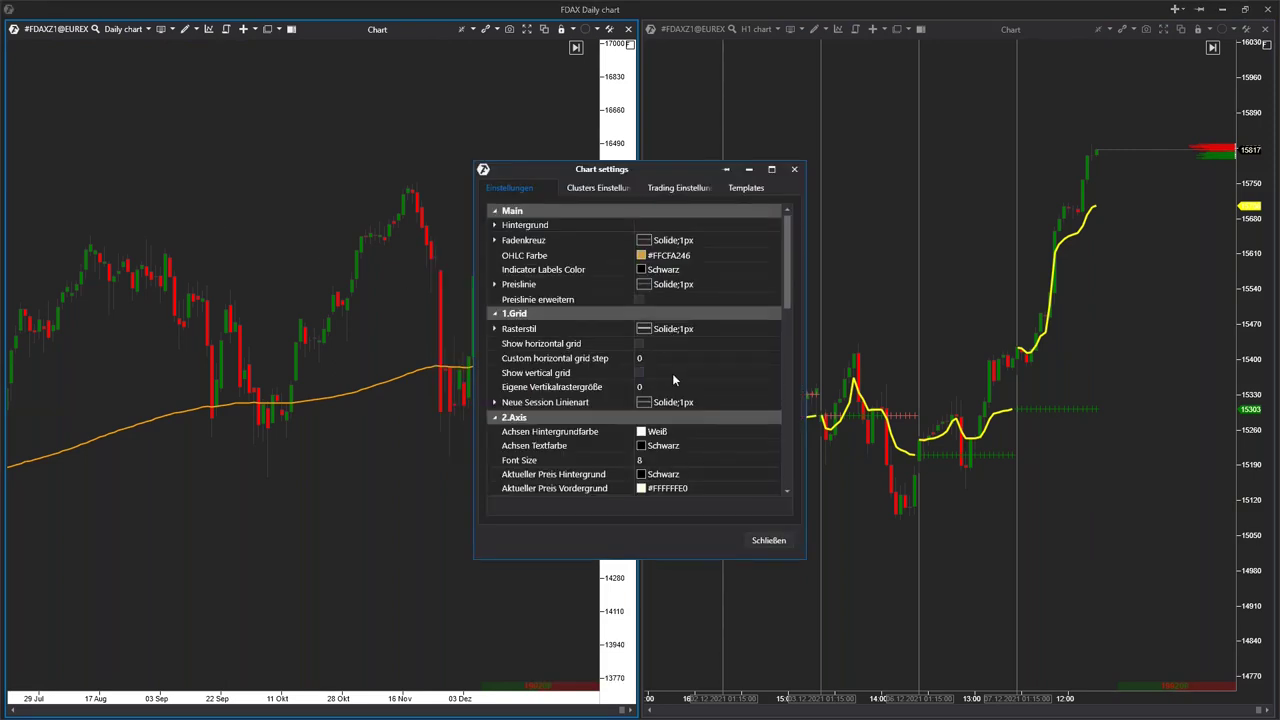
pyautogui.scroll(-3, 673, 378)
pyautogui.click(641, 336)
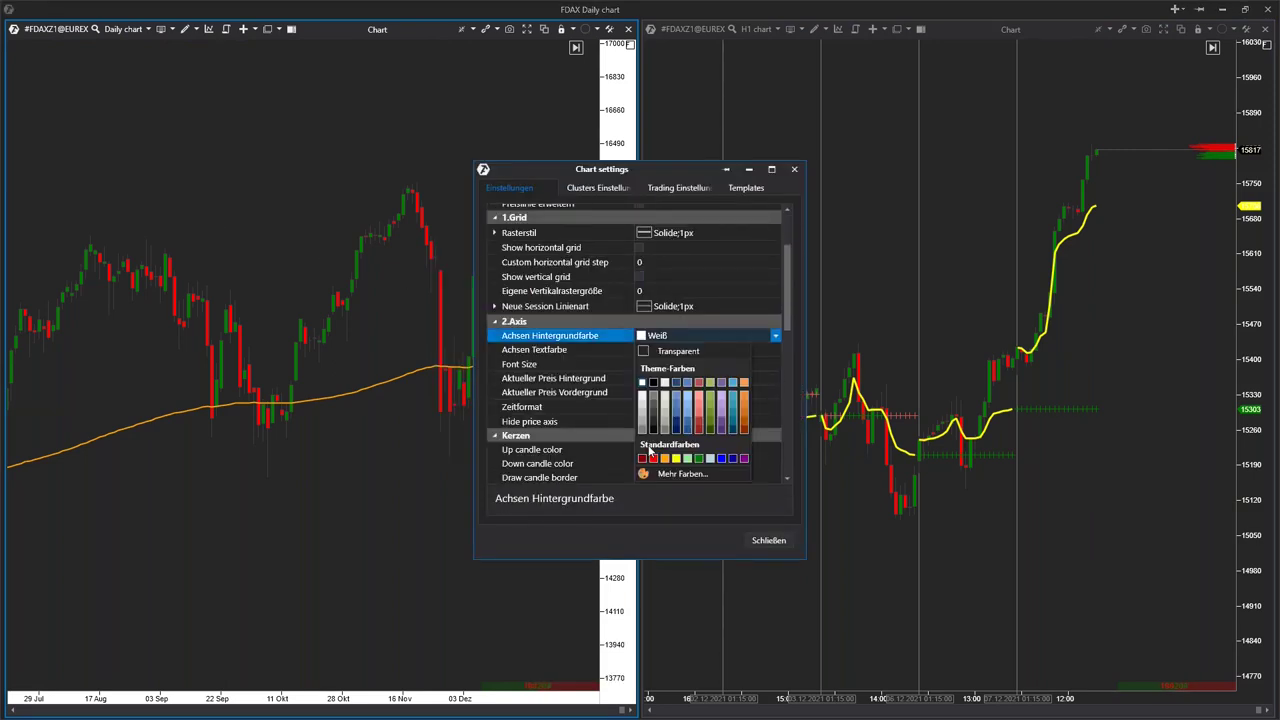
pyautogui.click(658, 429)
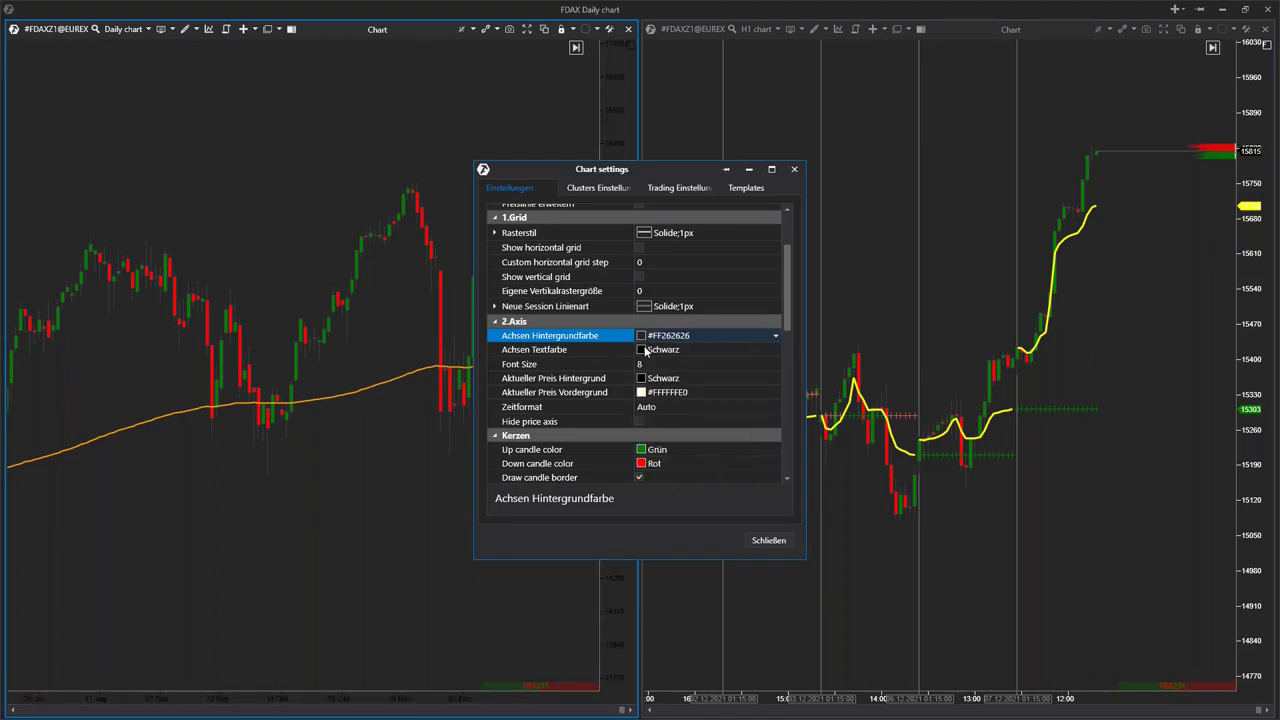
pyautogui.click(641, 349)
pyautogui.click(641, 392)
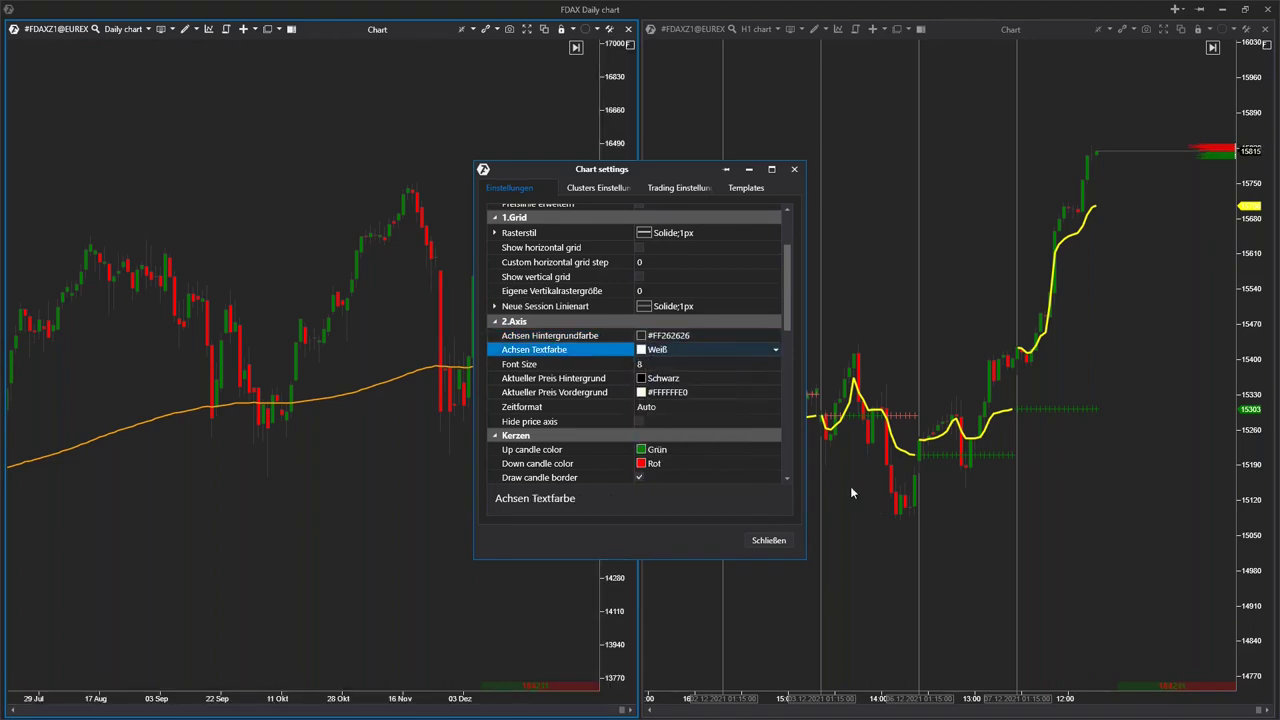
pyautogui.click(768, 540)
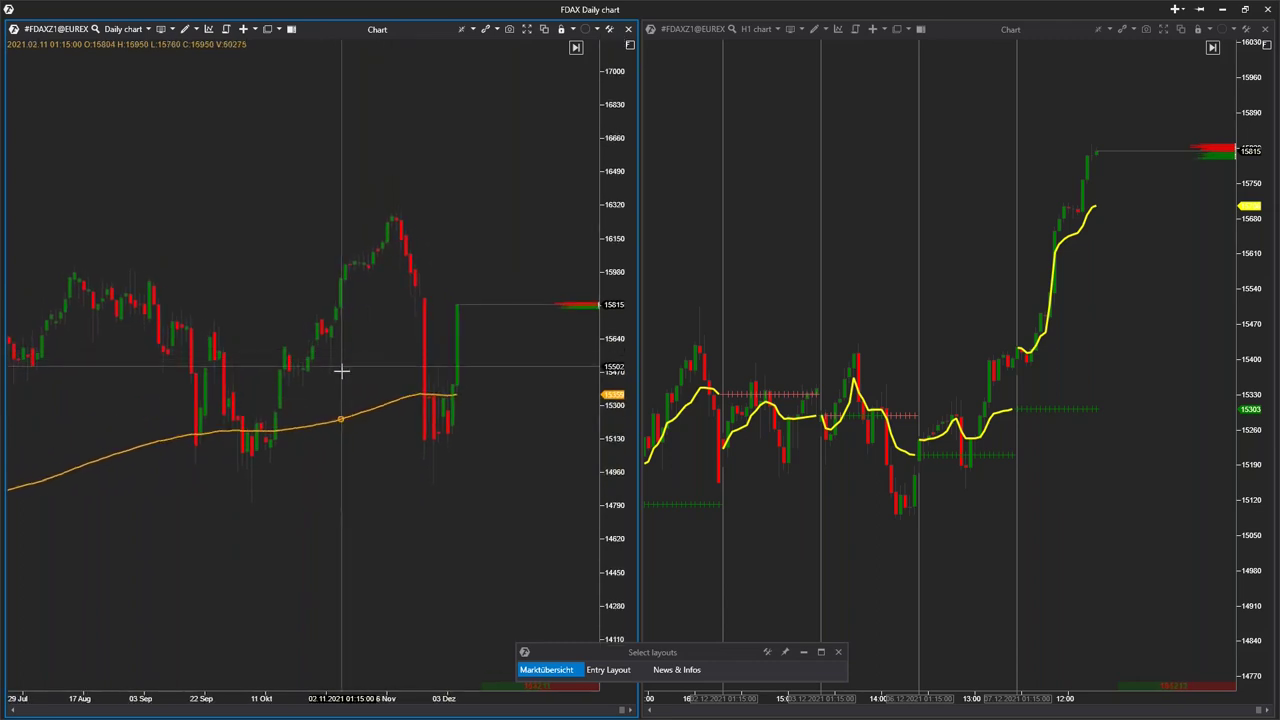
pyautogui.click(860, 357)
pyautogui.moveTo(860, 357); pyautogui.dragTo(860, 353)
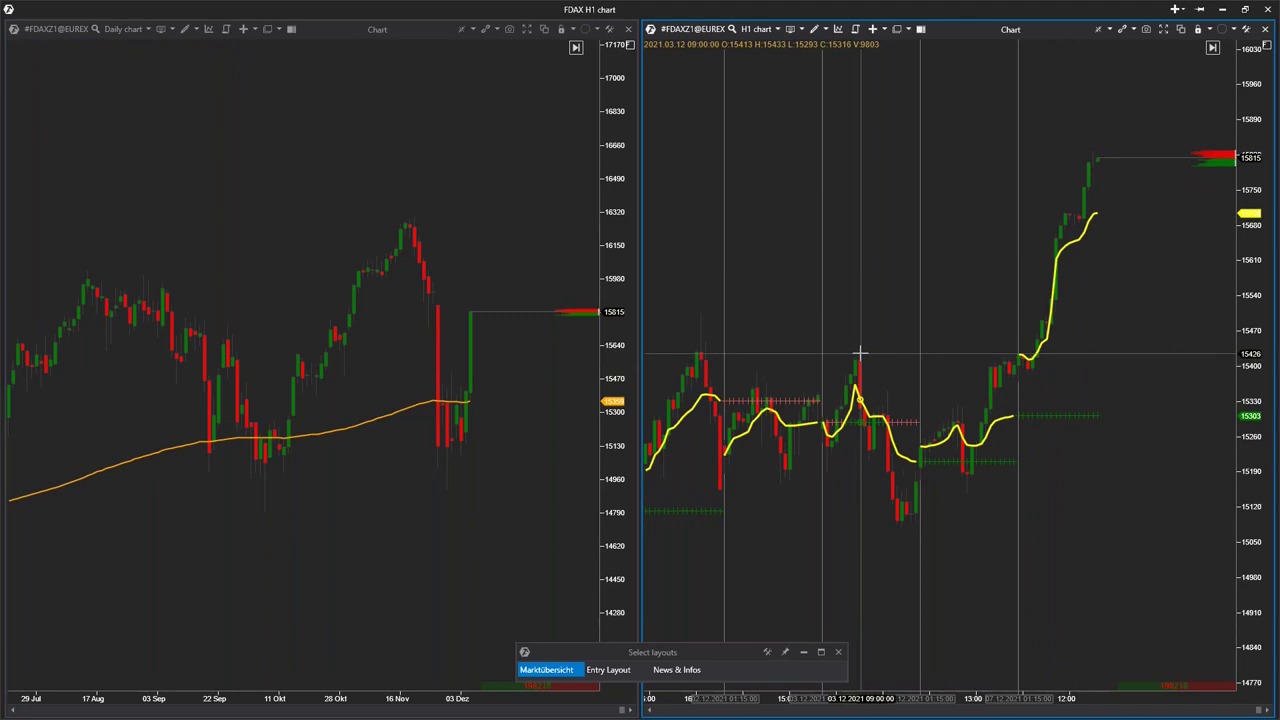
pyautogui.click(314, 503)
pyautogui.moveTo(314, 503); pyautogui.dragTo(455, 451)
pyautogui.moveTo(764, 312); pyautogui.dragTo(737, 234)
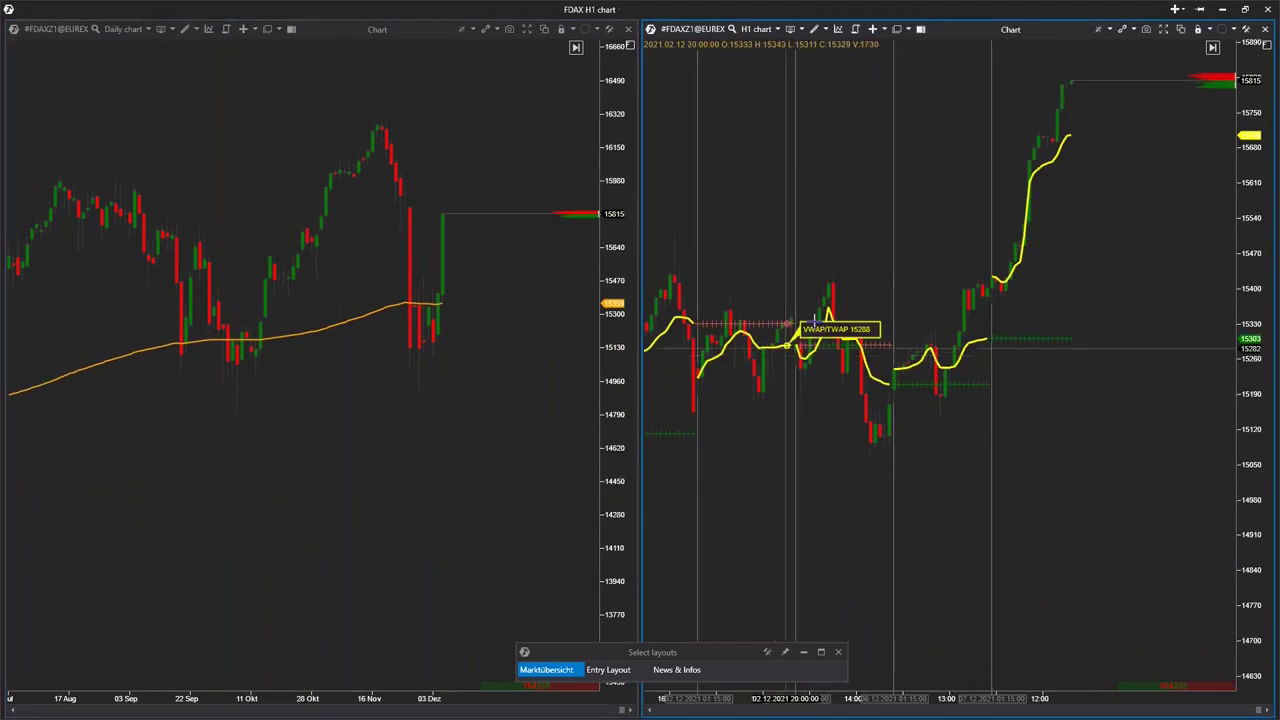
# Search the indicators for vol and add Volume to the FDAX H1 chart.
pyautogui.rightClick(737, 234)
pyautogui.press('Escape')
pyautogui.hotkey('ctrl', 'i')
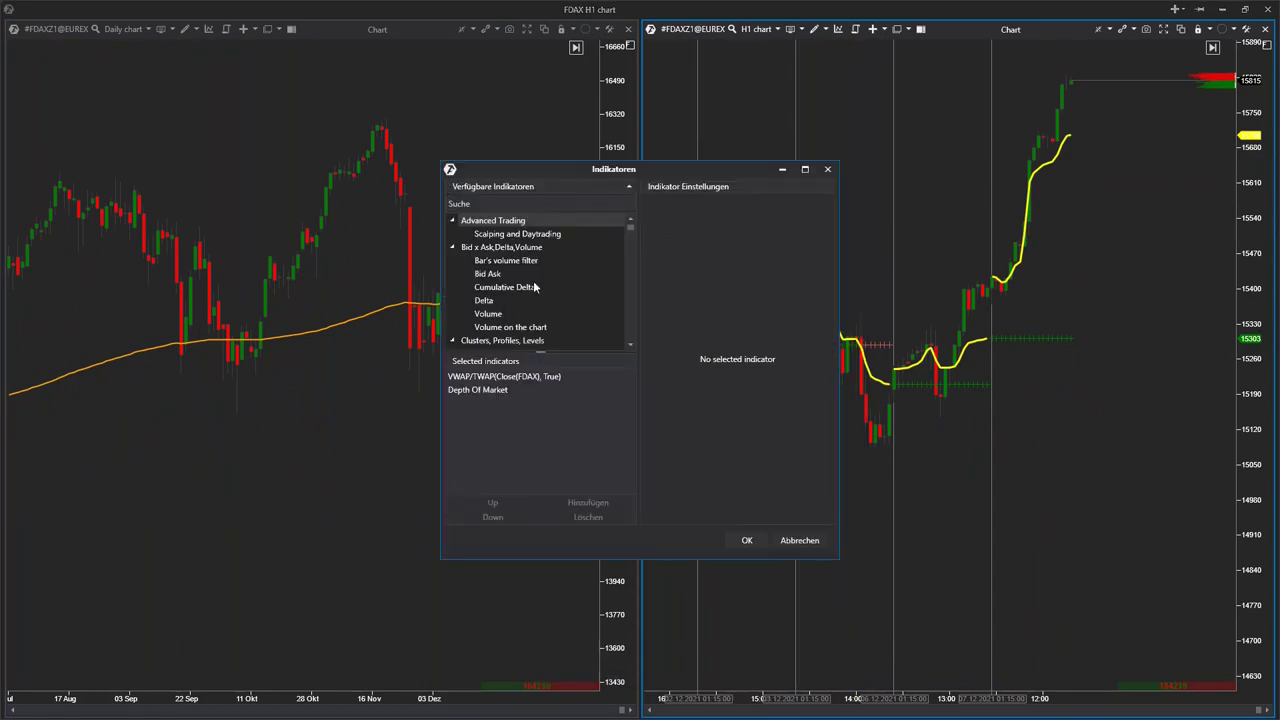
pyautogui.write('vole')
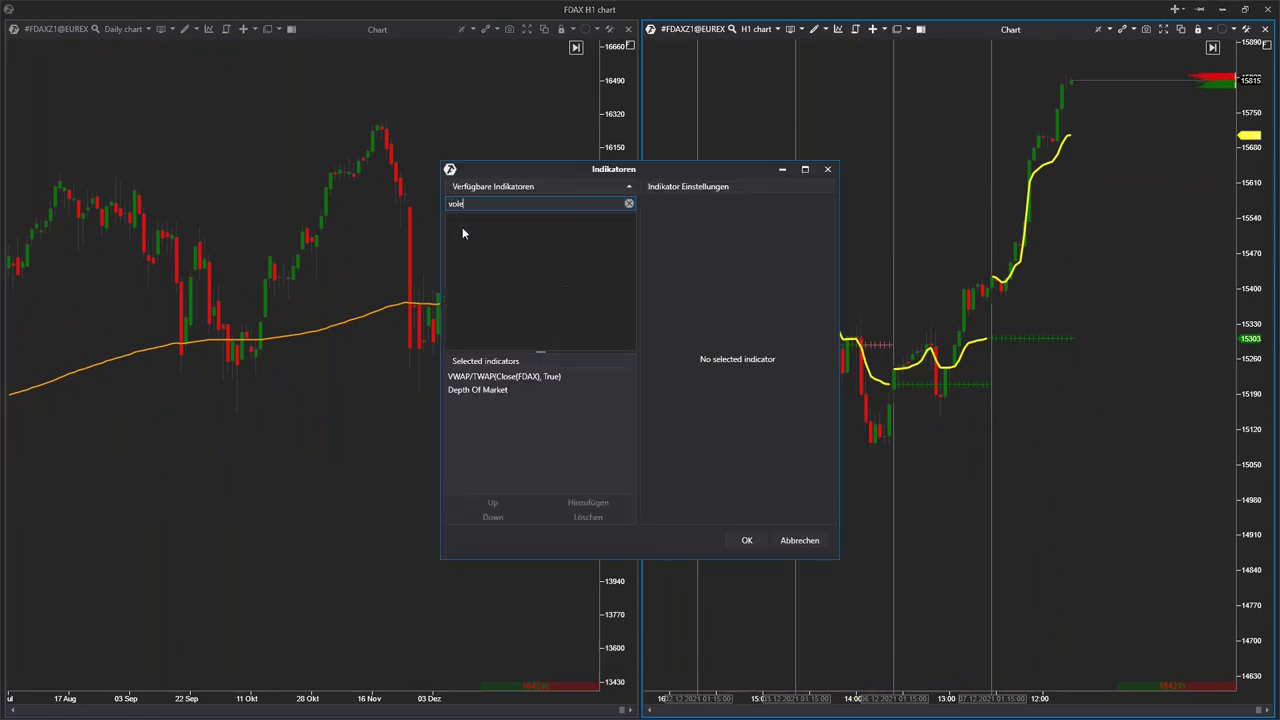
pyautogui.press('BackSpace')
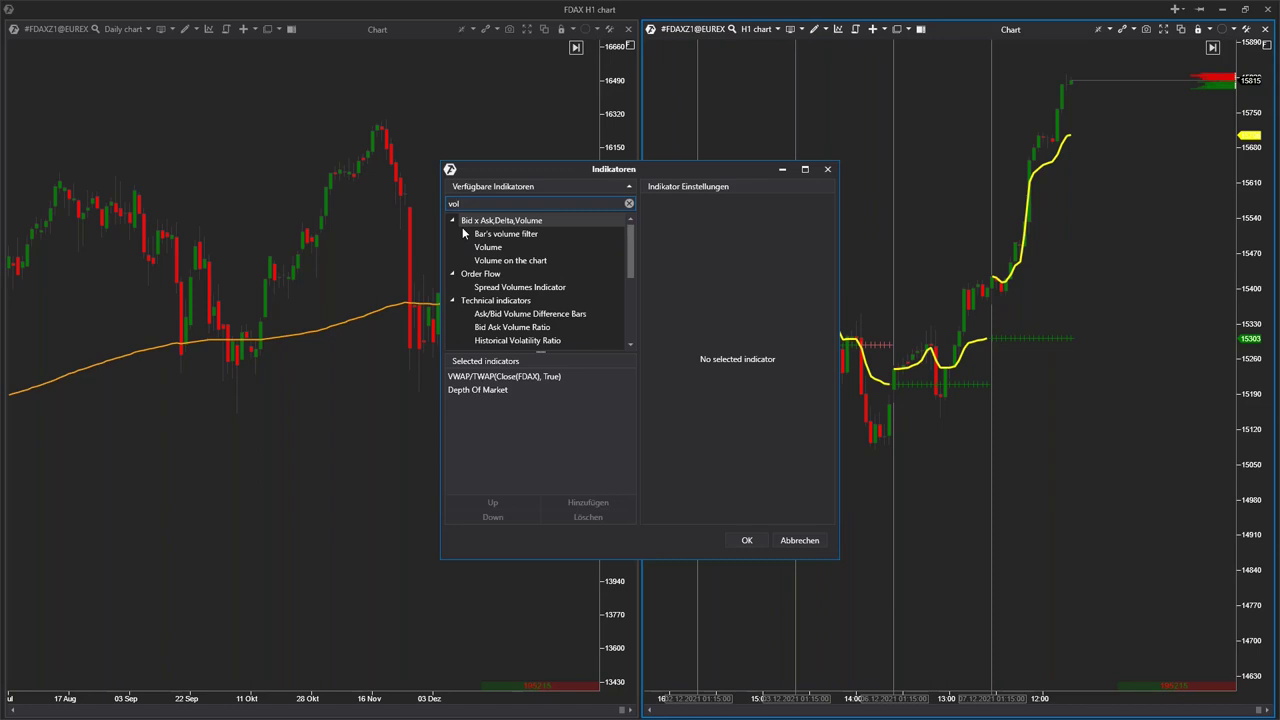
pyautogui.doubleClick(494, 246)
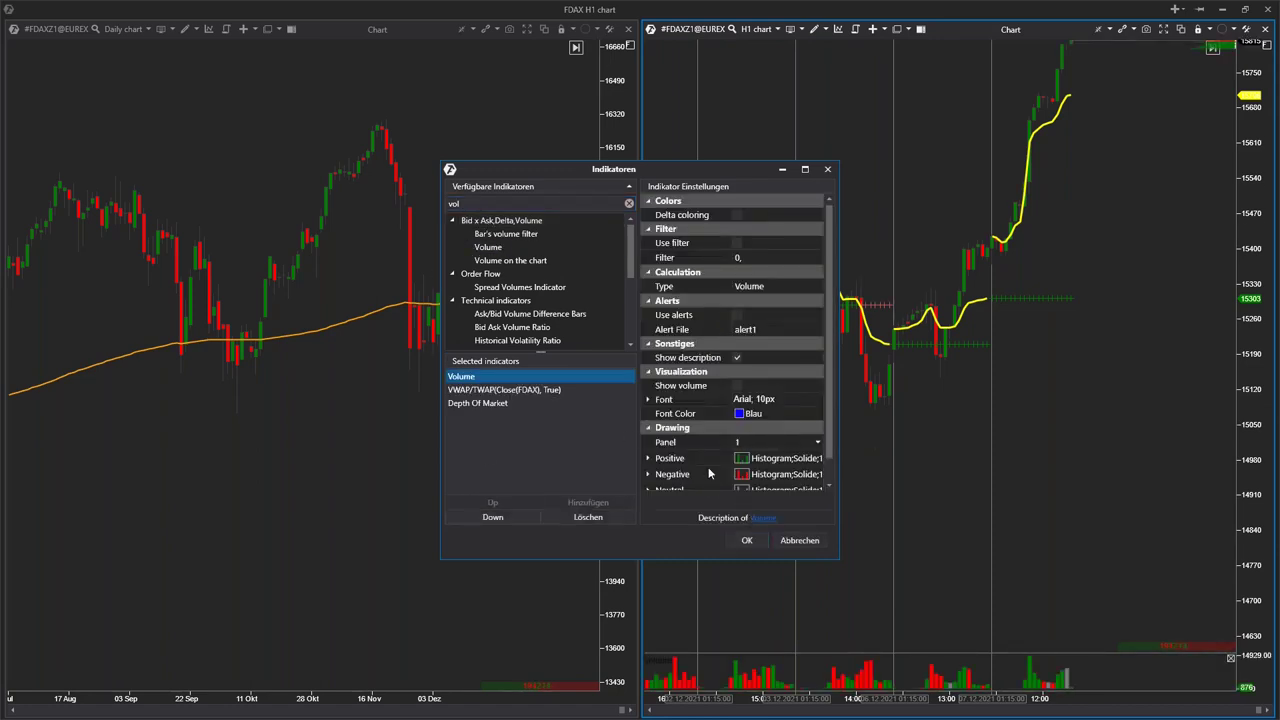
# Place the Indikatoren window clear of the H1 chart and review the Volume indicator's settings.
pyautogui.moveTo(726, 170); pyautogui.dragTo(381, 147)
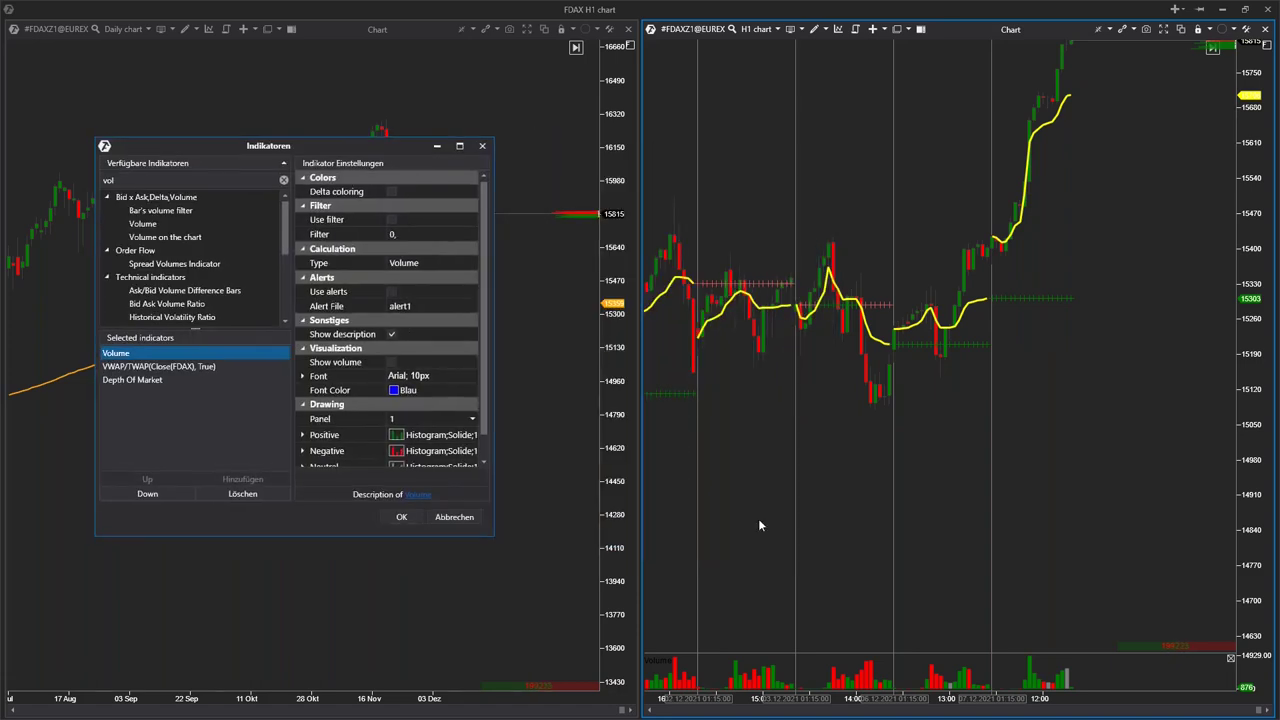
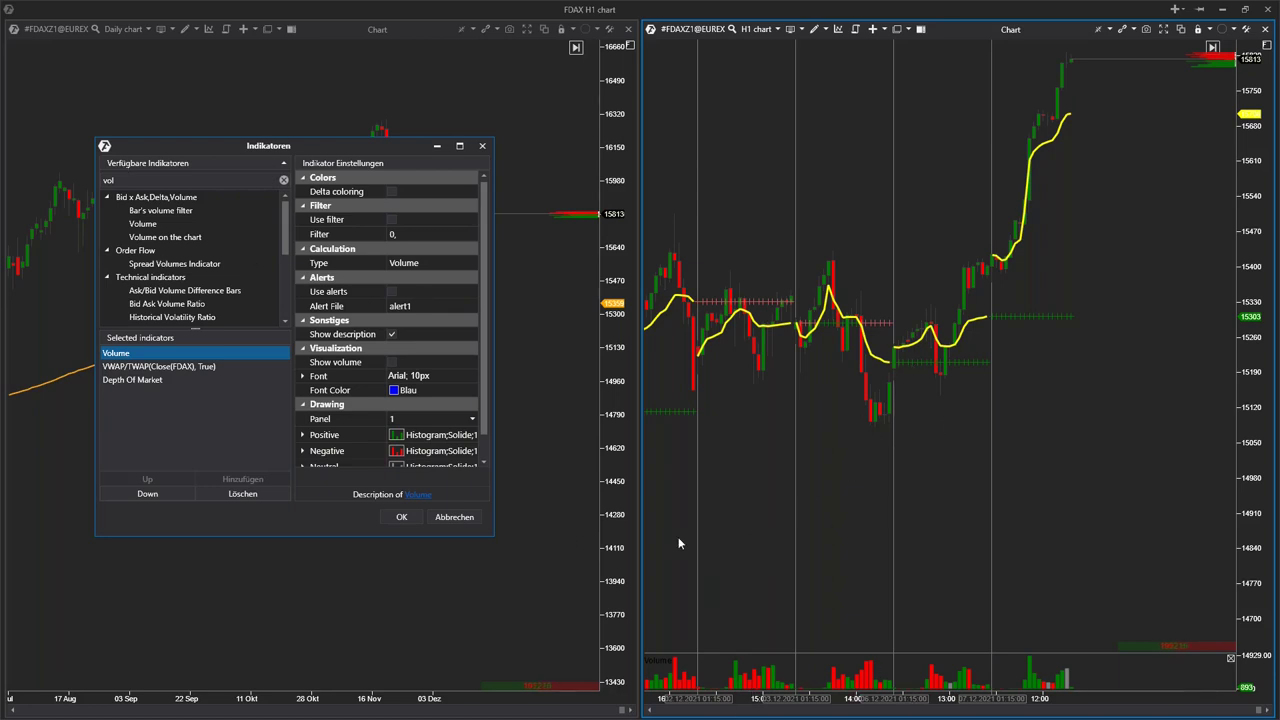
pyautogui.scroll(-2, 460, 300)
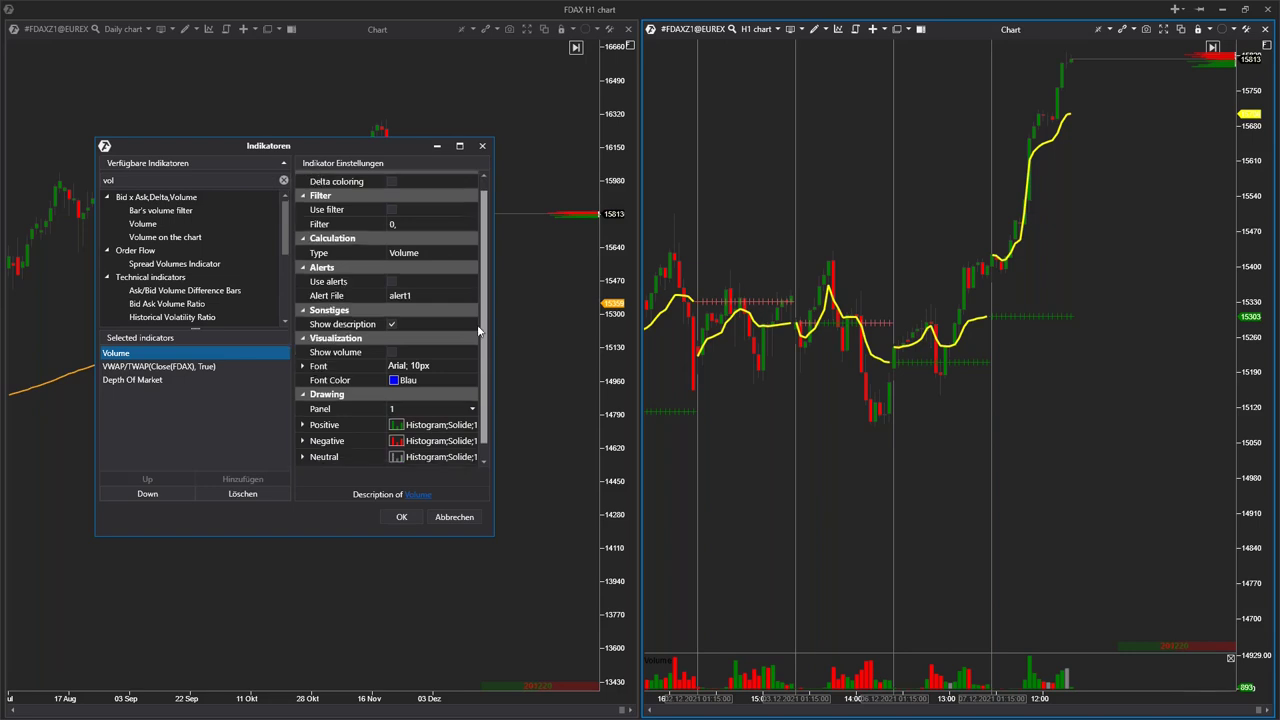
# Enable the Volume indicator's filter and set its threshold to 10.000.
pyautogui.scroll(2, 400, 290)
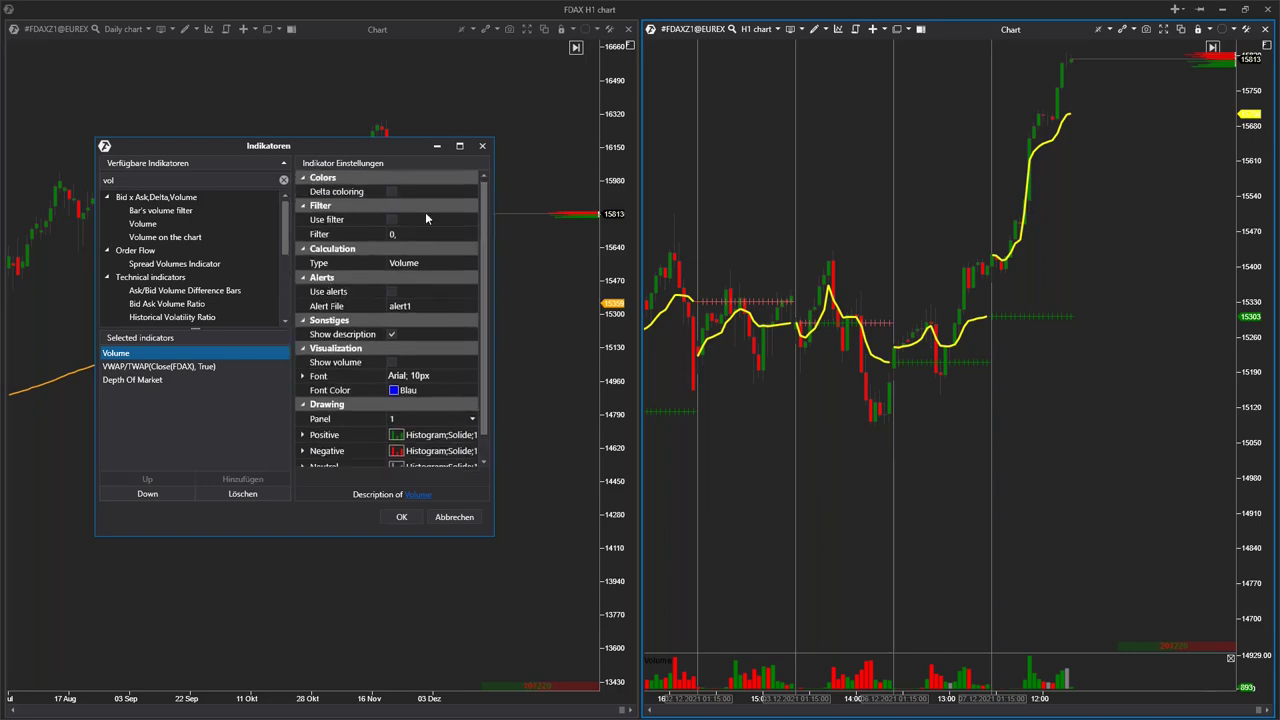
pyautogui.click(391, 219)
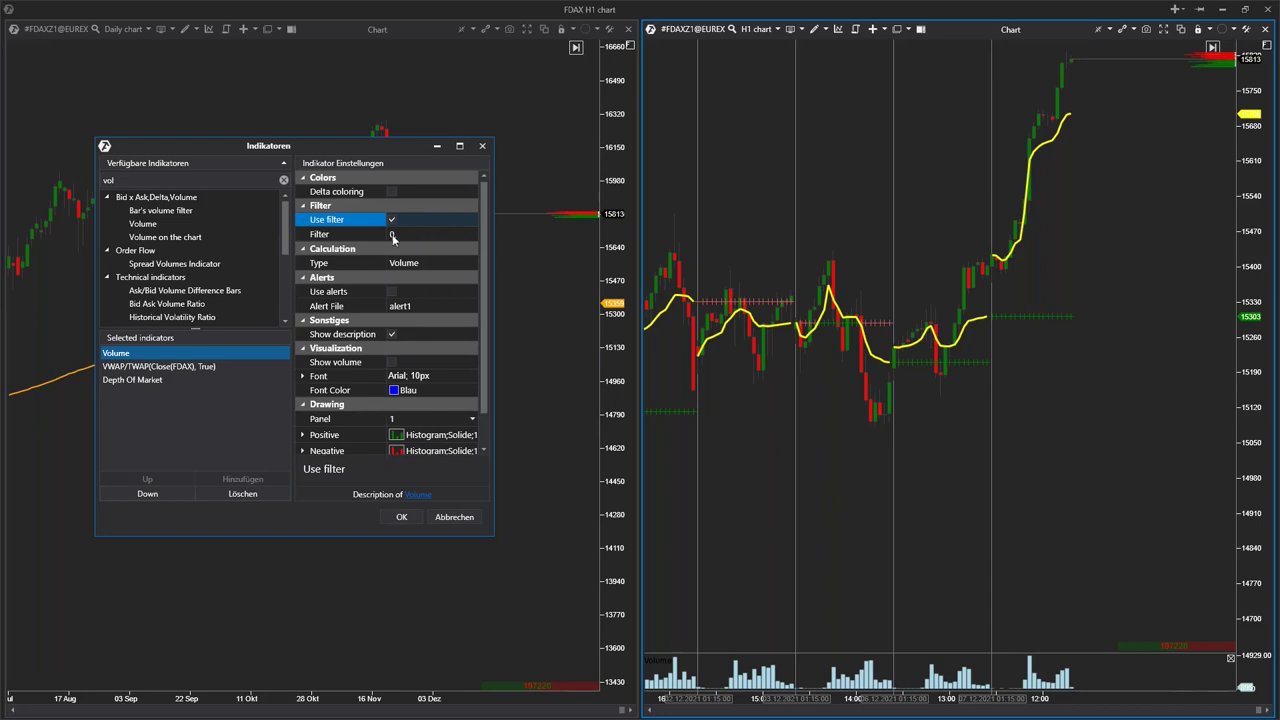
pyautogui.click(377, 237)
pyautogui.write('10.00')
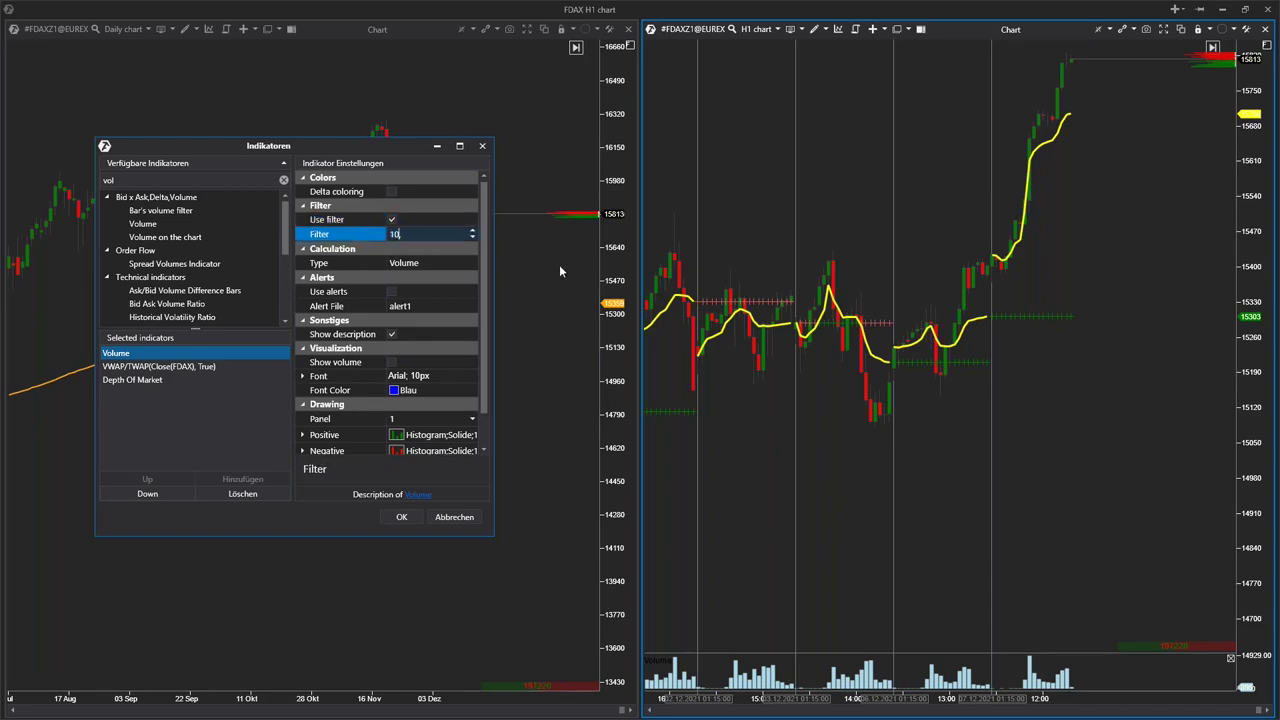
pyautogui.write('0,')
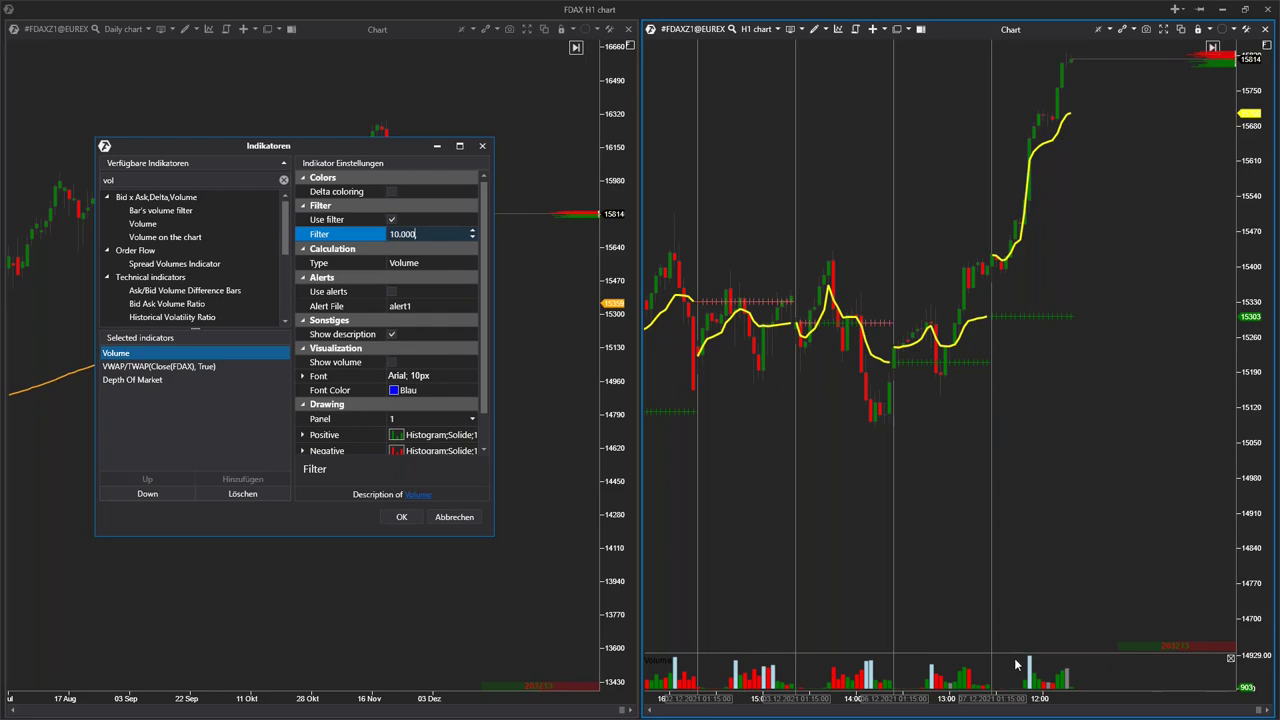
# Change the Volume indicator's filter histogram colour to yellow (Gelb) and close the indicator settings.
pyautogui.scroll(-2, 480, 360)
pyautogui.click(330, 446)
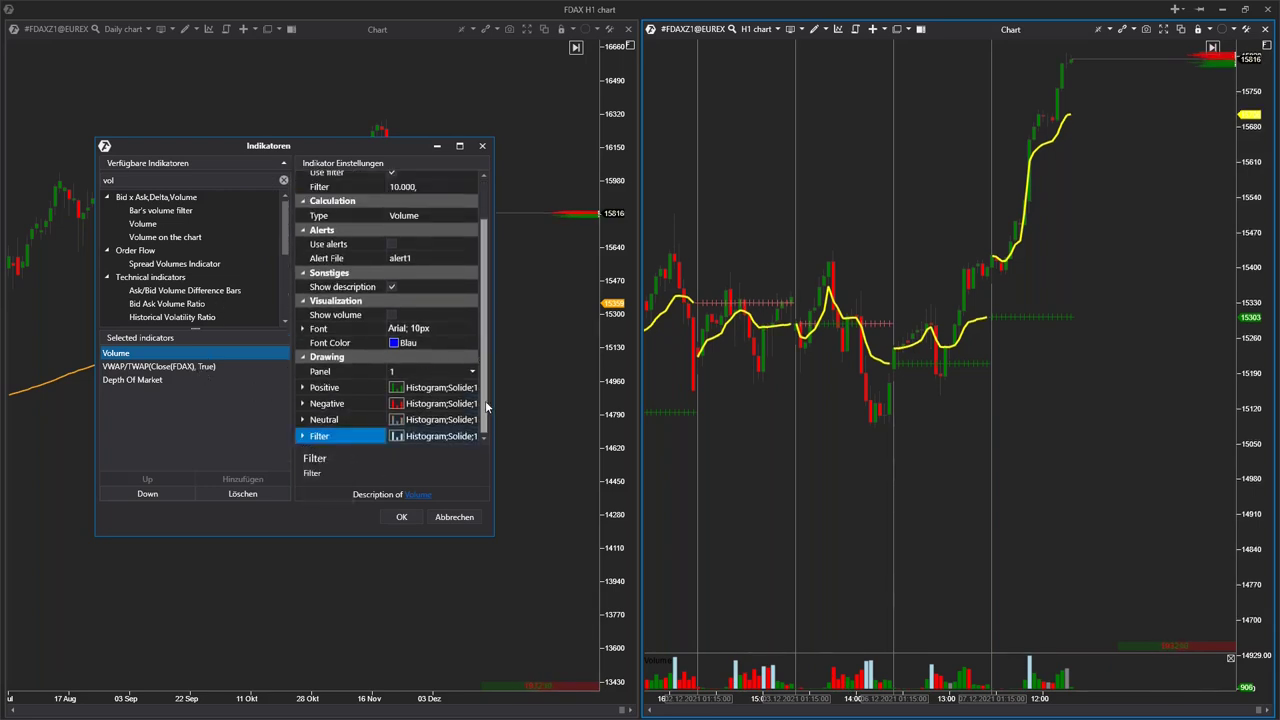
pyautogui.click(303, 436)
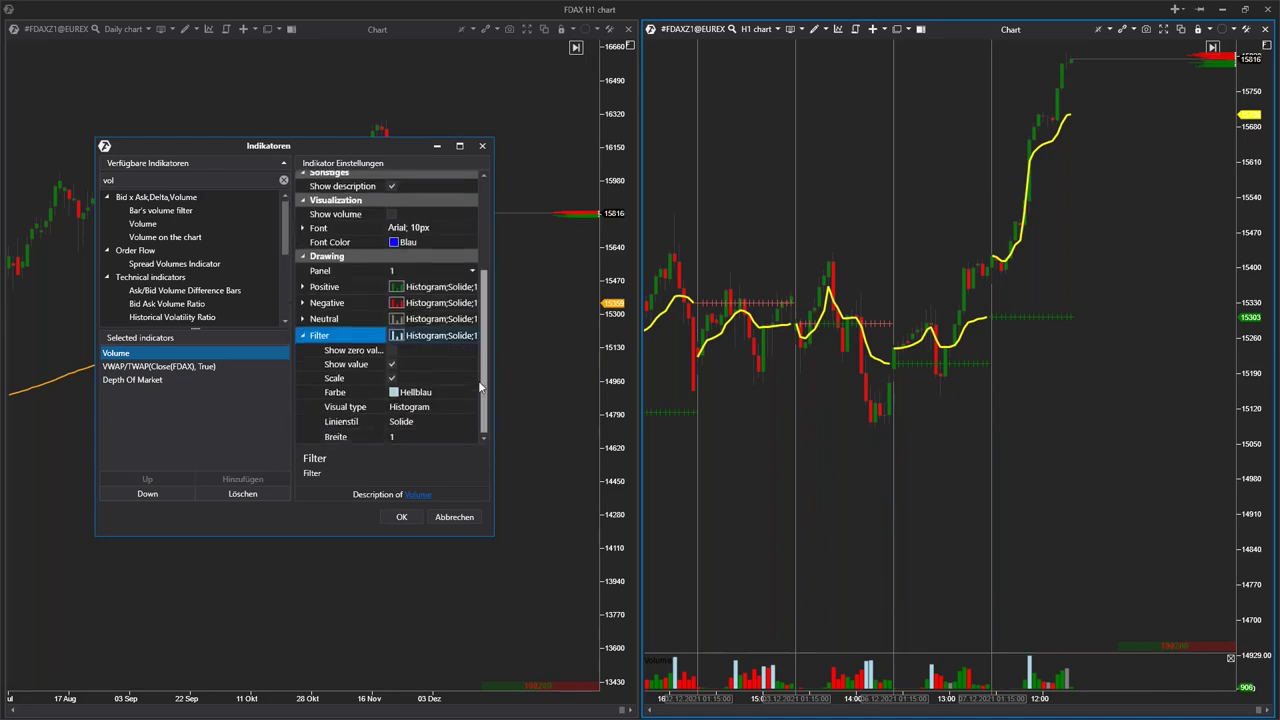
pyautogui.click(393, 394)
pyautogui.click(426, 526)
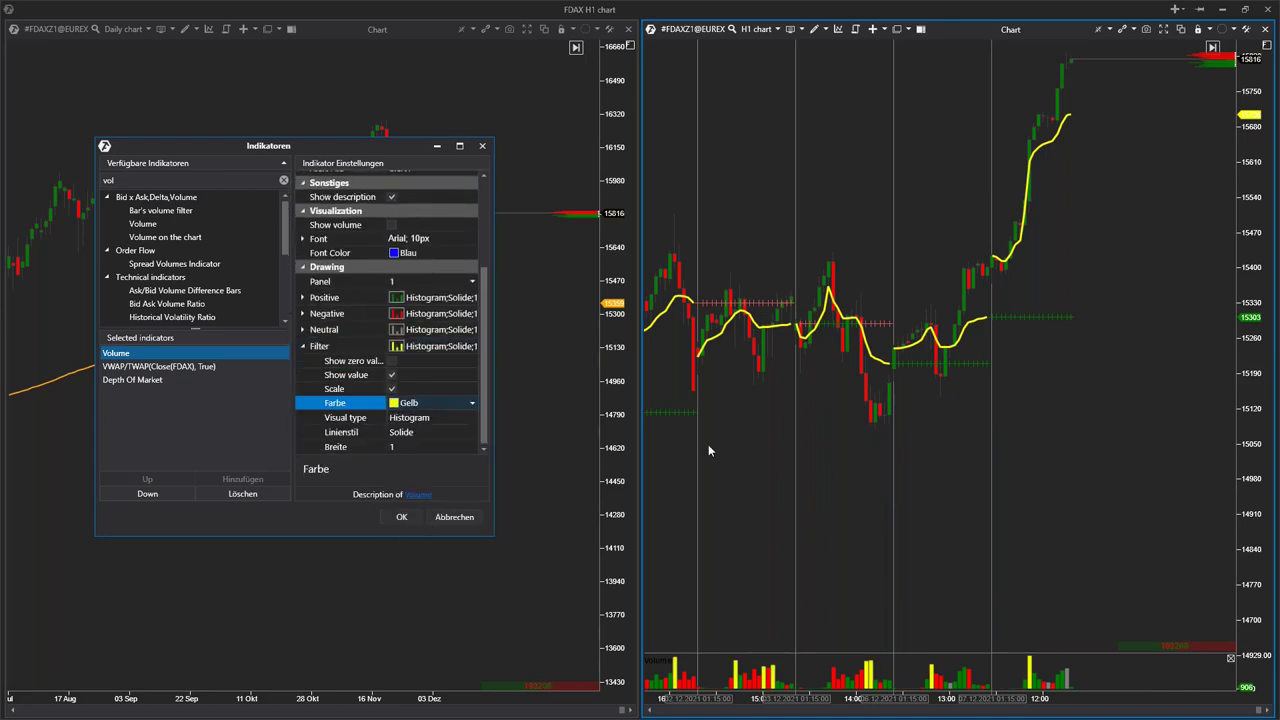
pyautogui.click(432, 517)
# Move the layout selector window onto the daily chart and enlarge the H1 chart's volume panel slightly.
pyautogui.scroll(10, 1049, 420)
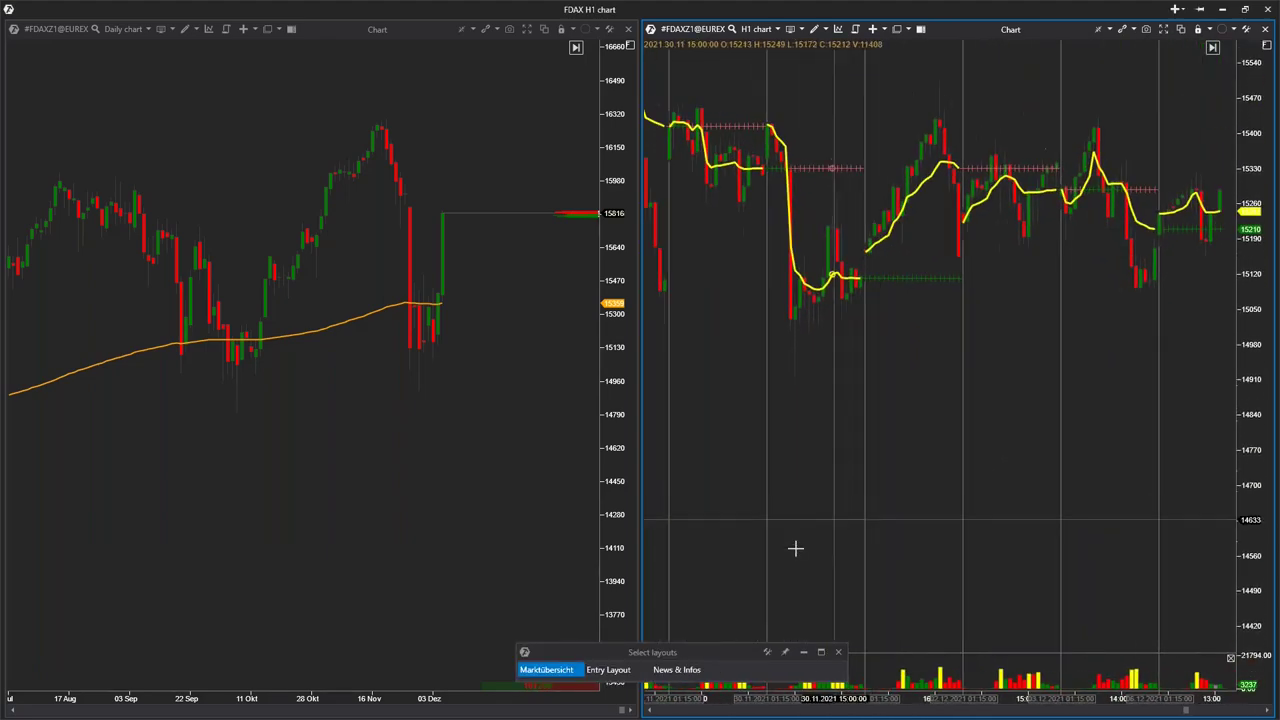
pyautogui.moveTo(700, 652); pyautogui.dragTo(368, 602)
pyautogui.moveTo(920, 583); pyautogui.dragTo(809, 506)
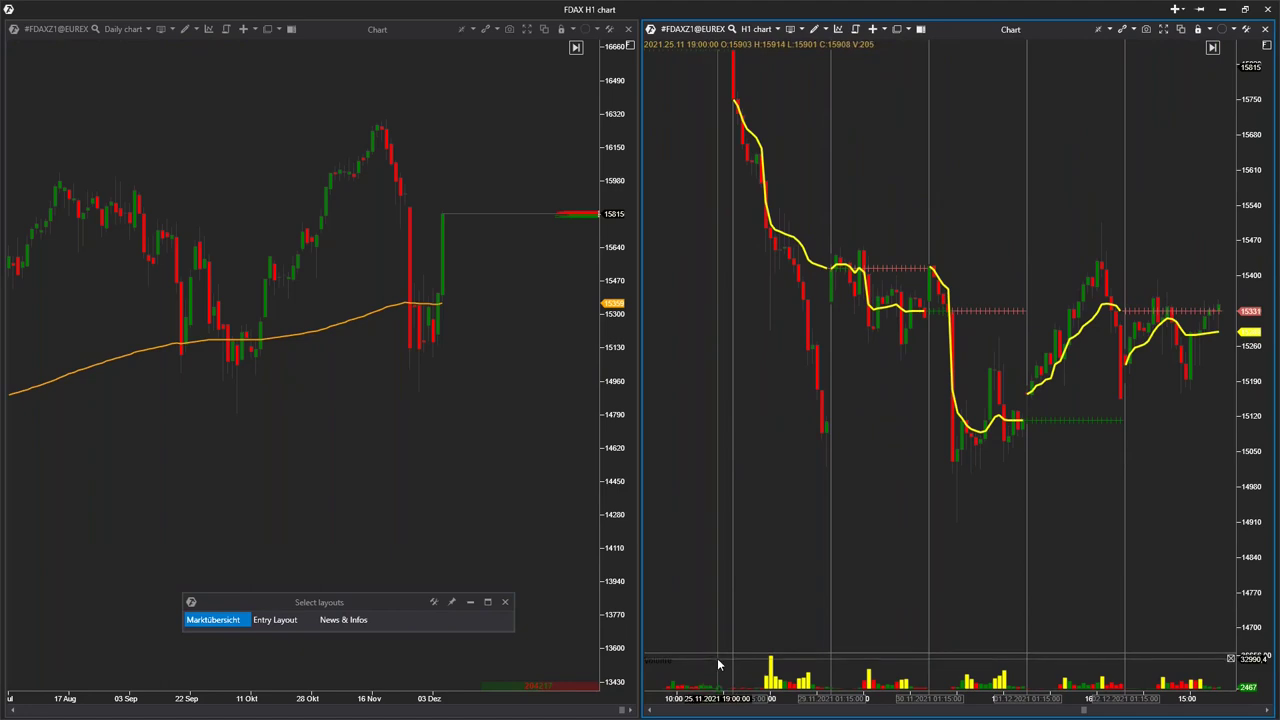
pyautogui.moveTo(717, 656); pyautogui.dragTo(699, 630)
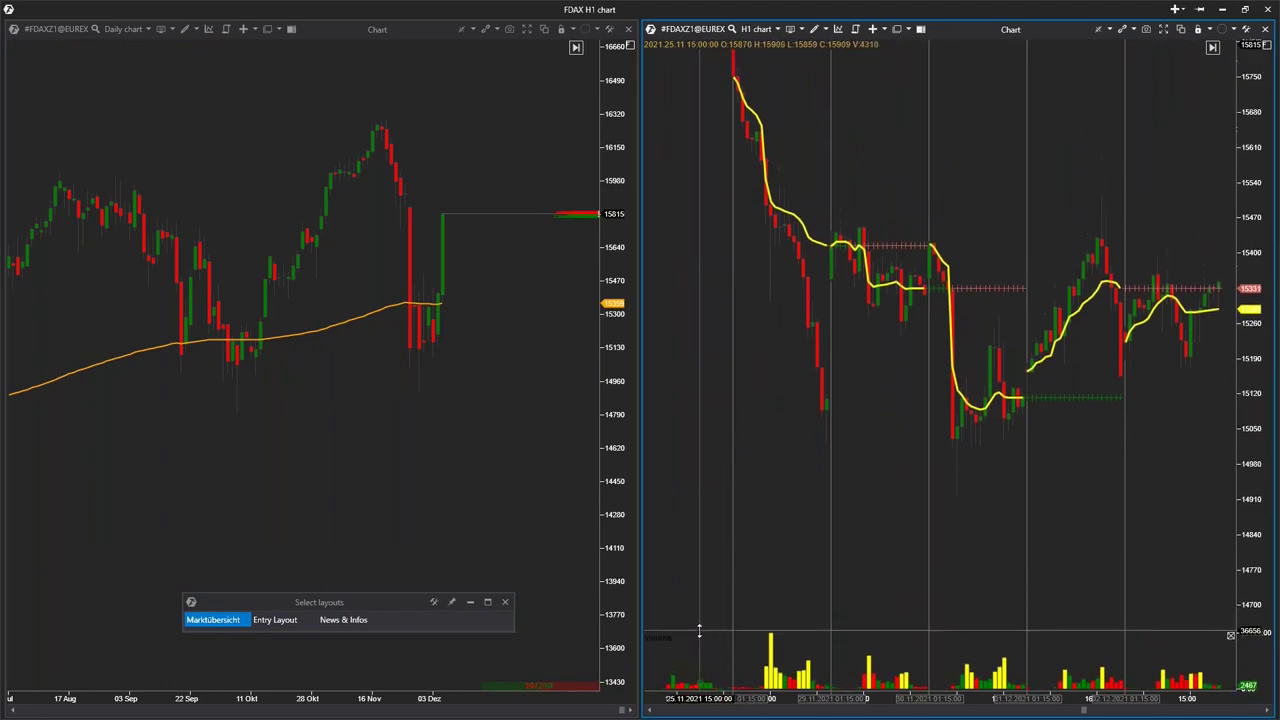
# Find the SMA indicator by searching for "sma" and add it to the H1 chart.
pyautogui.scroll(-3, 843, 557)
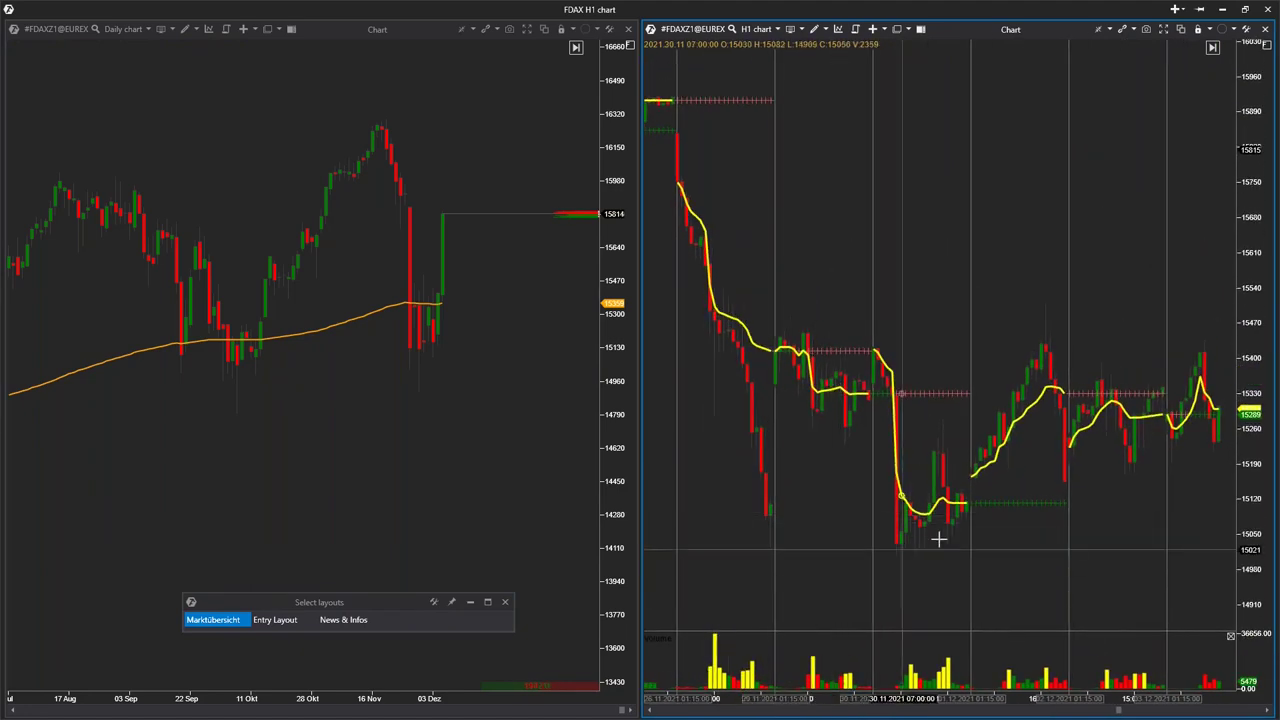
pyautogui.moveTo(940, 537); pyautogui.dragTo(720, 614)
pyautogui.scroll(4, 866, 571)
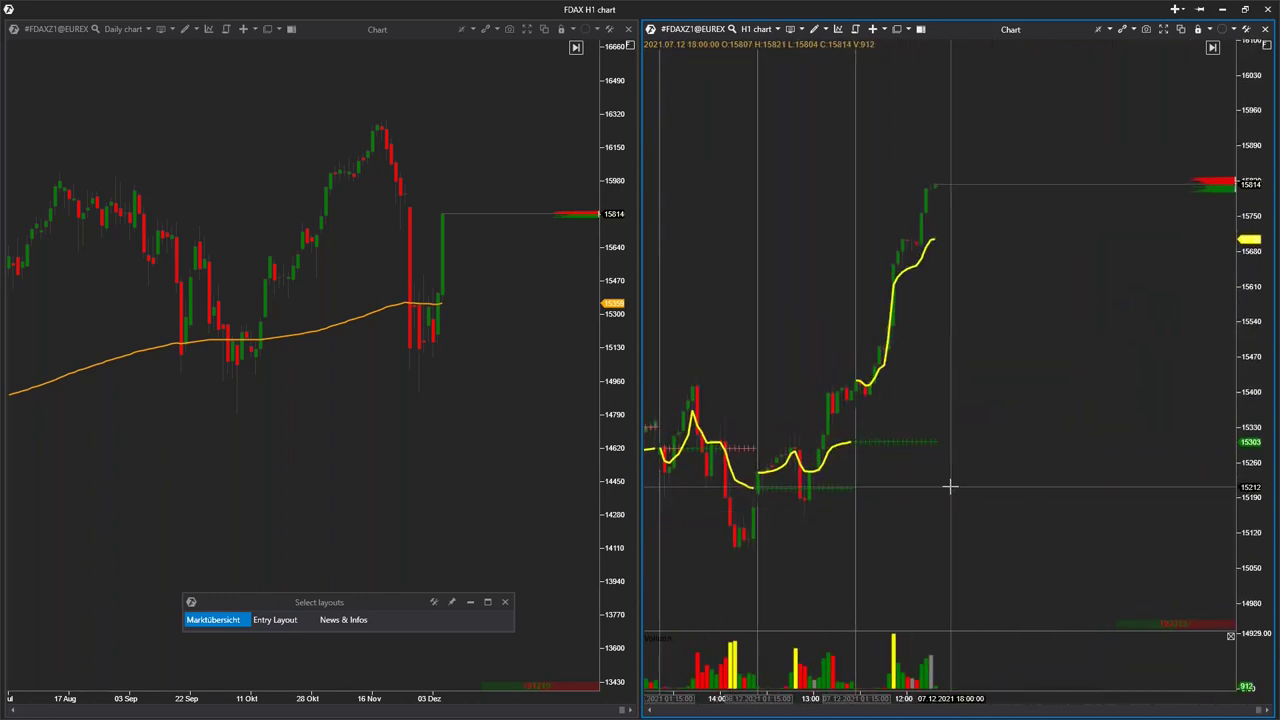
pyautogui.scroll(-3, 1003, 486)
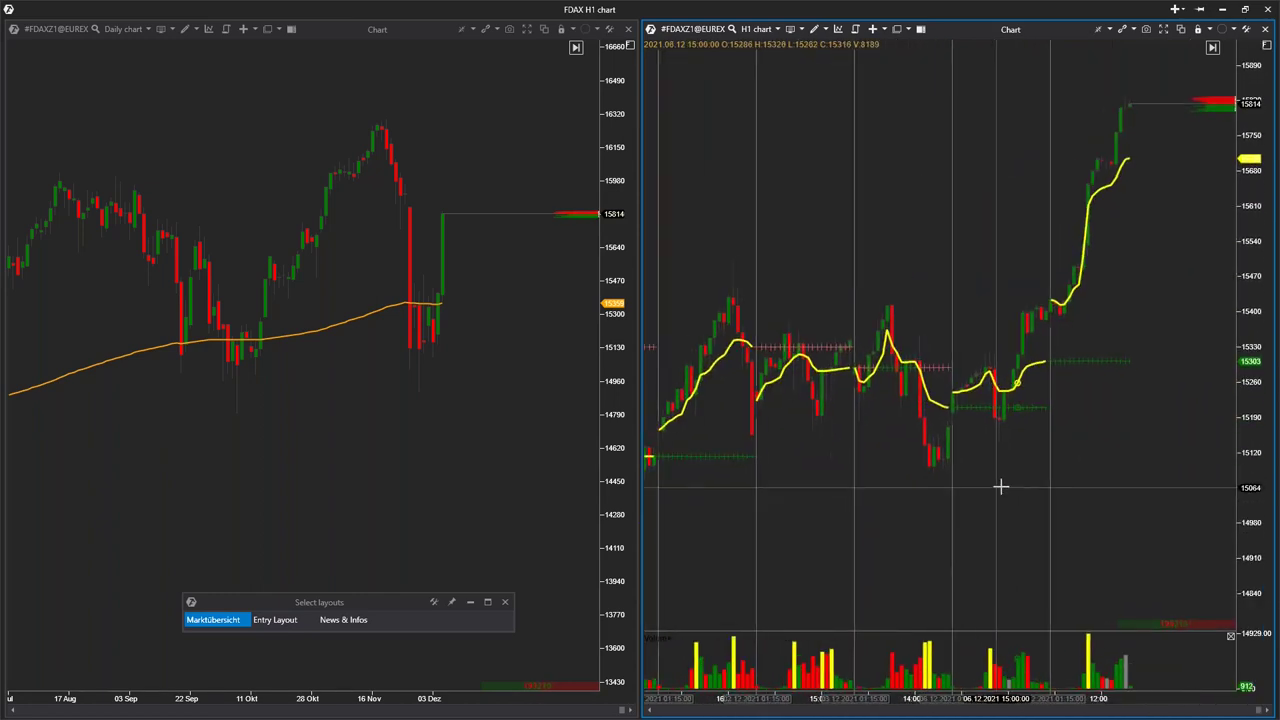
pyautogui.rightClick(733, 549)
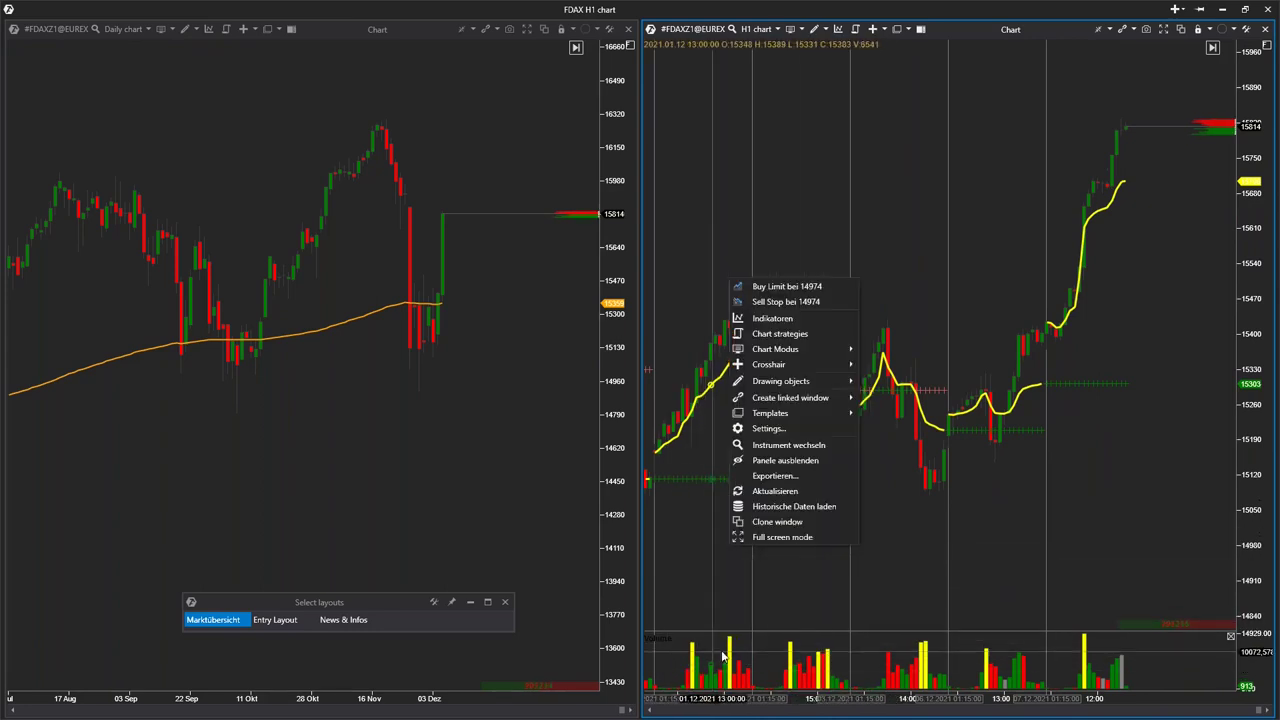
pyautogui.click(747, 325)
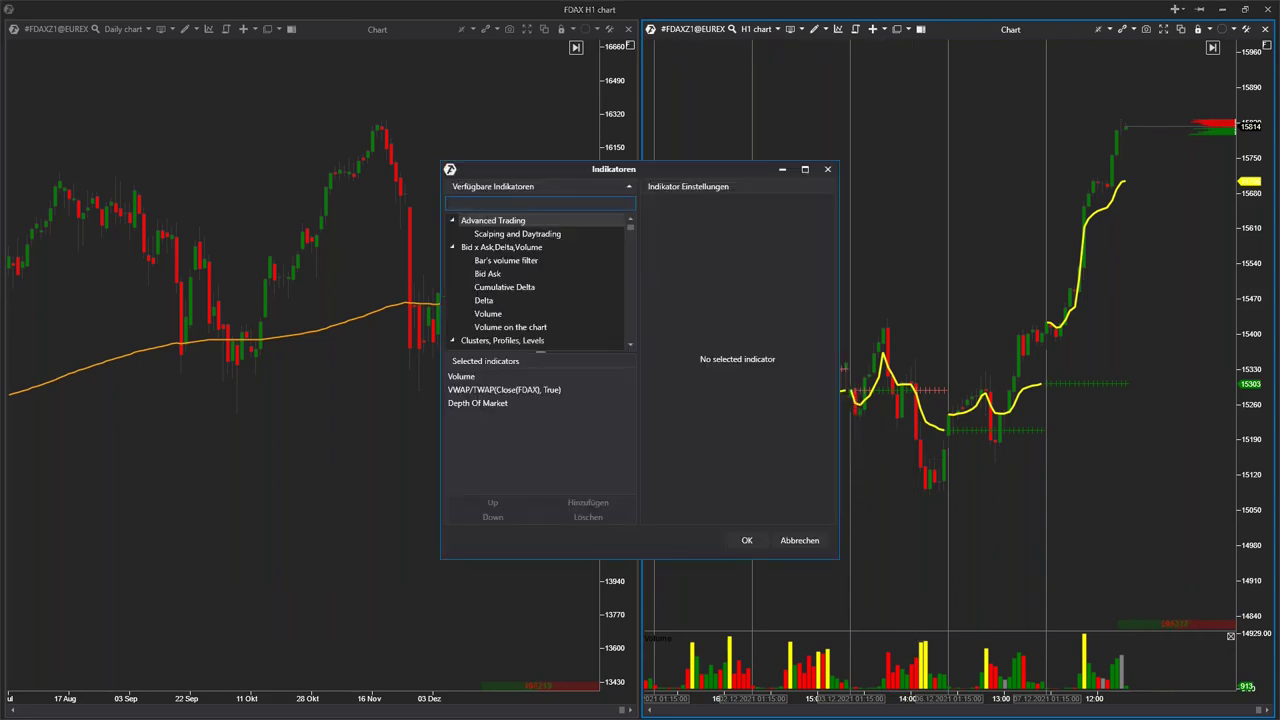
pyautogui.write('sma')
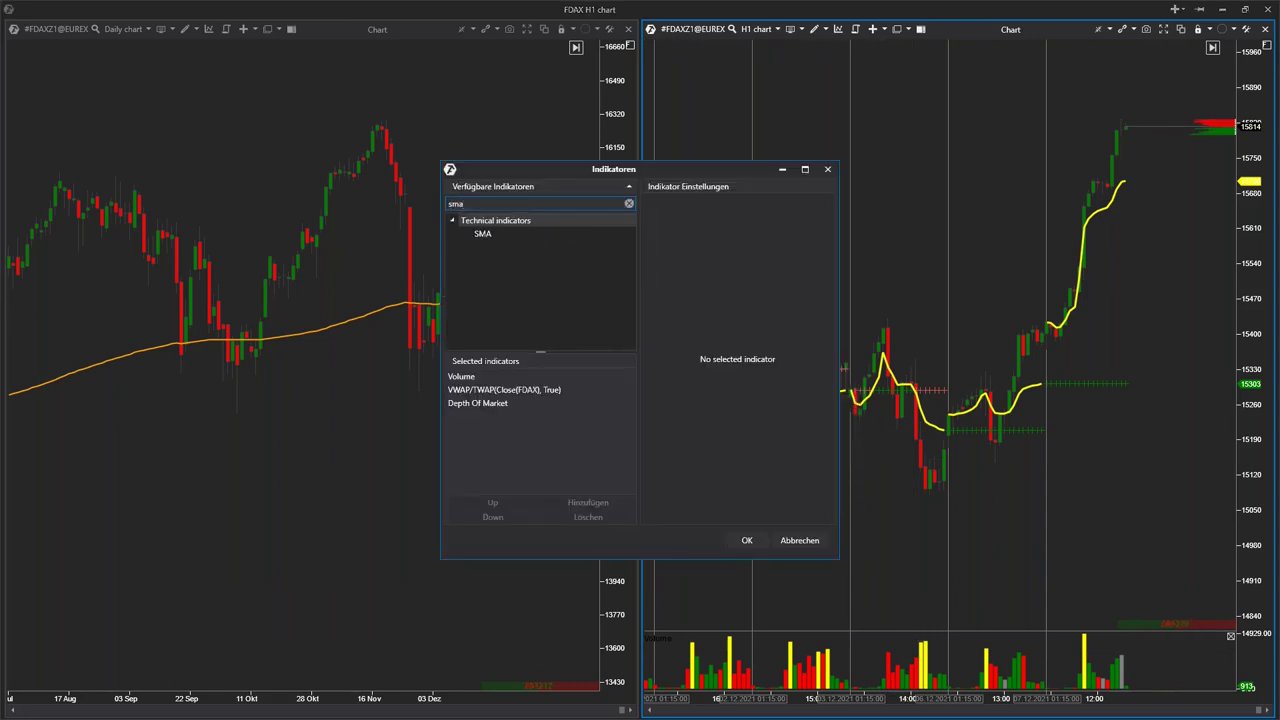
pyautogui.doubleClick(506, 234)
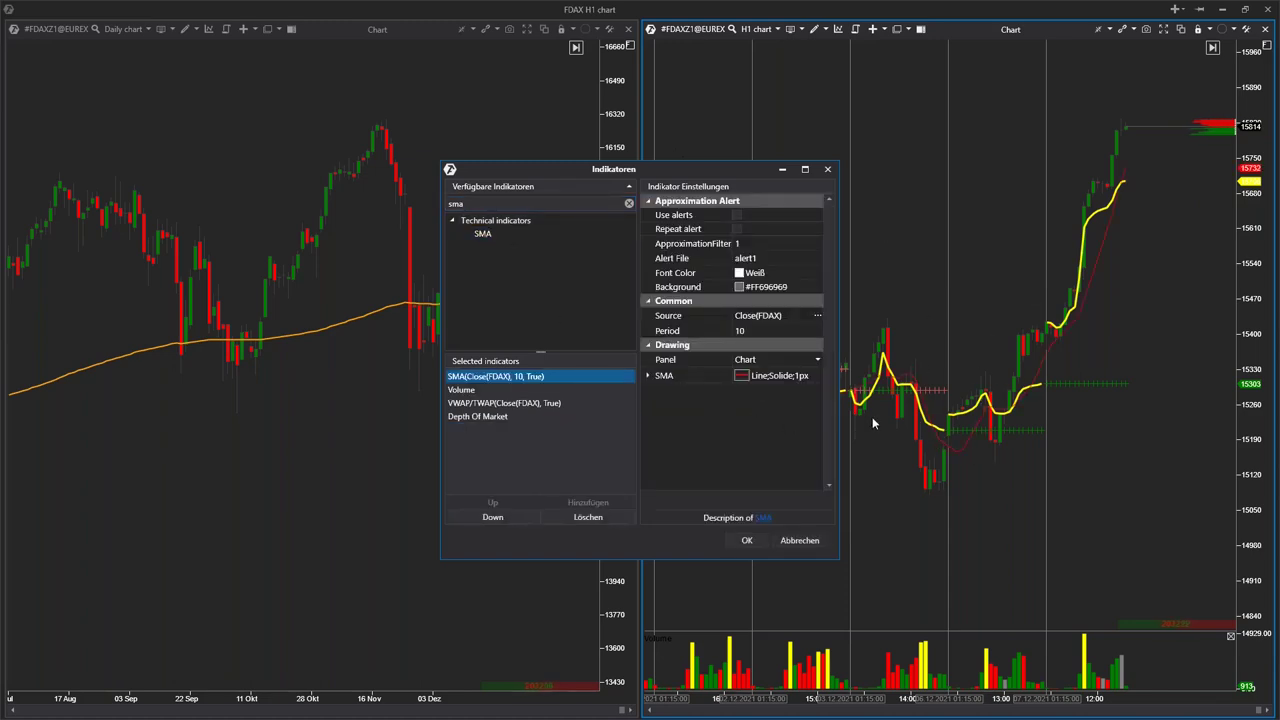
# Check which panel the Volume indicator uses and assign the SMA to the same panel, 1.
pyautogui.click(817, 359)
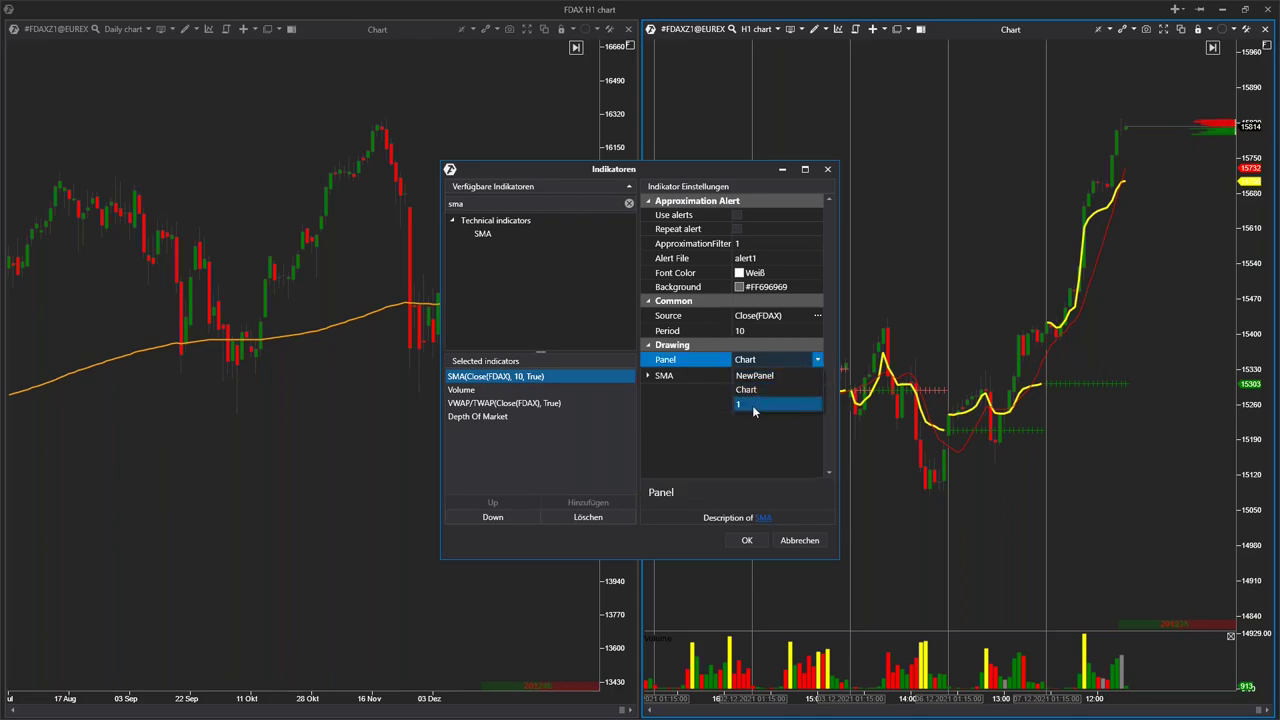
pyautogui.click(480, 394)
pyautogui.click(482, 391)
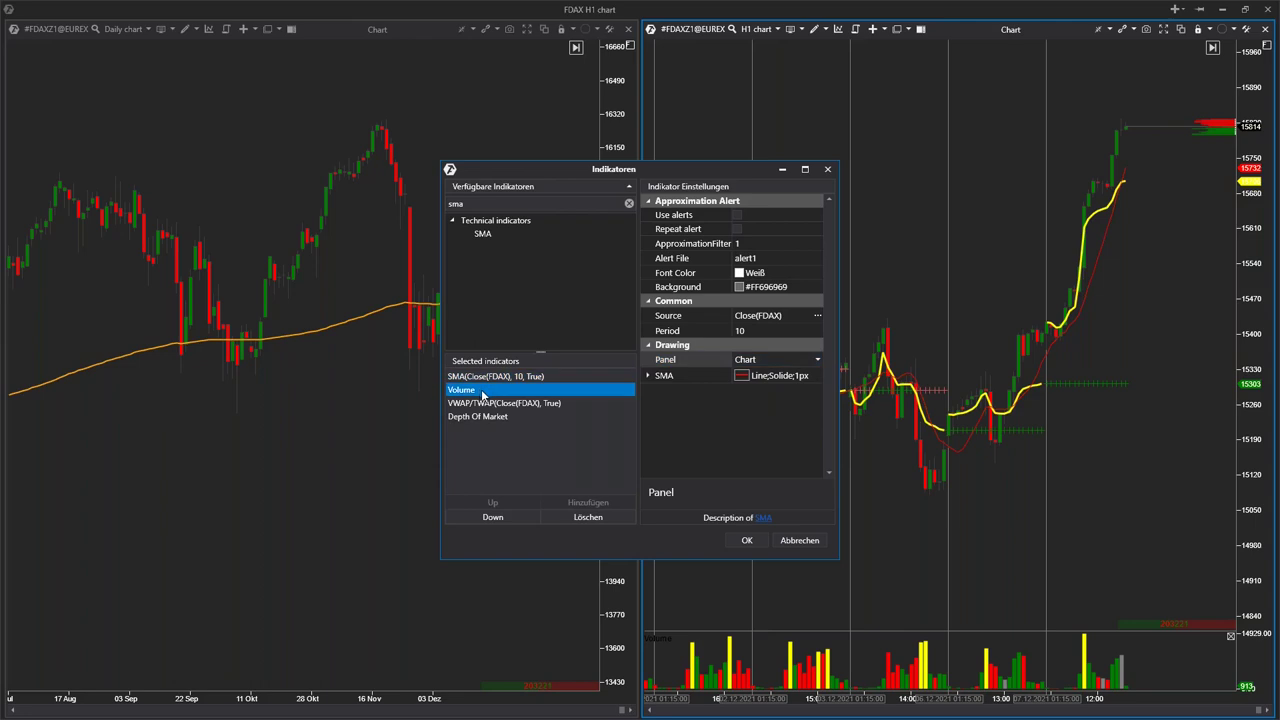
pyautogui.scroll(-1, 785, 452)
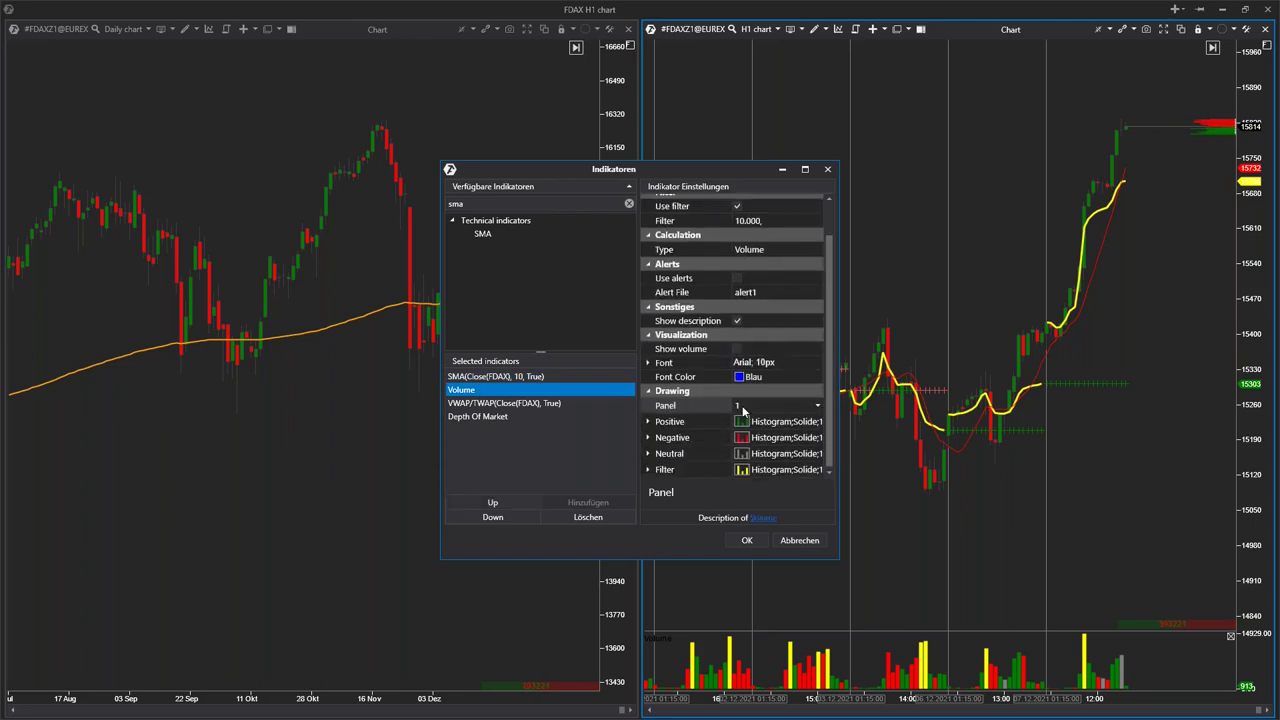
pyautogui.click(520, 378)
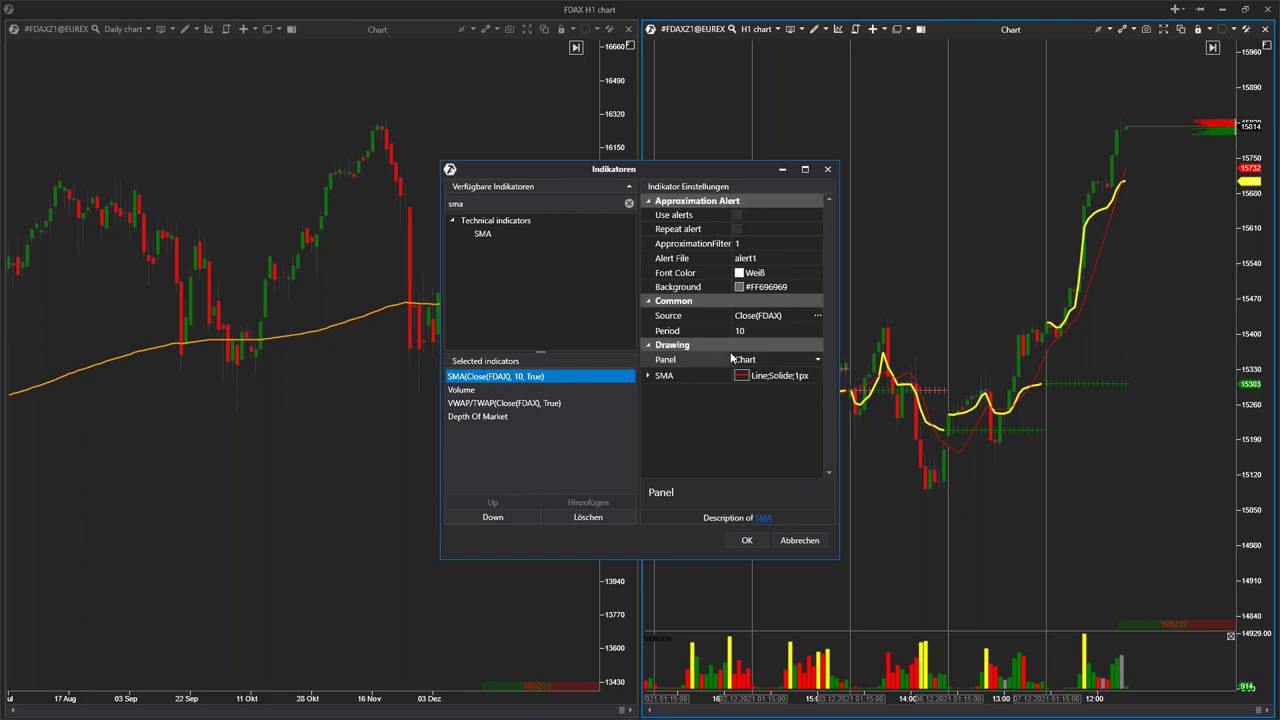
pyautogui.click(732, 358)
pyautogui.click(736, 402)
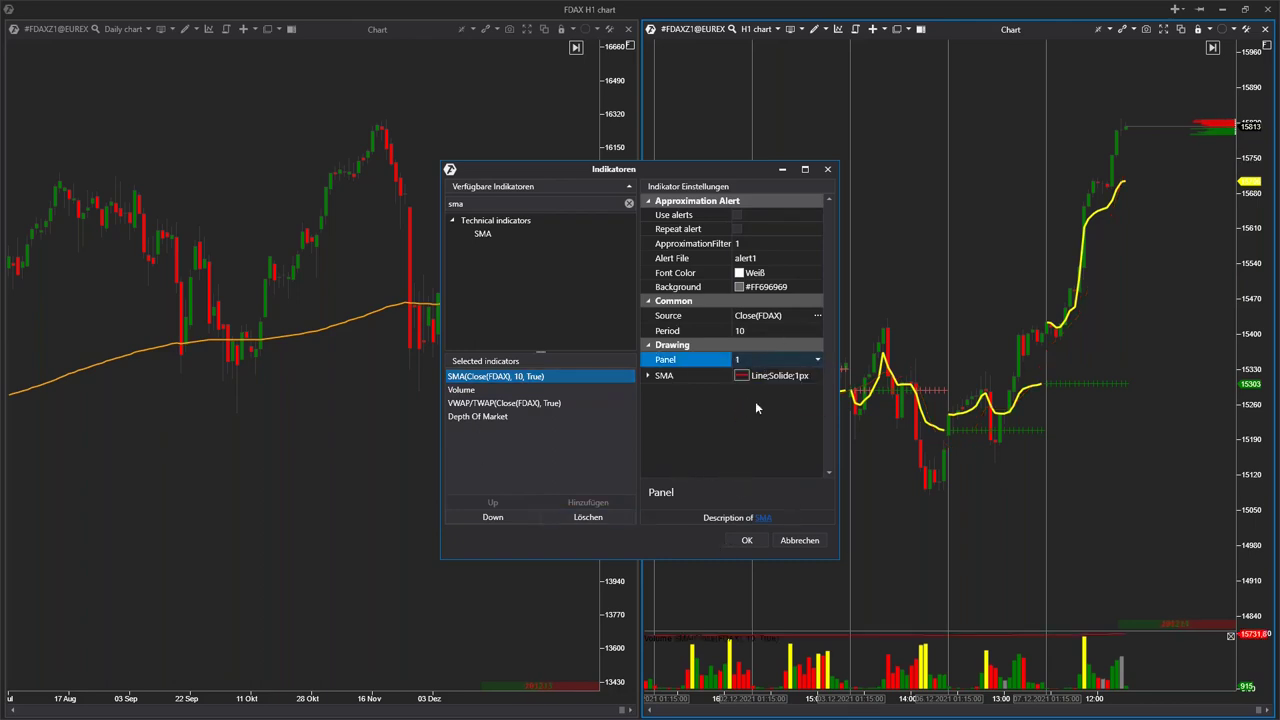
# Set the SMA's source to Volume(FDAX) and apply the indicator settings.
pyautogui.click(646, 377)
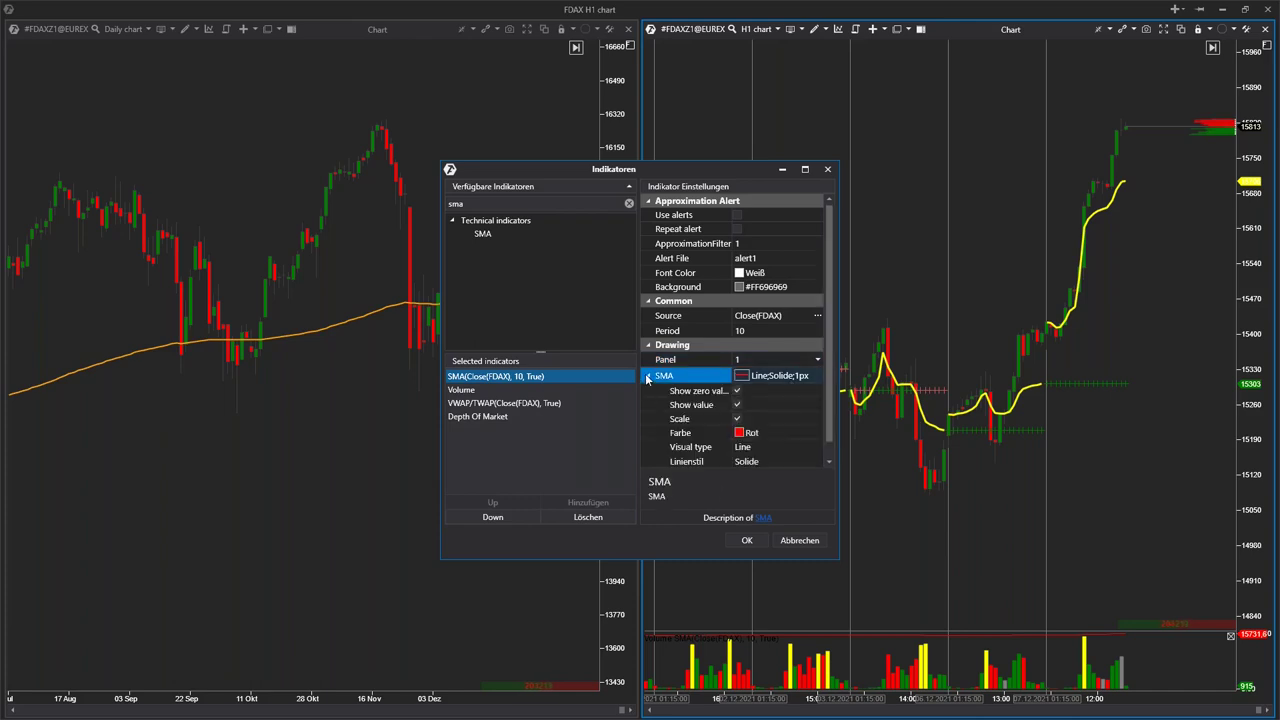
pyautogui.scroll(-1, 808, 412)
pyautogui.scroll(1, 808, 412)
pyautogui.click(816, 315)
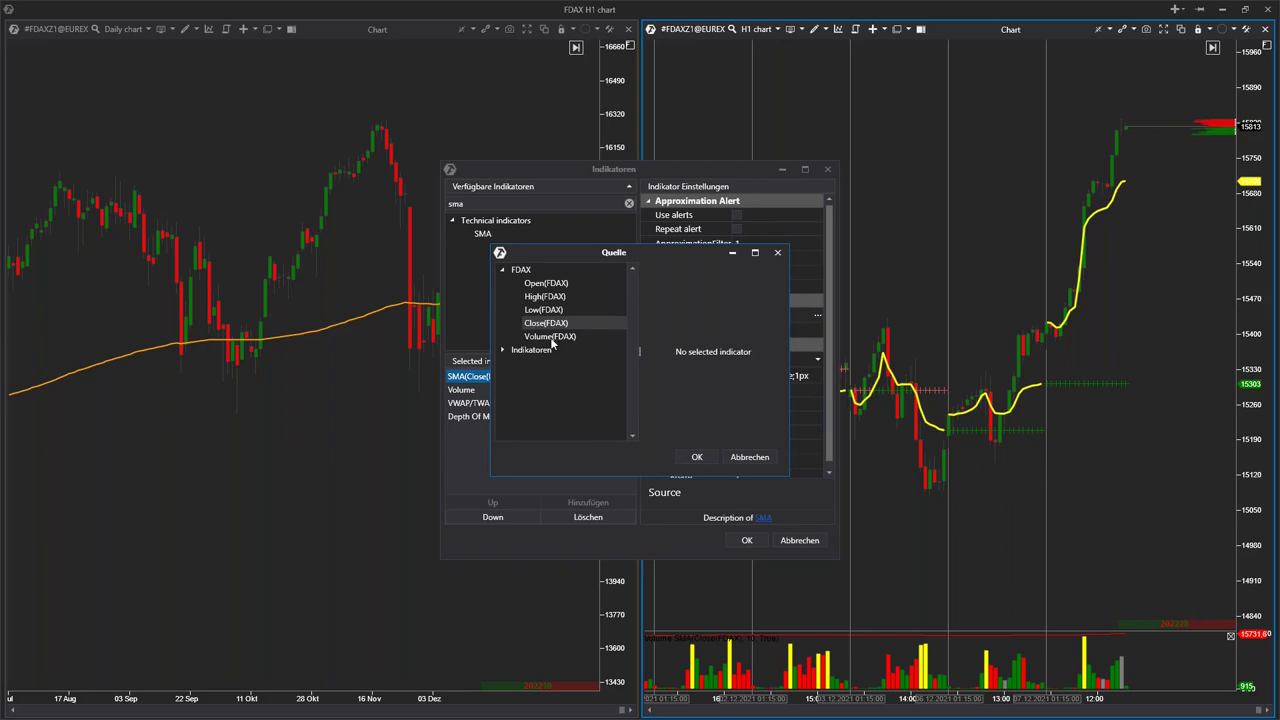
pyautogui.click(550, 336)
pyautogui.click(697, 456)
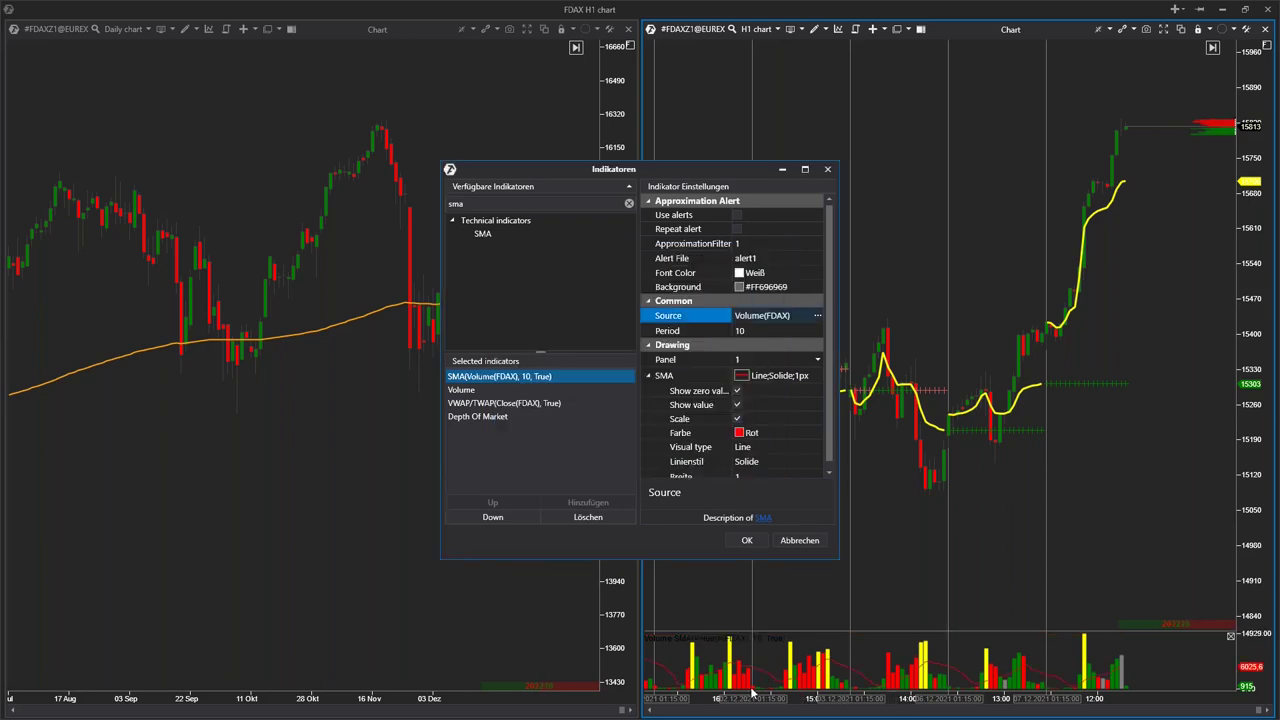
pyautogui.click(746, 540)
# Clone the H1 chart window and move the copy away from the original chart.
pyautogui.moveTo(923, 620); pyautogui.dragTo(1008, 540)
pyautogui.scroll(5, 814, 457)
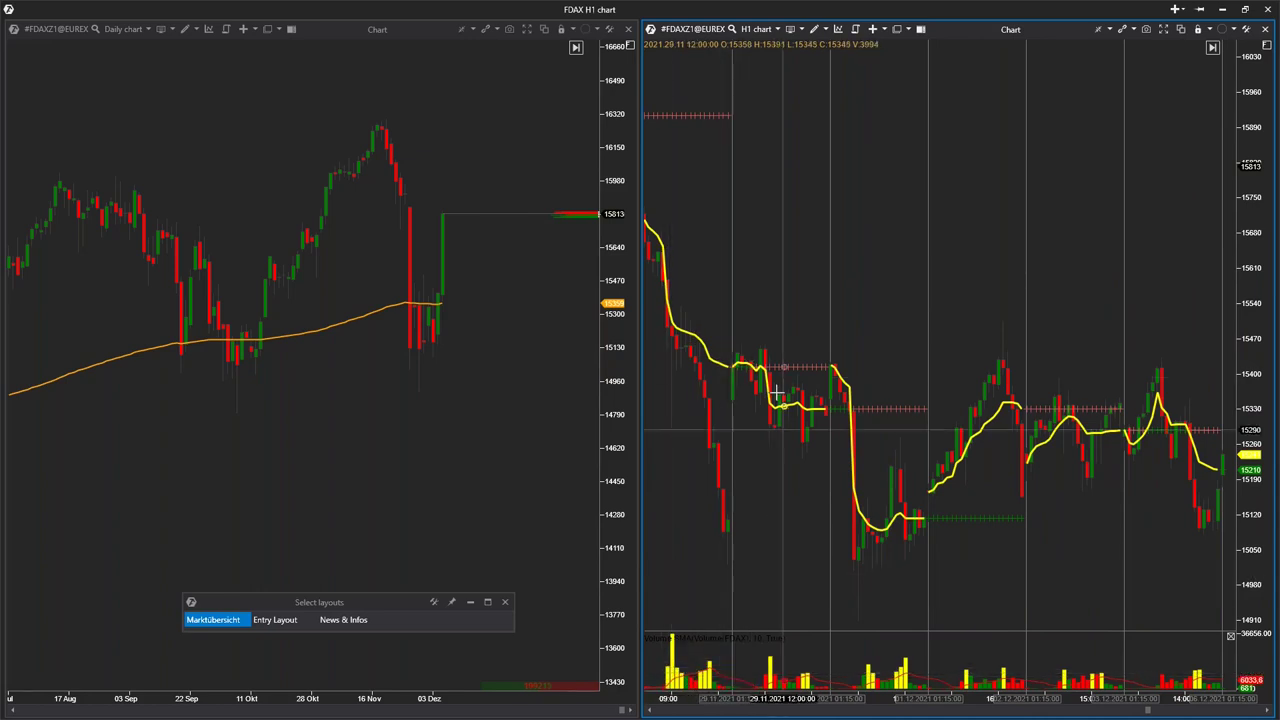
pyautogui.scroll(3, 781, 428)
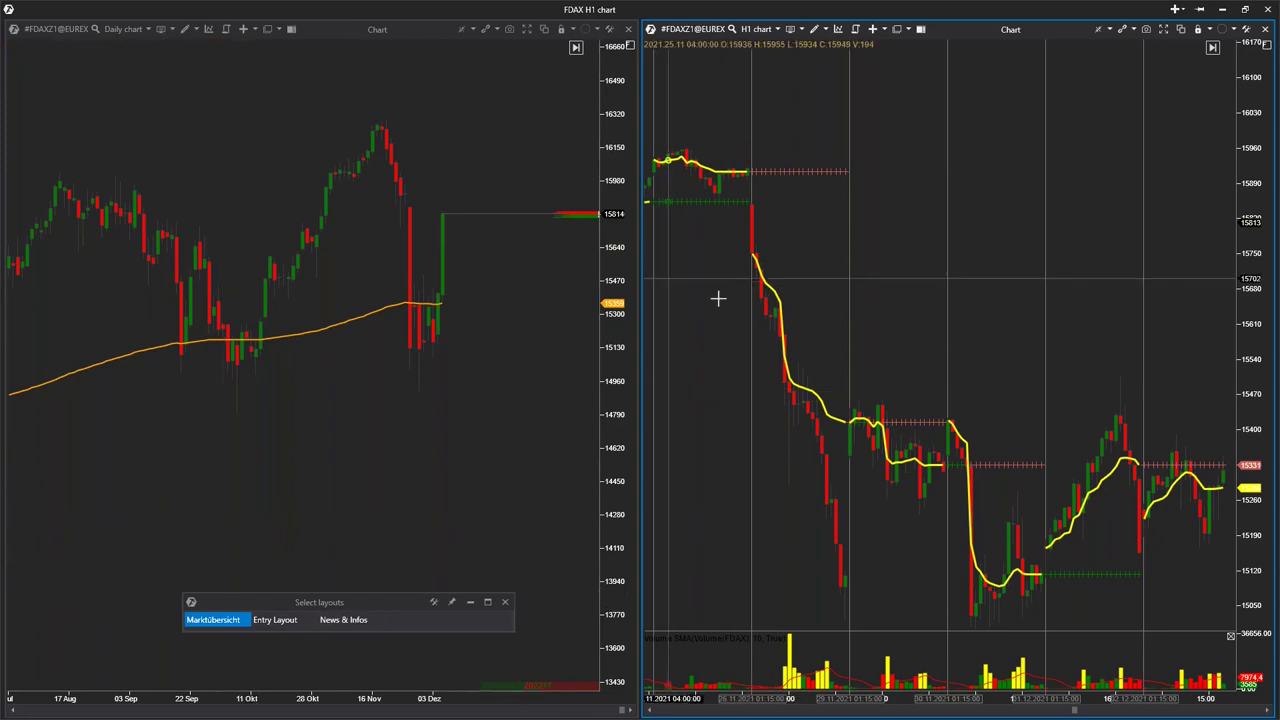
pyautogui.rightClick(697, 349)
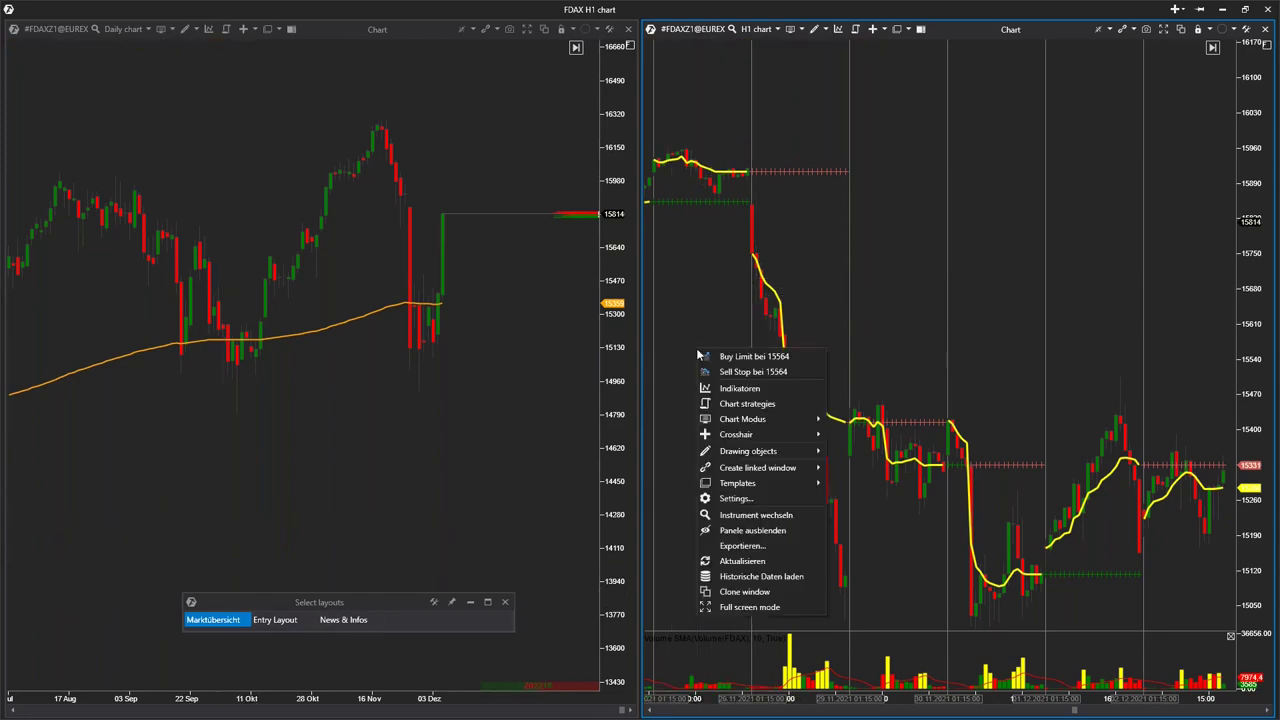
pyautogui.click(748, 592)
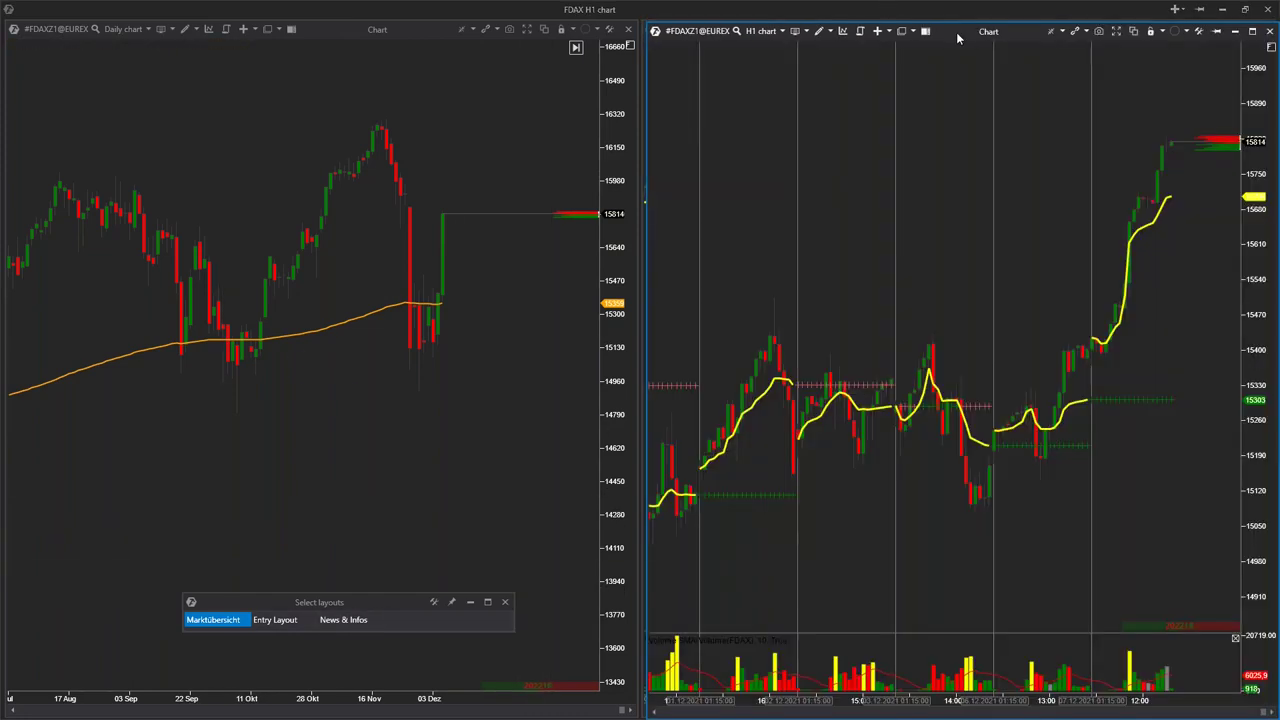
pyautogui.moveTo(956, 32); pyautogui.dragTo(884, 123)
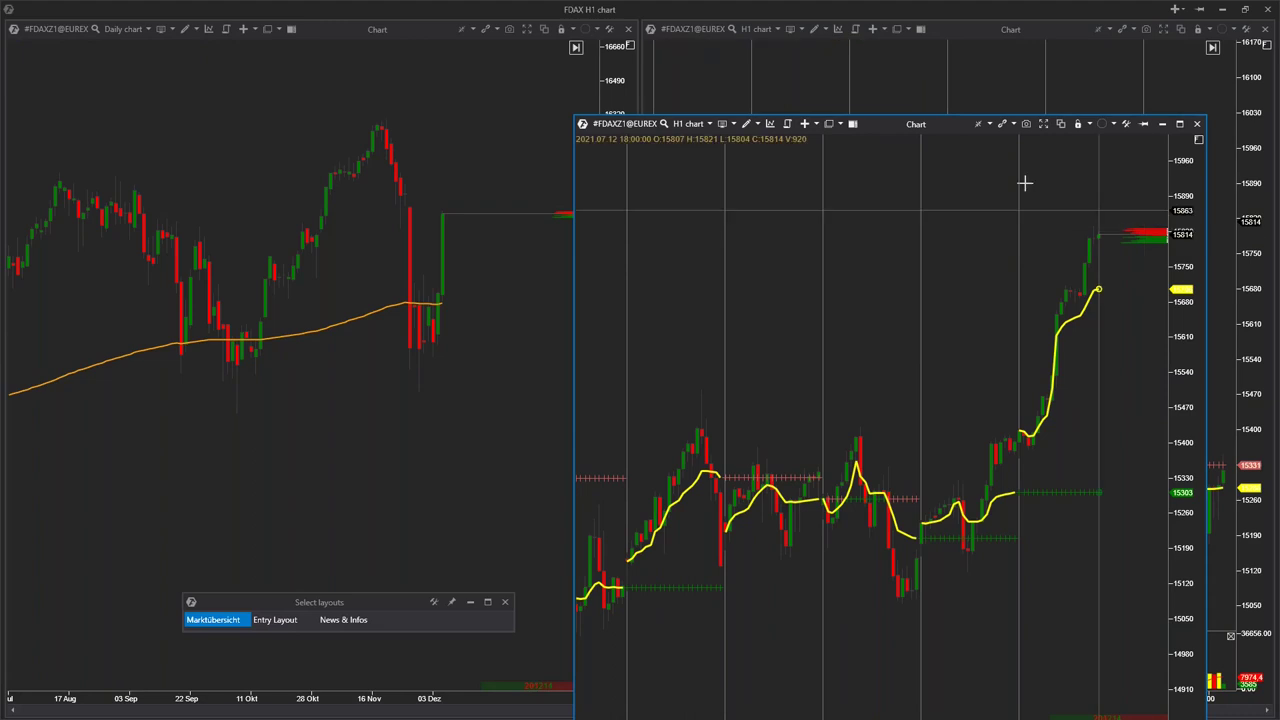
# Assign the cloned chart to the Entry Layout and switch to that layout.
pyautogui.click(1002, 124)
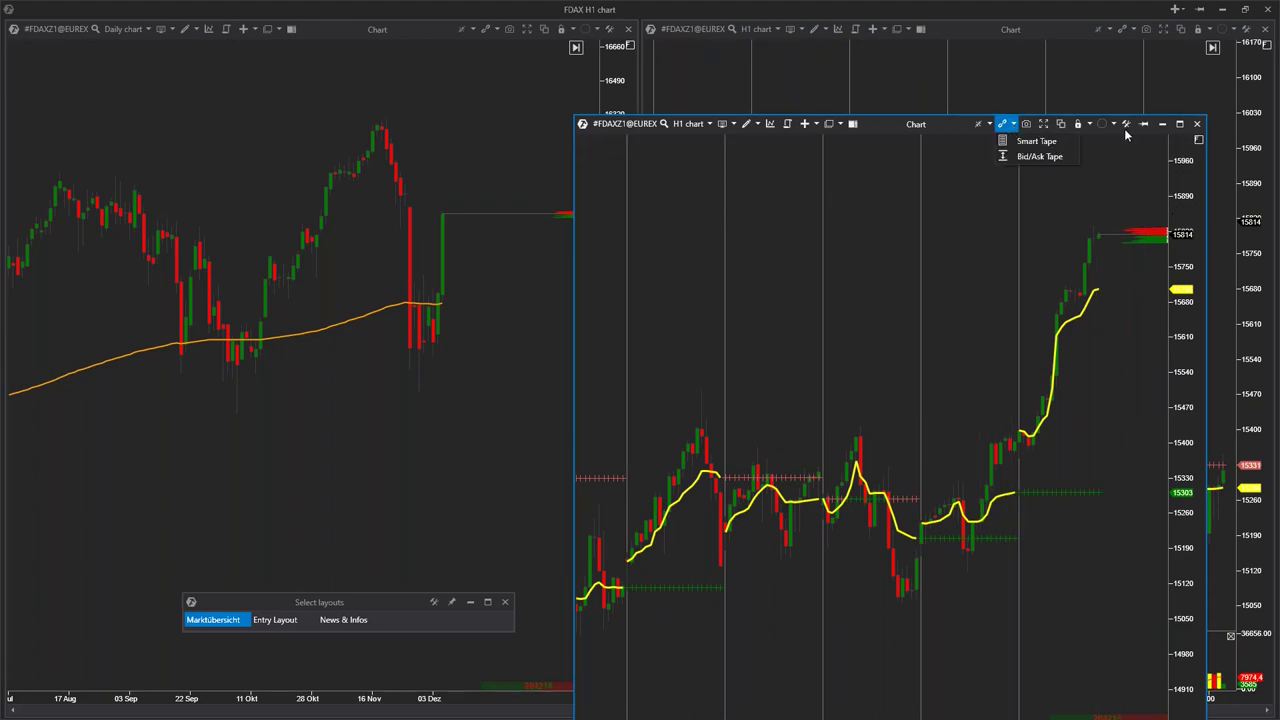
pyautogui.click(1086, 127)
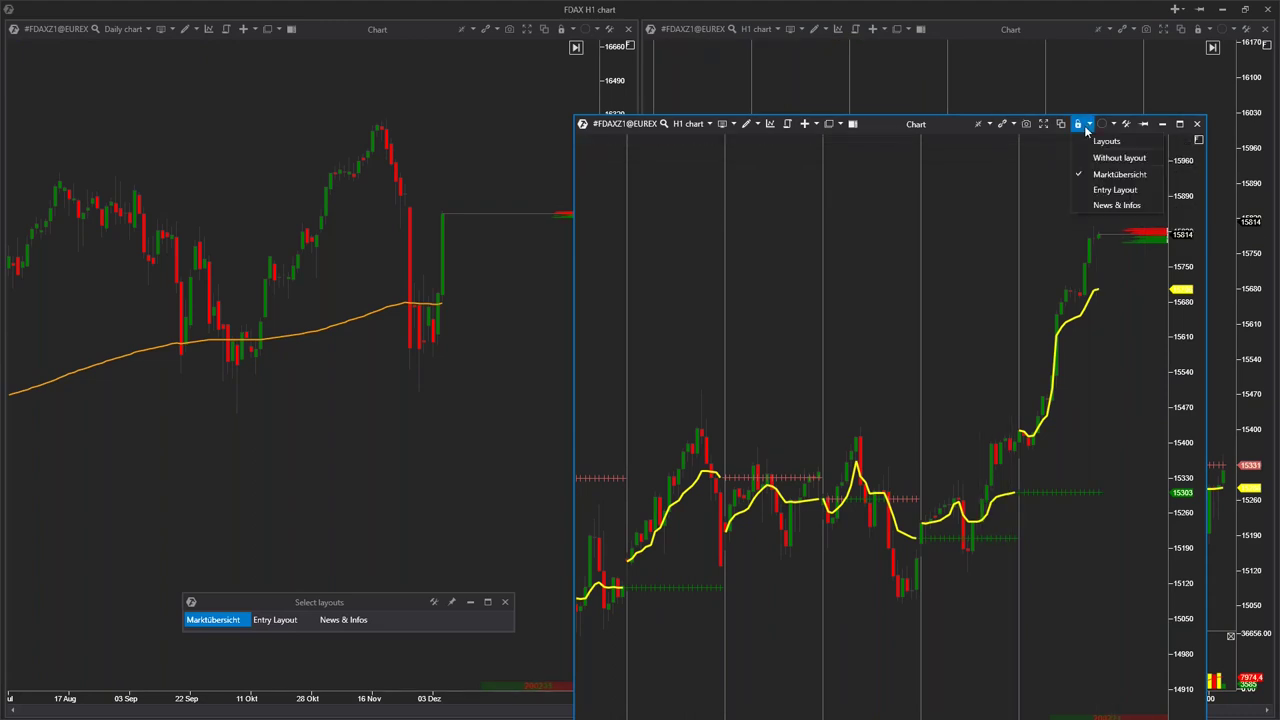
pyautogui.click(1106, 196)
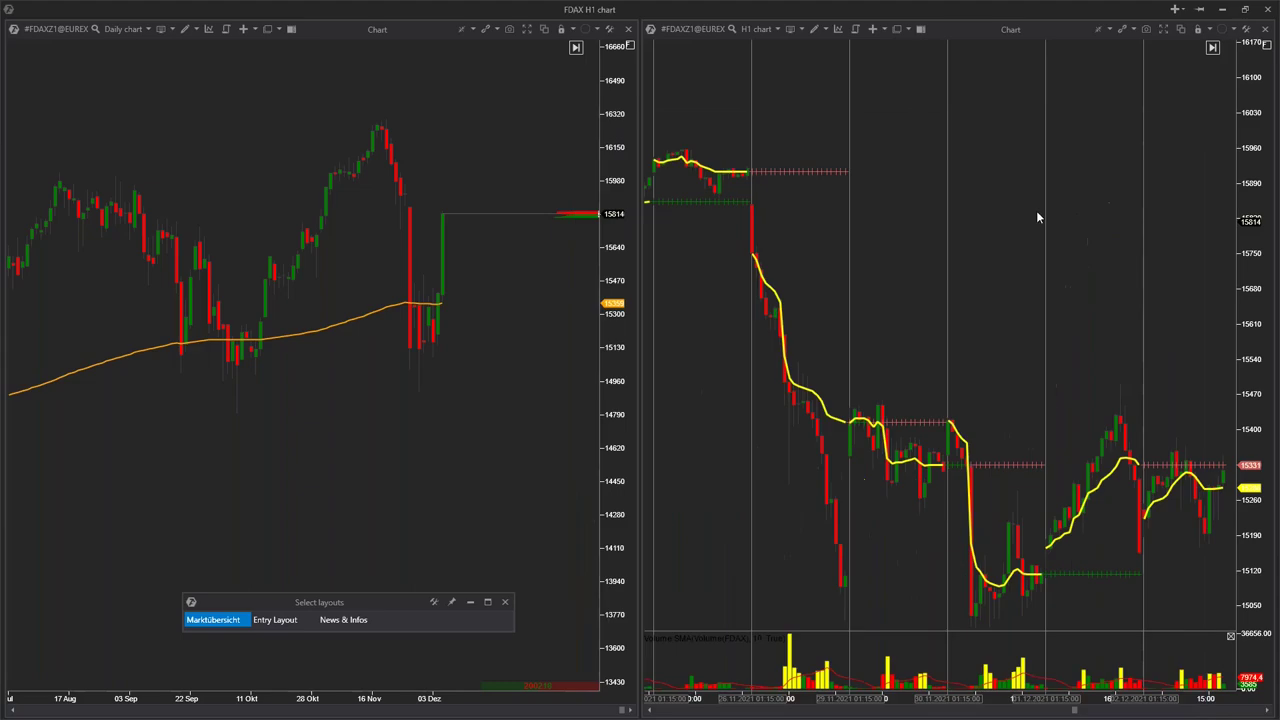
pyautogui.click(276, 620)
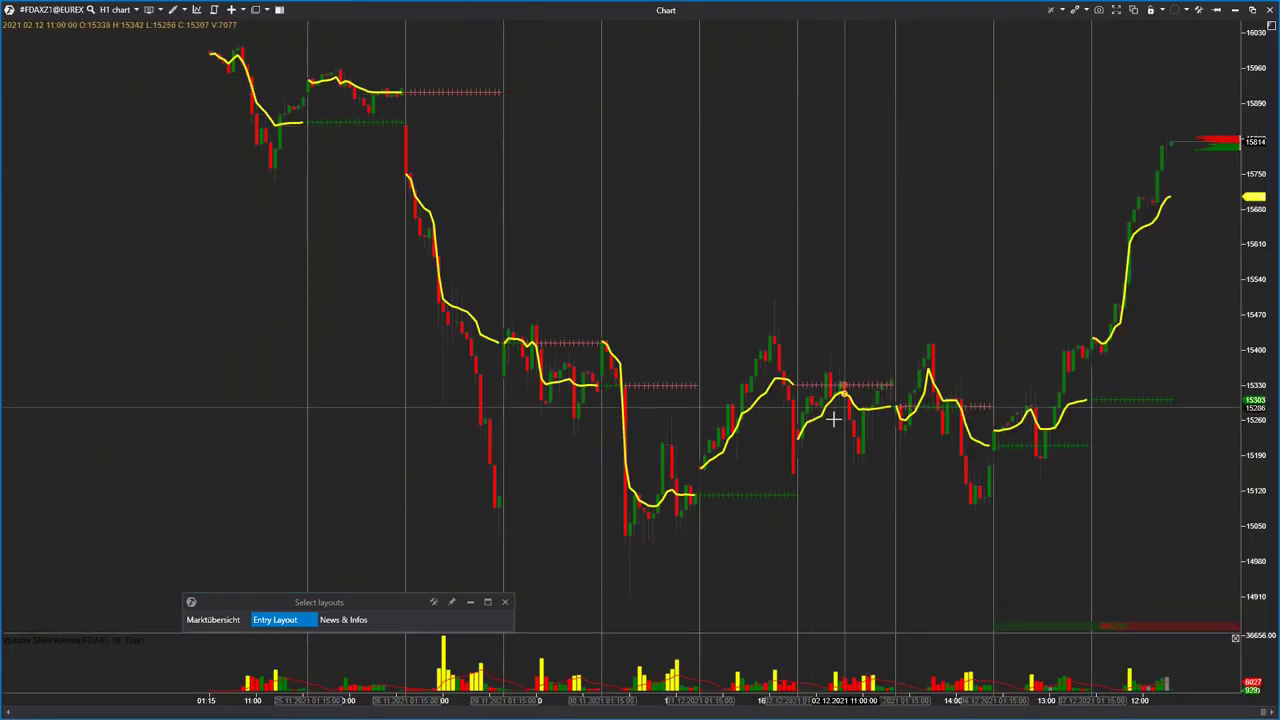
# Set the chart's timeframe to M5 and move the Select layouts window clear of the volume panel.
pyautogui.click(115, 9)
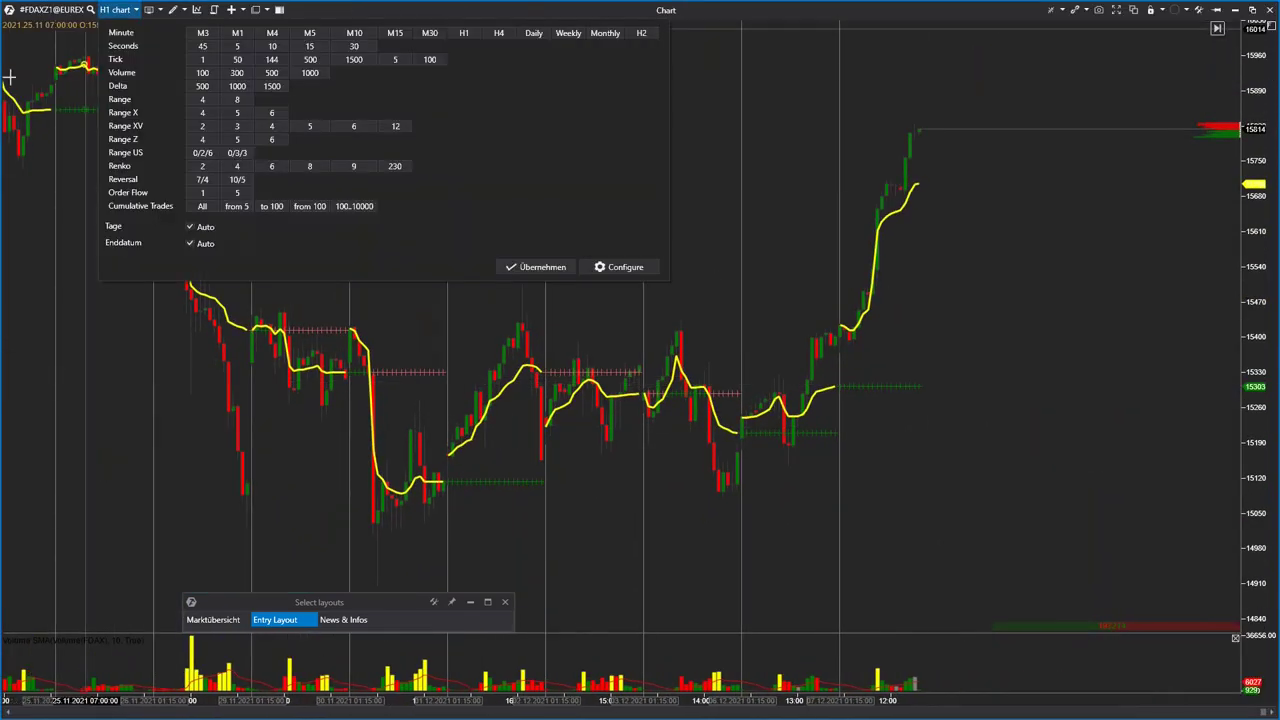
pyautogui.click(310, 33)
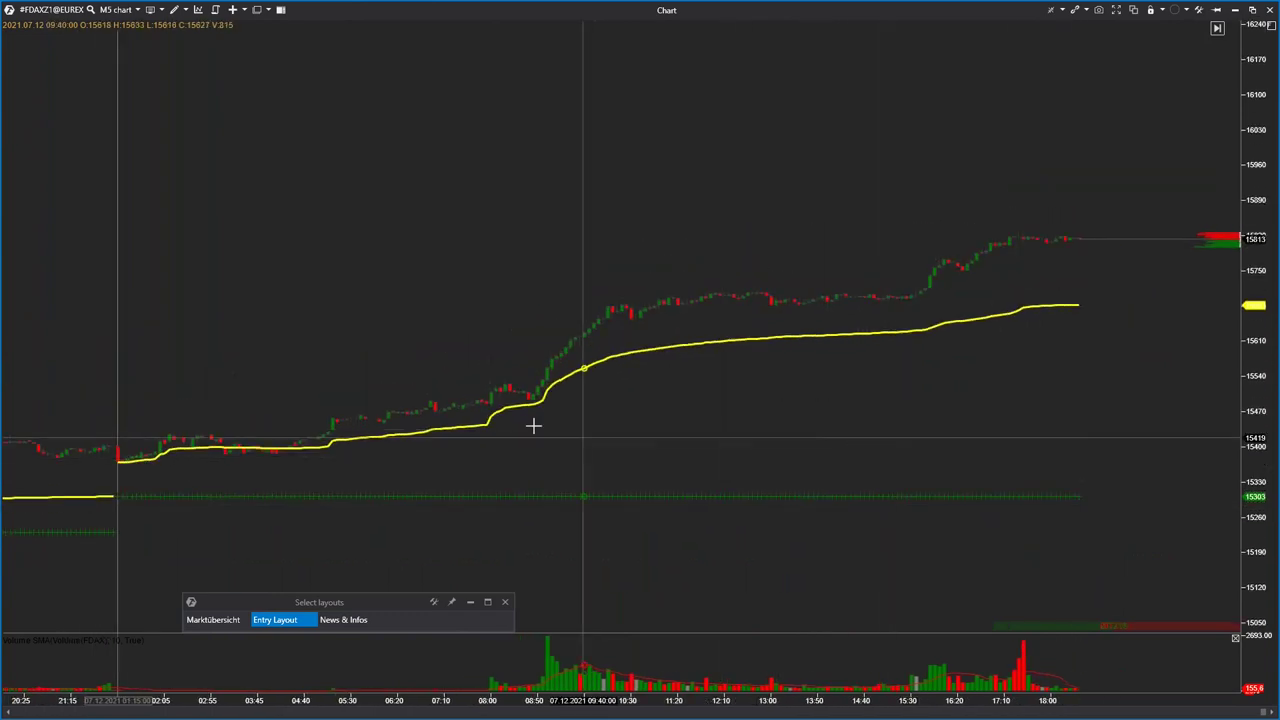
pyautogui.moveTo(359, 607); pyautogui.dragTo(228, 135)
# Add two Delta indicators to the M5 chart and move the indicator dialog away from the new panels.
pyautogui.rightClick(489, 304)
pyautogui.click(531, 344)
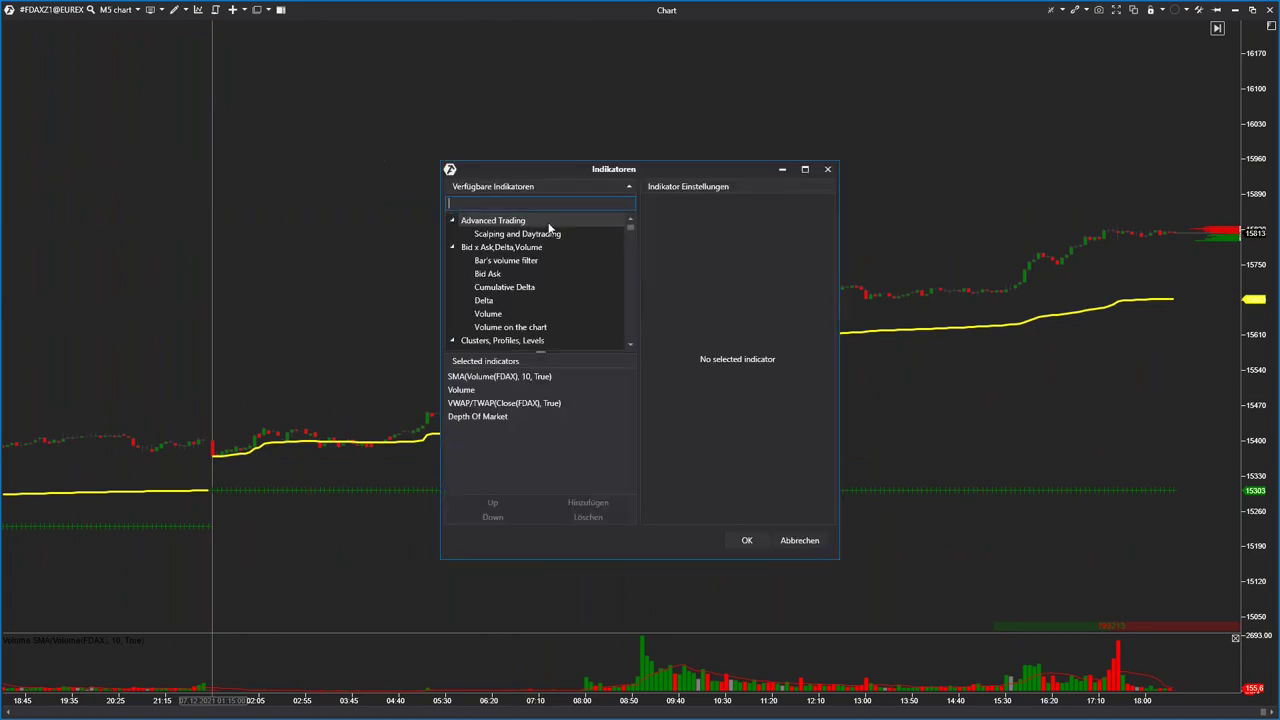
pyautogui.write('Delta')
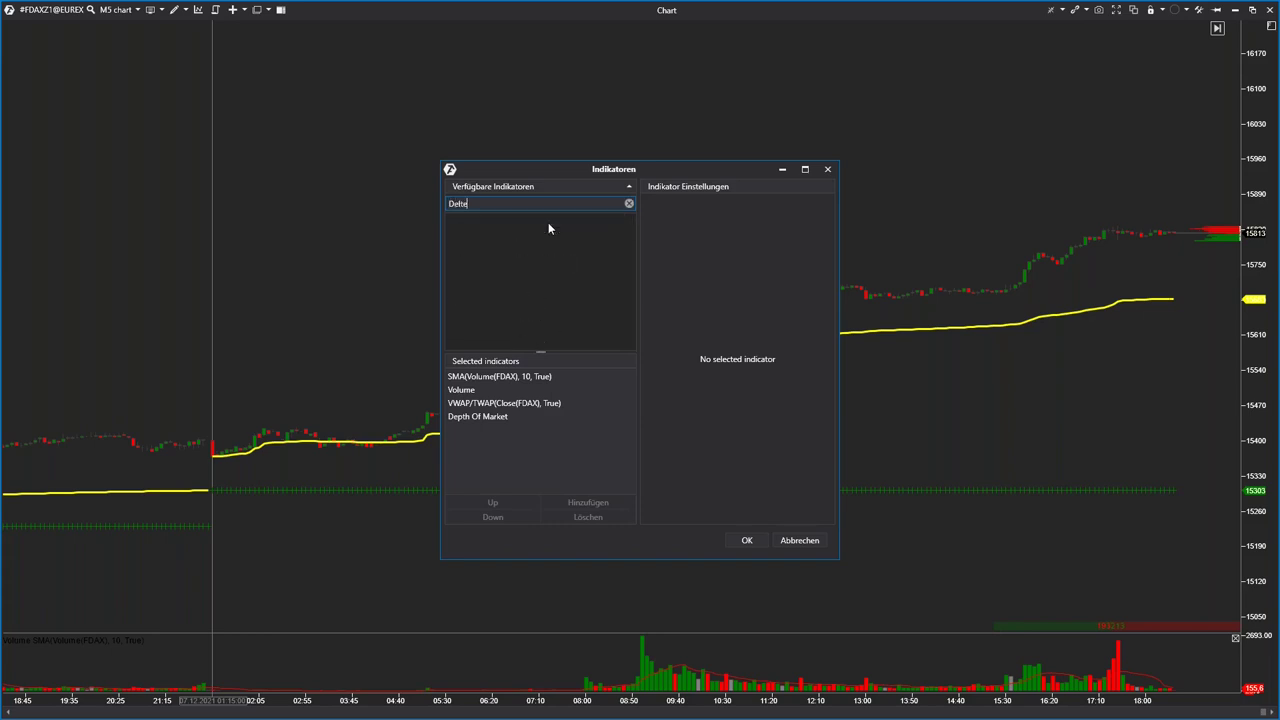
pyautogui.press('BackSpace')
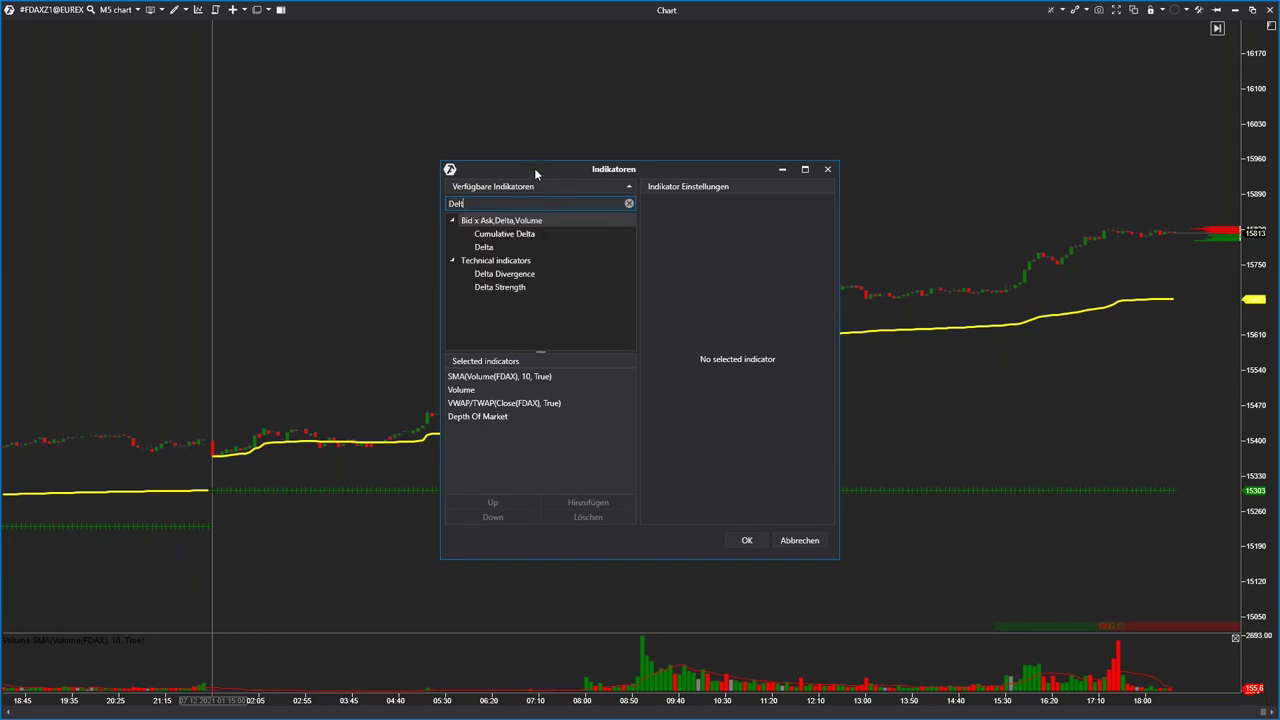
pyautogui.click(485, 248)
pyautogui.doubleClick(485, 249)
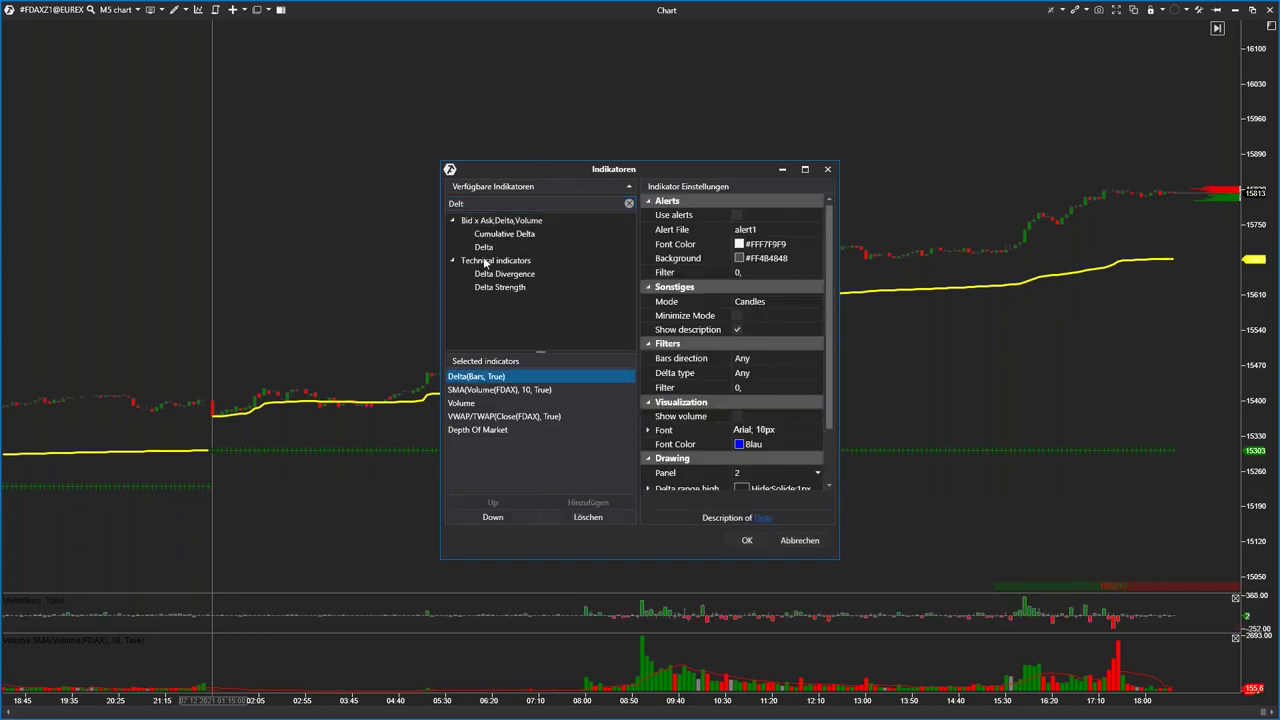
pyautogui.doubleClick(486, 249)
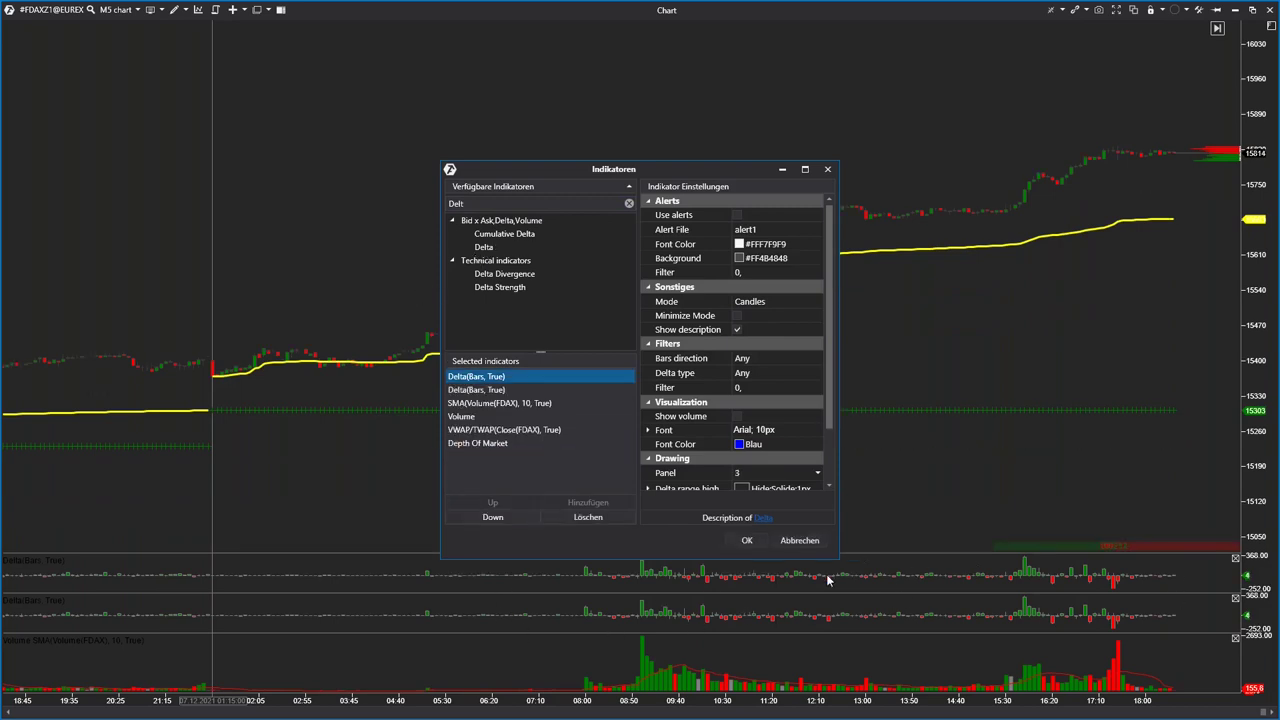
pyautogui.moveTo(713, 176); pyautogui.dragTo(380, 116)
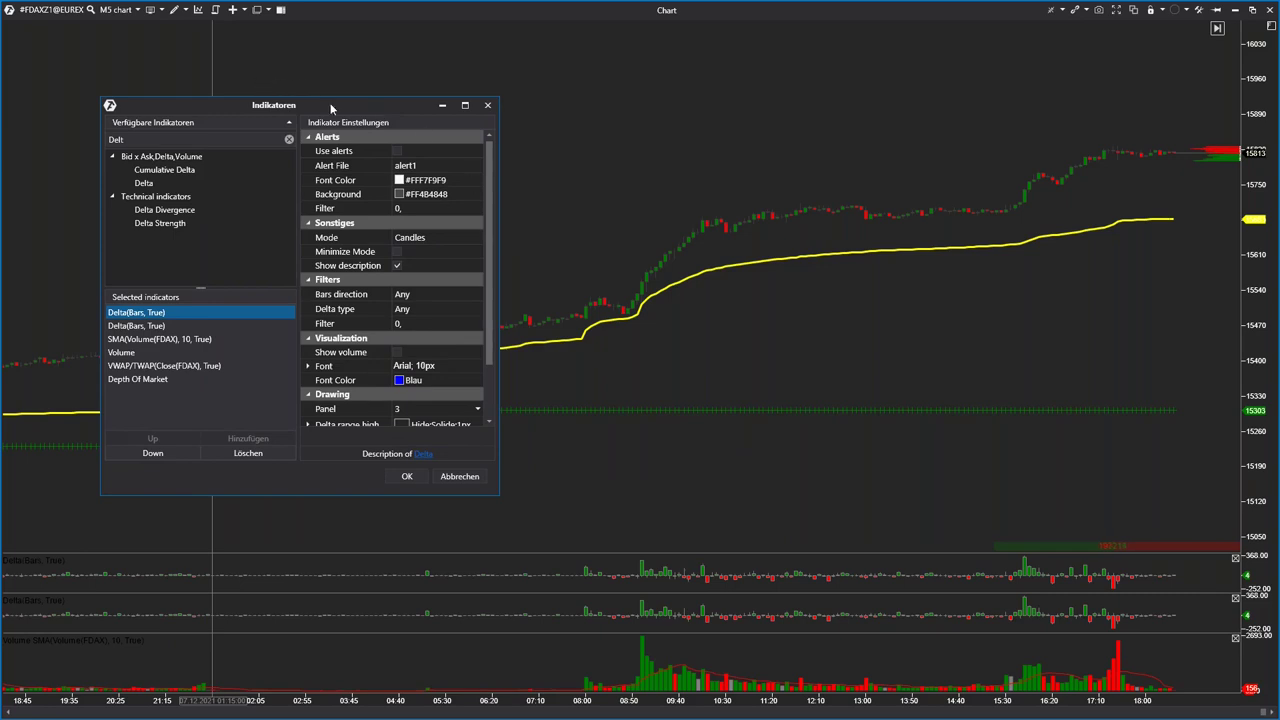
pyautogui.moveTo(341, 105); pyautogui.dragTo(373, 83)
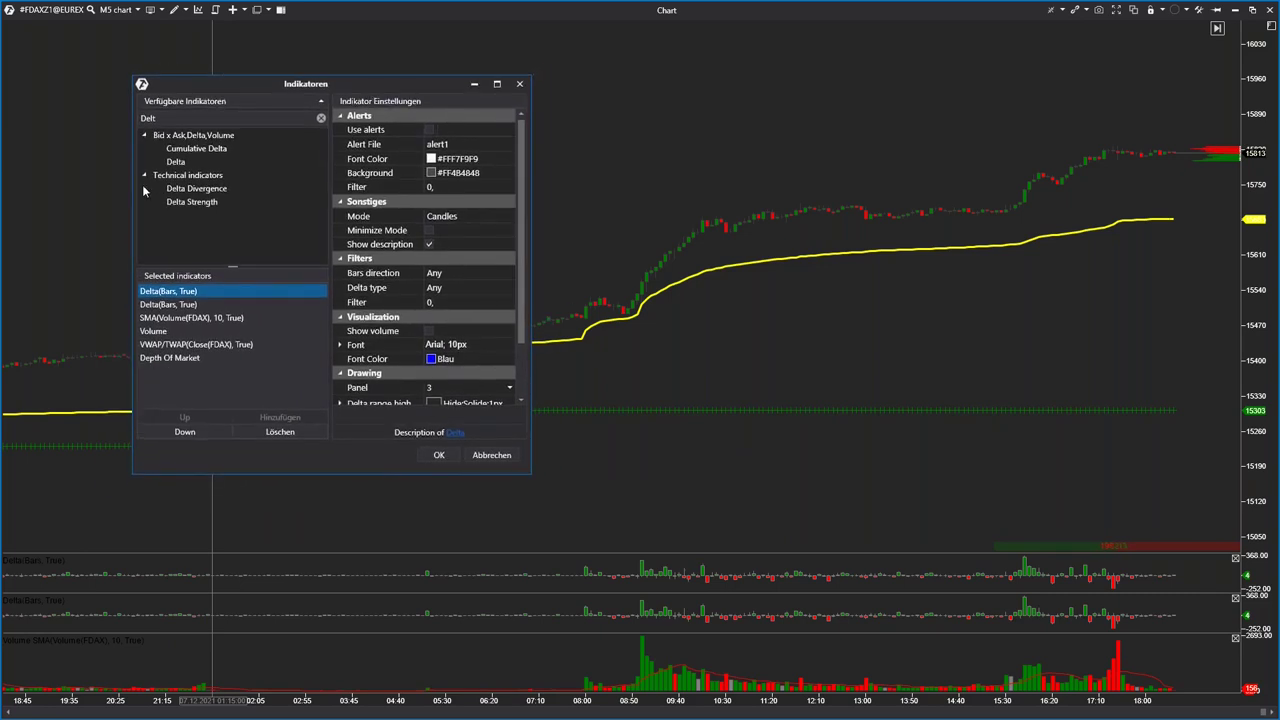
# Set both Delta indicators to Histogram mode with Minimize Mode enabled.
pyautogui.click(432, 218)
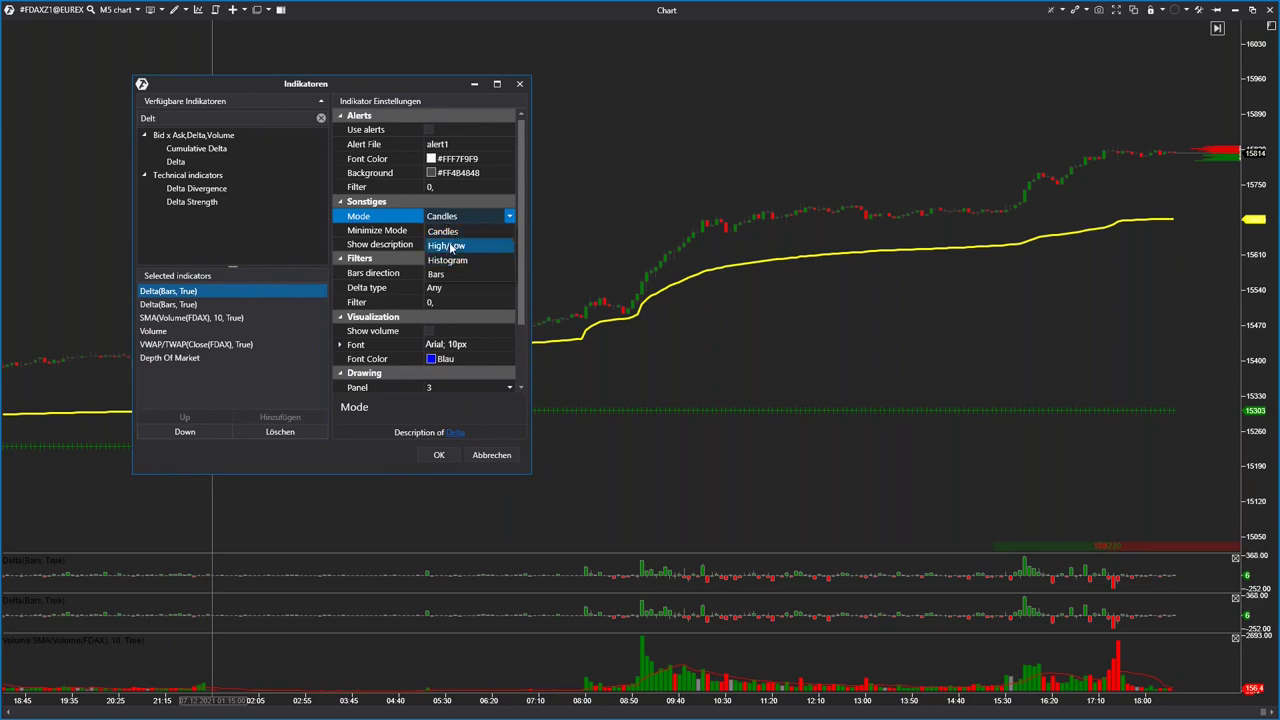
pyautogui.click(450, 257)
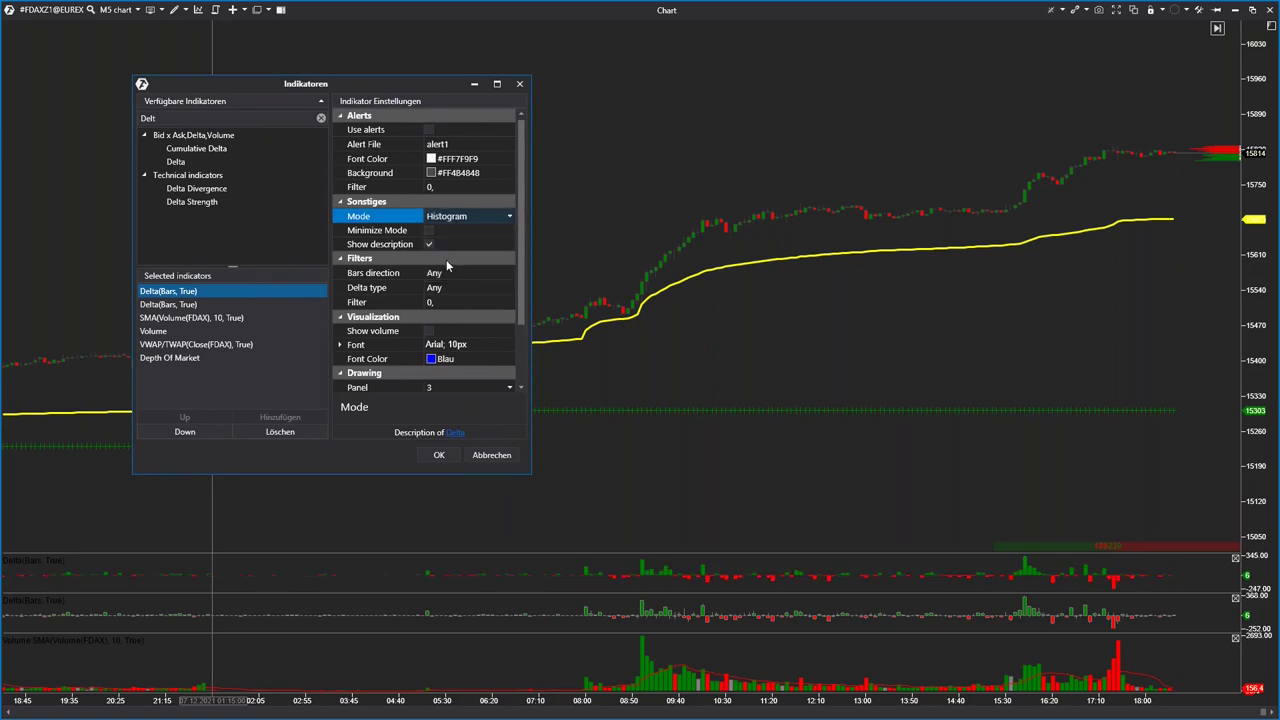
pyautogui.click(429, 230)
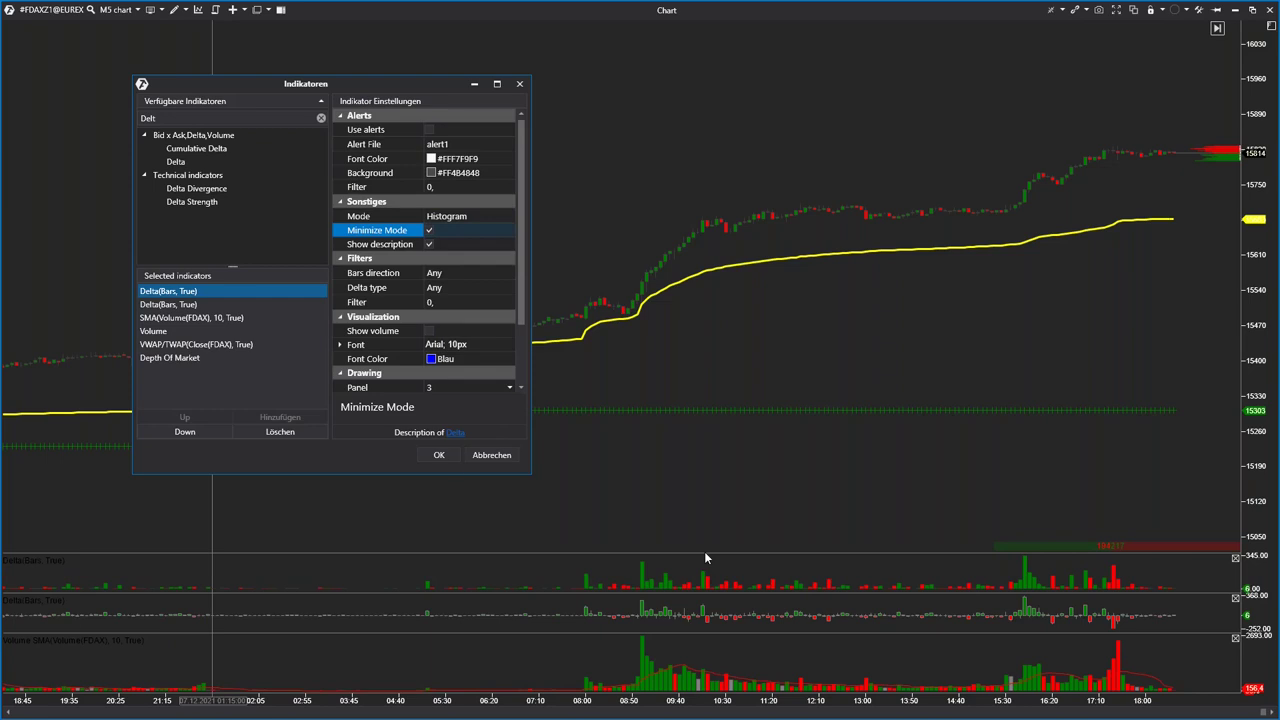
pyautogui.click(196, 304)
pyautogui.click(462, 218)
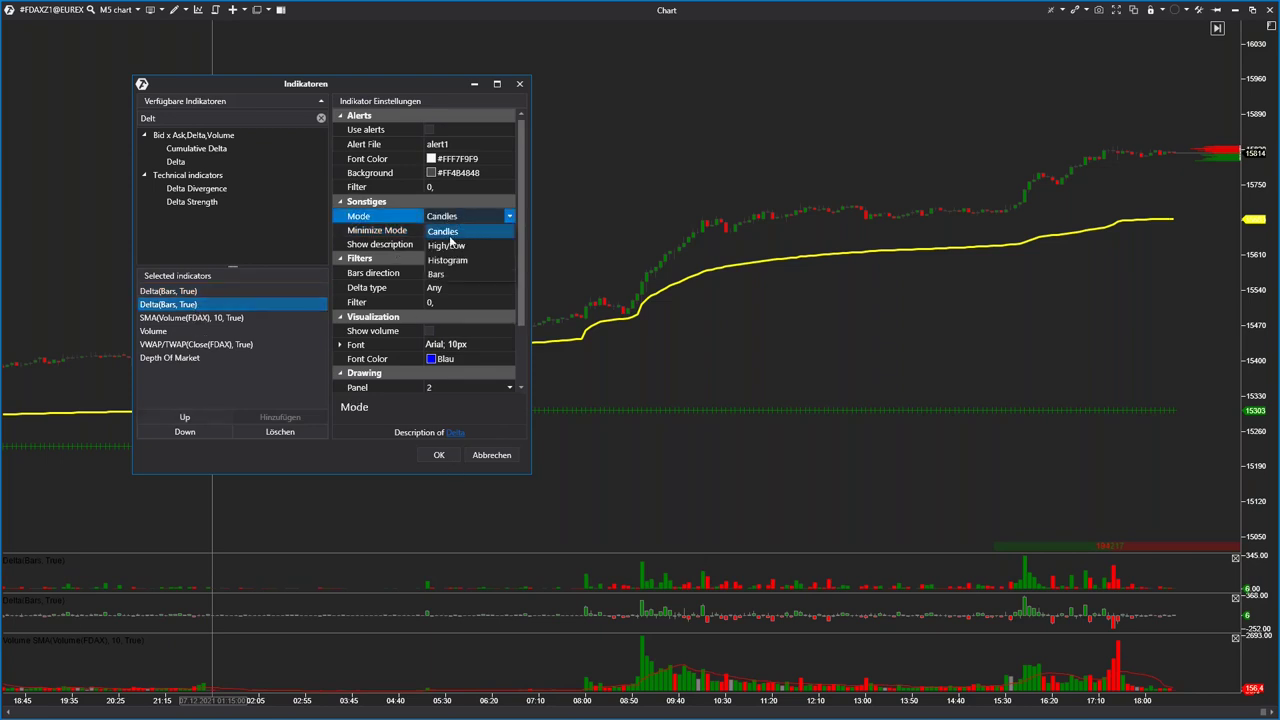
pyautogui.click(446, 259)
pyautogui.click(428, 231)
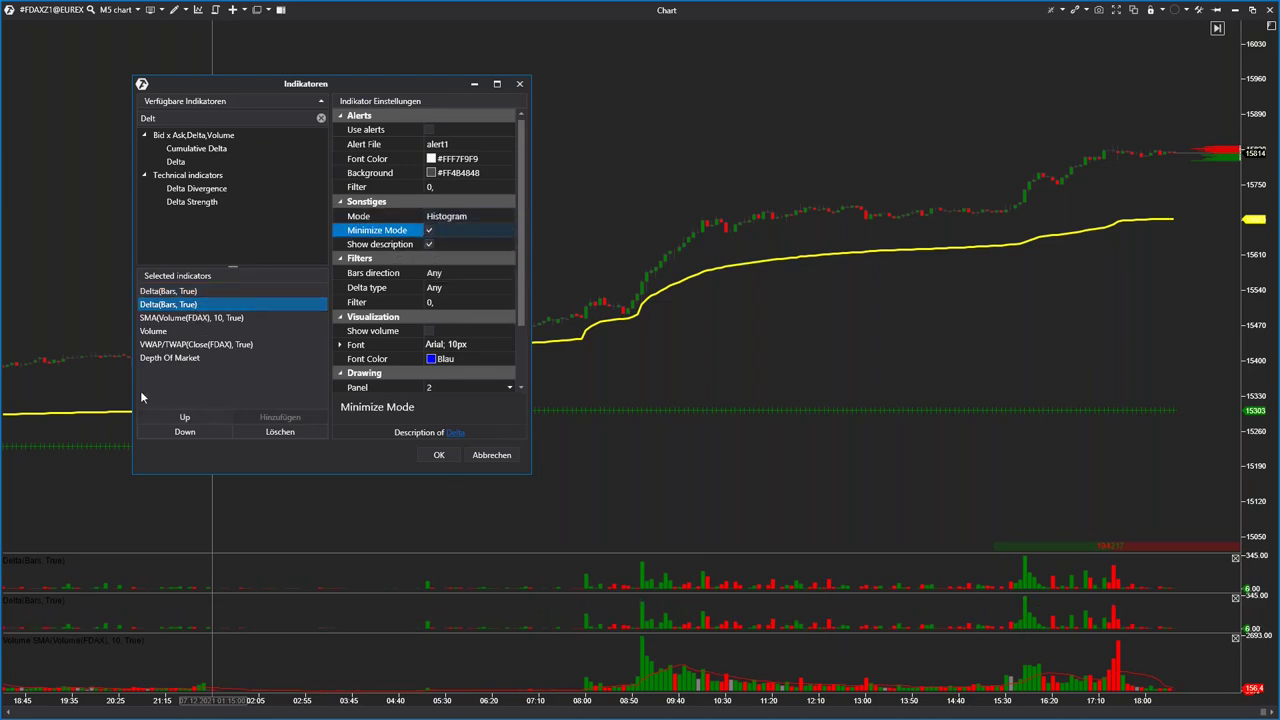
# Filter the first listed Delta indicator to Bullish bars with Negative delta type.
pyautogui.click(203, 292)
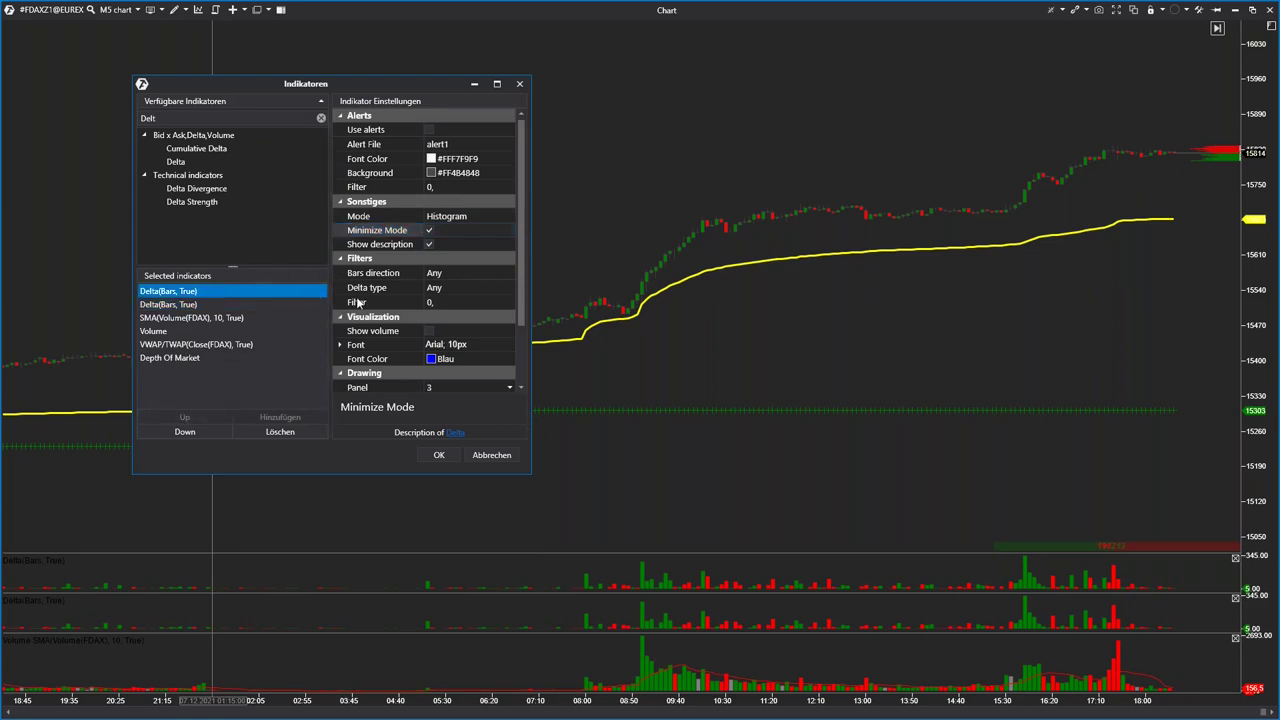
pyautogui.click(443, 275)
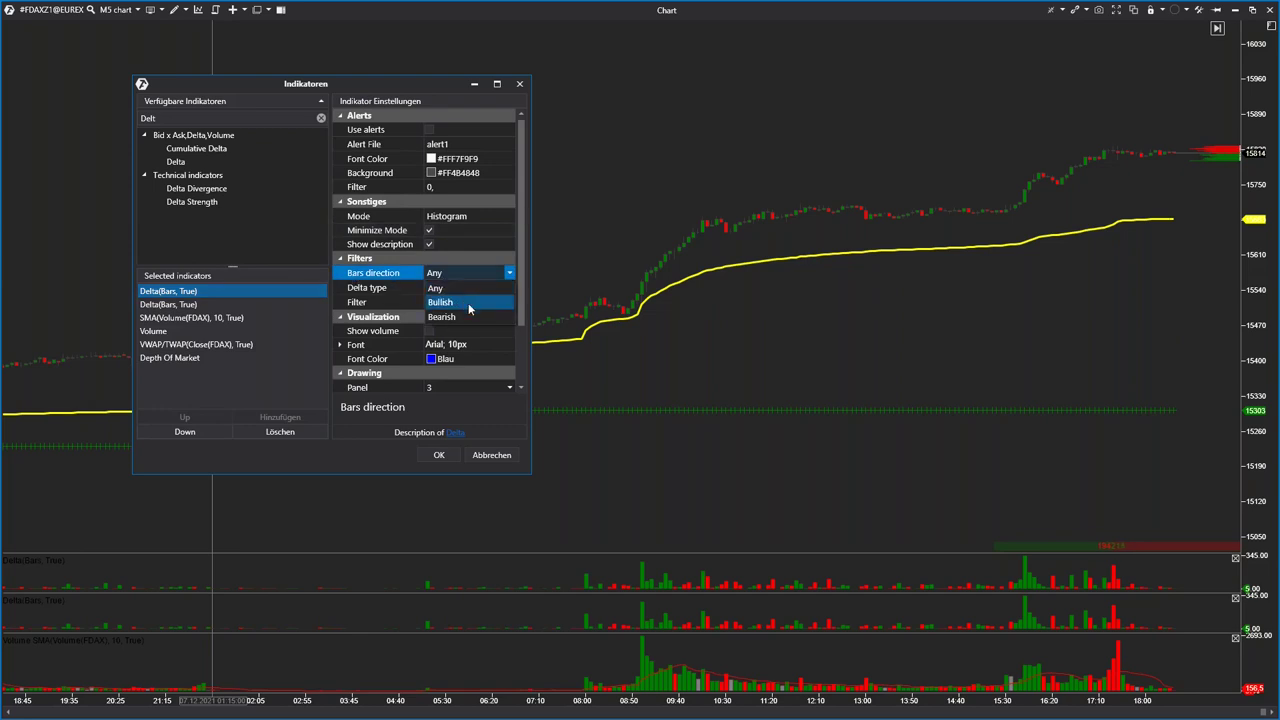
pyautogui.click(467, 310)
pyautogui.click(451, 290)
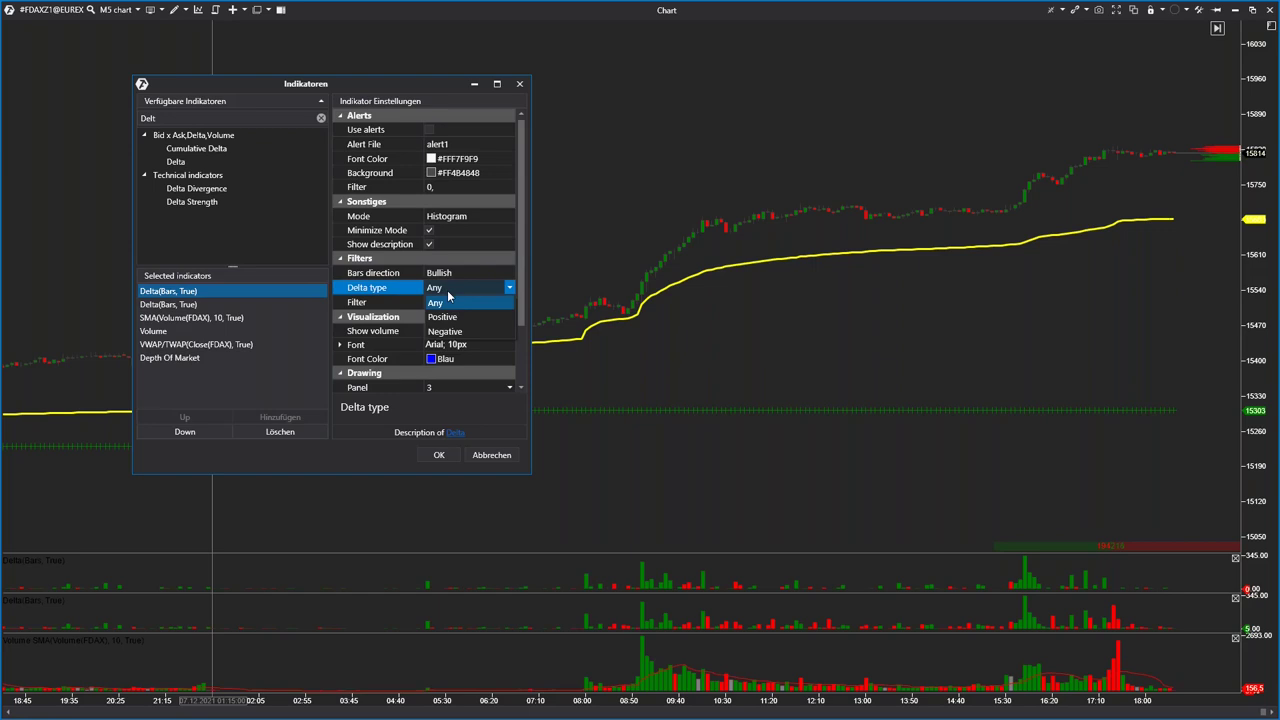
pyautogui.click(445, 331)
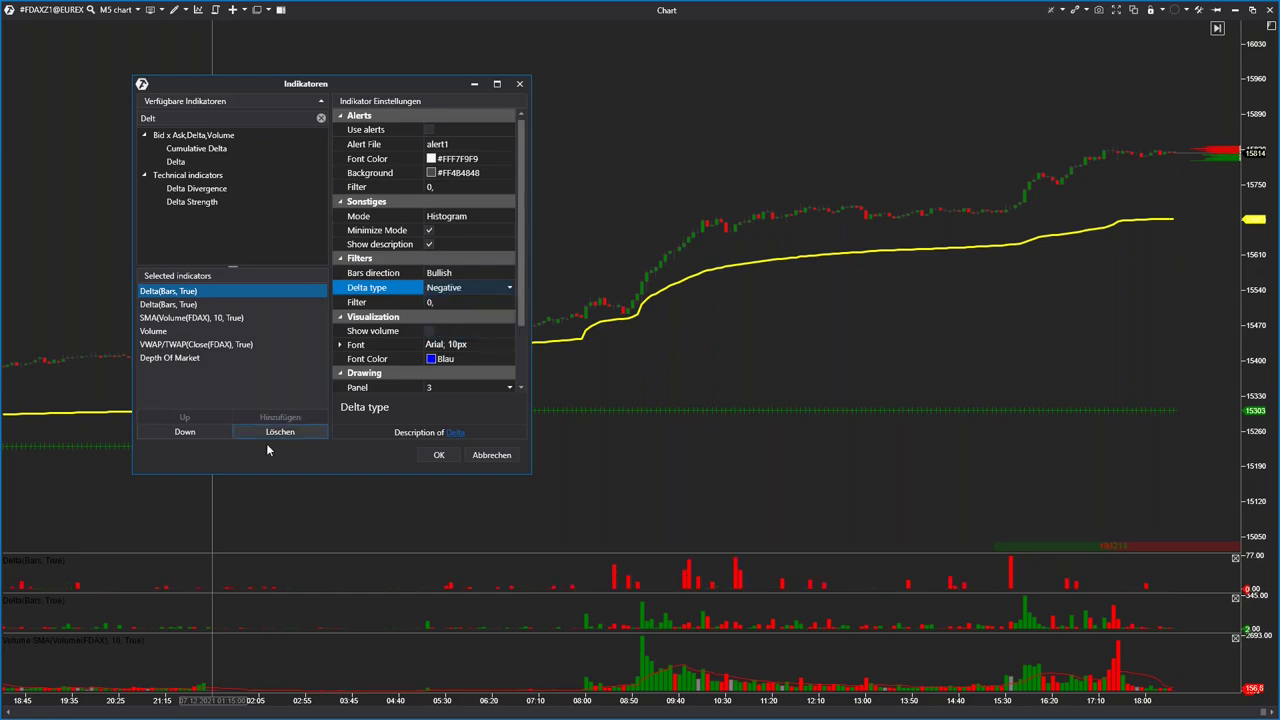
# Filter the second listed Delta indicator to Bearish bars with Positive delta type.
pyautogui.click(155, 305)
pyautogui.click(440, 274)
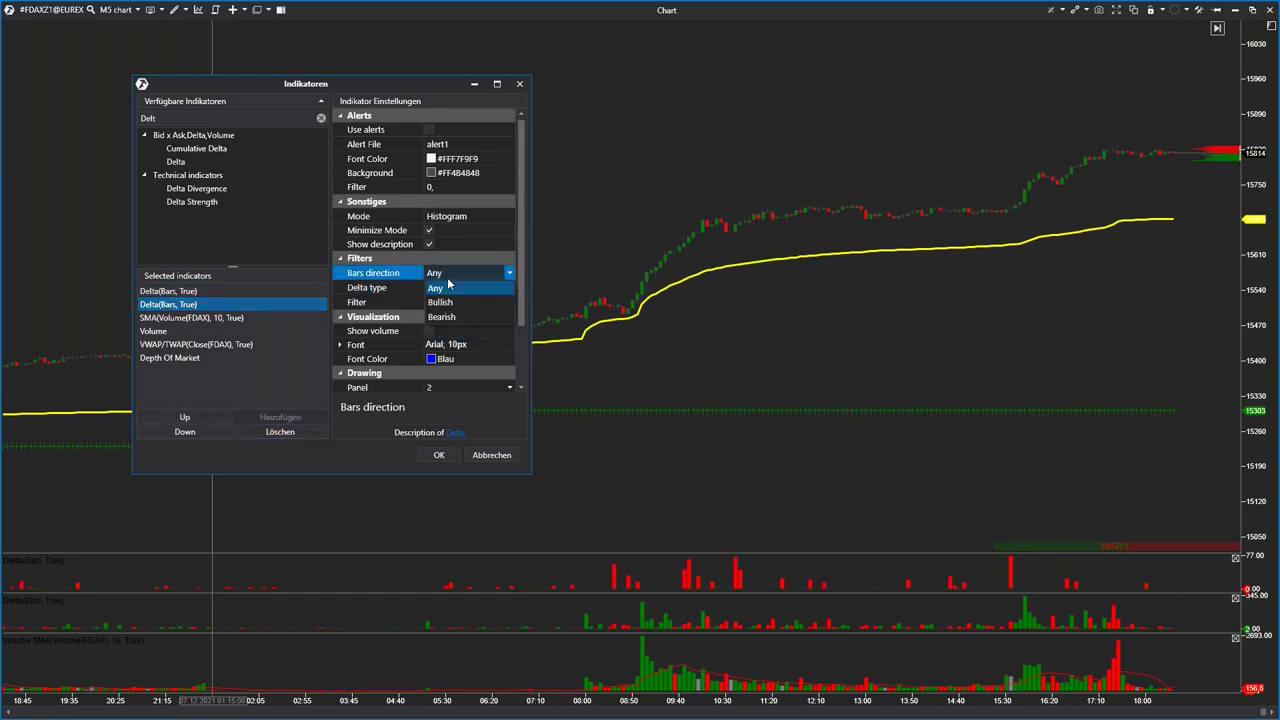
pyautogui.click(456, 318)
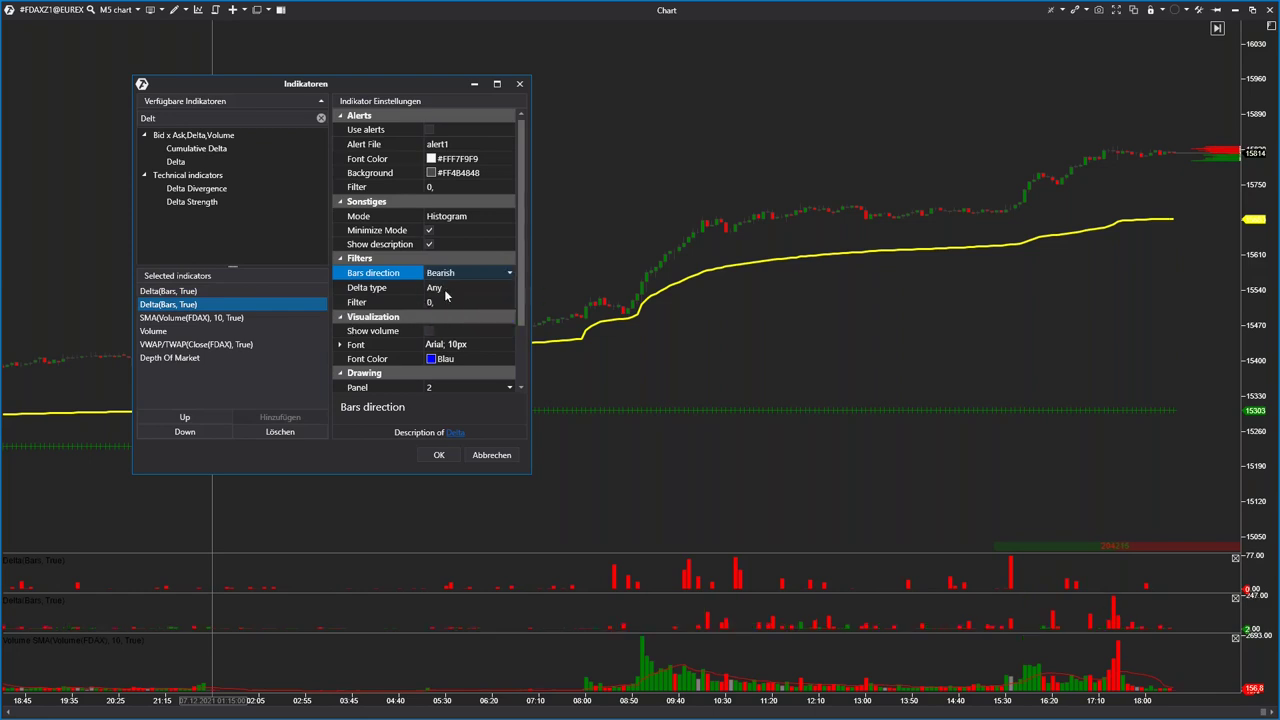
pyautogui.click(450, 290)
pyautogui.click(444, 316)
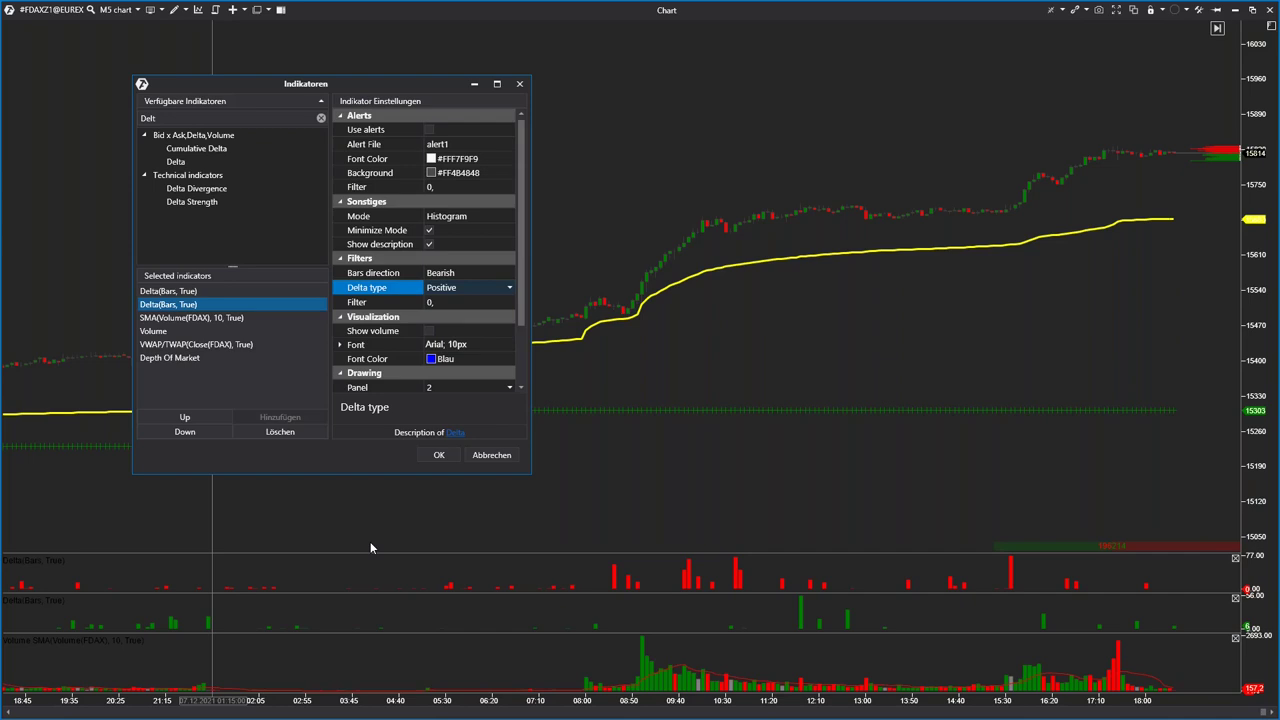
# Assign the bullish-bar Delta indicator to panel 2 together with the other Delta, and enlarge that shared panel on the chart.
pyautogui.click(179, 291)
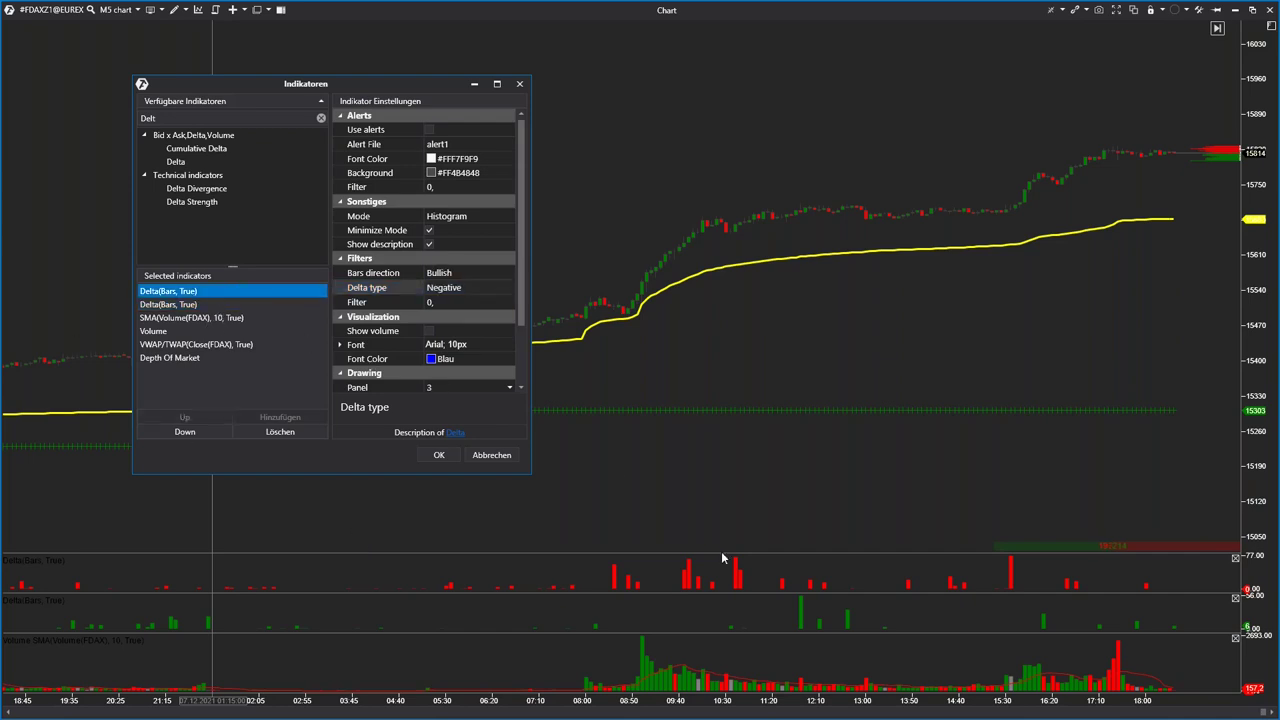
pyautogui.click(150, 304)
pyautogui.click(150, 291)
pyautogui.scroll(-1, 462, 375)
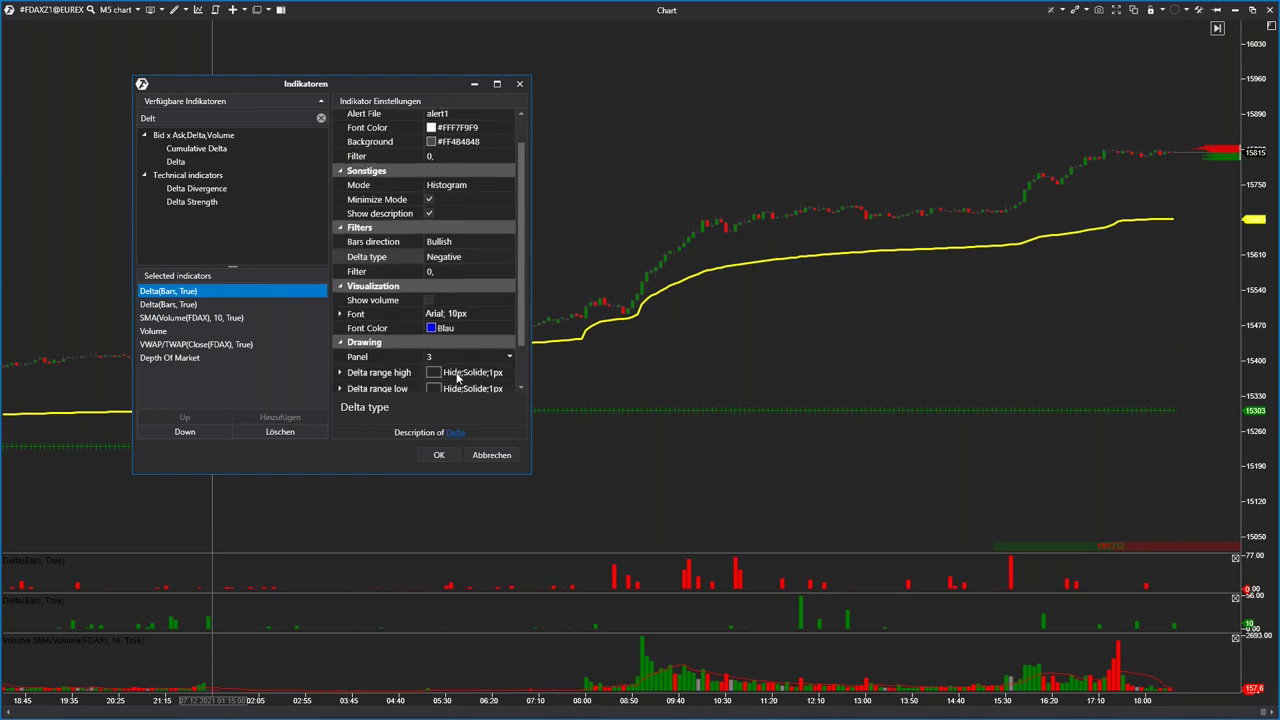
pyautogui.click(221, 305)
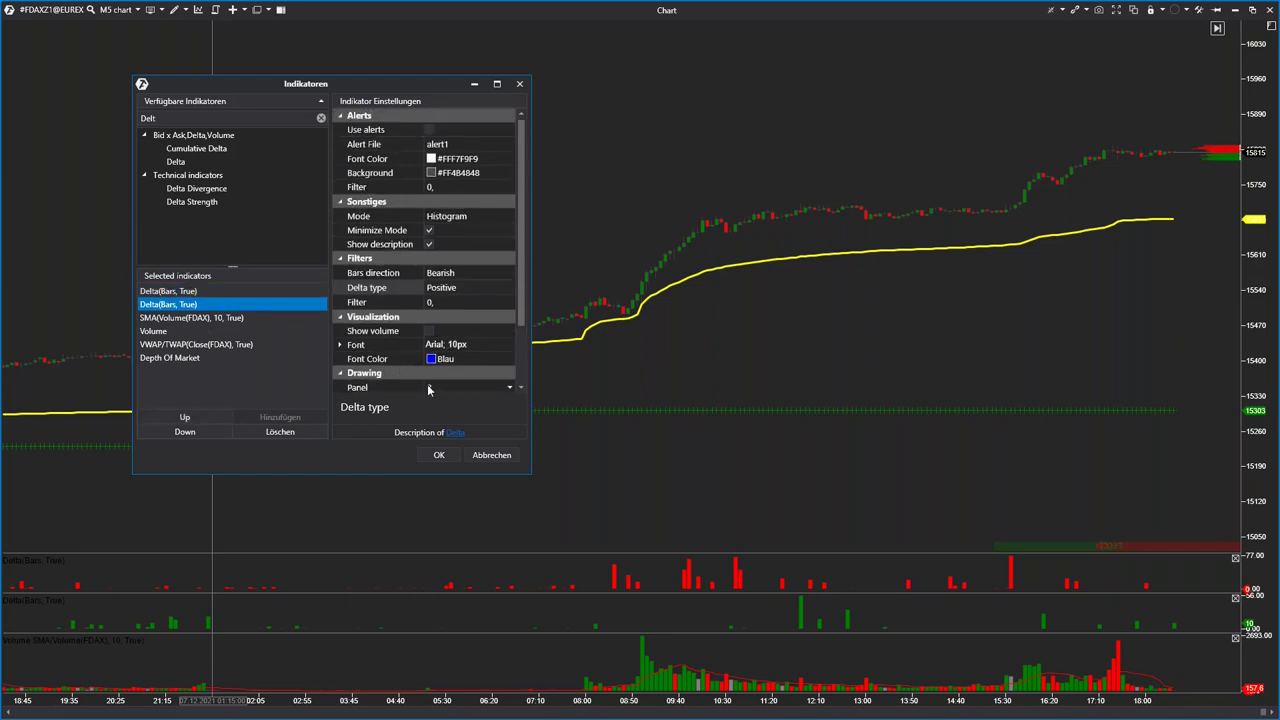
pyautogui.press('Up')
pyautogui.click(463, 385)
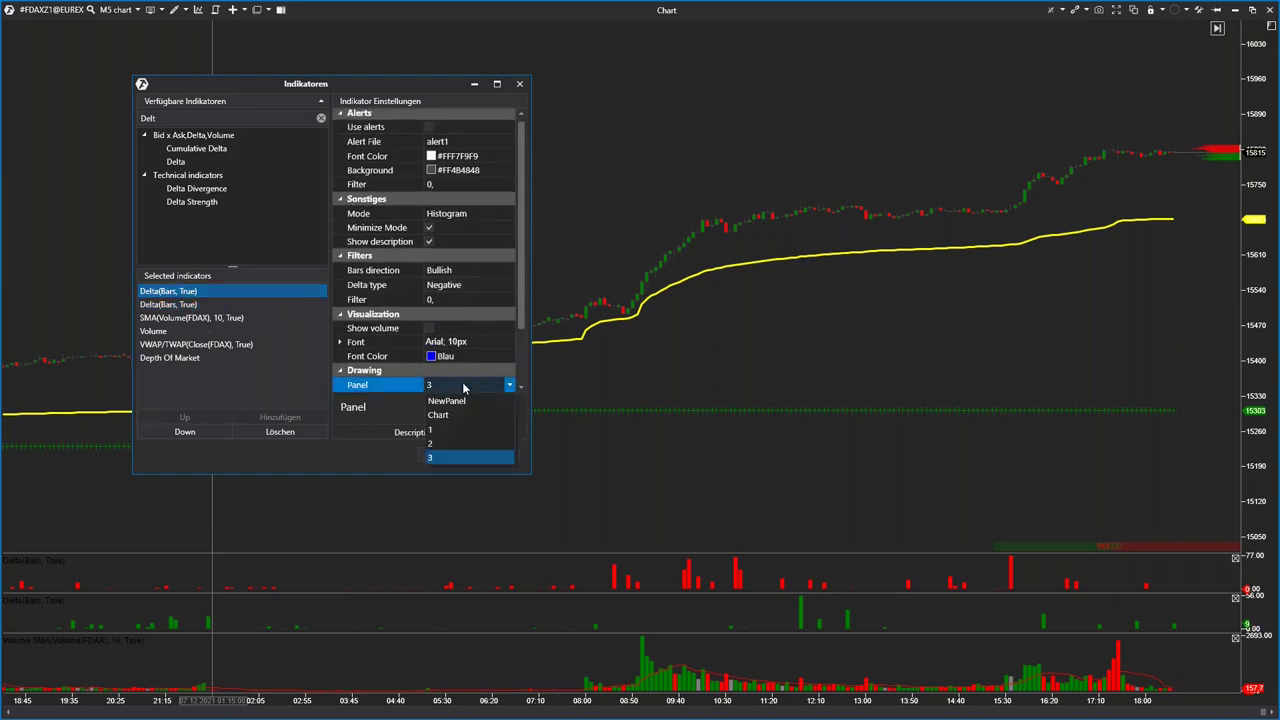
pyautogui.click(463, 443)
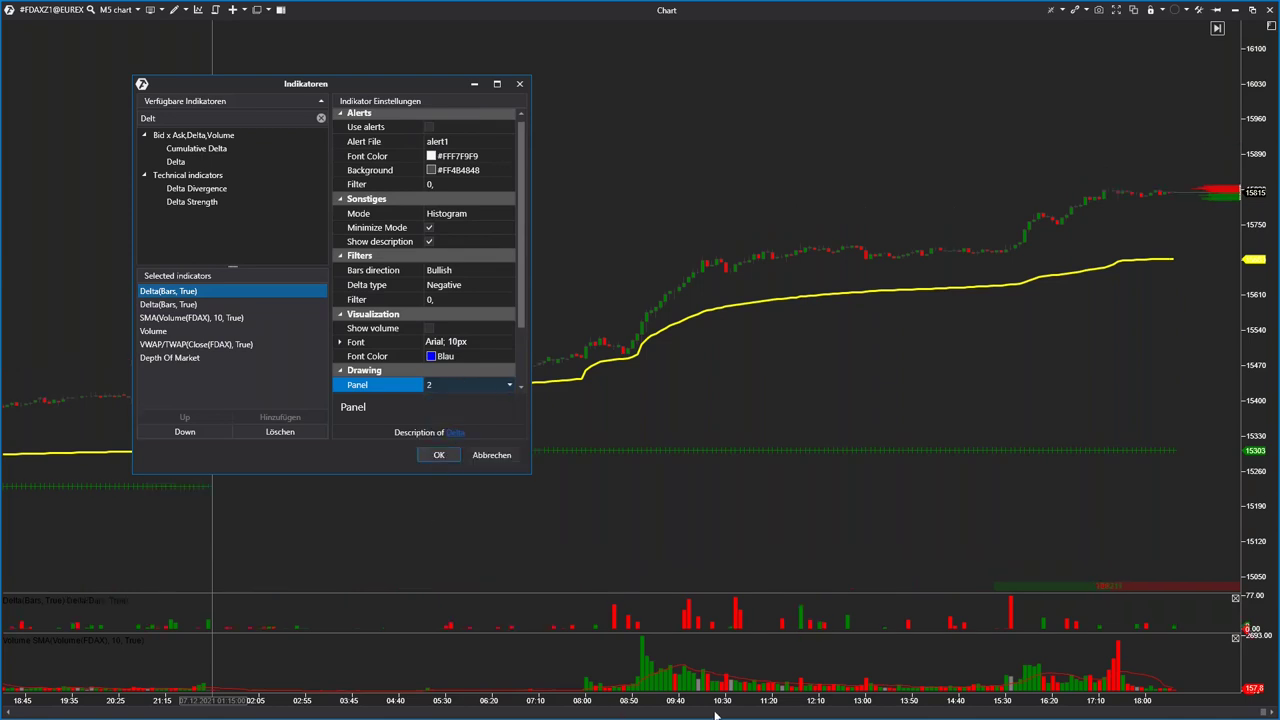
pyautogui.click(438, 455)
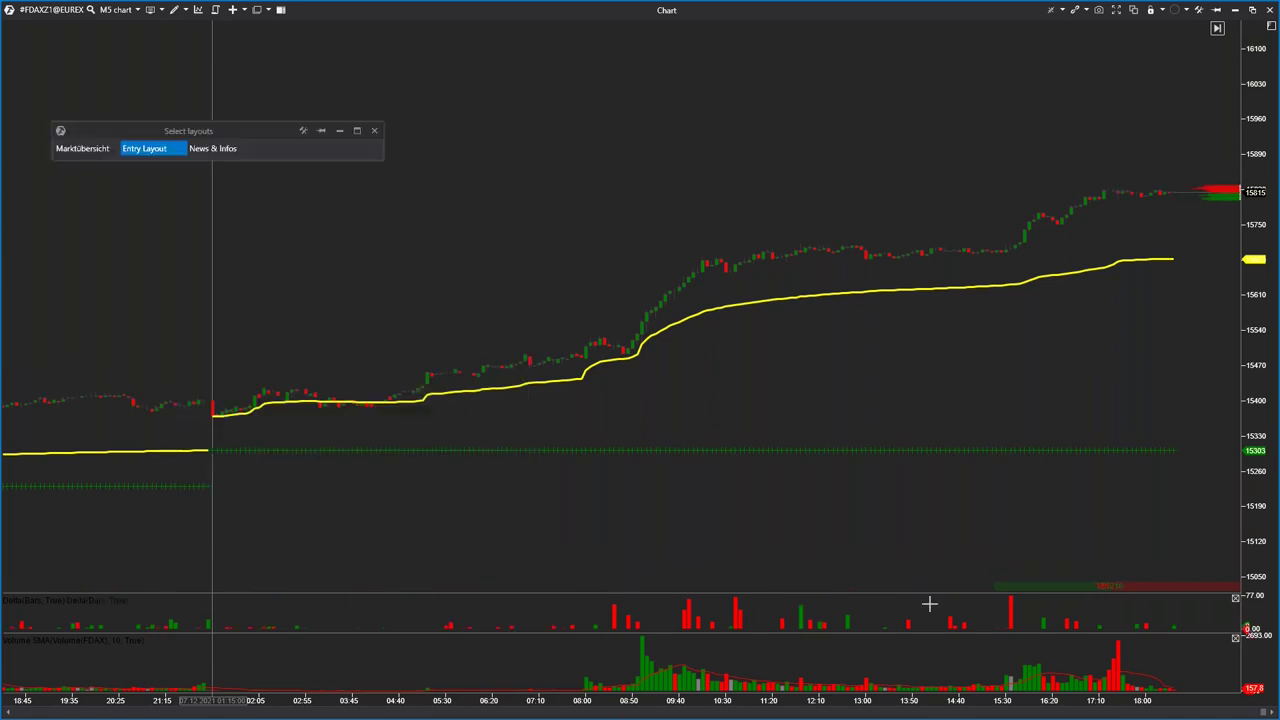
pyautogui.moveTo(688, 592); pyautogui.dragTo(689, 546)
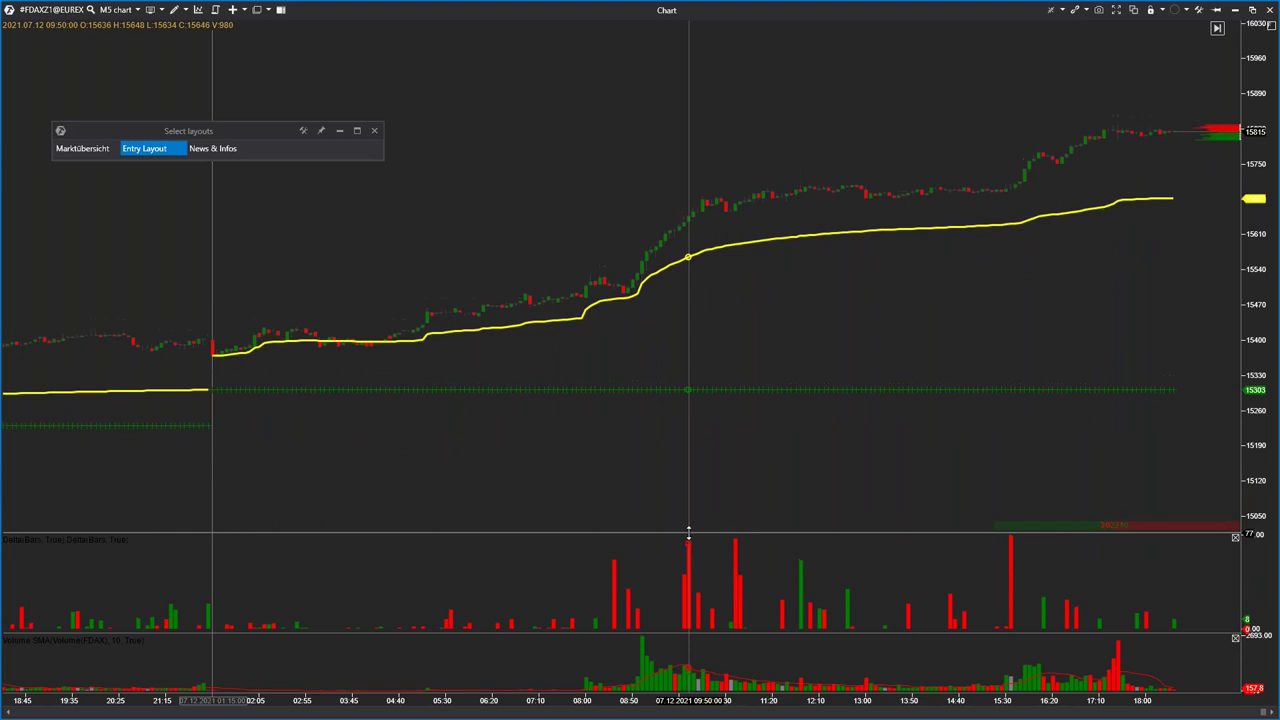
pyautogui.moveTo(772, 316); pyautogui.dragTo(672, 376)
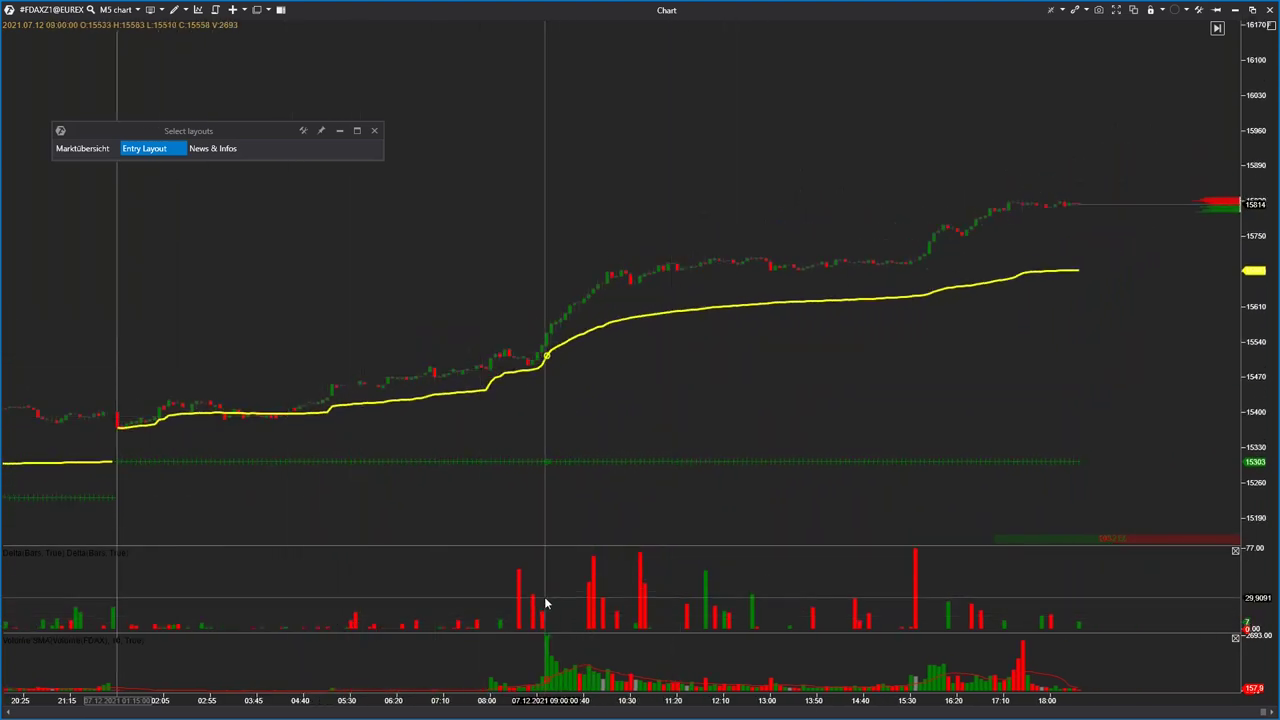
# Reopen the chart's indicator settings and set the bullish-bar Delta indicator's filter value to 100.
pyautogui.rightClick(395, 276)
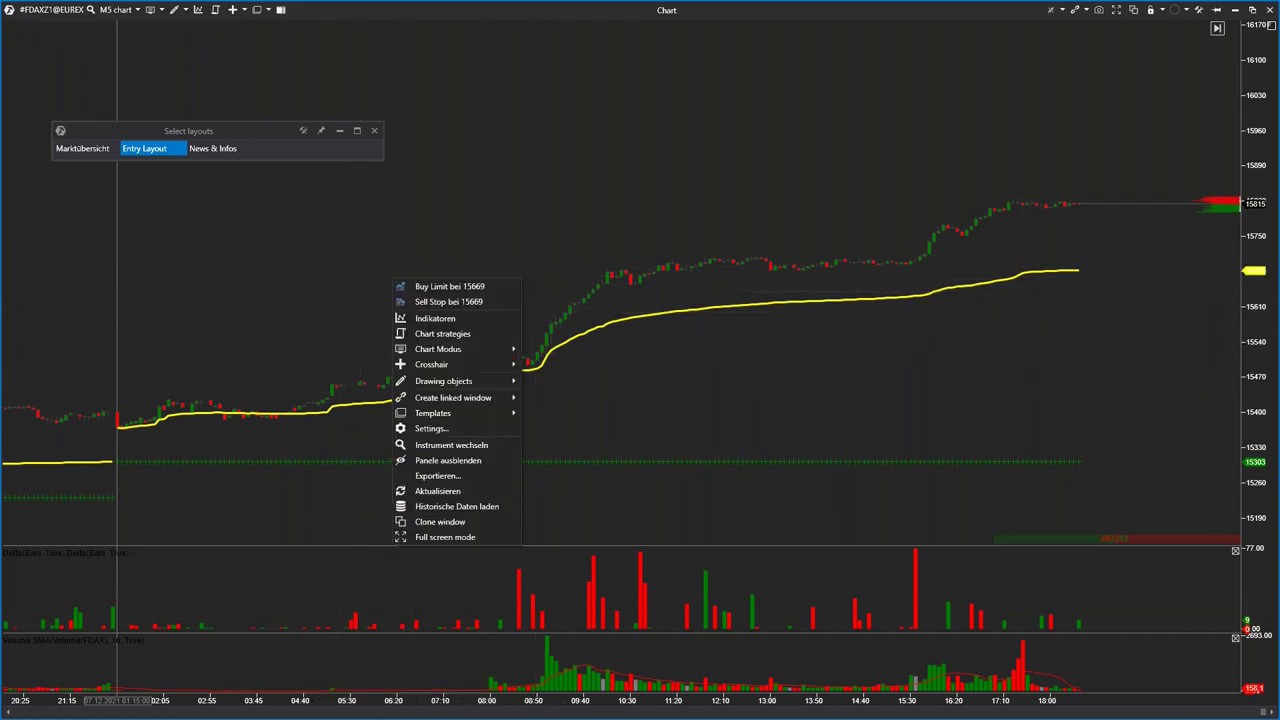
pyautogui.click(441, 314)
pyautogui.moveTo(576, 165); pyautogui.dragTo(271, 57)
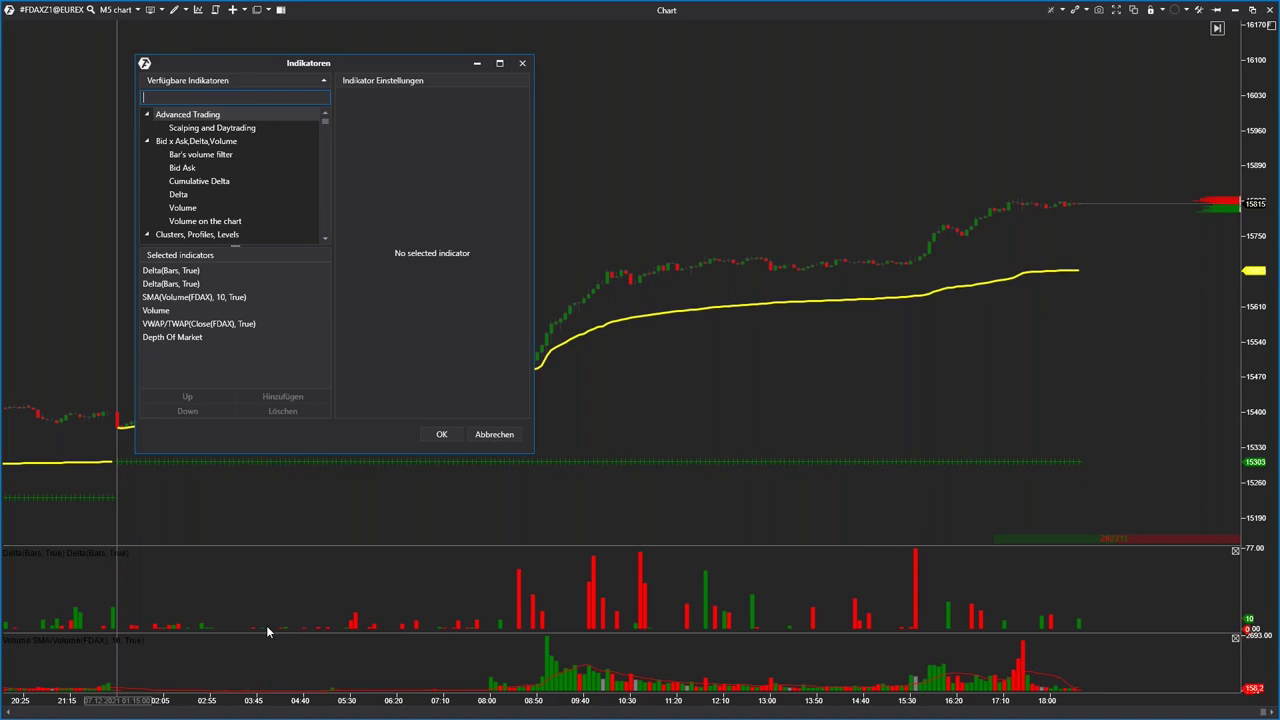
pyautogui.click(175, 270)
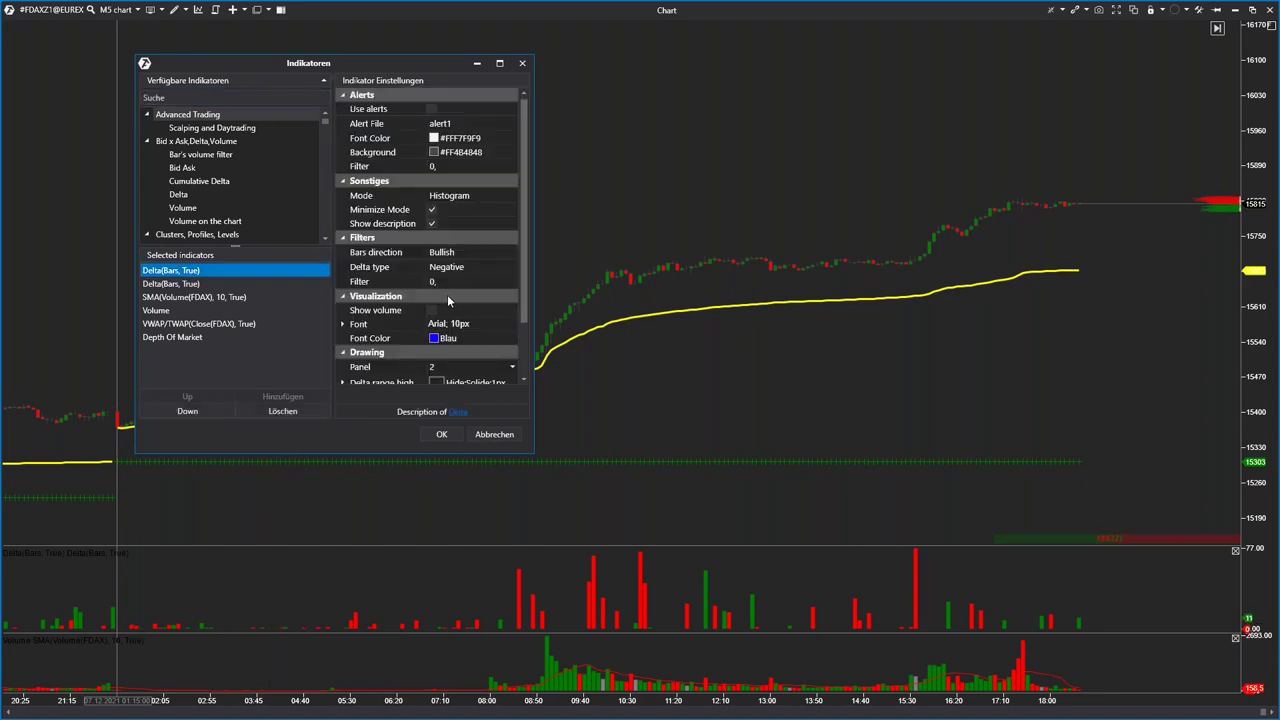
pyautogui.scroll(-3, 447, 294)
pyautogui.scroll(3, 430, 285)
pyautogui.moveTo(521, 255); pyautogui.dragTo(520, 312)
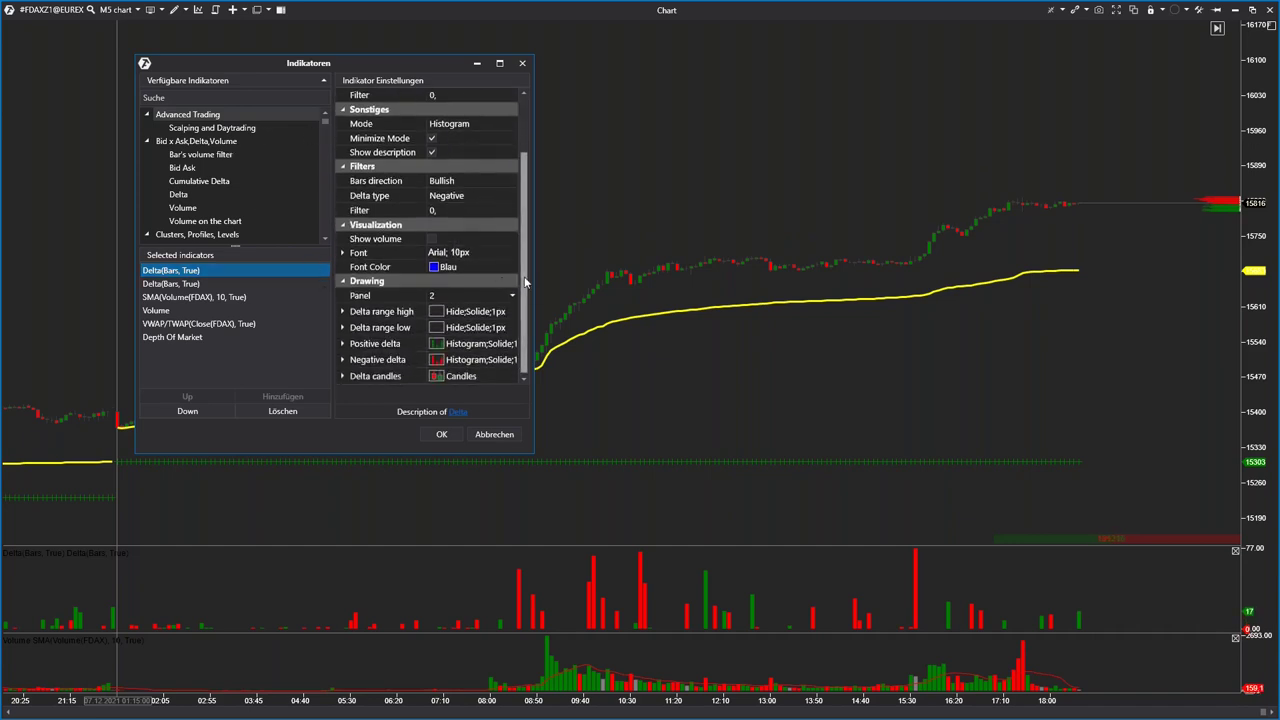
pyautogui.scroll(2, 472, 268)
pyautogui.click(472, 270)
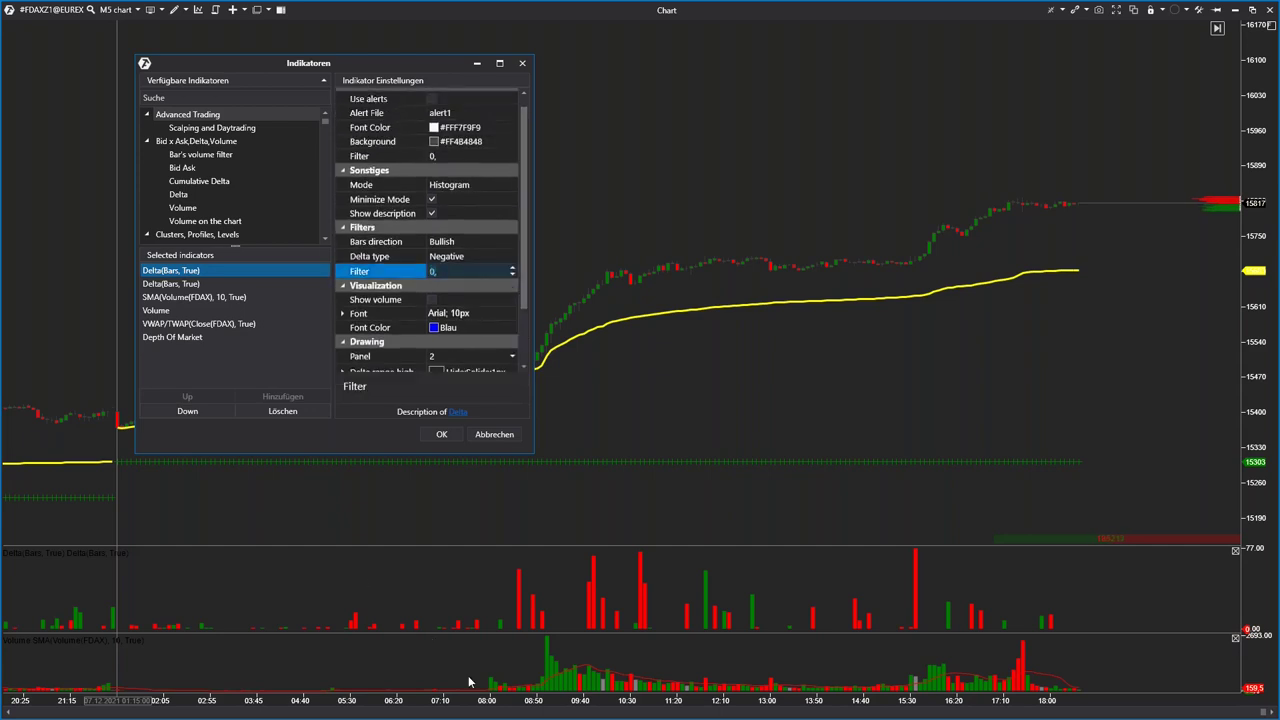
pyautogui.write('100')
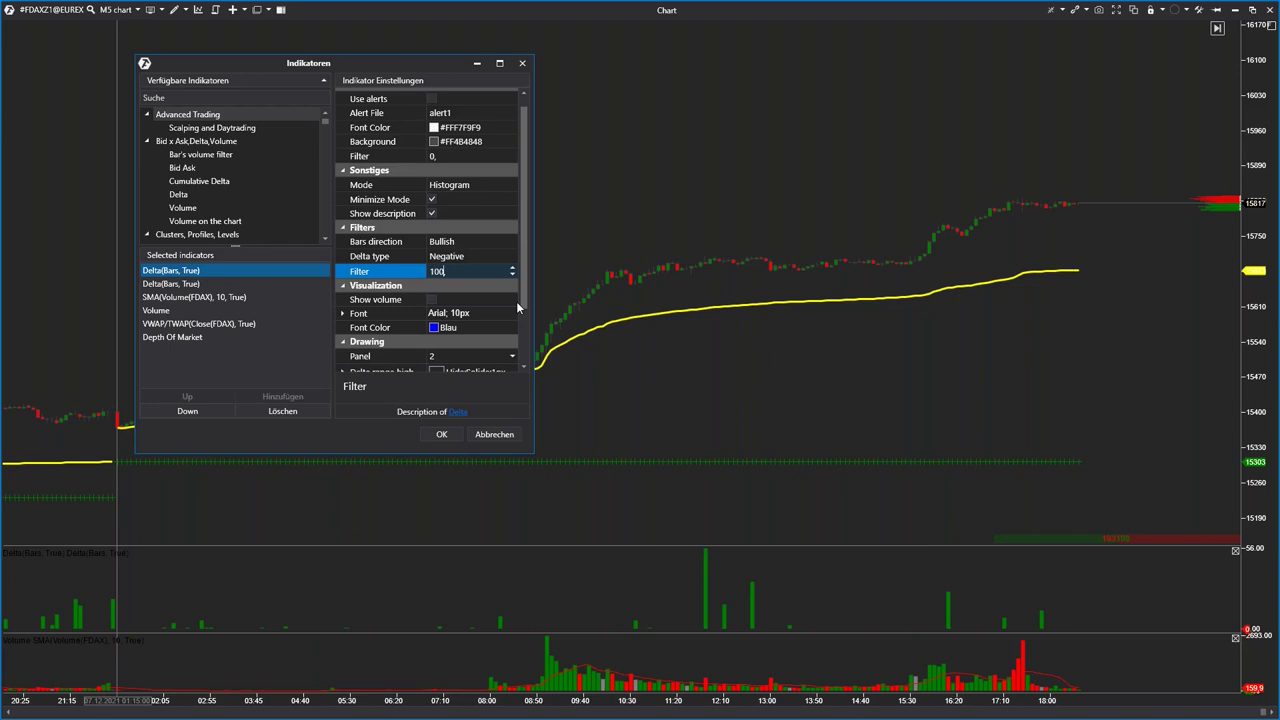
# Replace the bullish-bar Delta indicator's filter value, trying 50 before settling on 40.
pyautogui.press('BackSpace')
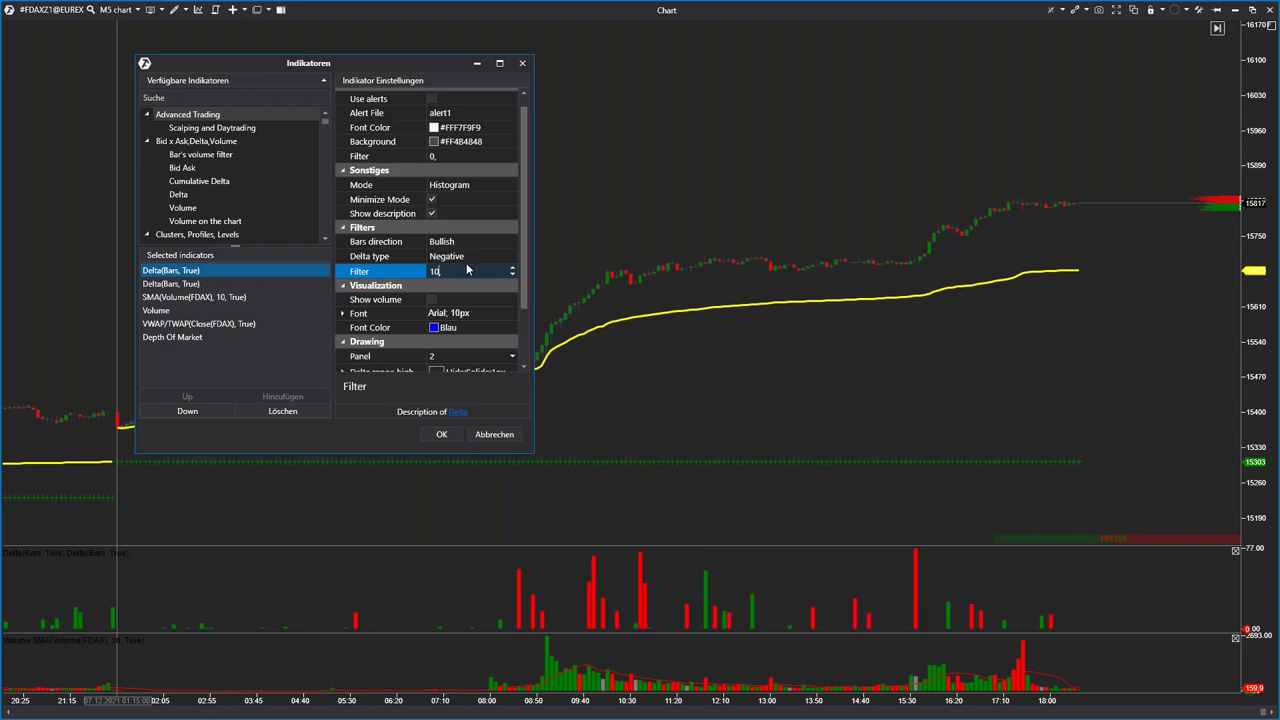
pyautogui.press('BackSpace')
pyautogui.press('BackSpace')
pyautogui.write('50')
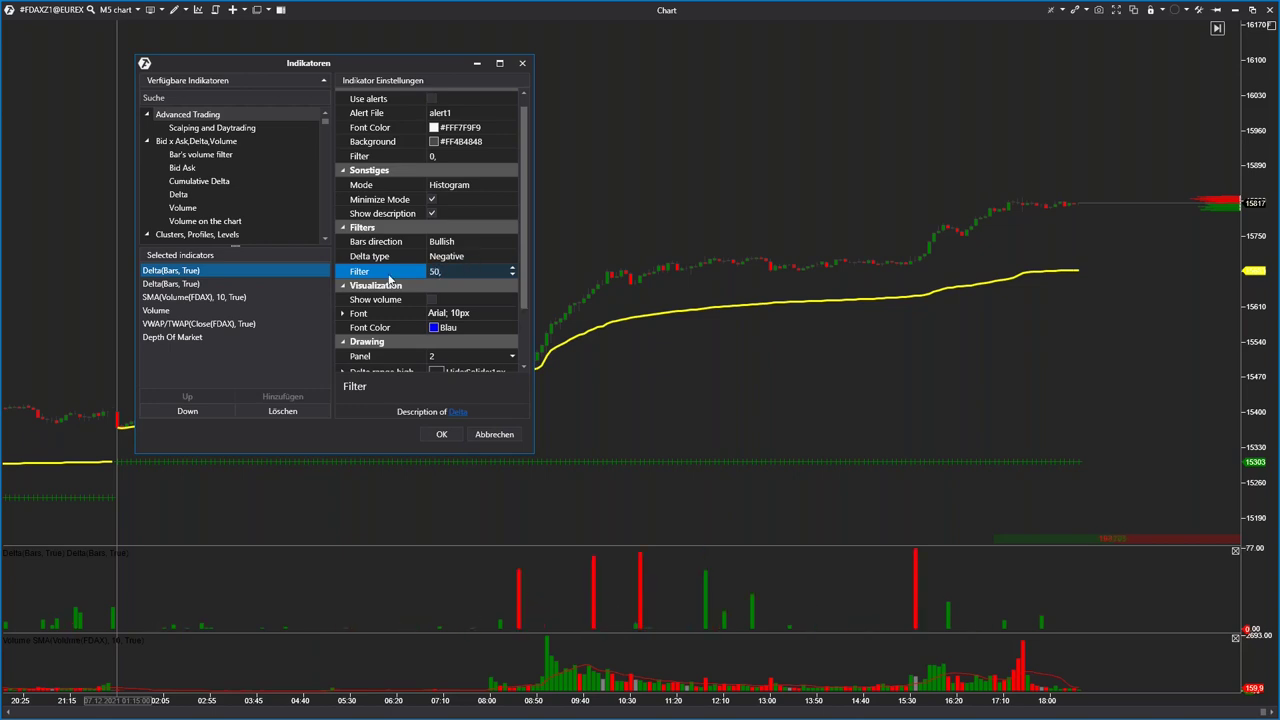
pyautogui.press('BackSpace')
pyautogui.press('BackSpace')
pyautogui.write('40')
# Set the bearish-bar Delta indicator's filter value to 40 and apply the indicator settings.
pyautogui.click(176, 285)
pyautogui.click(362, 281)
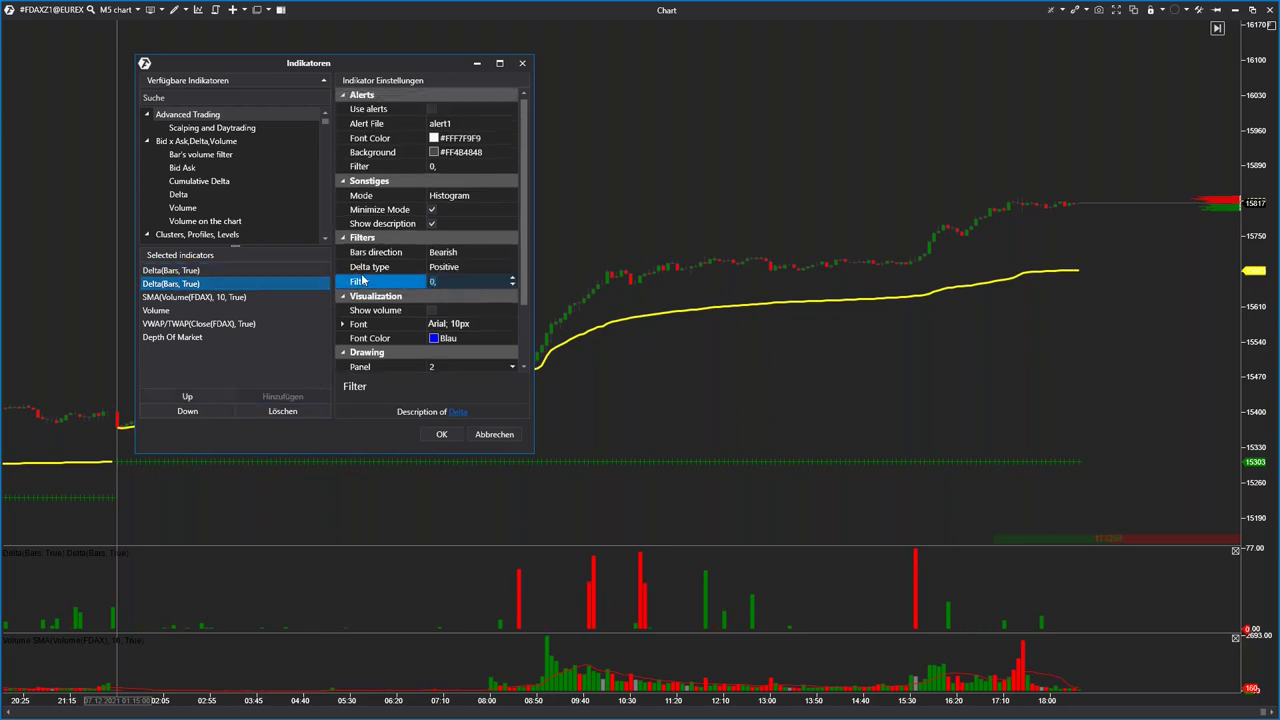
pyautogui.press('BackSpace')
pyautogui.press('BackSpace')
pyautogui.write('40')
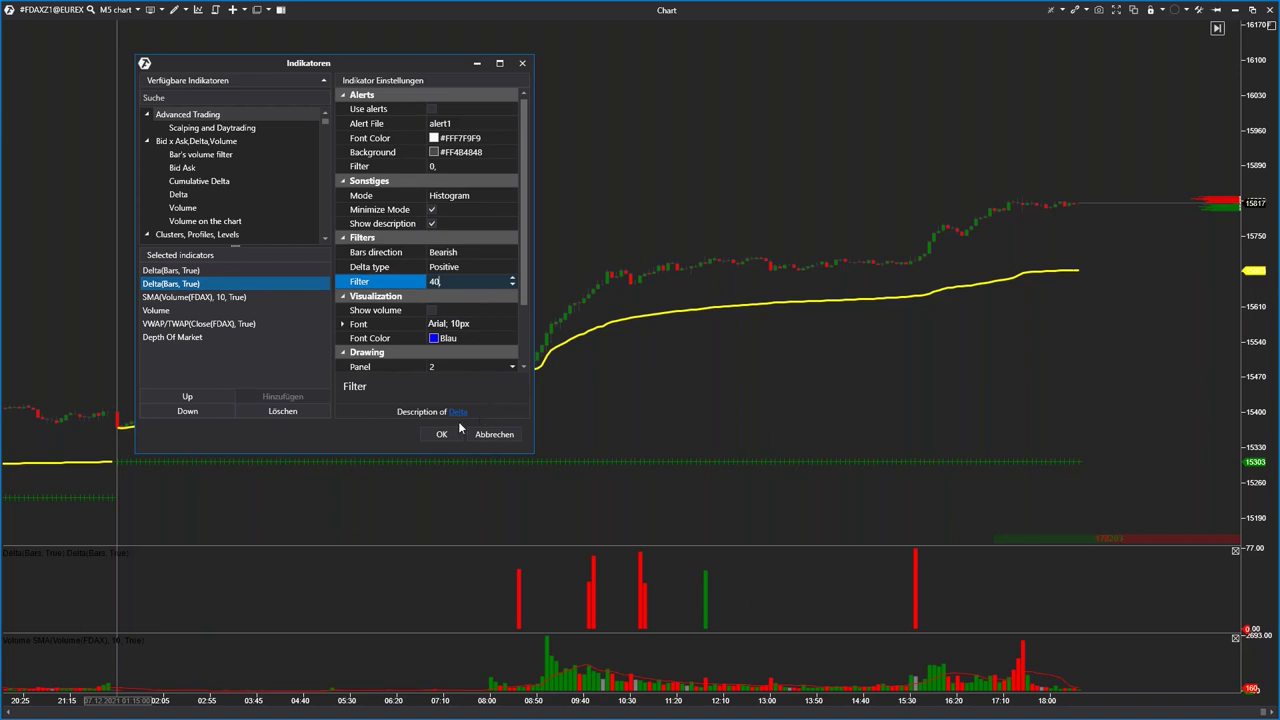
pyautogui.click(440, 434)
# Examine the filtered delta bars against the M5 price candles, and briefly view the Marktübersicht layout before returning to Entry Layout.
pyautogui.moveTo(780, 309); pyautogui.dragTo(794, 386)
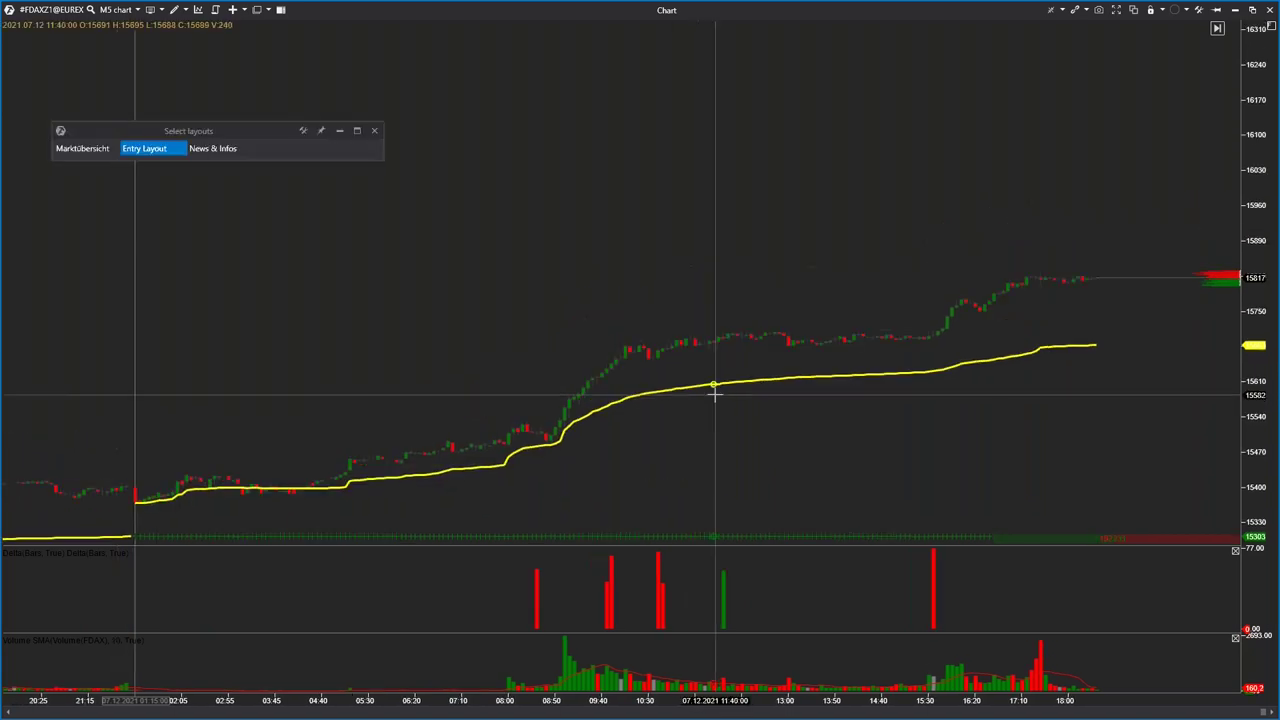
pyautogui.moveTo(1263, 248); pyautogui.dragTo(627, 383)
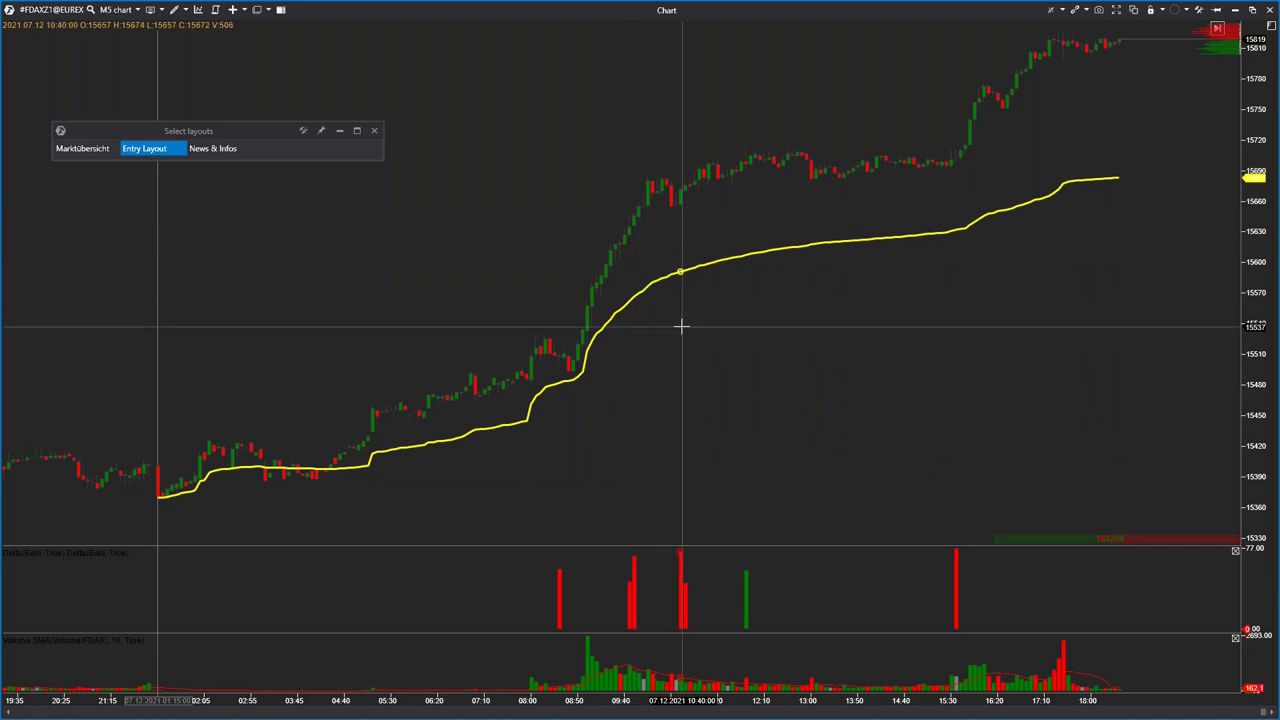
pyautogui.hscroll(10, 680, 326)
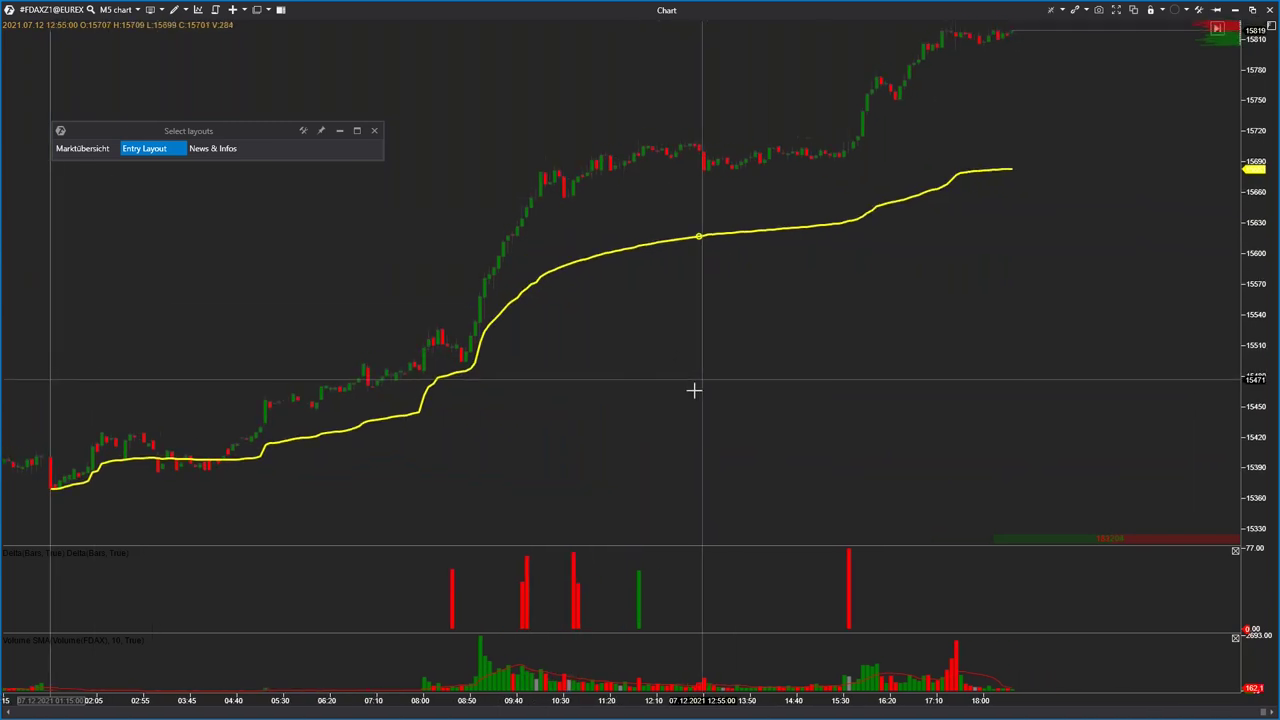
pyautogui.hscroll(-8, 531, 425)
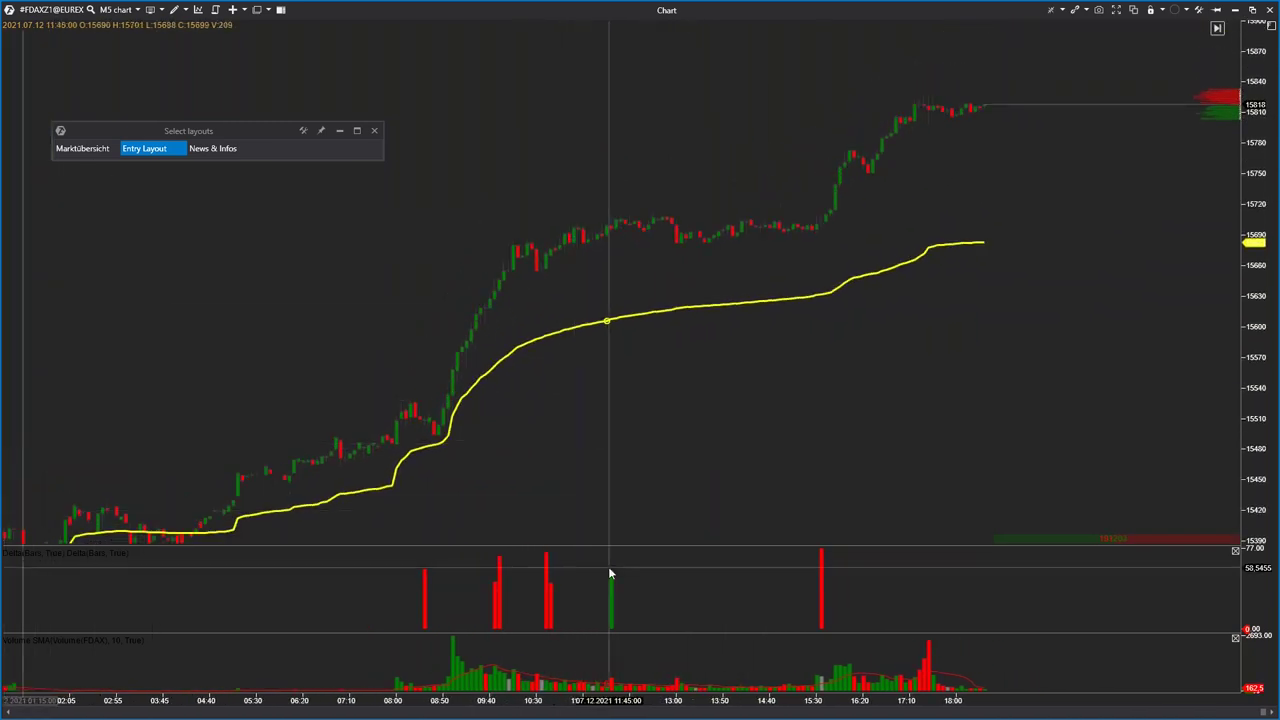
pyautogui.moveTo(784, 285); pyautogui.dragTo(669, 298)
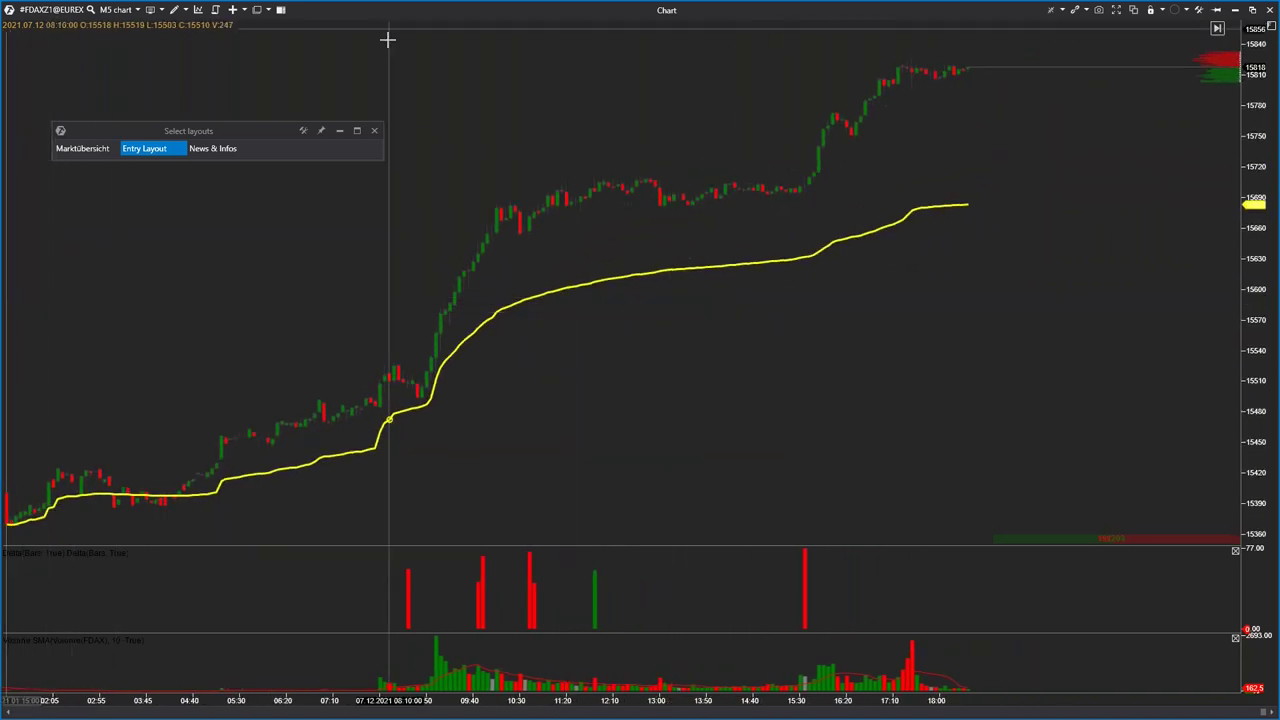
pyautogui.click(84, 149)
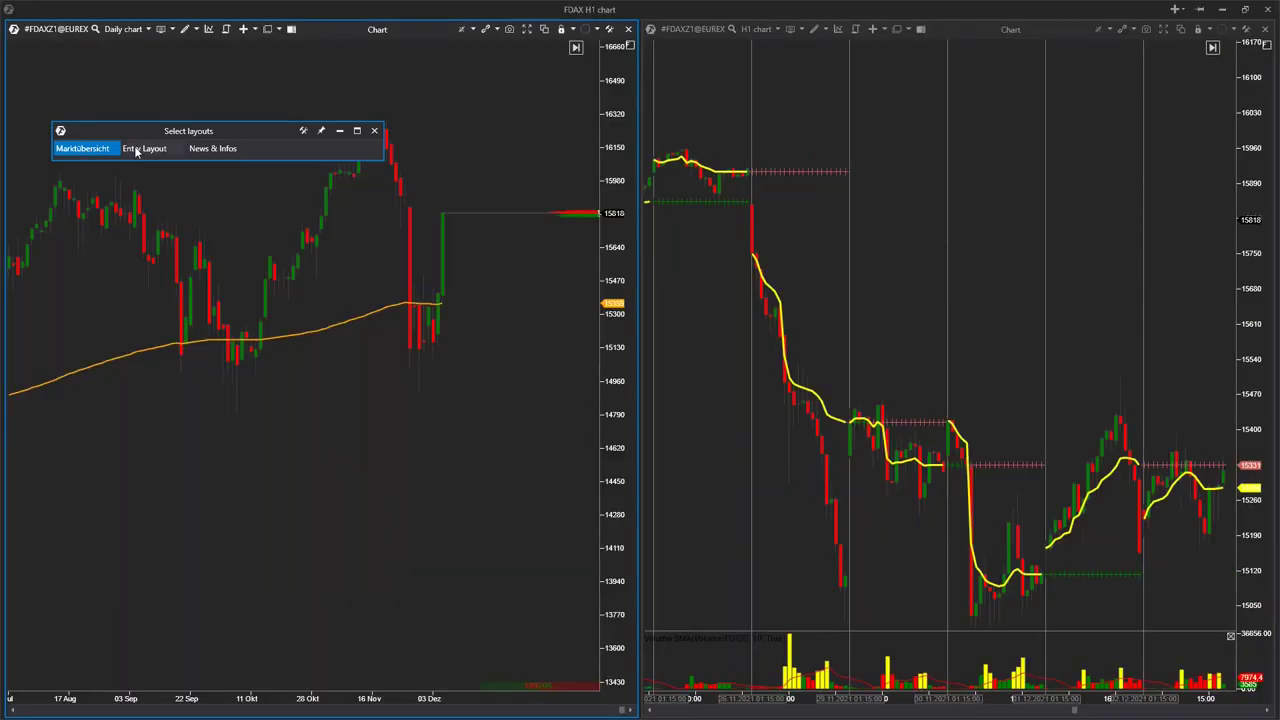
pyautogui.click(129, 149)
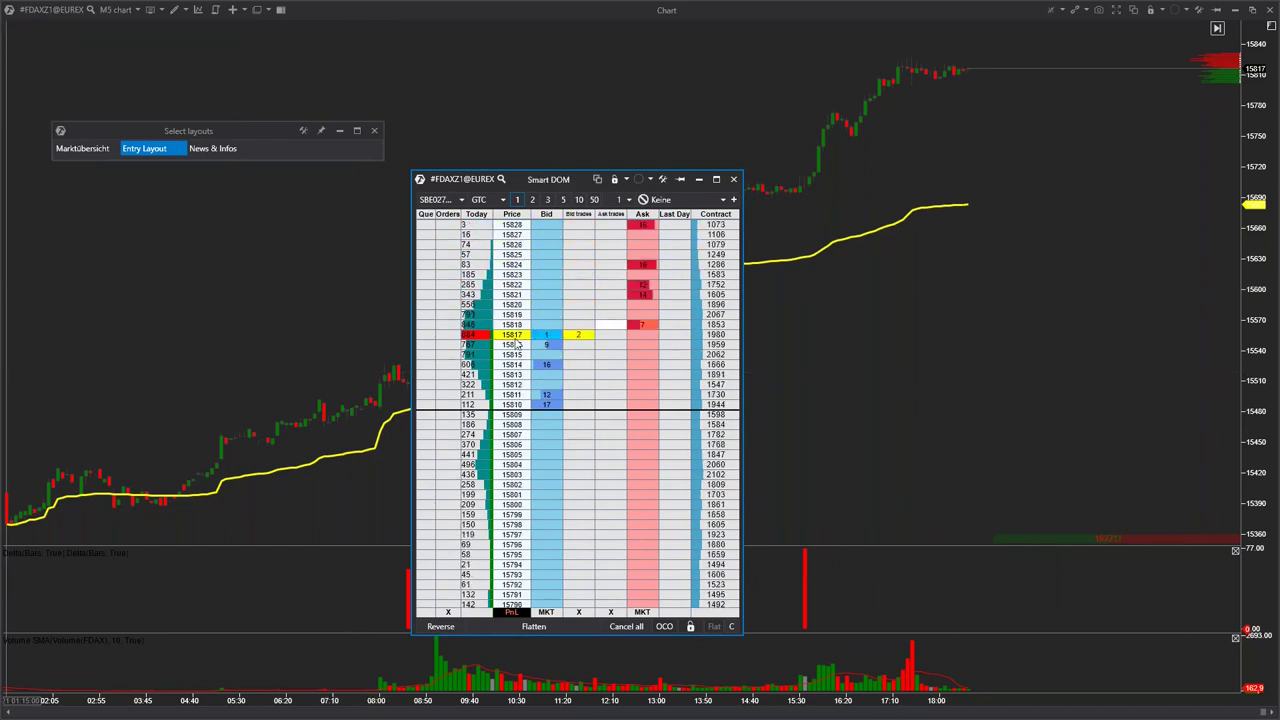
# Load the Dark template in the Smart DOM's settings and close them.
pyautogui.rightClick(515, 337)
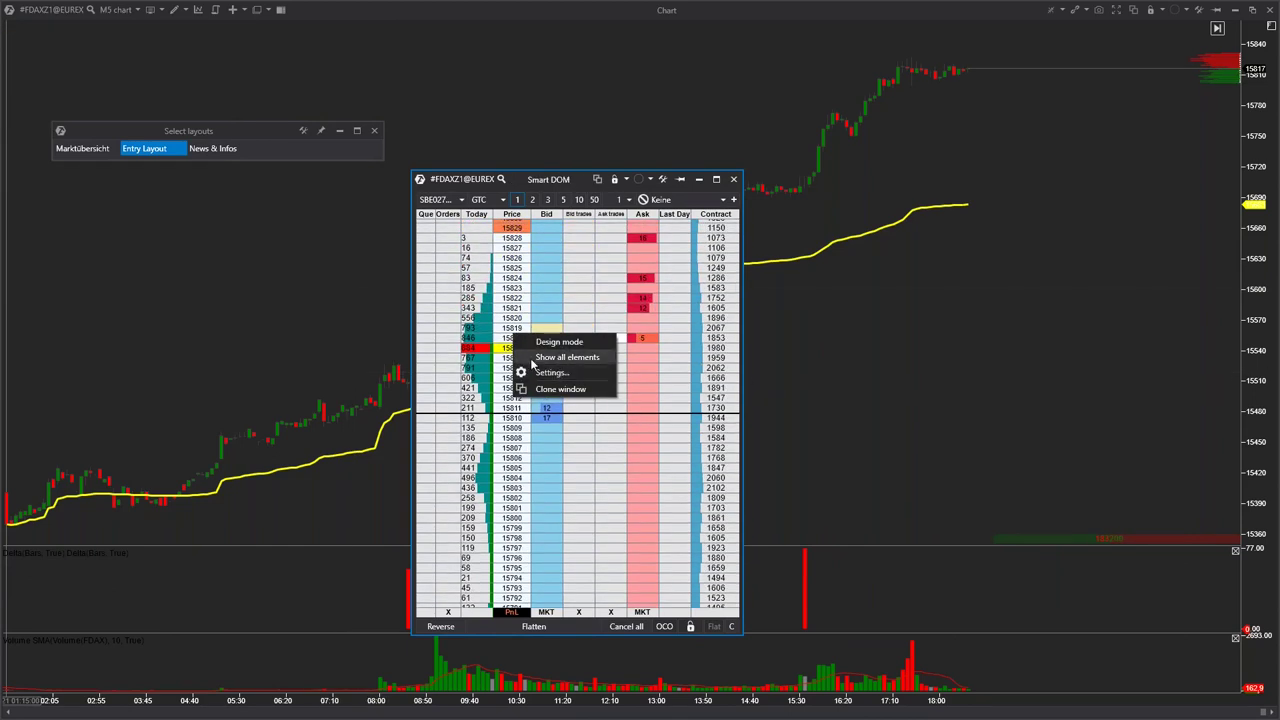
pyautogui.click(549, 373)
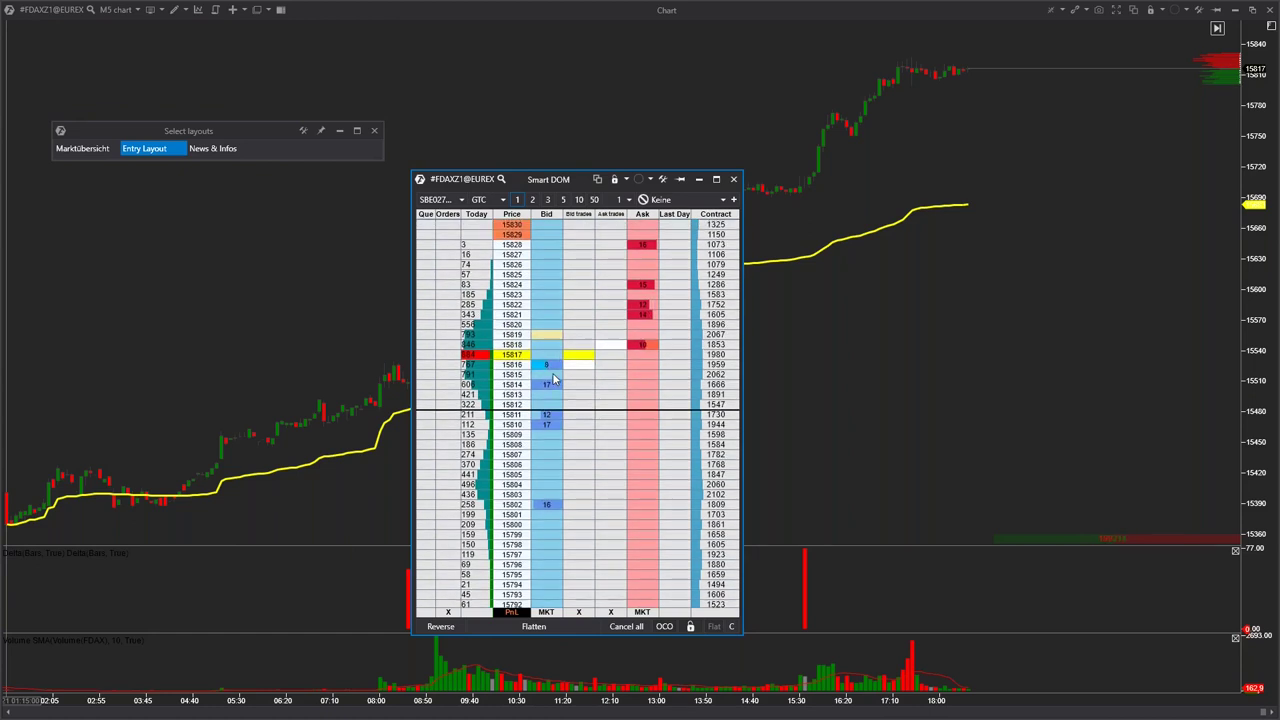
pyautogui.click(571, 197)
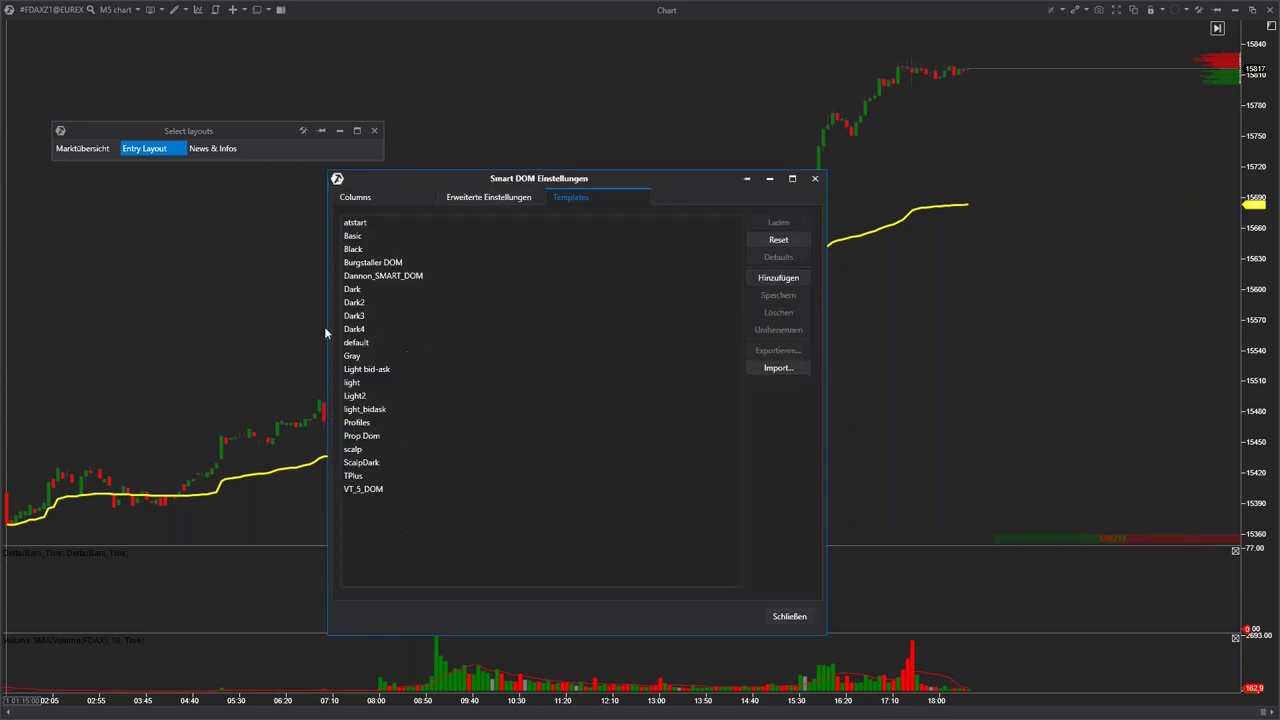
pyautogui.click(354, 277)
pyautogui.click(352, 289)
pyautogui.moveTo(672, 179); pyautogui.dragTo(932, 175)
pyautogui.click(1098, 220)
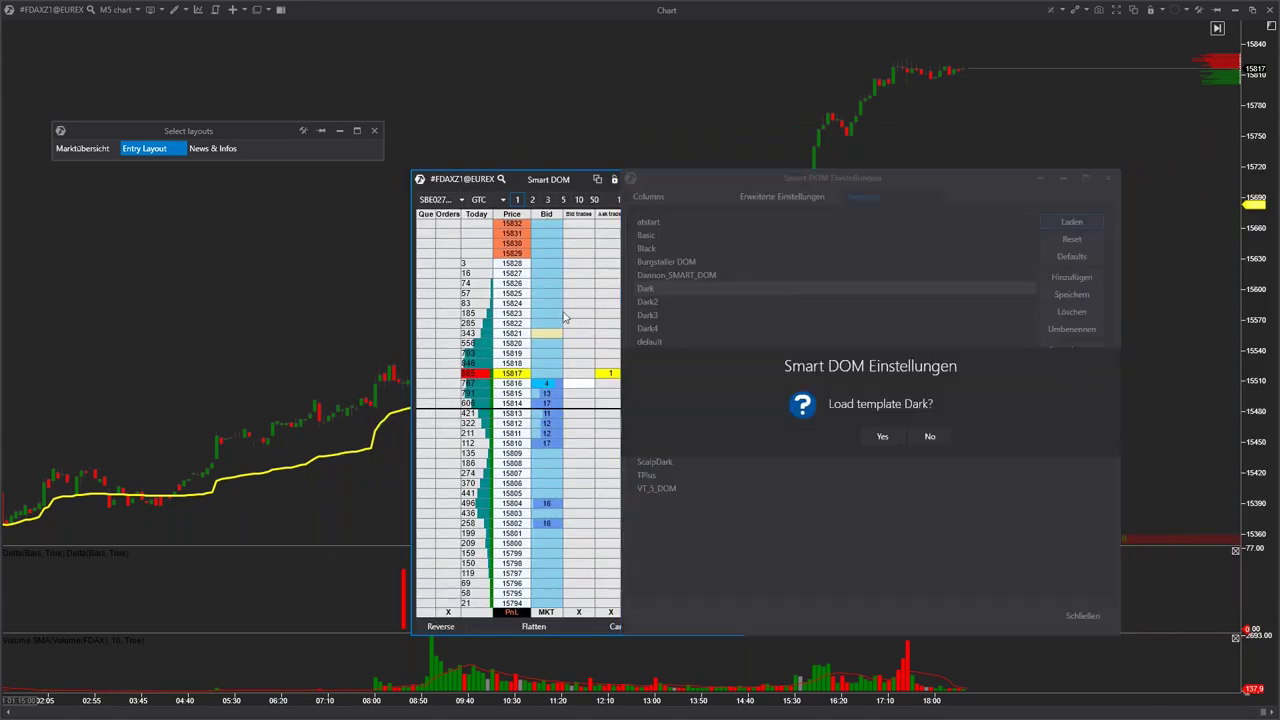
pyautogui.click(884, 438)
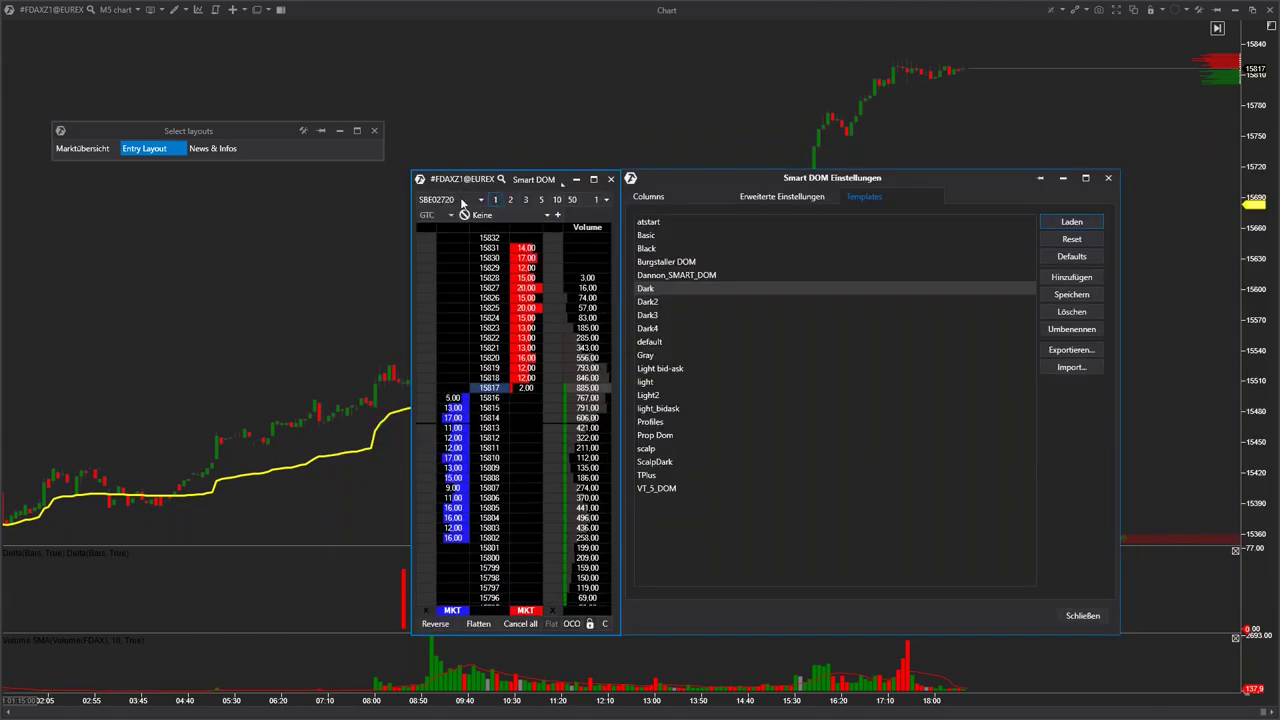
pyautogui.click(1082, 615)
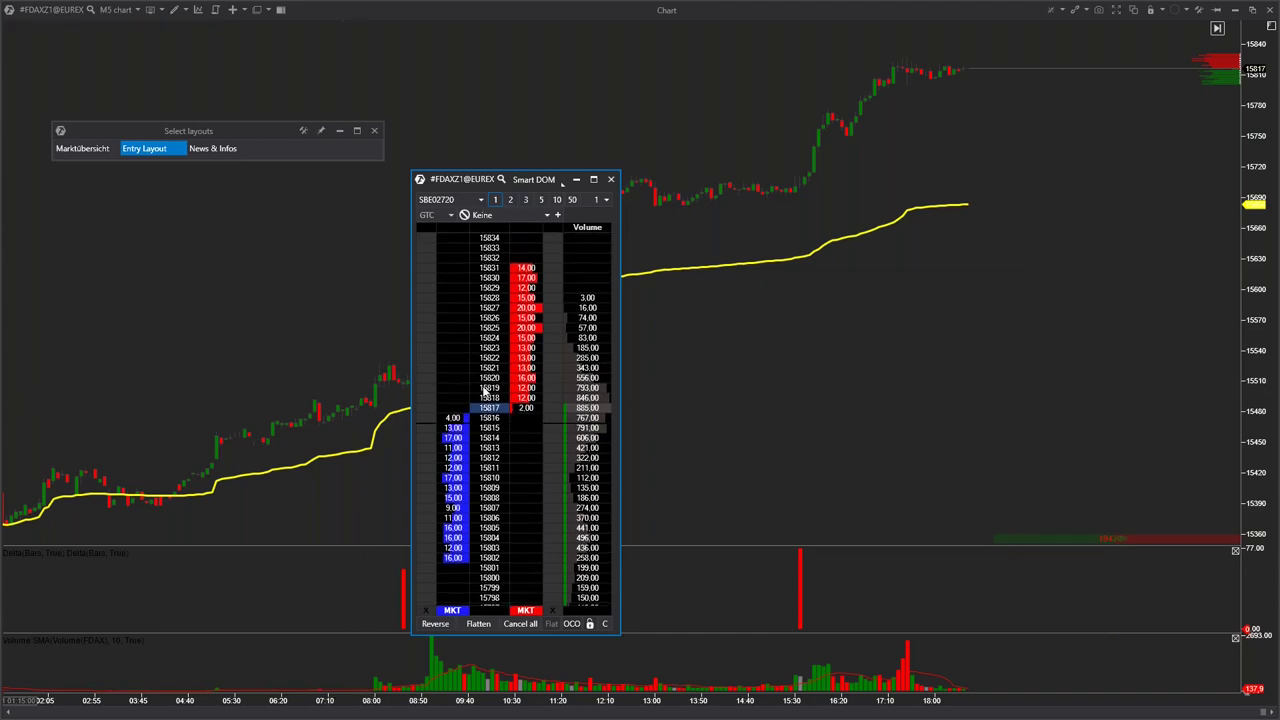
# Reopen the Smart DOM's settings alongside the DOM and add a Bid/Ask Ladder column.
pyautogui.moveTo(526, 182); pyautogui.dragTo(547, 84)
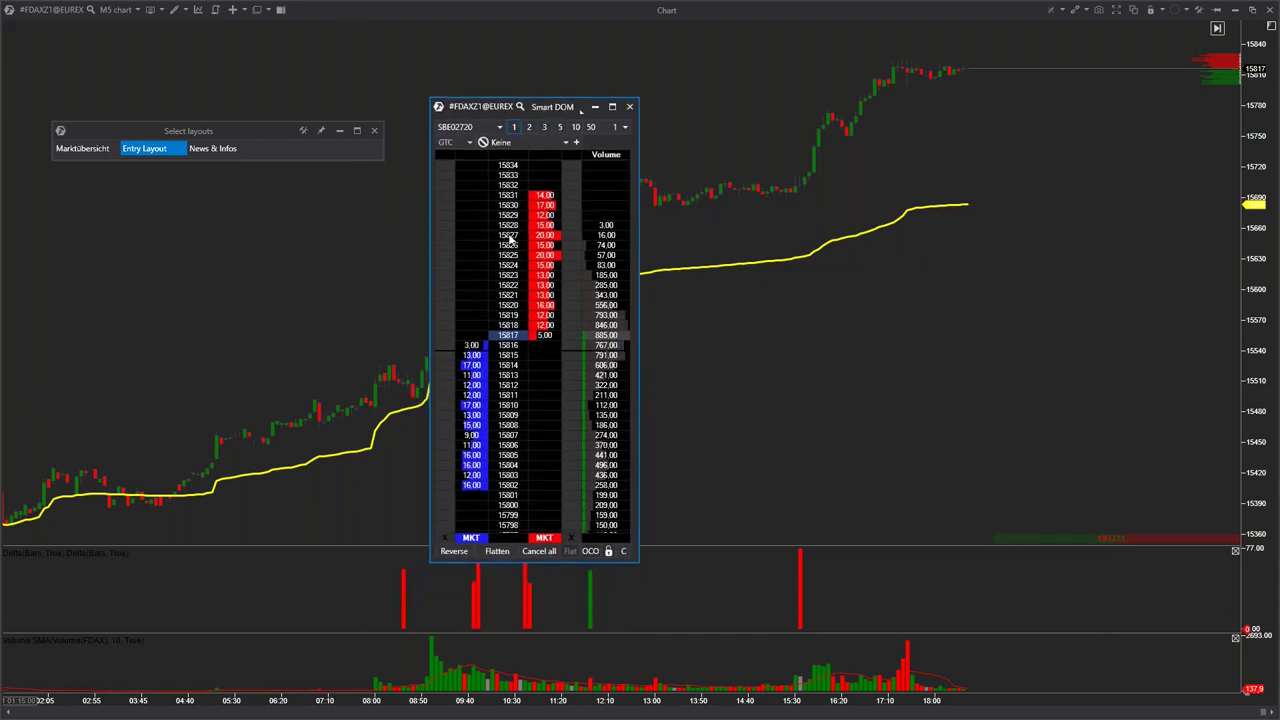
pyautogui.rightClick(512, 284)
pyautogui.click(545, 321)
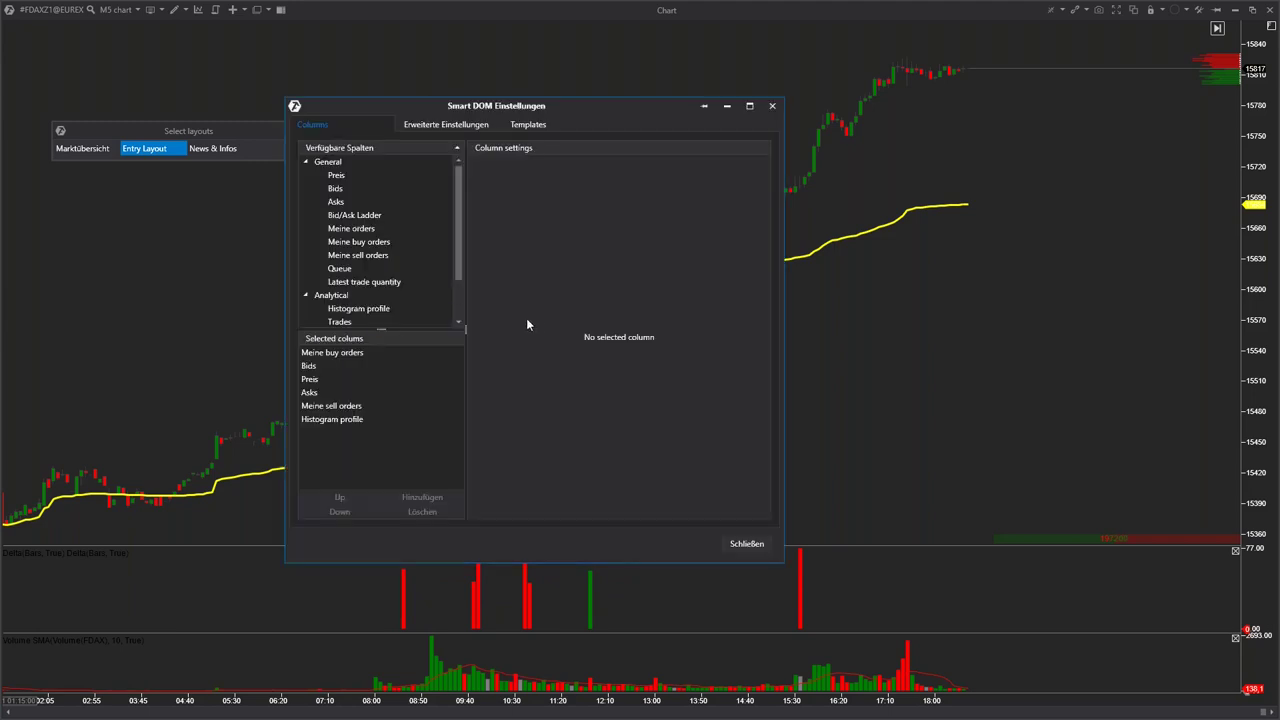
pyautogui.moveTo(440, 102); pyautogui.dragTo(788, 135)
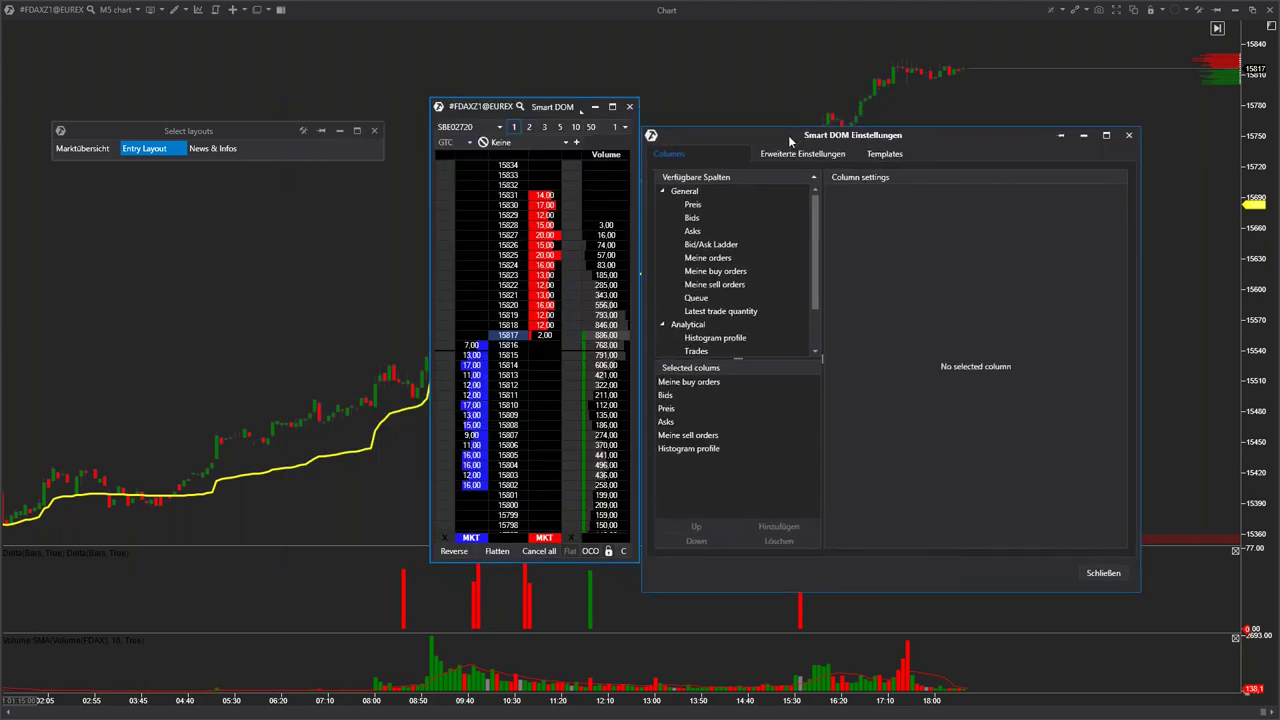
pyautogui.doubleClick(698, 248)
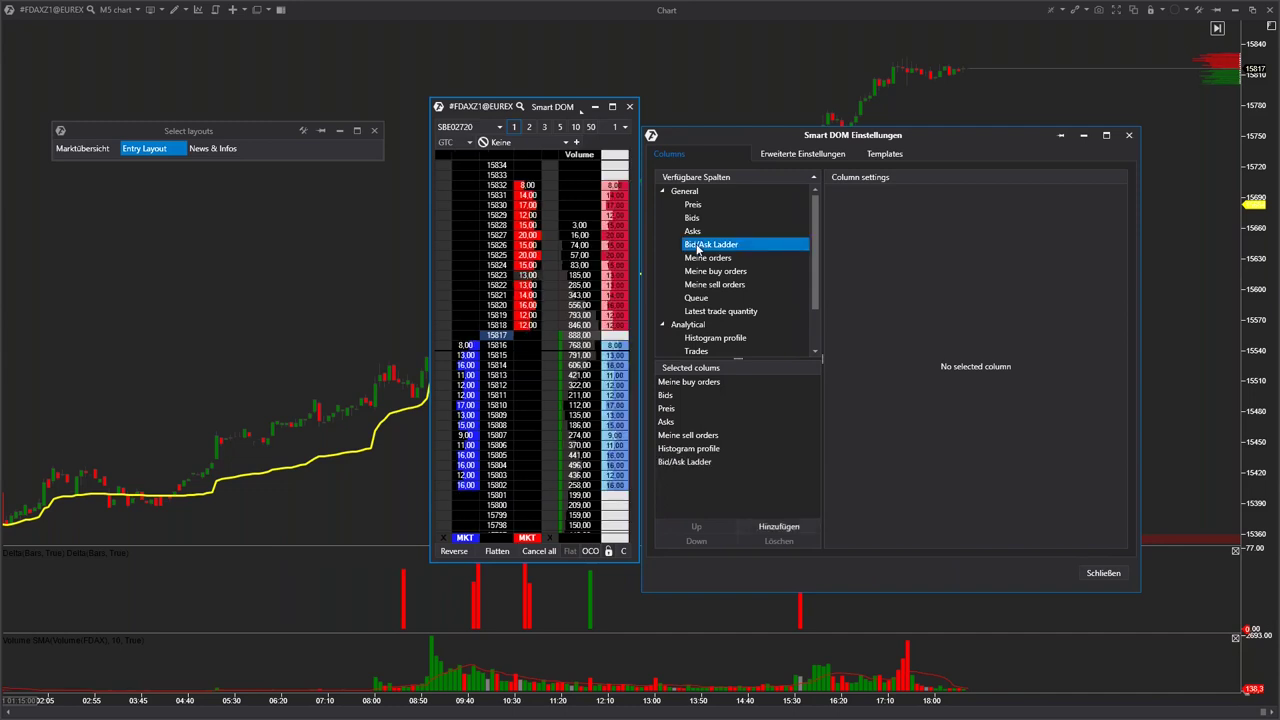
# Move the Bid/Ask Ladder column up the selected columns so it sits directly before Preis.
pyautogui.click(698, 461)
pyautogui.click(700, 526)
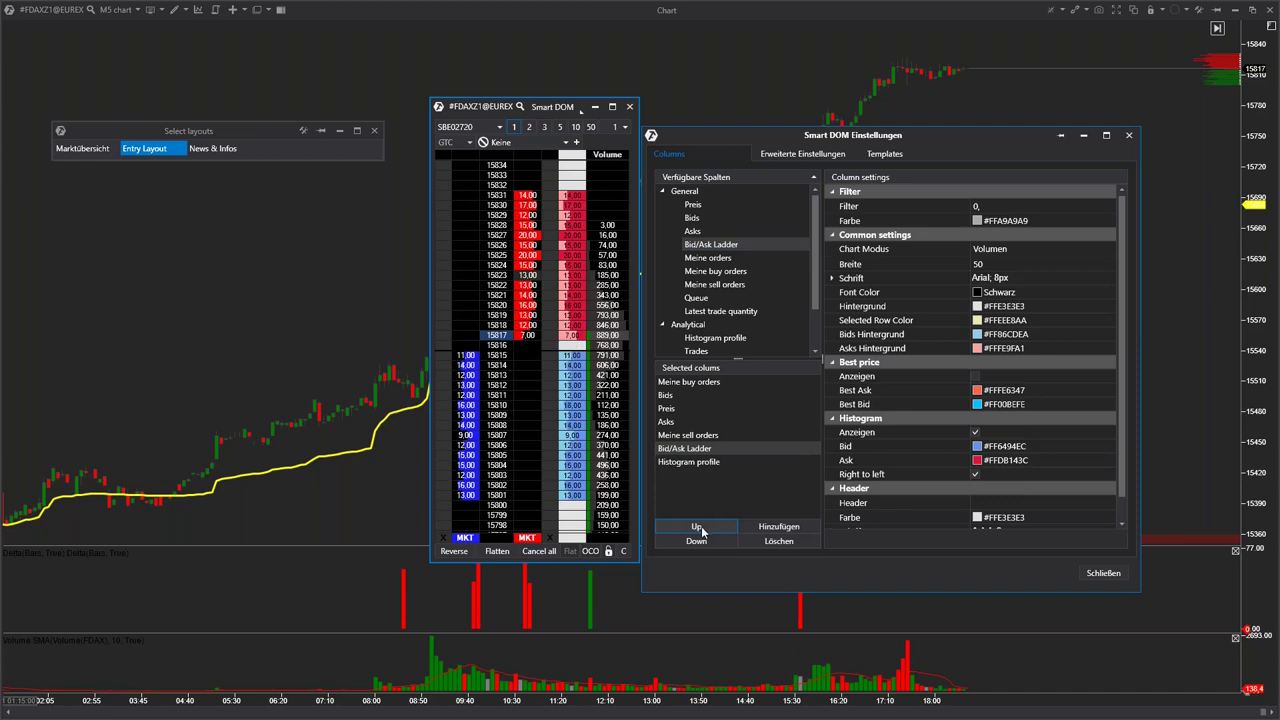
pyautogui.click(701, 526)
pyautogui.click(701, 526)
pyautogui.click(701, 526)
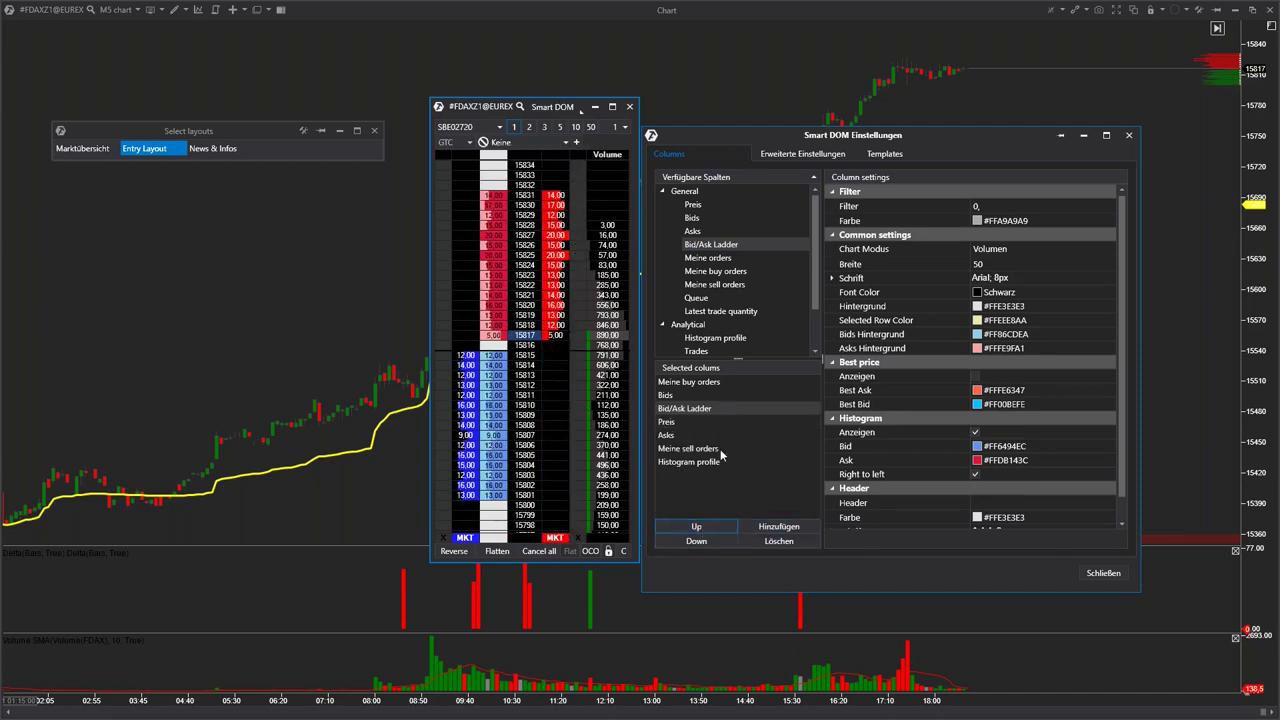
# Remove the Bids, Asks and Histogram profile columns from the Smart DOM.
pyautogui.click(681, 396)
pyautogui.press('Delete')
pyautogui.click(670, 422)
pyautogui.press('Delete')
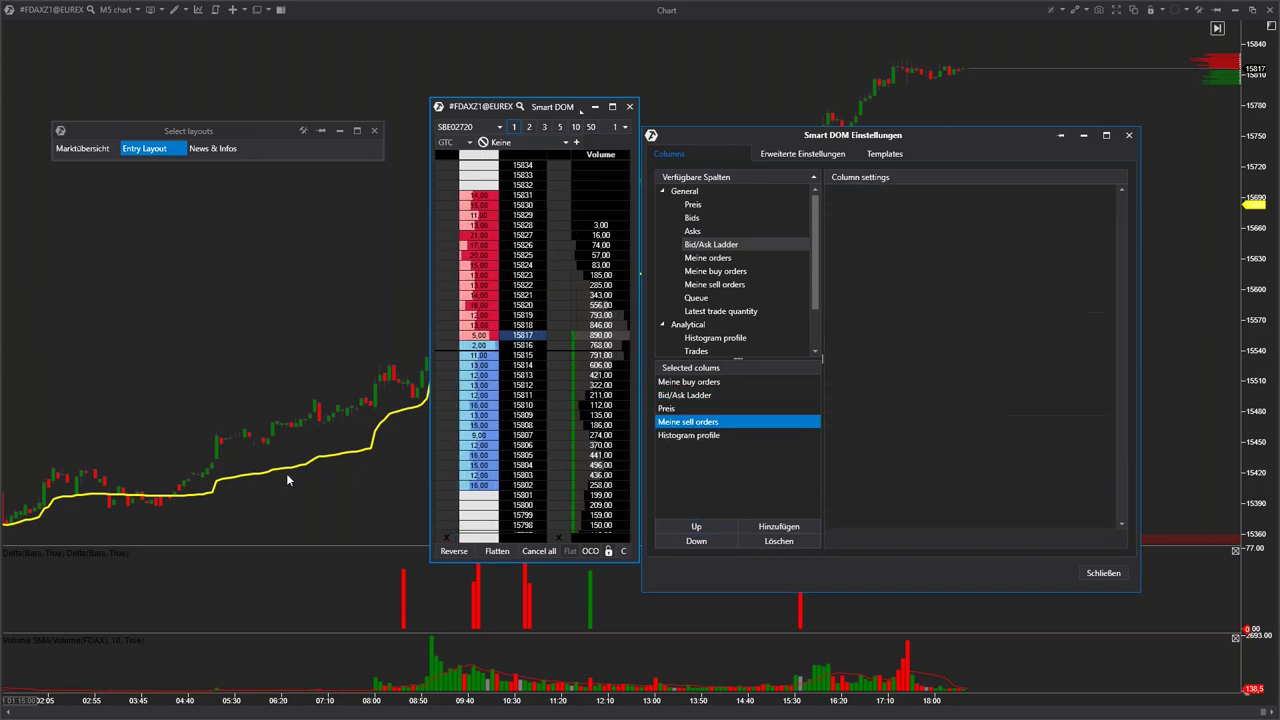
pyautogui.click(678, 437)
pyautogui.press('Delete')
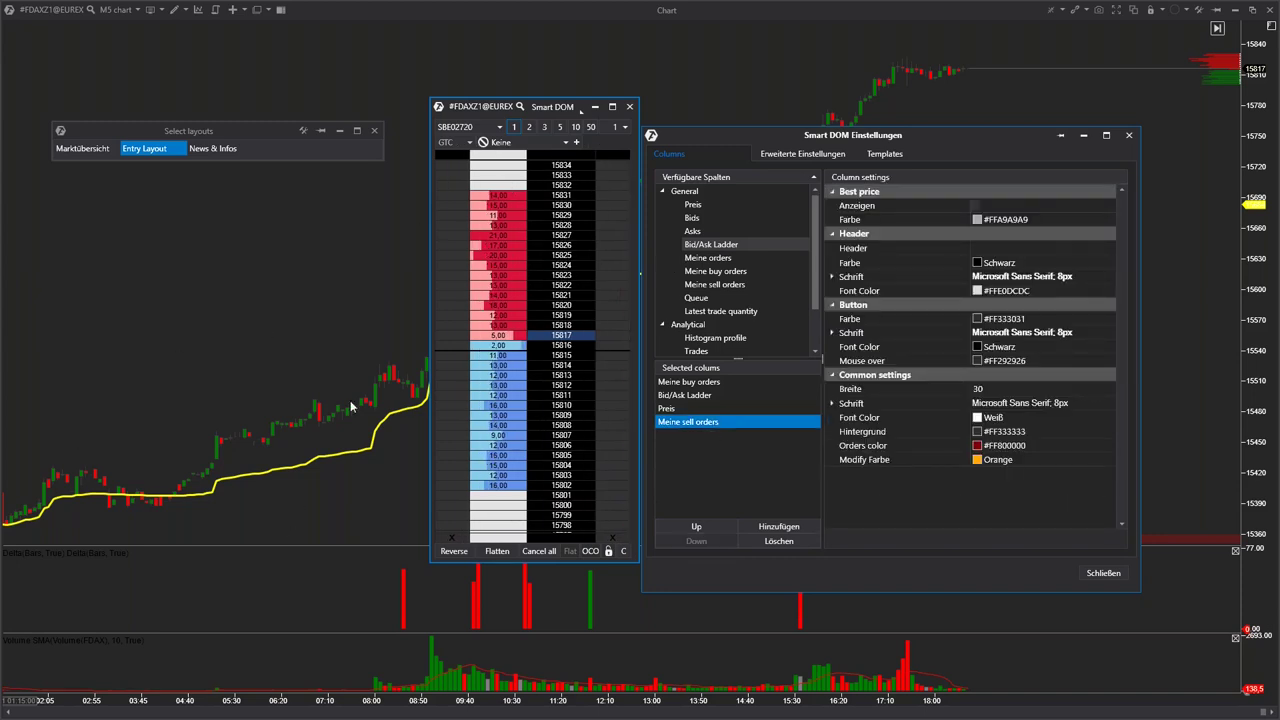
# Add the analytical Depth changes column to the Smart DOM.
pyautogui.scroll(-2, 720, 300)
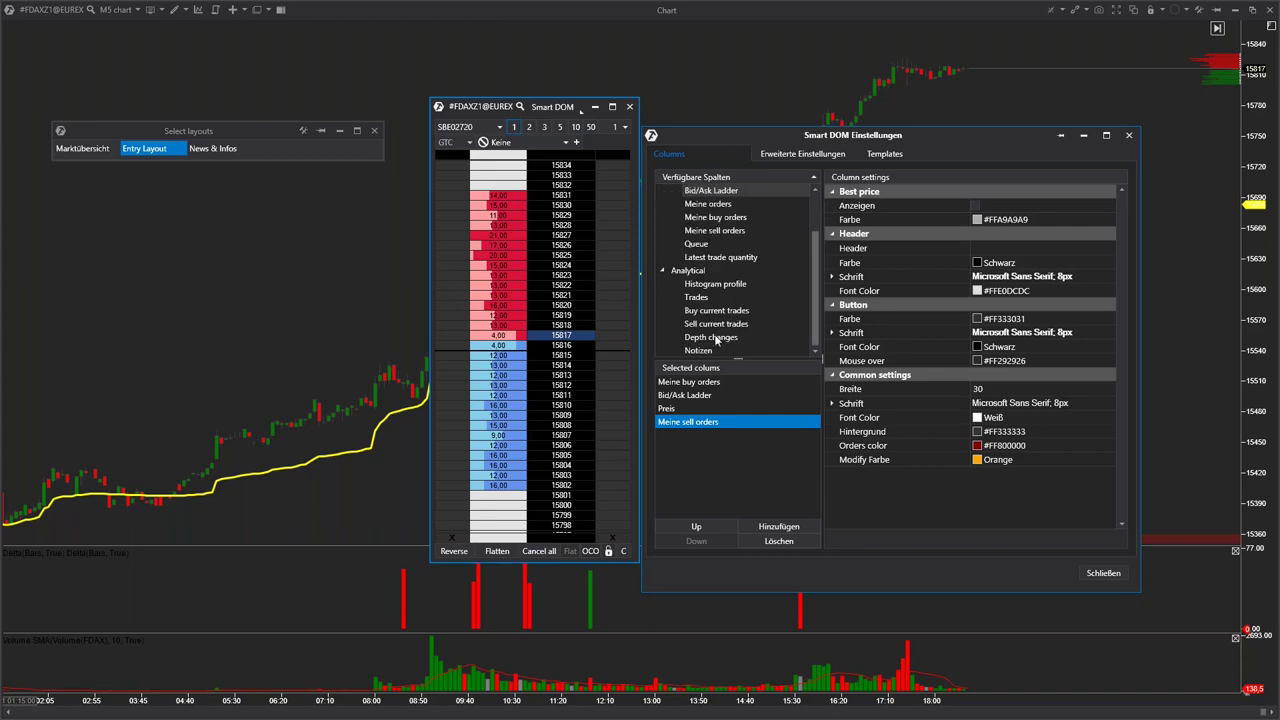
pyautogui.click(712, 338)
pyautogui.doubleClick(712, 338)
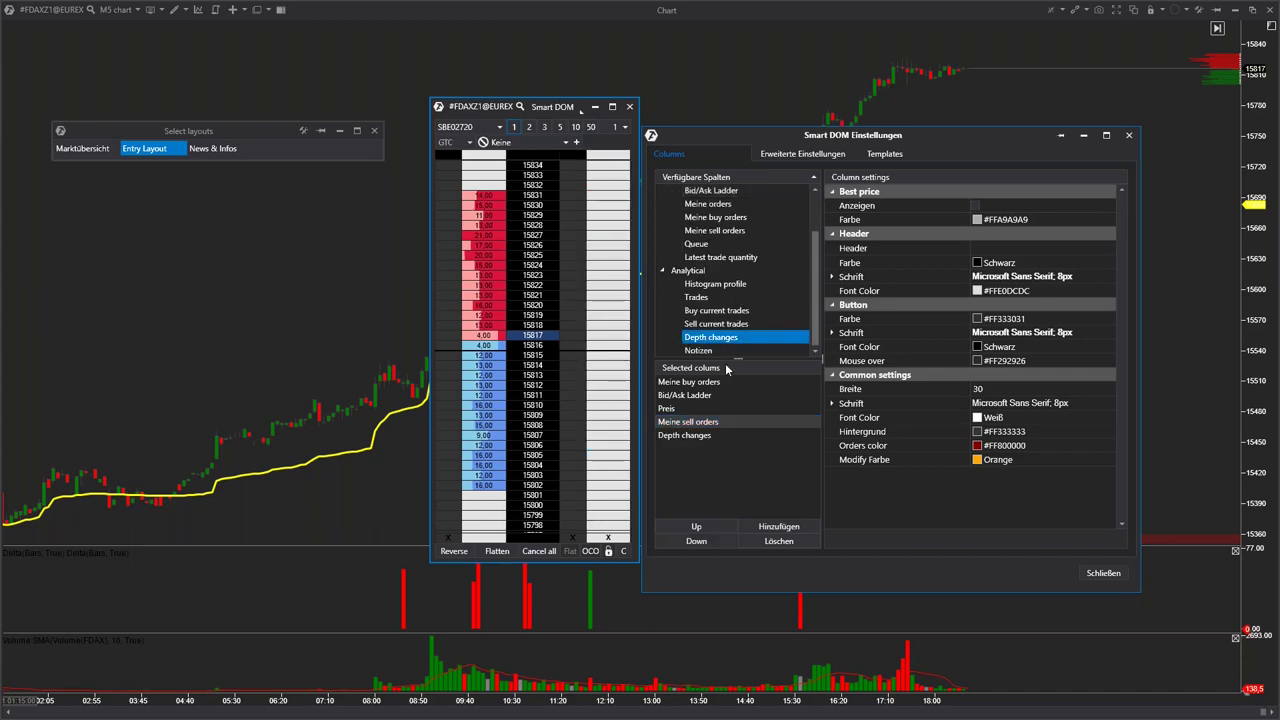
# Enable auto-clear for the Depth changes column, with its type set to Both.
pyautogui.click(707, 435)
pyautogui.click(1007, 222)
pyautogui.click(1010, 210)
pyautogui.click(1010, 207)
pyautogui.click(996, 252)
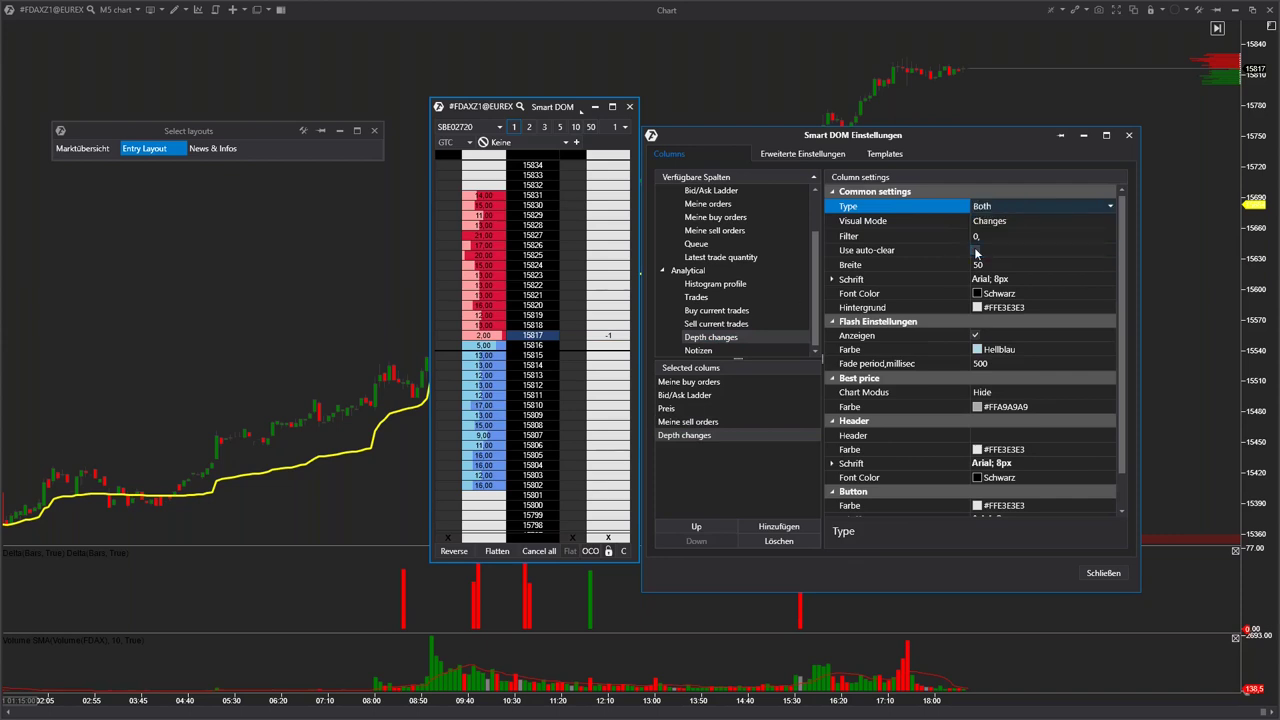
pyautogui.click(976, 251)
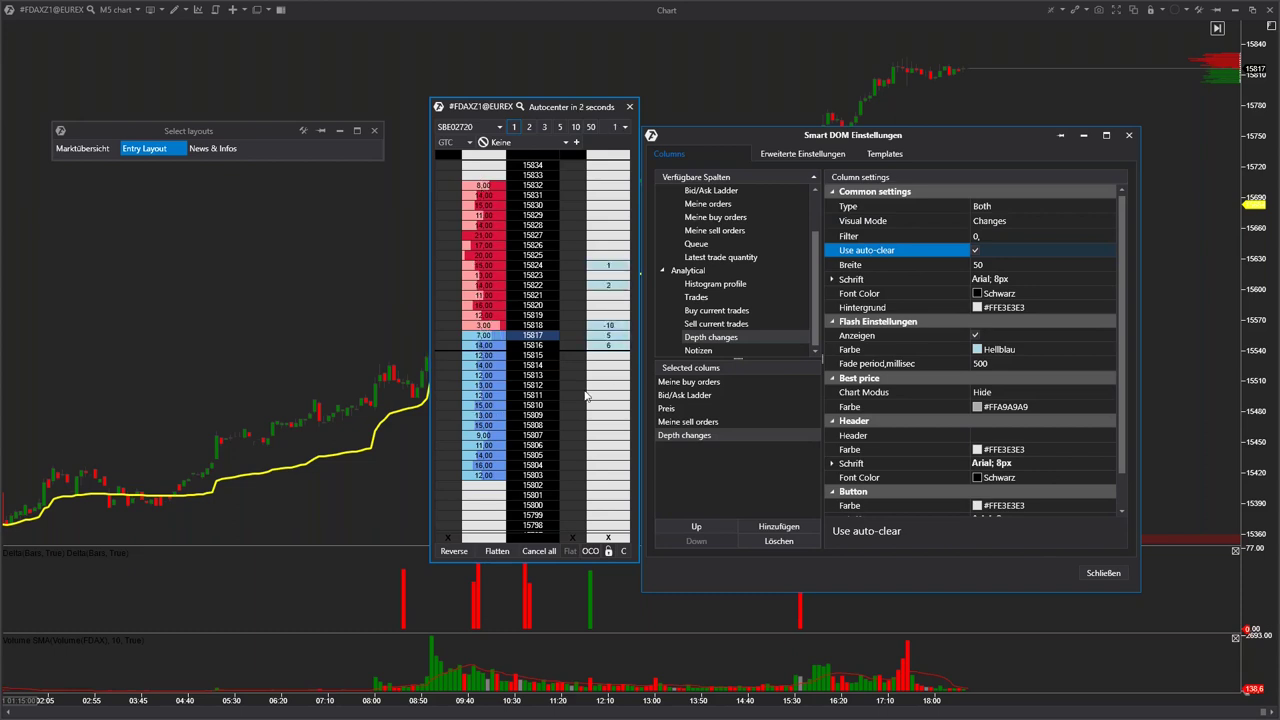
# Set the Smart DOM's number of decimal places in volume (Nachkommastellen in Volumen) to 0.
pyautogui.click(783, 155)
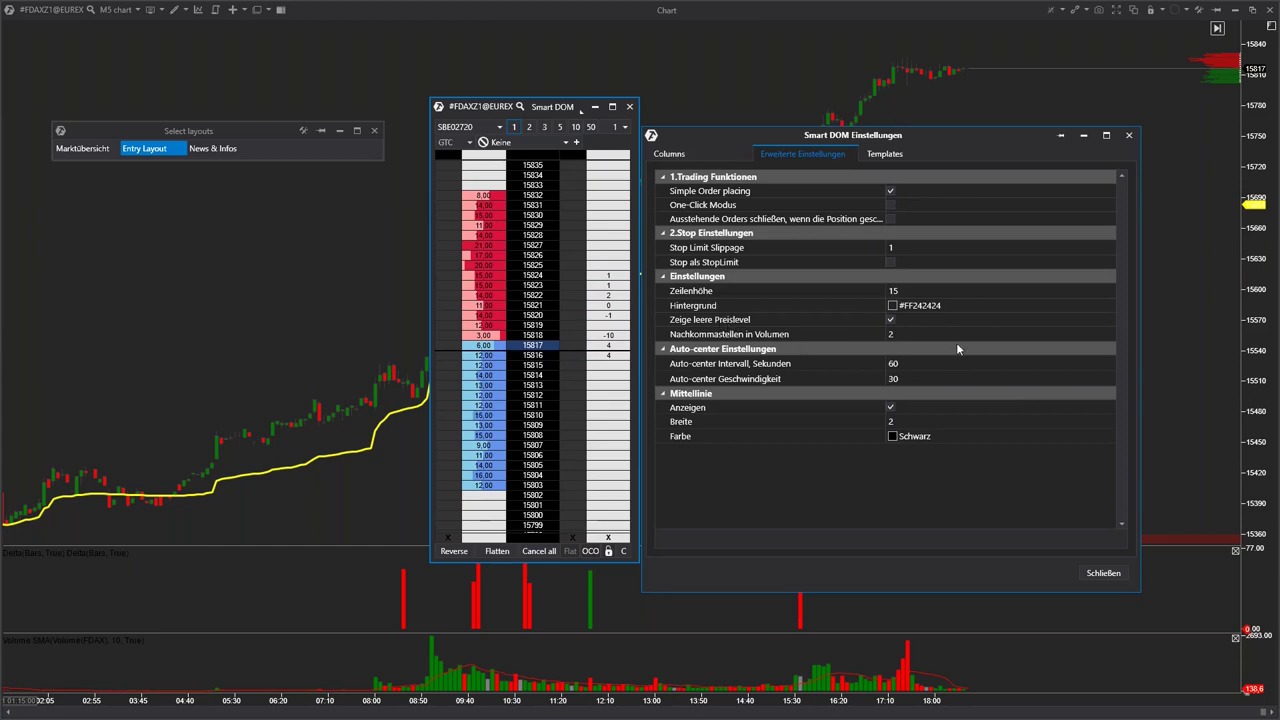
pyautogui.click(825, 336)
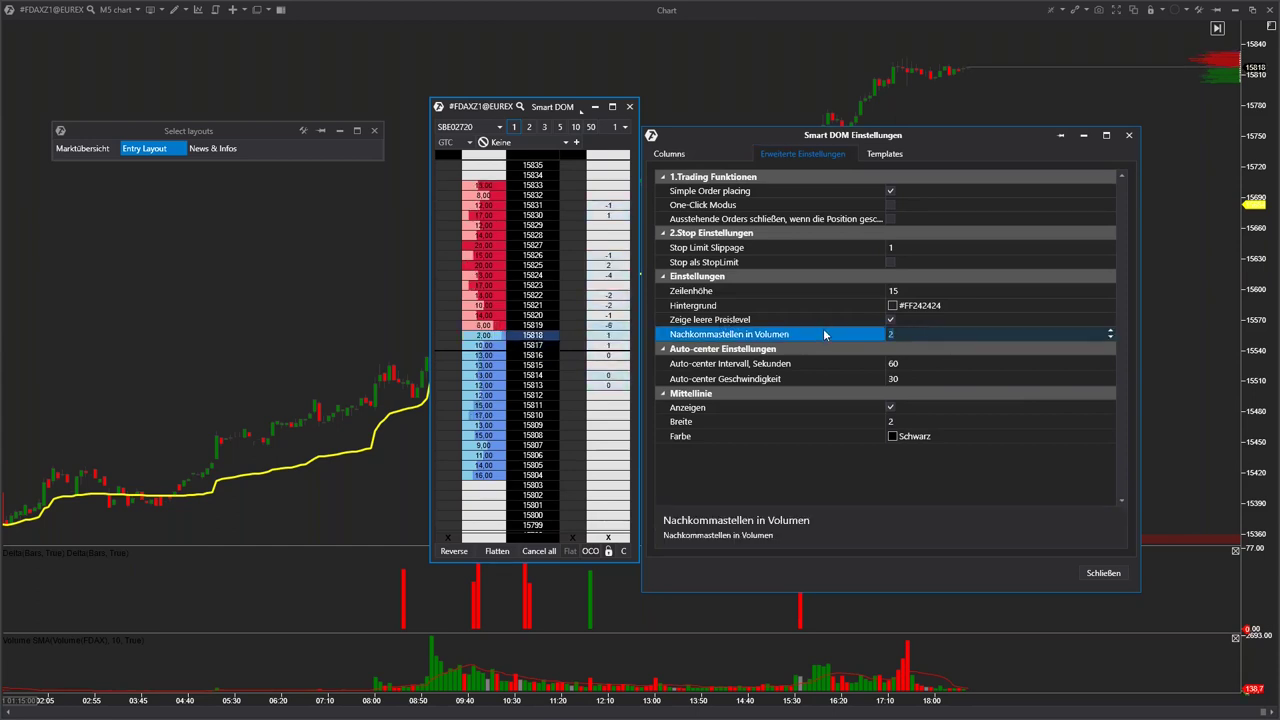
pyautogui.press('Down')
pyautogui.press('Down')
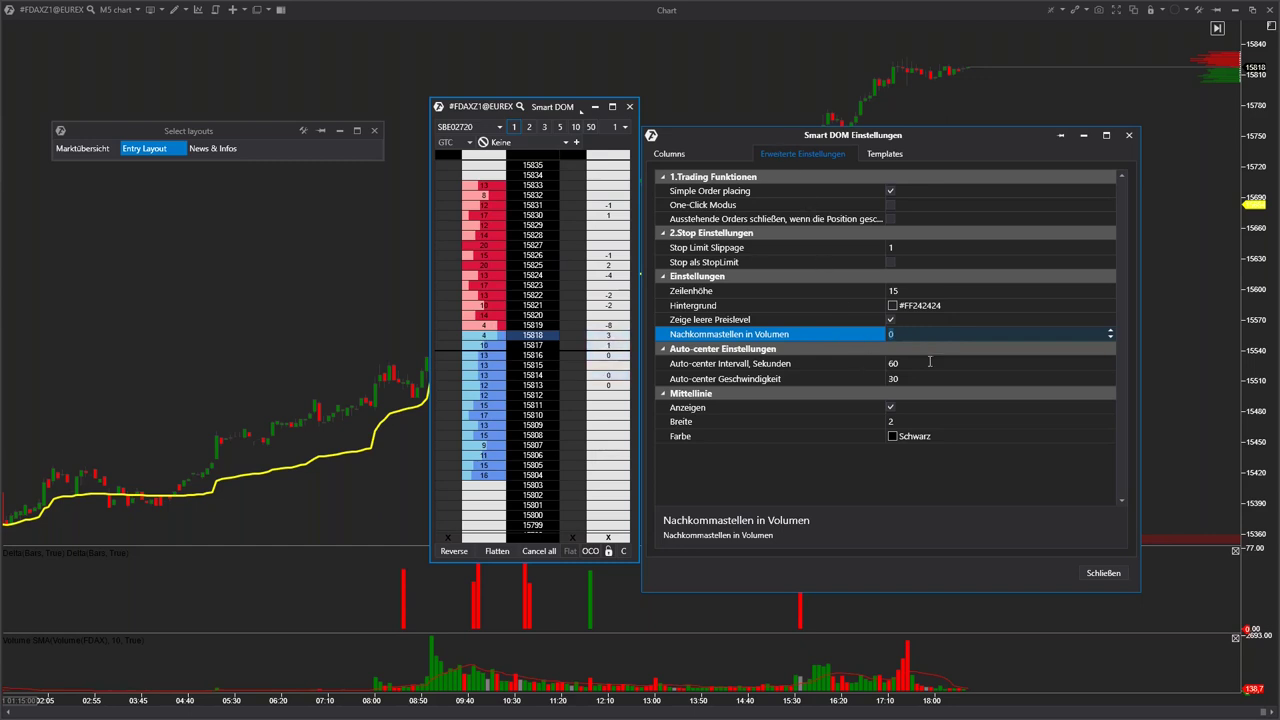
# Set the Smart DOM's Bid/Ask Ladder column filter to 30 and its filter colour to yellow (Gelb).
pyautogui.click(698, 153)
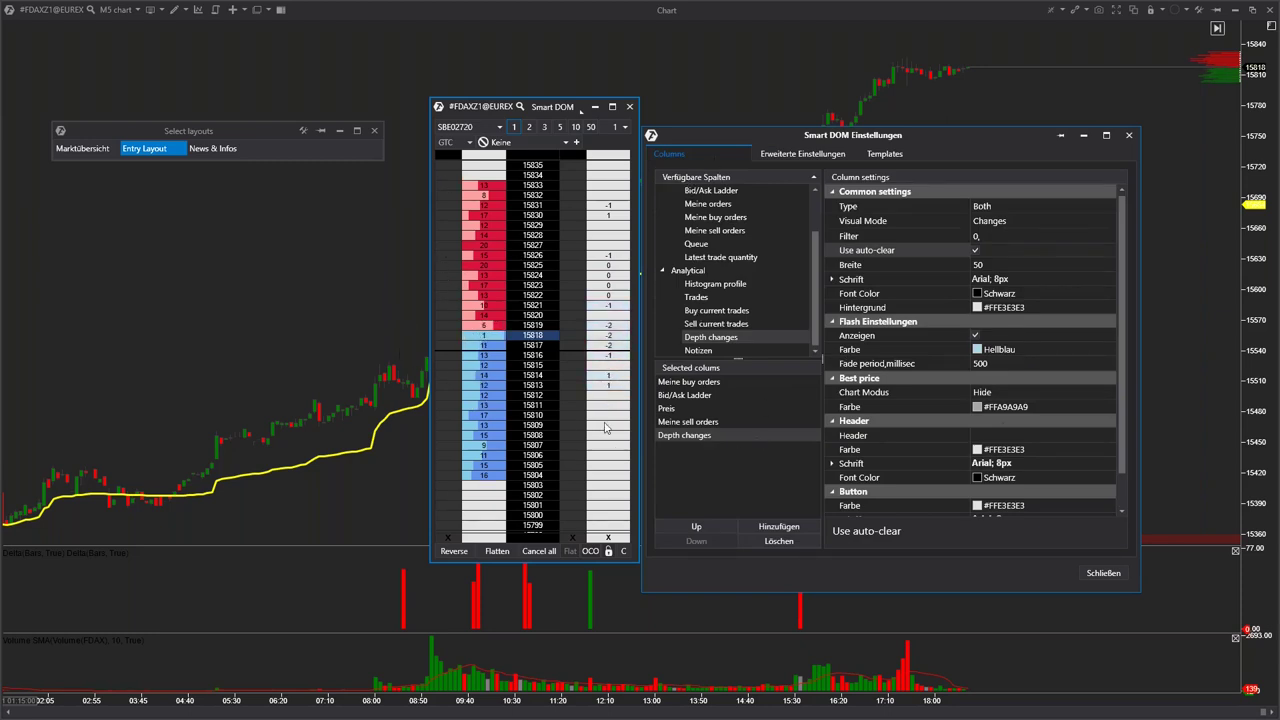
pyautogui.click(675, 396)
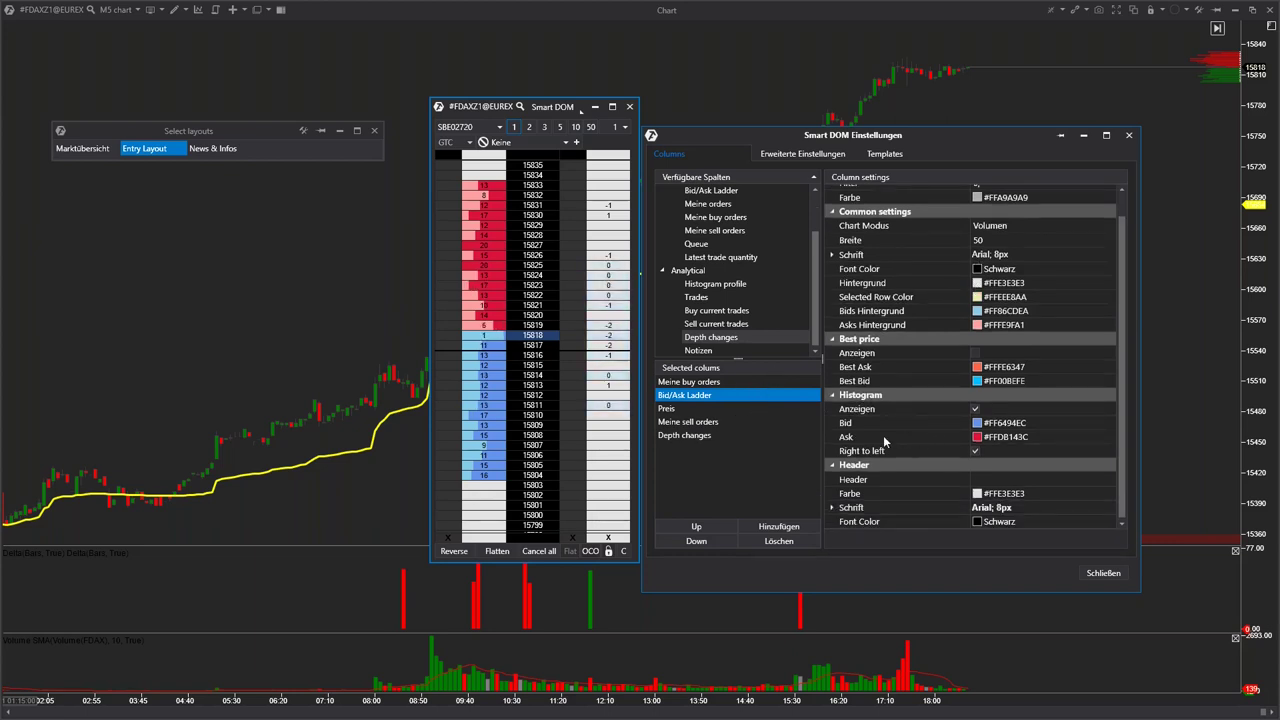
pyautogui.scroll(1, 884, 441)
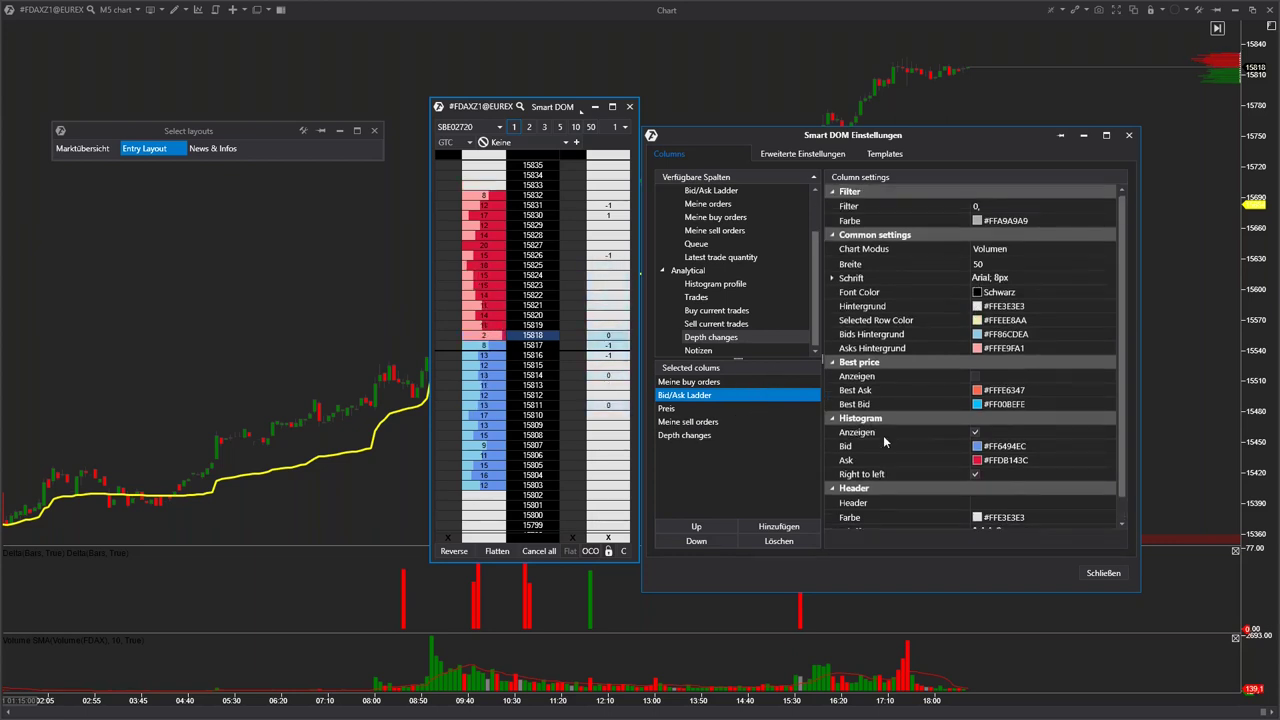
pyautogui.click(880, 206)
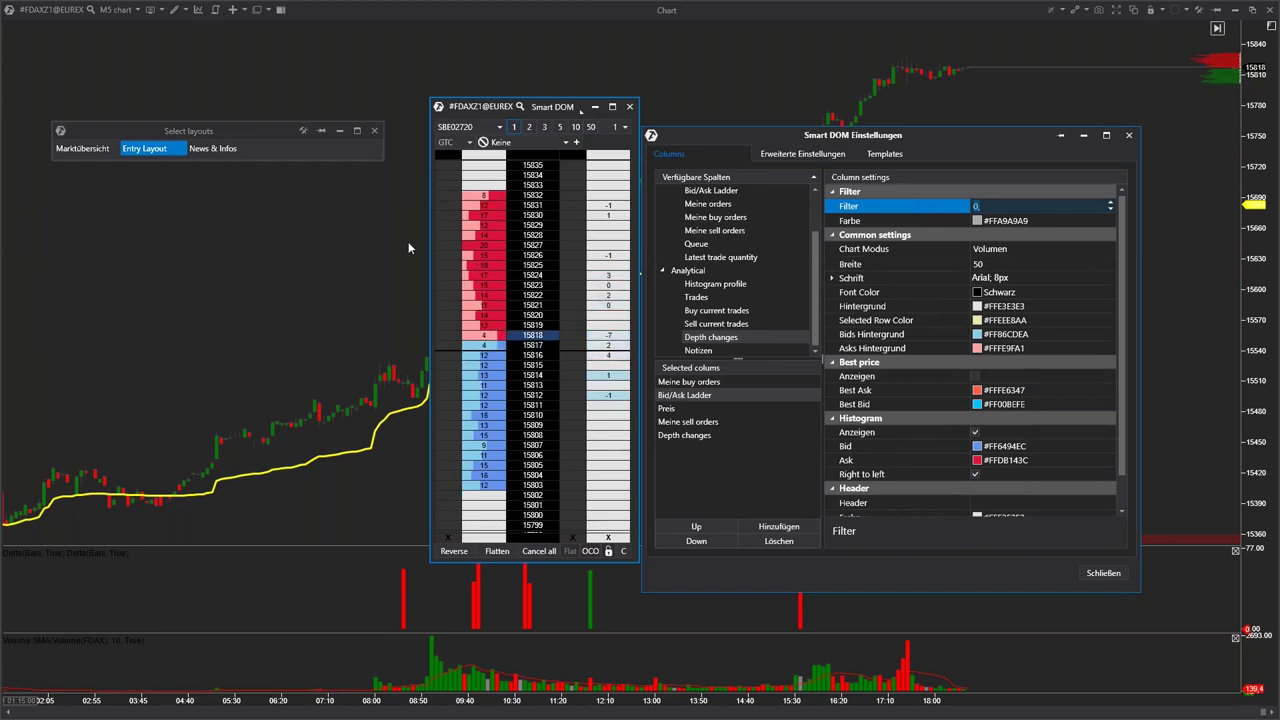
pyautogui.press('BackSpace')
pyautogui.write('30')
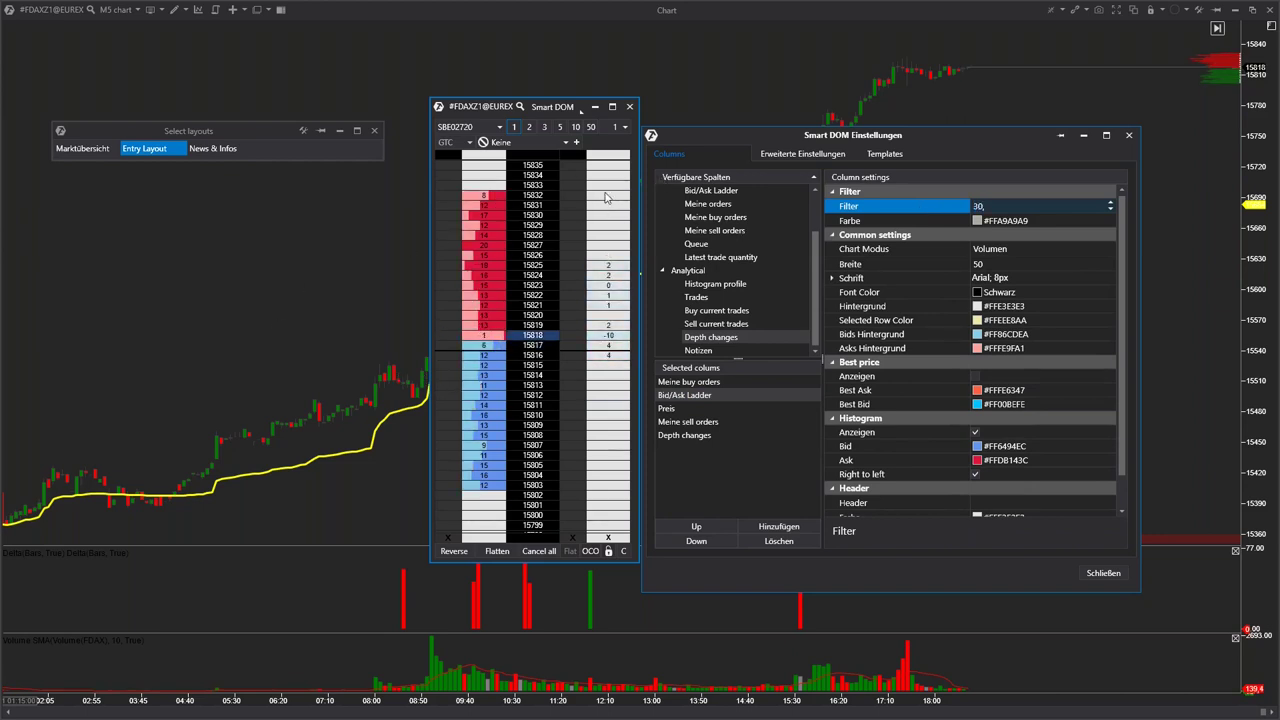
pyautogui.click(984, 221)
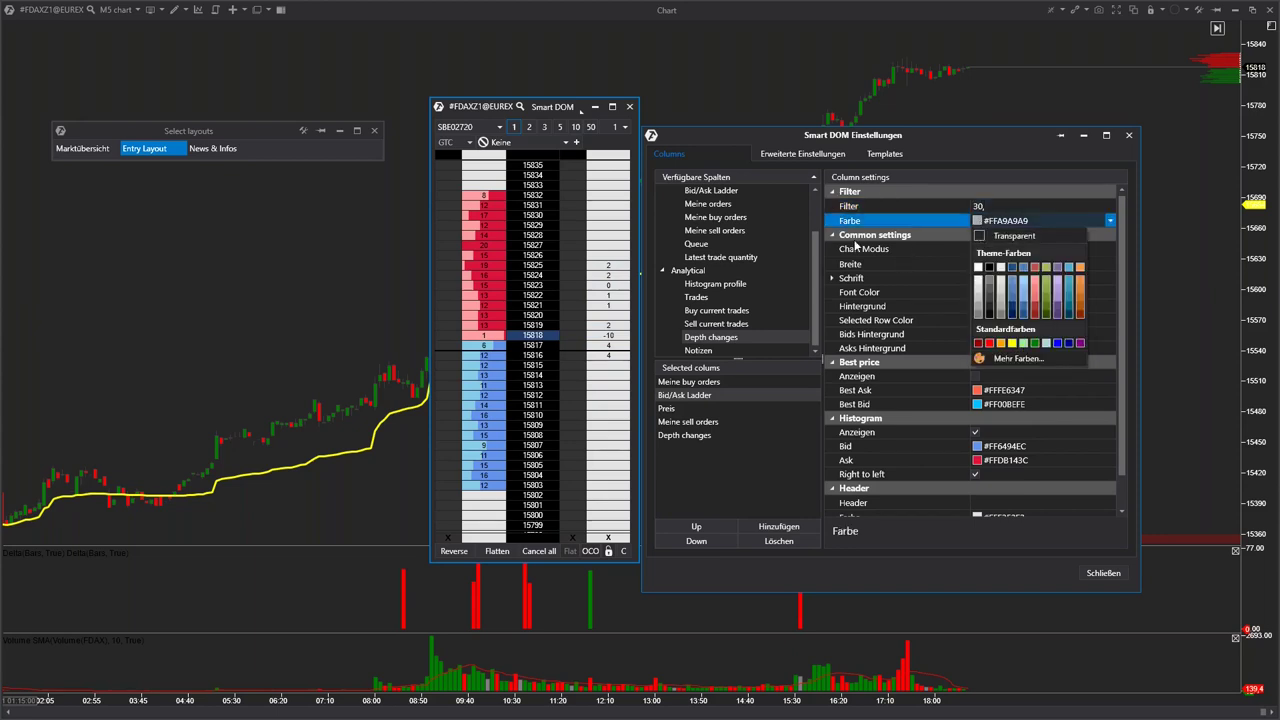
pyautogui.click(1012, 342)
# Change the Bid/Ask Ladder column's filter to 20 and turn off its histogram display.
pyautogui.click(1010, 207)
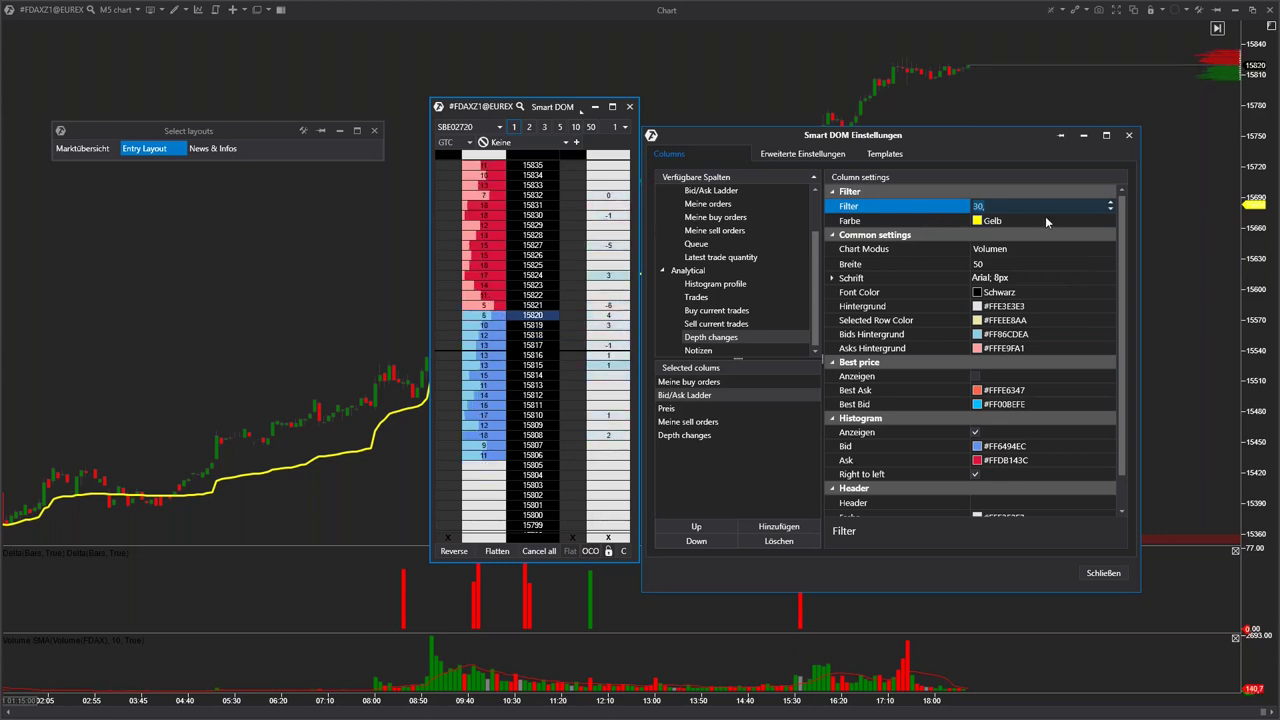
pyautogui.write('20')
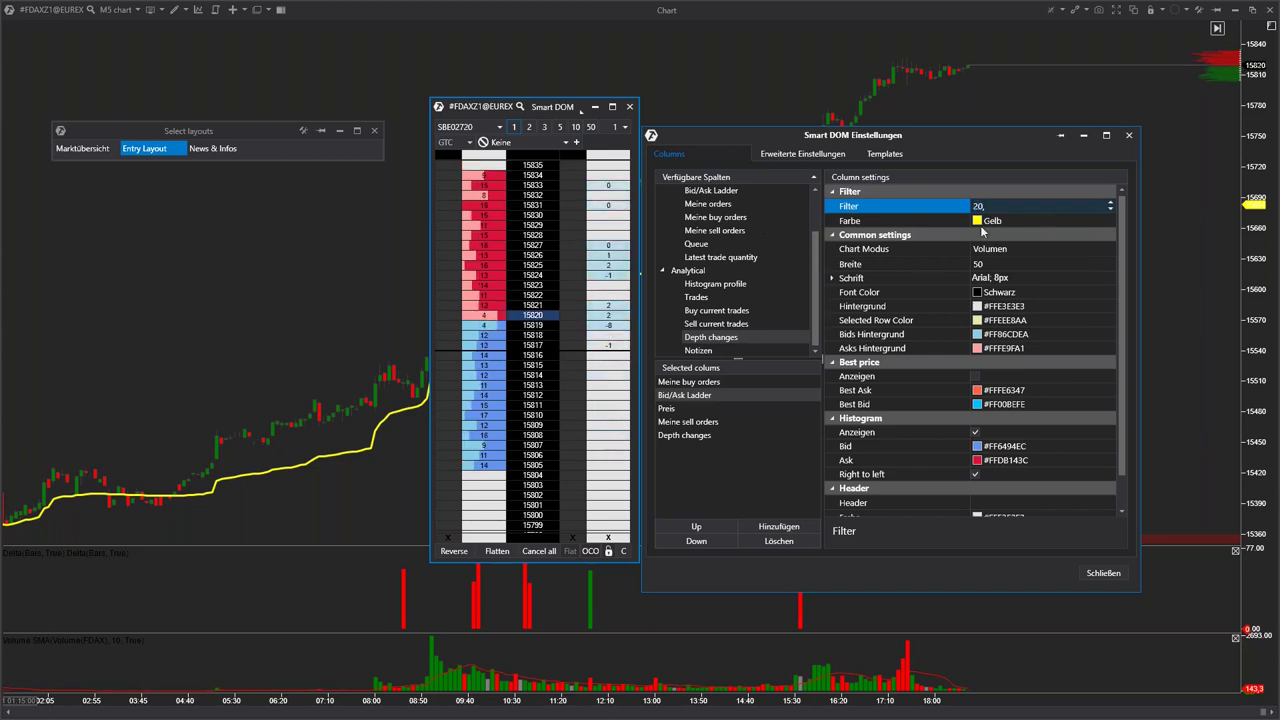
pyautogui.click(976, 433)
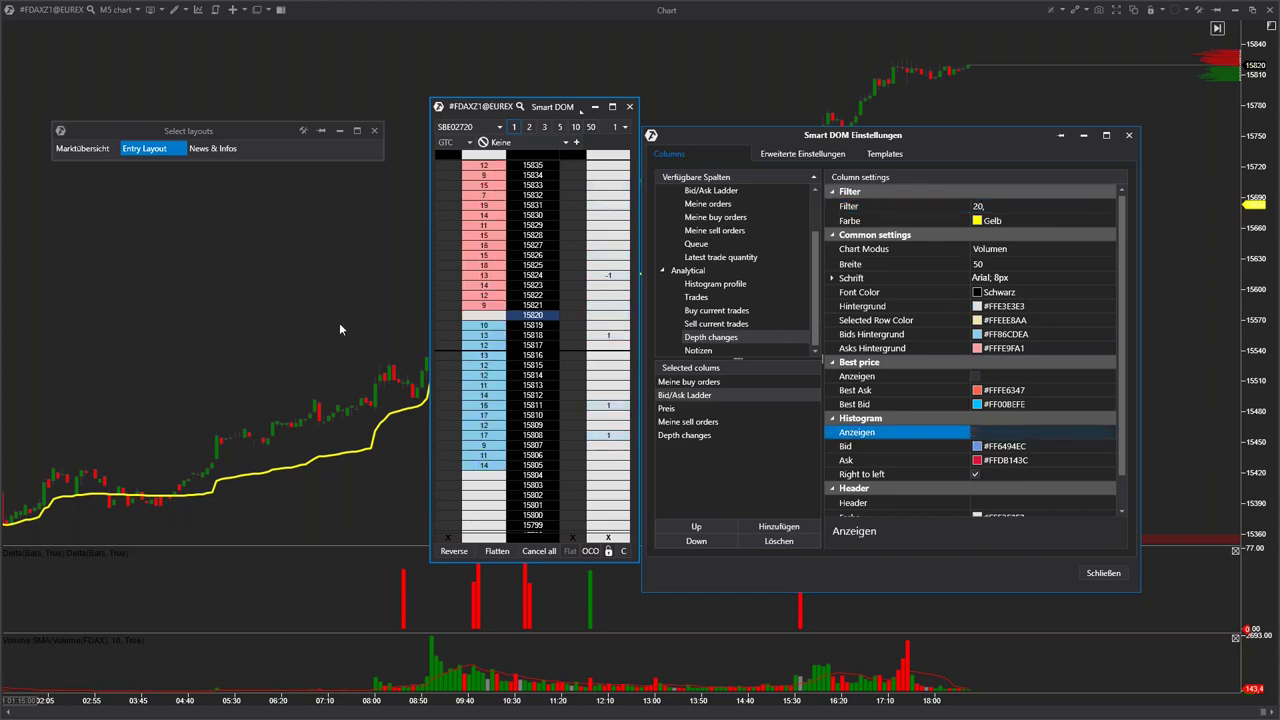
# Set the Bid/Ask Ladder column's filter to 15.
pyautogui.click(924, 204)
pyautogui.write('15')
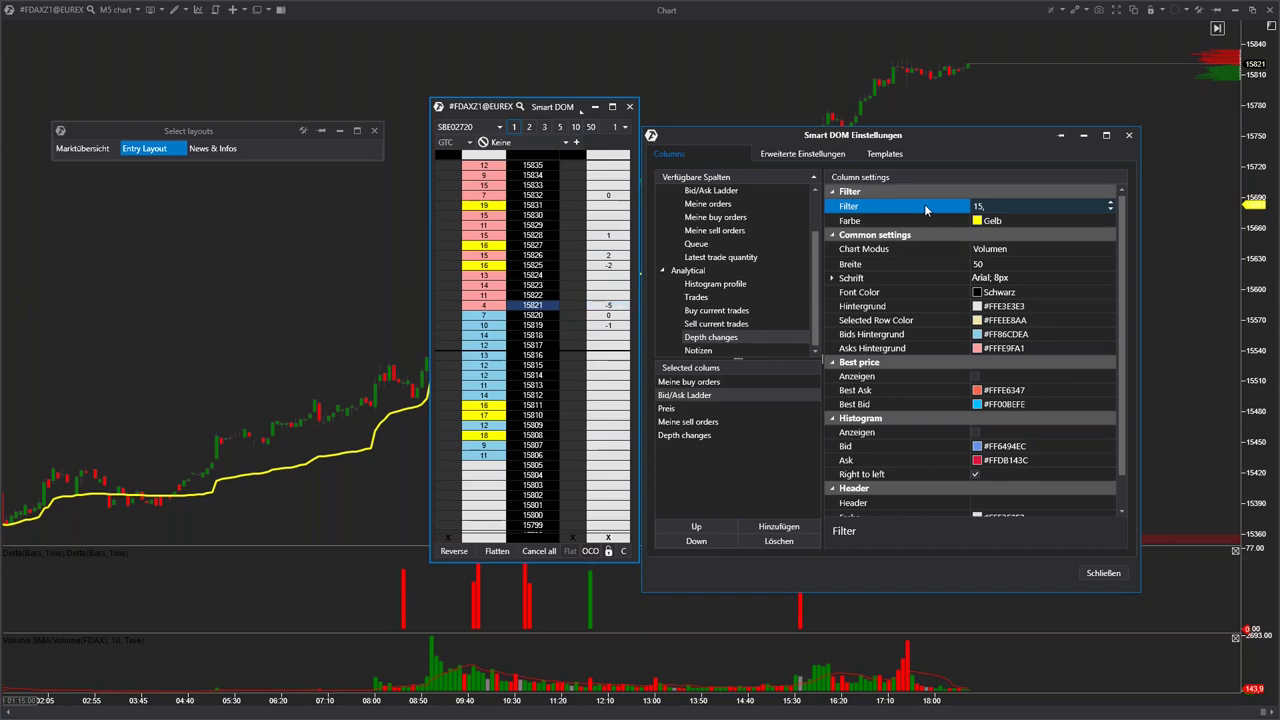
pyautogui.write(',')
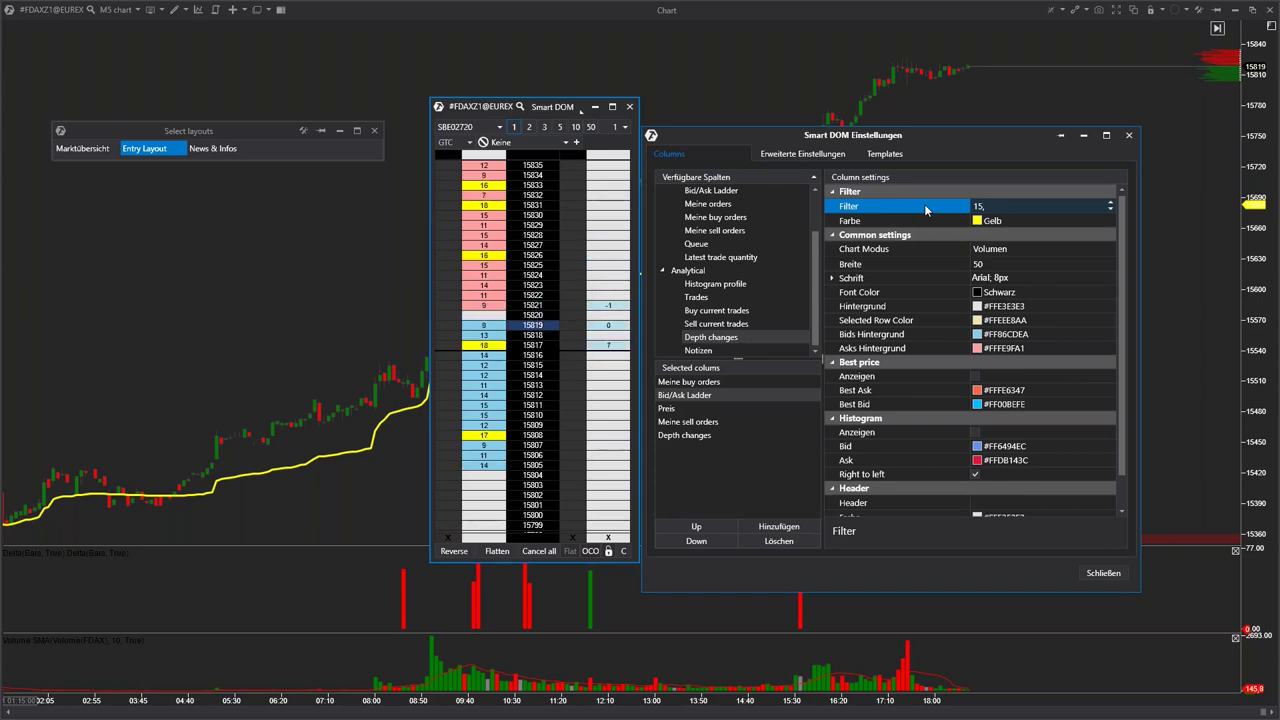
pyautogui.press('BackSpace')
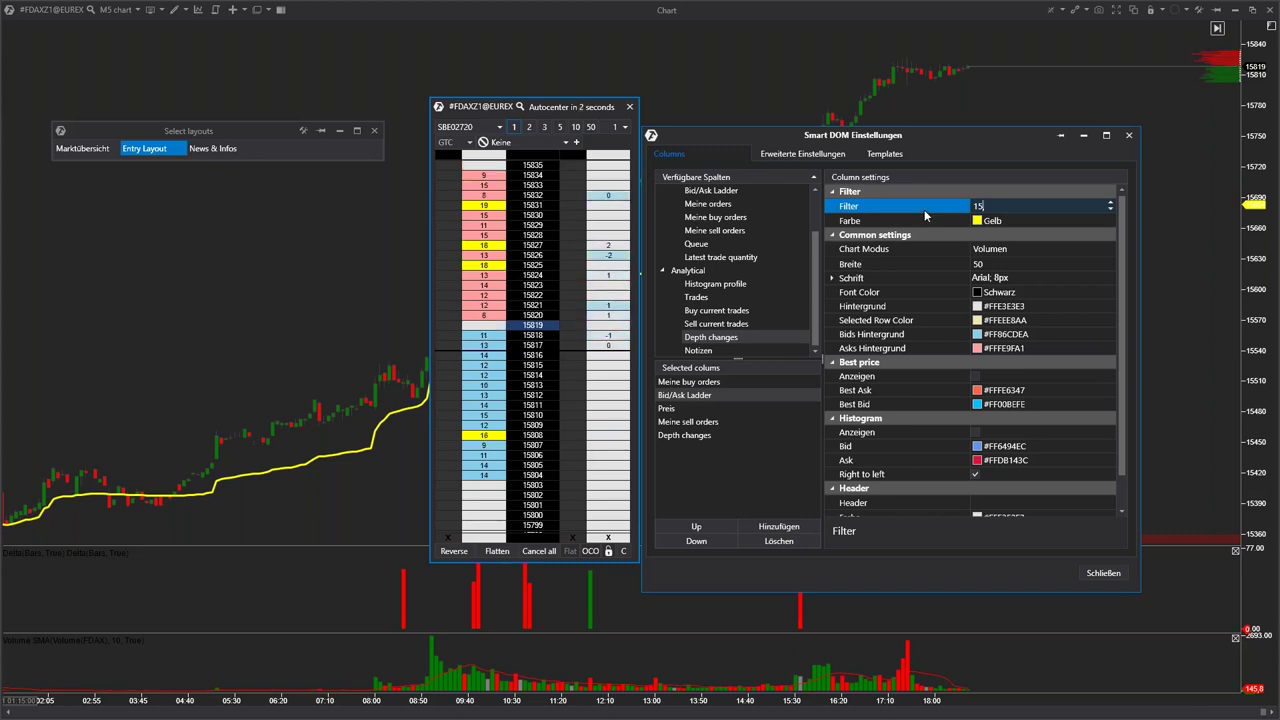
# Remove the Meine buy orders and Meine sell orders columns from the Smart DOM and make Preis the first column.
pyautogui.click(700, 421)
pyautogui.press('Delete')
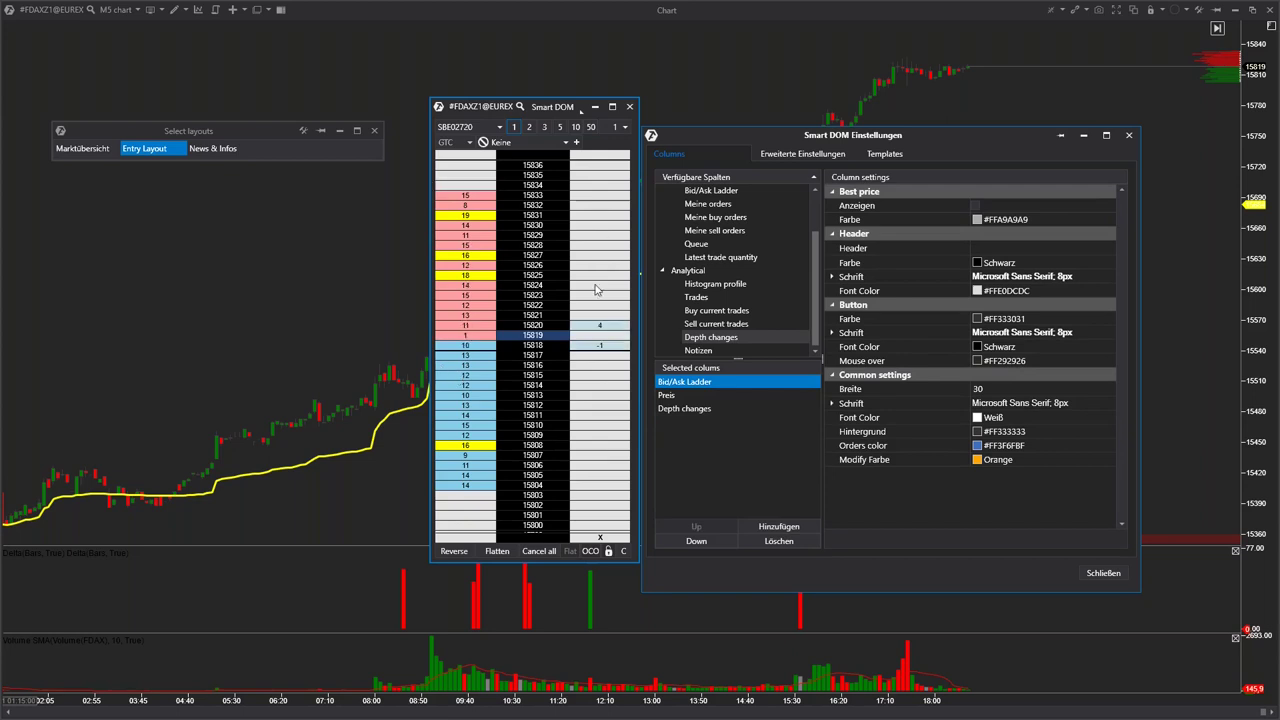
pyautogui.click(680, 398)
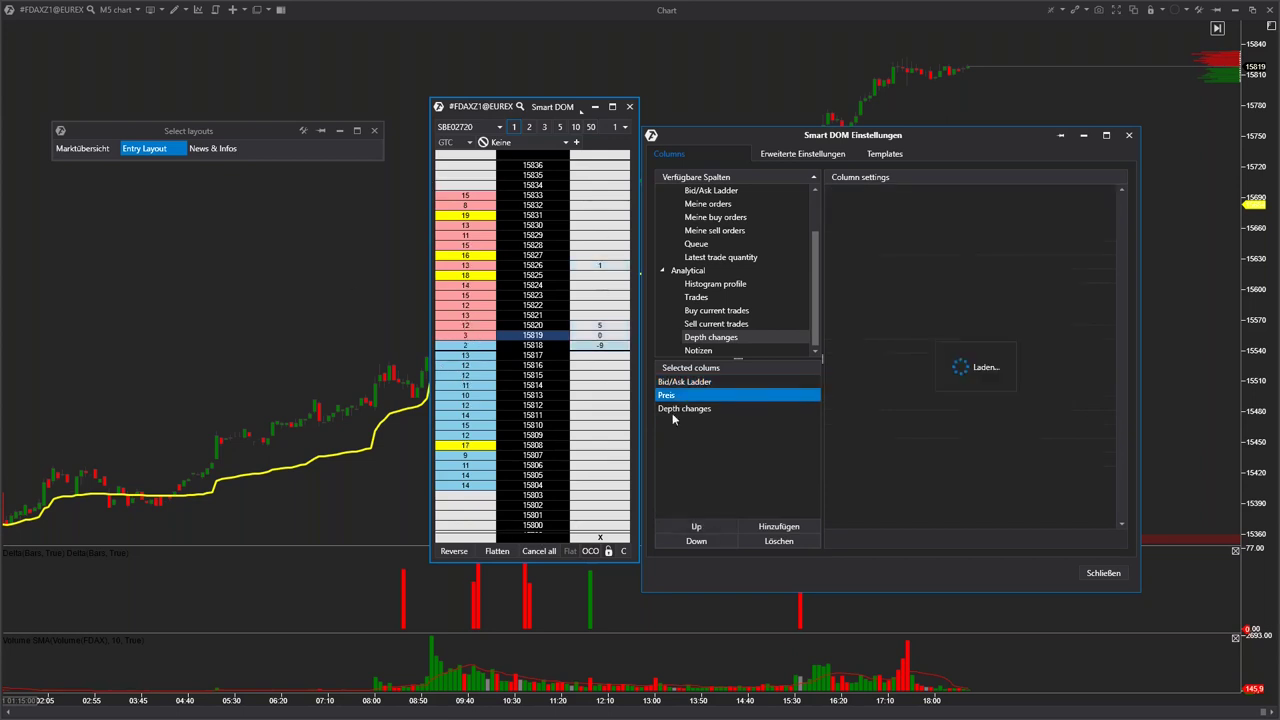
pyautogui.click(696, 526)
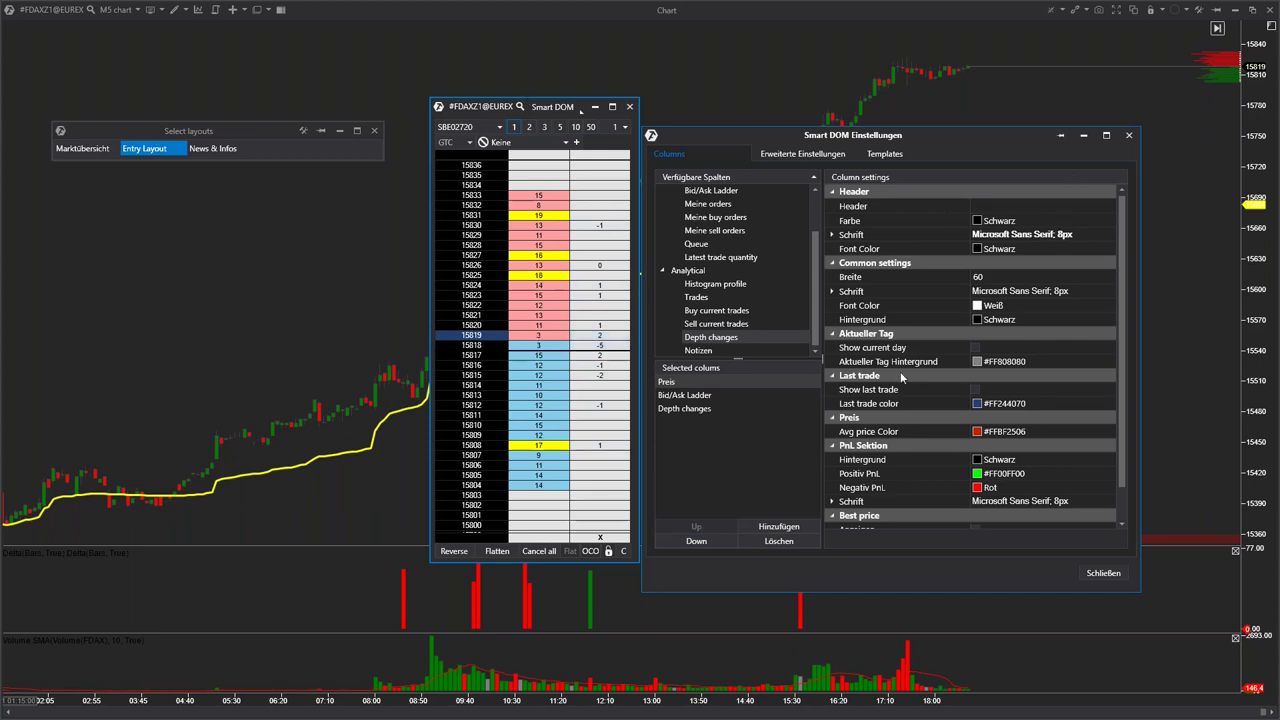
pyautogui.scroll(-1, 897, 380)
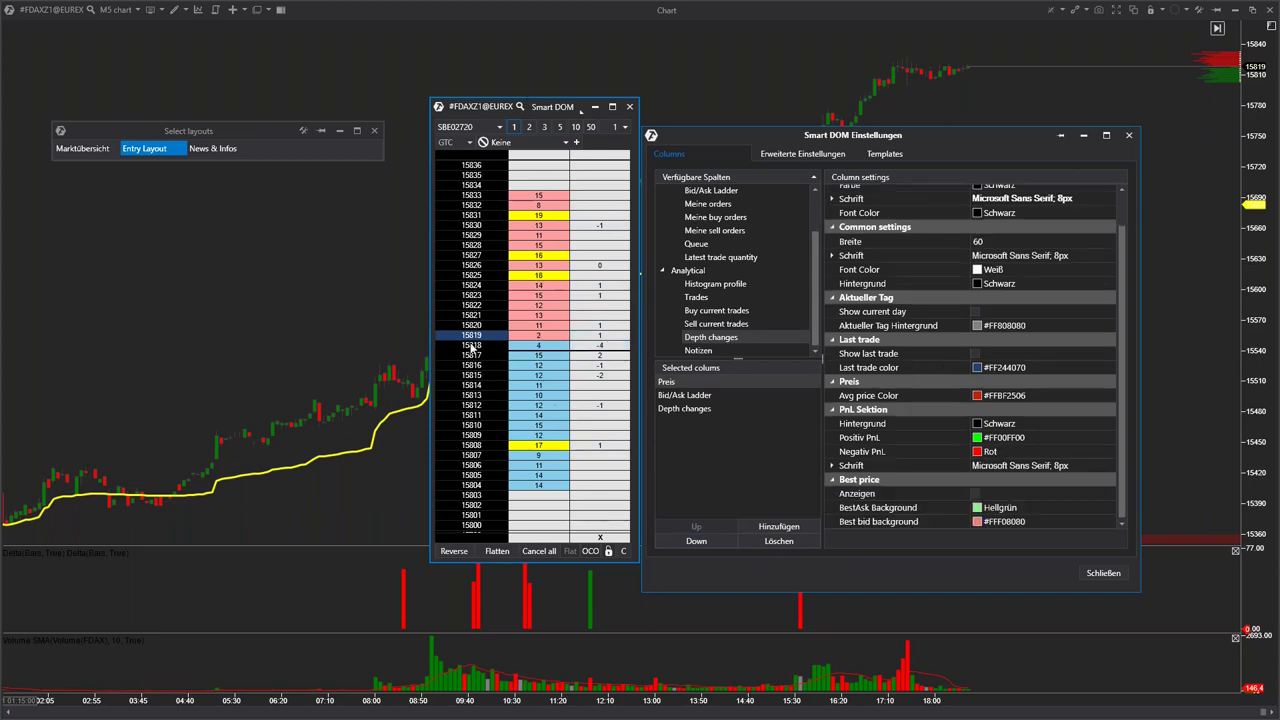
pyautogui.click(1103, 572)
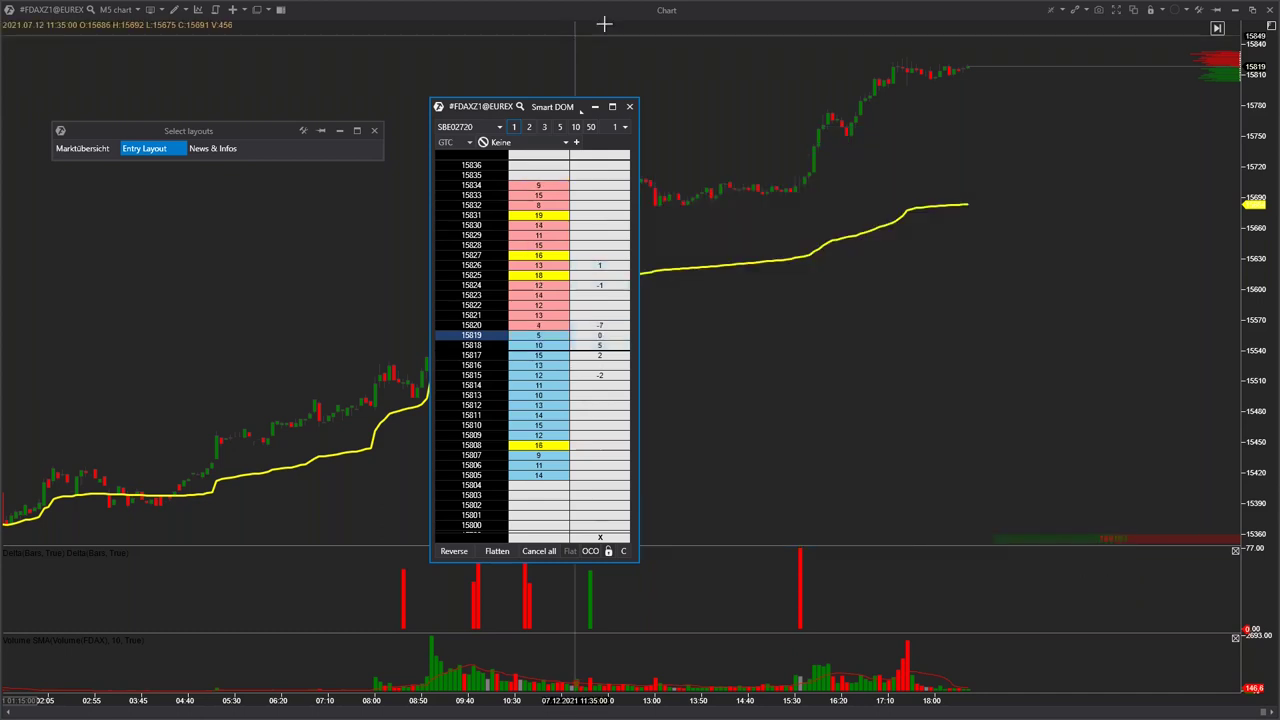
# Dock the Smart DOM to the right of the FDAX M5 chart as a narrow, full-height pane.
pyautogui.moveTo(437, 112); pyautogui.dragTo(1052, 400)
pyautogui.moveTo(1059, 335); pyautogui.dragTo(1041, 337)
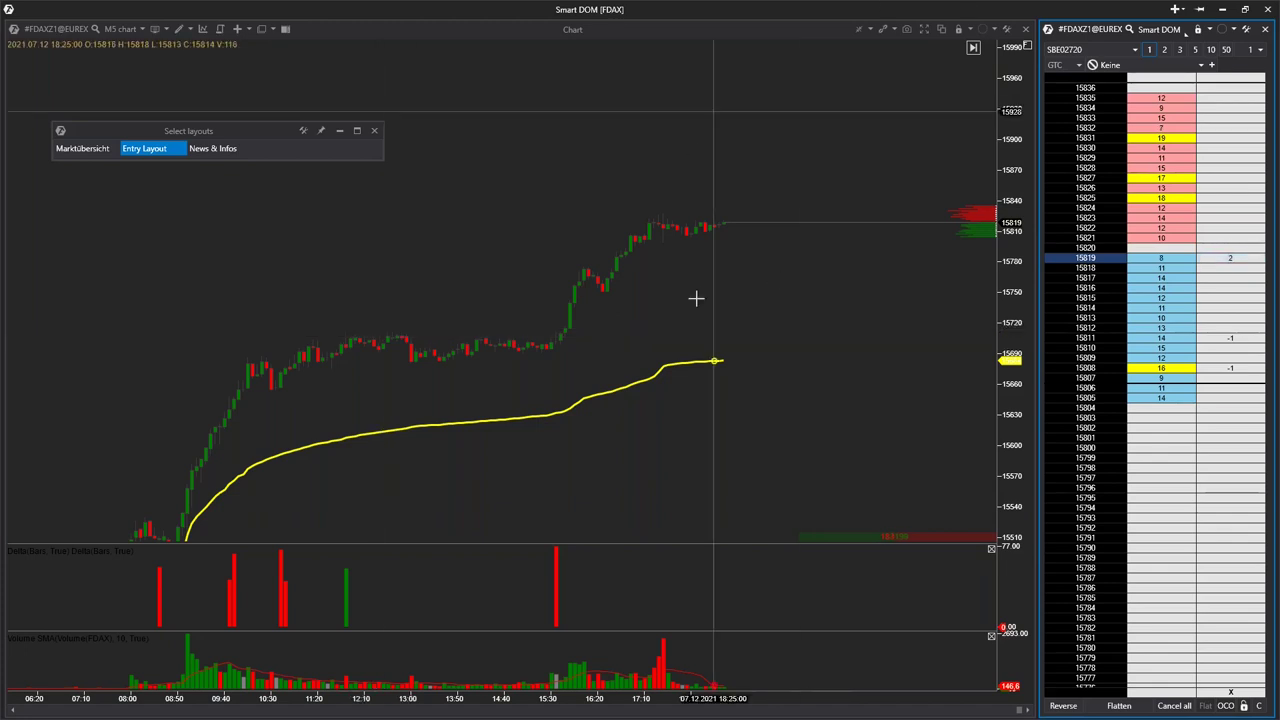
pyautogui.click(682, 402)
pyautogui.moveTo(682, 402); pyautogui.dragTo(703, 397)
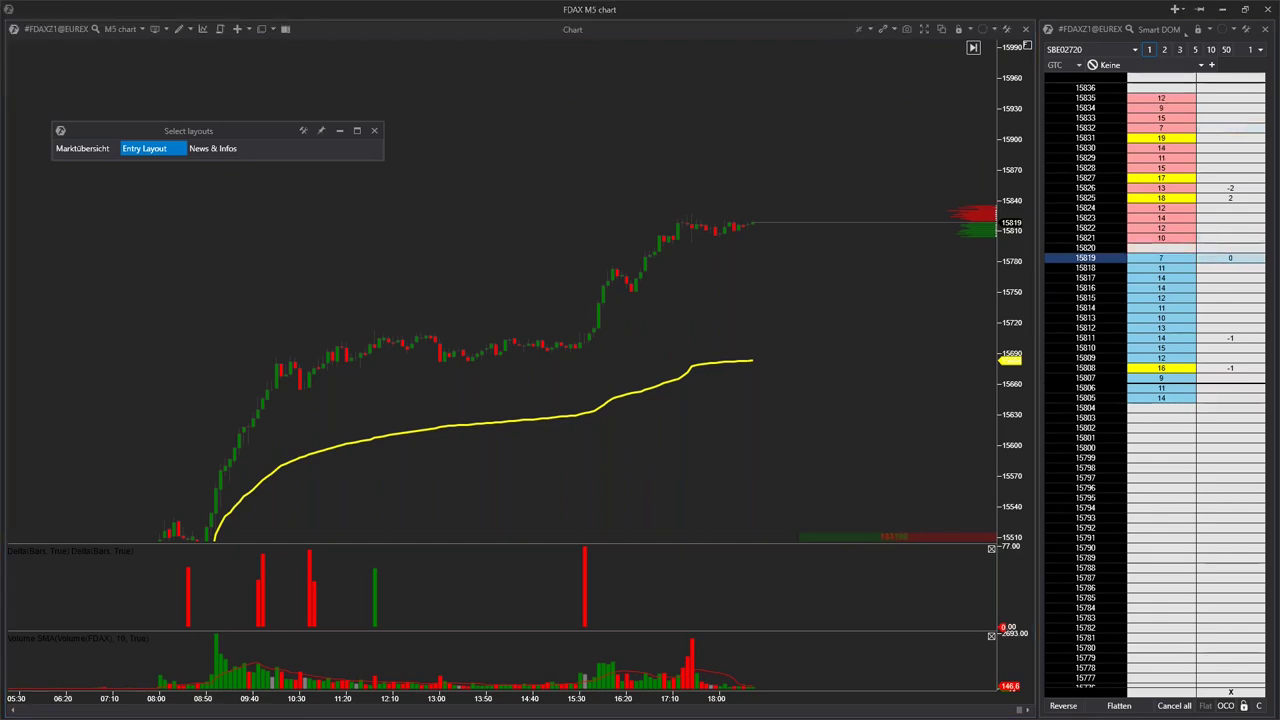
# Place the Smart Tape window over the M5 chart and open its column editor (Spalteneditor) beside it.
pyautogui.moveTo(380, 313); pyautogui.dragTo(665, 130)
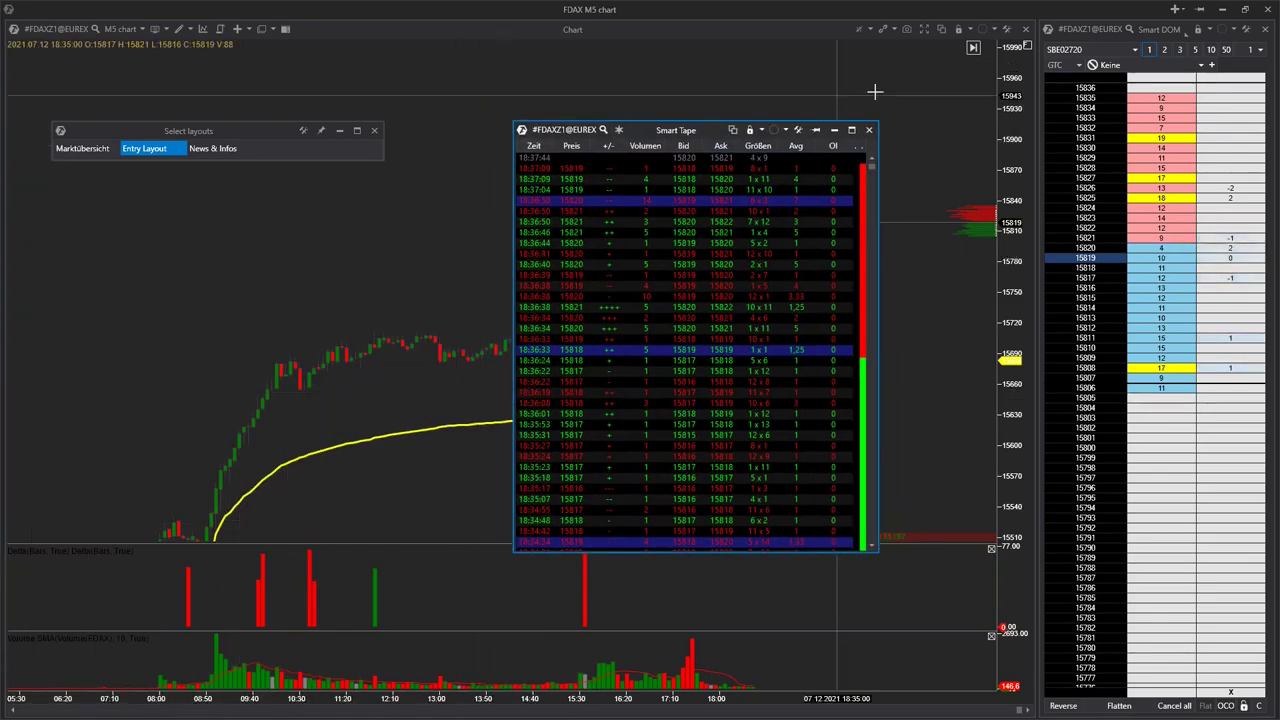
pyautogui.rightClick(605, 249)
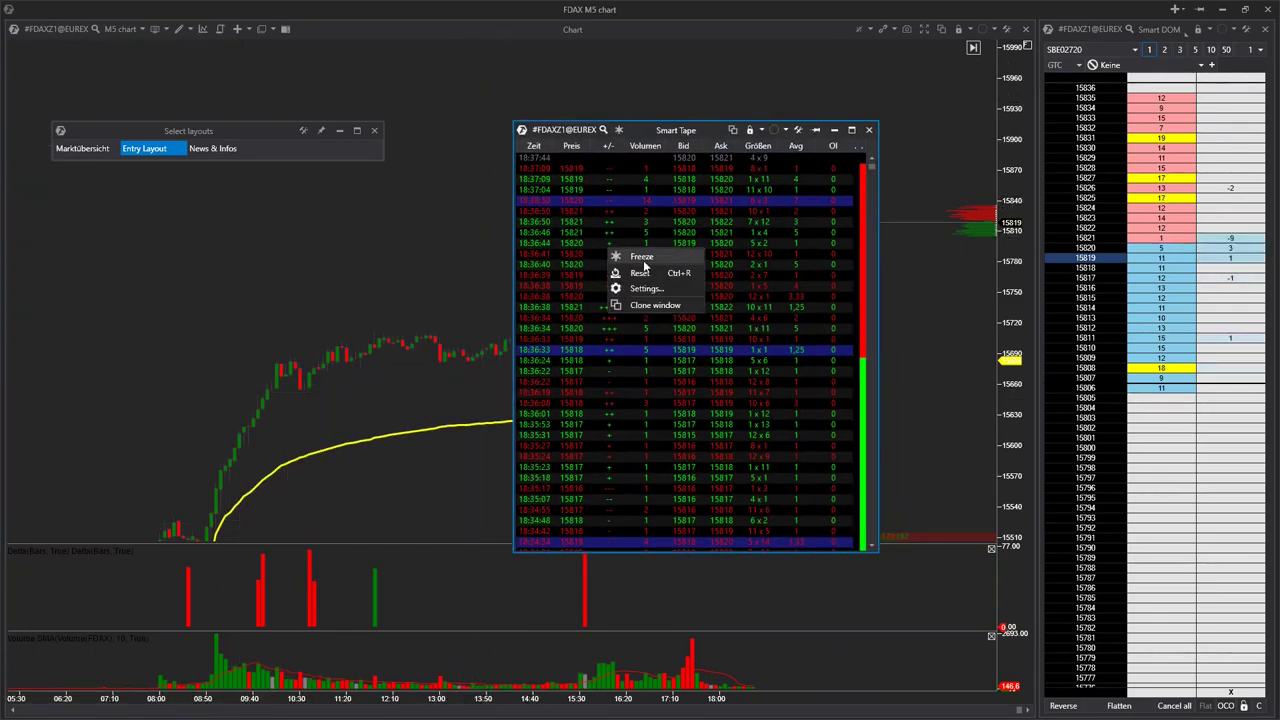
pyautogui.click(572, 253)
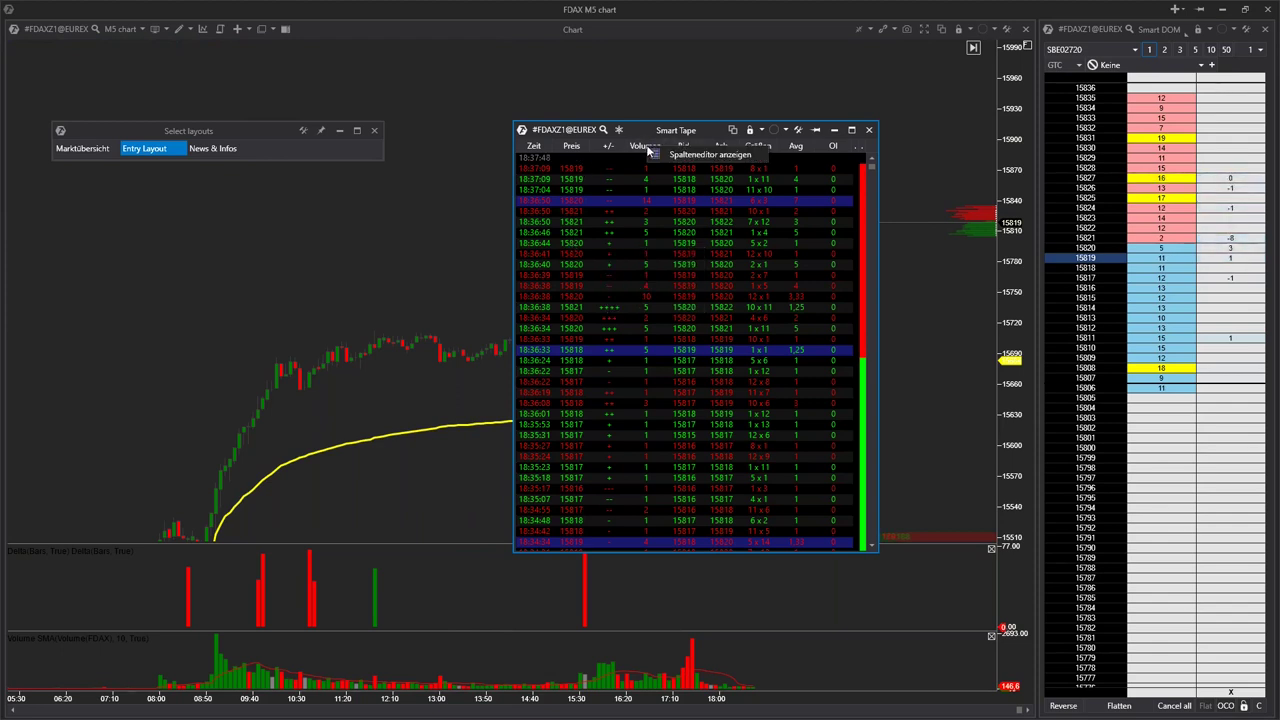
pyautogui.click(705, 152)
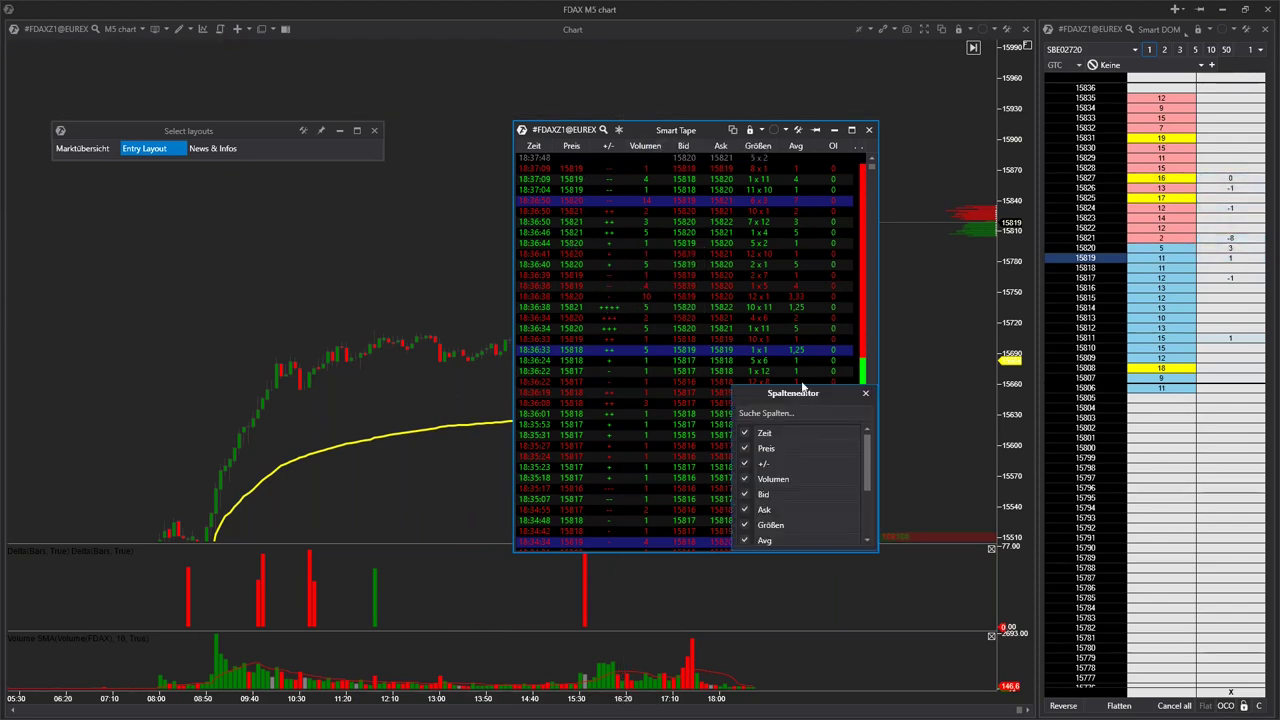
pyautogui.moveTo(790, 390); pyautogui.dragTo(314, 264)
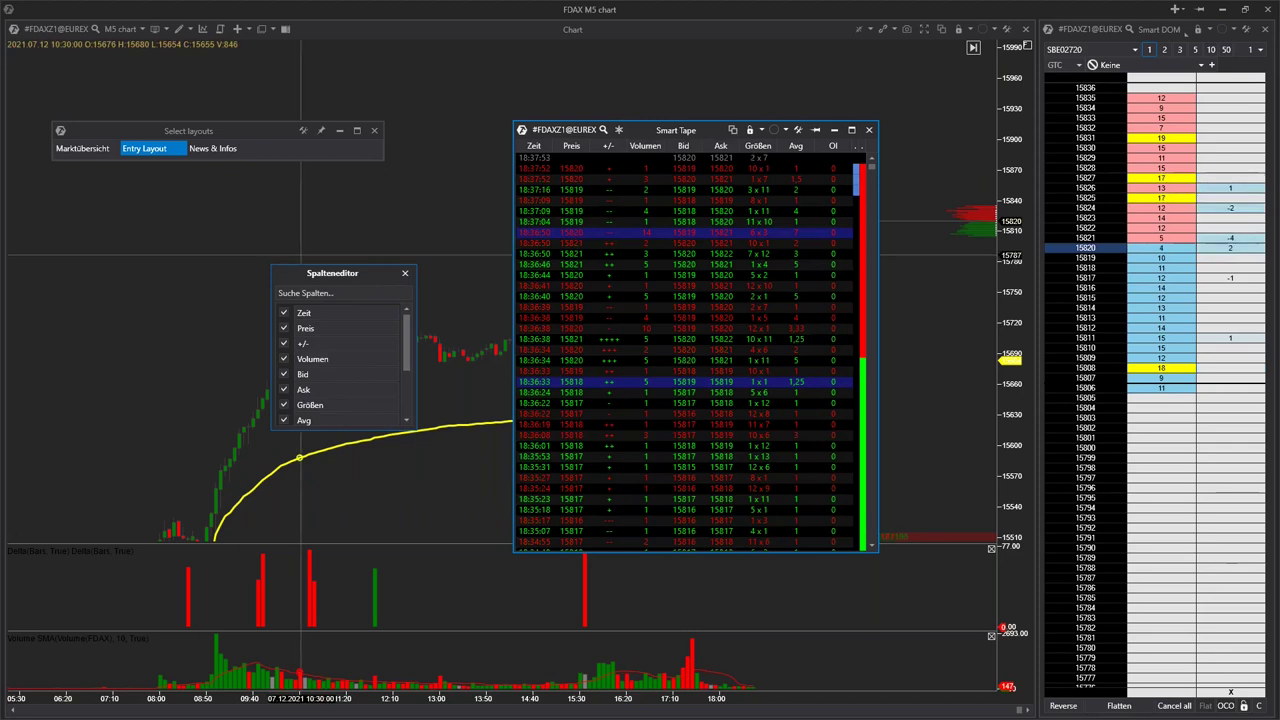
# Hide the Smart Tape's OI, Avg, Größen, Ask, Bid and +/- columns and close the column editor.
pyautogui.scroll(-2, 300, 390)
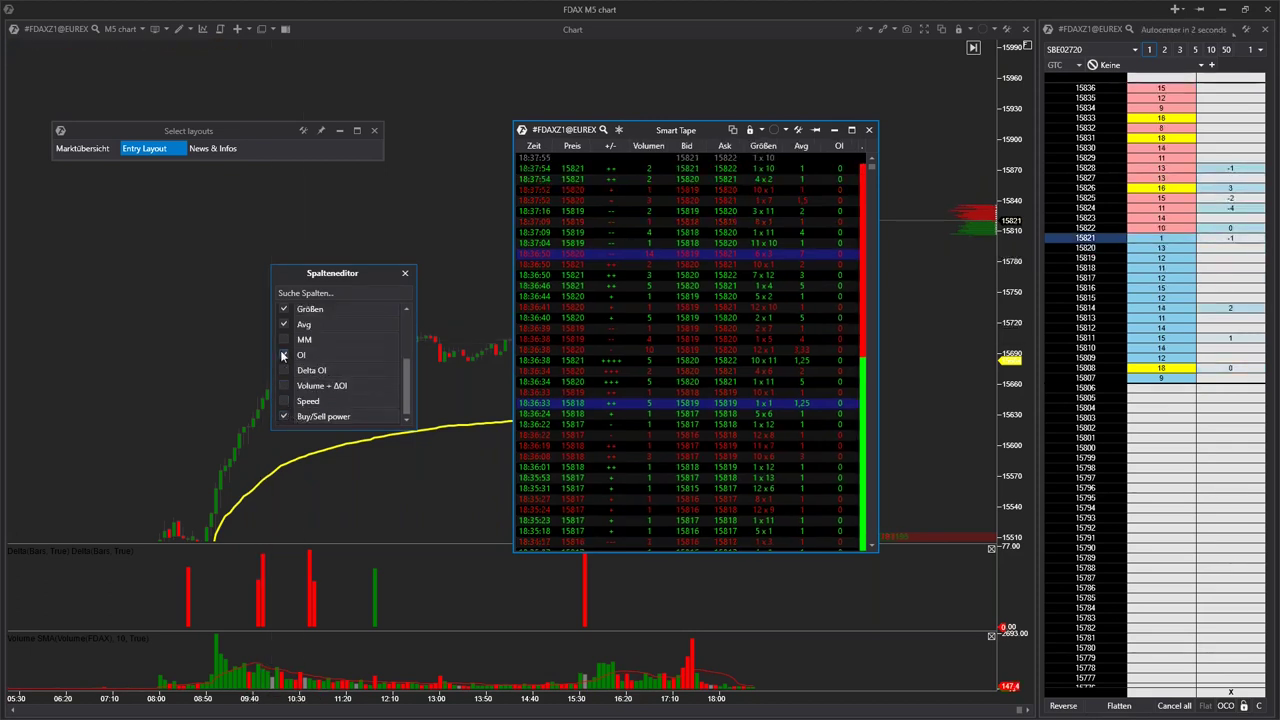
pyautogui.click(284, 355)
pyautogui.scroll(1, 335, 375)
pyautogui.click(284, 370)
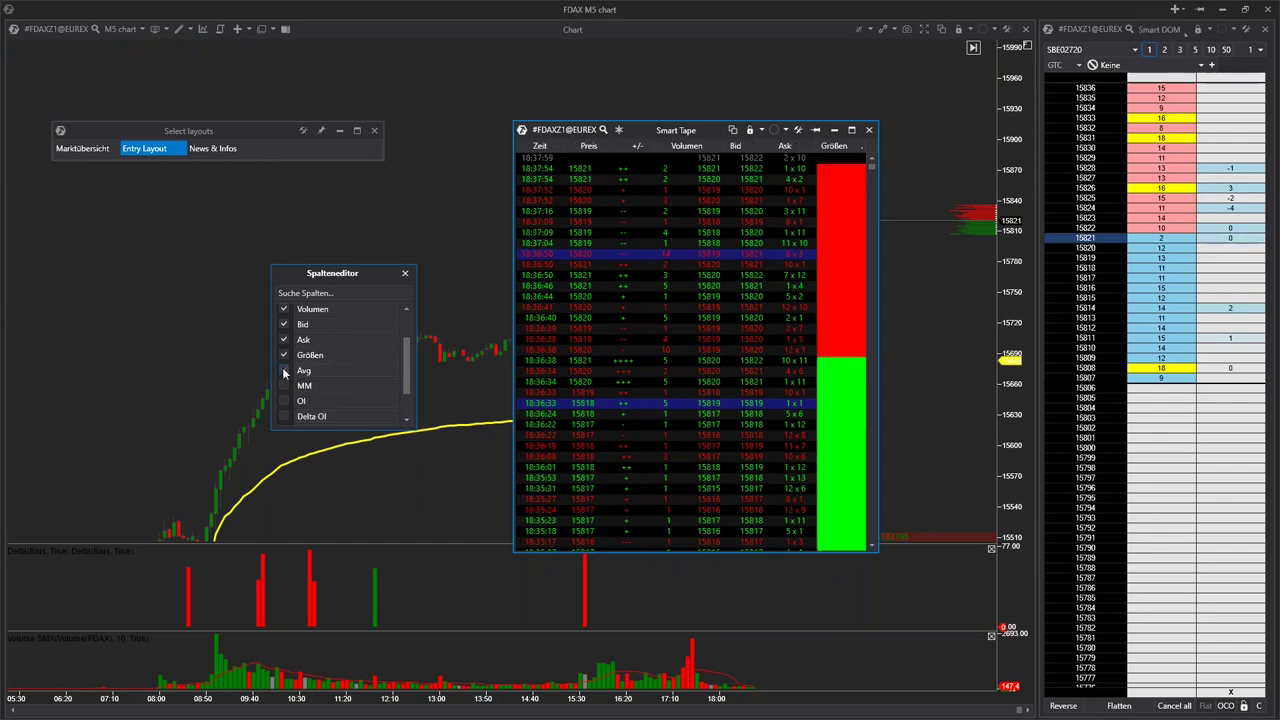
pyautogui.click(284, 355)
pyautogui.click(284, 339)
pyautogui.click(284, 324)
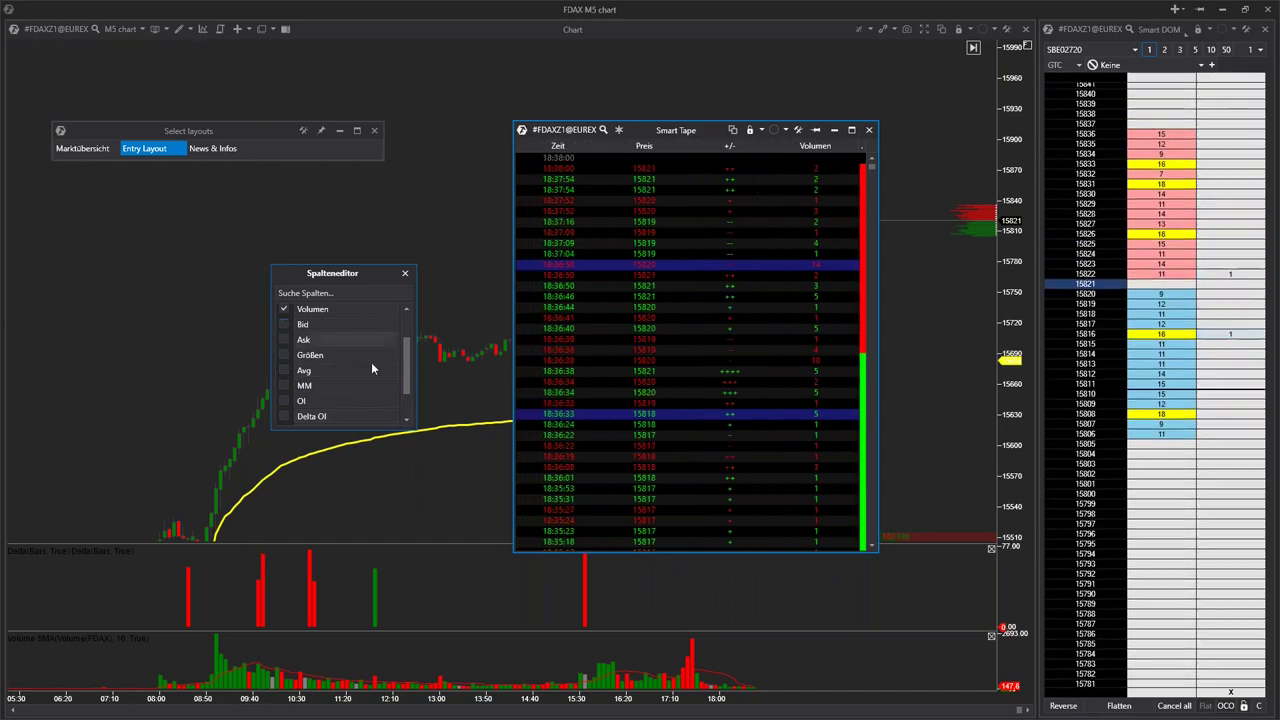
pyautogui.scroll(1, 371, 362)
pyautogui.click(284, 343)
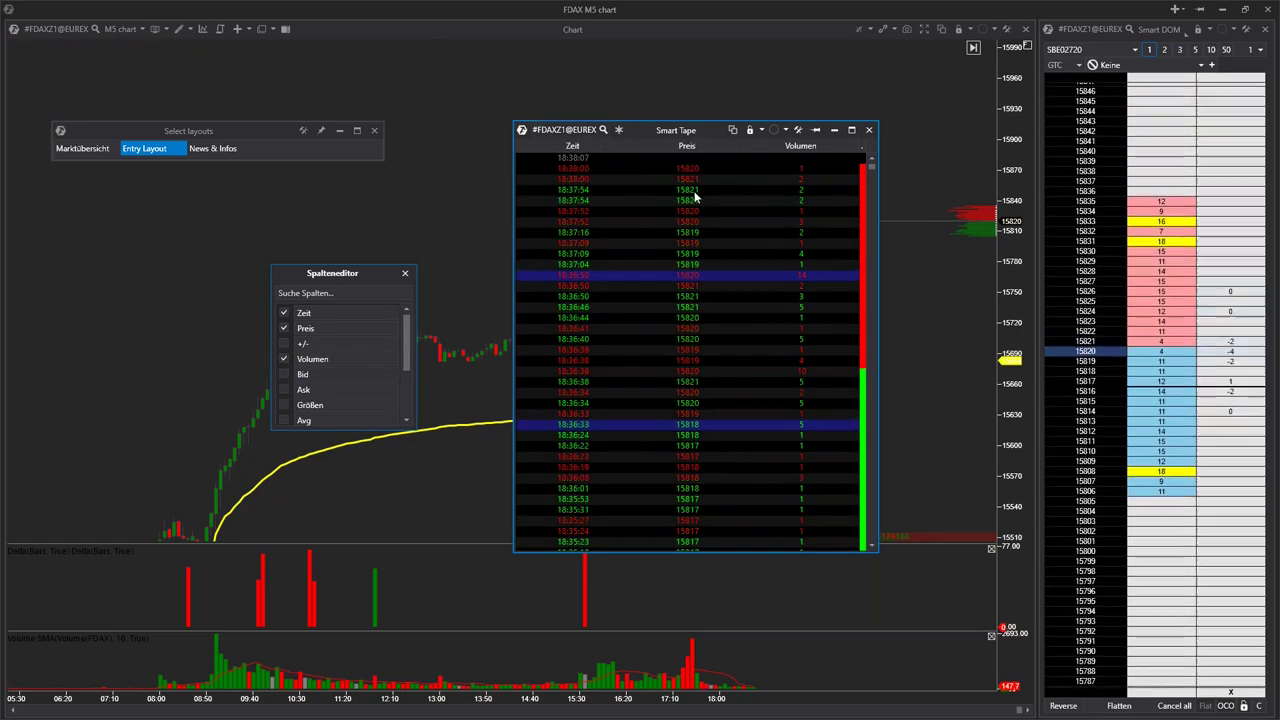
pyautogui.click(406, 274)
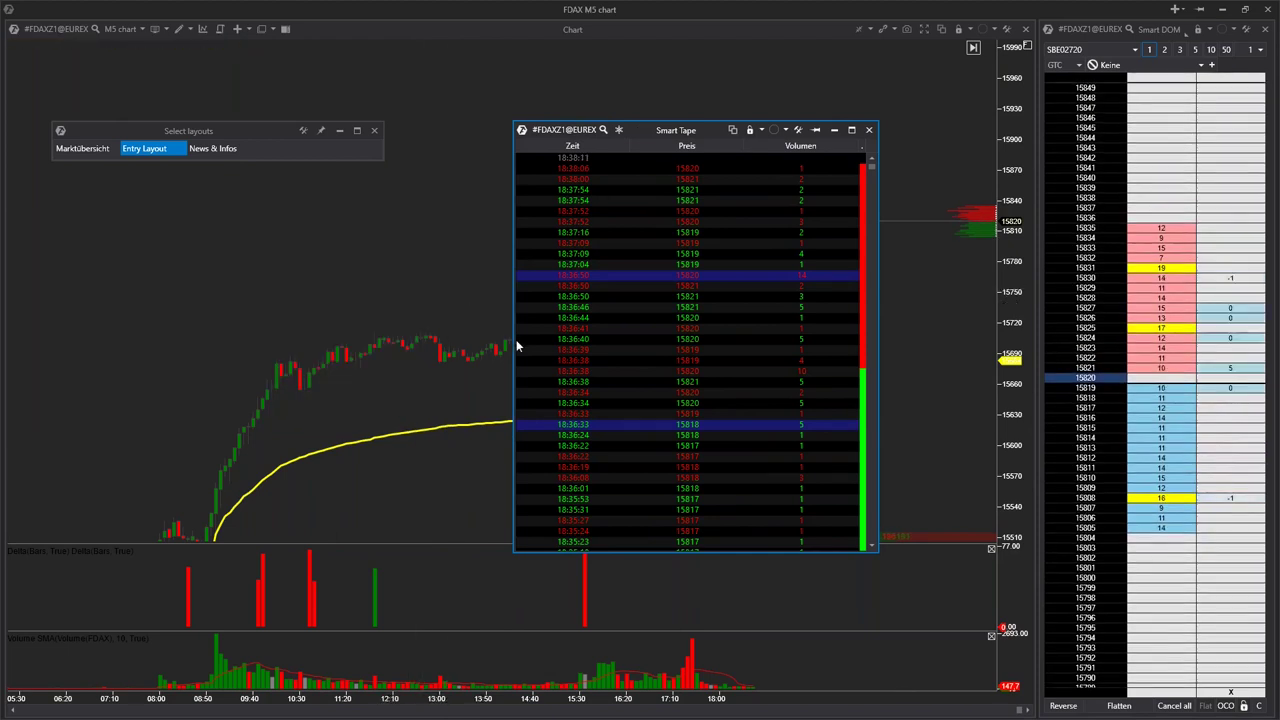
# Narrow the Smart Tape window and dock it as a full-height pane between the M5 chart and the Smart DOM.
pyautogui.doubleClick(726, 346)
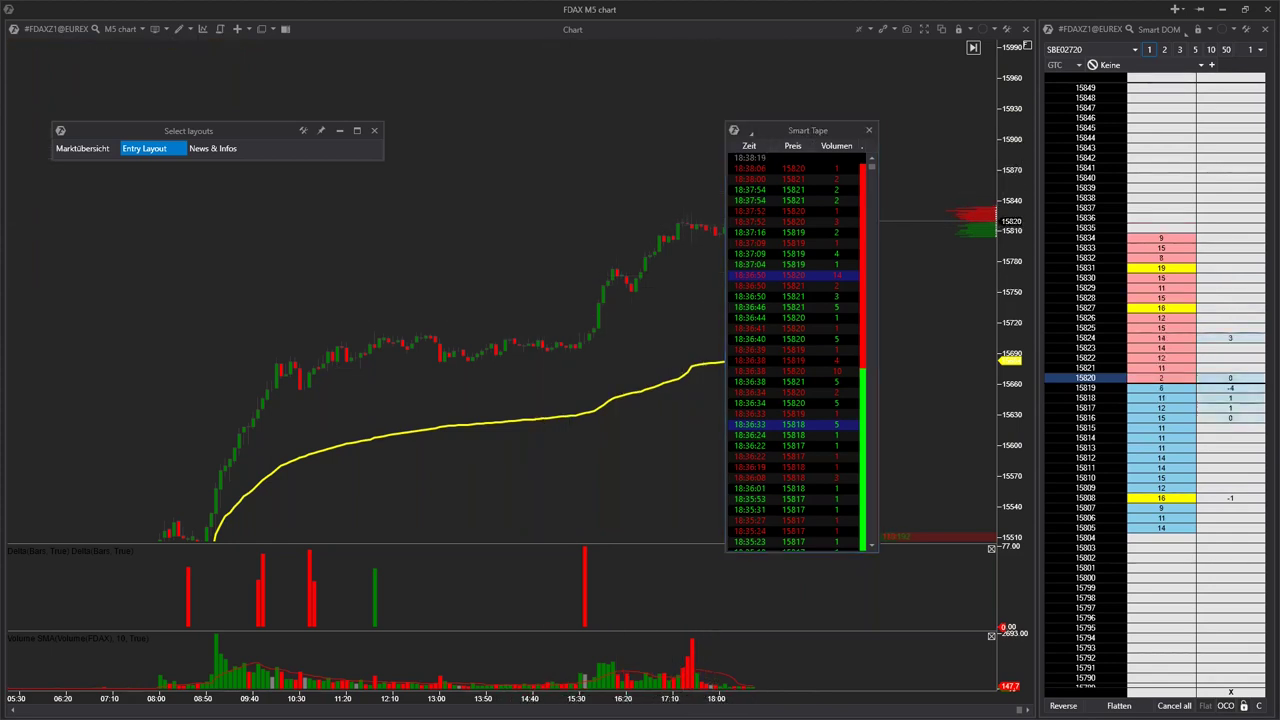
pyautogui.click(772, 129)
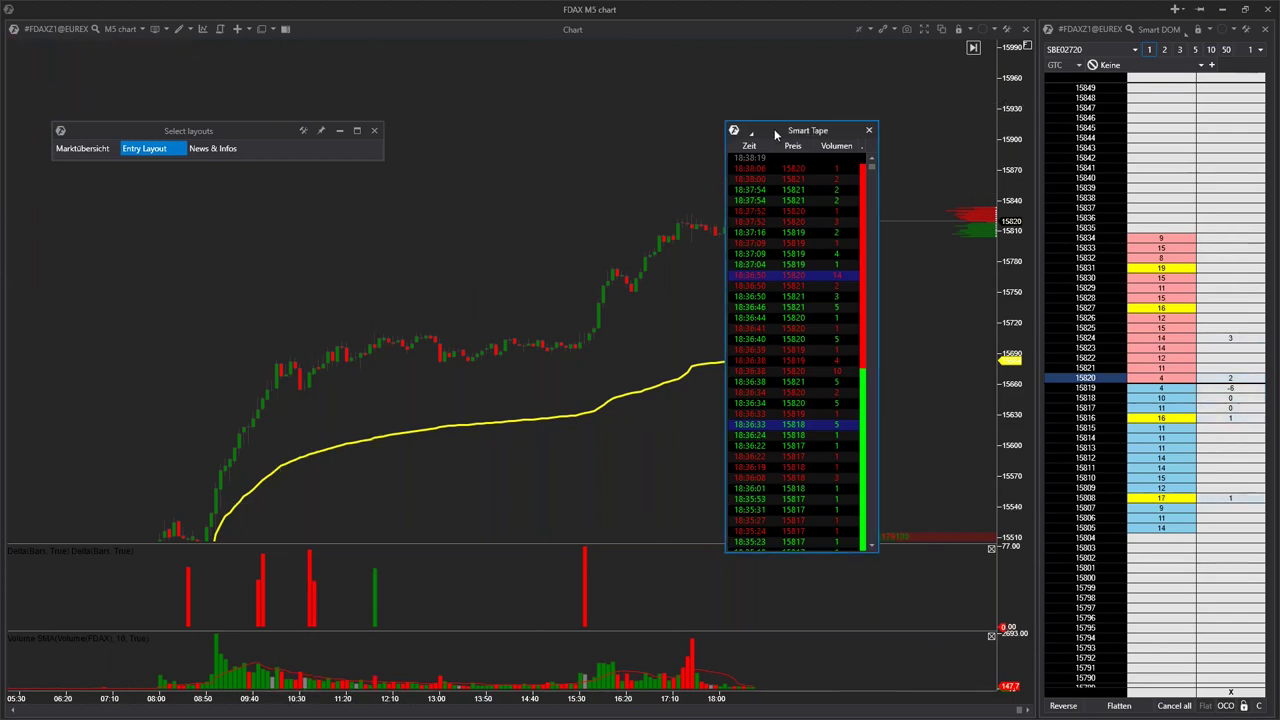
pyautogui.moveTo(769, 128); pyautogui.dragTo(770, 290)
pyautogui.moveTo(703, 363); pyautogui.dragTo(923, 369)
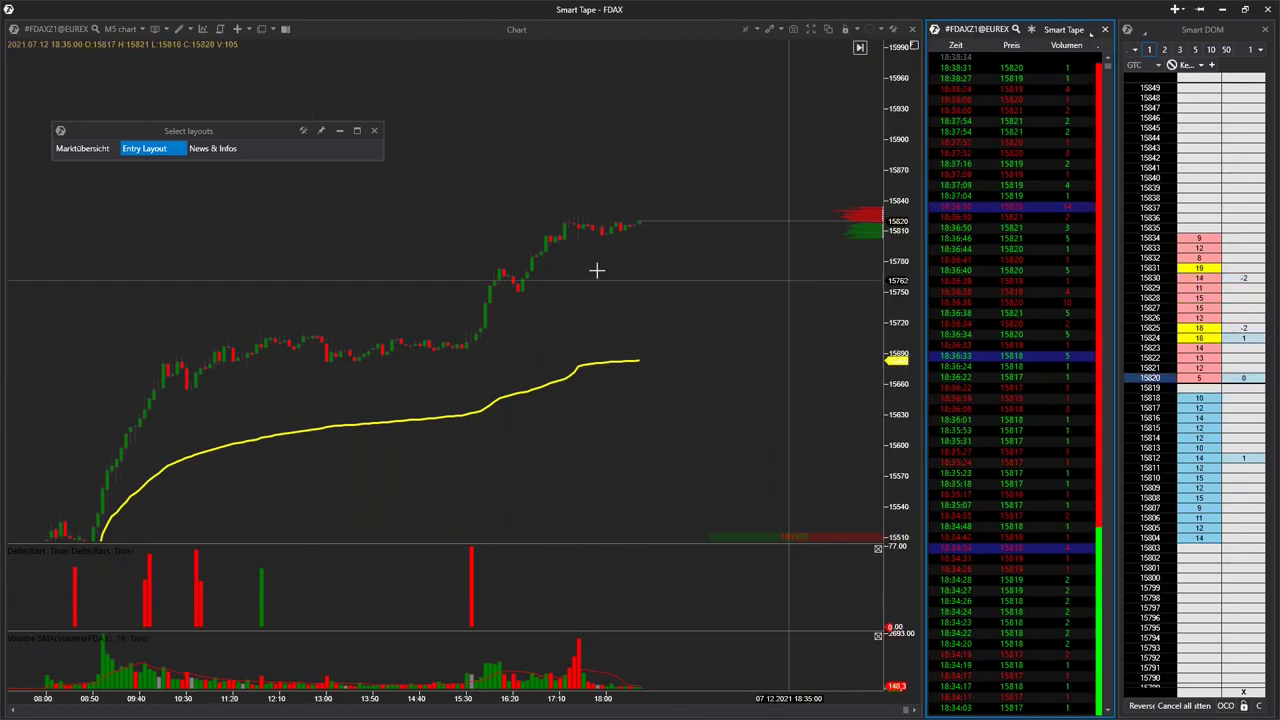
# In the Marktübersicht layout, draw a flat rectangle (Viereck) on the daily FDAX chart, extending right from the top of the last long red candle.
pyautogui.click(79, 153)
pyautogui.moveTo(314, 377); pyautogui.dragTo(280, 466)
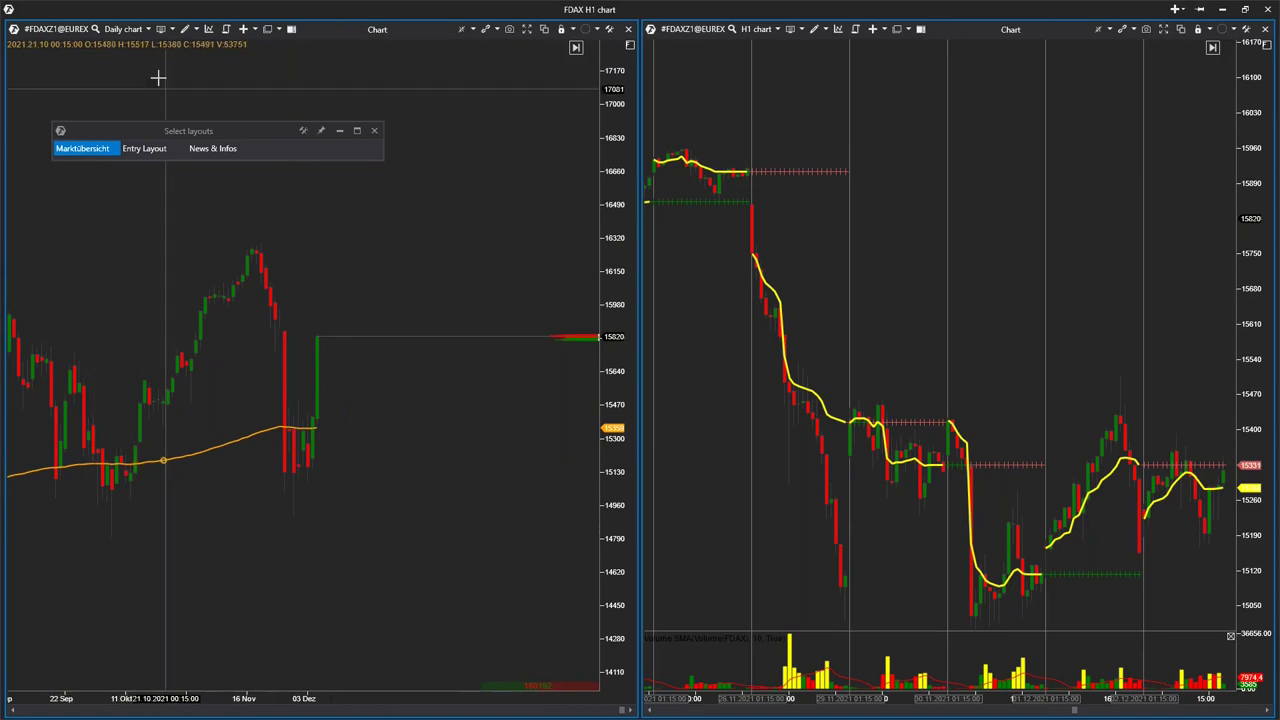
pyautogui.click(187, 31)
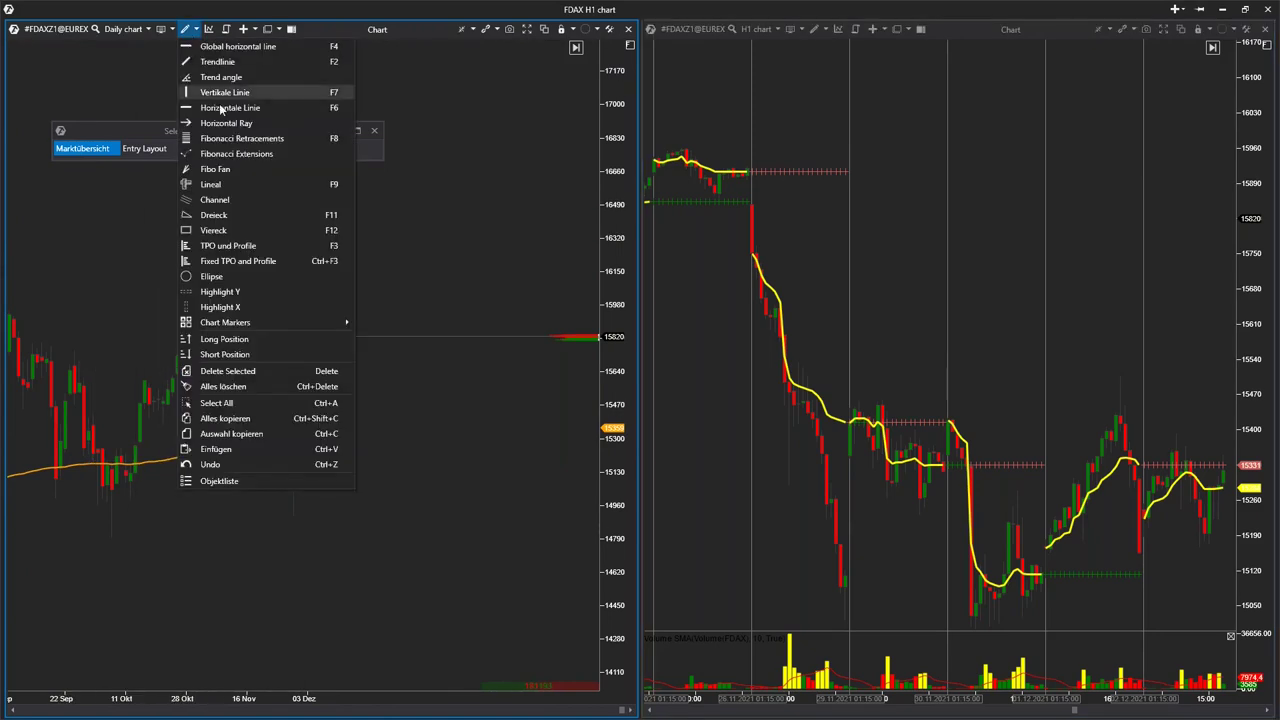
pyautogui.click(224, 228)
pyautogui.moveTo(283, 323); pyautogui.dragTo(381, 331)
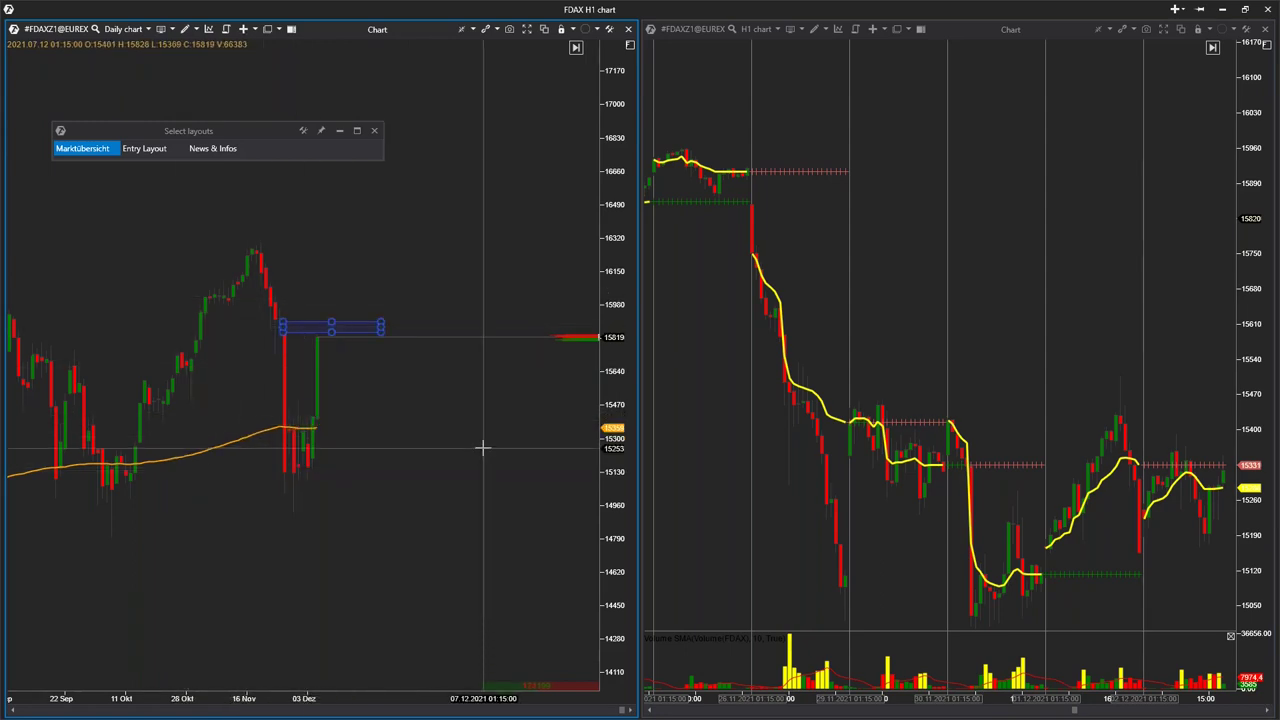
# Copy the price-zone rectangle from the daily FDAX chart into the M5 chart of the Entry Layout.
pyautogui.click(150, 151)
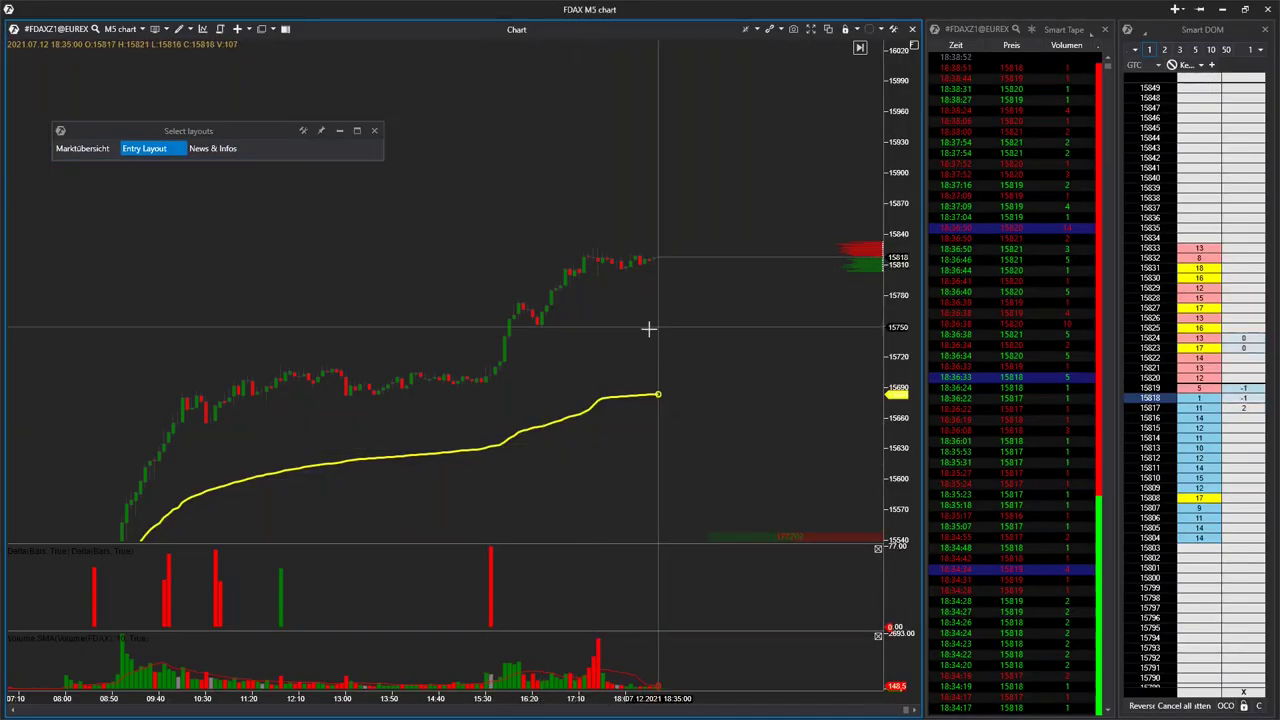
pyautogui.scroll(-5, 567, 411)
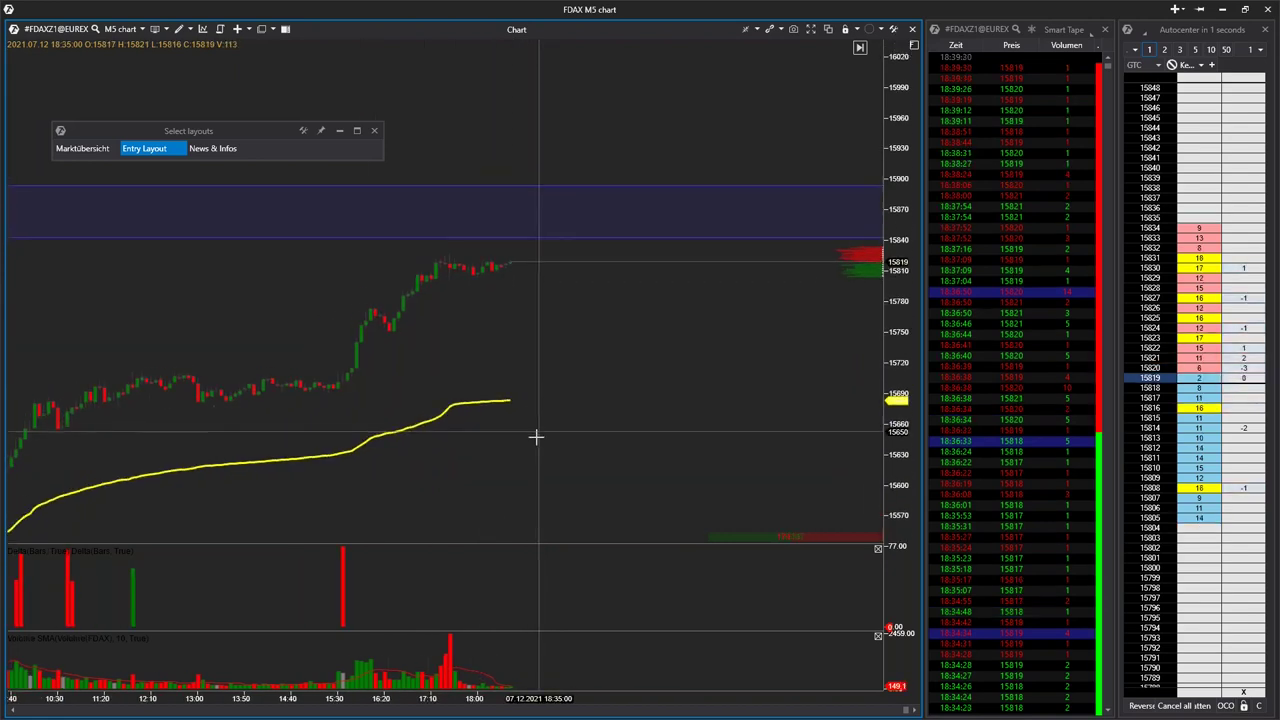
pyautogui.click(88, 152)
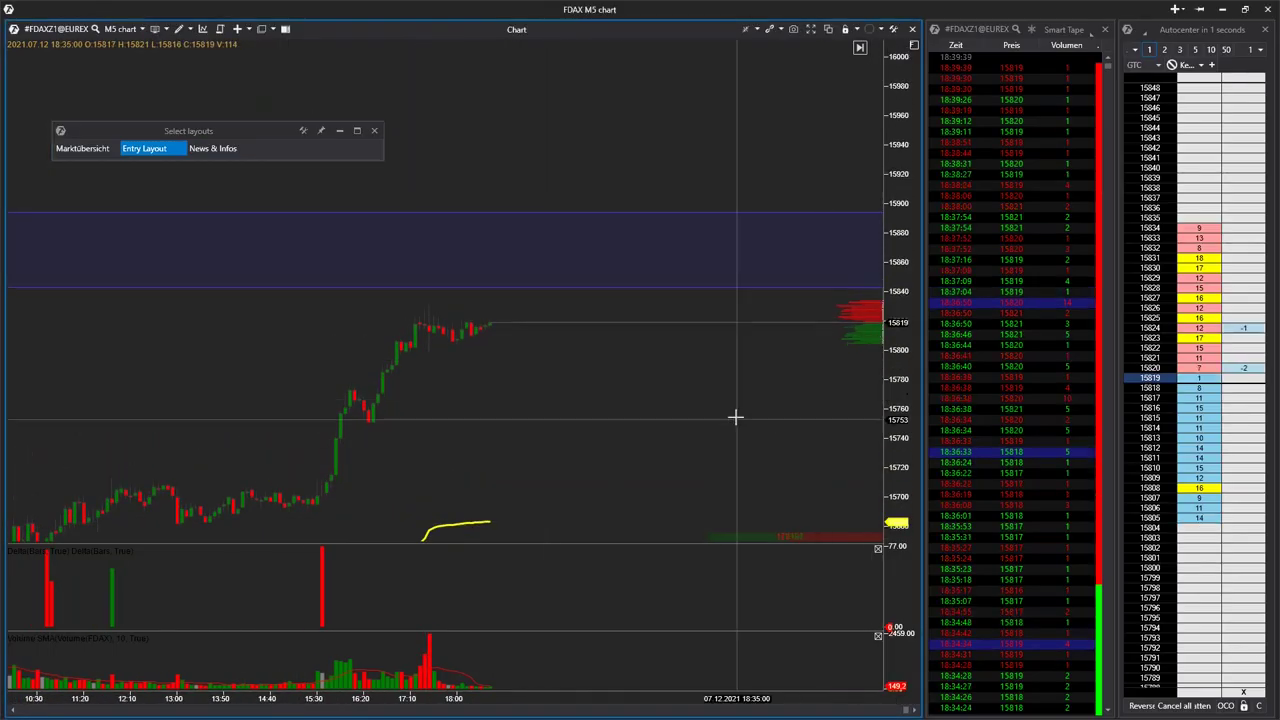
# In the News & Infos layout, start a Watchlist from all favourite instruments and exclude FESX, MES, MYM, FDXM and YM.
pyautogui.click(212, 148)
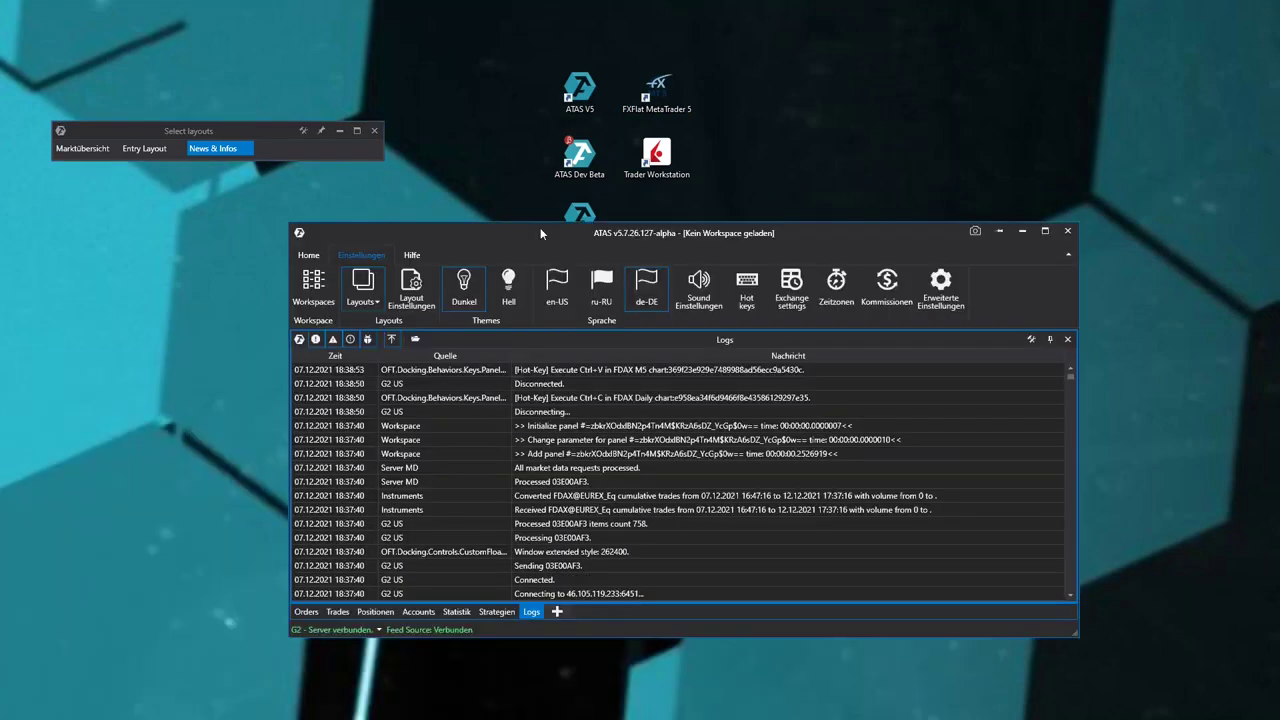
pyautogui.click(212, 192)
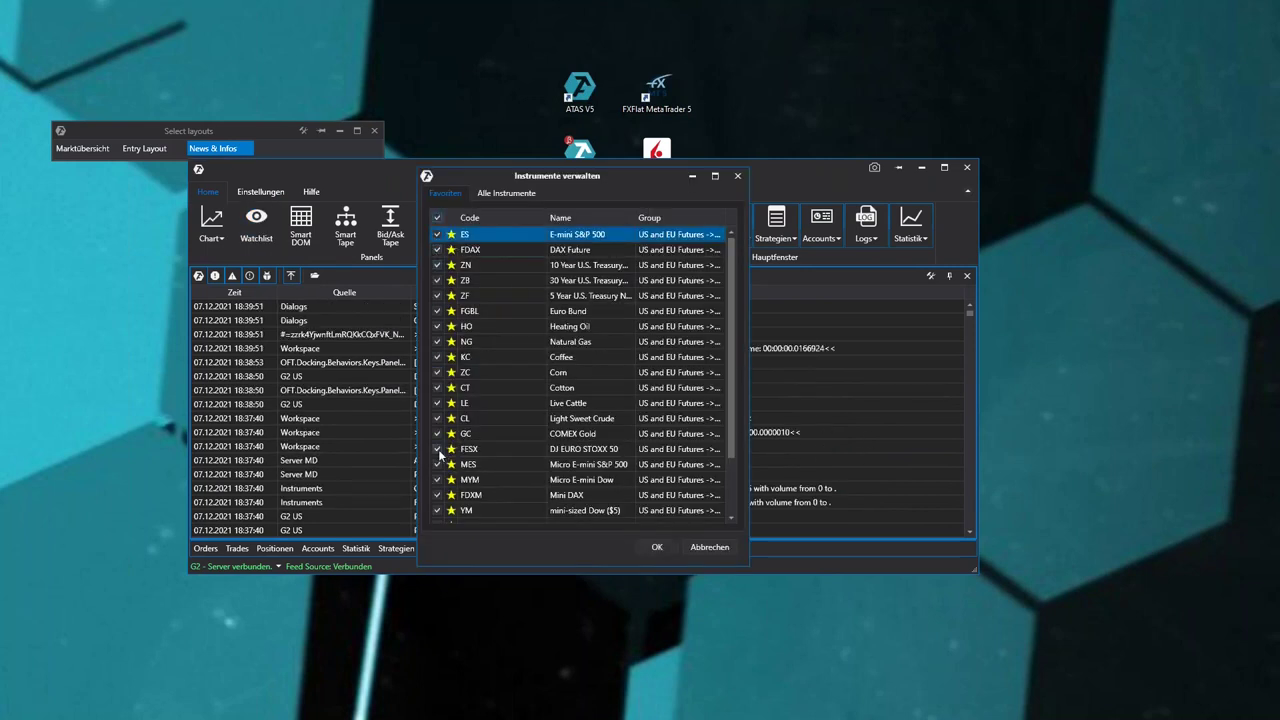
pyautogui.click(437, 449)
pyautogui.click(437, 464)
pyautogui.click(437, 480)
pyautogui.click(437, 495)
pyautogui.click(437, 510)
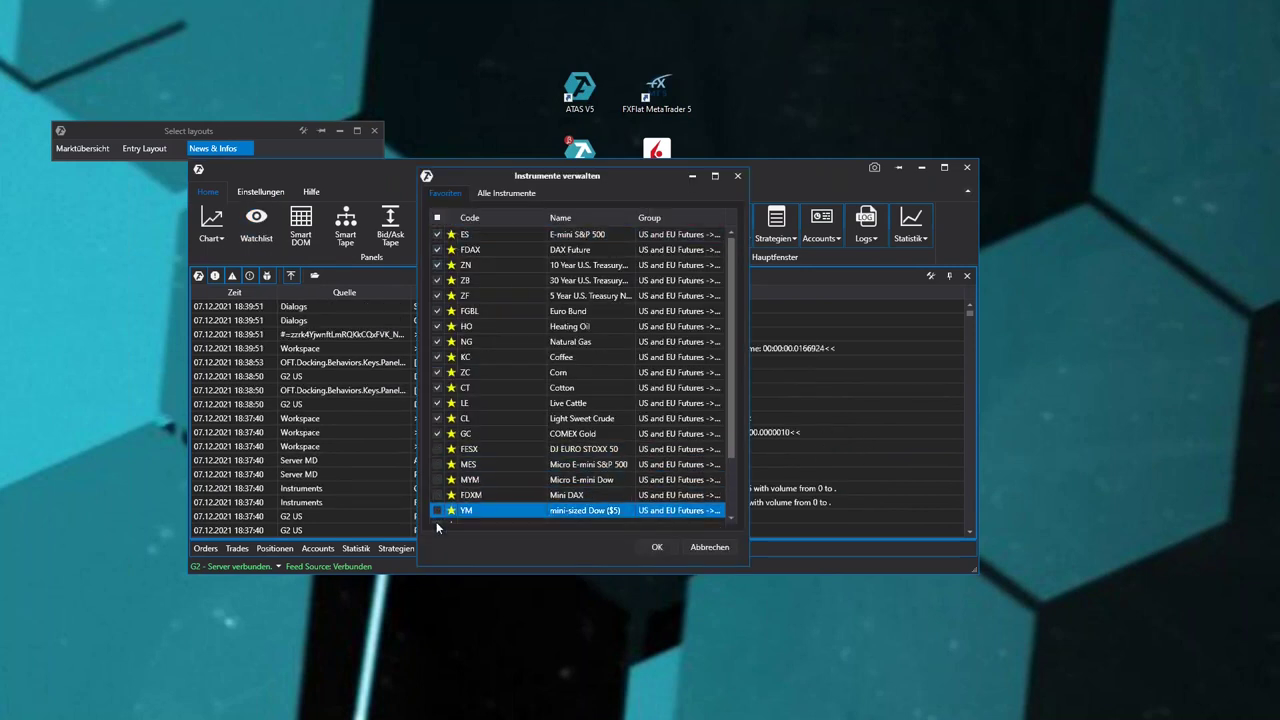
# Also exclude SPY, AAPL, BTCUSDT, 6E and NQ, and create the Watchlist from the remaining instruments.
pyautogui.scroll(-2, 450, 500)
pyautogui.click(437, 454)
pyautogui.click(437, 469)
pyautogui.click(437, 484)
pyautogui.click(437, 499)
pyautogui.click(437, 515)
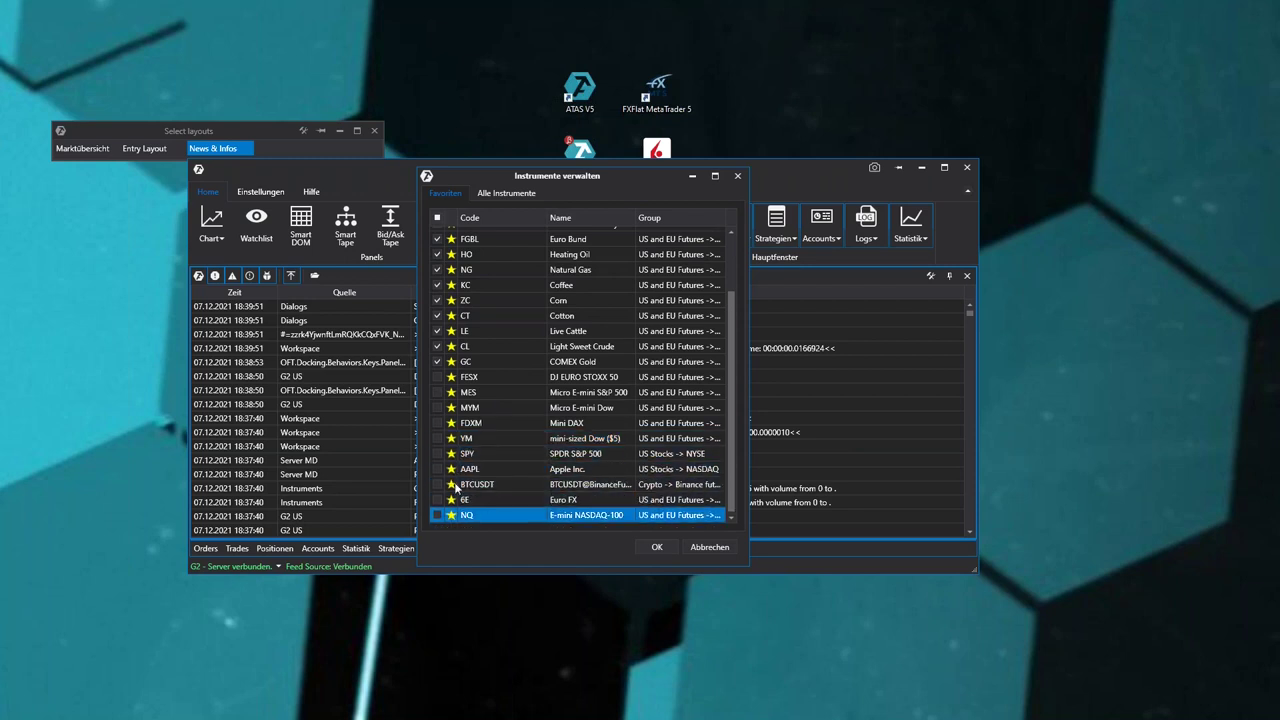
pyautogui.click(659, 547)
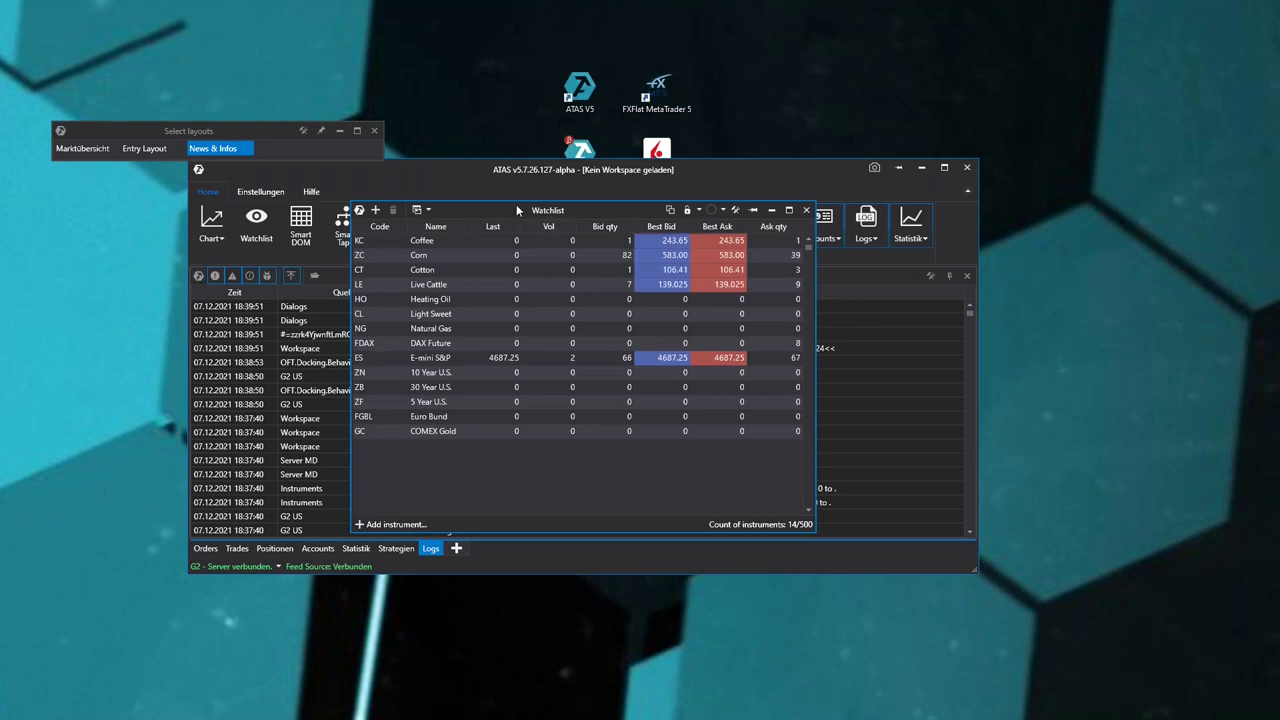
# Shorten the Watchlist window to fit its instrument rows and place it over the main window's upper right corner.
pyautogui.moveTo(487, 209); pyautogui.dragTo(384, 276)
pyautogui.moveTo(388, 596); pyautogui.dragTo(388, 514)
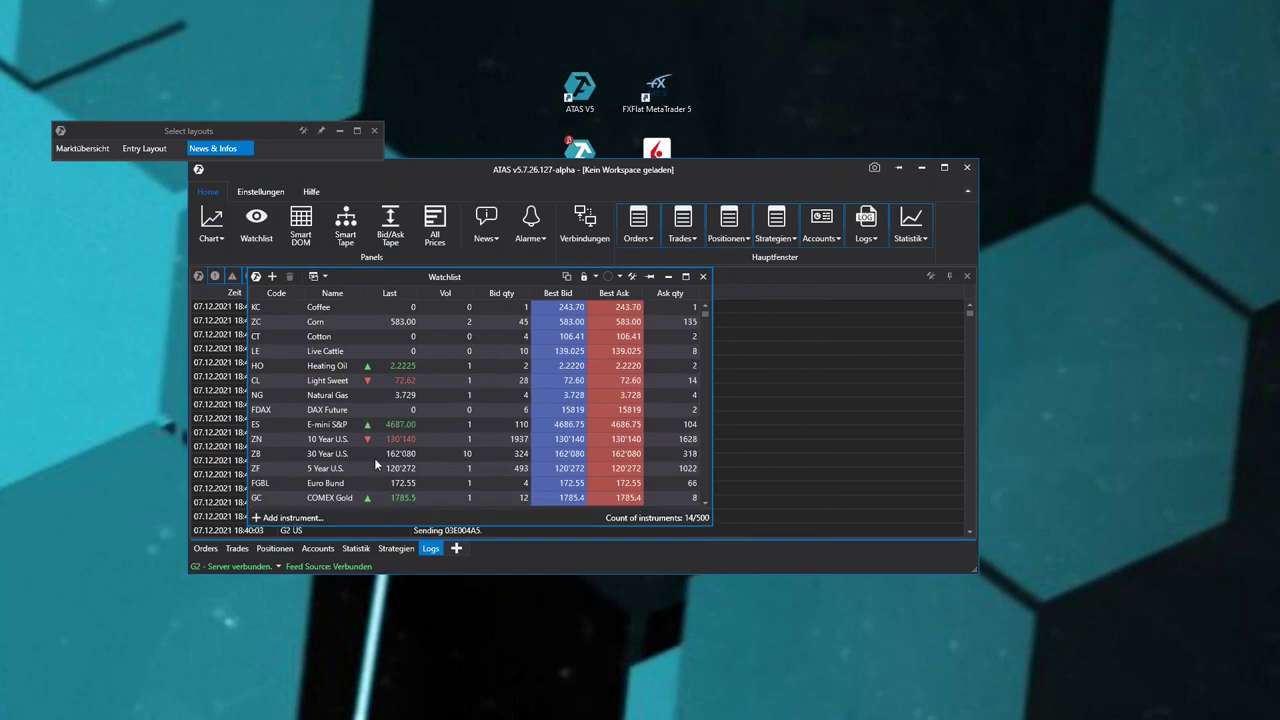
pyautogui.moveTo(444, 276); pyautogui.dragTo(904, 74)
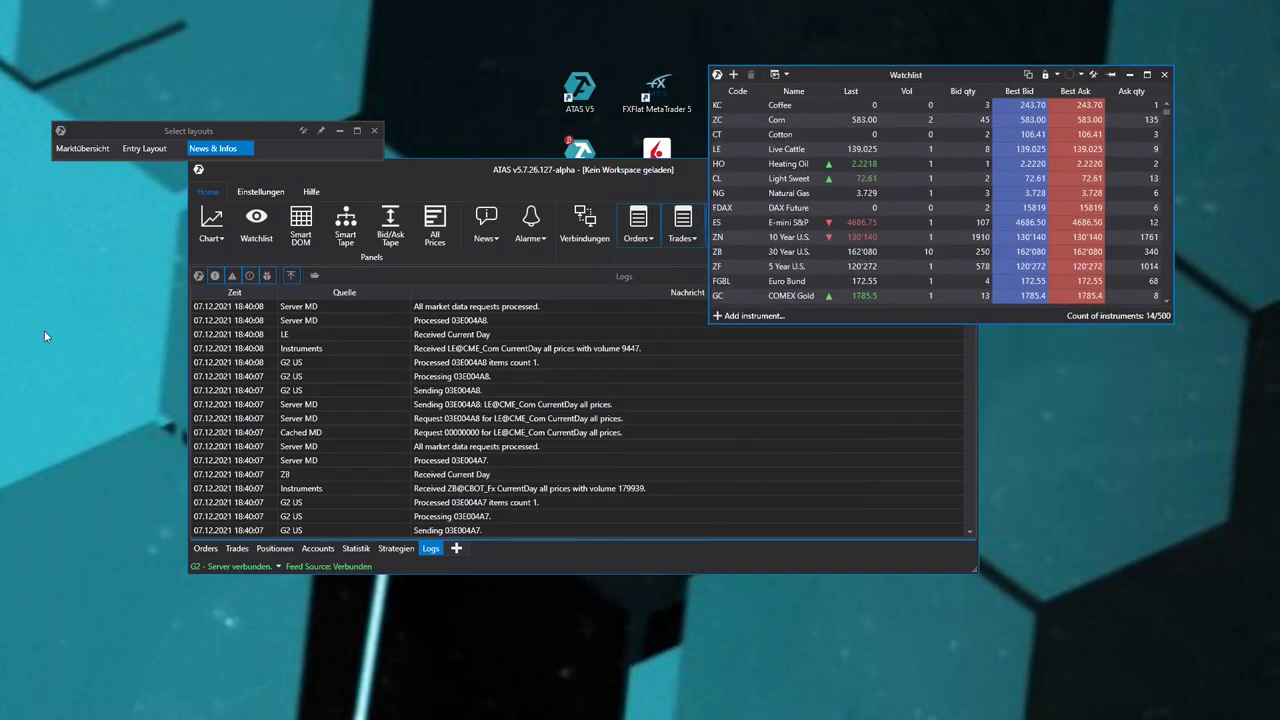
# Open the News window, widen it and enlarge its Titel column so the headlines have more room.
pyautogui.click(386, 180)
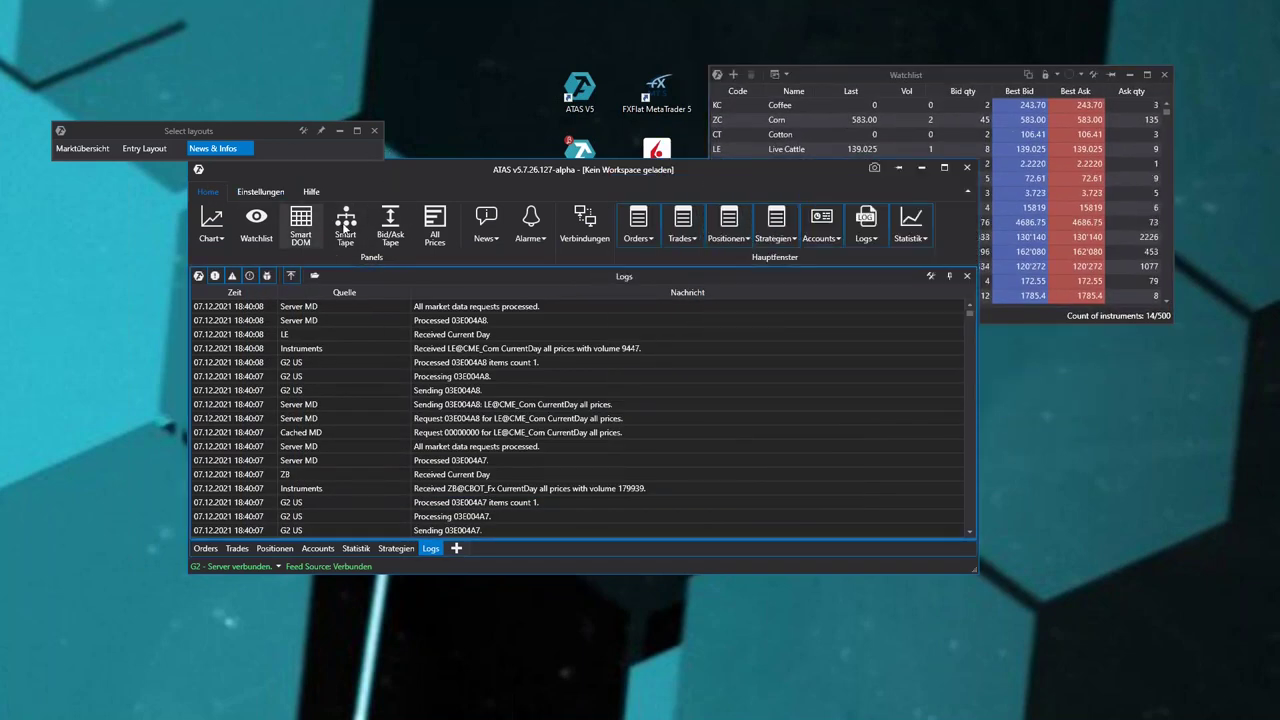
pyautogui.click(485, 215)
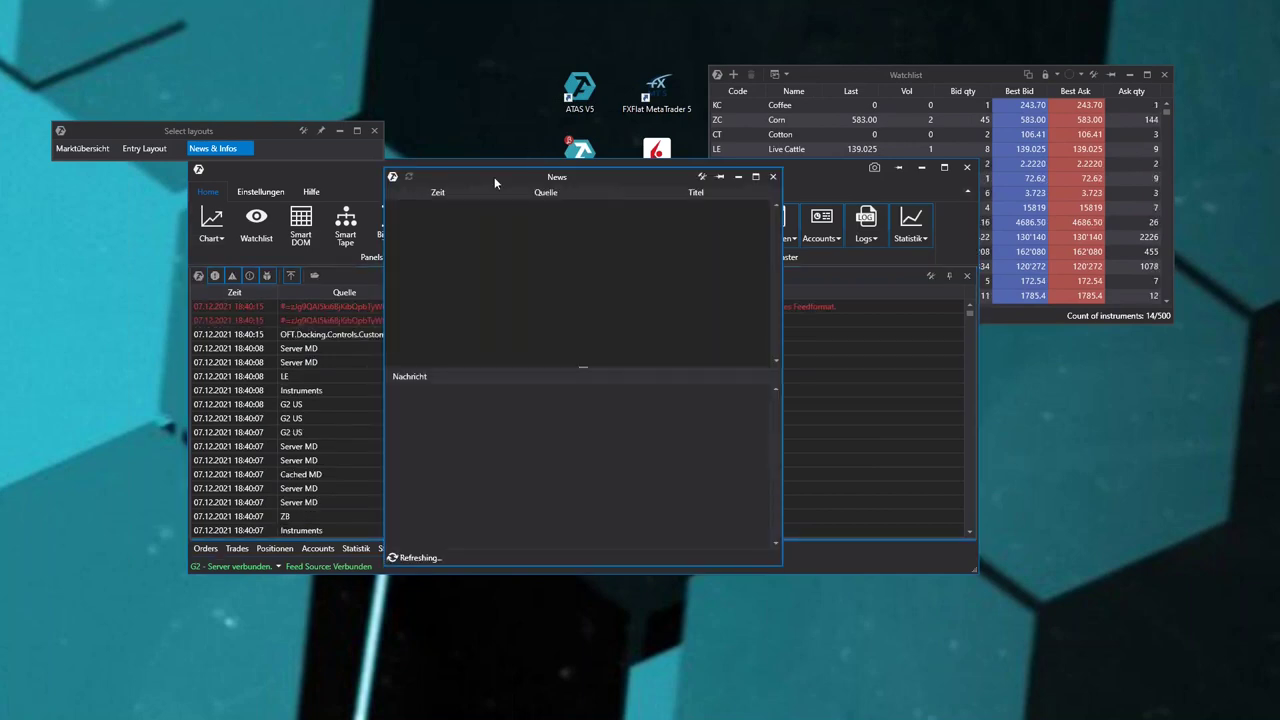
pyautogui.moveTo(484, 178); pyautogui.dragTo(276, 176)
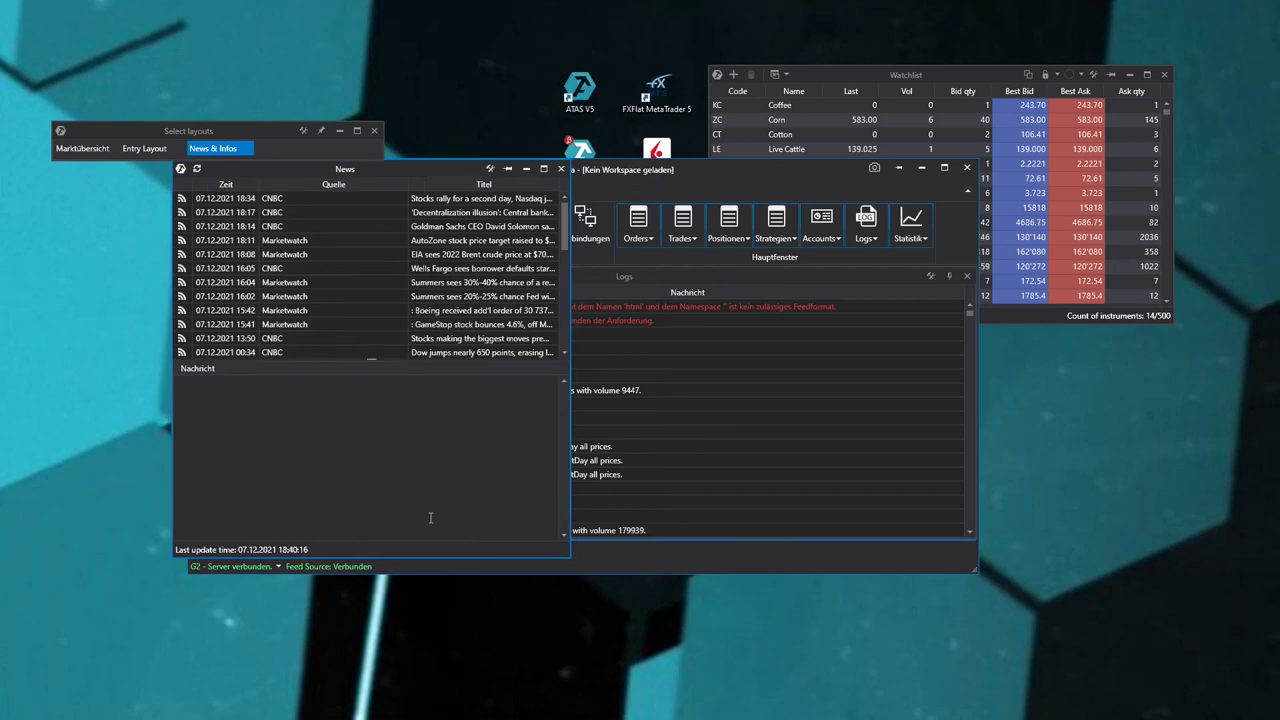
pyautogui.moveTo(570, 516); pyautogui.dragTo(690, 485)
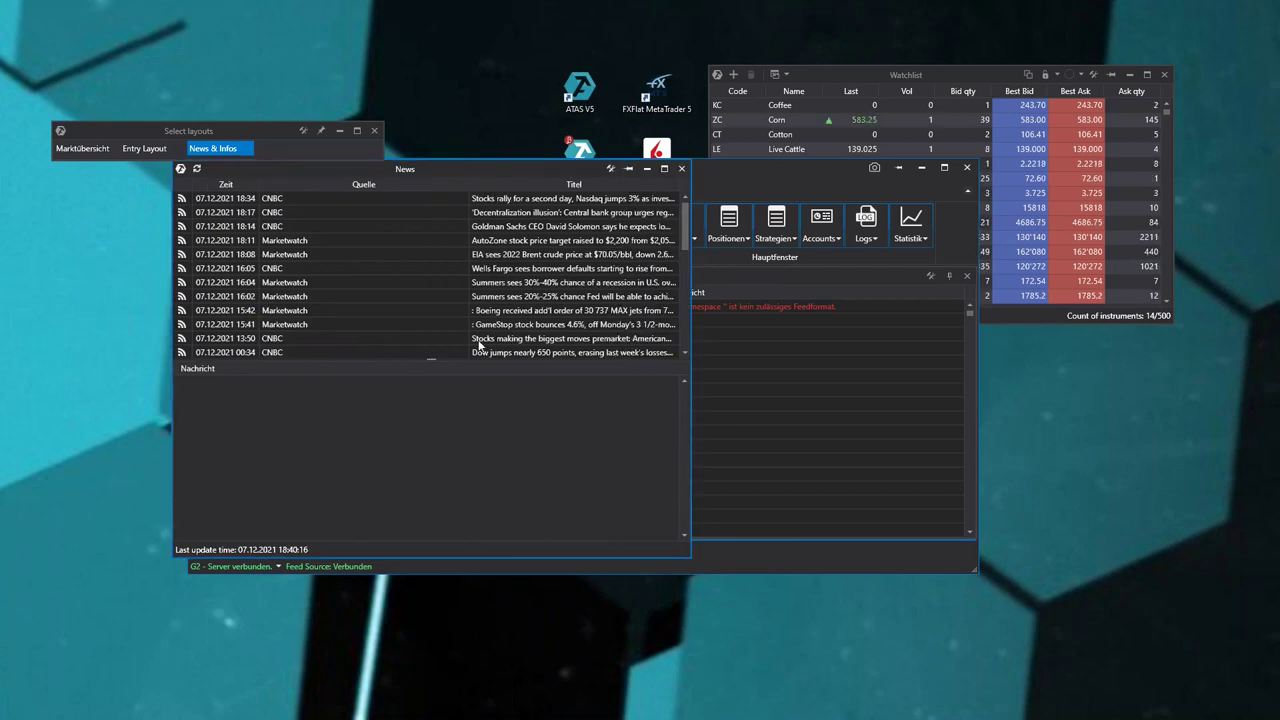
pyautogui.moveTo(468, 189); pyautogui.dragTo(356, 190)
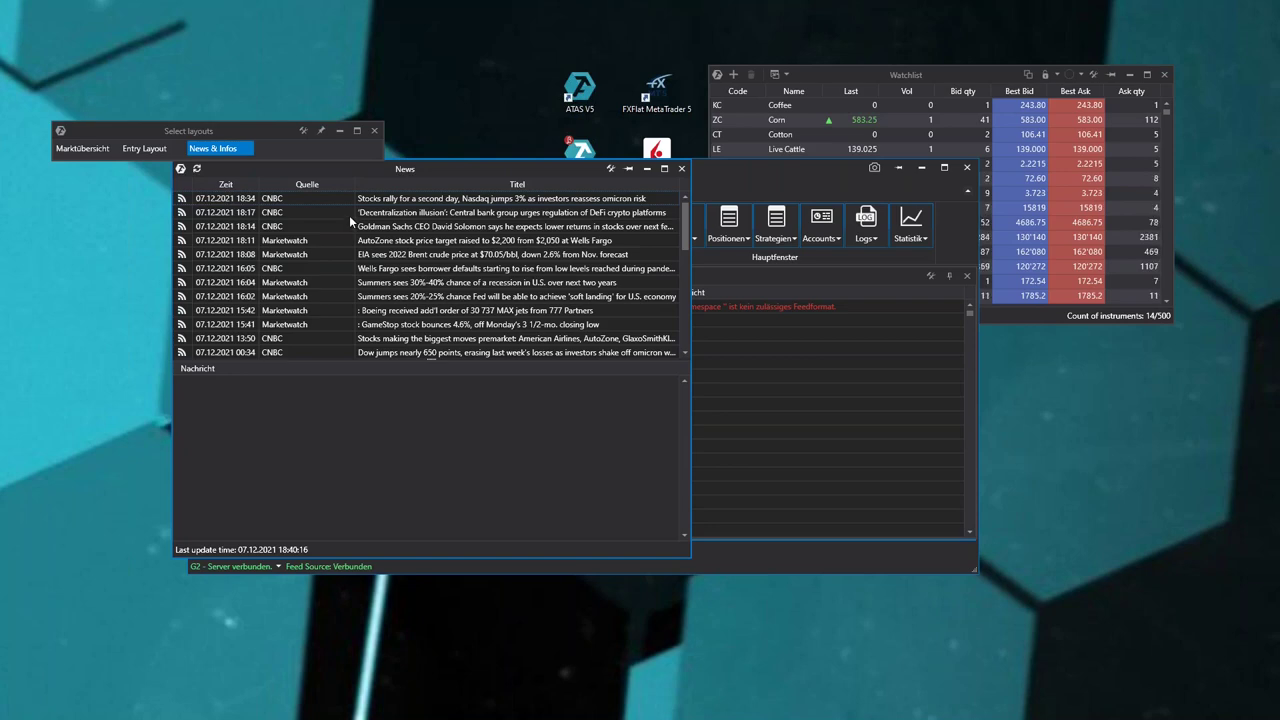
# Display the 18:14 CNBC article and move the News window below the Watchlist.
pyautogui.click(255, 229)
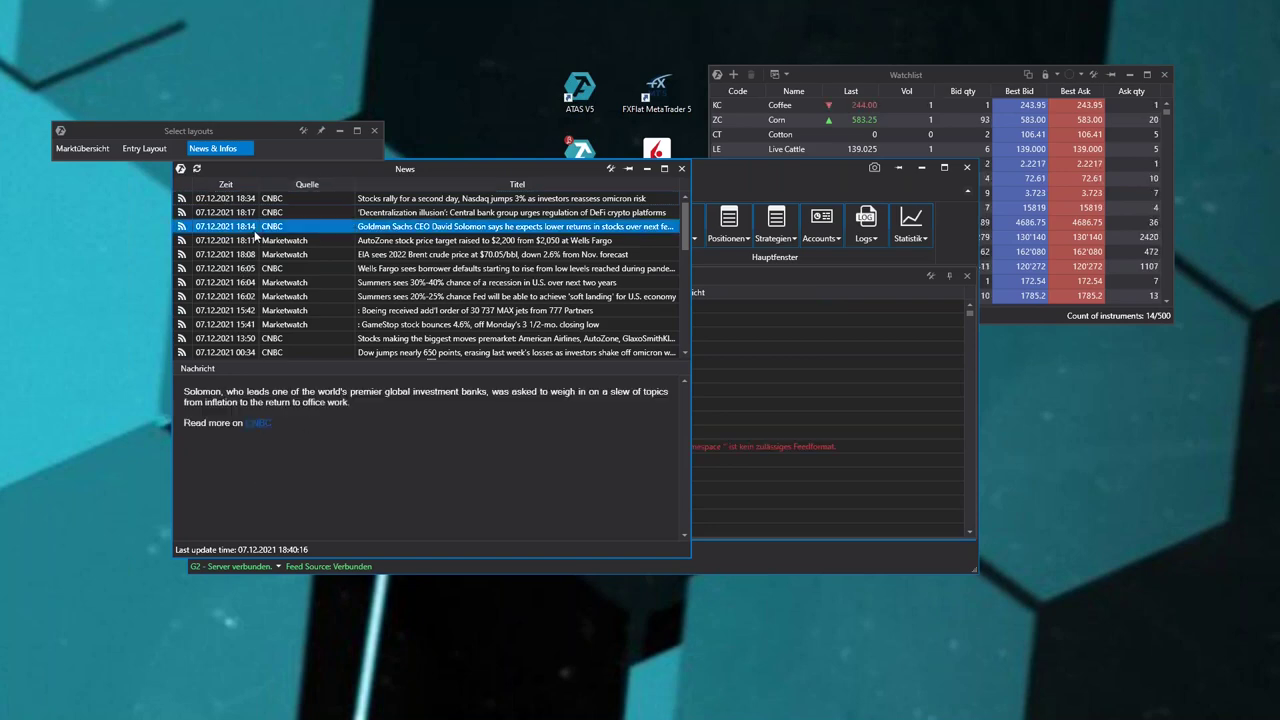
pyautogui.moveTo(440, 169); pyautogui.dragTo(958, 265)
# Open the Alarme window from the main window and place it near the main window's lower edge.
pyautogui.click(657, 183)
pyautogui.moveTo(657, 183); pyautogui.dragTo(607, 215)
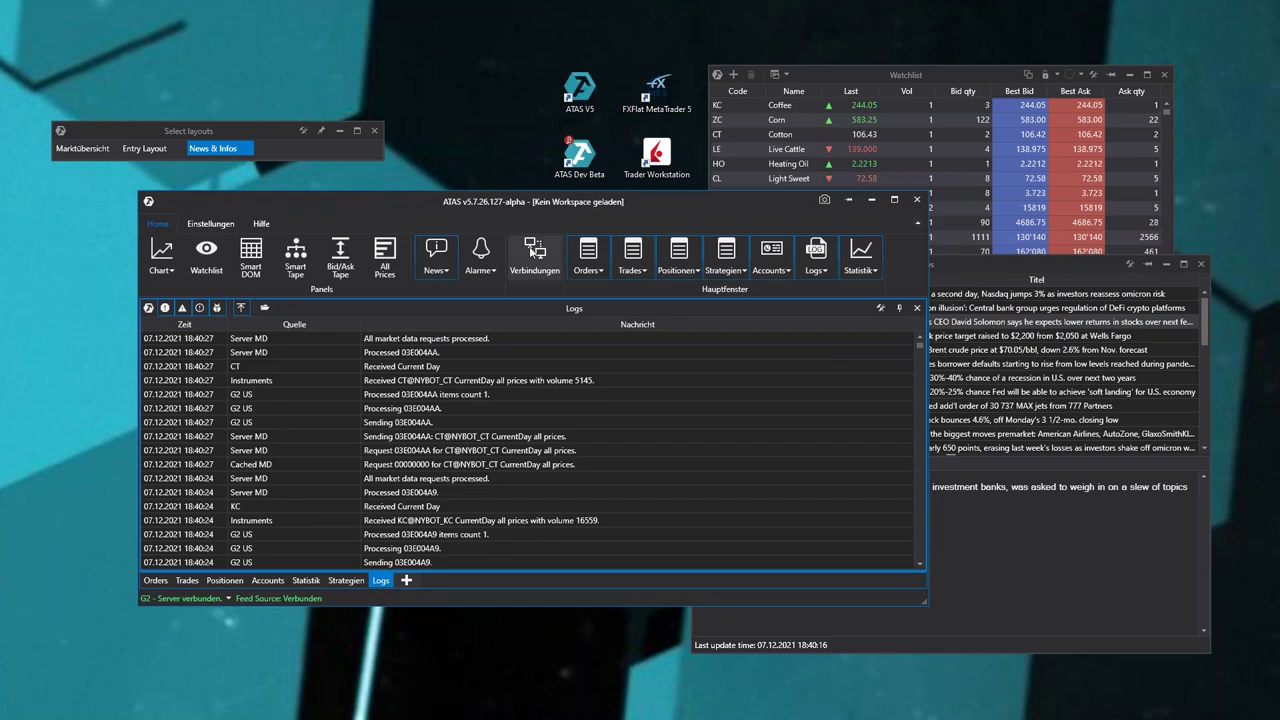
pyautogui.click(481, 252)
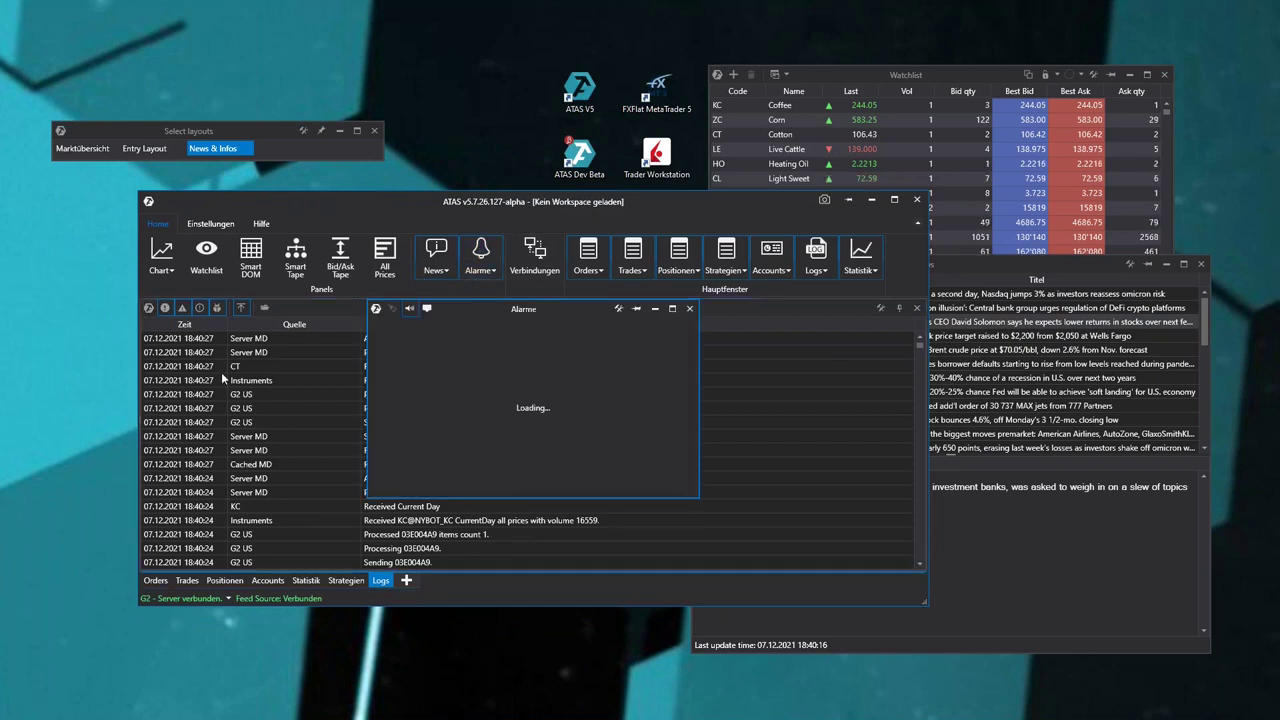
pyautogui.moveTo(452, 310); pyautogui.dragTo(330, 540)
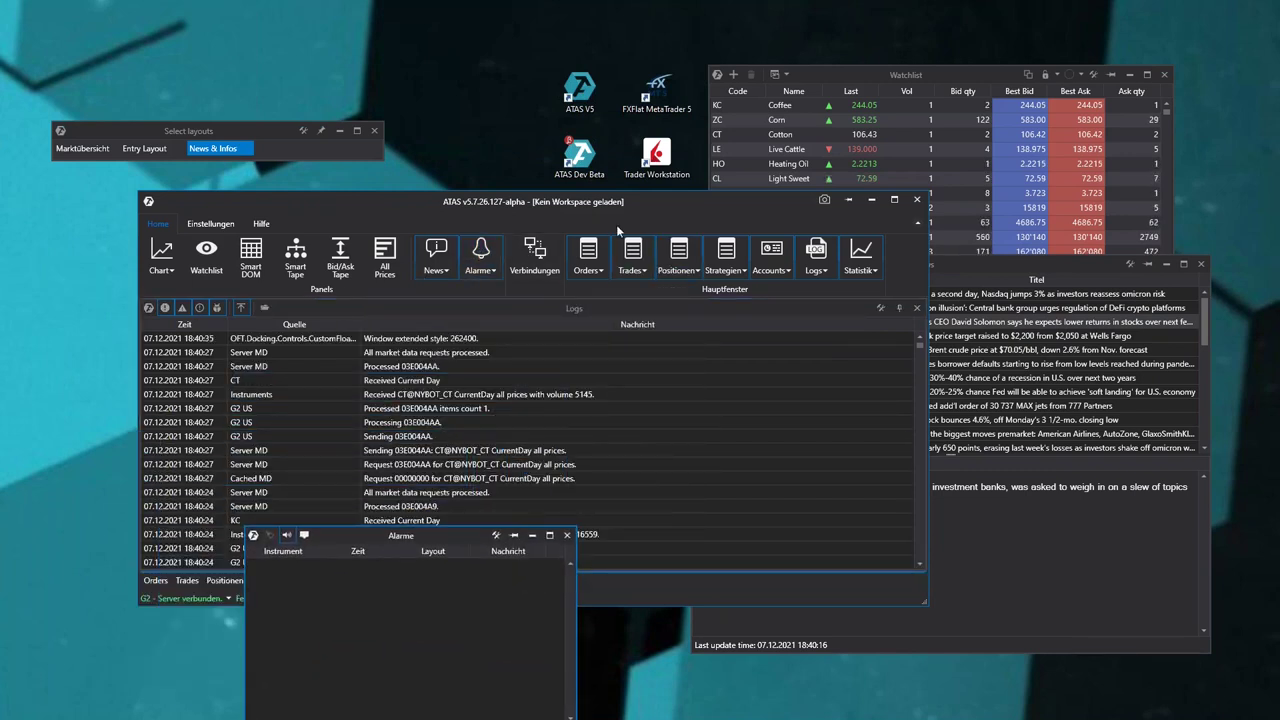
# Minimise the main window, then arrange the Alarme window beside the News window and the Watchlist above them.
pyautogui.moveTo(710, 204); pyautogui.dragTo(597, 175)
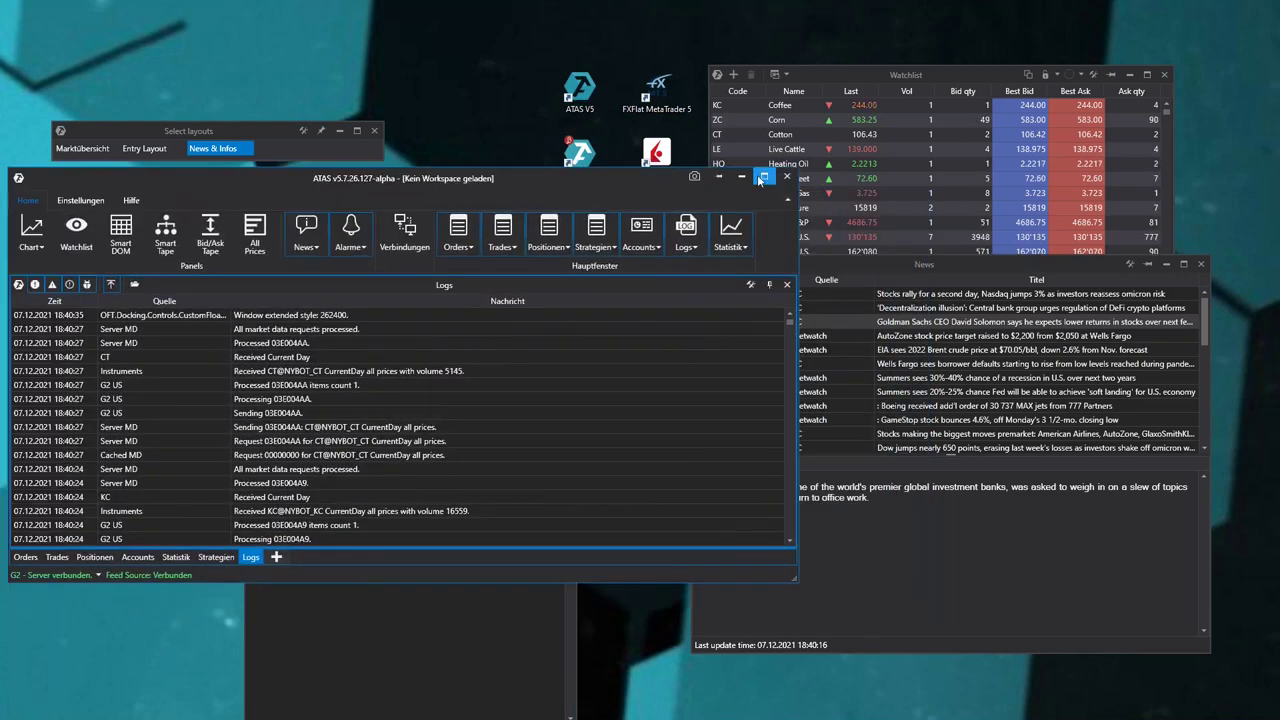
pyautogui.click(730, 172)
pyautogui.click(834, 74)
pyautogui.moveTo(834, 74); pyautogui.dragTo(390, 138)
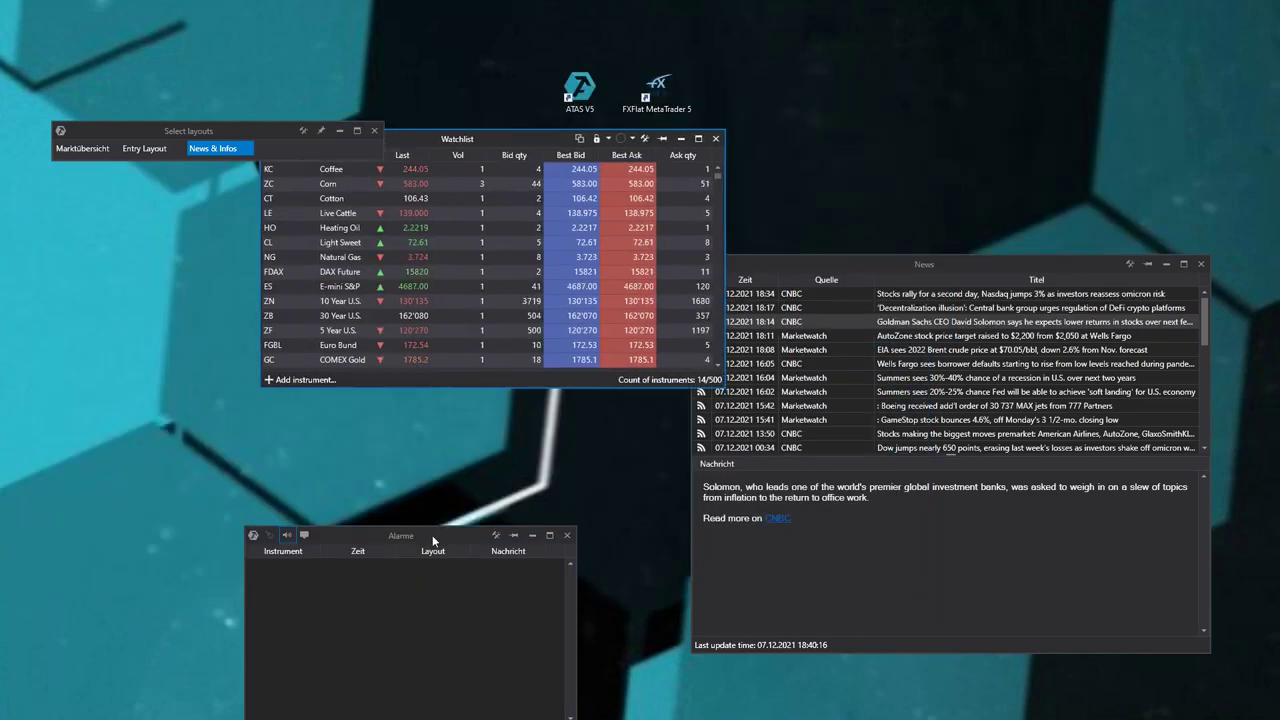
pyautogui.moveTo(433, 534); pyautogui.dragTo(402, 446)
pyautogui.moveTo(419, 128); pyautogui.dragTo(645, 101)
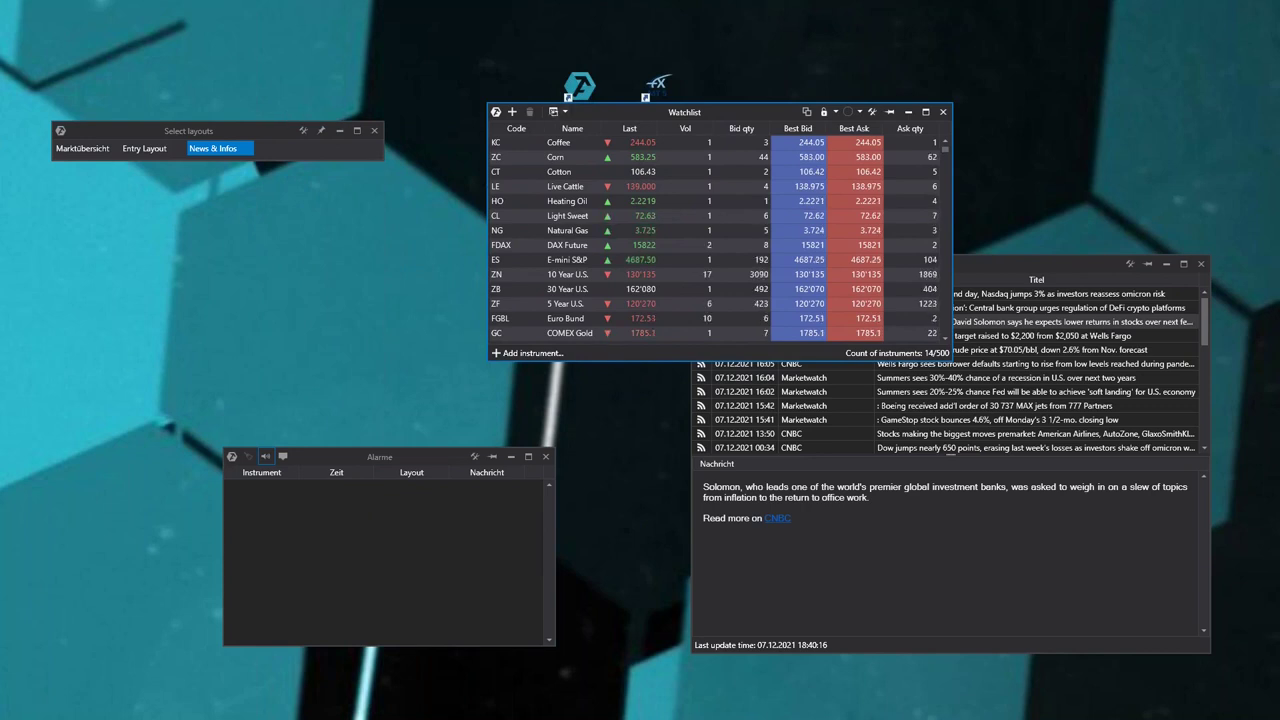
# Bring back the main window, open a new chart for the E-mini S&P 500 (ES) and move it clear of the layout selector.
pyautogui.hotkey('alt', 'Tab')
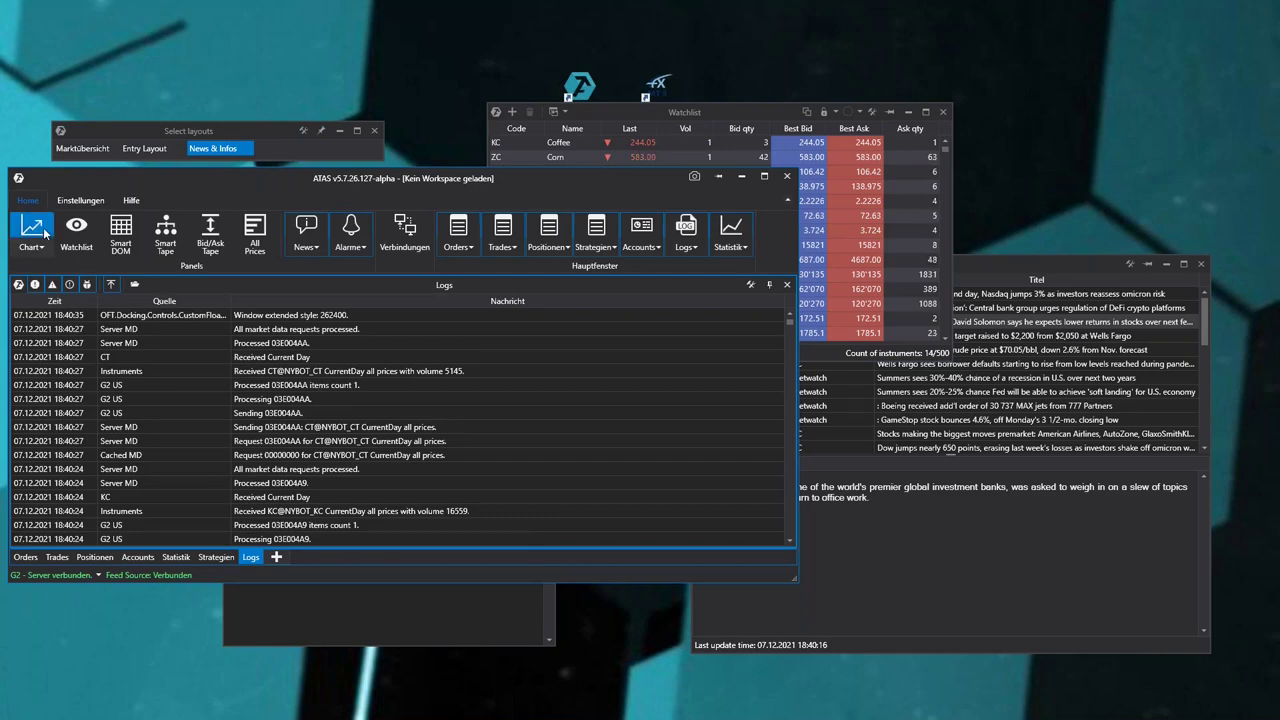
pyautogui.scroll(5, 394, 325)
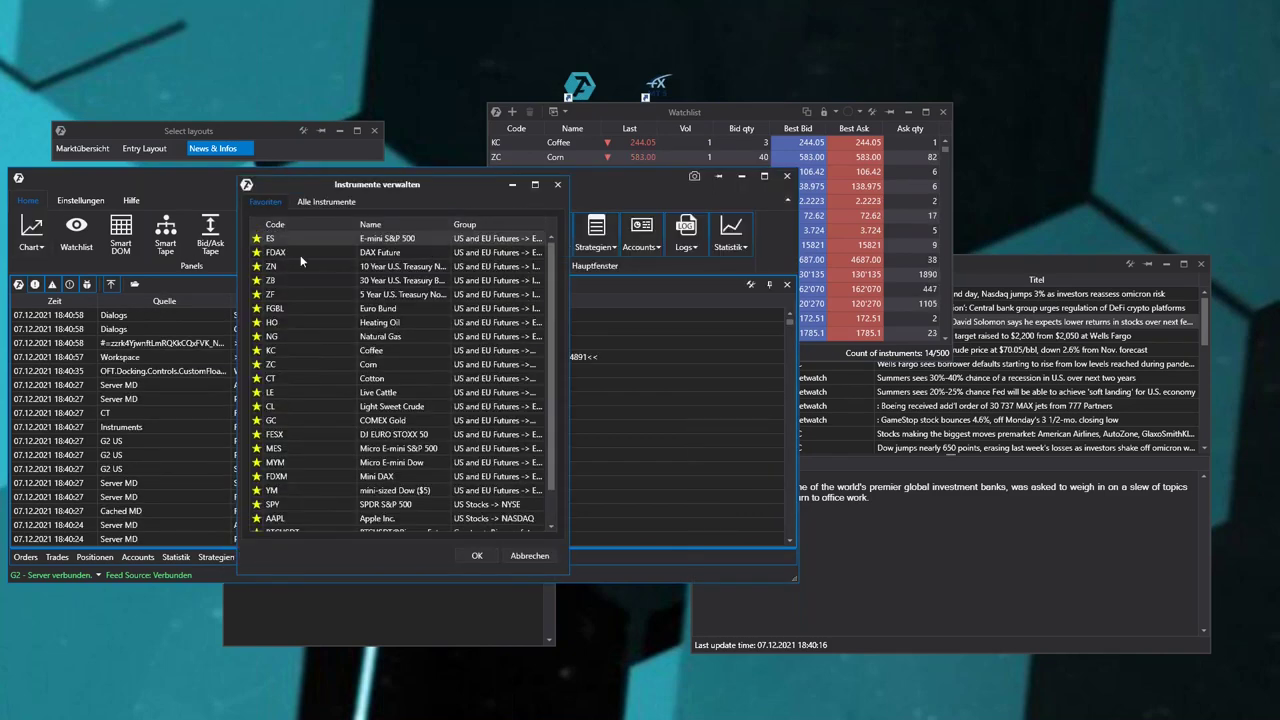
pyautogui.press('Escape')
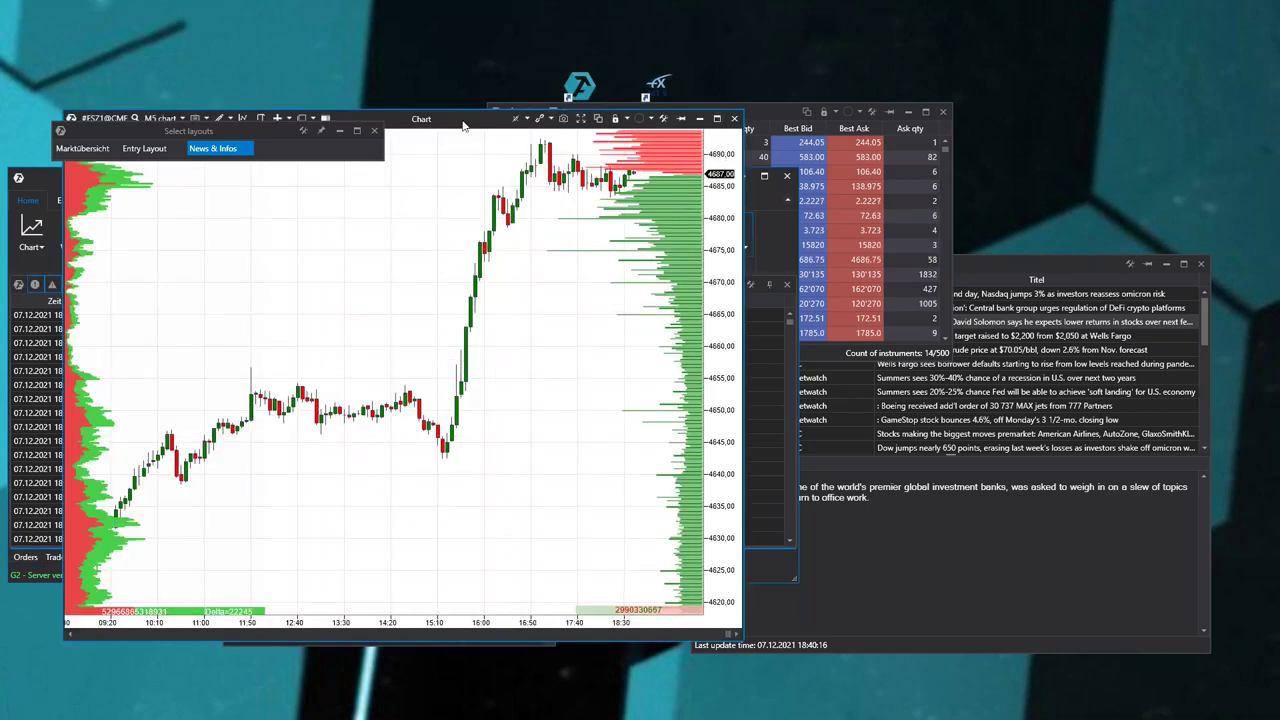
pyautogui.moveTo(532, 117); pyautogui.dragTo(659, 93)
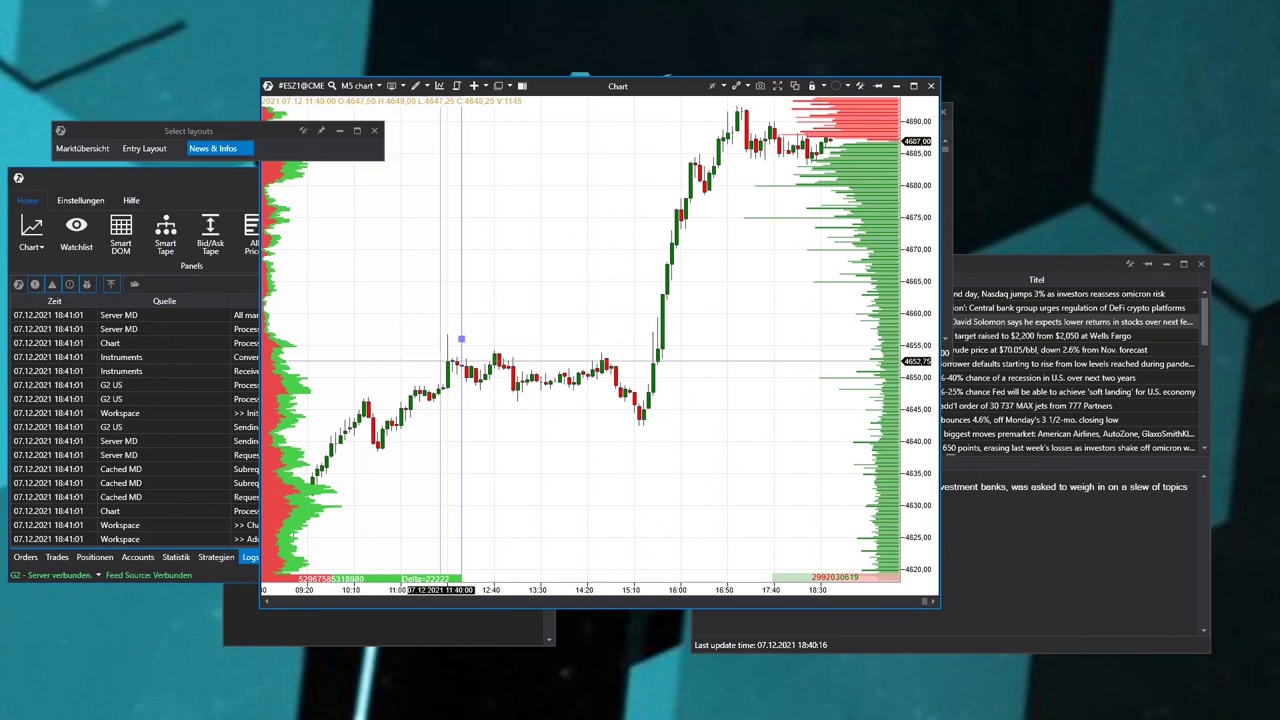
# Remove all indicators from the ES chart.
pyautogui.rightClick(409, 297)
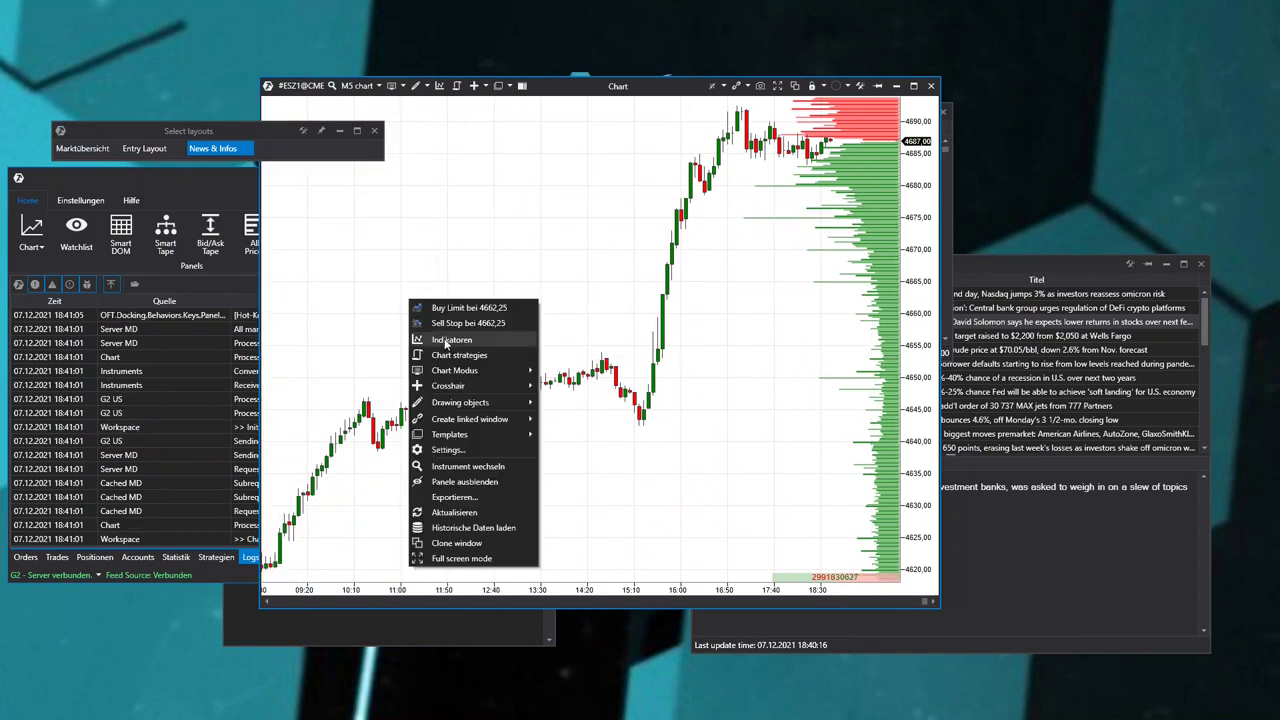
pyautogui.click(396, 328)
pyautogui.click(443, 362)
pyautogui.press('Delete')
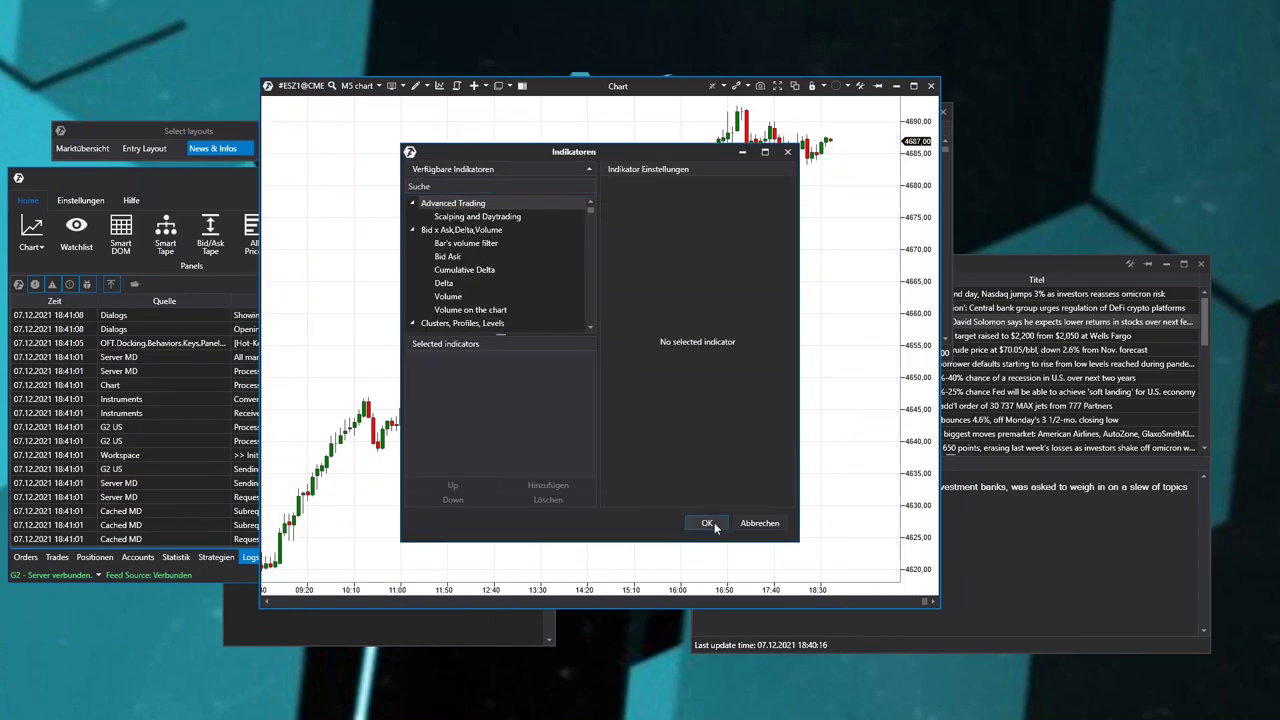
pyautogui.click(623, 521)
# Change the ES chart's display mode to Mountain and compress its price scale.
pyautogui.click(401, 86)
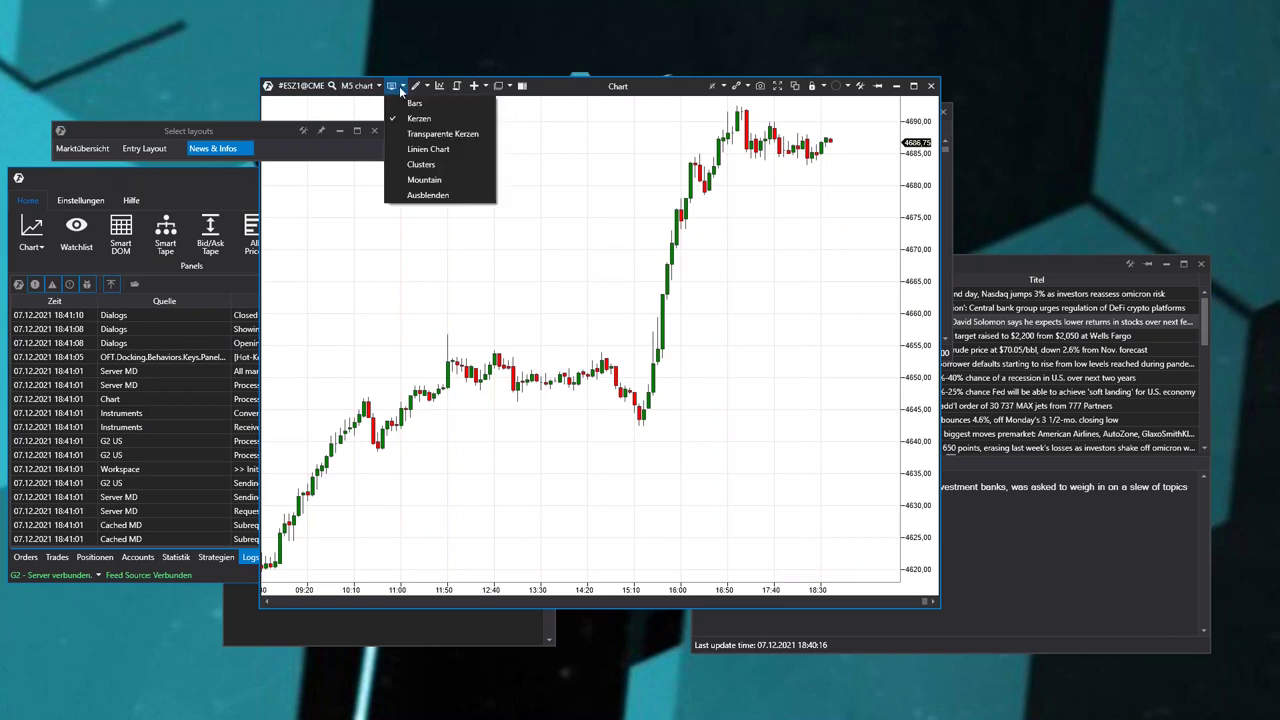
pyautogui.click(424, 180)
pyautogui.scroll(-3, 606, 354)
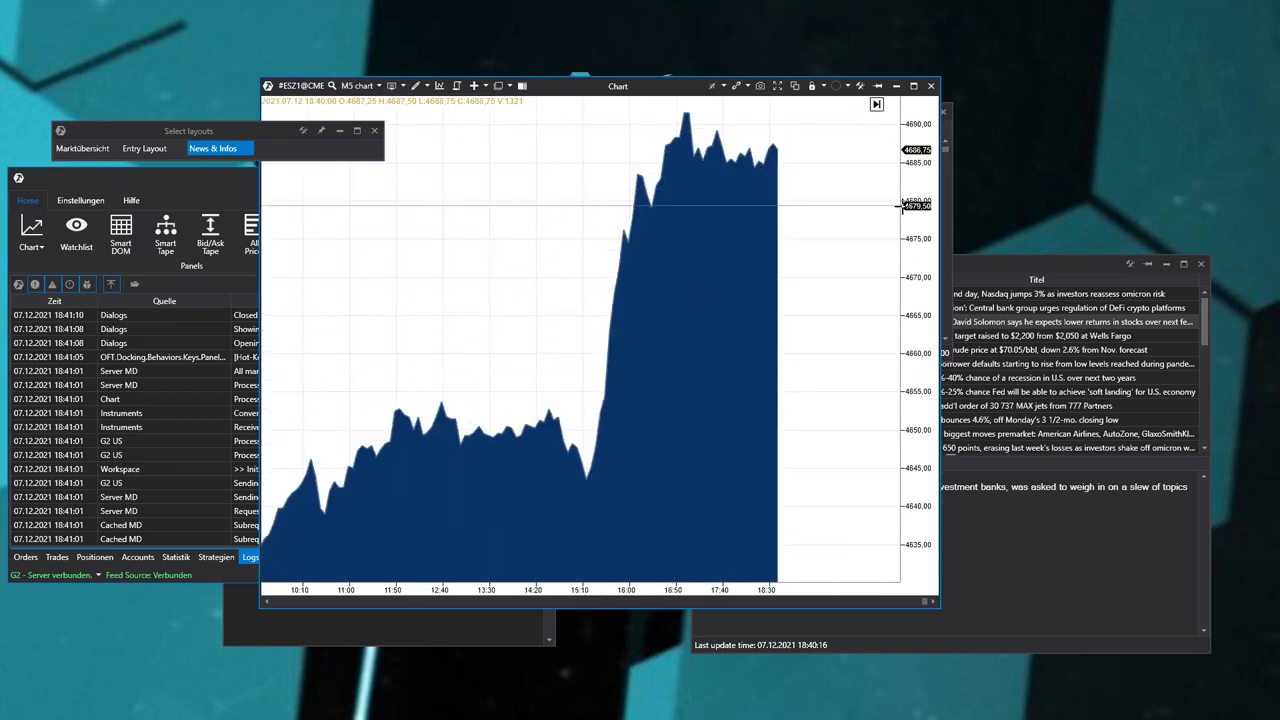
pyautogui.moveTo(920, 196); pyautogui.dragTo(912, 120)
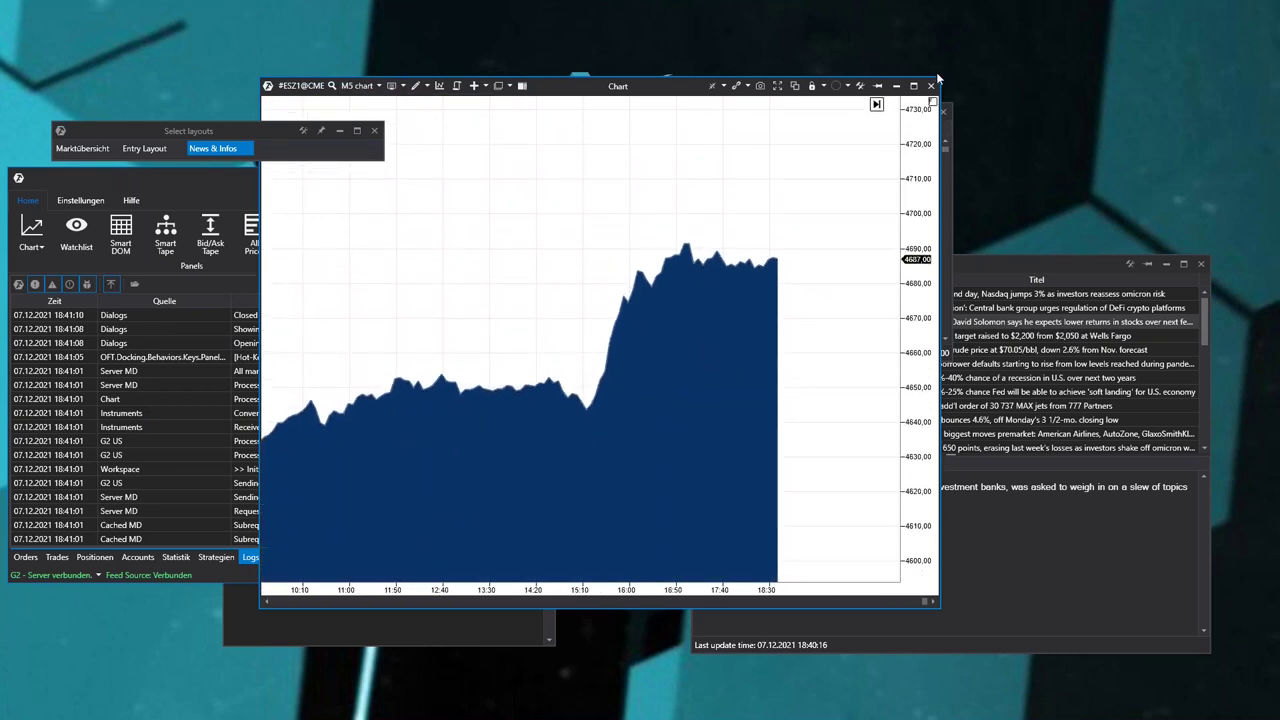
# Shrink the ES chart window and move it behind the layout selector.
pyautogui.moveTo(940, 76); pyautogui.dragTo(792, 227)
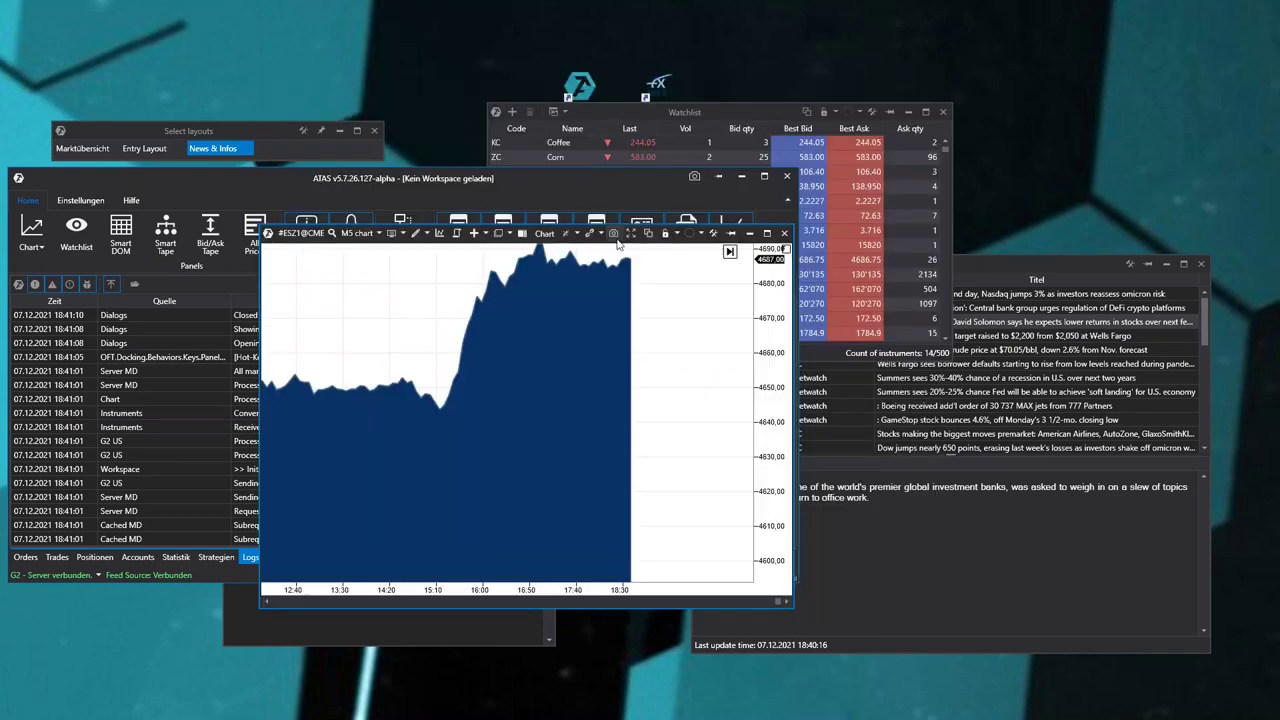
pyautogui.scroll(2, 492, 365)
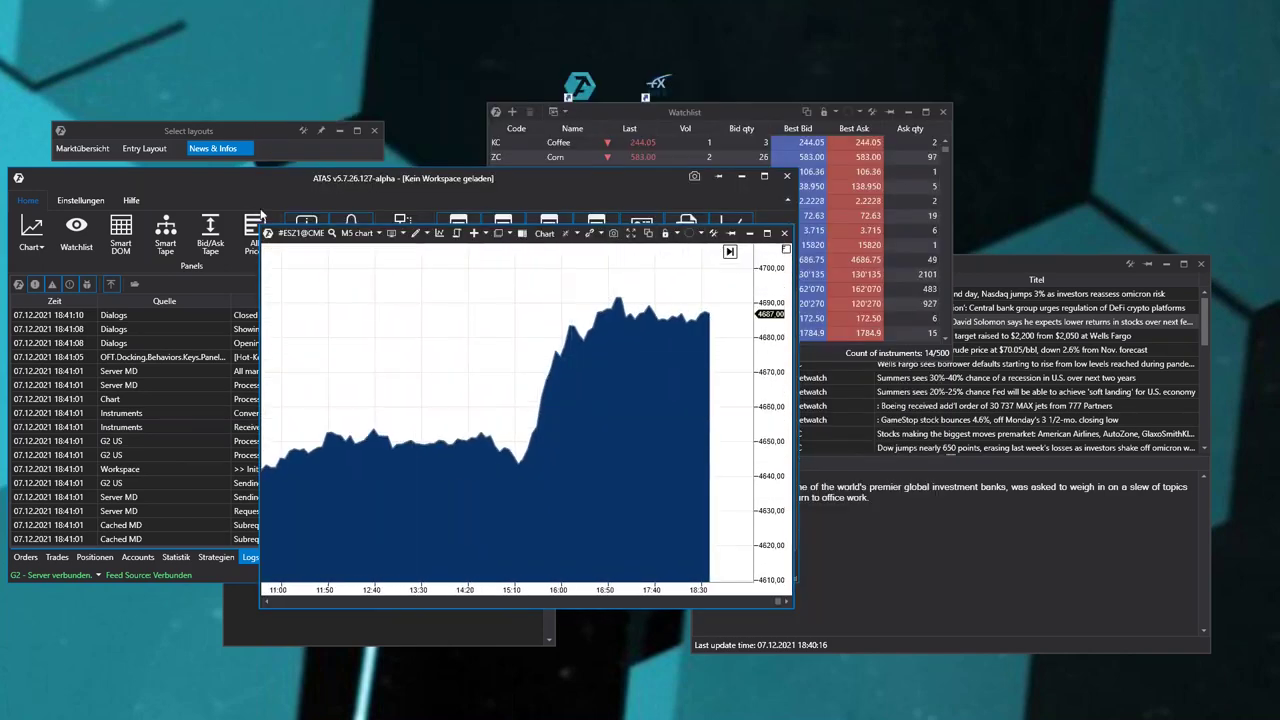
pyautogui.moveTo(268, 233); pyautogui.dragTo(78, 75)
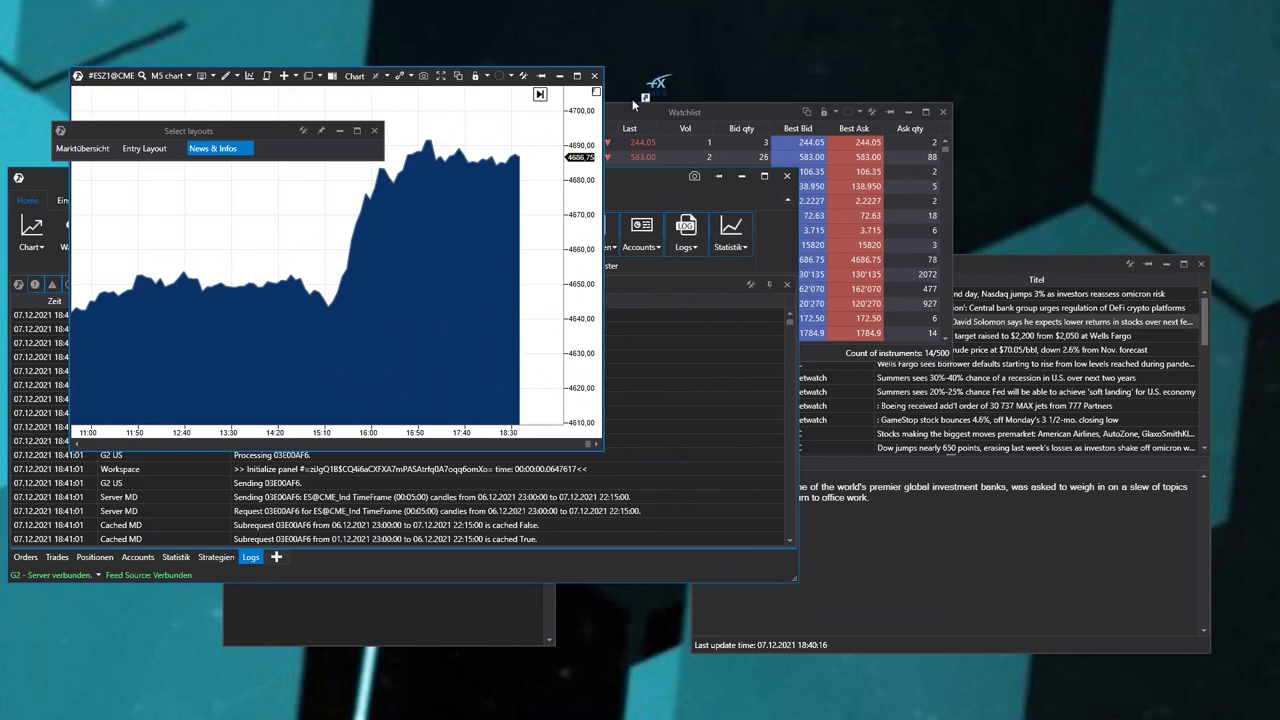
# Clear the Alarme window away, dock the Watchlist to the right of the ES chart and make the combined window taller.
pyautogui.moveTo(344, 455); pyautogui.dragTo(317, 567)
pyautogui.moveTo(745, 110); pyautogui.dragTo(362, 258)
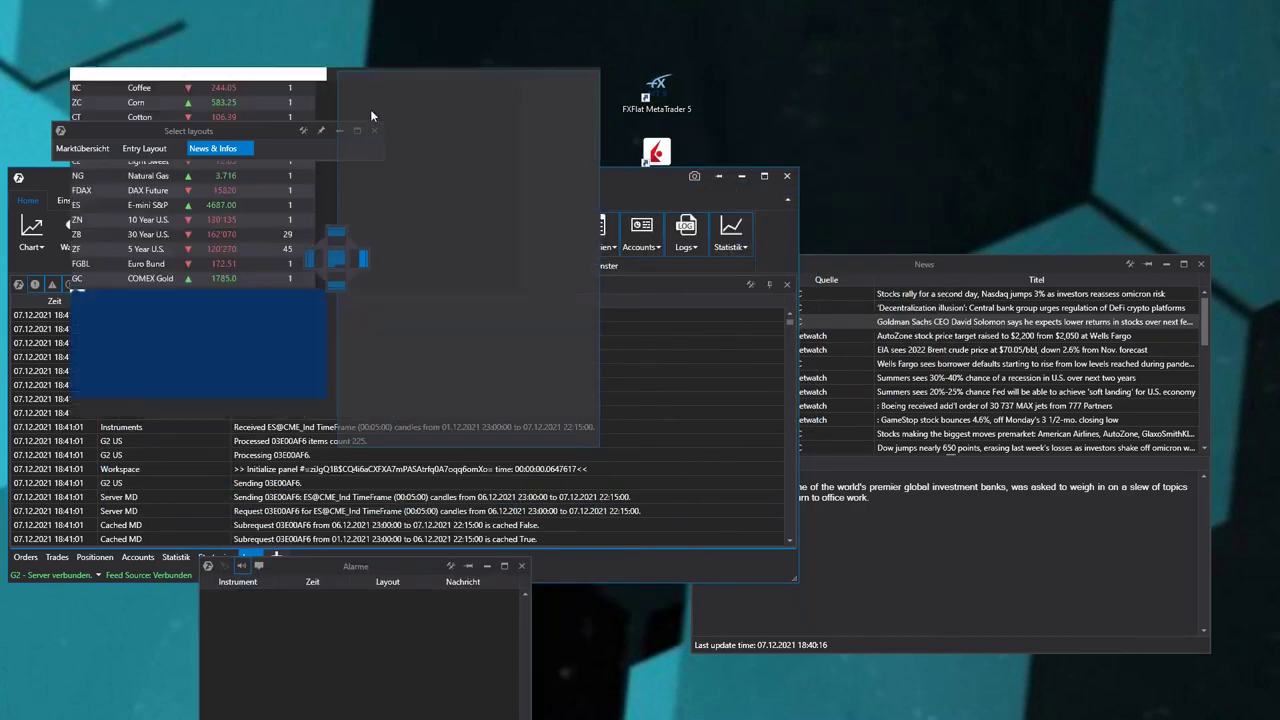
pyautogui.moveTo(398, 84); pyautogui.dragTo(613, 48)
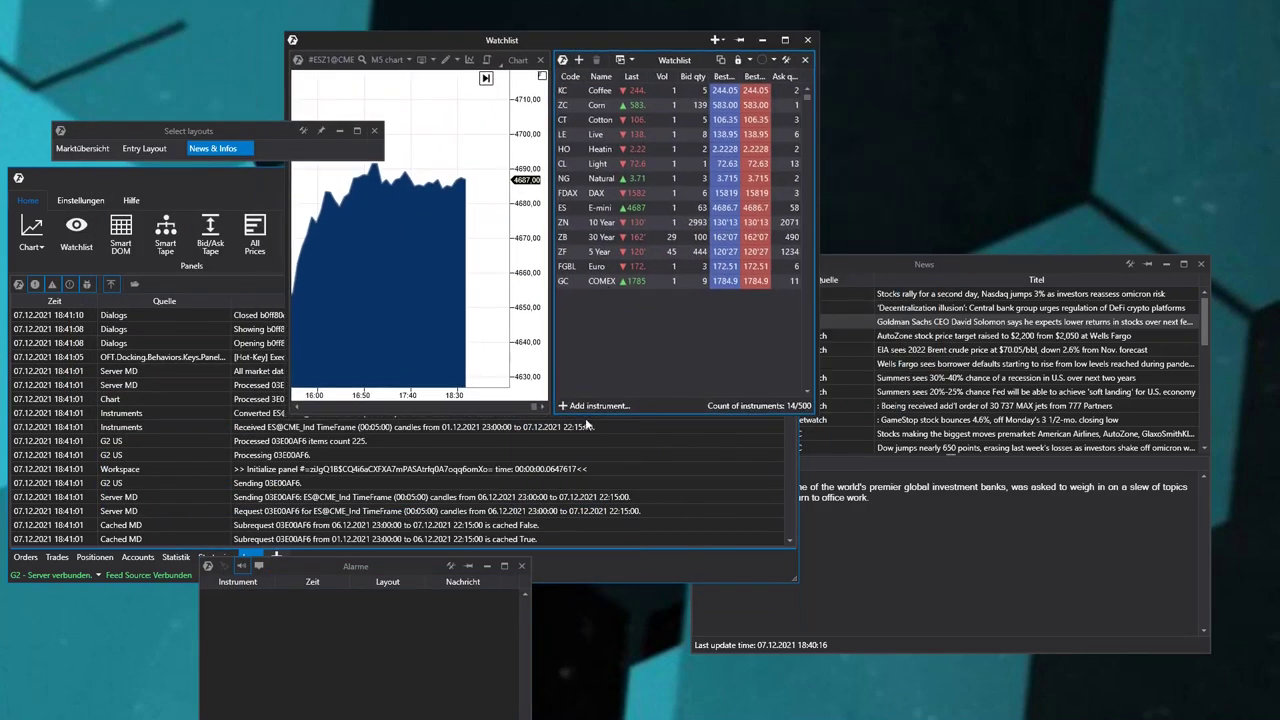
pyautogui.moveTo(480, 414); pyautogui.dragTo(480, 458)
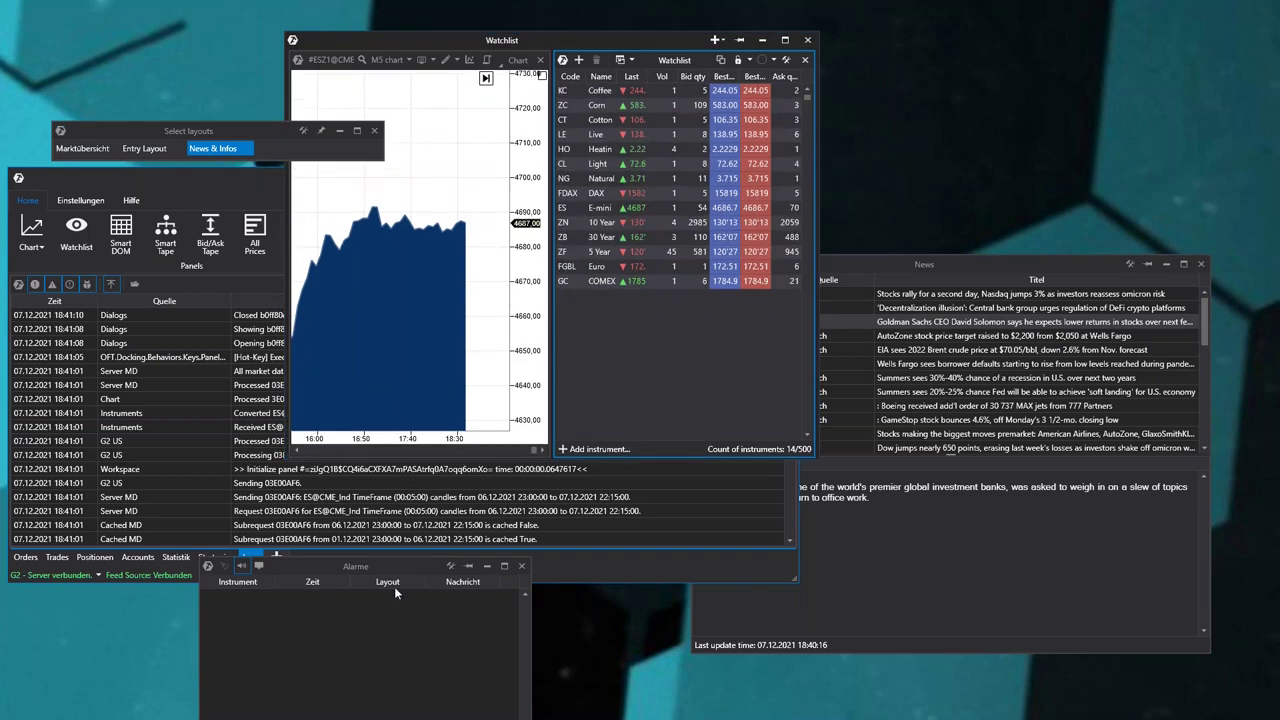
# Dock Alarme below the ES chart and News below the Watchlist, and maximize the combined window with the chart at its latest bar.
pyautogui.moveTo(398, 566); pyautogui.dragTo(420, 285)
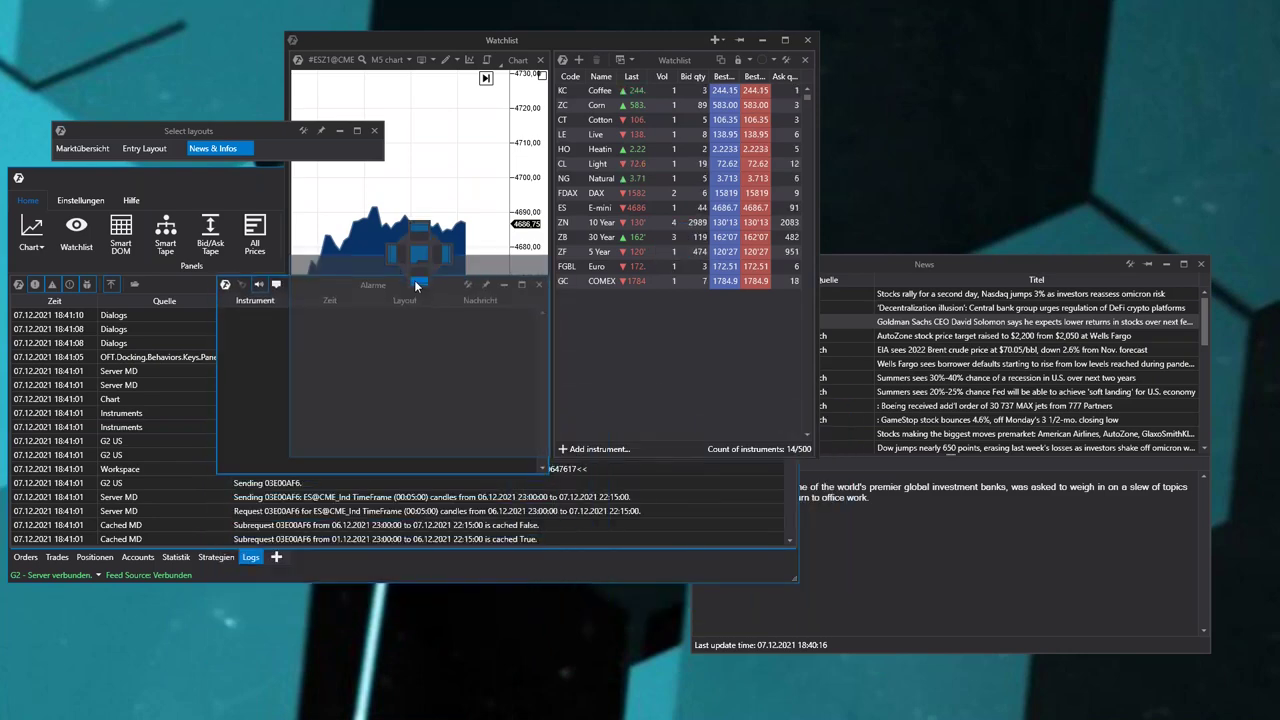
pyautogui.moveTo(953, 264)
pyautogui.mouseDown()
pyautogui.moveTo(570, 437)
pyautogui.moveTo(686, 280)
pyautogui.moveTo(674, 310)
pyautogui.mouseUp()
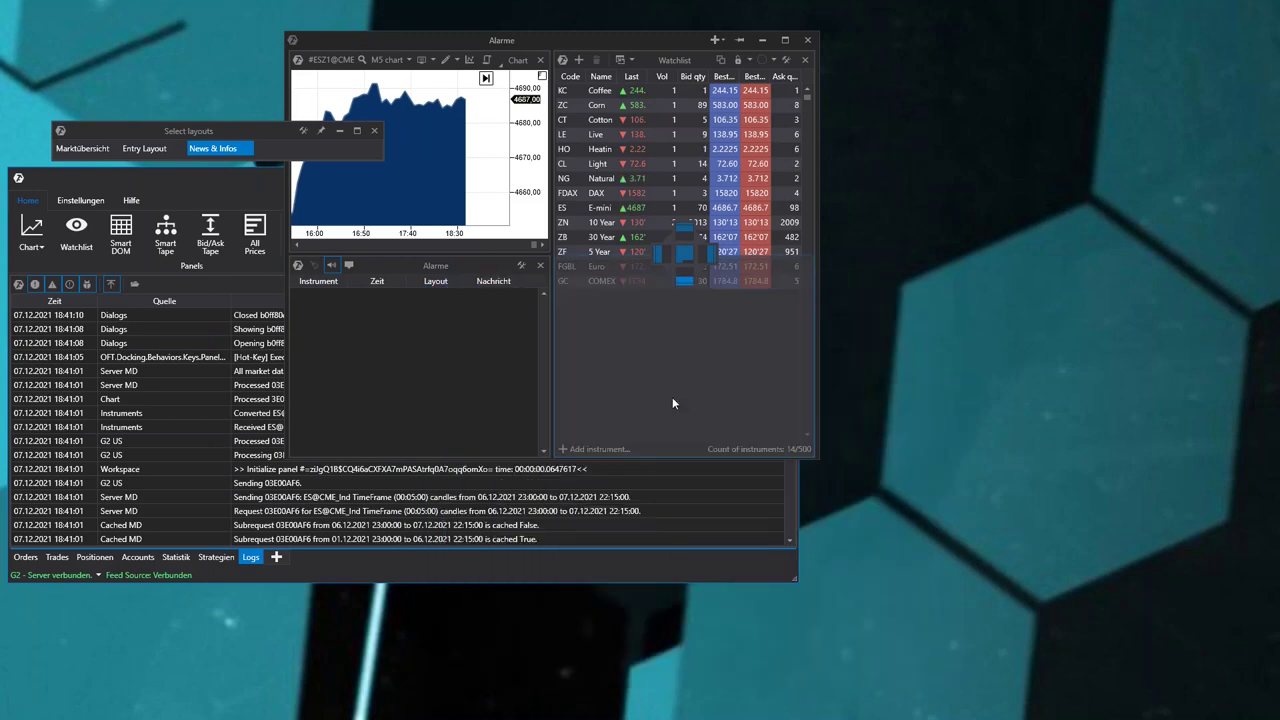
pyautogui.moveTo(691, 569); pyautogui.dragTo(691, 569)
pyautogui.click(785, 40)
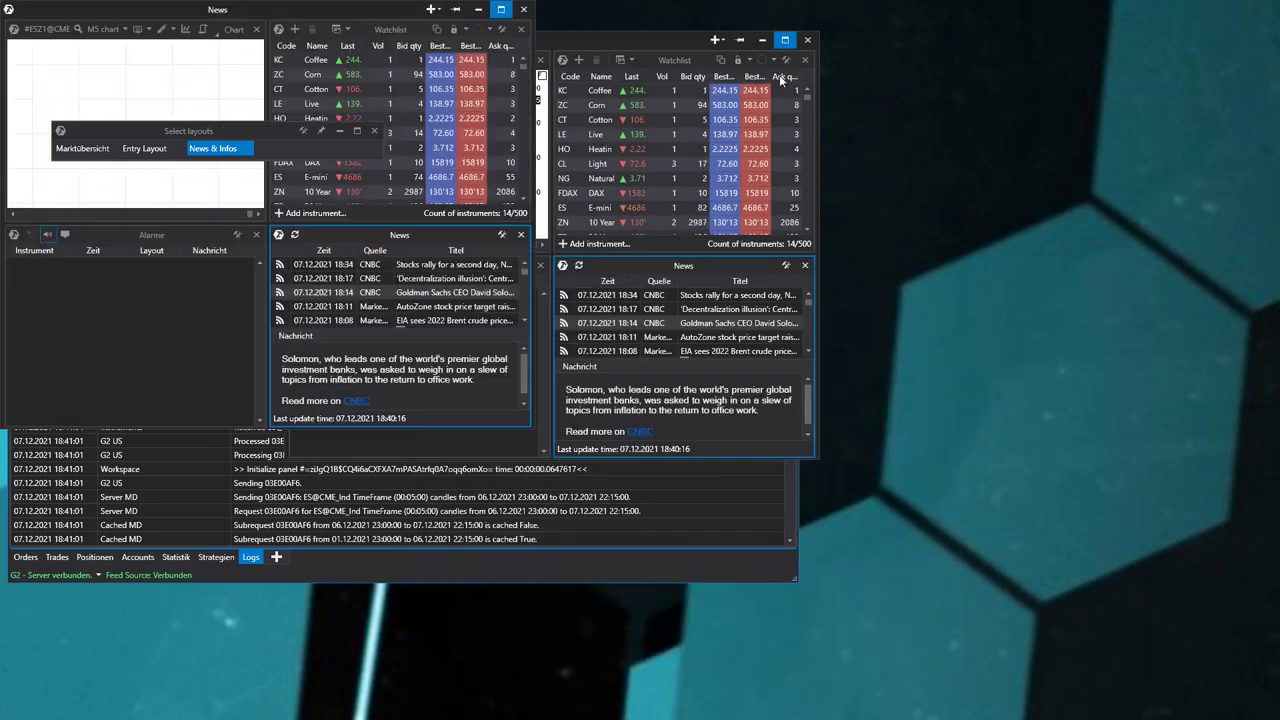
pyautogui.click(414, 166)
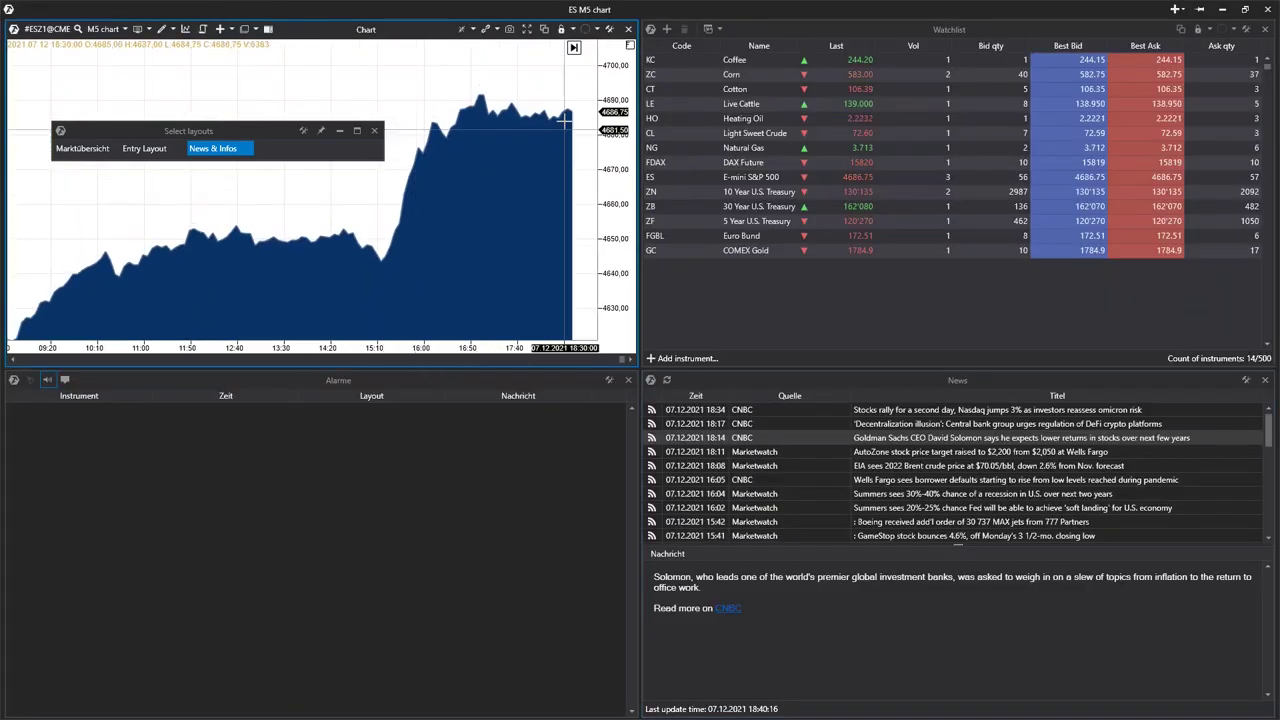
pyautogui.click(574, 50)
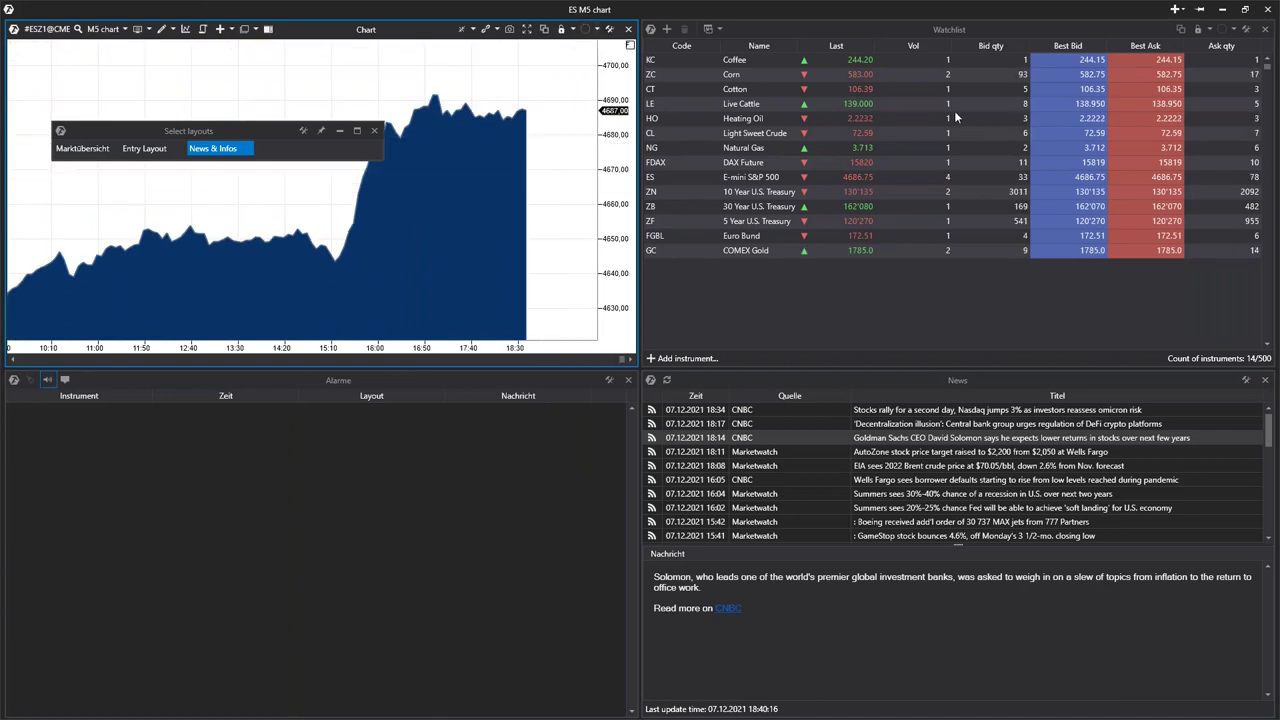
# Link the ES chart and the Watchlist by assigning both to the Red group.
pyautogui.click(586, 29)
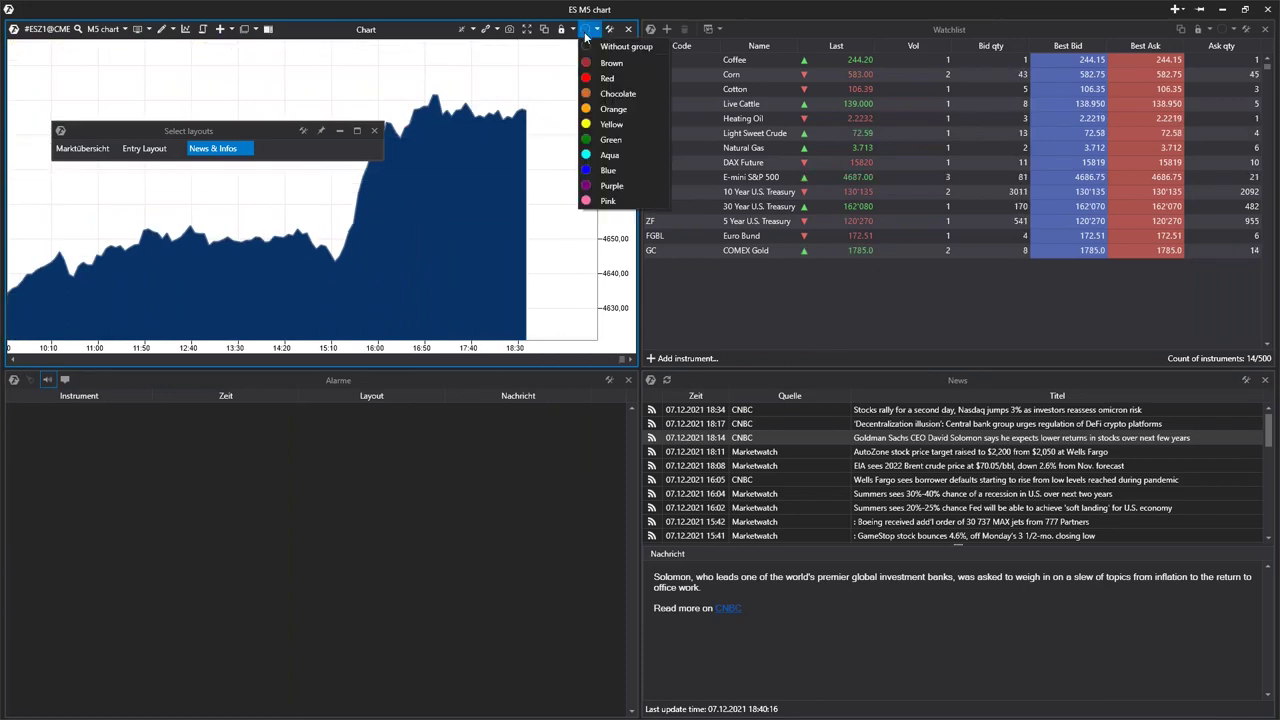
pyautogui.click(607, 78)
pyautogui.click(1223, 29)
pyautogui.click(1207, 78)
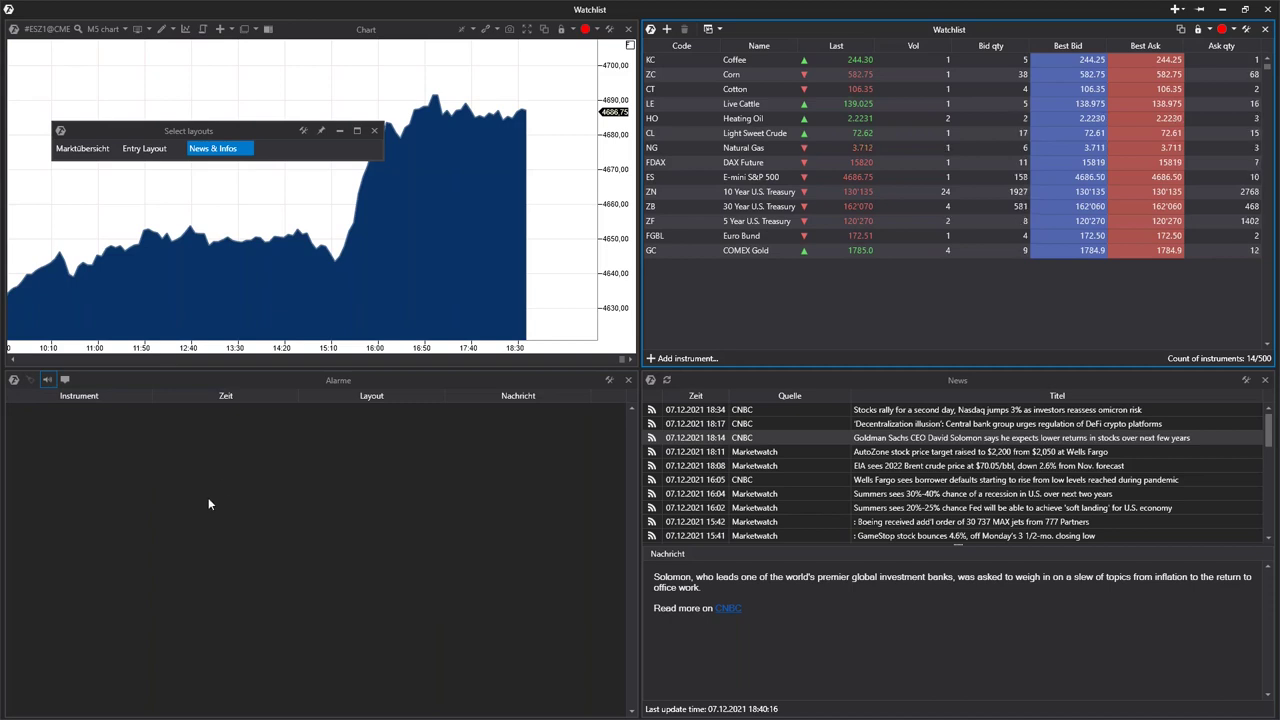
# Test the link by loading Watchlist instruments such as Cotton and 5 Year U.S. Treasury into the chart, ending on E-mini S&P 500.
pyautogui.click(741, 78)
pyautogui.click(733, 90)
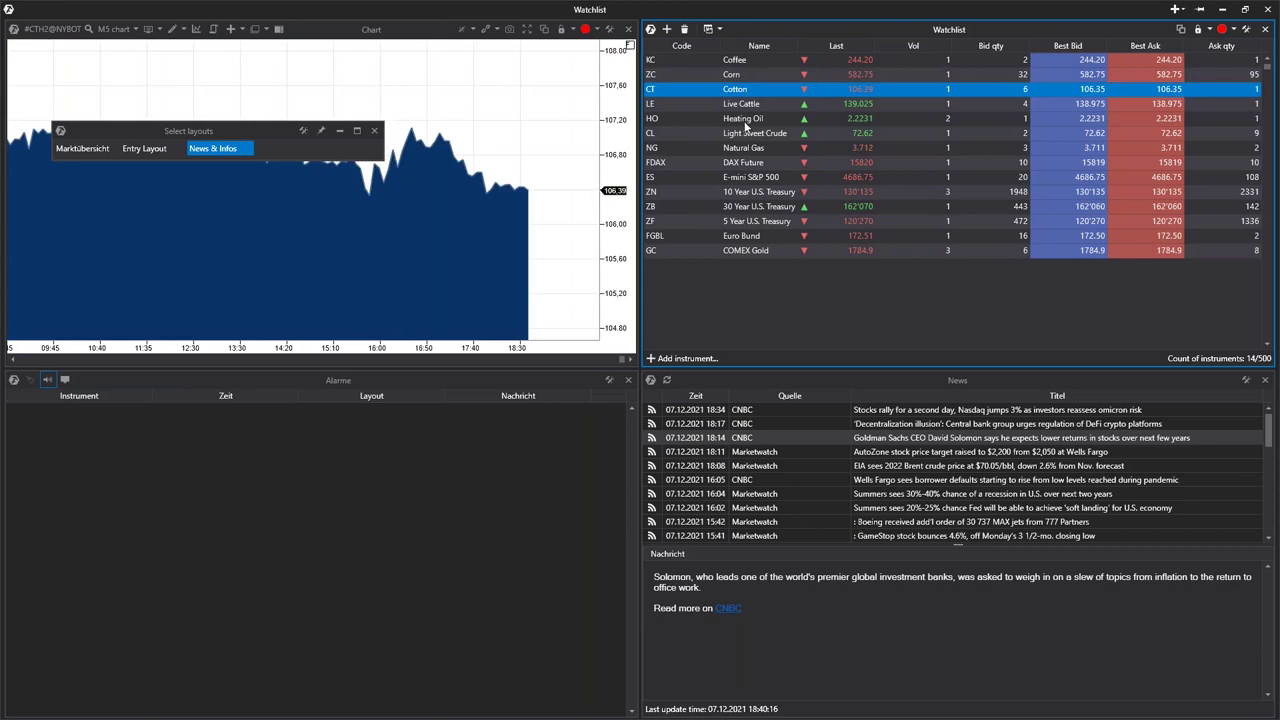
pyautogui.press('Down')
pyautogui.press('Down')
pyautogui.click(755, 165)
pyautogui.click(735, 220)
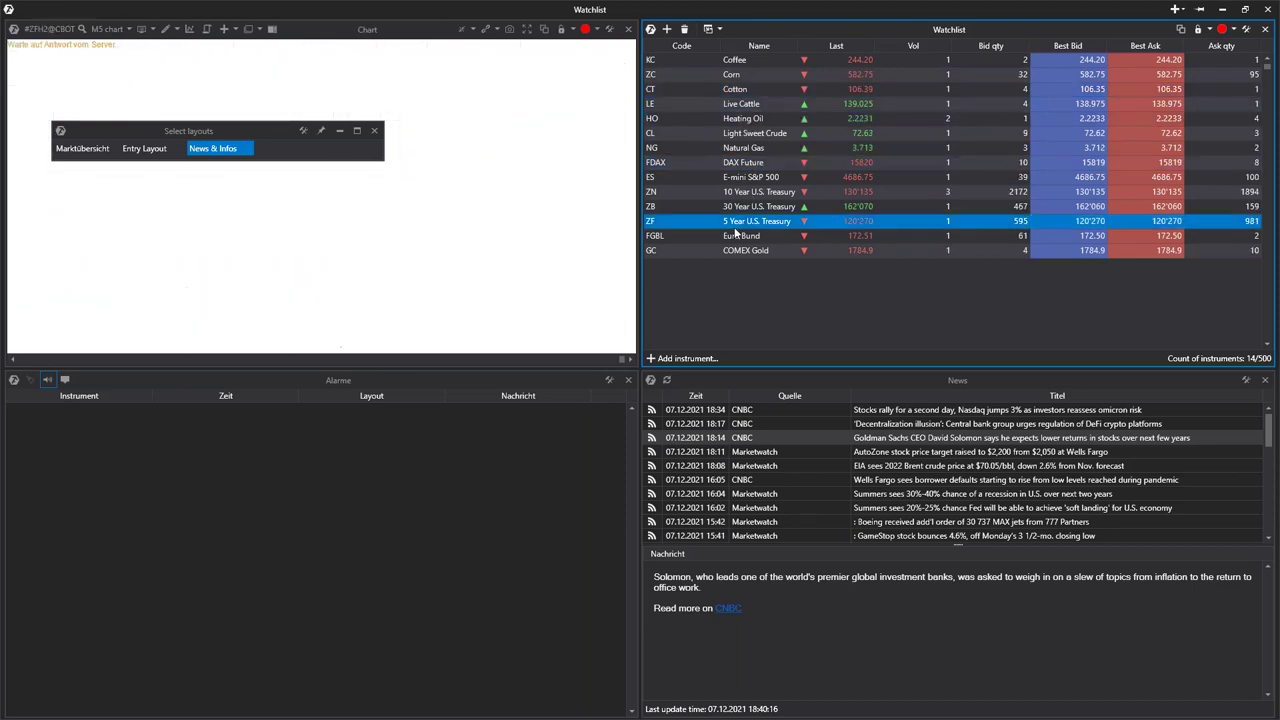
pyautogui.click(735, 89)
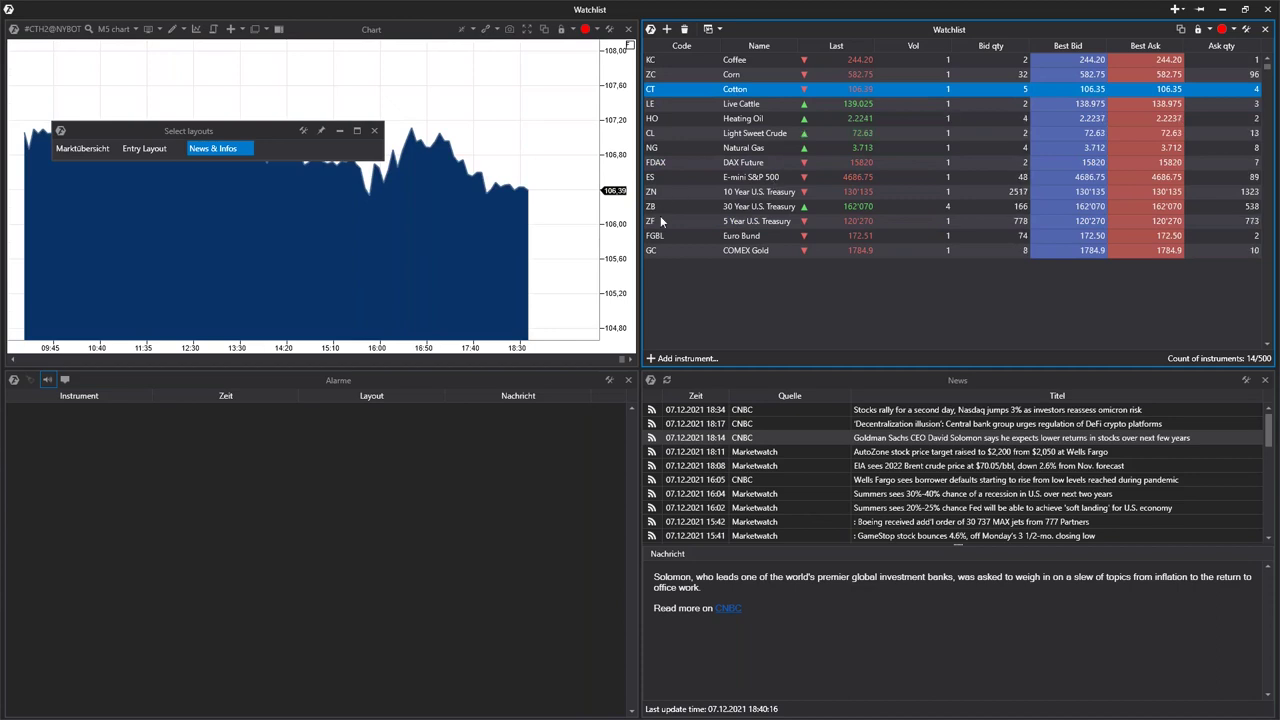
pyautogui.click(738, 176)
# Add the Daily Change indicator to the ES chart with its type set to Ticks.
pyautogui.rightClick(498, 113)
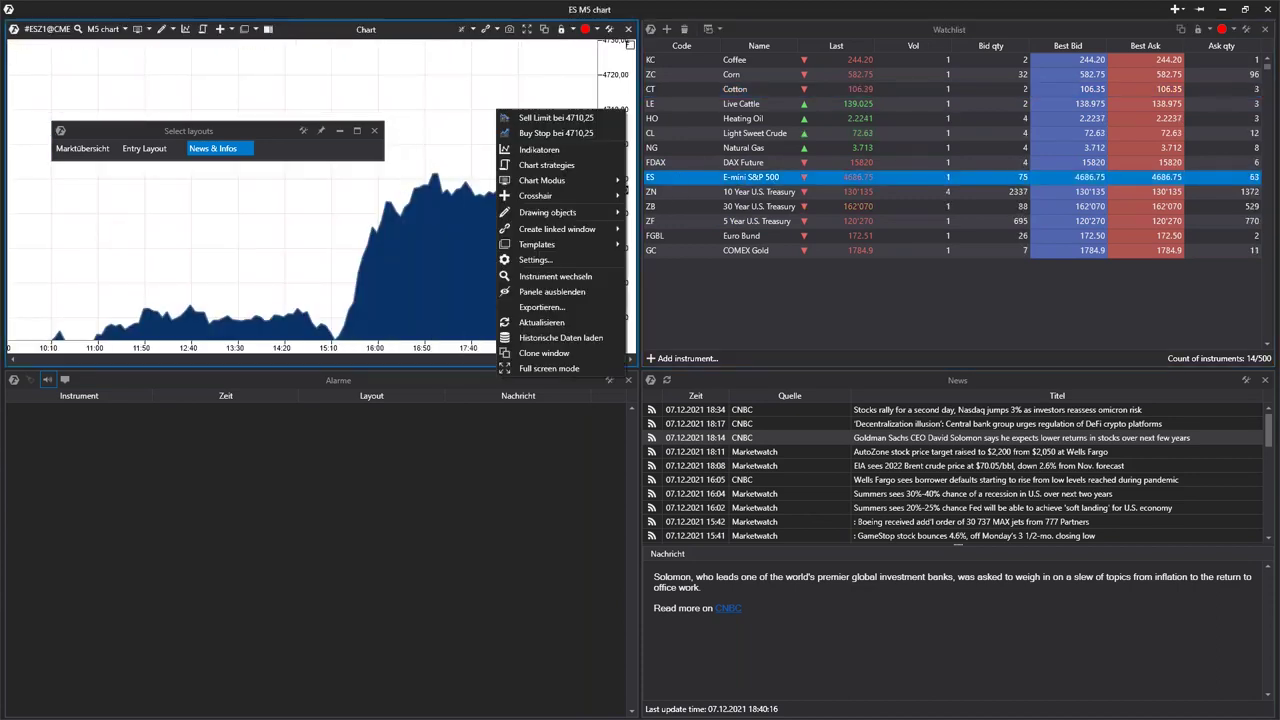
pyautogui.click(521, 148)
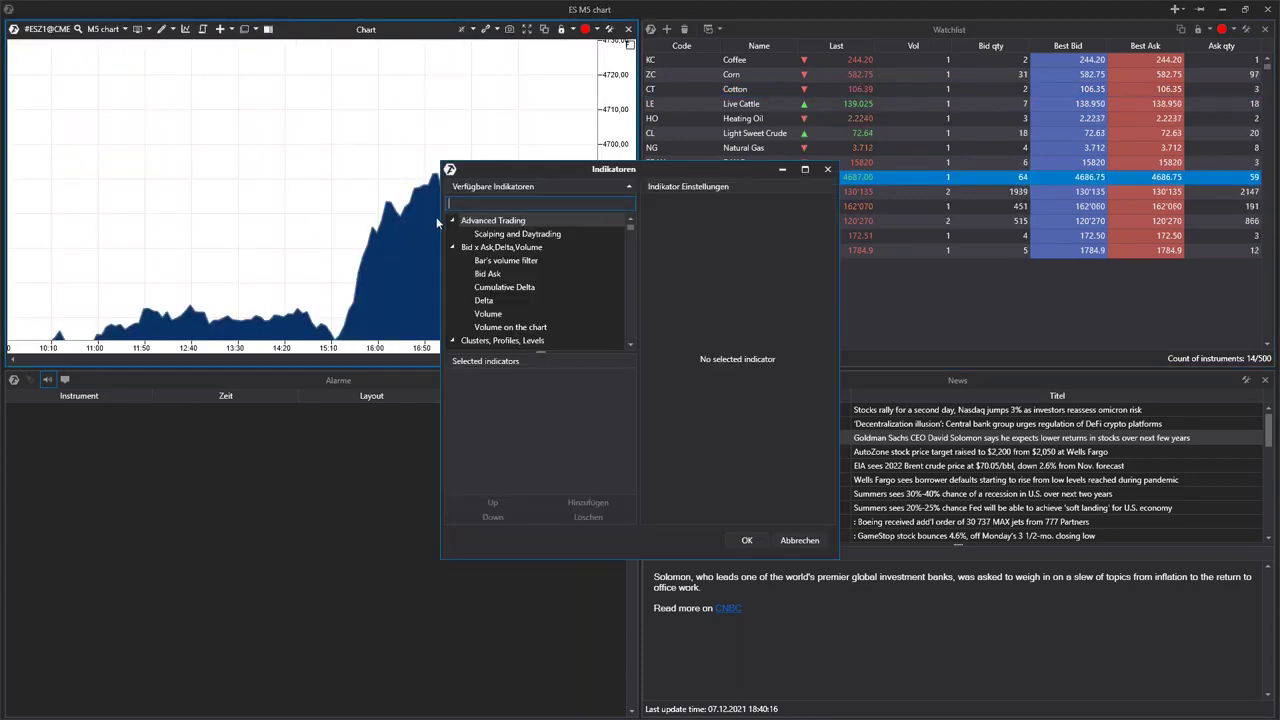
pyautogui.write('dail')
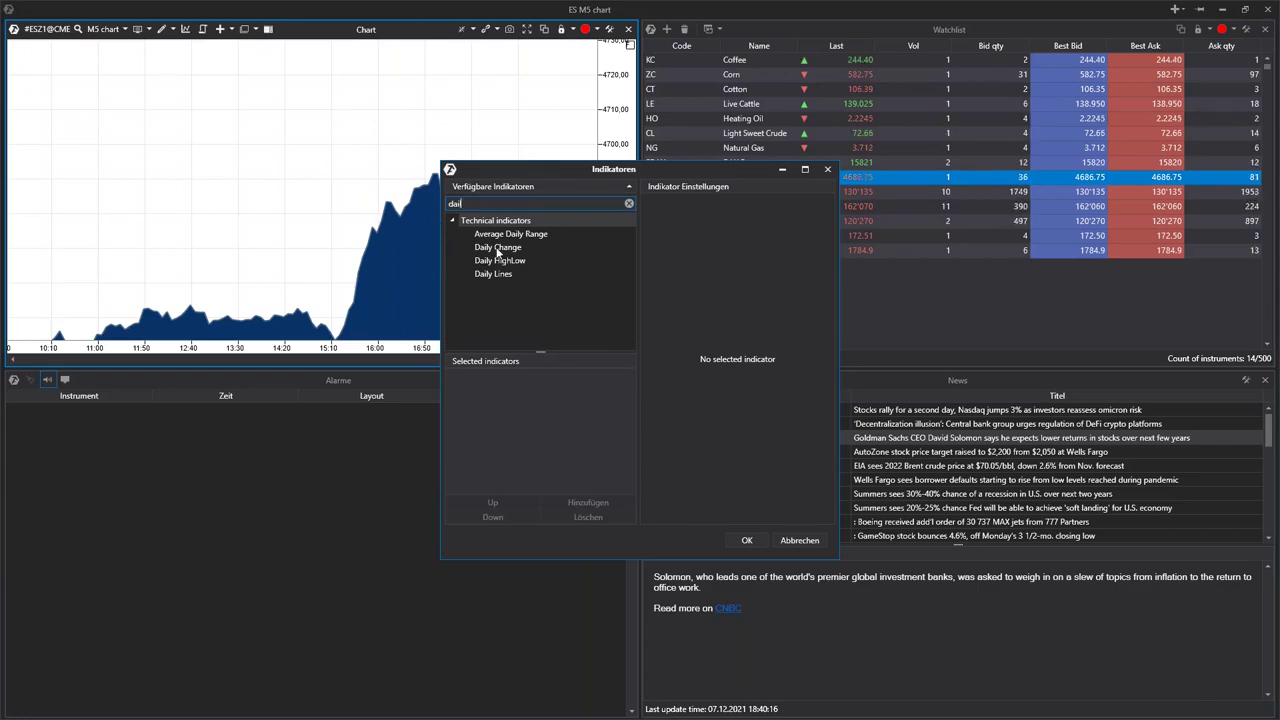
pyautogui.doubleClick(497, 247)
pyautogui.moveTo(510, 169); pyautogui.dragTo(704, 192)
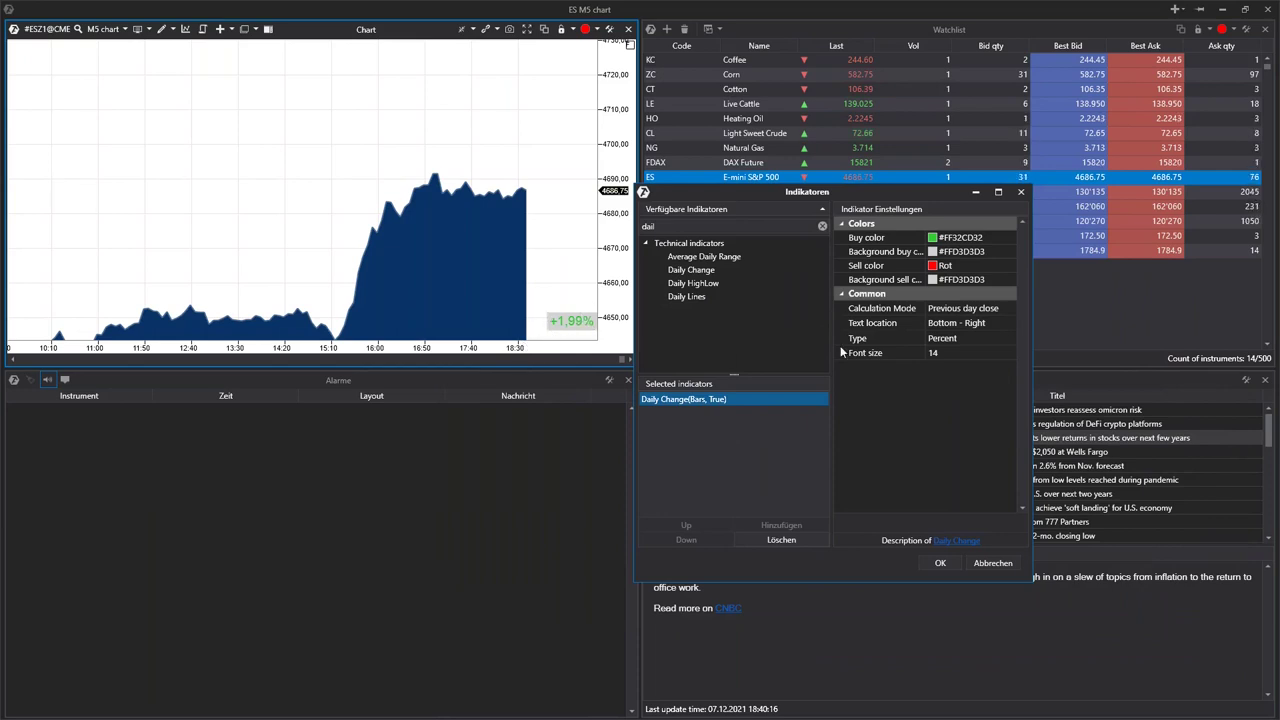
pyautogui.click(960, 338)
pyautogui.click(958, 369)
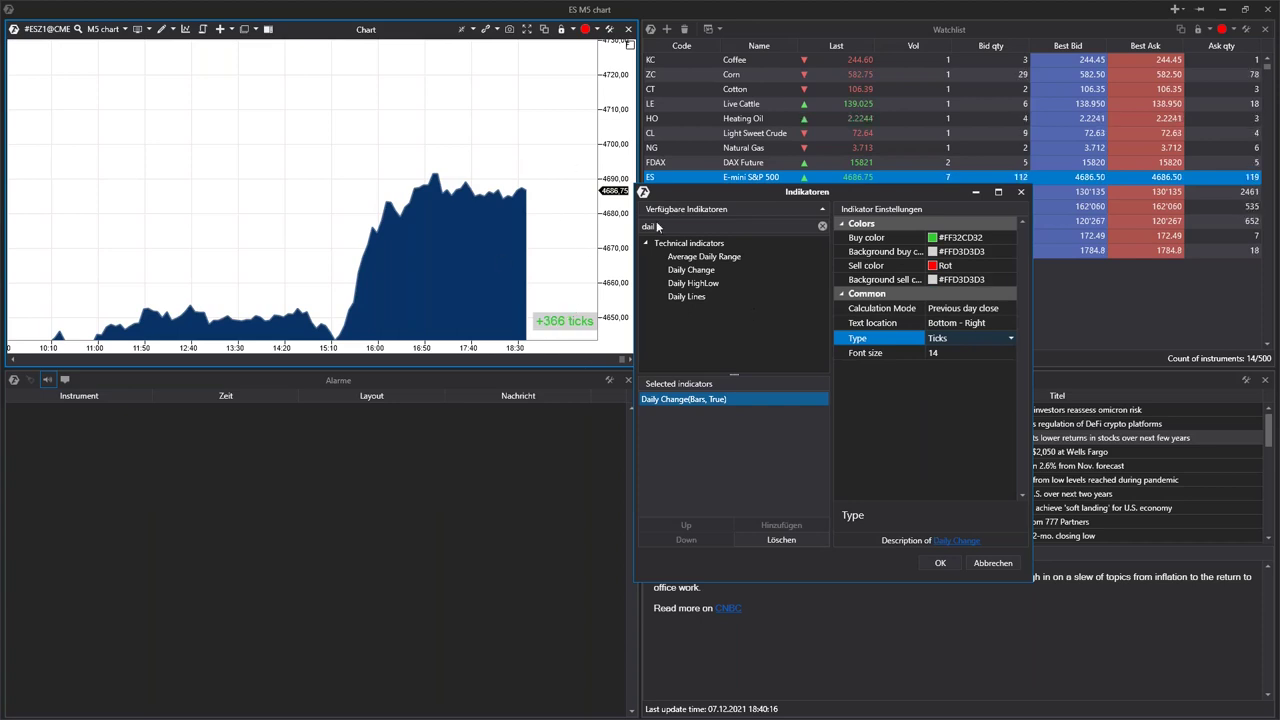
pyautogui.click(941, 564)
# Check the Daily Change display in the linked chart for DAX Future and Natural Gas.
pyautogui.click(745, 162)
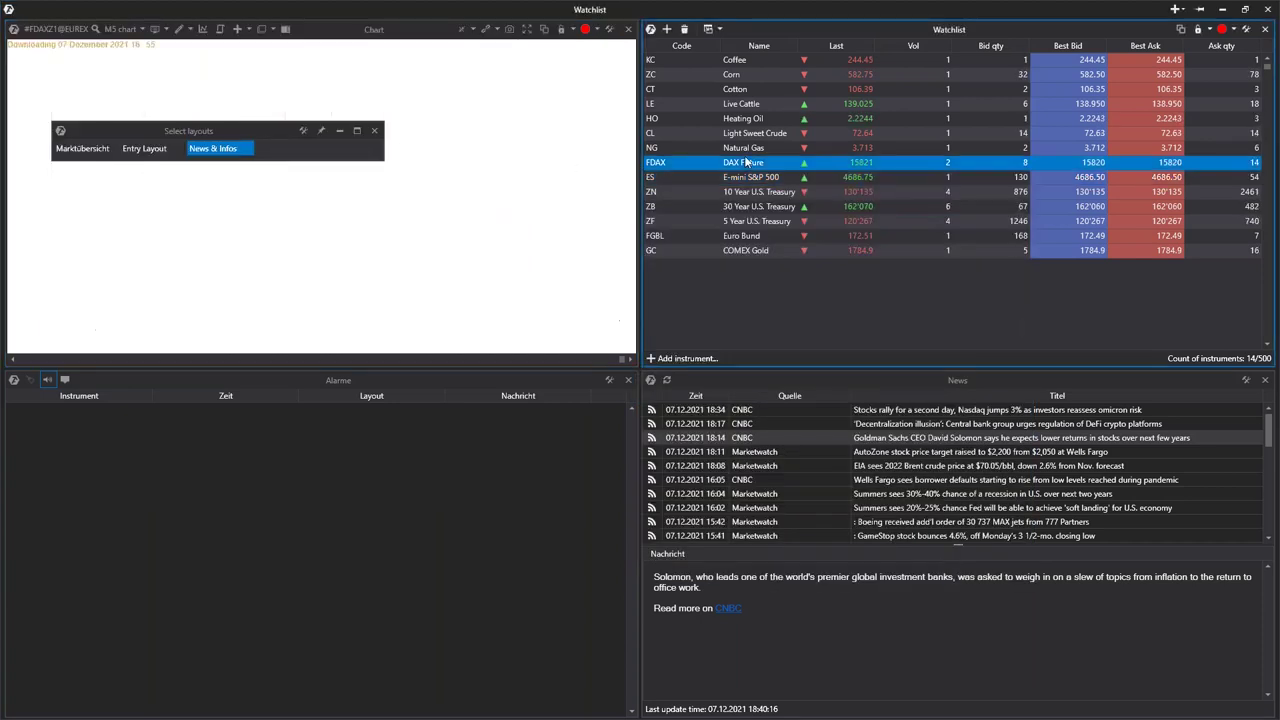
pyautogui.click(744, 147)
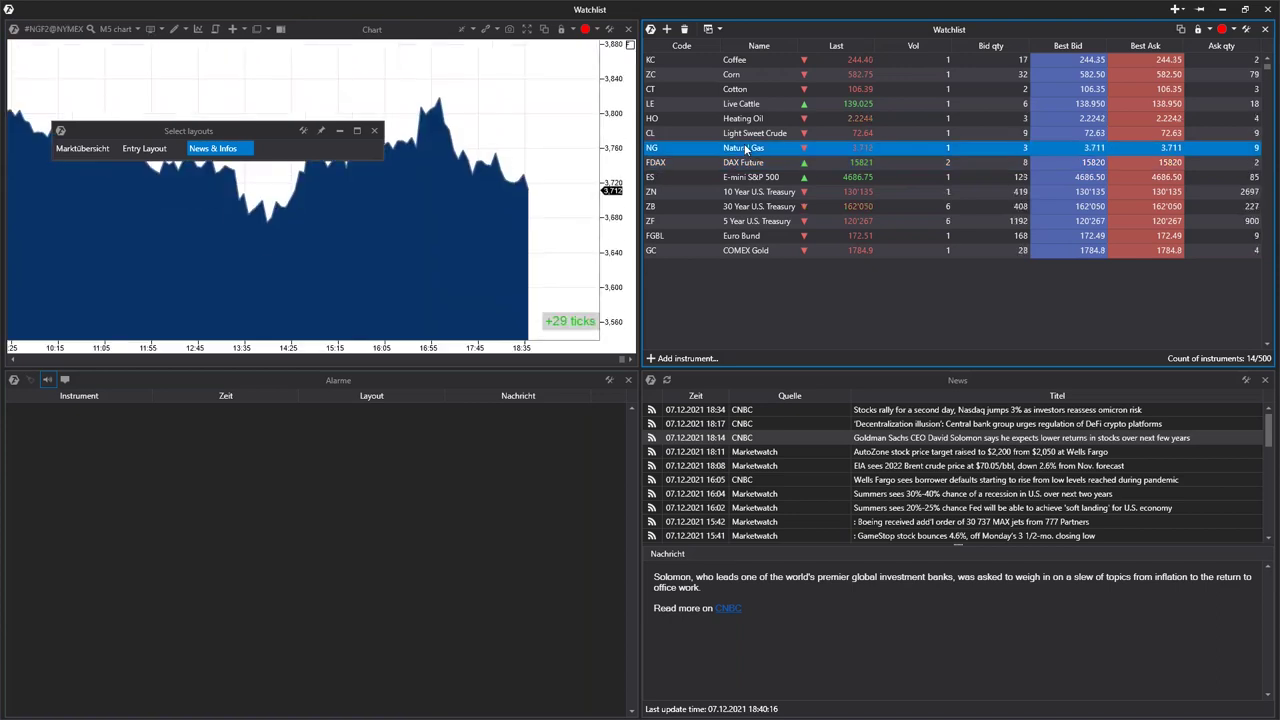
pyautogui.scroll(-2, 762, 232)
pyautogui.scroll(2, 760, 230)
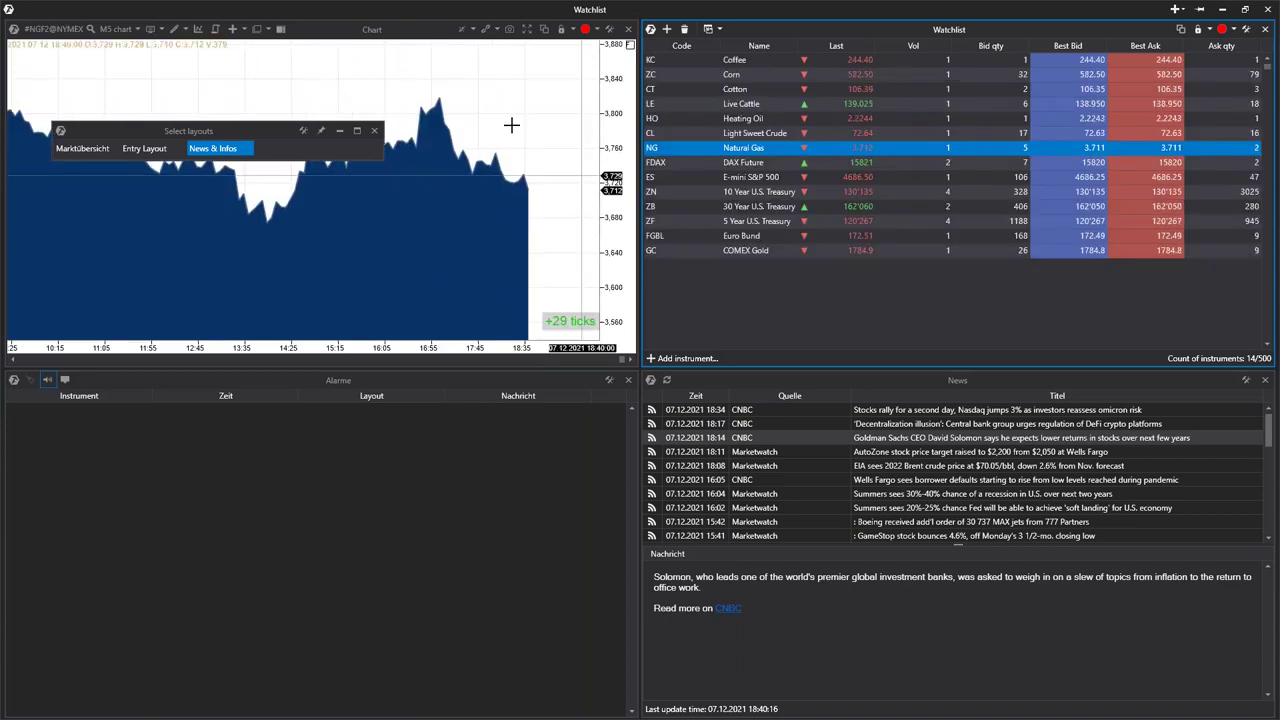
pyautogui.click(509, 162)
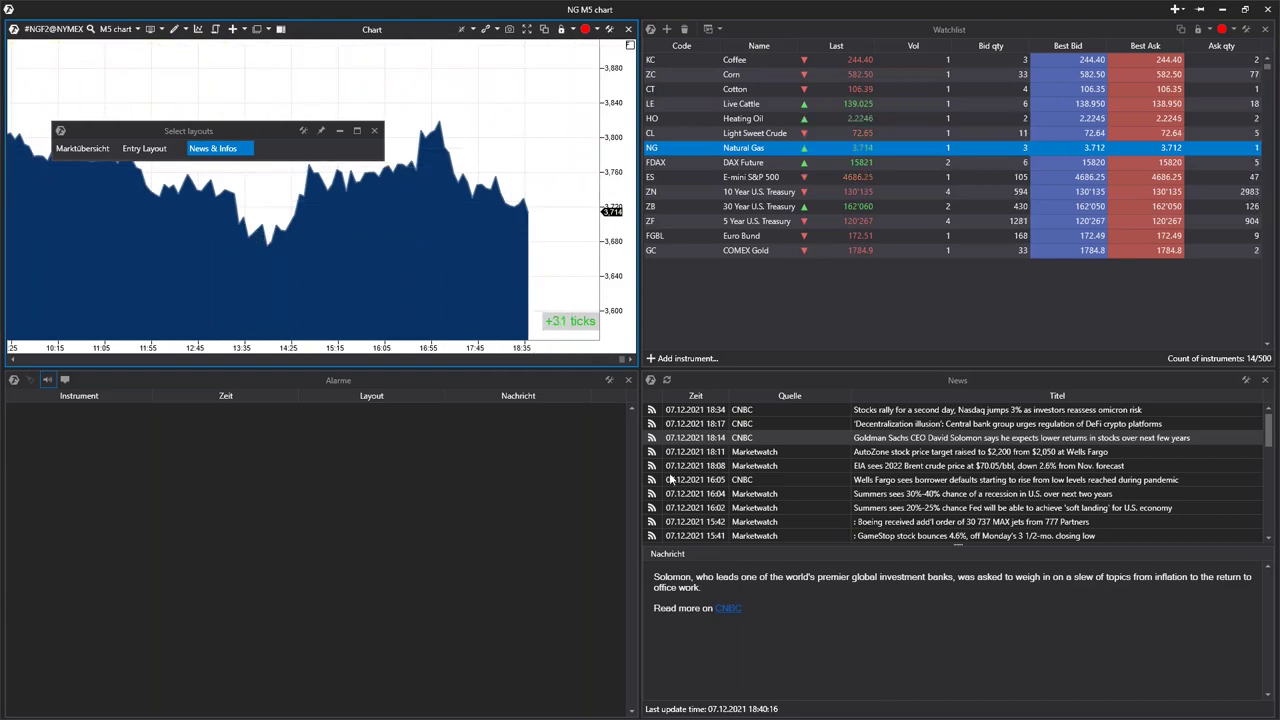
# Give the linked chart a two-color background in the chart settings, using Weiß and Hellblau.
pyautogui.rightClick(459, 100)
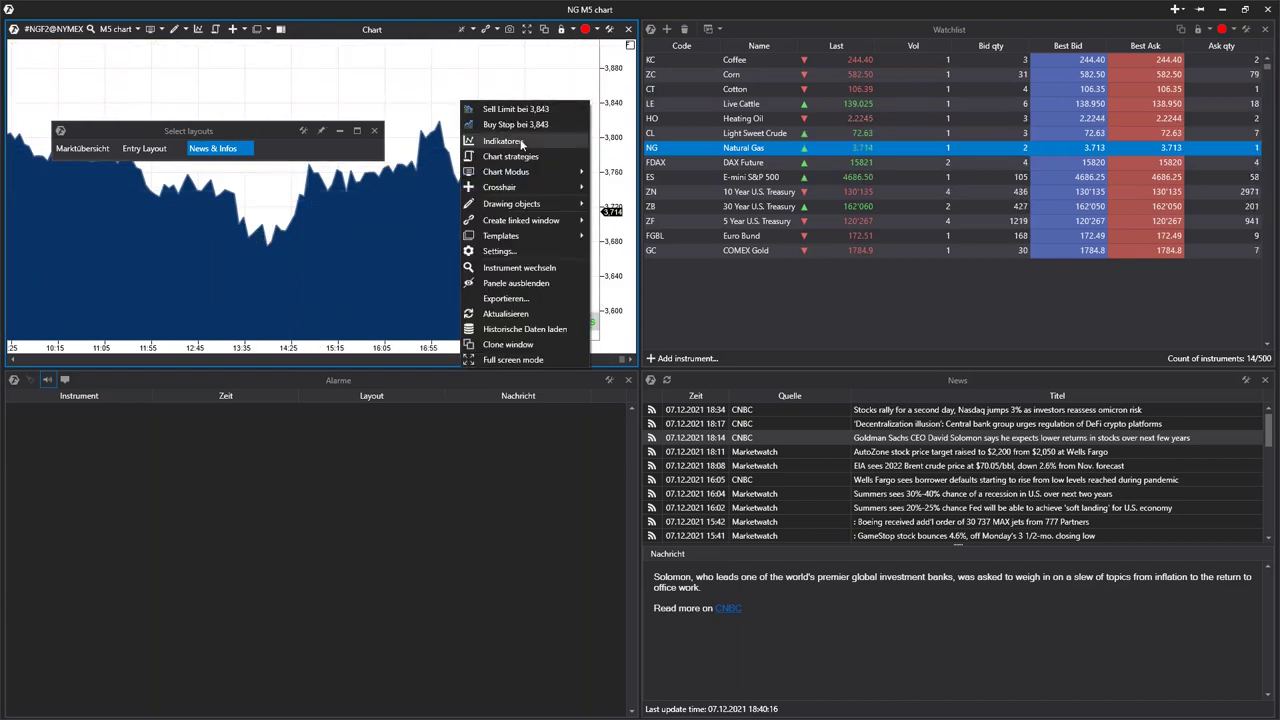
pyautogui.click(500, 251)
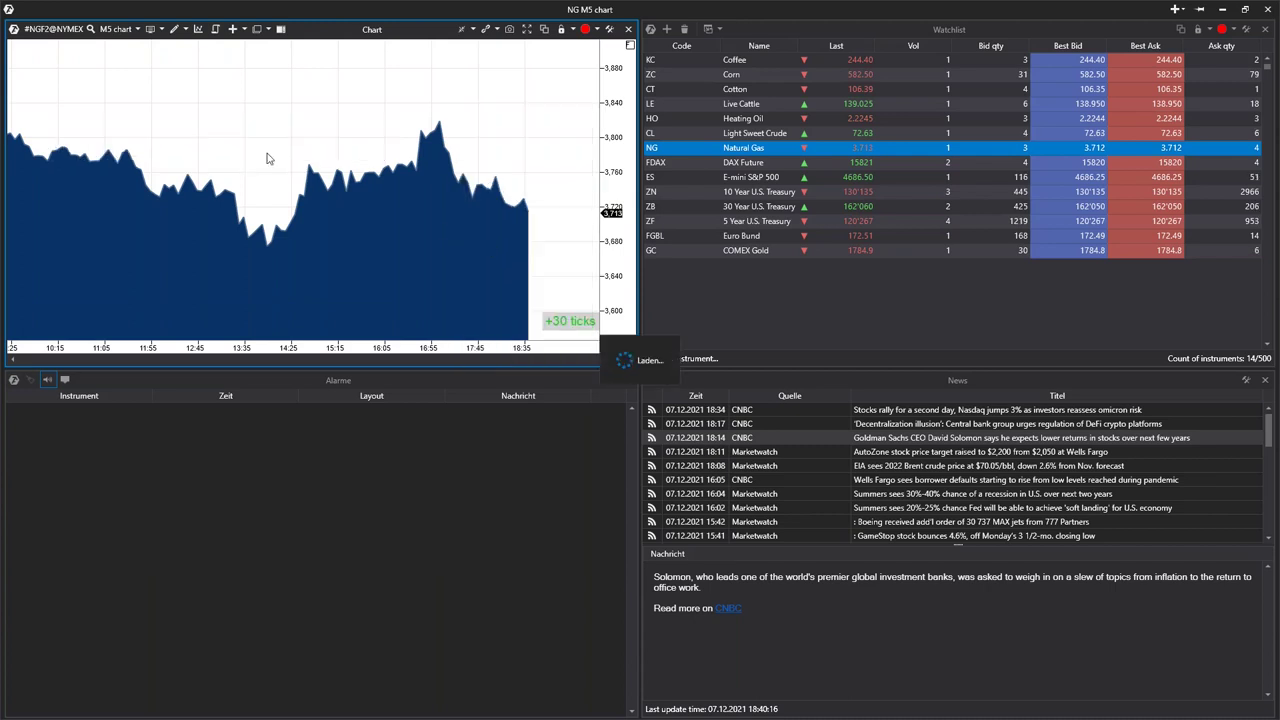
pyautogui.click(495, 223)
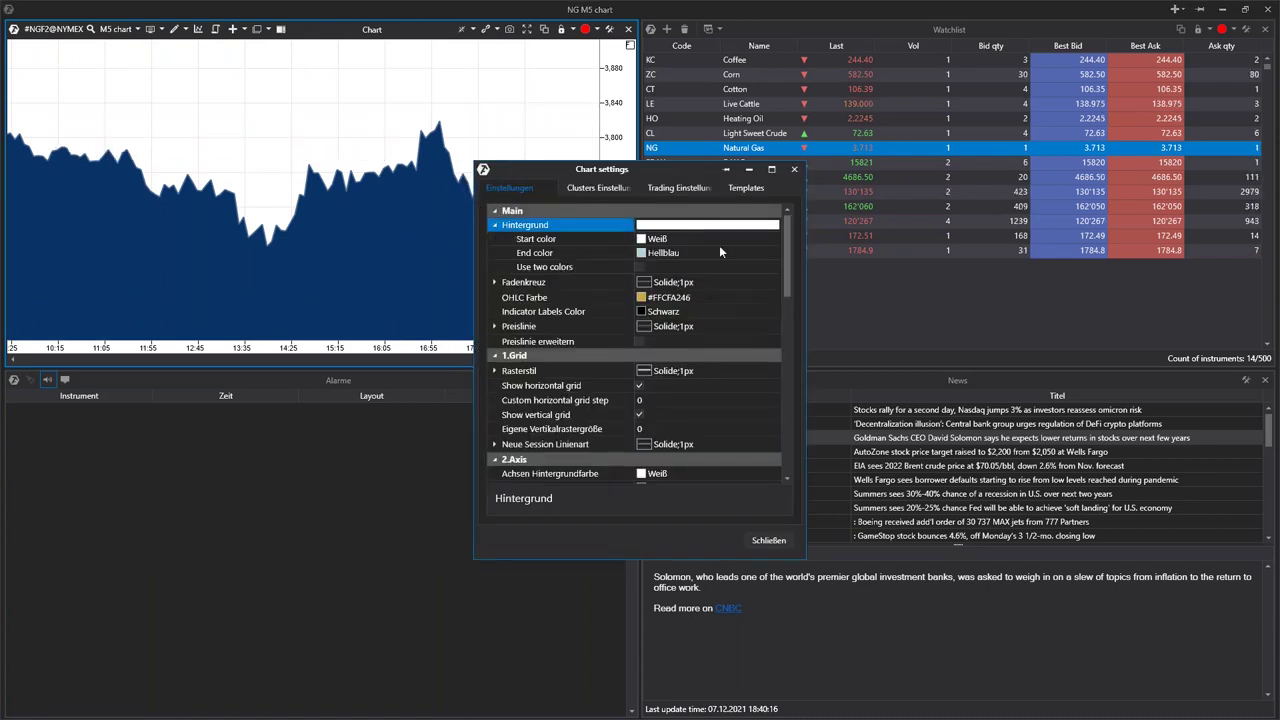
pyautogui.click(640, 268)
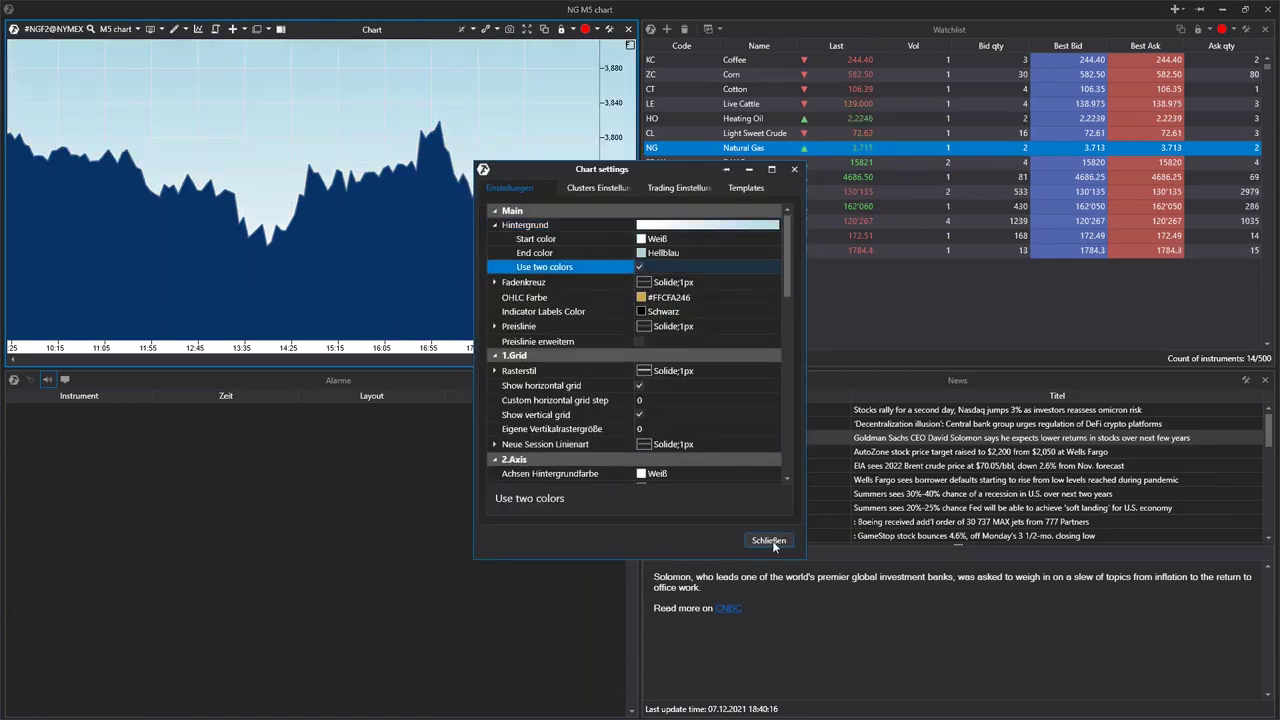
pyautogui.click(768, 540)
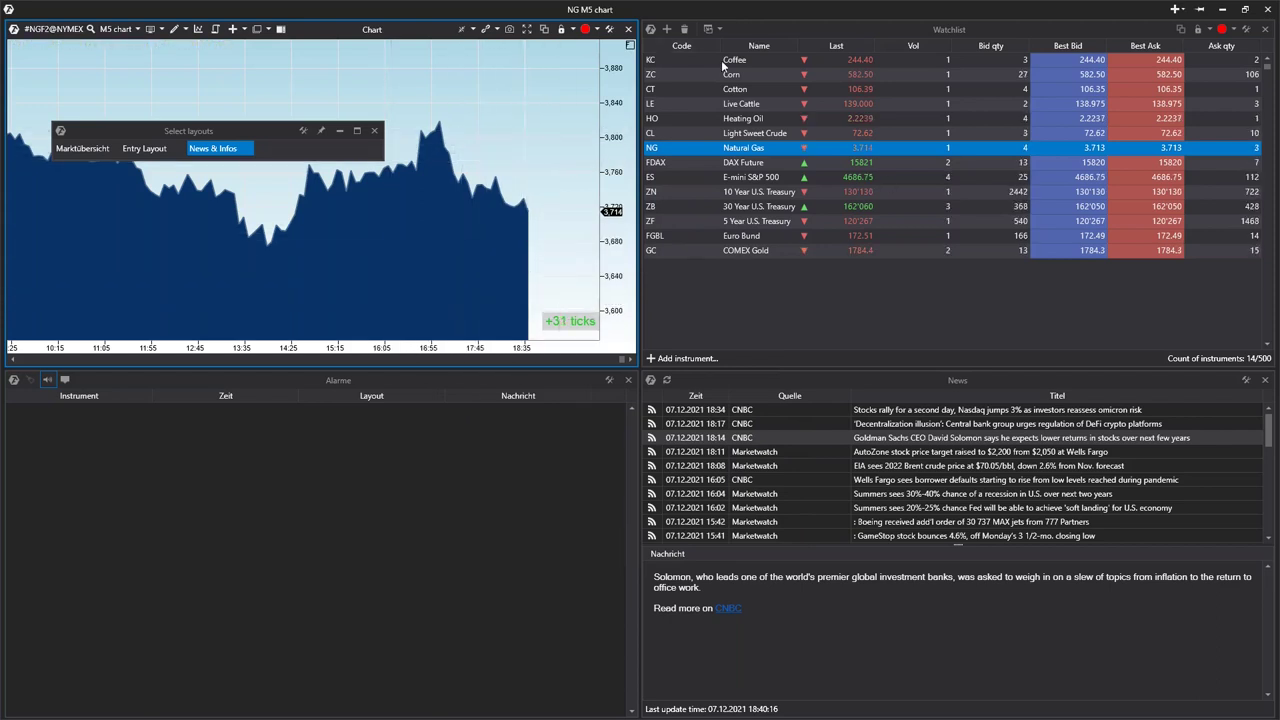
# View Corn, Cotton, Light Sweet Crude and DAX Future in the restyled linked chart.
pyautogui.click(751, 74)
pyautogui.click(754, 89)
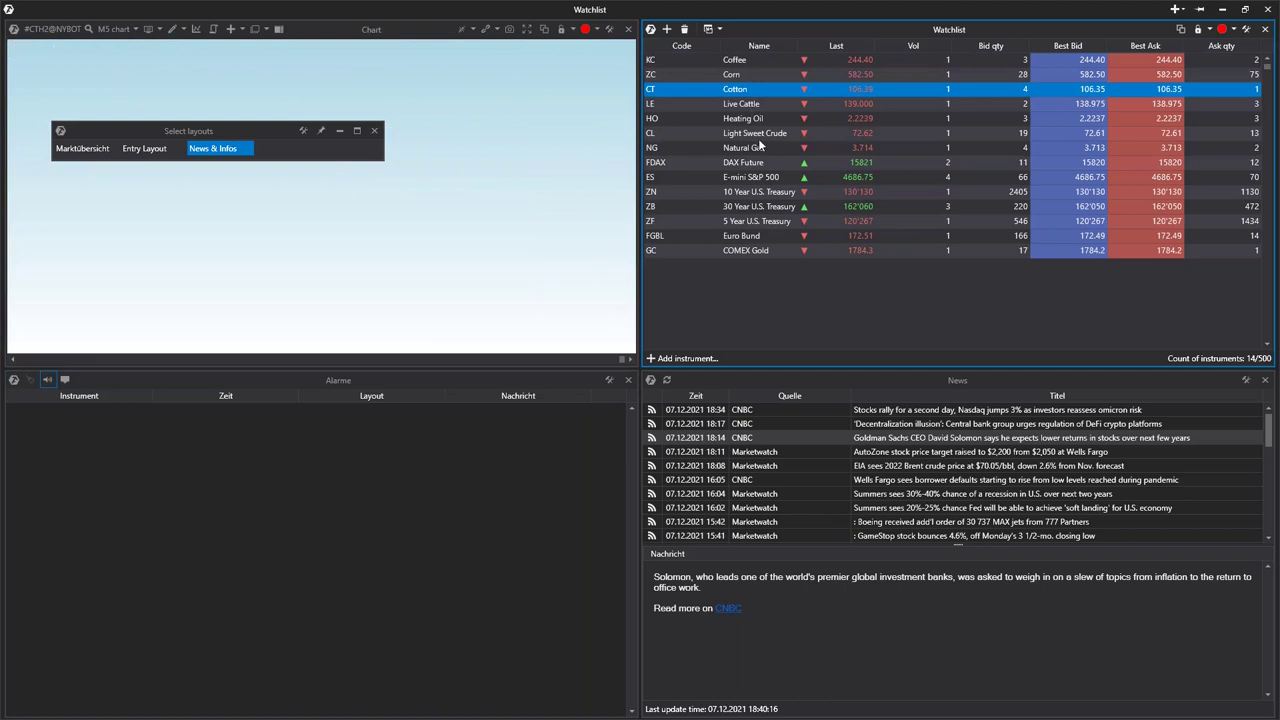
pyautogui.click(758, 136)
pyautogui.click(750, 162)
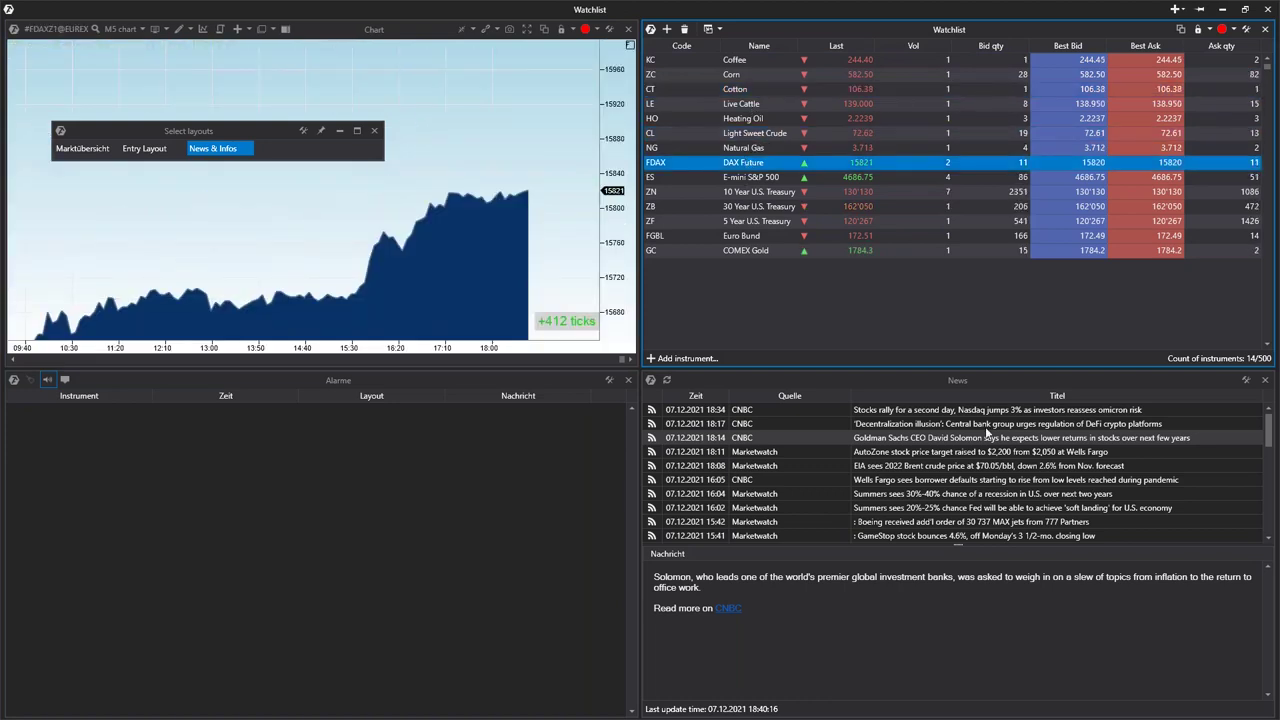
# Read several News entries, including the Wells Fargo borrower defaults item and the latest CNBC headline on the stock rally.
pyautogui.click(975, 424)
pyautogui.click(888, 479)
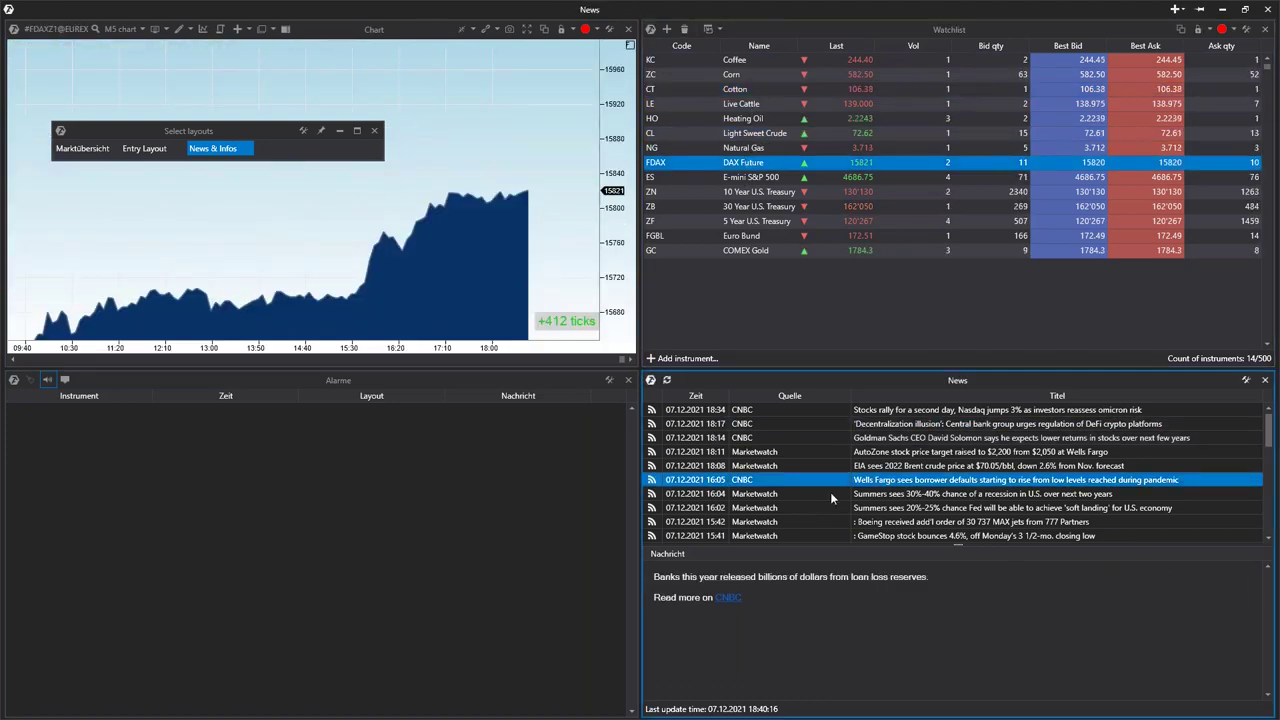
pyautogui.click(757, 424)
pyautogui.click(742, 410)
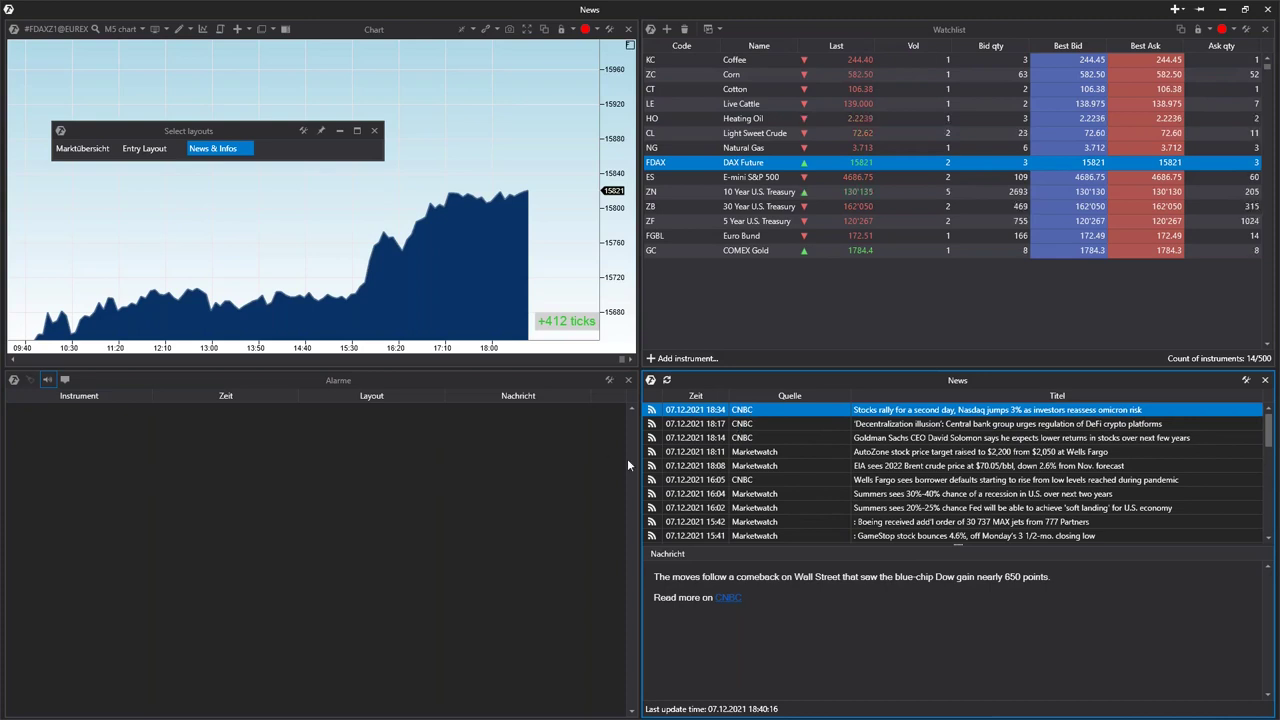
pyautogui.click(379, 483)
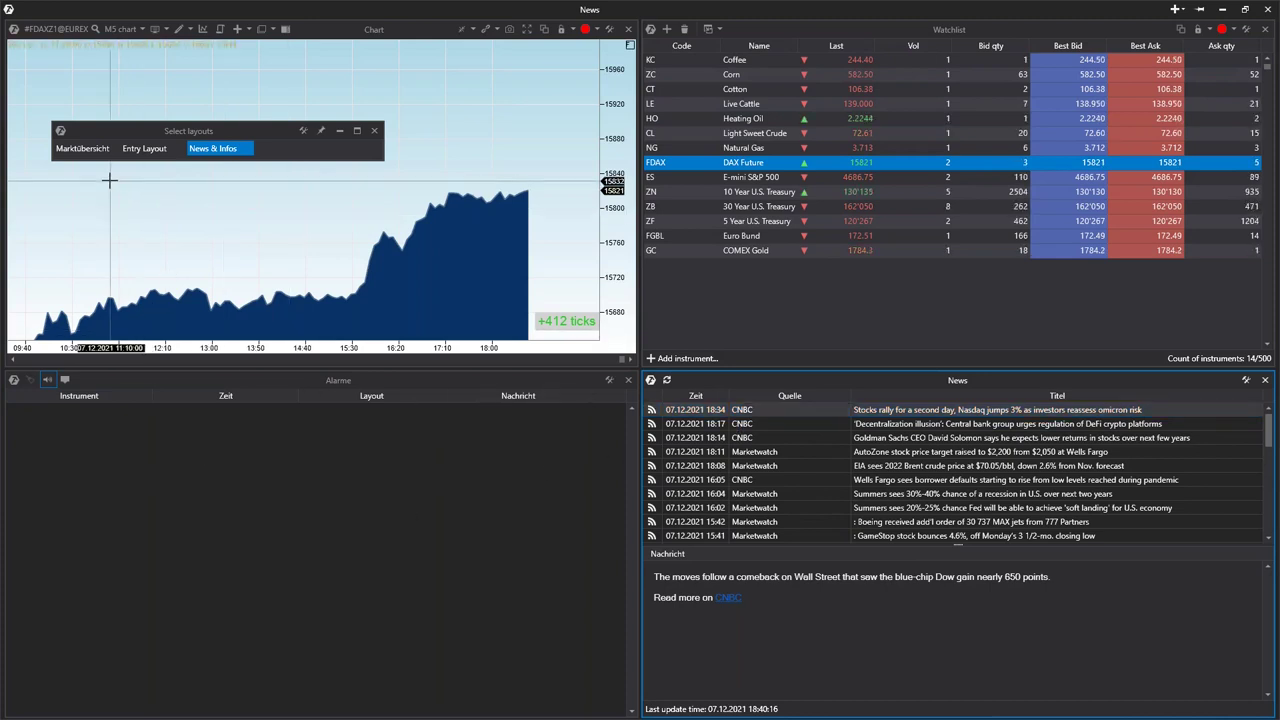
# Move the layout selector over the lower part of the workspace and switch to Marktübersicht, followed by Entry Layout.
pyautogui.moveTo(190, 131); pyautogui.dragTo(625, 633)
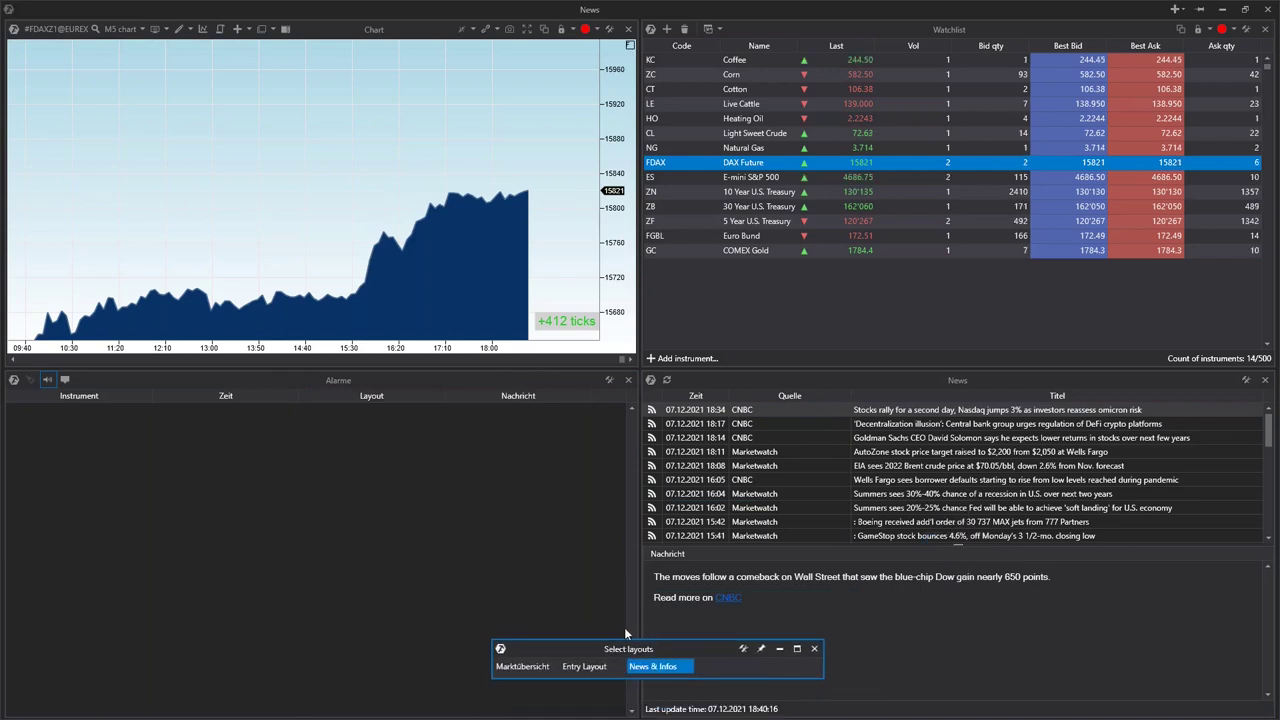
pyautogui.click(522, 667)
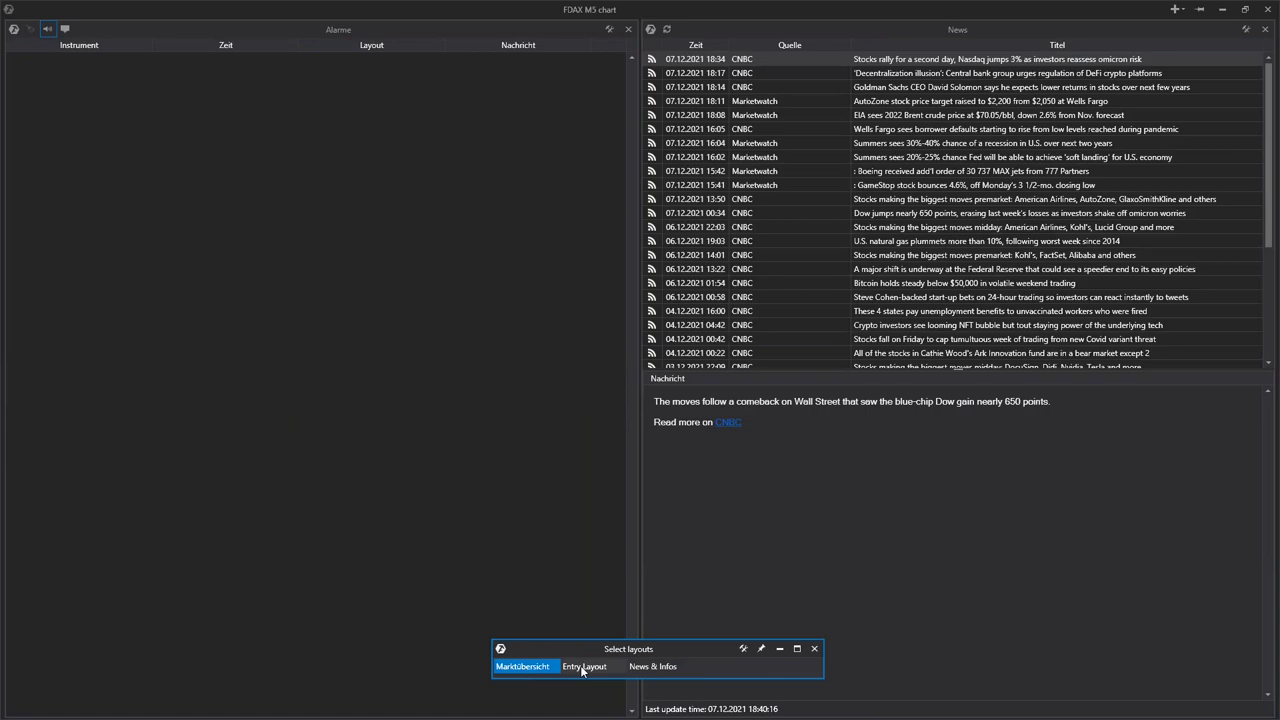
pyautogui.click(584, 667)
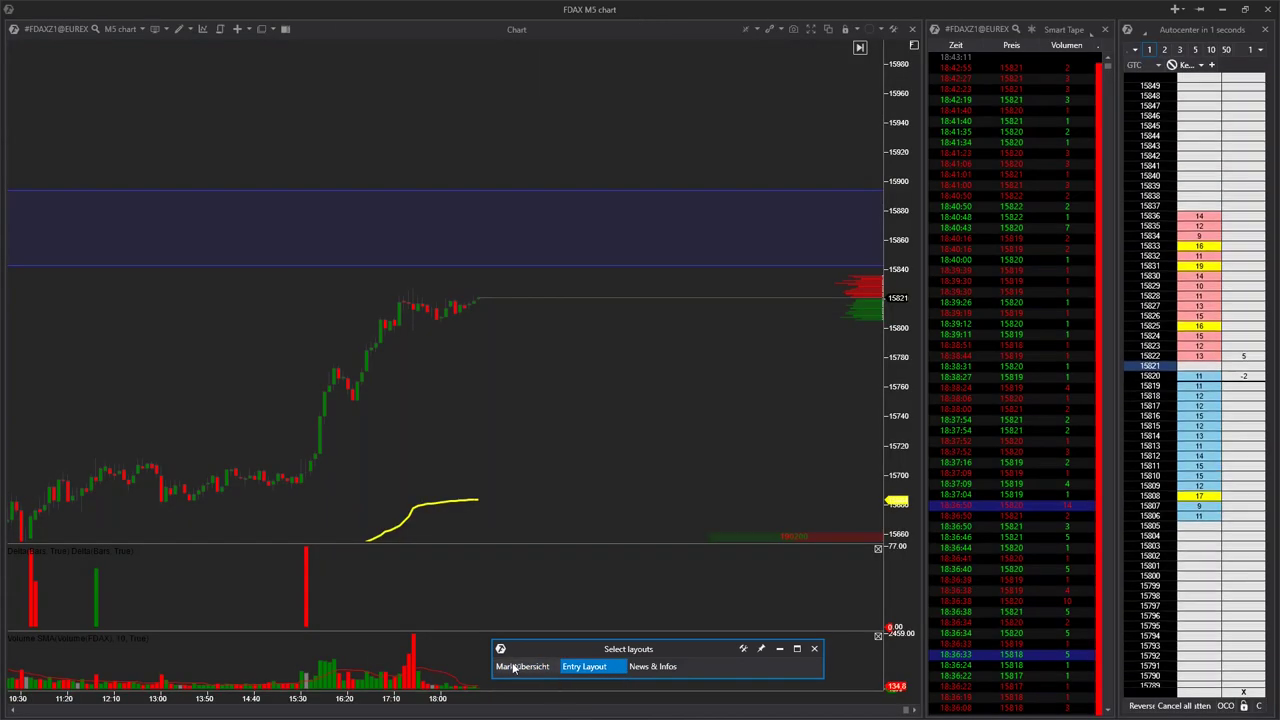
# Switch through Marktübersicht and Entry Layout back to News & Infos, and move the layout selector out of the workspace.
pyautogui.click(520, 667)
pyautogui.click(586, 667)
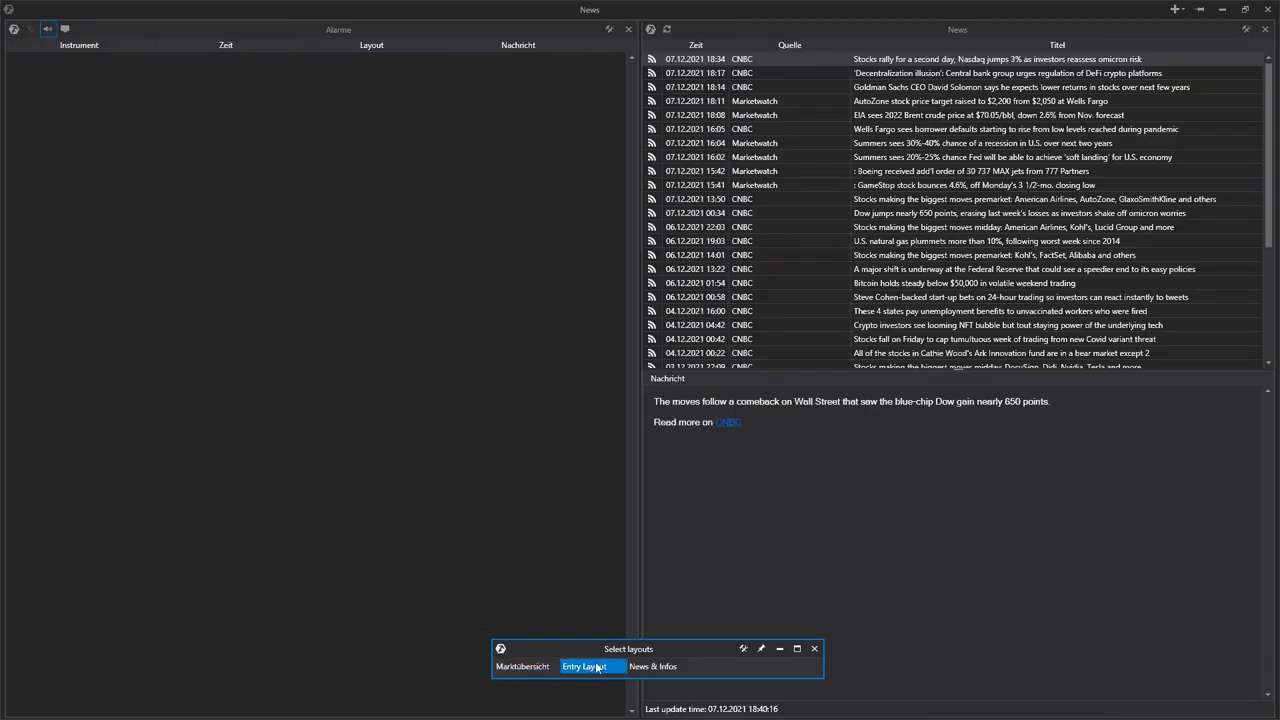
pyautogui.click(652, 667)
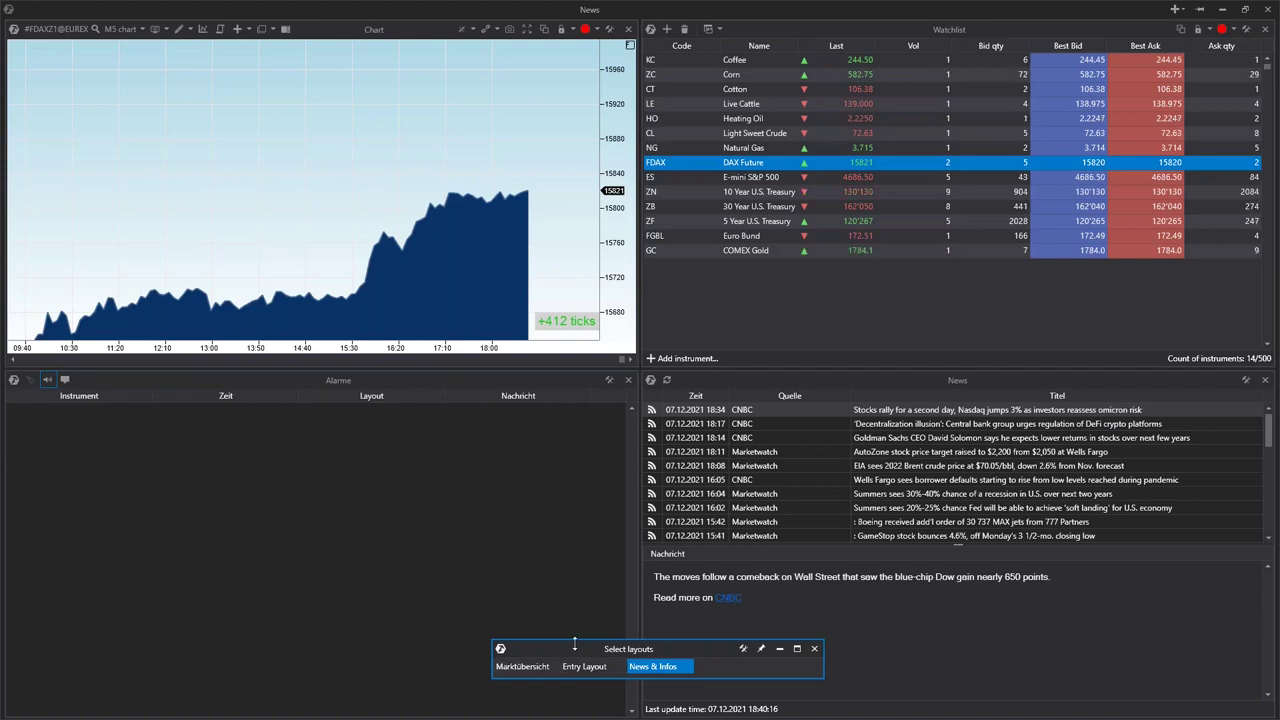
pyautogui.moveTo(558, 648); pyautogui.dragTo(555, 515)
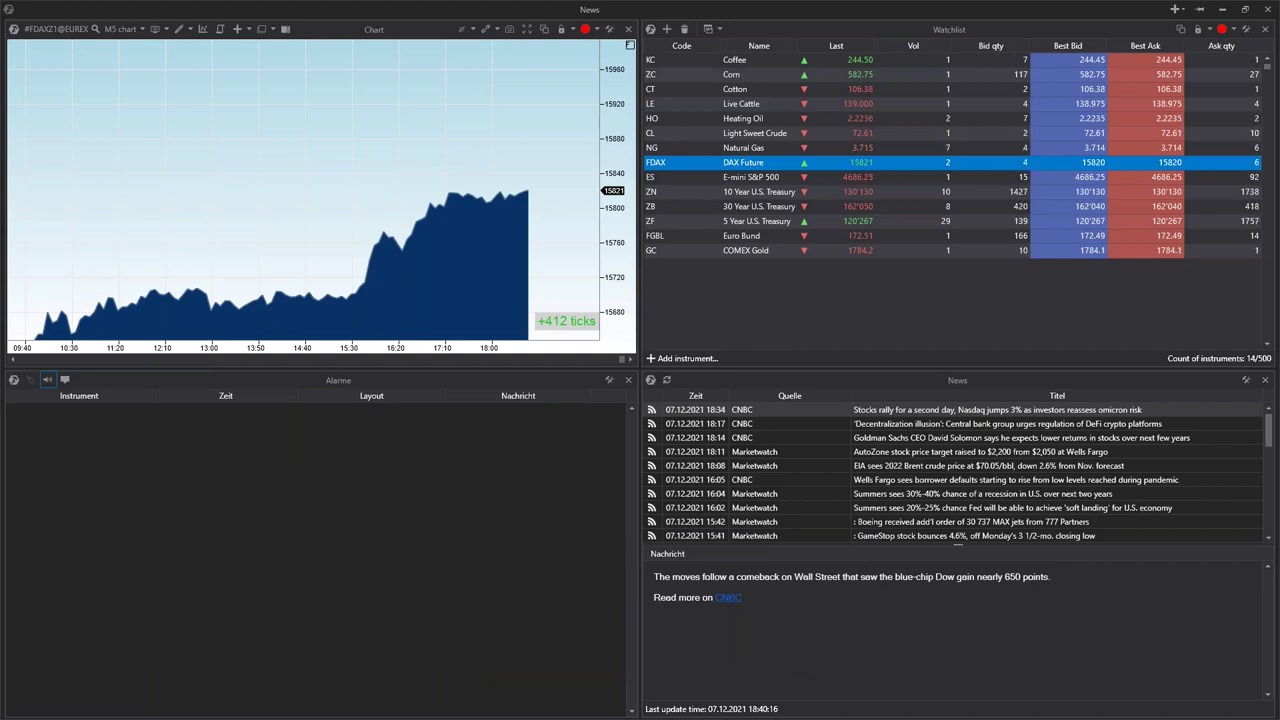
pyautogui.doubleClick(277, 177)
pyautogui.doubleClick(223, 234)
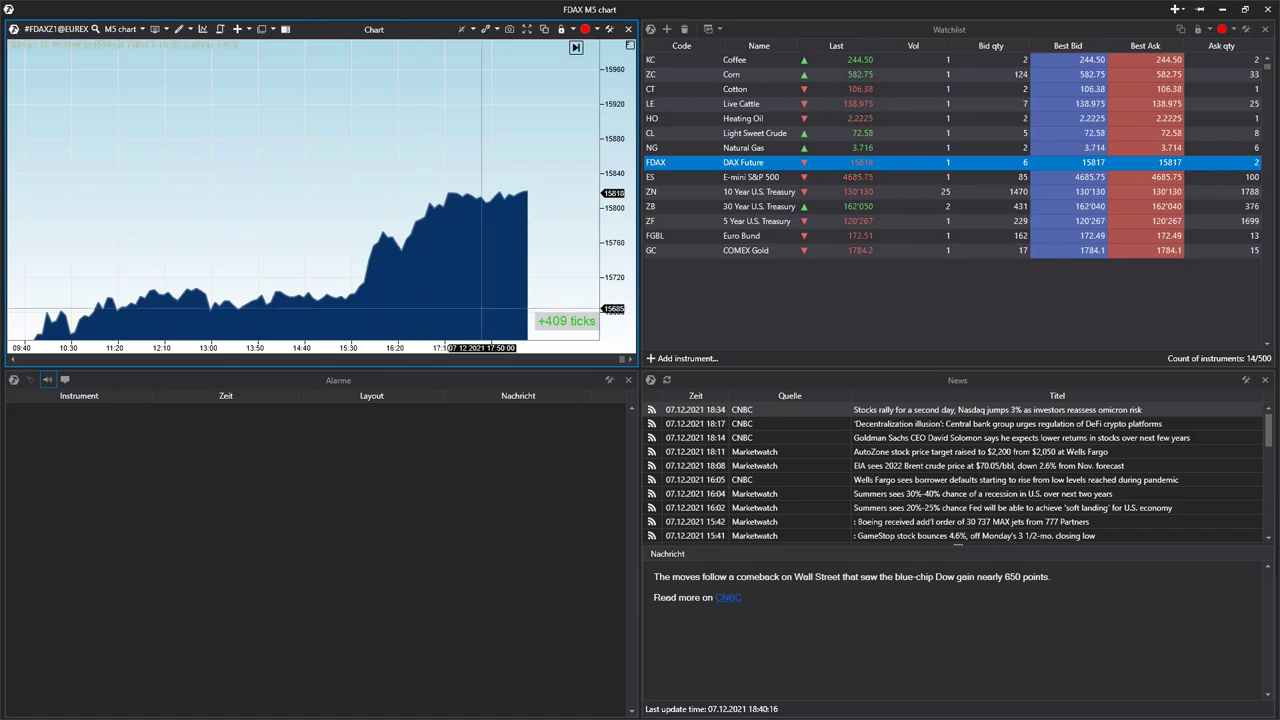
# Show 5 Year U.S. Treasury and Euro Bund in the linked chart, and look over the Watchlist's context options.
pyautogui.click(671, 221)
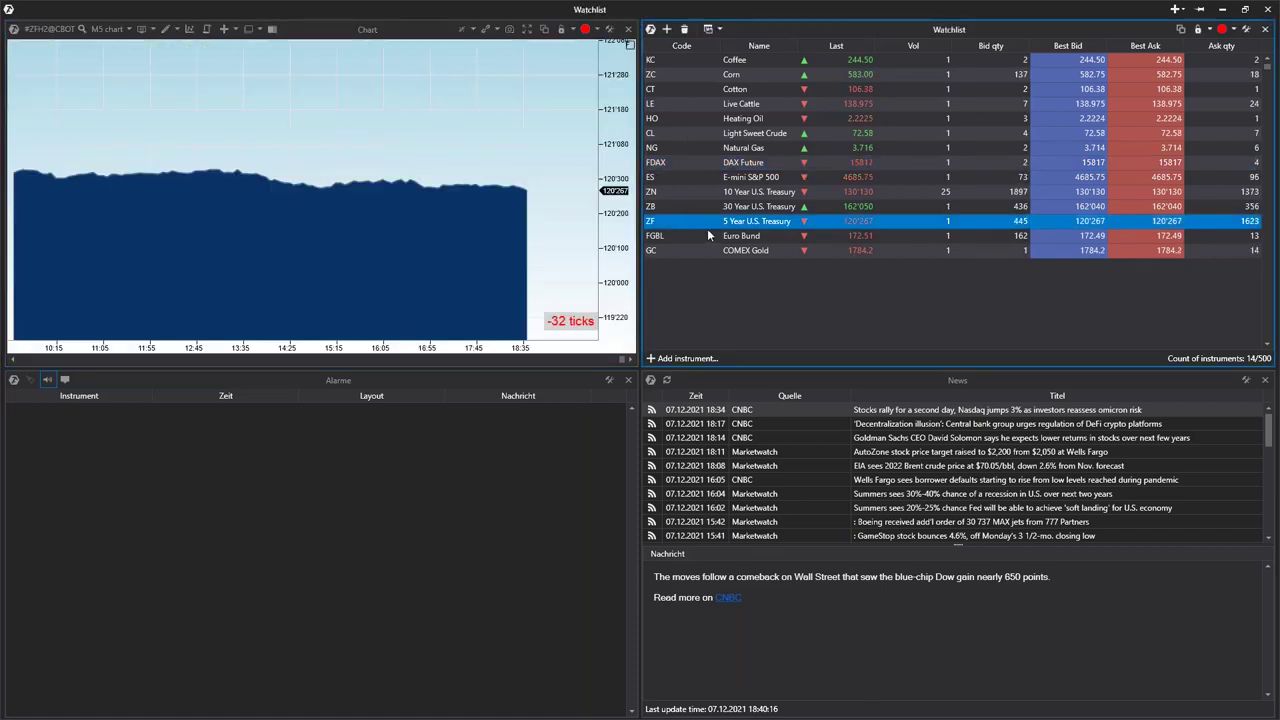
pyautogui.click(702, 236)
pyautogui.rightClick(691, 241)
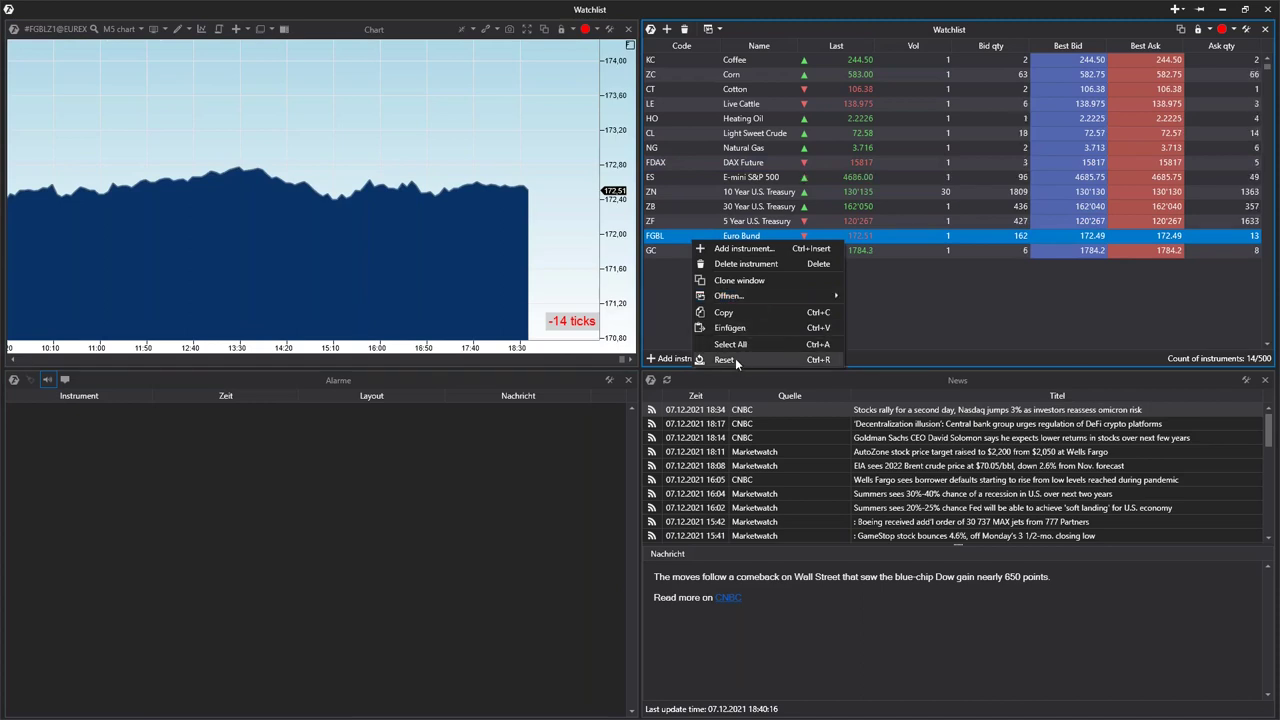
pyautogui.click(963, 288)
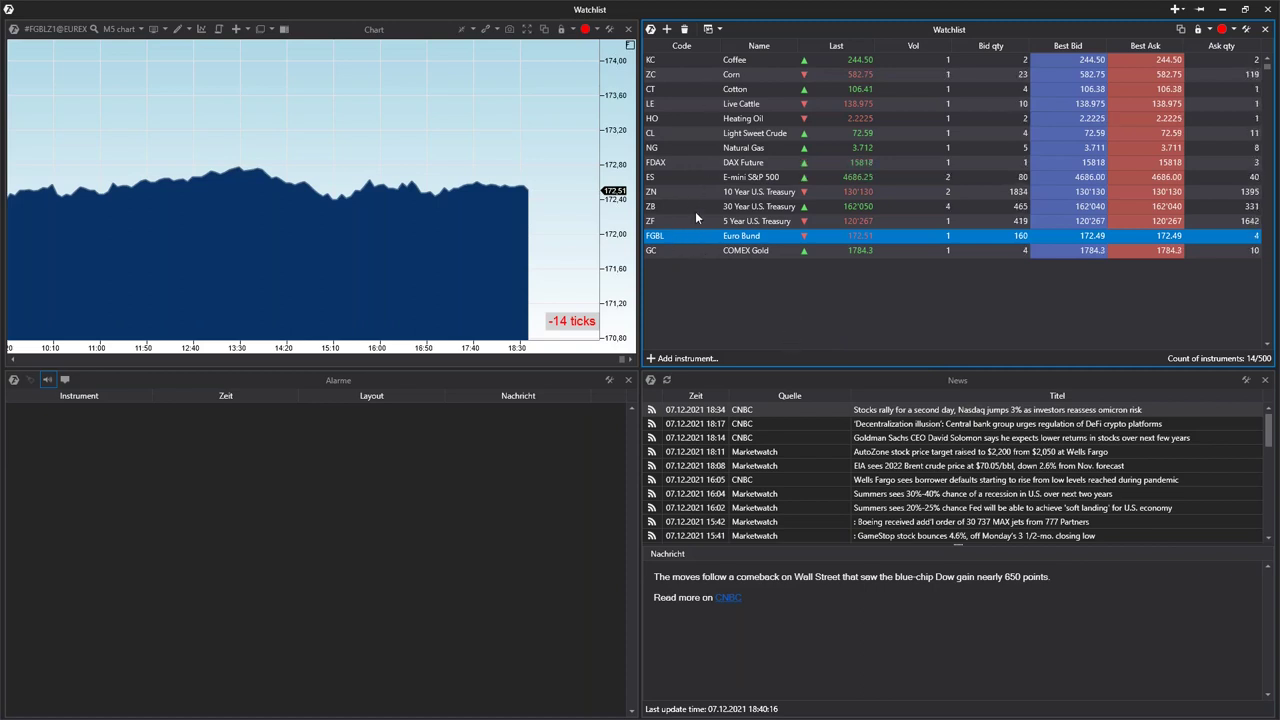
pyautogui.rightClick(660, 268)
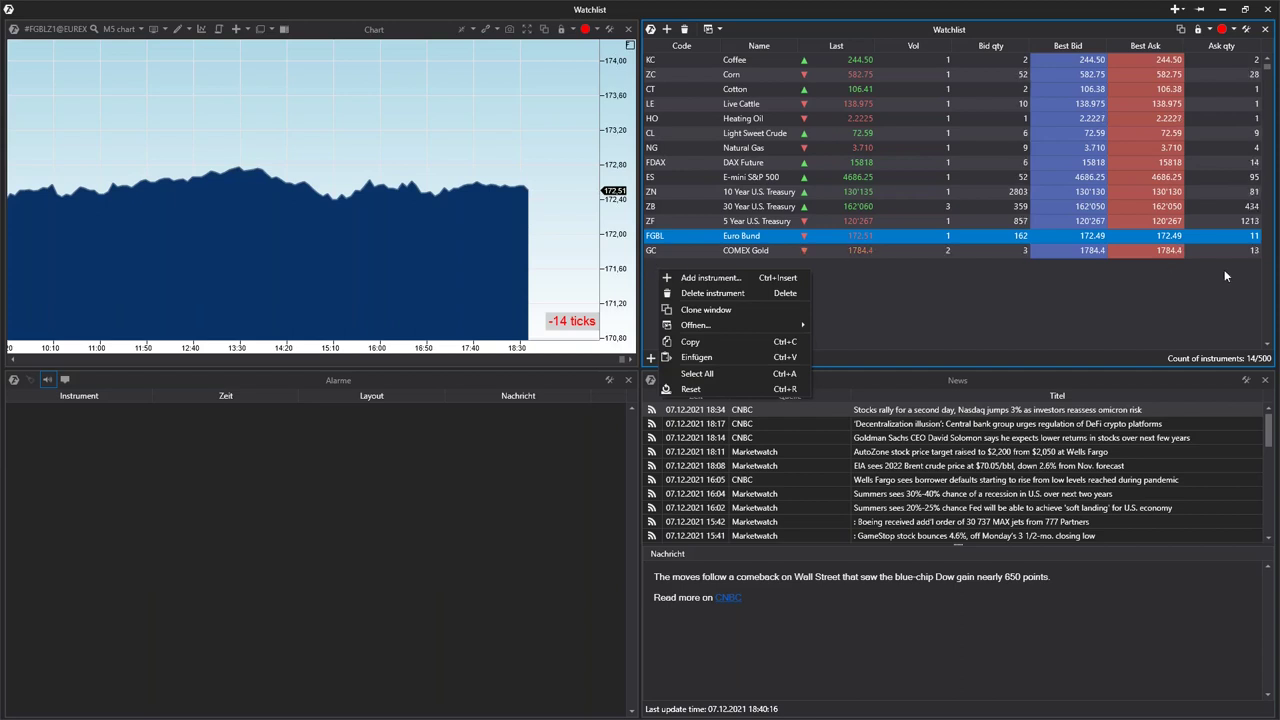
pyautogui.click(699, 268)
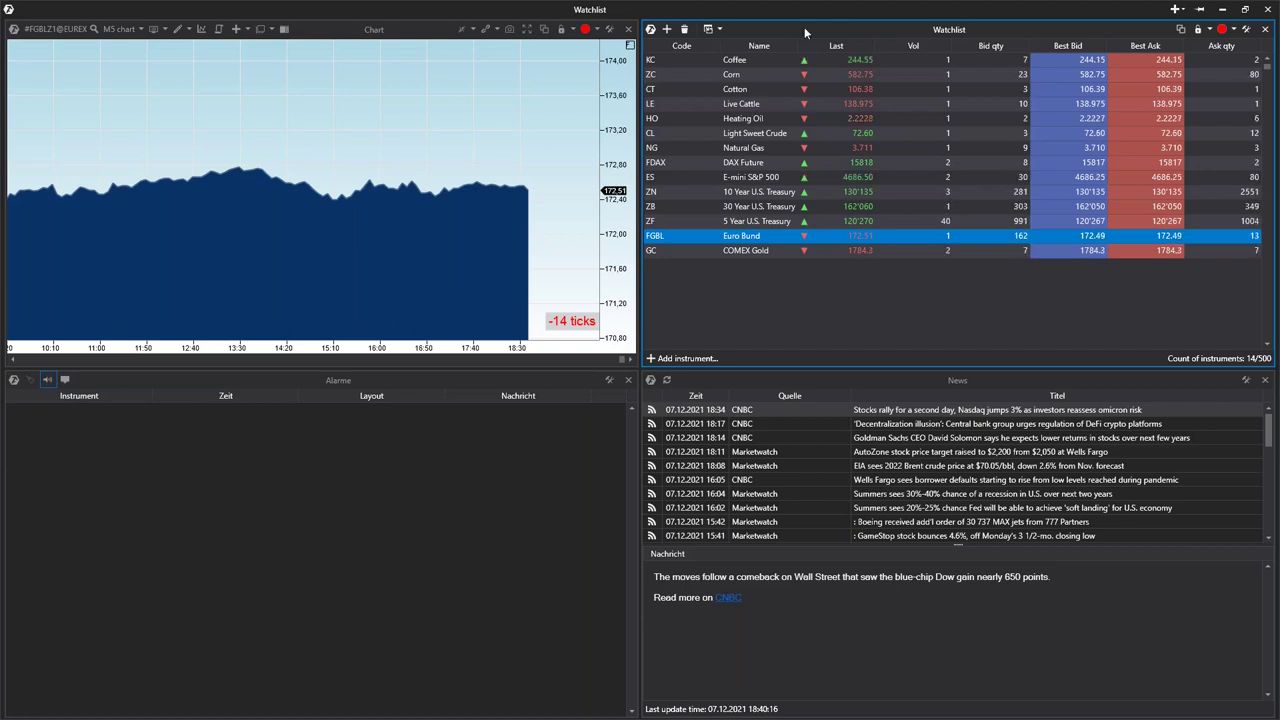
# Look over the Watchlist's available columns in the Spalteneditor and close it.
pyautogui.rightClick(742, 52)
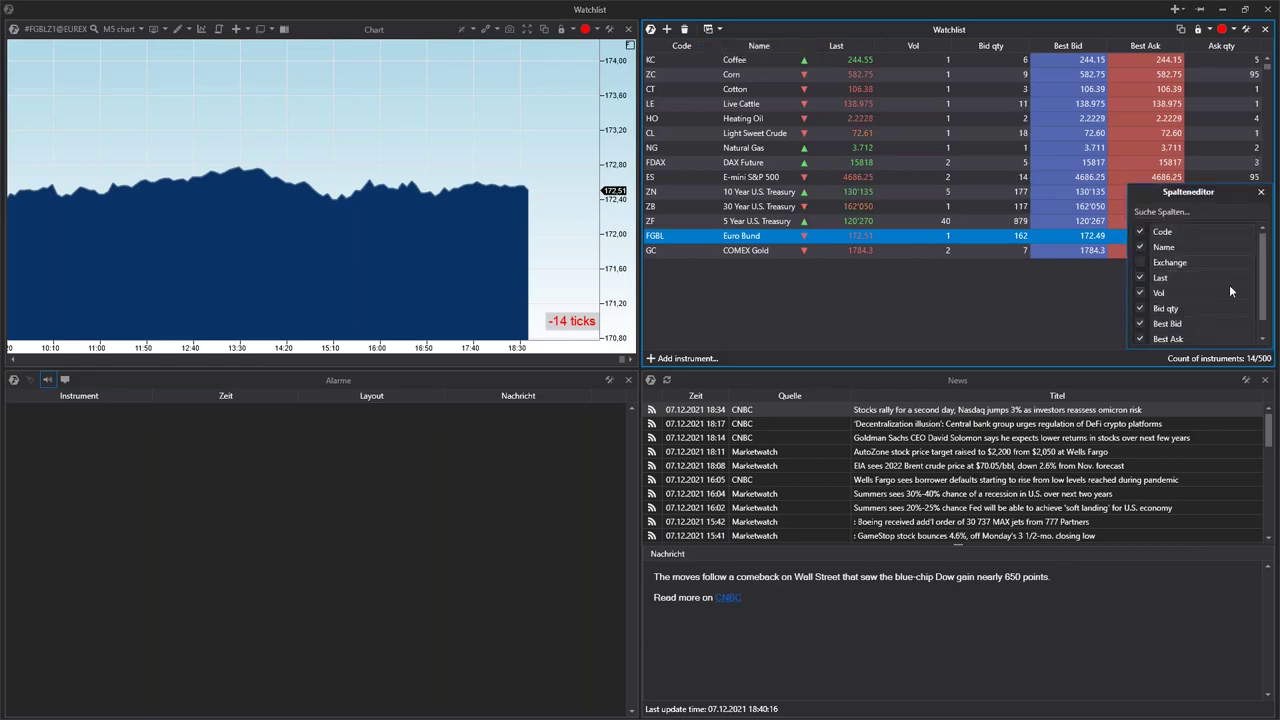
pyautogui.click(1261, 191)
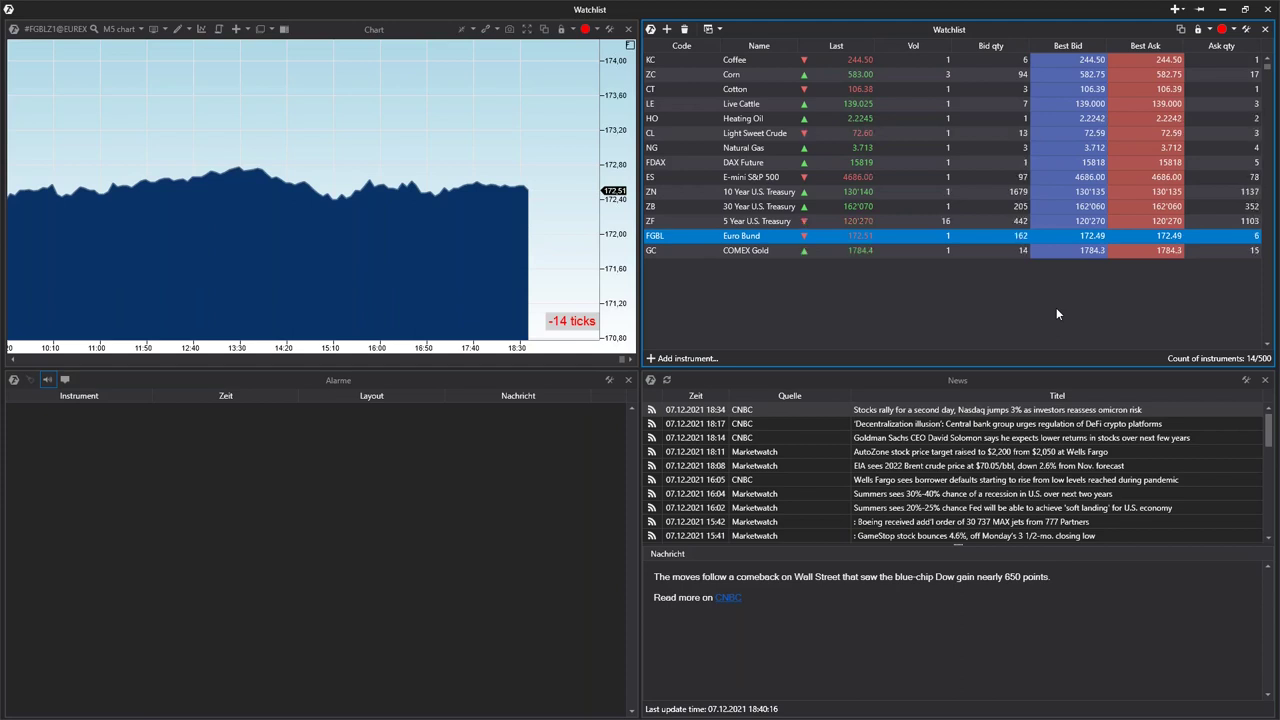
pyautogui.moveTo(246, 286); pyautogui.dragTo(306, 251)
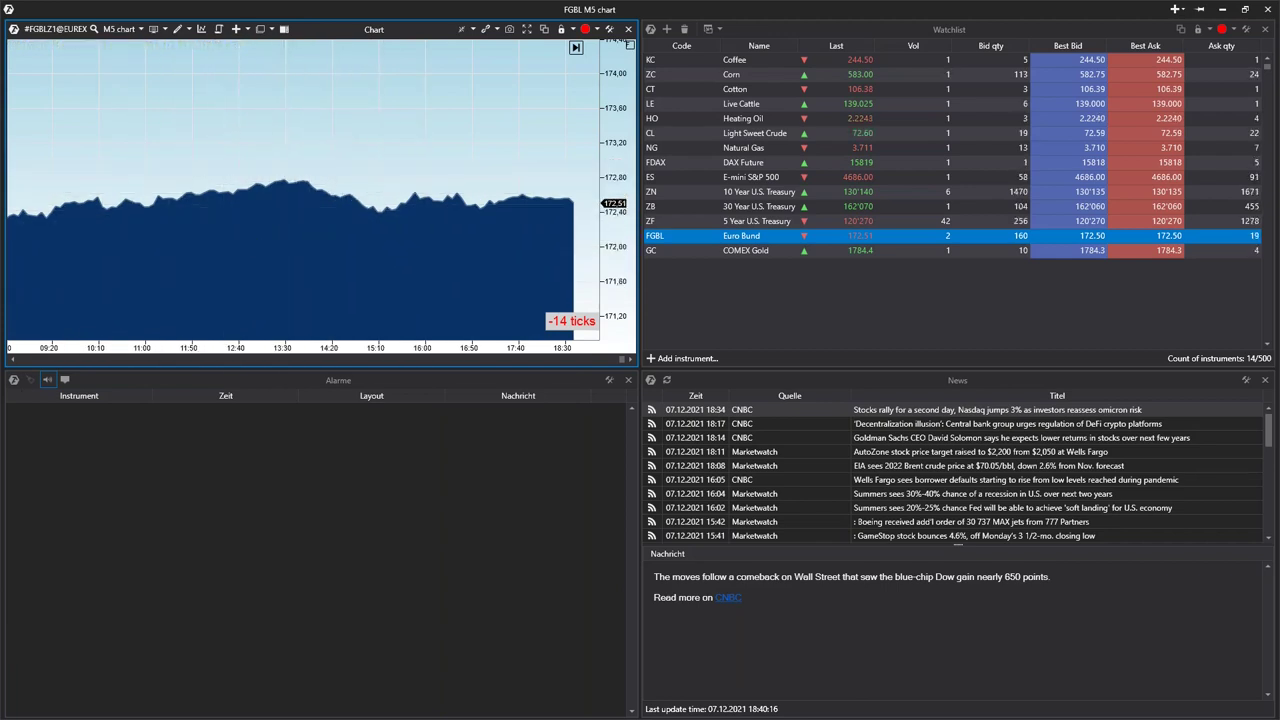
# Bring the layout selector back to mid-workspace, dock an FDAX M5 chart as a tab with the linked FGBL chart, and switch between both tabs.
pyautogui.moveTo(0, 655); pyautogui.dragTo(754, 359)
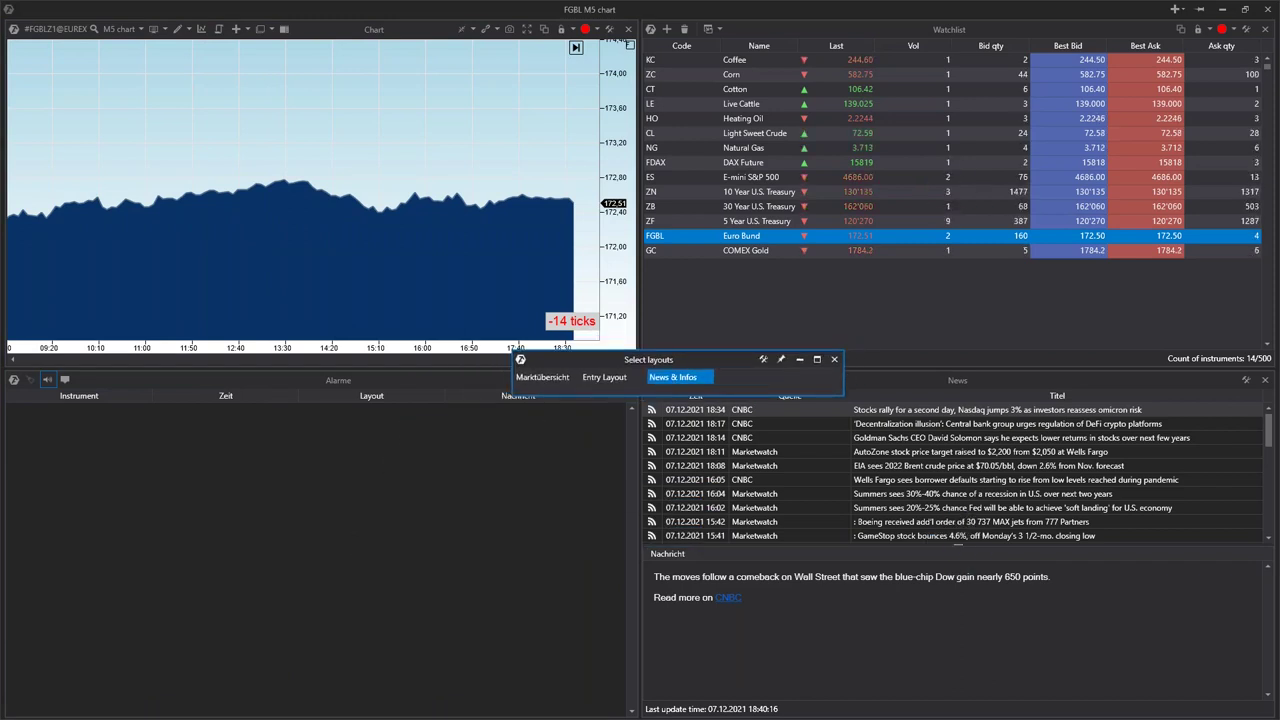
pyautogui.hotkey('alt', 'Tab')
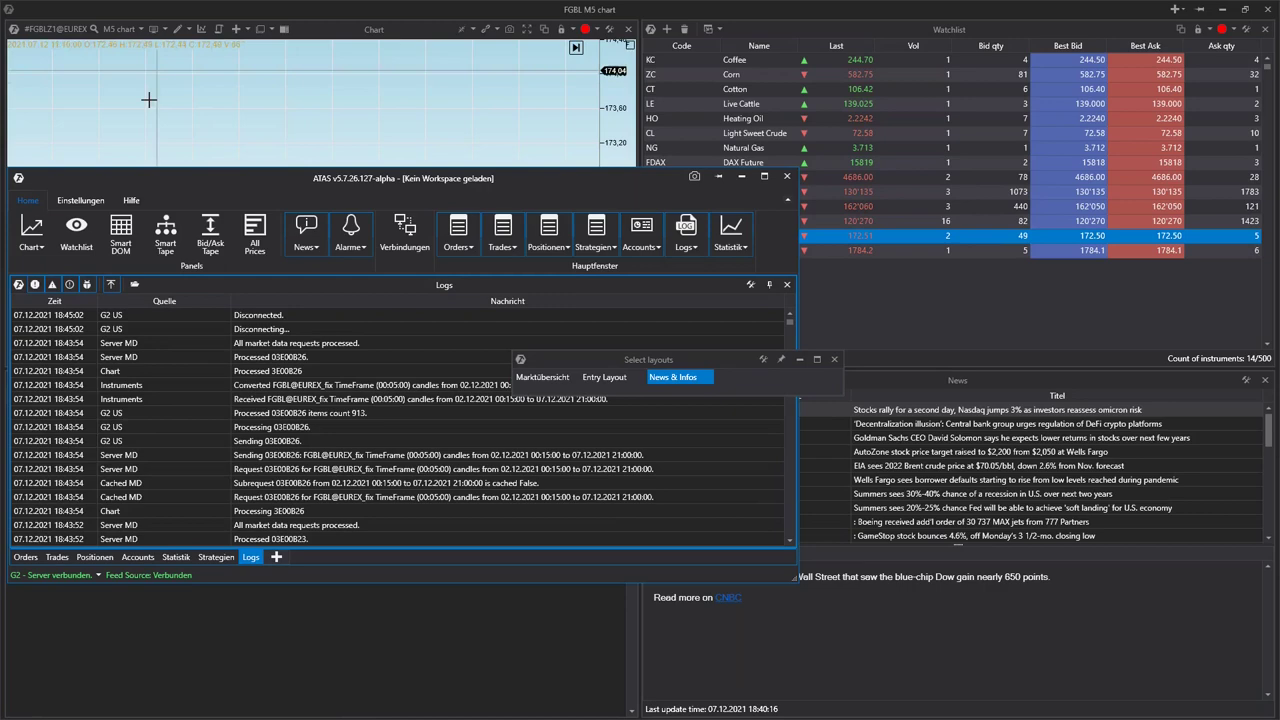
pyautogui.hotkey('alt', 'Tab')
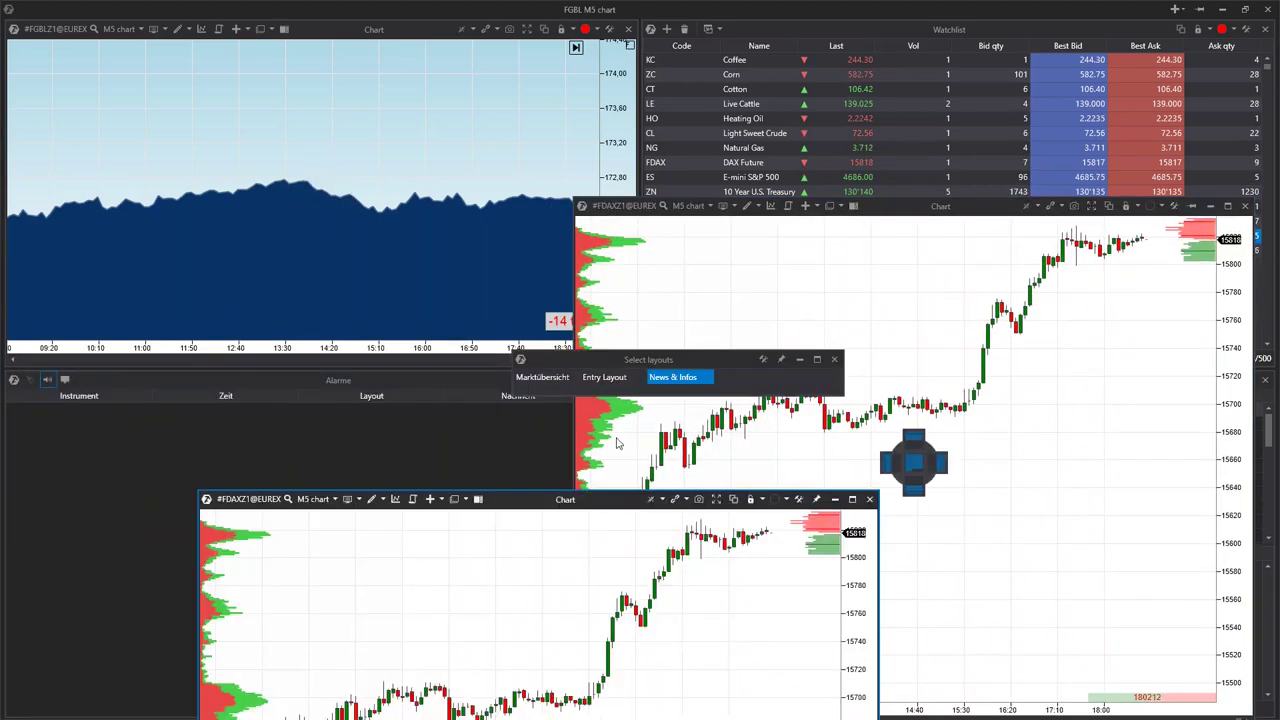
pyautogui.moveTo(919, 214); pyautogui.dragTo(321, 194)
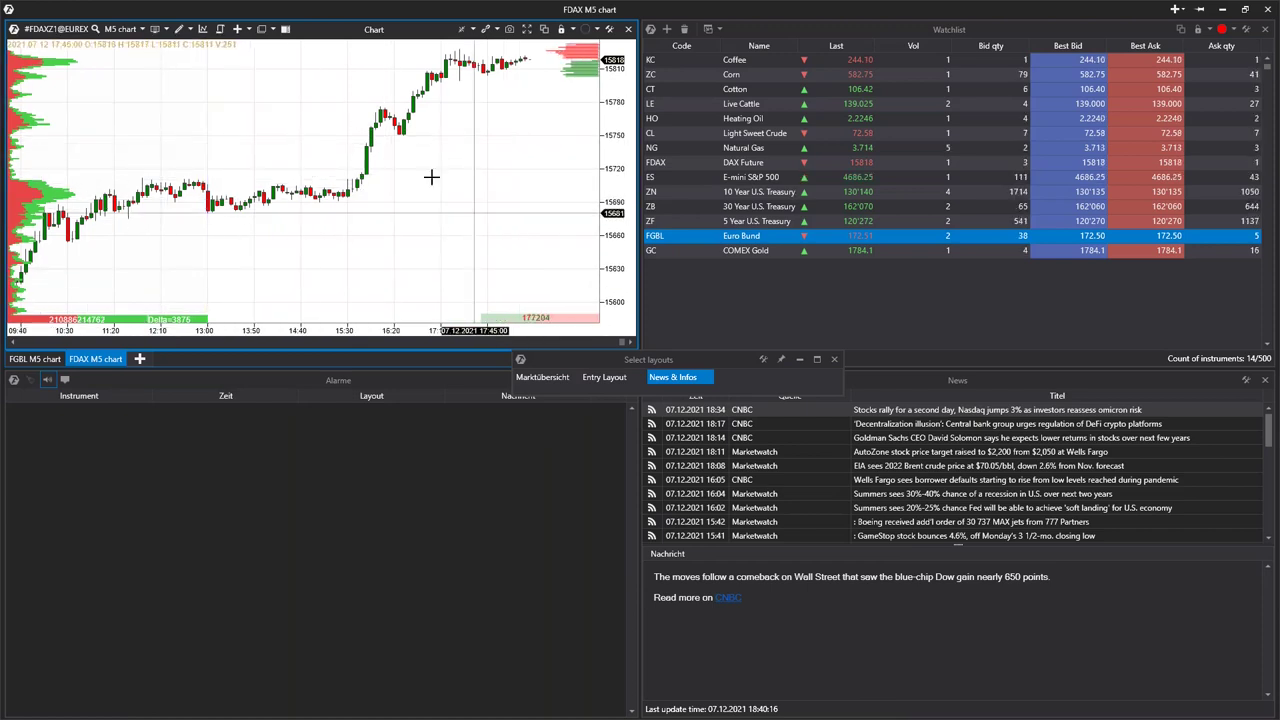
pyautogui.click(50, 360)
pyautogui.click(96, 360)
pyautogui.click(55, 360)
pyautogui.click(96, 360)
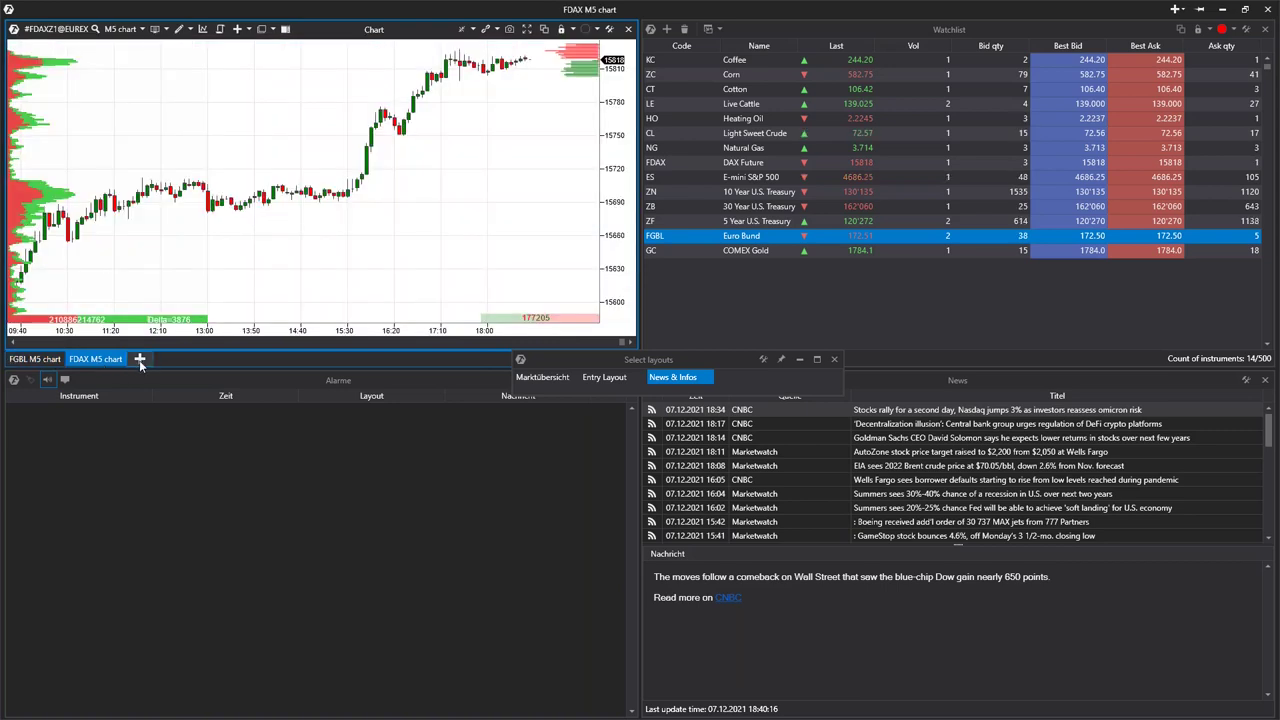
pyautogui.click(40, 360)
pyautogui.click(96, 360)
# Add a Smart Tape for FDAX as a third tab beside the charts and switch among the tabs, ending on Smart Tape.
pyautogui.click(139, 358)
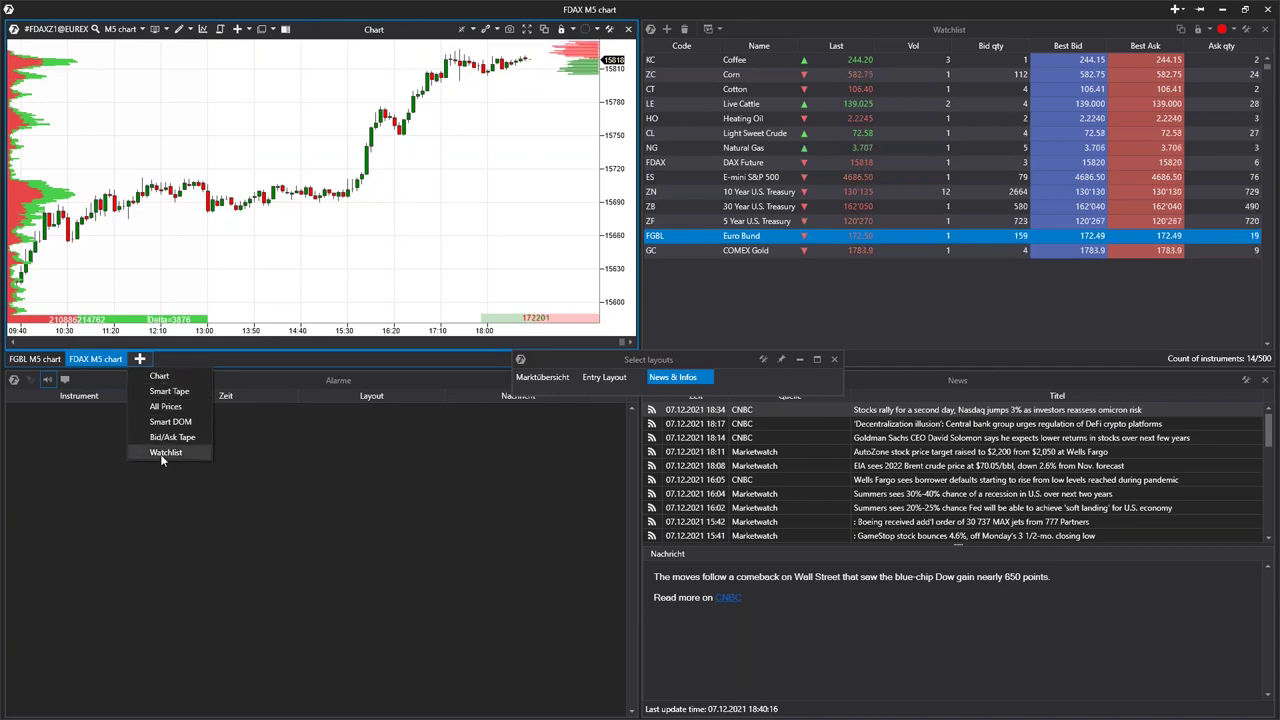
pyautogui.click(170, 391)
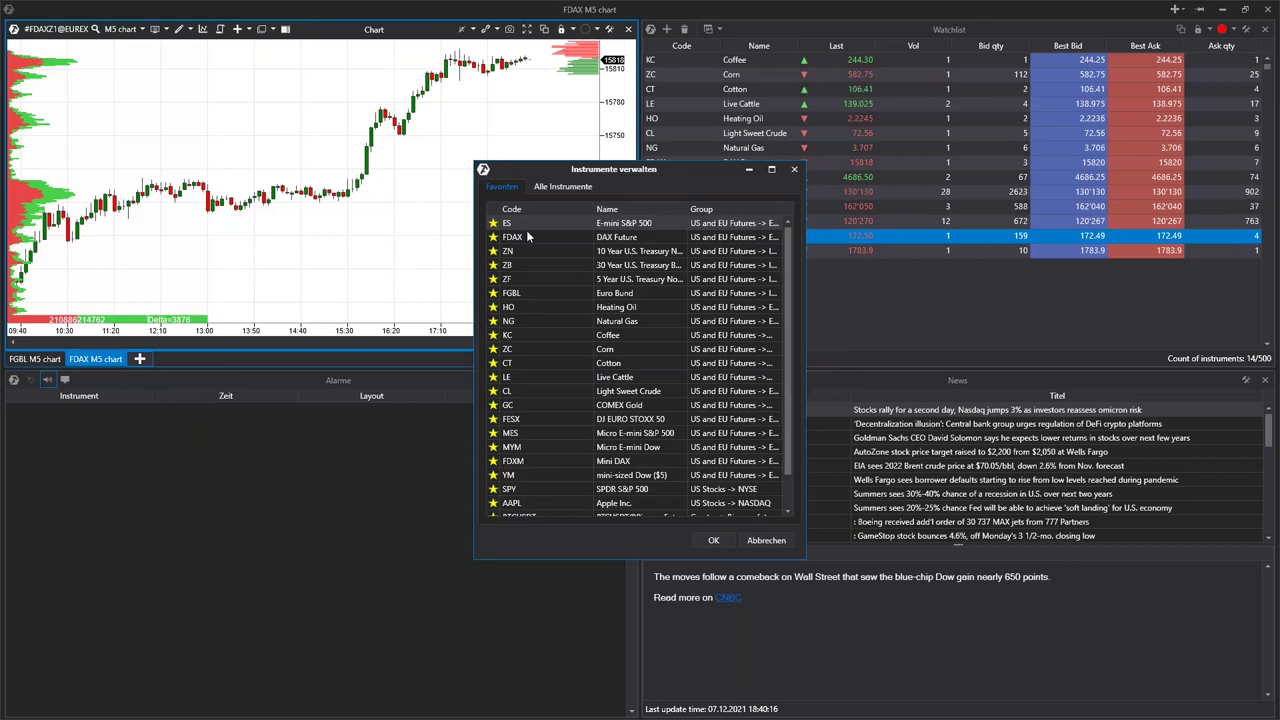
pyautogui.doubleClick(526, 230)
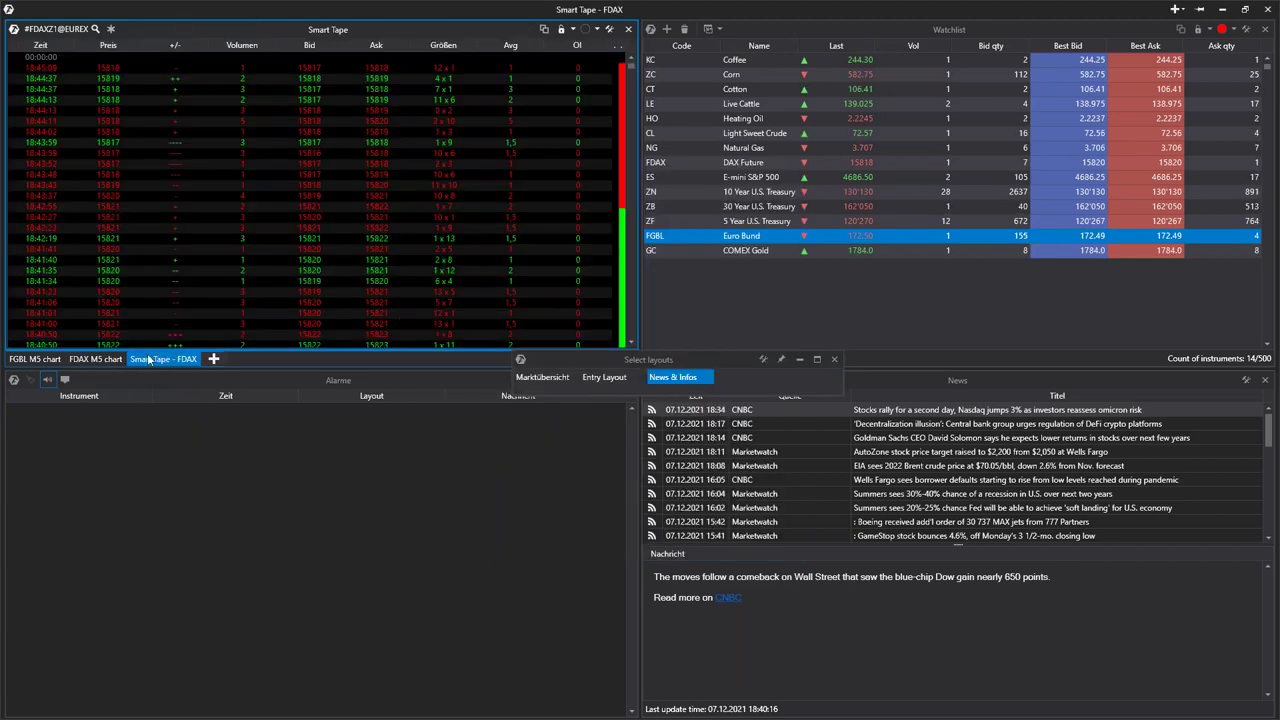
pyautogui.click(93, 359)
pyautogui.click(47, 359)
pyautogui.click(95, 359)
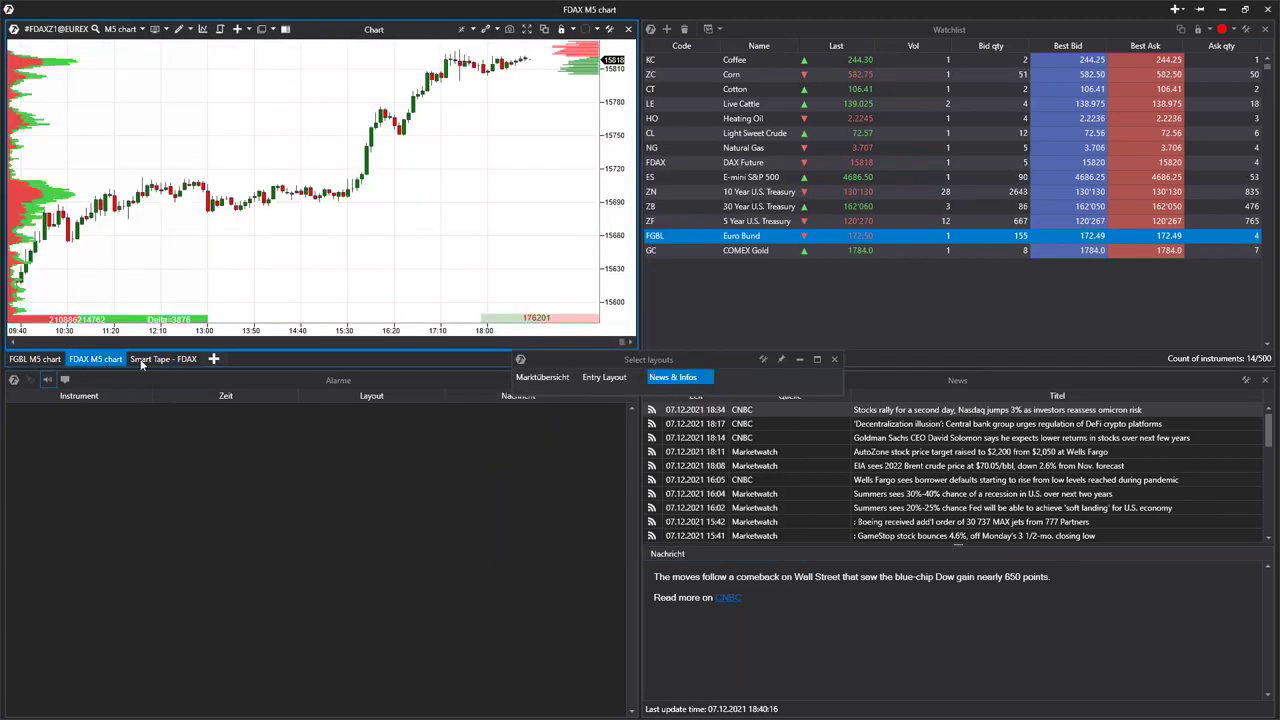
pyautogui.click(167, 360)
pyautogui.click(95, 359)
pyautogui.click(35, 359)
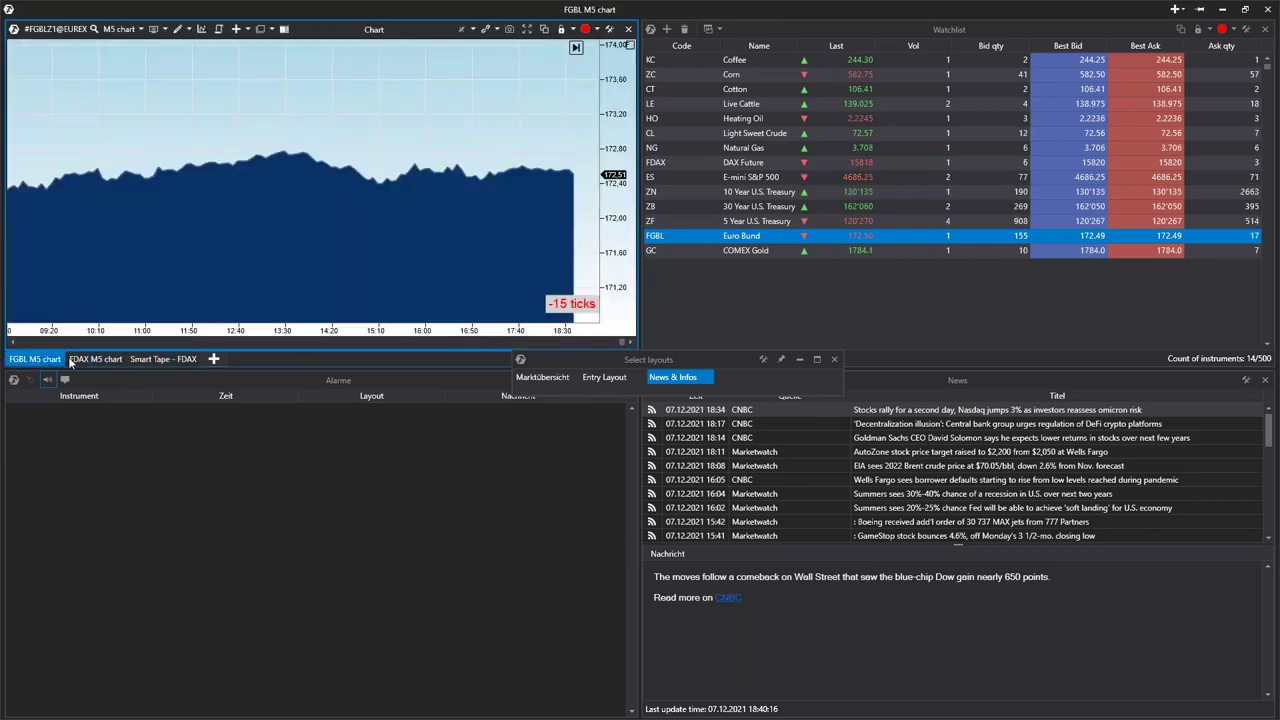
pyautogui.click(172, 360)
# Switch to Entry Layout and back to News & Infos, and move the layout selector down over the News and Alarme panels.
pyautogui.click(604, 377)
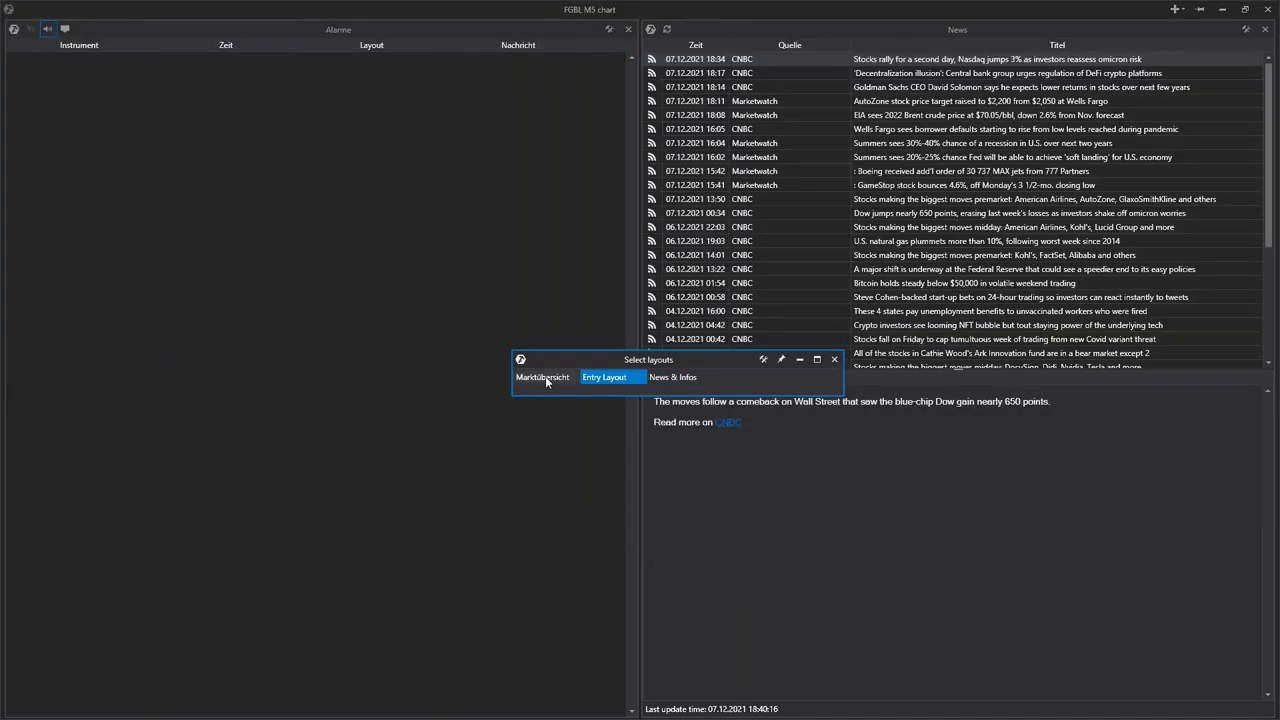
pyautogui.click(688, 377)
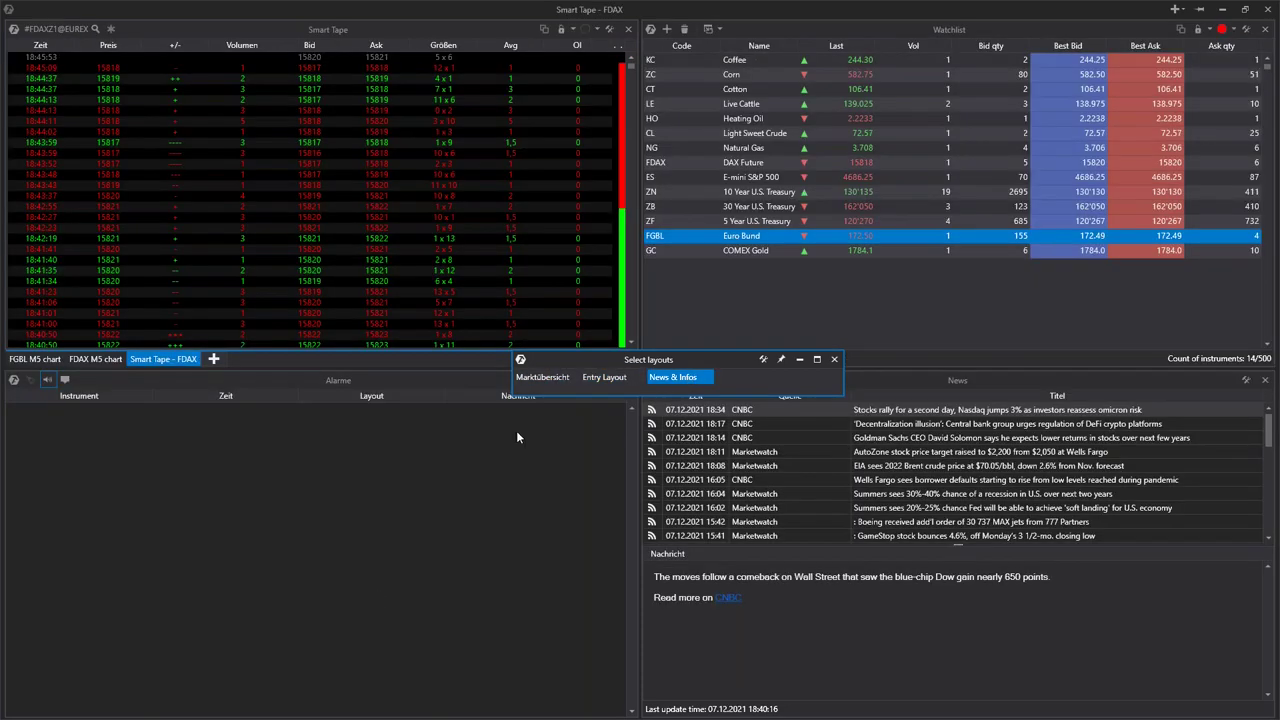
pyautogui.click(516, 430)
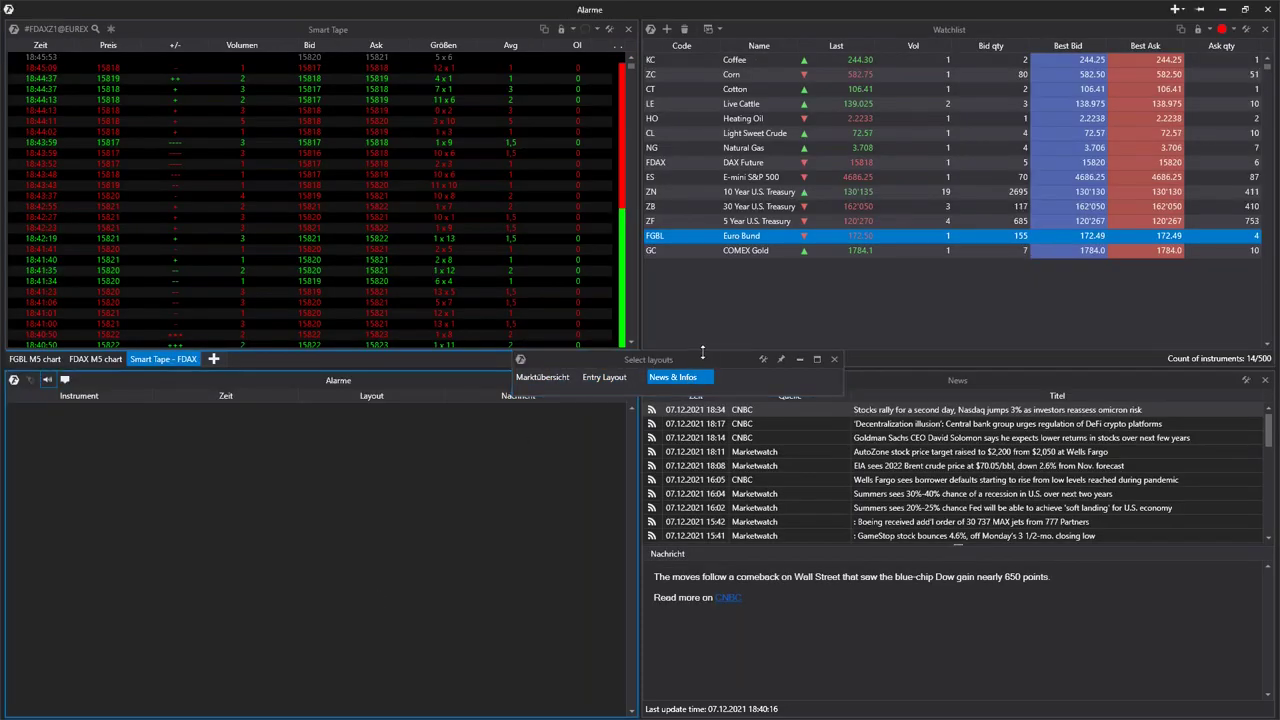
pyautogui.moveTo(712, 360); pyautogui.dragTo(722, 477)
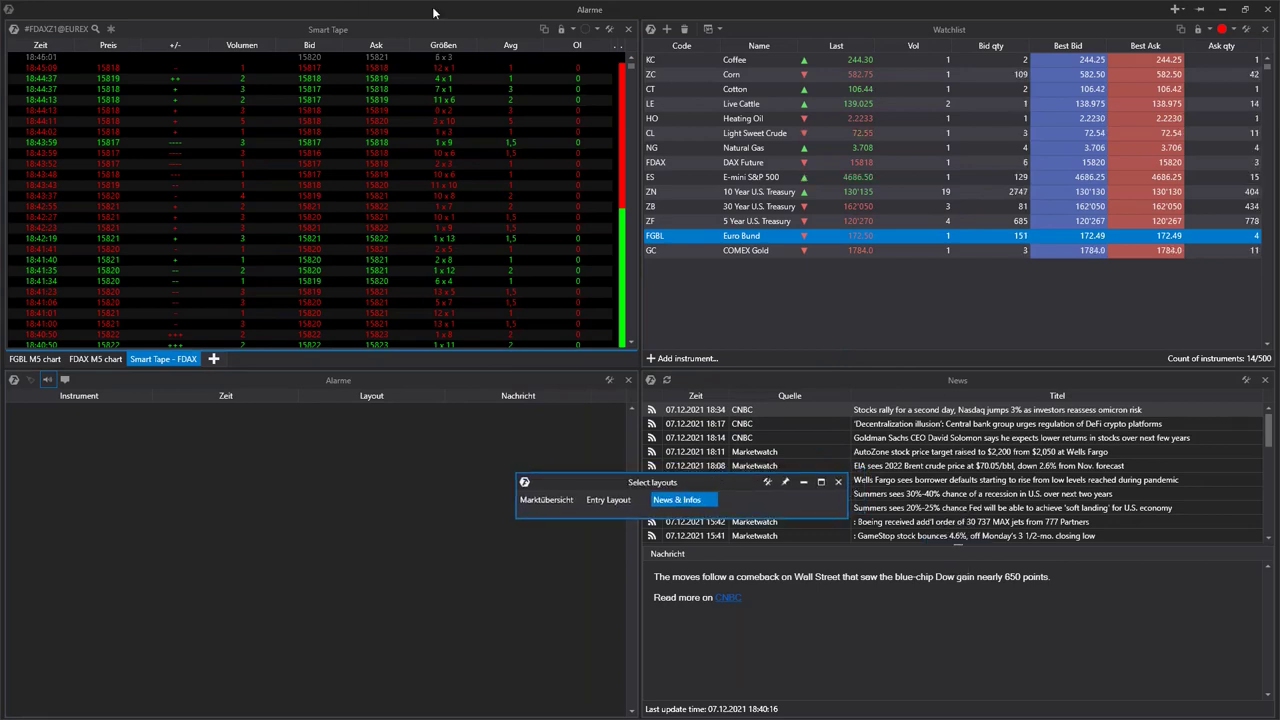
# Minimize the News & Infos workspace window and bring up the ATAS main window above the layout selector.
pyautogui.click(1222, 9)
pyautogui.click(886, 425)
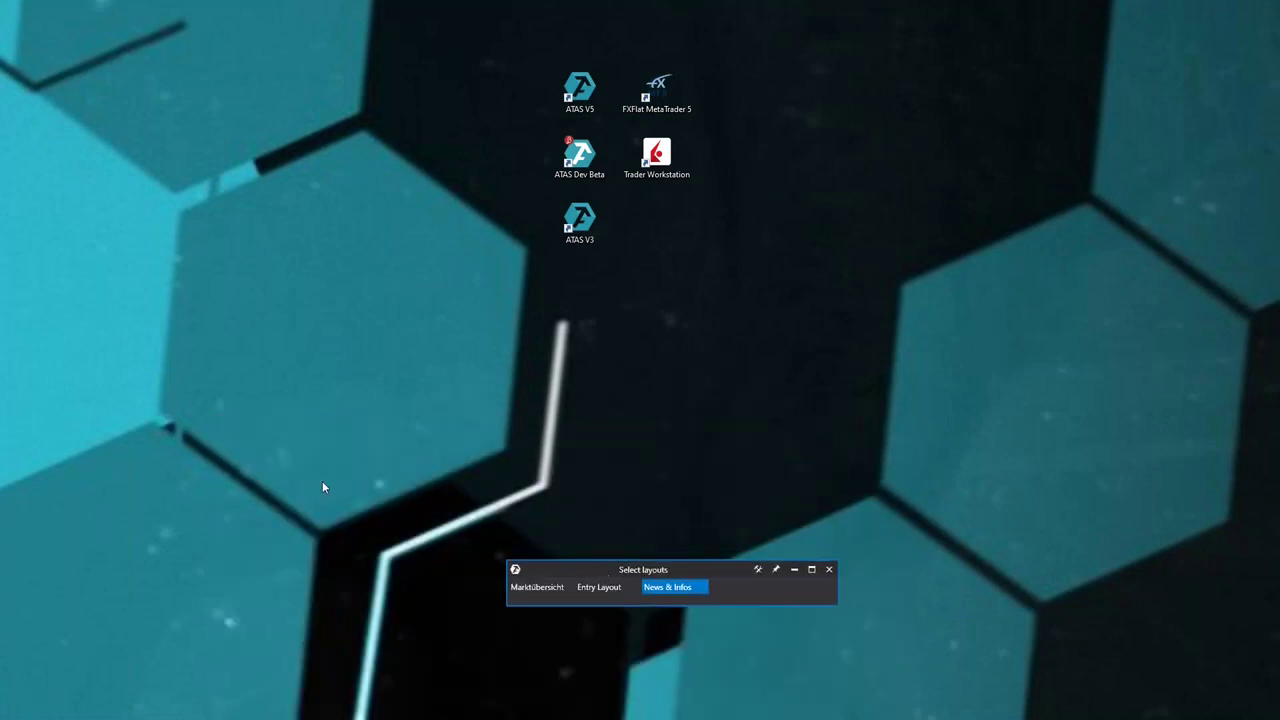
pyautogui.hotkey('alt', 'Tab')
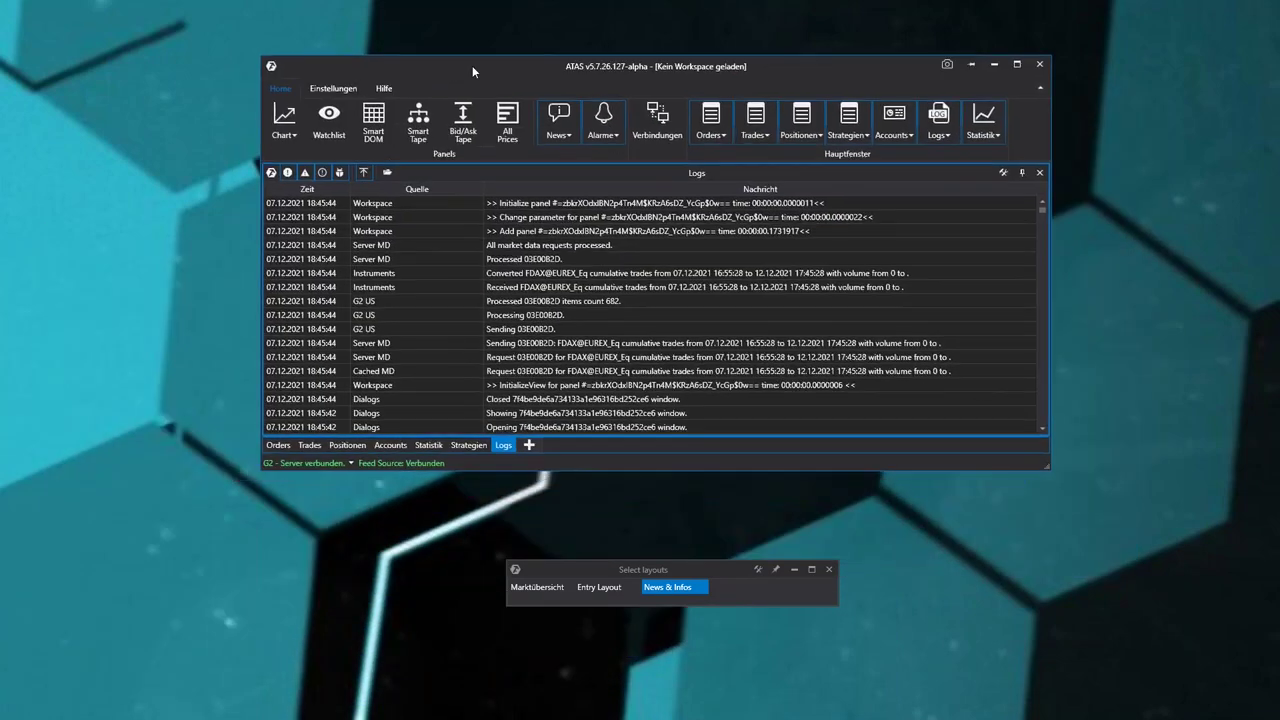
pyautogui.moveTo(460, 69); pyautogui.dragTo(456, 78)
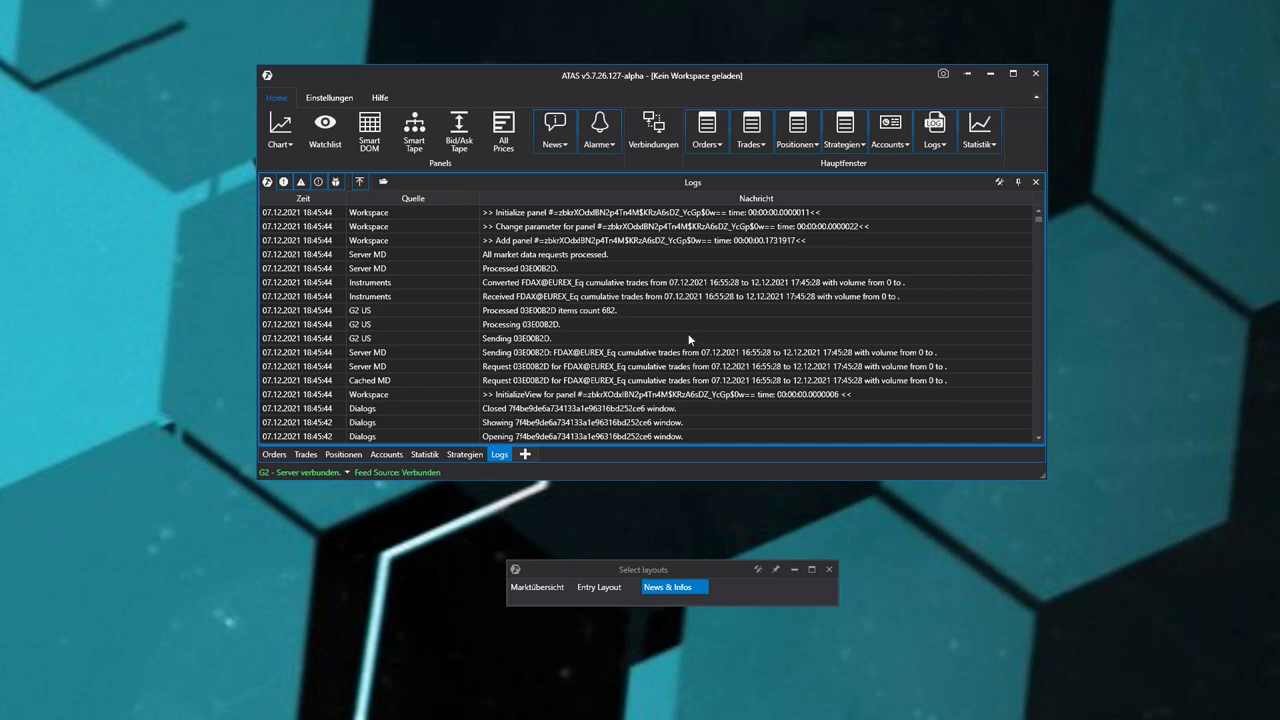
# Open the Workspaces manager from Einstellungen and look through the list of saved workspaces.
pyautogui.click(321, 97)
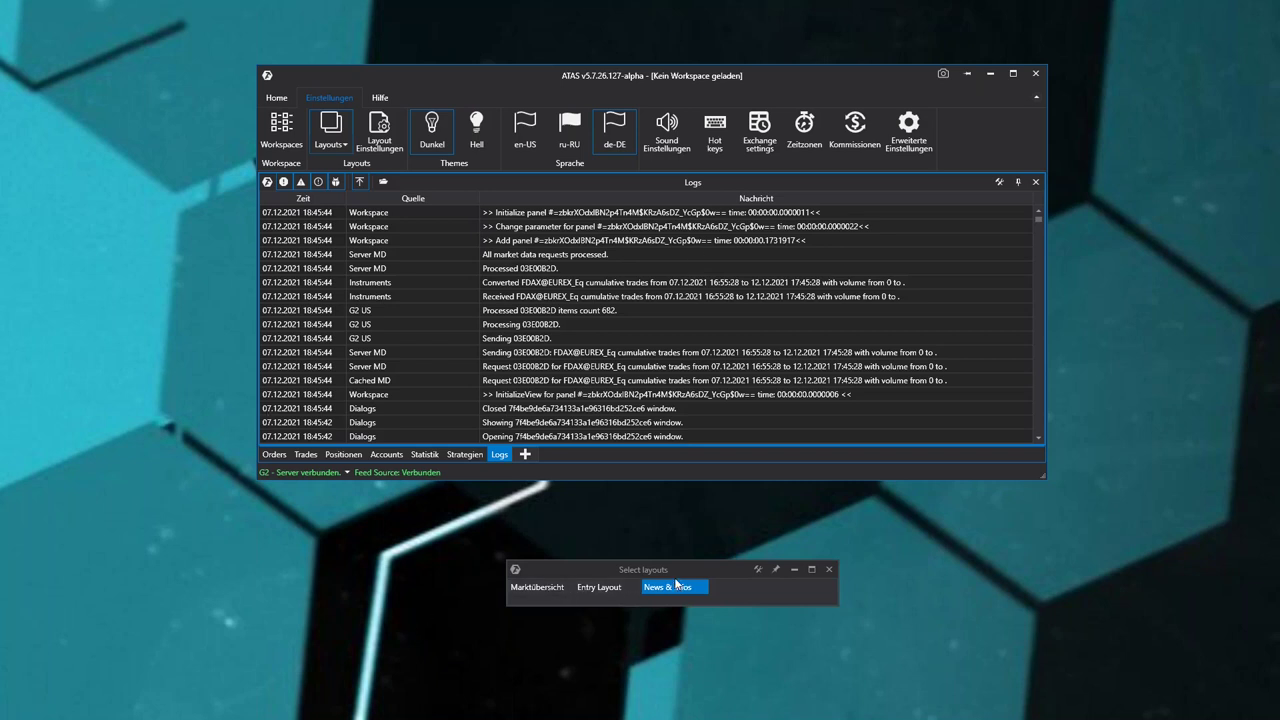
pyautogui.click(281, 130)
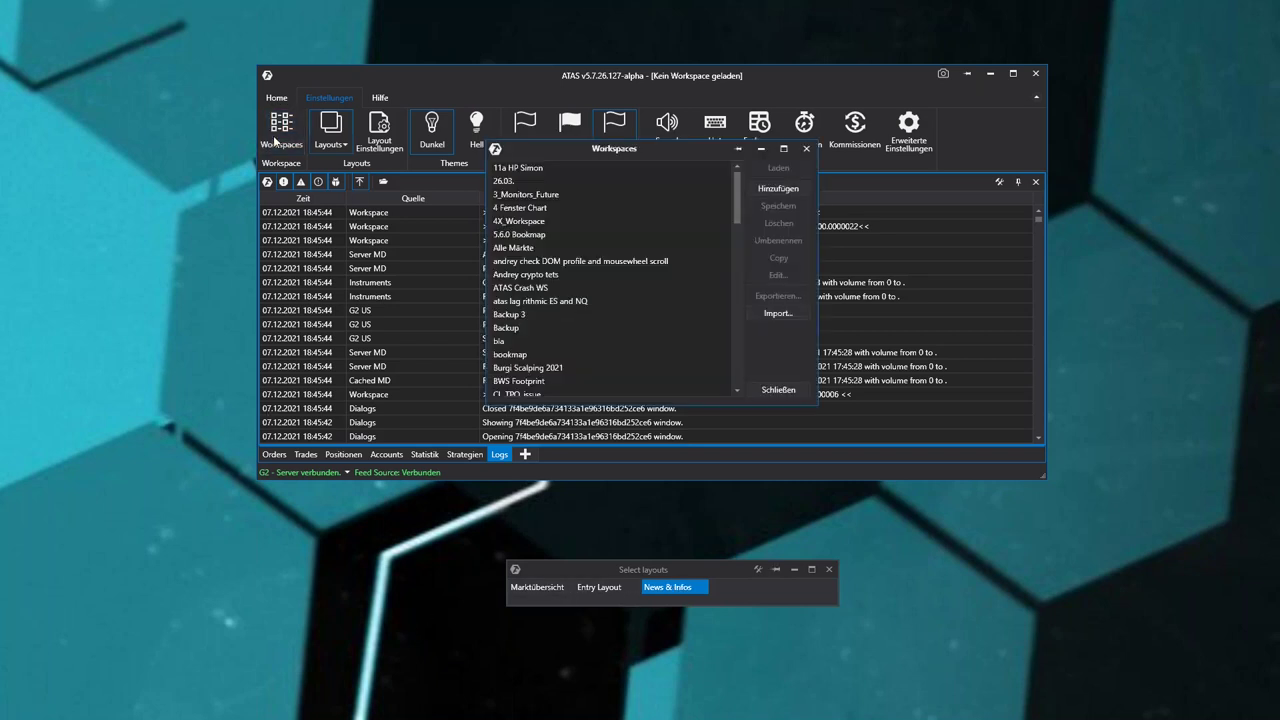
pyautogui.scroll(-15, 600, 208)
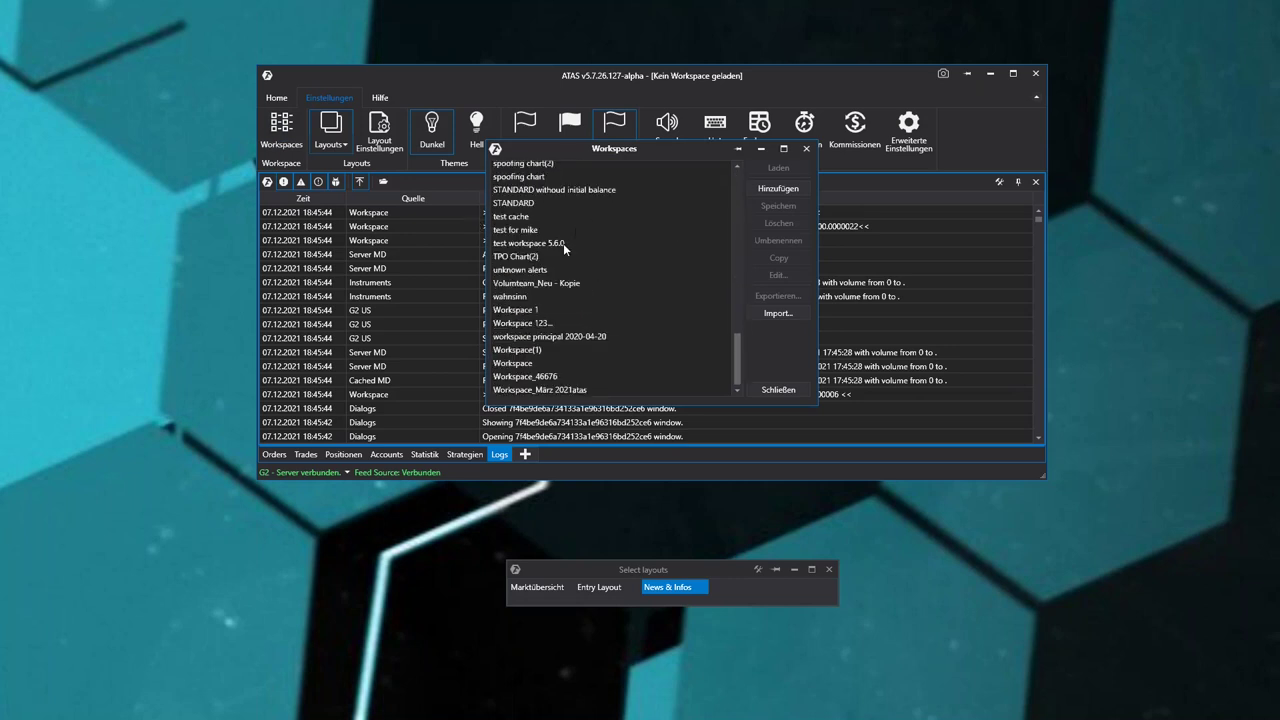
pyautogui.scroll(15, 557, 260)
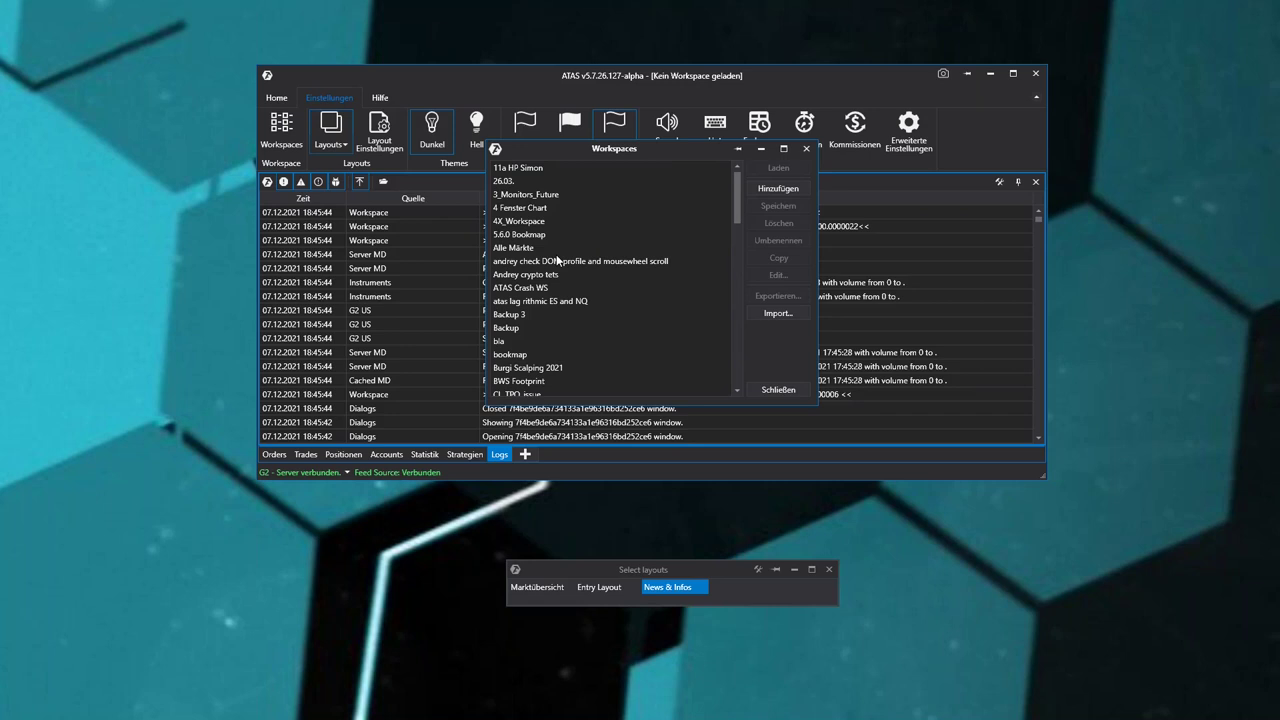
pyautogui.scroll(-10, 548, 278)
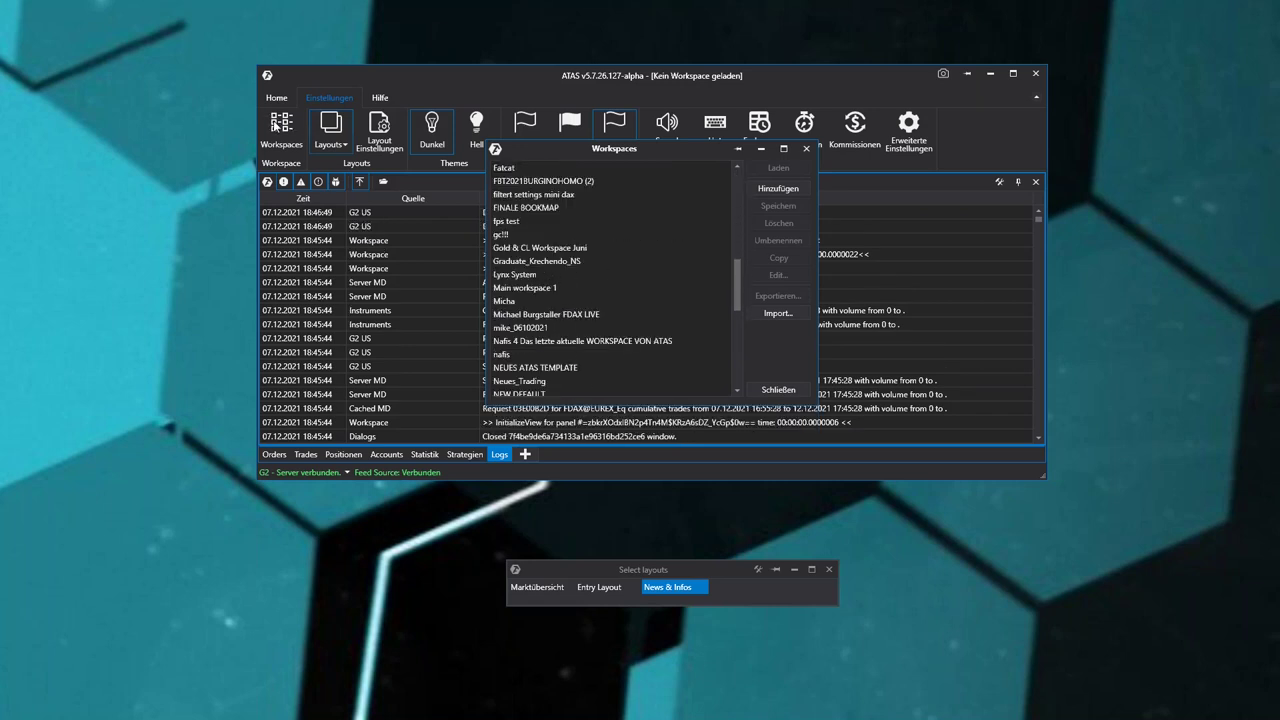
pyautogui.scroll(10, 628, 274)
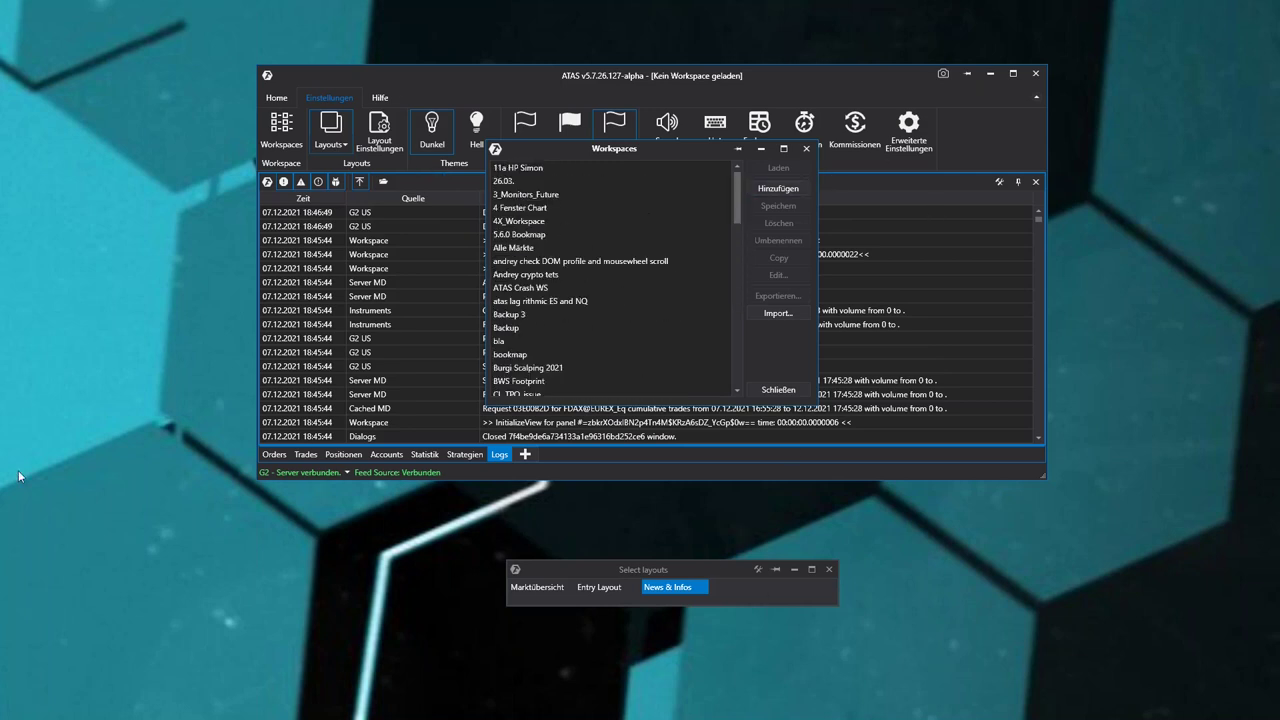
# Add a new workspace named Webinar and close the current one.
pyautogui.moveTo(531, 160); pyautogui.dragTo(524, 163)
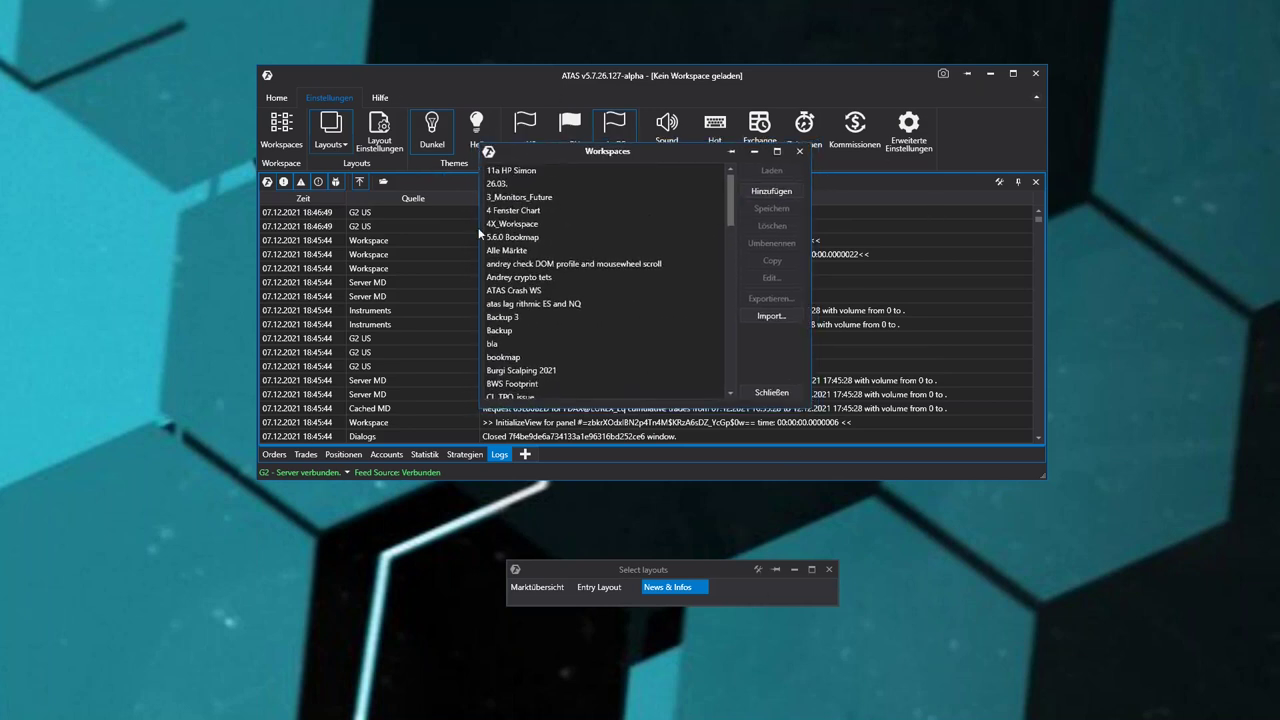
pyautogui.click(771, 190)
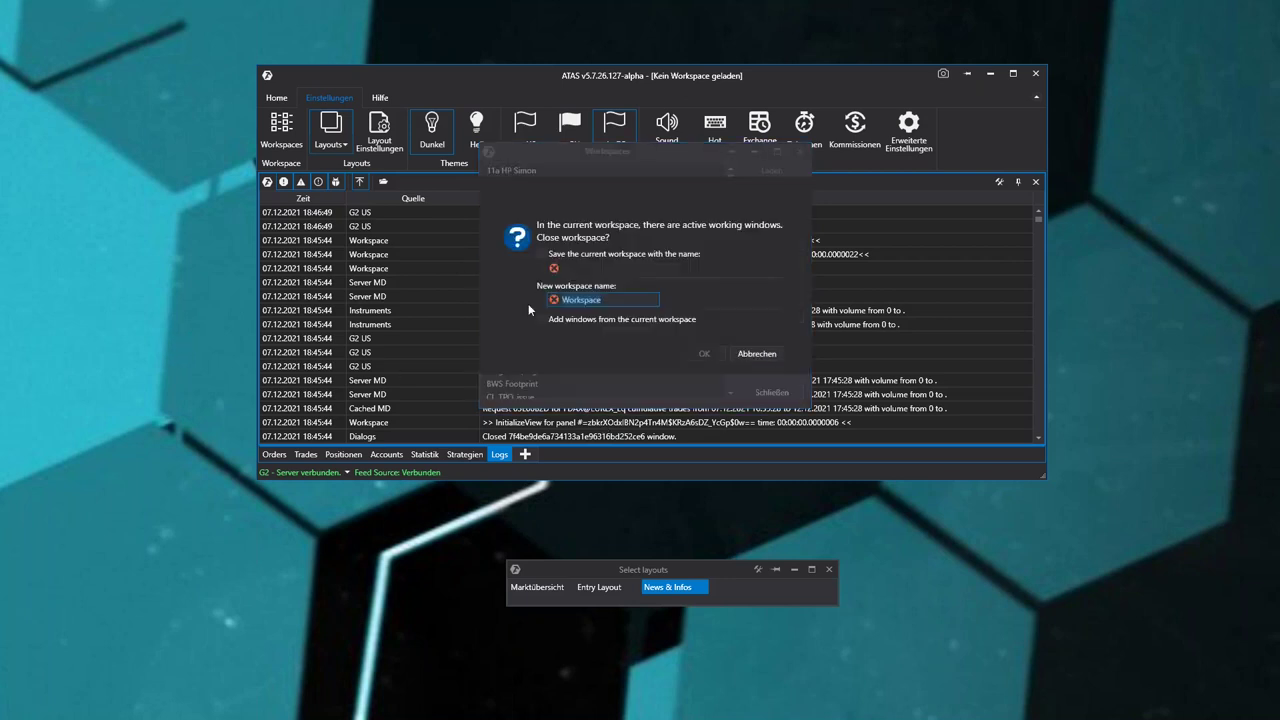
pyautogui.write('Webinar')
pyautogui.click(704, 353)
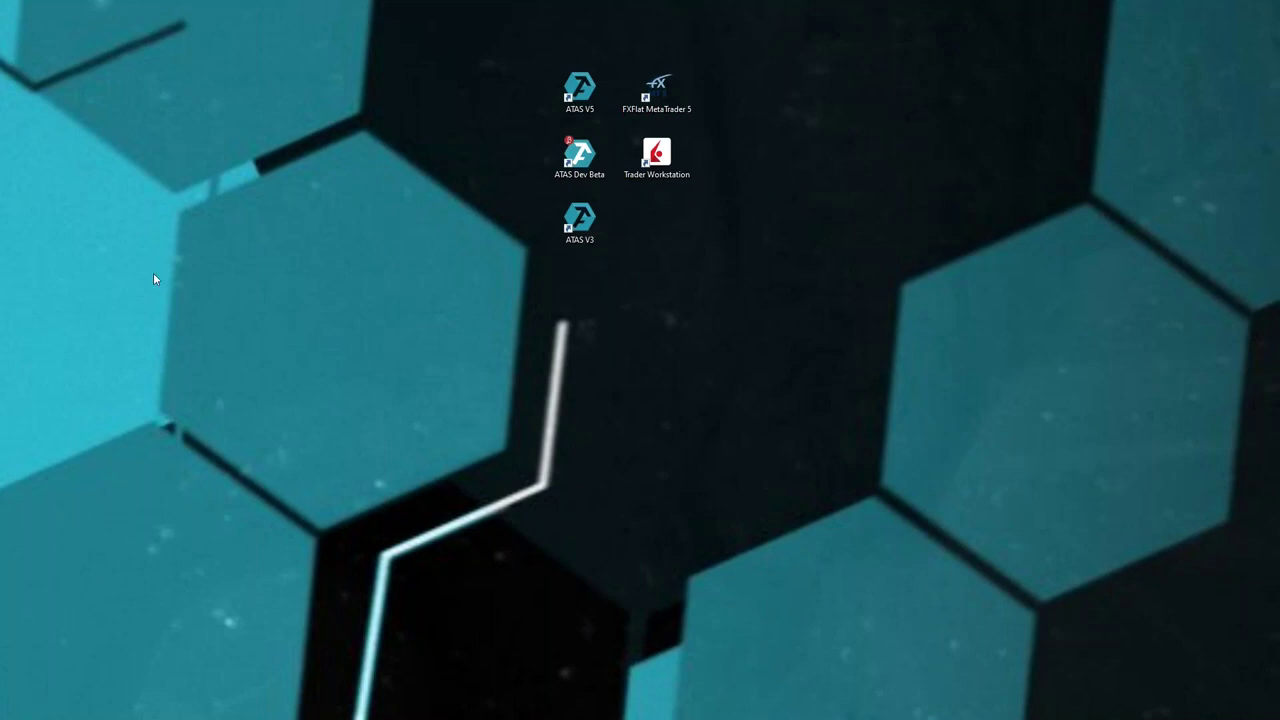
# Examine which windows and layouts the Webinar workspace contains through the editor of the Workspaces manager, then close the editor.
pyautogui.moveTo(366, 375); pyautogui.dragTo(743, 123)
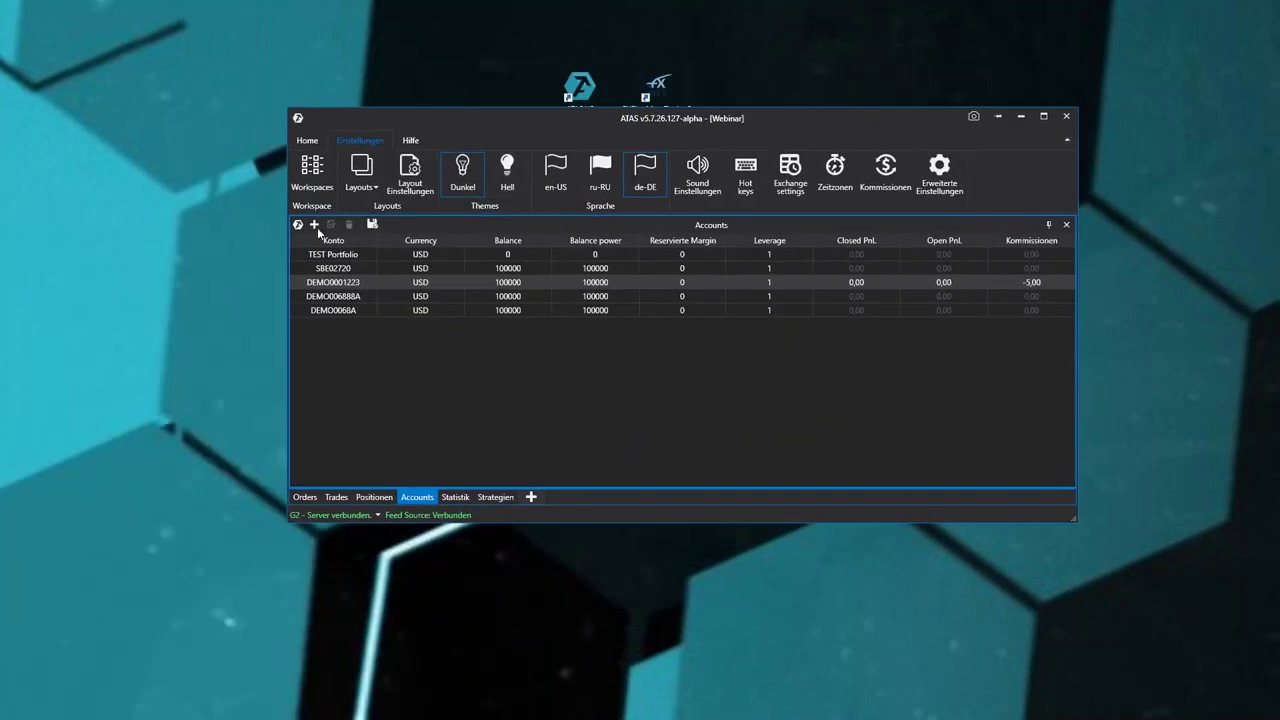
pyautogui.click(312, 172)
pyautogui.scroll(-3, 640, 340)
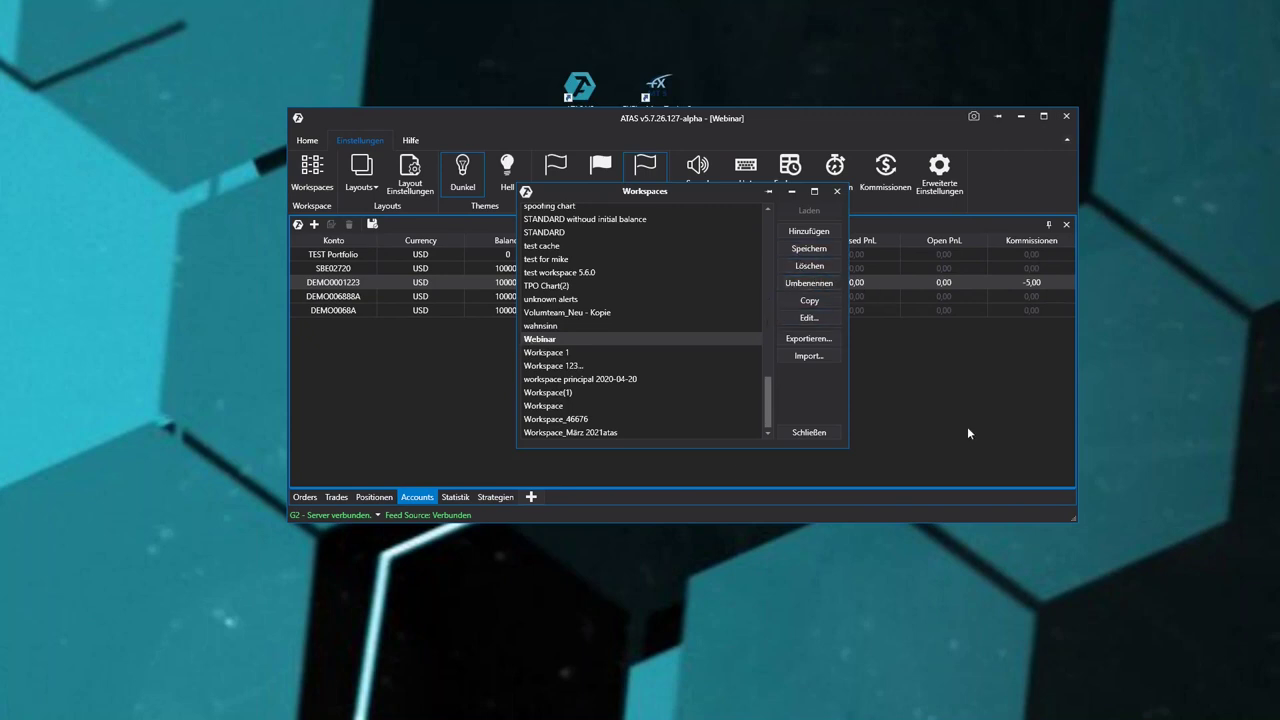
pyautogui.click(677, 339)
pyautogui.click(806, 318)
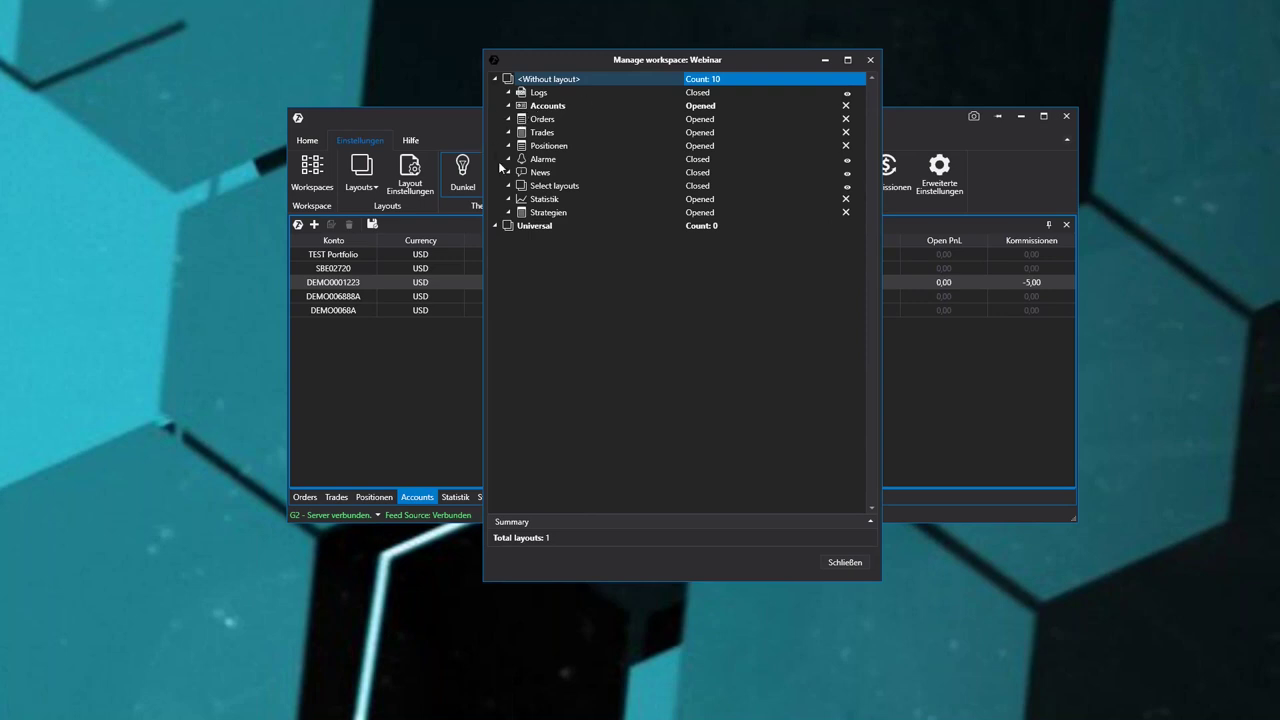
pyautogui.click(508, 105)
pyautogui.click(508, 119)
pyautogui.moveTo(771, 57); pyautogui.dragTo(679, 159)
pyautogui.click(775, 161)
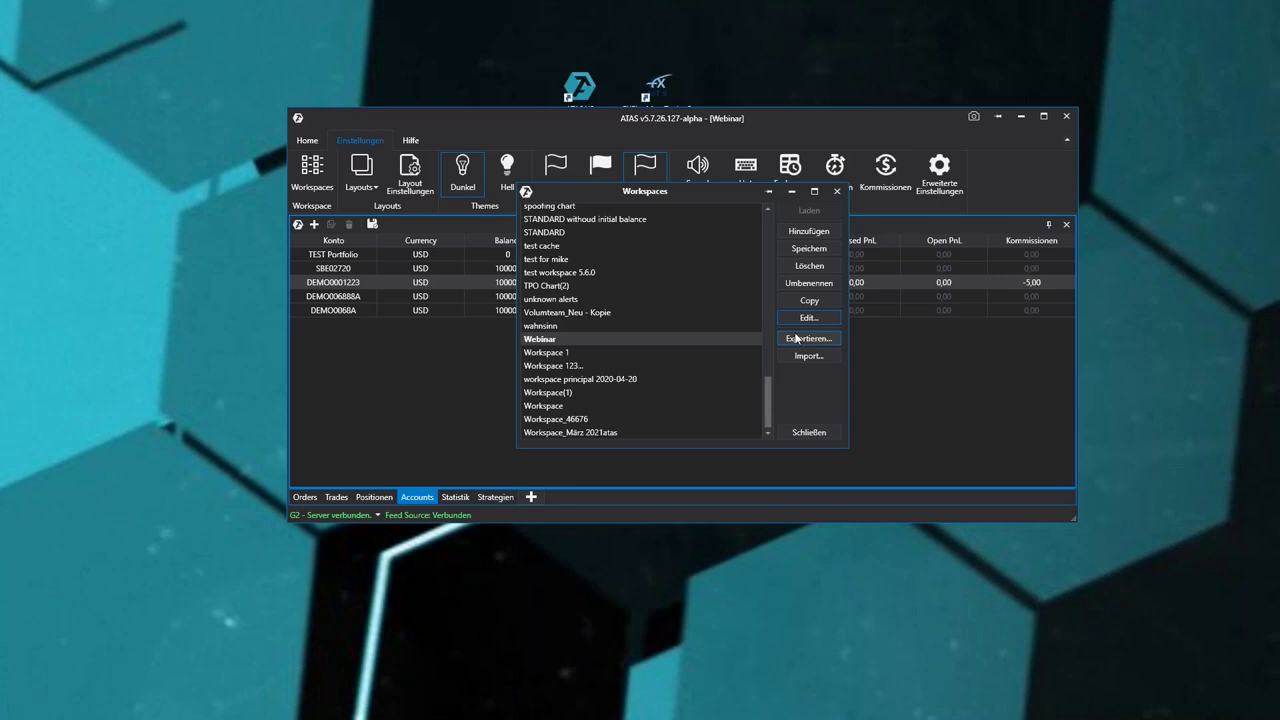
# Open the export dialog for the Webinar workspace, cancel it, look through the workspace list and close the Workspaces manager.
pyautogui.click(806, 338)
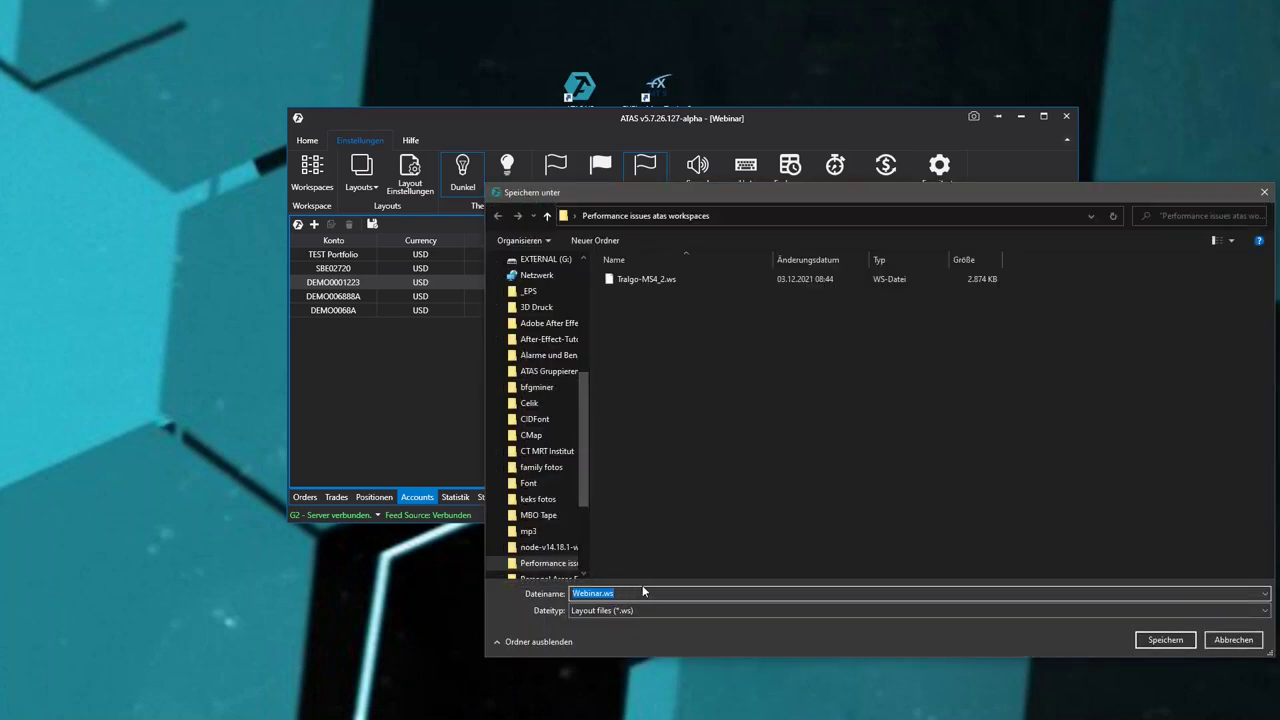
pyautogui.moveTo(754, 198); pyautogui.dragTo(499, 196)
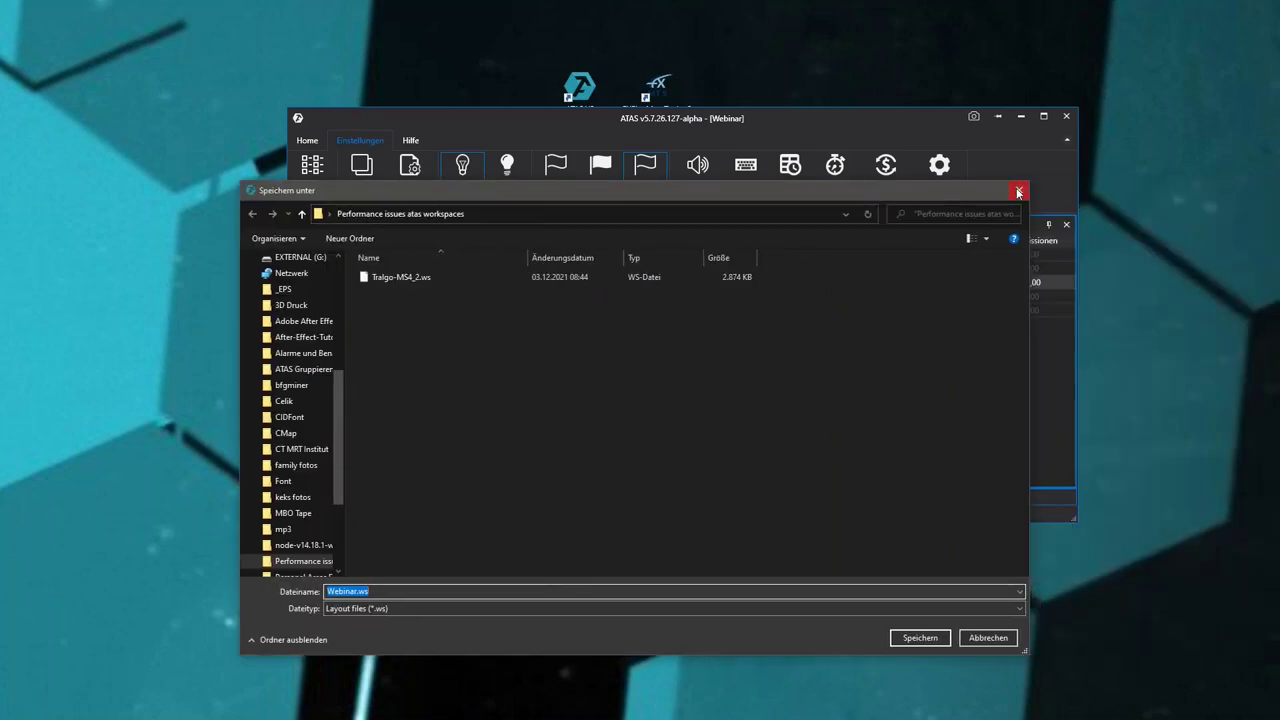
pyautogui.click(1020, 191)
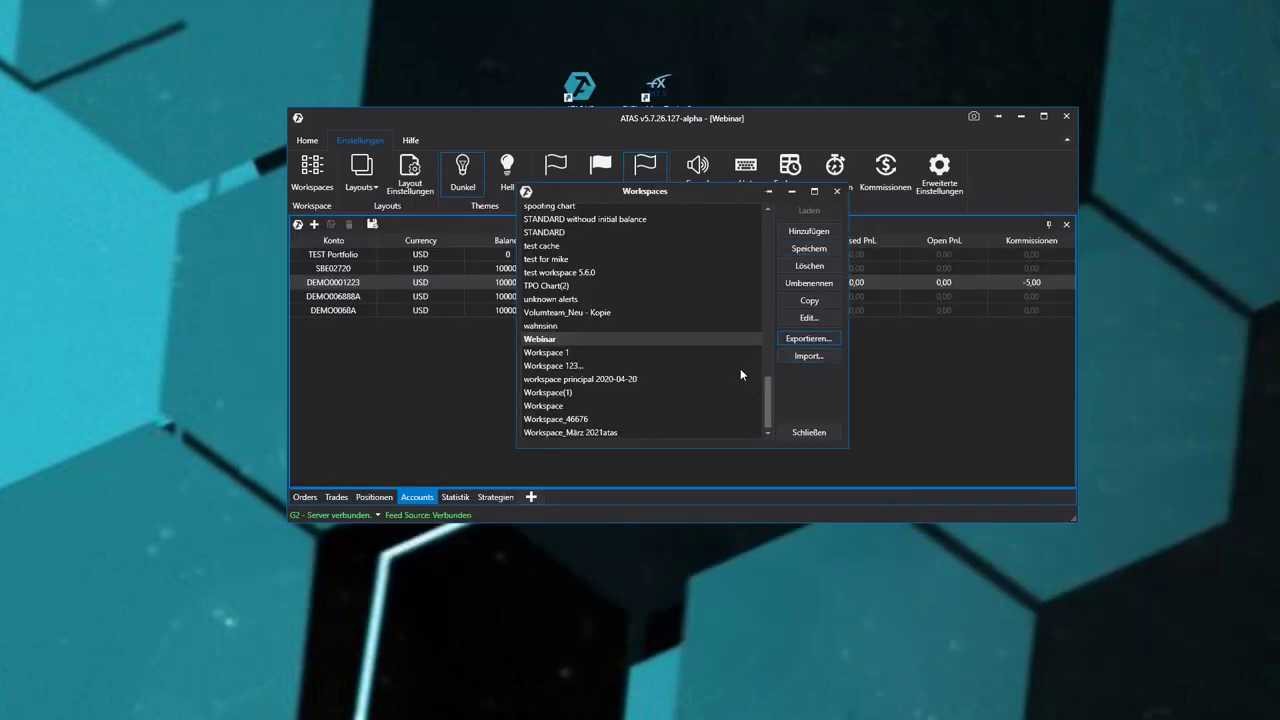
pyautogui.scroll(15, 614, 265)
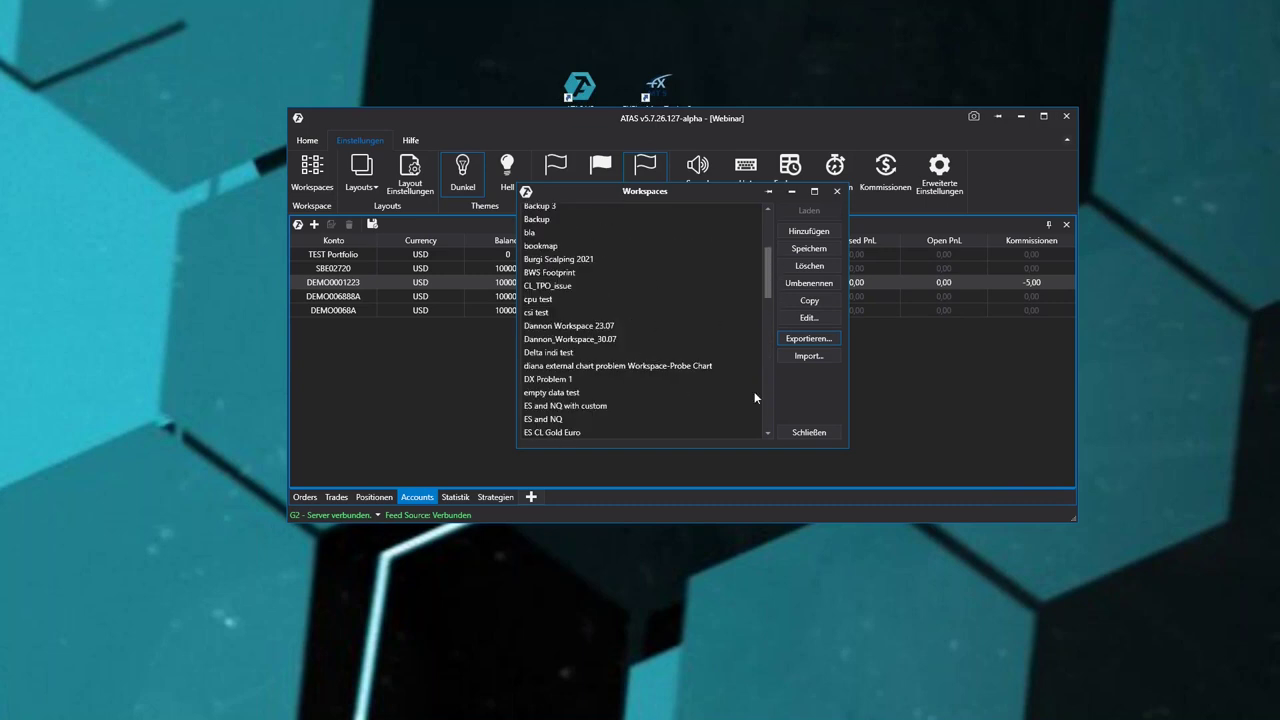
pyautogui.click(809, 432)
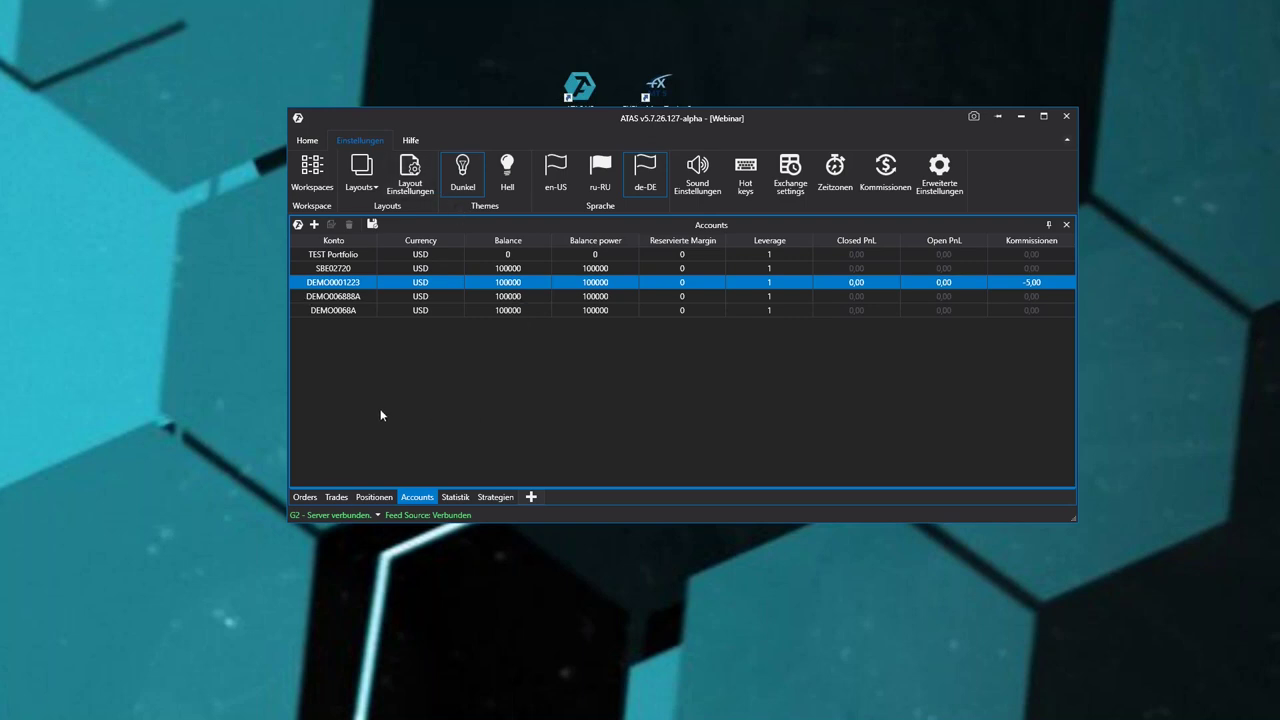
# View the Webinar workspace's layout selector and its Layout settings, and close both.
pyautogui.click(362, 176)
pyautogui.moveTo(646, 228); pyautogui.dragTo(204, 397)
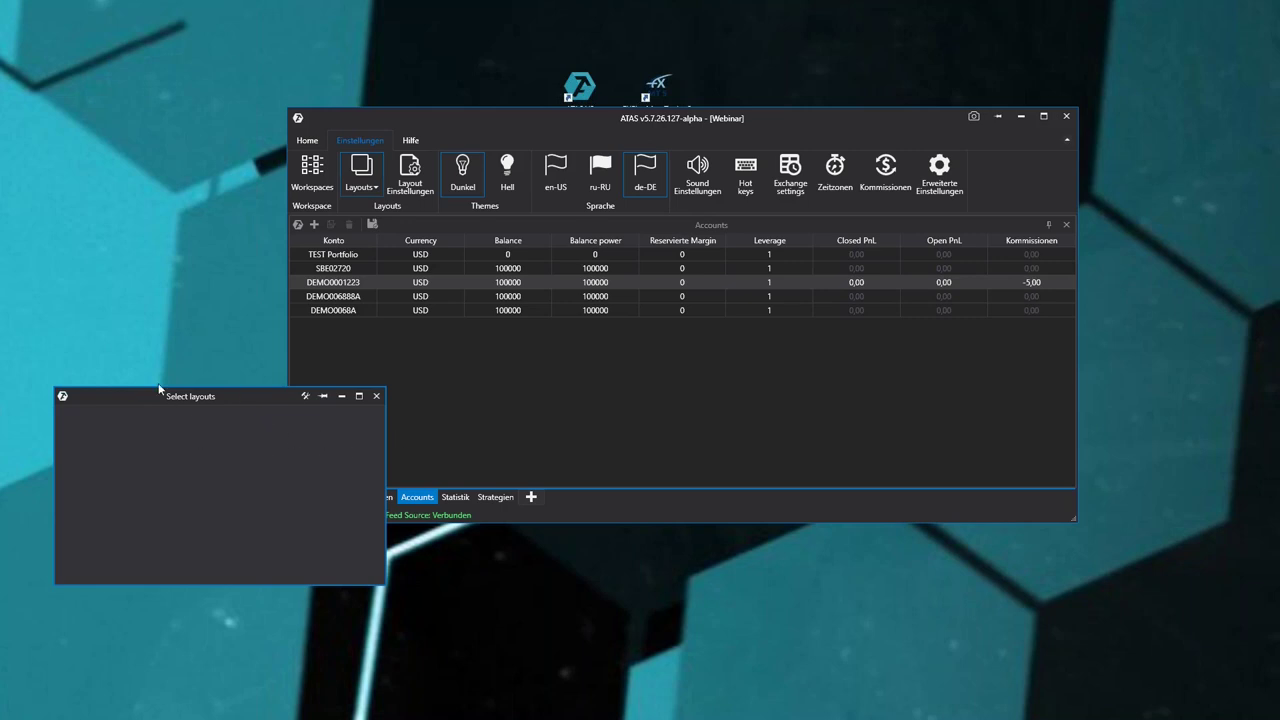
pyautogui.click(307, 396)
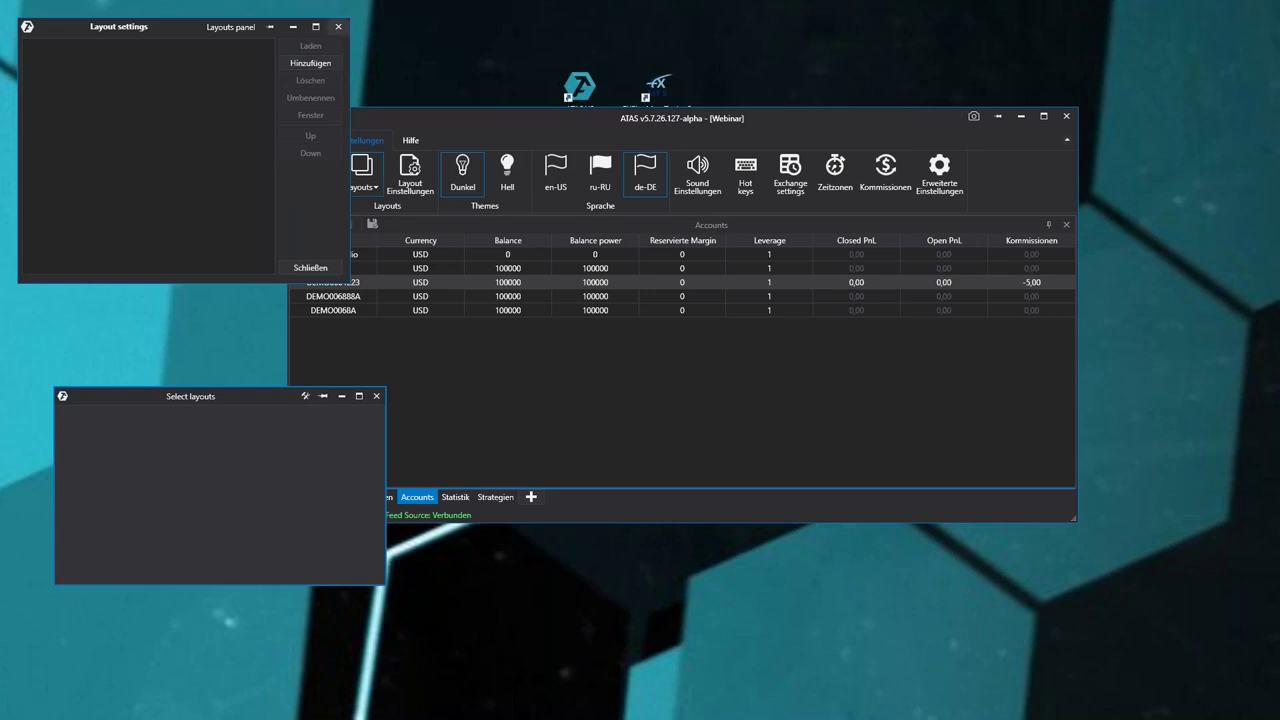
pyautogui.click(338, 27)
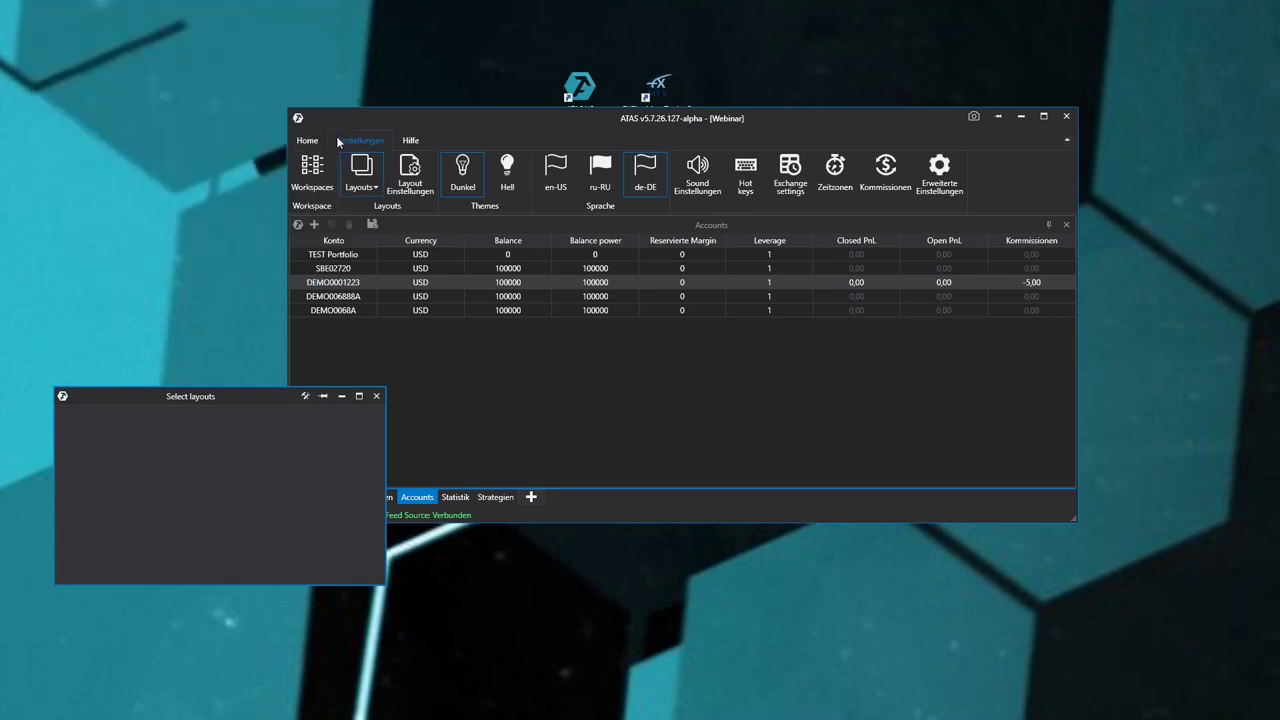
pyautogui.click(409, 174)
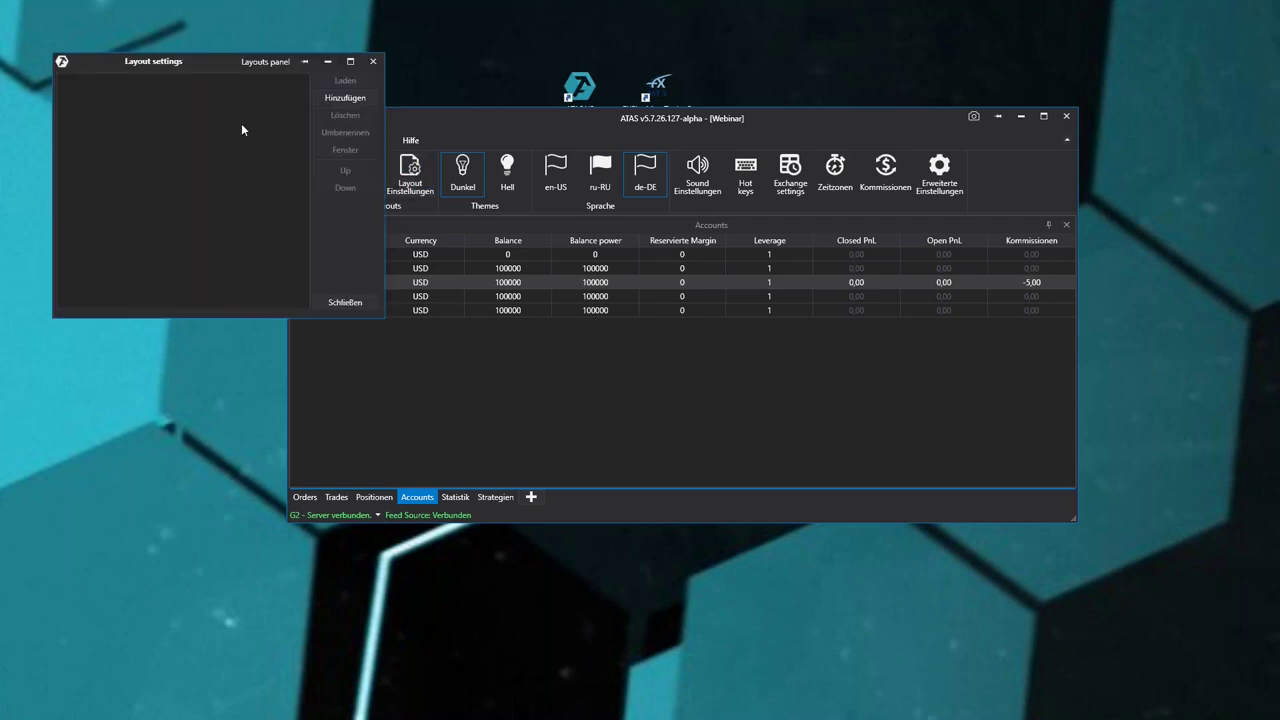
pyautogui.click(372, 60)
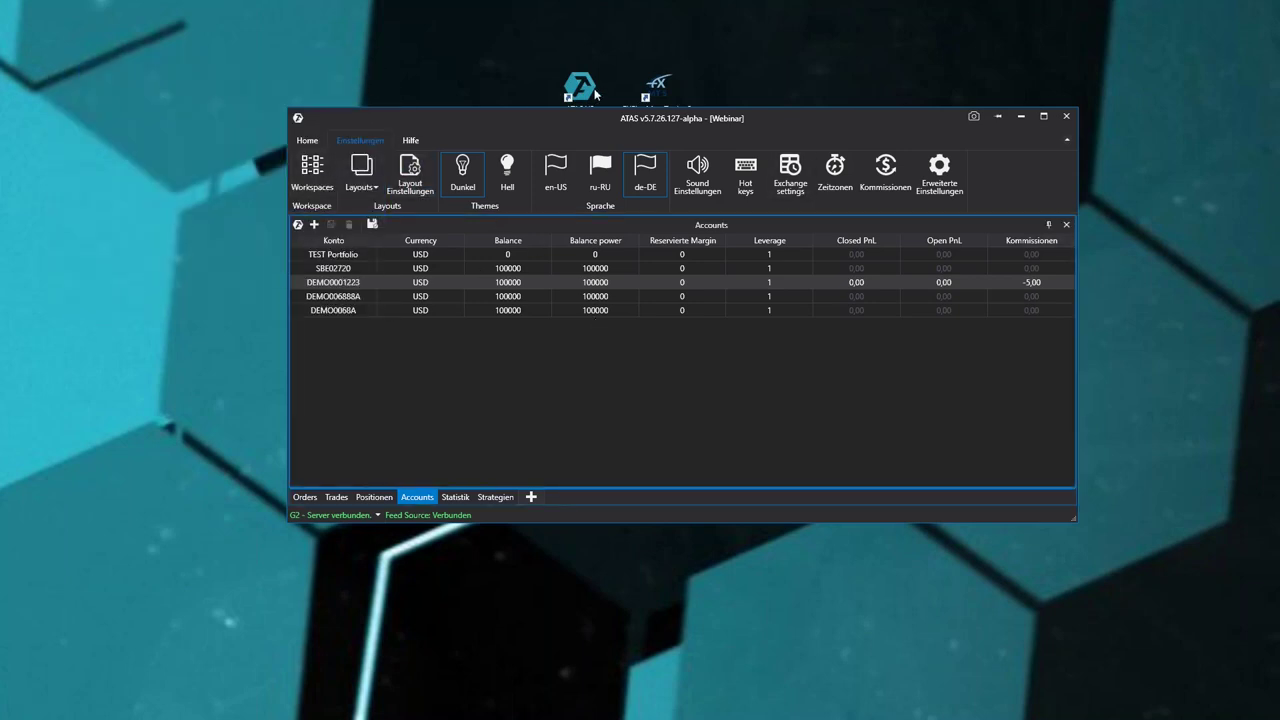
# Reposition the ATAS main window and open a chart for FDAX from the favourite instruments.
pyautogui.moveTo(508, 117); pyautogui.dragTo(572, 346)
pyautogui.moveTo(490, 322); pyautogui.dragTo(476, 230)
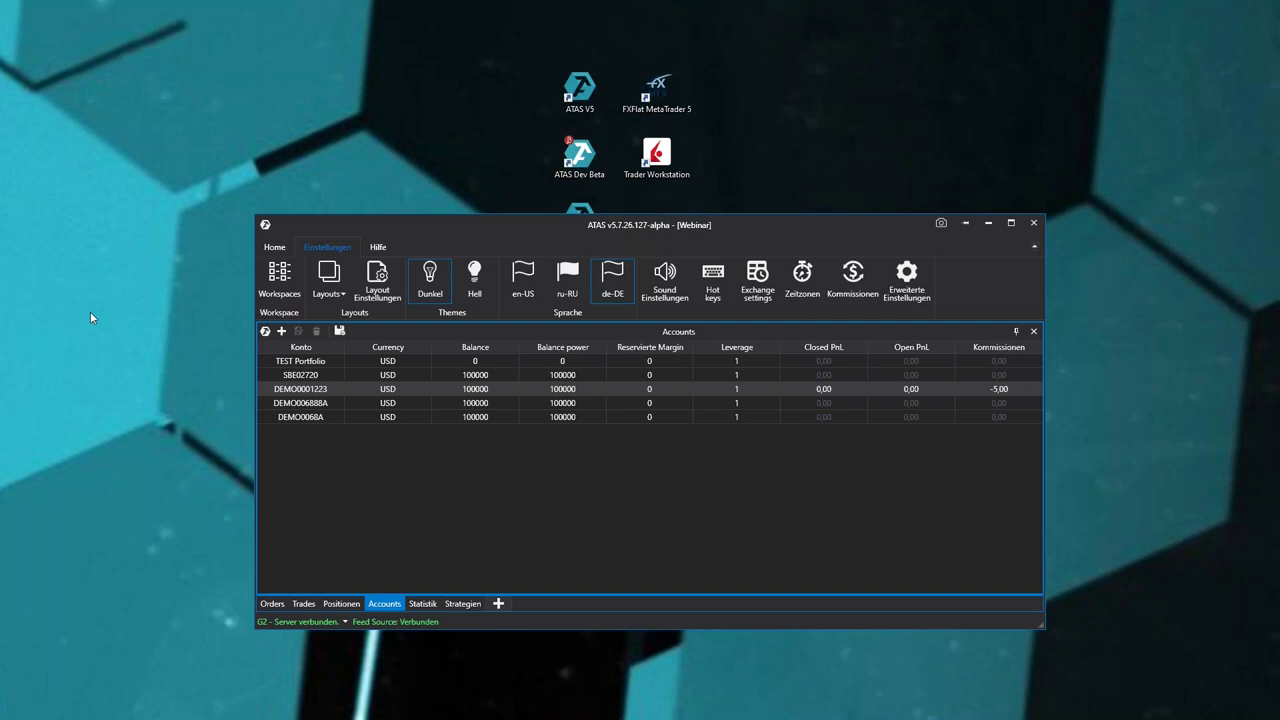
pyautogui.moveTo(462, 224); pyautogui.dragTo(470, 201)
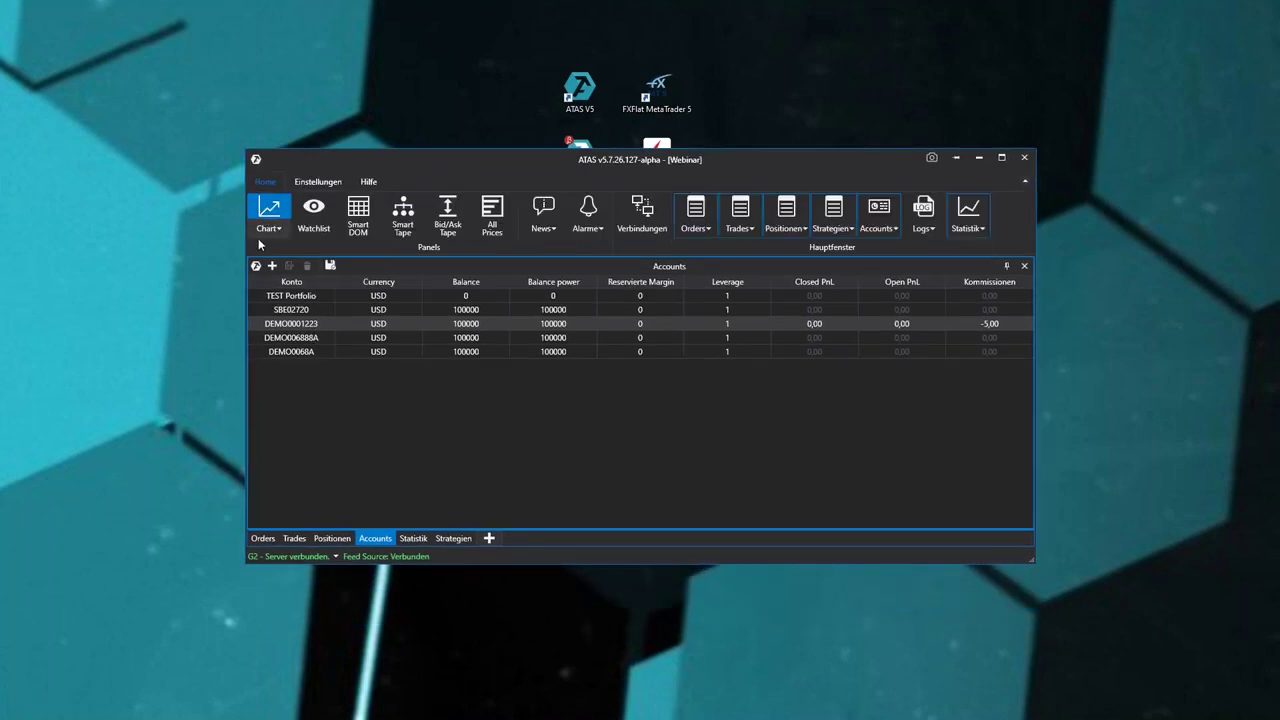
pyautogui.click(268, 212)
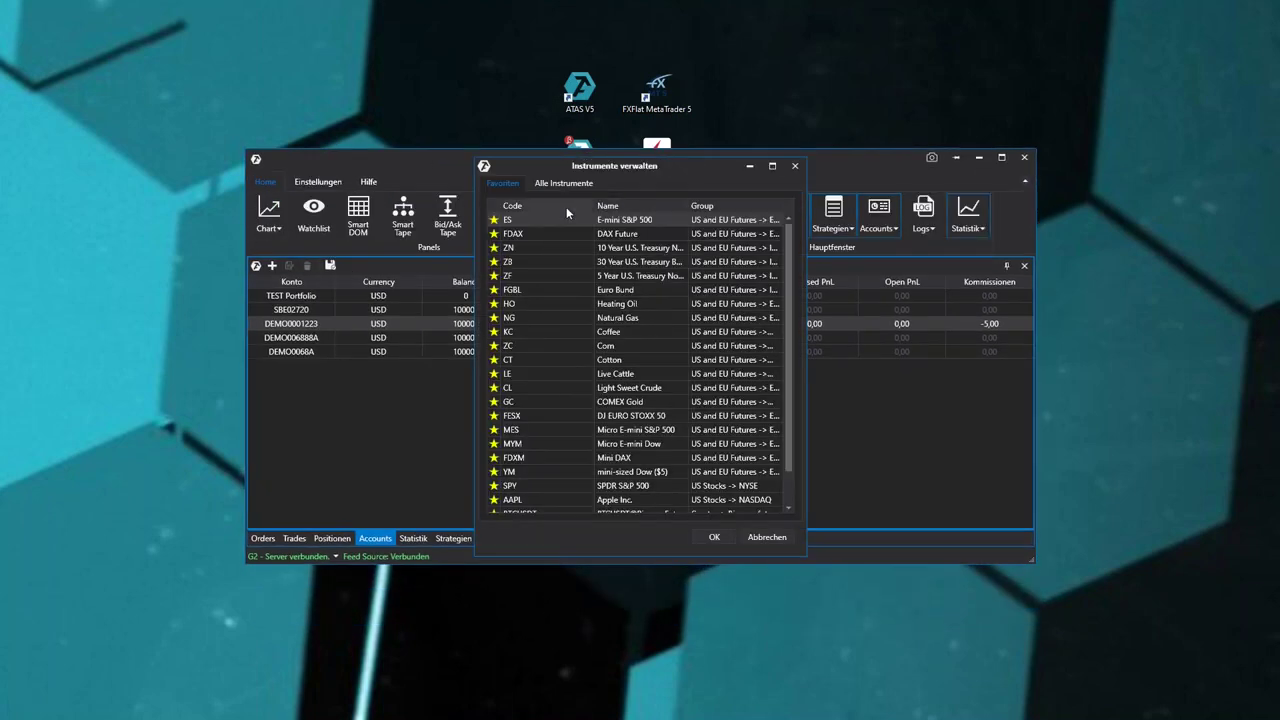
pyautogui.doubleClick(512, 233)
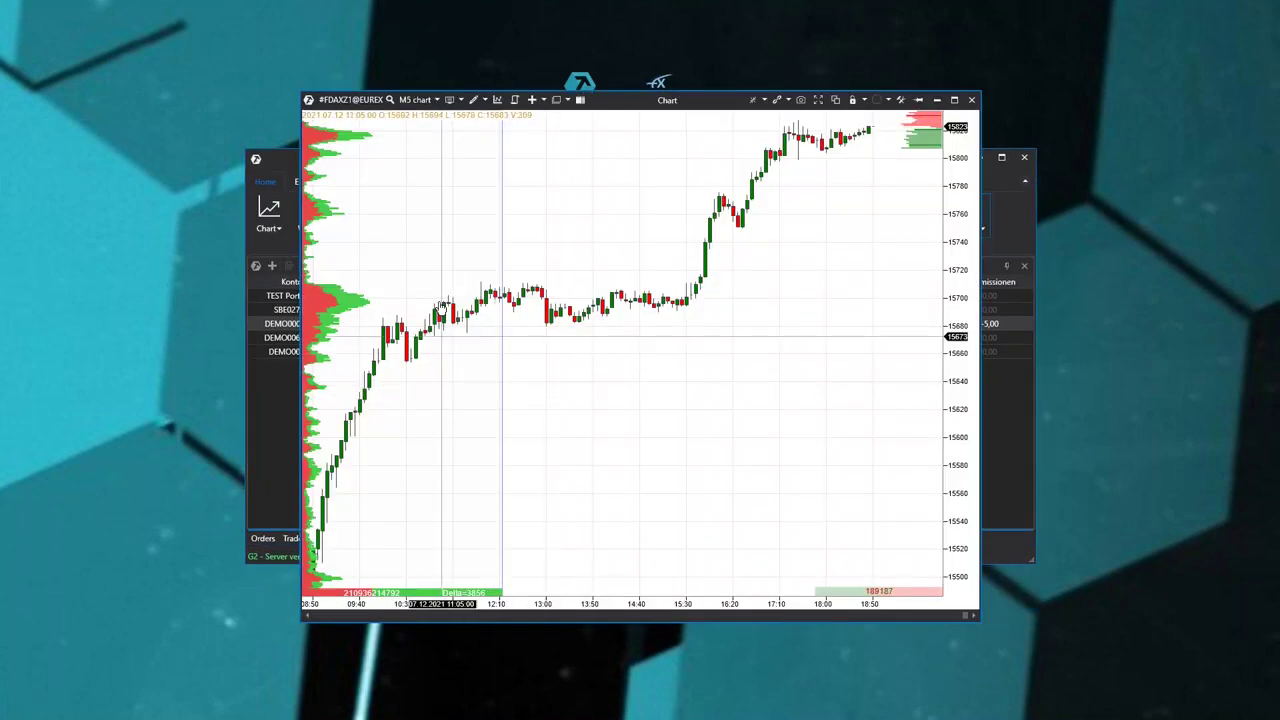
# Search the chart's indicators for "orde", add the Order Flow Indicator to the FDAX chart and confirm.
pyautogui.rightClick(449, 240)
pyautogui.click(457, 289)
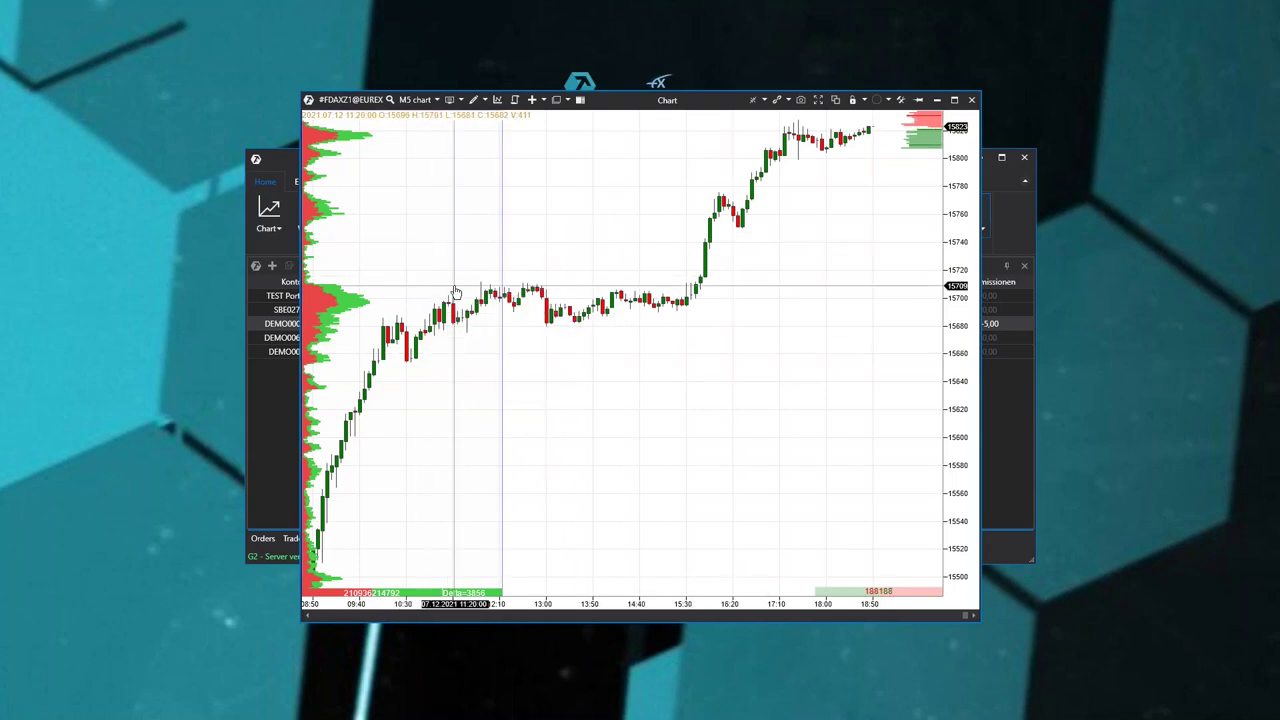
pyautogui.rightClick(486, 227)
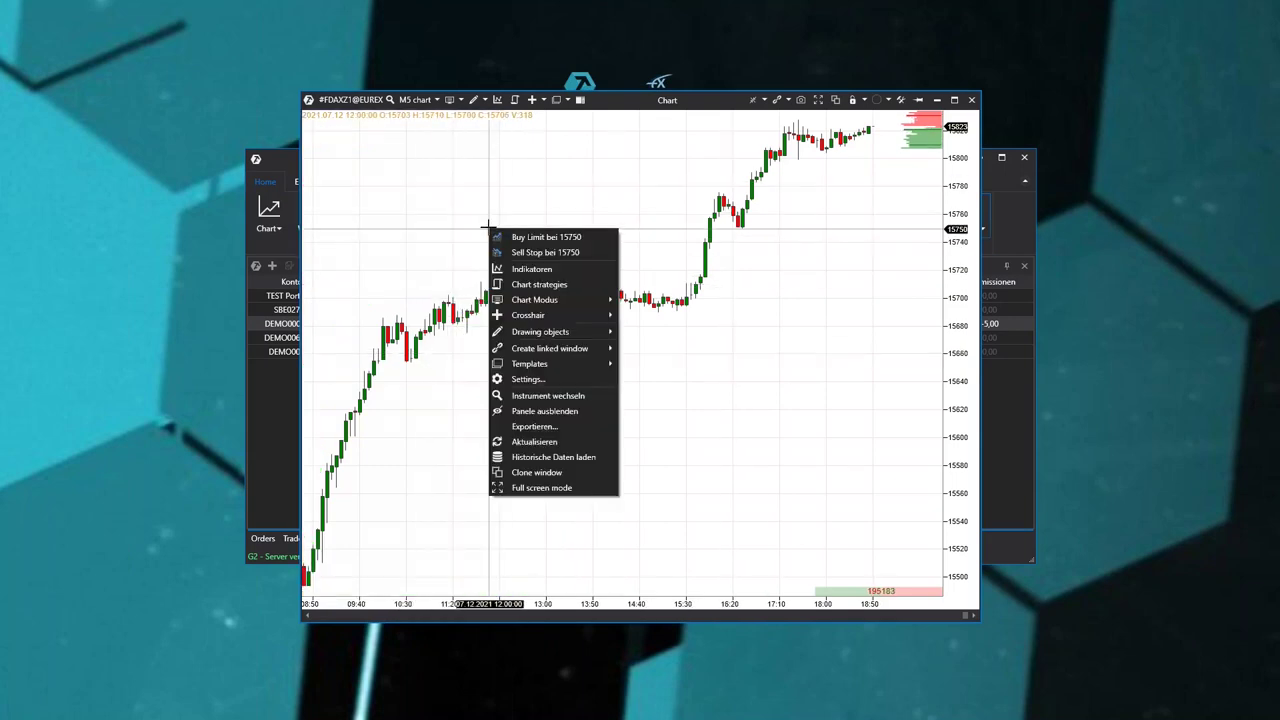
pyautogui.click(568, 263)
pyautogui.write('or')
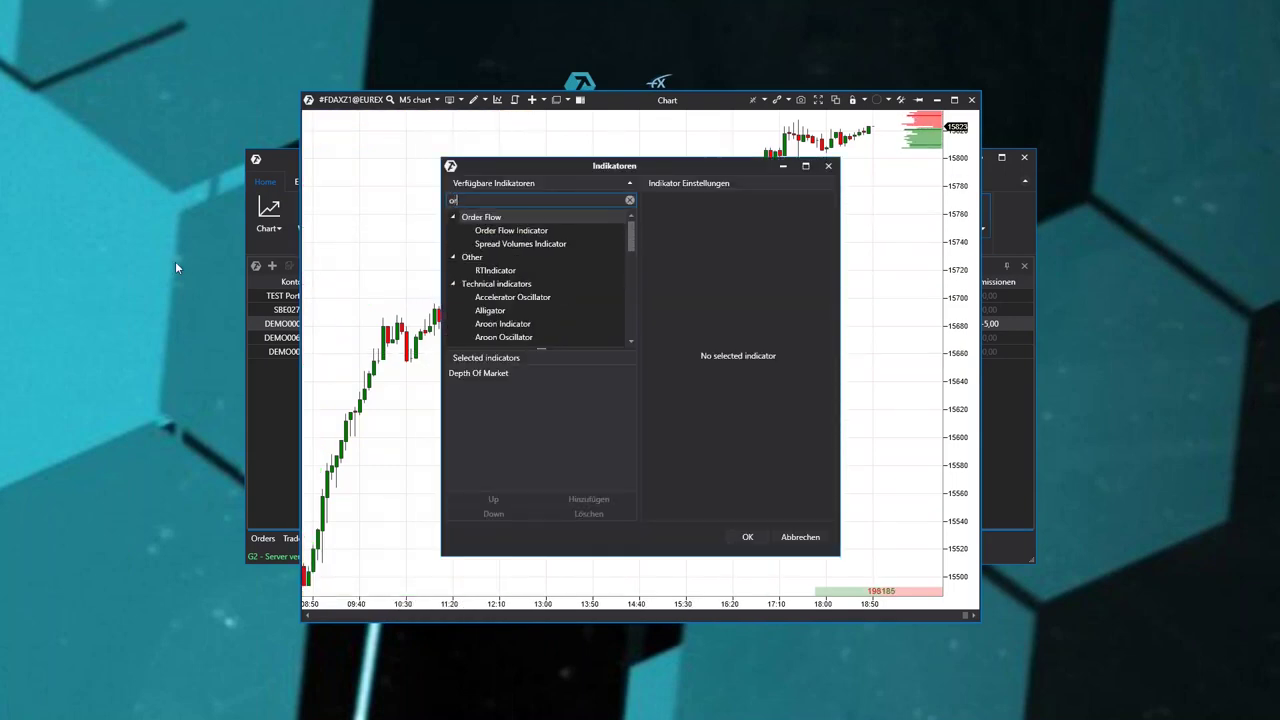
pyautogui.write('derflo')
pyautogui.press('BackSpace')
pyautogui.press('BackSpace')
pyautogui.press('BackSpace')
pyautogui.press('BackSpace')
pyautogui.click(535, 230)
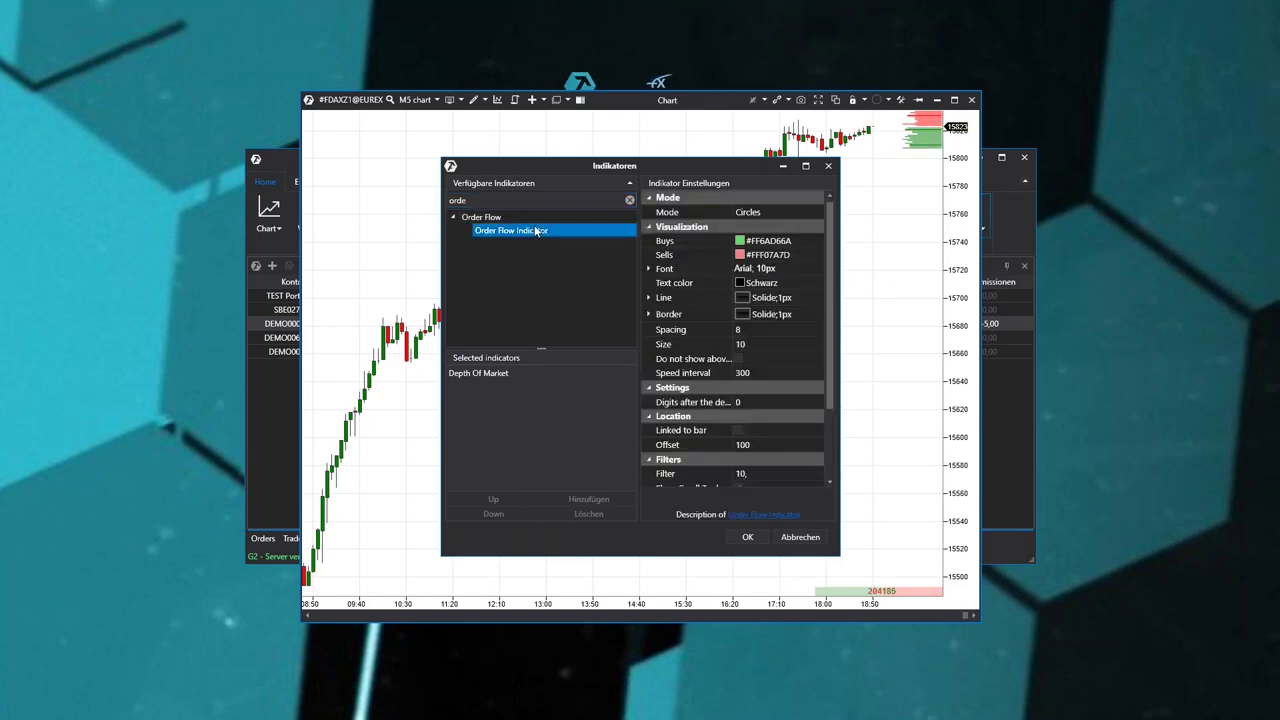
pyautogui.doubleClick(535, 230)
pyautogui.moveTo(704, 166); pyautogui.dragTo(371, 241)
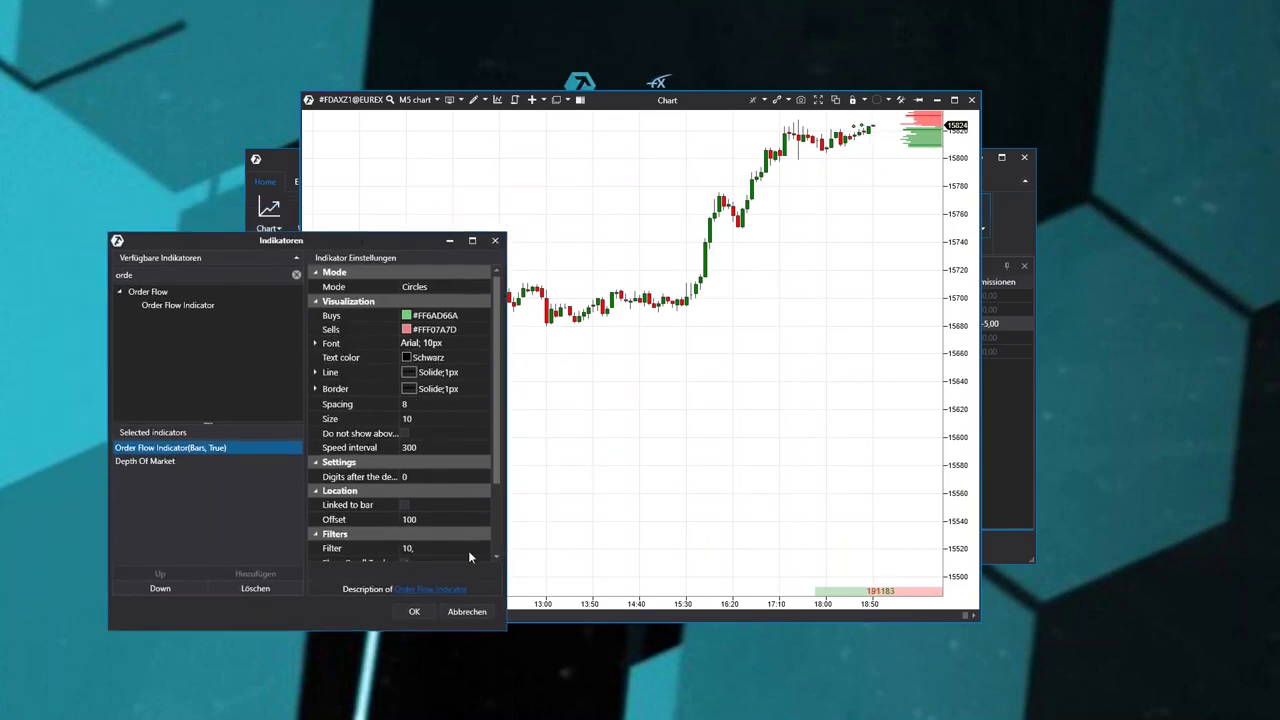
pyautogui.click(414, 611)
# Rescale the FDAX chart to leave free space beside the latest candles, and move the chart window to partly uncover the main window.
pyautogui.moveTo(943, 309); pyautogui.dragTo(957, 231)
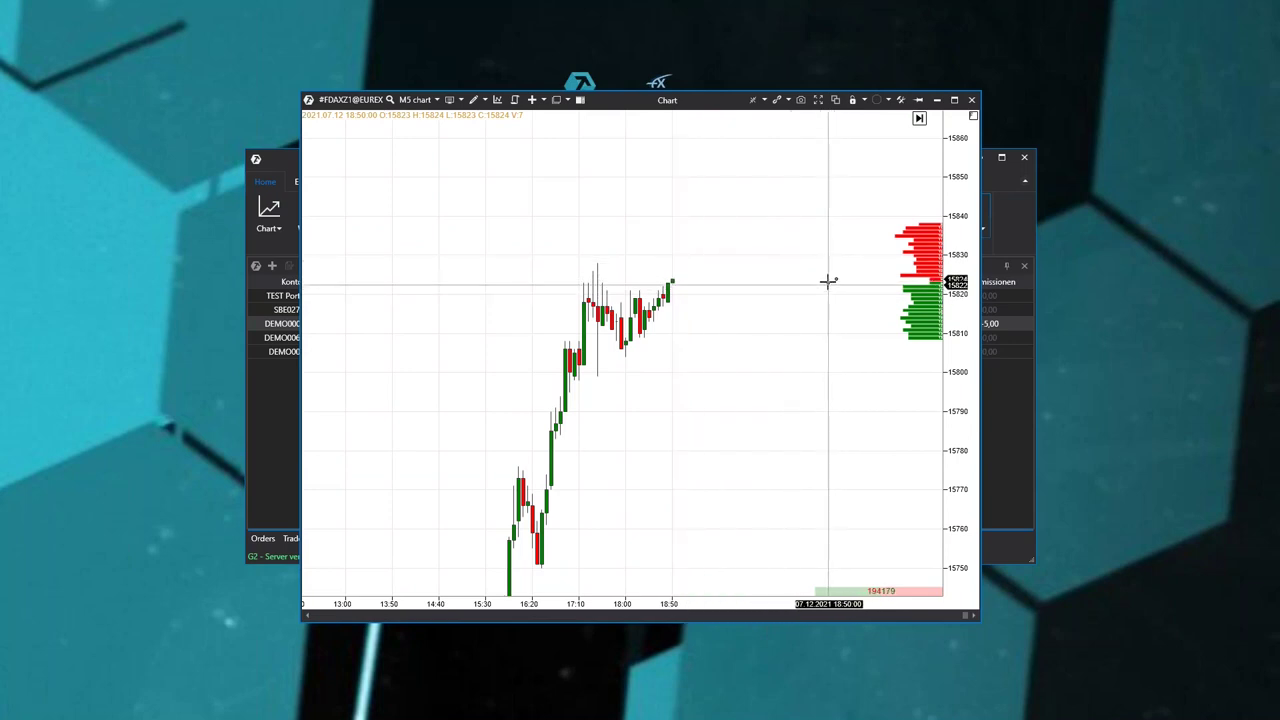
pyautogui.moveTo(680, 354); pyautogui.dragTo(837, 326)
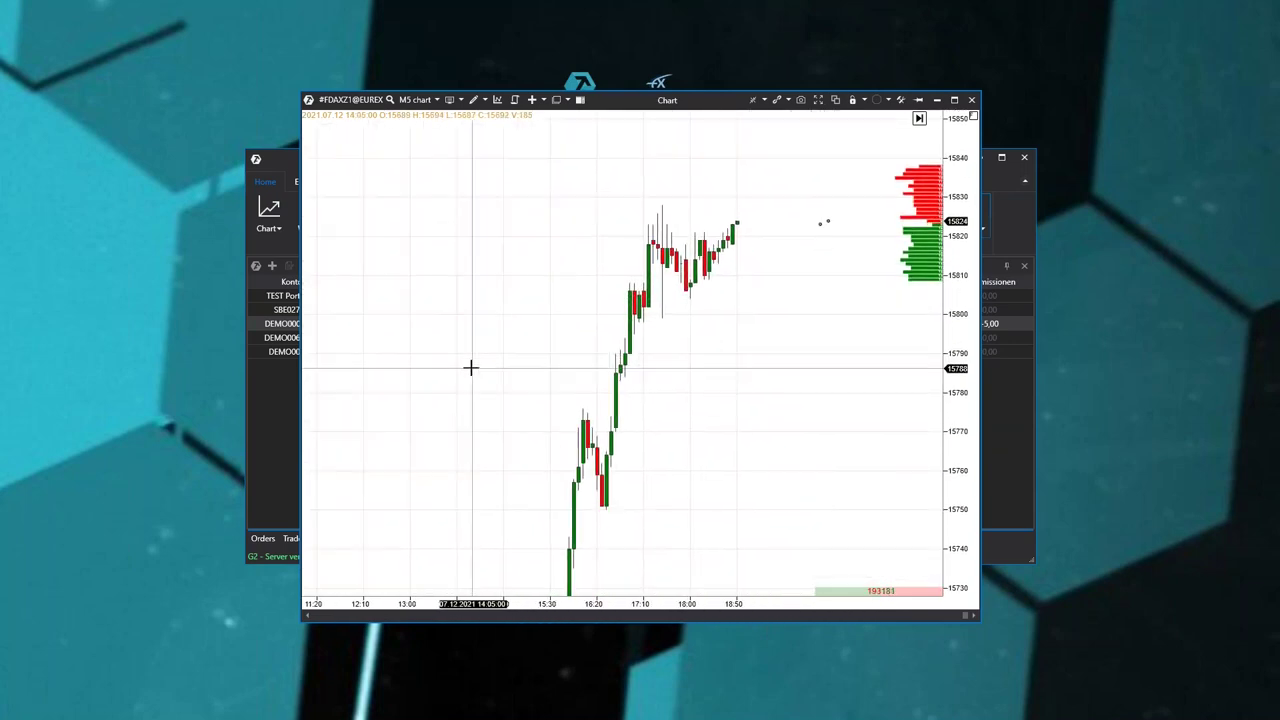
pyautogui.moveTo(706, 103); pyautogui.dragTo(503, 95)
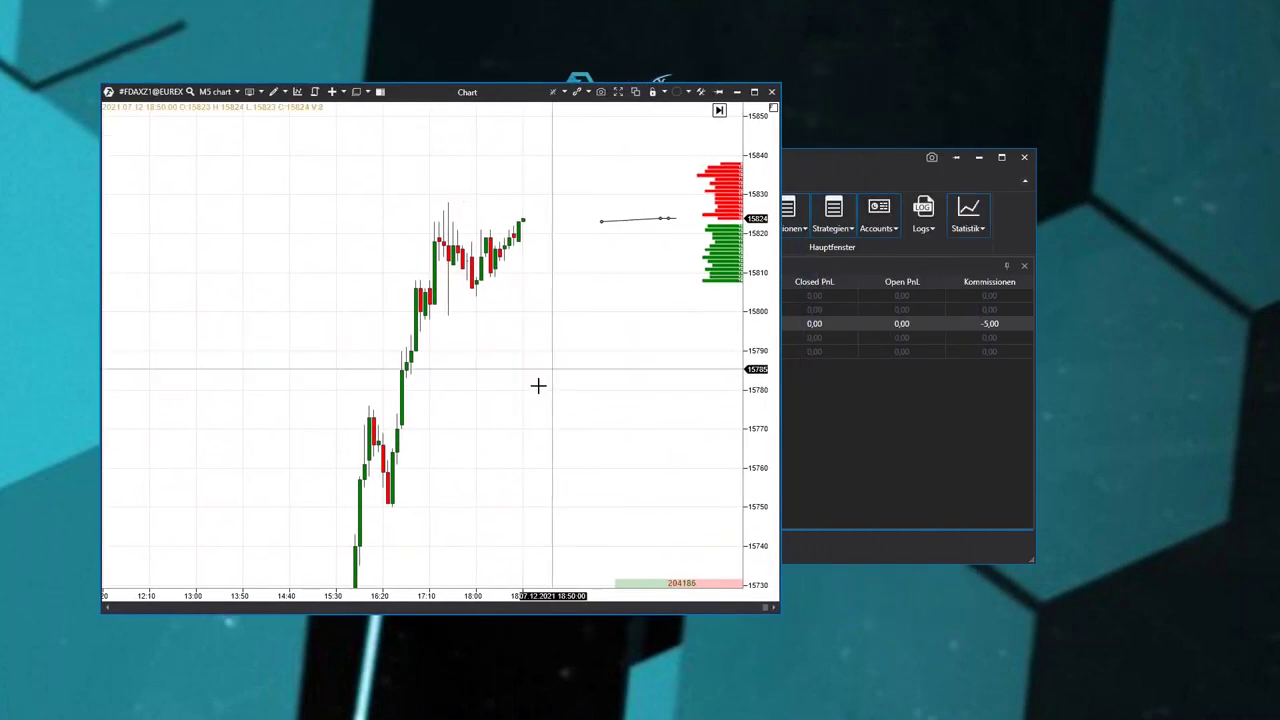
pyautogui.moveTo(546, 151); pyautogui.dragTo(465, 175)
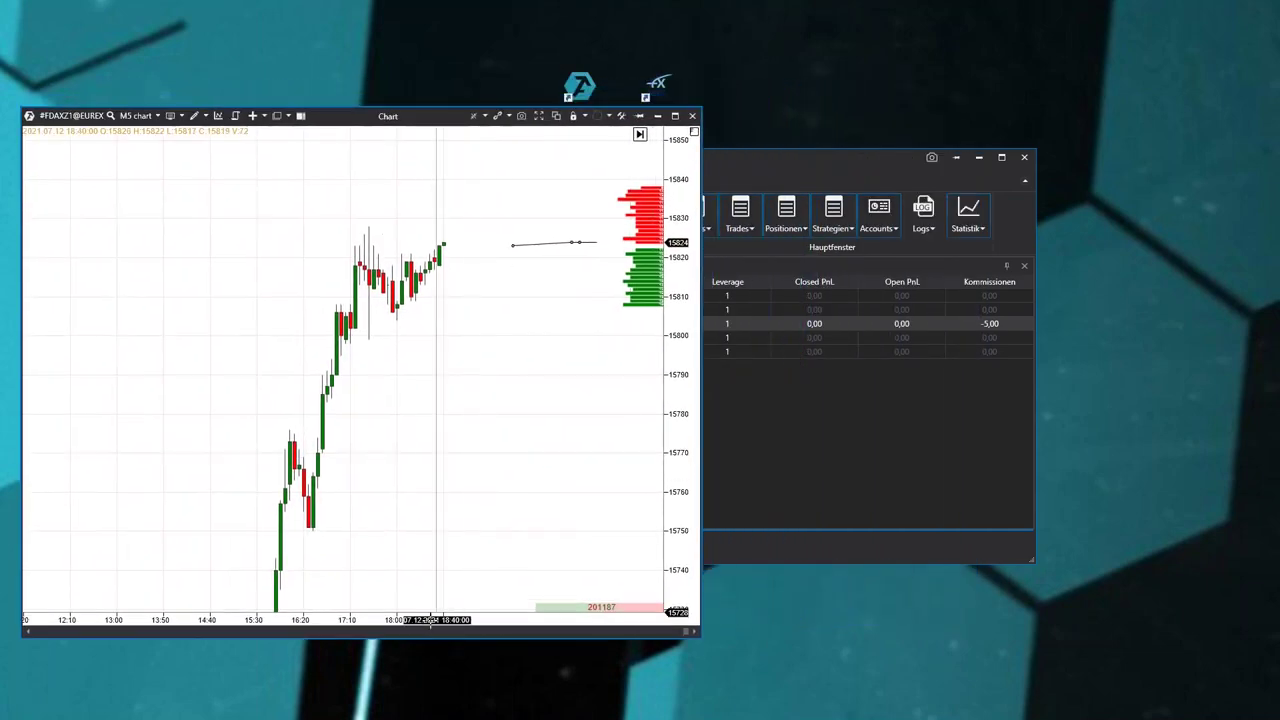
pyautogui.scroll(-3, 480, 451)
pyautogui.moveTo(480, 451); pyautogui.dragTo(501, 441)
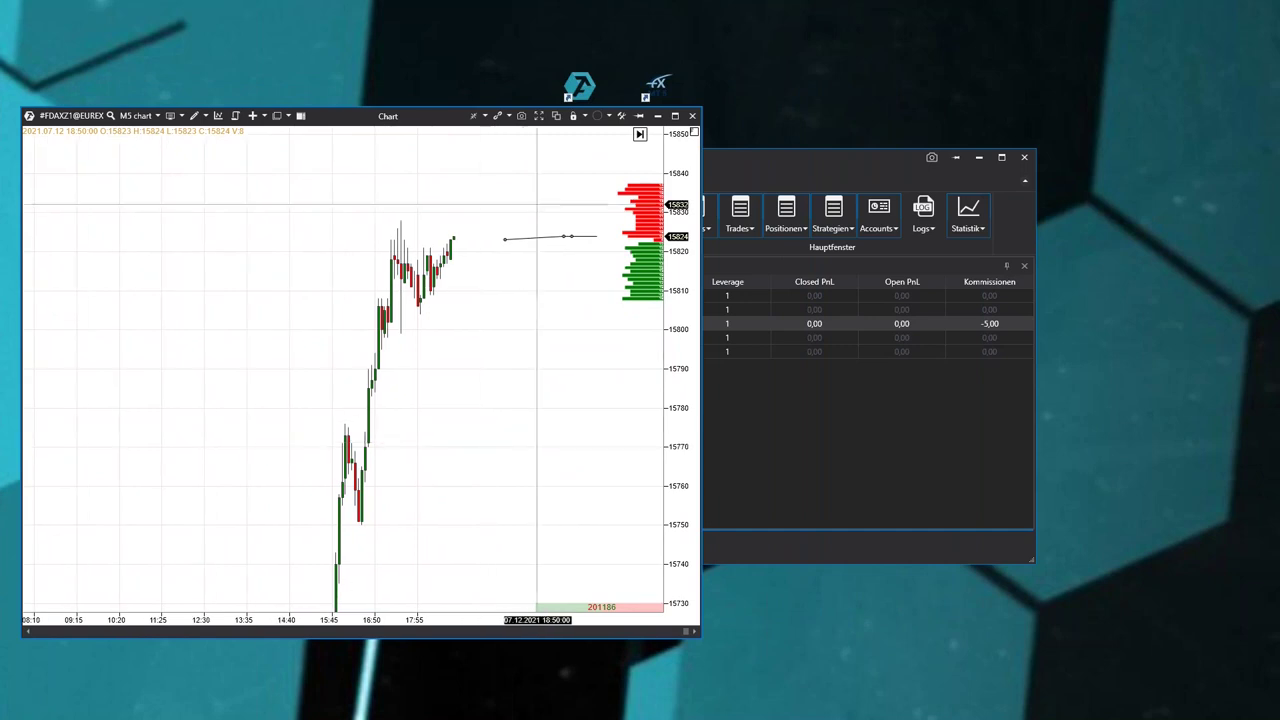
pyautogui.moveTo(444, 122)
pyautogui.mouseDown()
pyautogui.moveTo(375, 120)
pyautogui.moveTo(460, 130)
pyautogui.mouseUp()
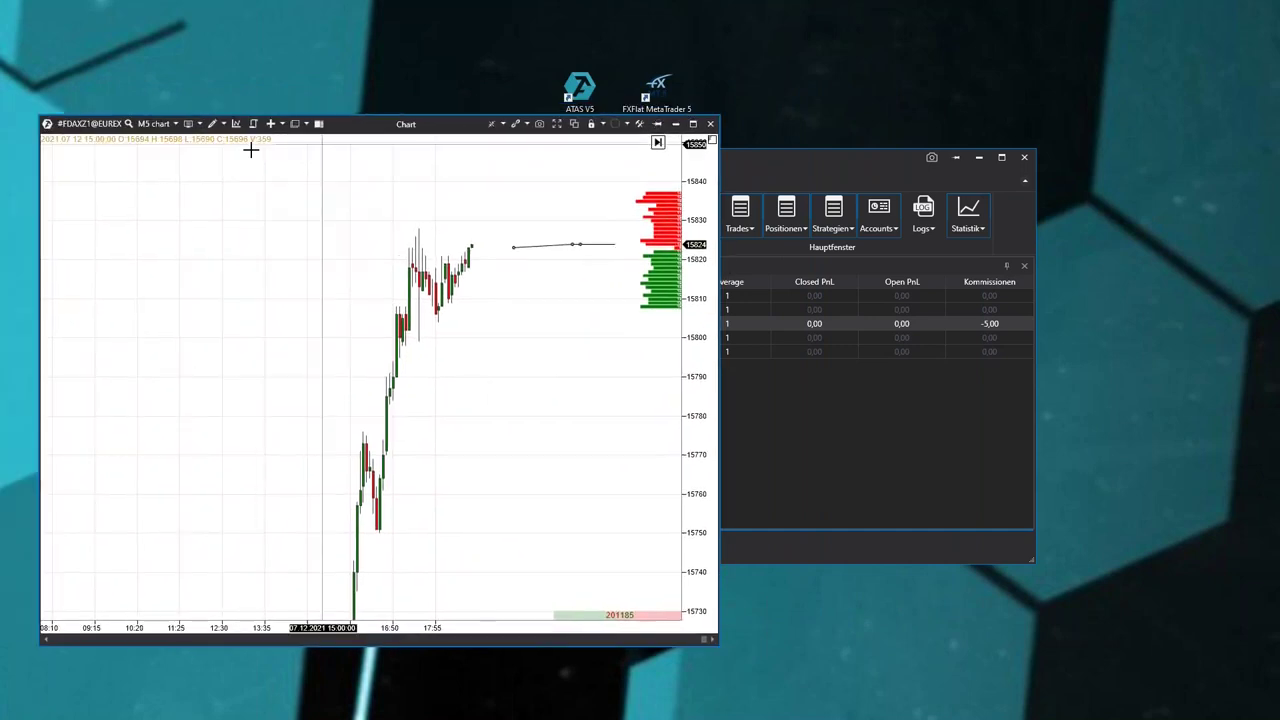
# Open a Smart Tape for FDAX, put the main window away, and place the tape beside the chart, stretched to the chart's lower edge.
pyautogui.rightClick(242, 236)
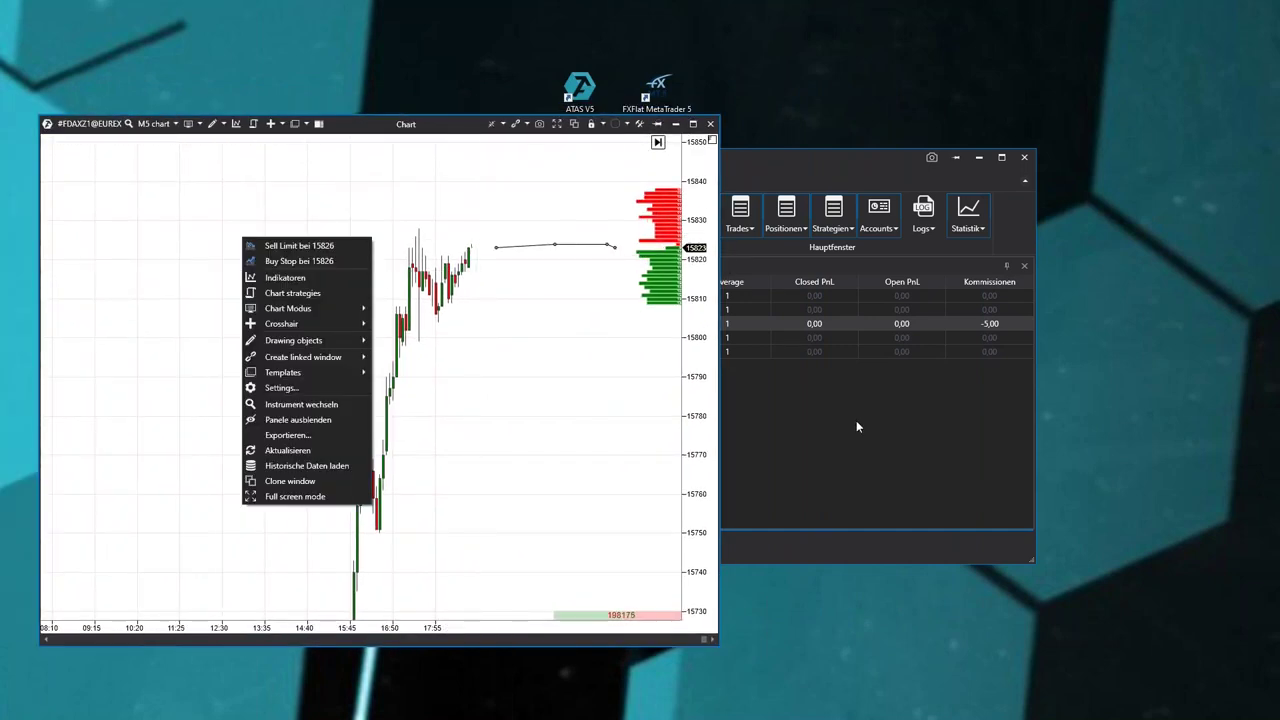
pyautogui.click(856, 420)
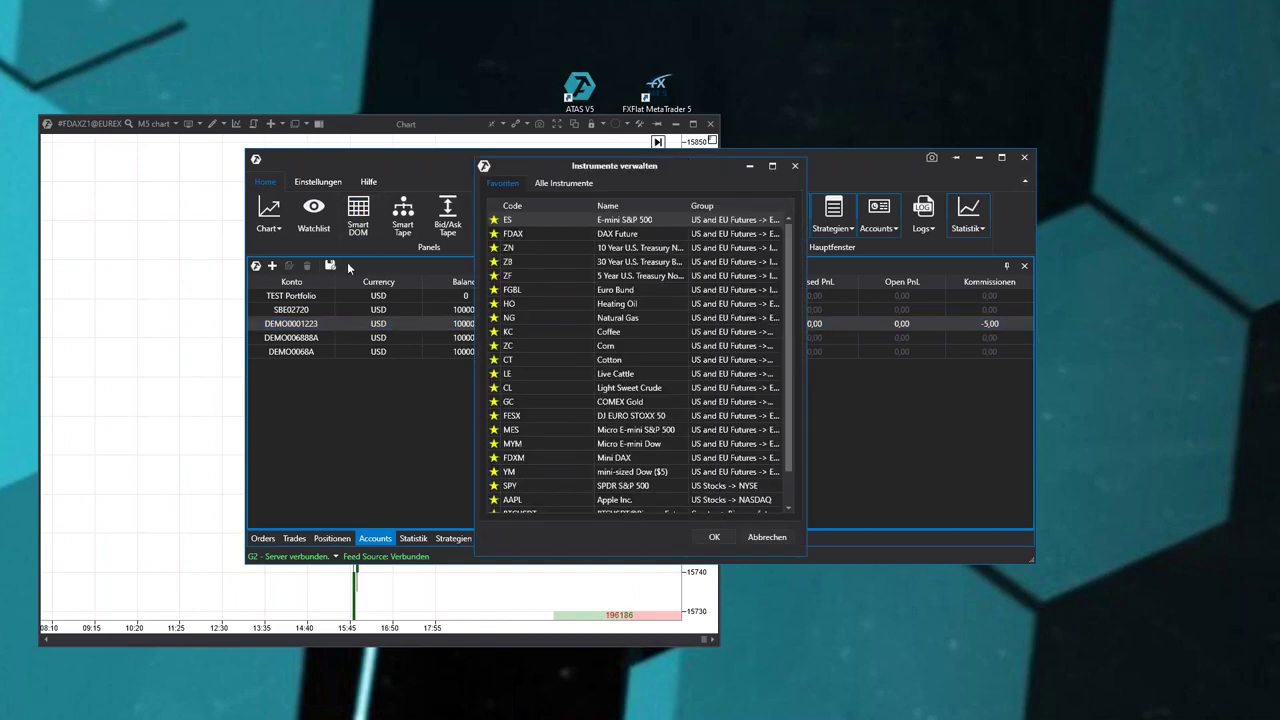
pyautogui.click(796, 165)
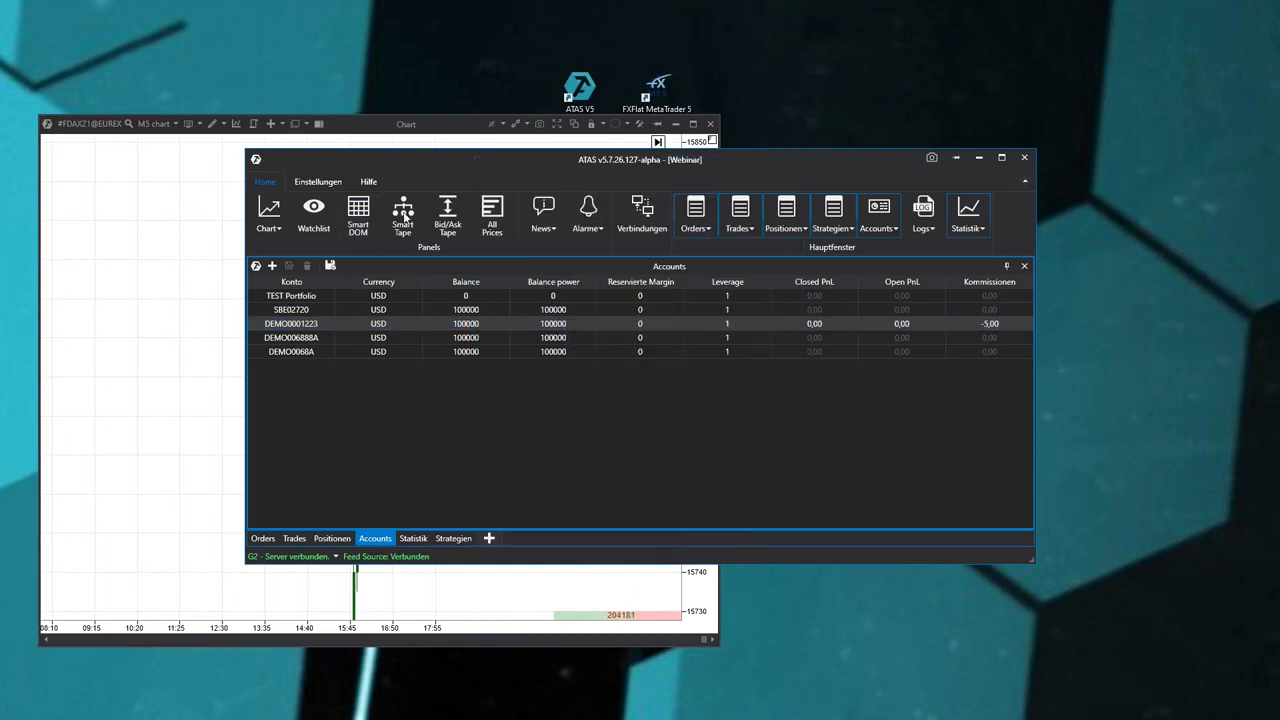
pyautogui.click(403, 214)
pyautogui.doubleClick(513, 237)
pyautogui.click(957, 157)
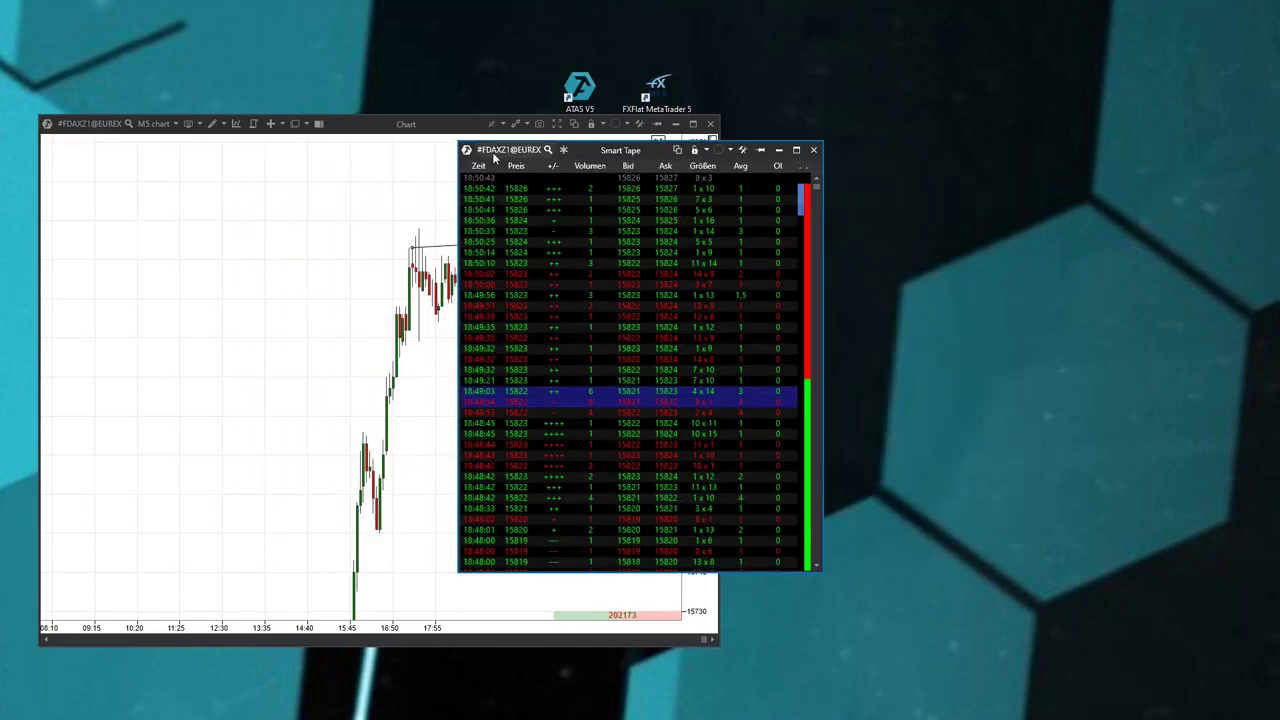
pyautogui.moveTo(470, 153); pyautogui.dragTo(737, 127)
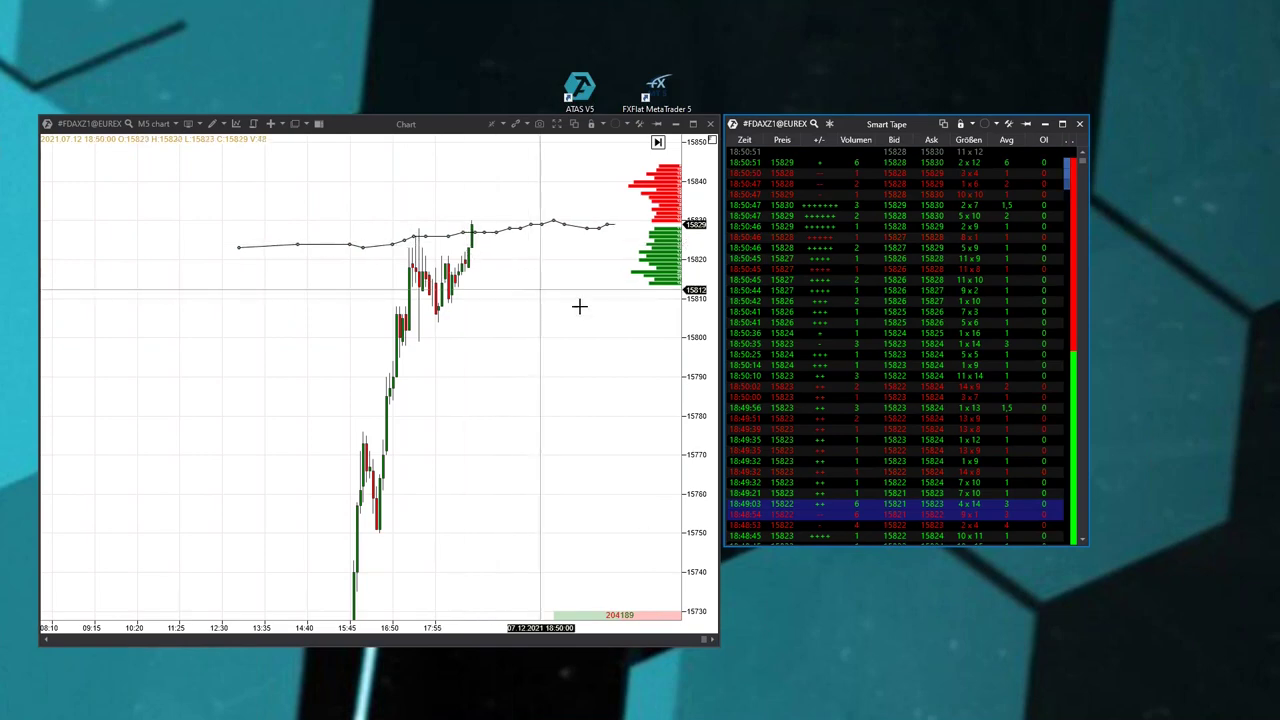
pyautogui.moveTo(808, 545); pyautogui.dragTo(796, 641)
# Open the Smart Tape settings and move the settings window over the chart.
pyautogui.rightClick(809, 280)
pyautogui.click(798, 301)
pyautogui.moveTo(928, 190); pyautogui.dragTo(444, 297)
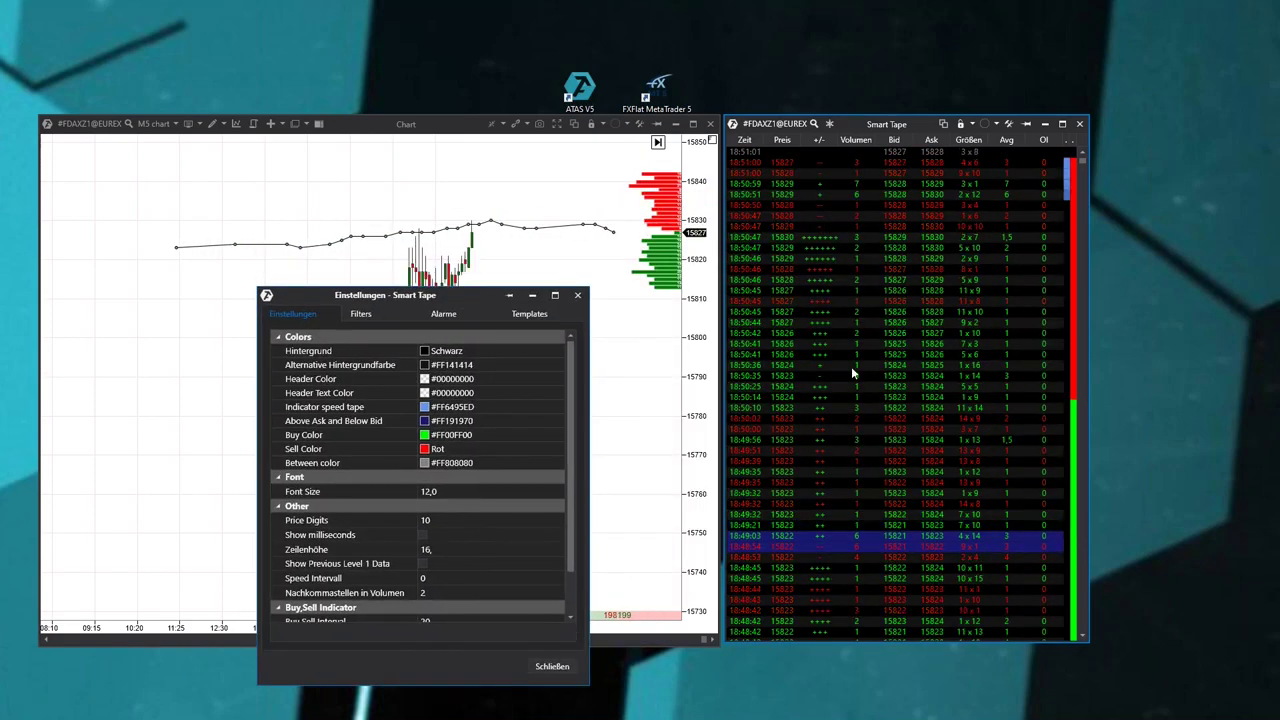